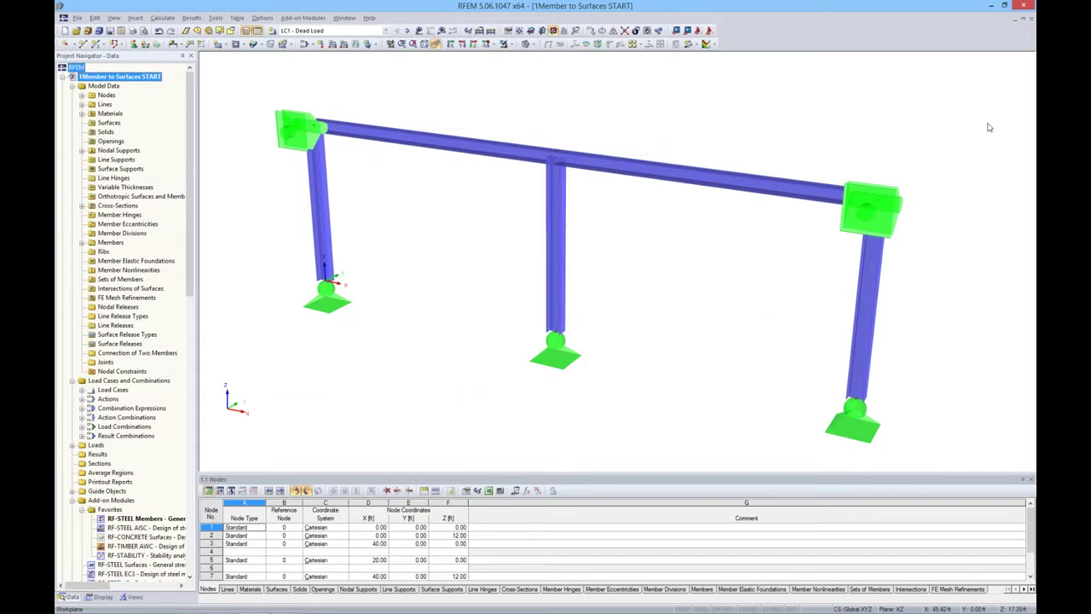
# - Show the loads on the frame model and review the Dead Load, Live Load and Wind Load cases in turn
pyautogui.scroll(5, 557, 160)
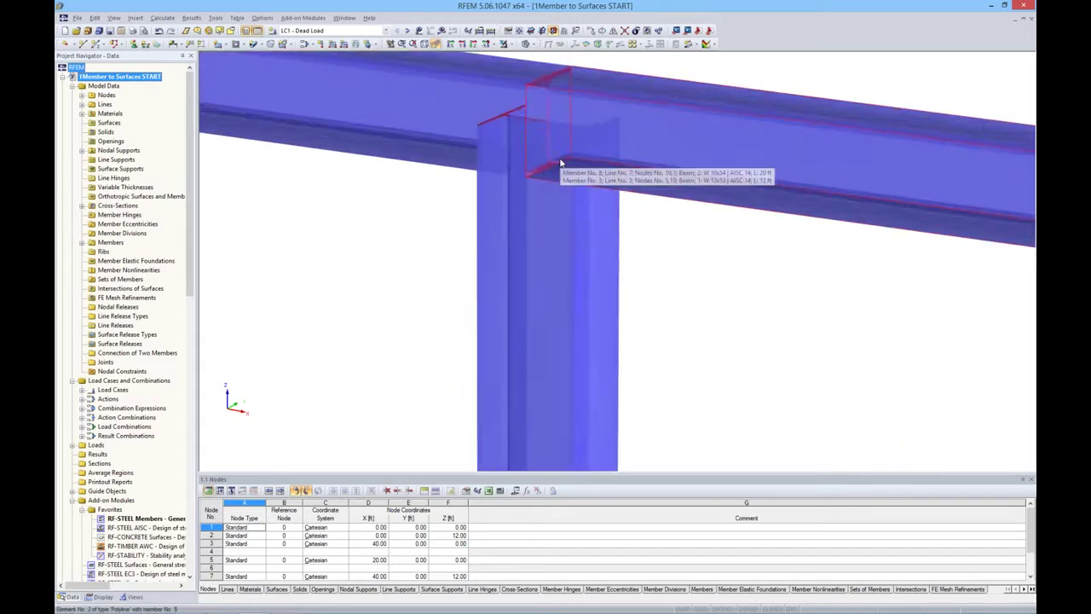
pyautogui.scroll(-5, 560, 162)
pyautogui.scroll(-5, 560, 162)
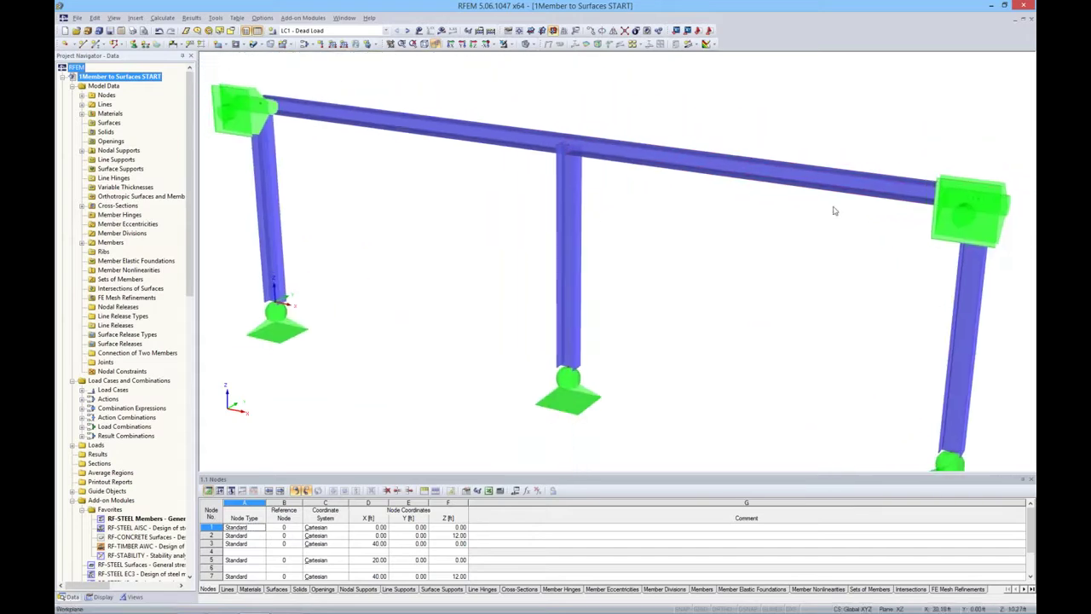
pyautogui.scroll(-3, 719, 341)
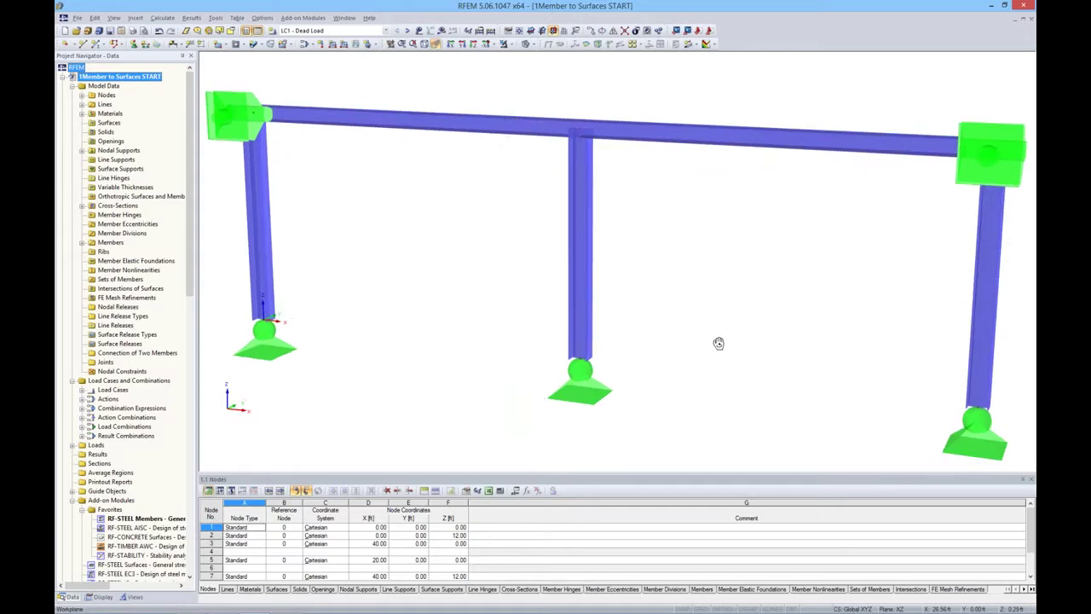
pyautogui.moveTo(683, 252); pyautogui.dragTo(623, 257, button='middle')
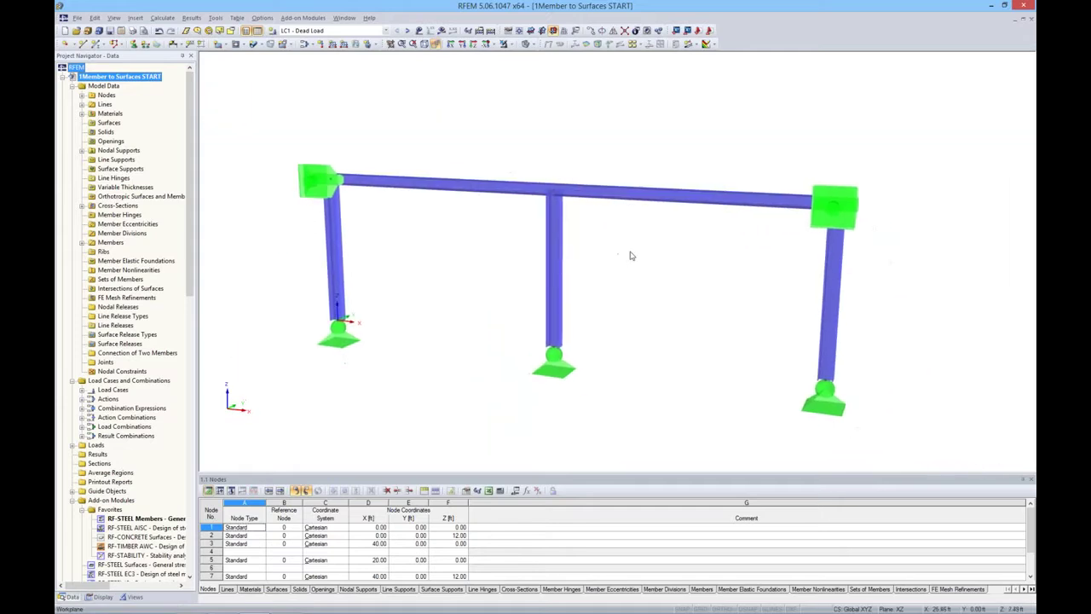
pyautogui.click(418, 31)
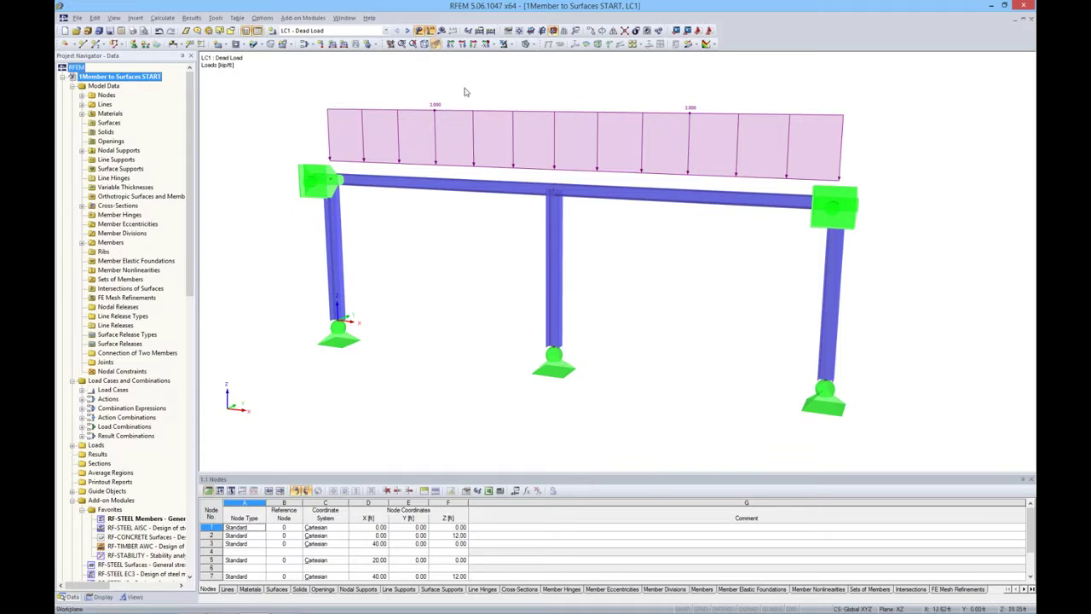
pyautogui.click(408, 31)
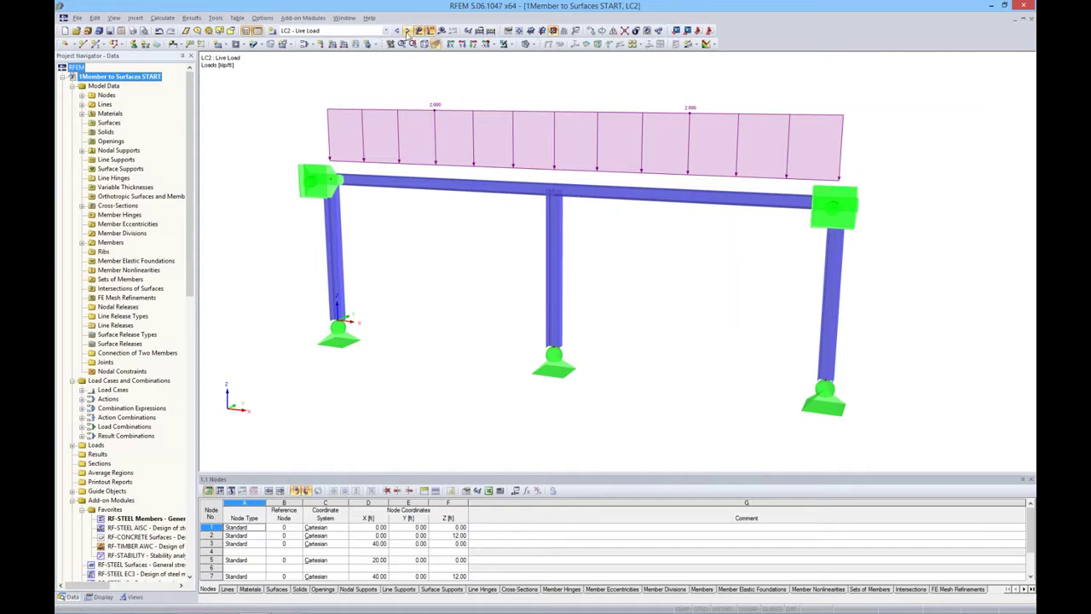
pyautogui.click(408, 31)
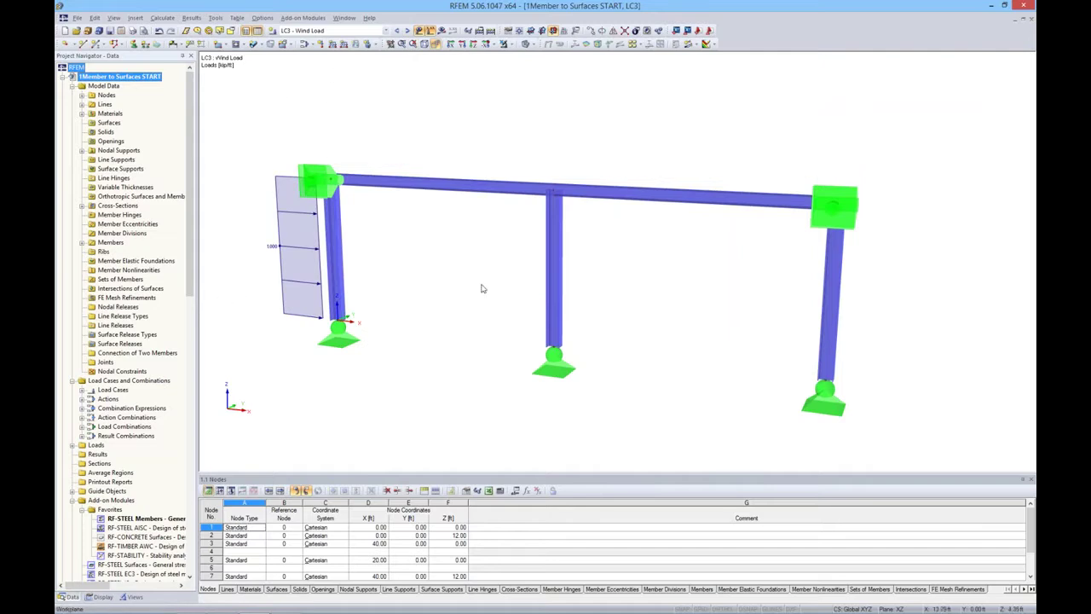
# - Activate result combination RC1 - CO1/p or to CO5 and calculate its results
pyautogui.click(386, 31)
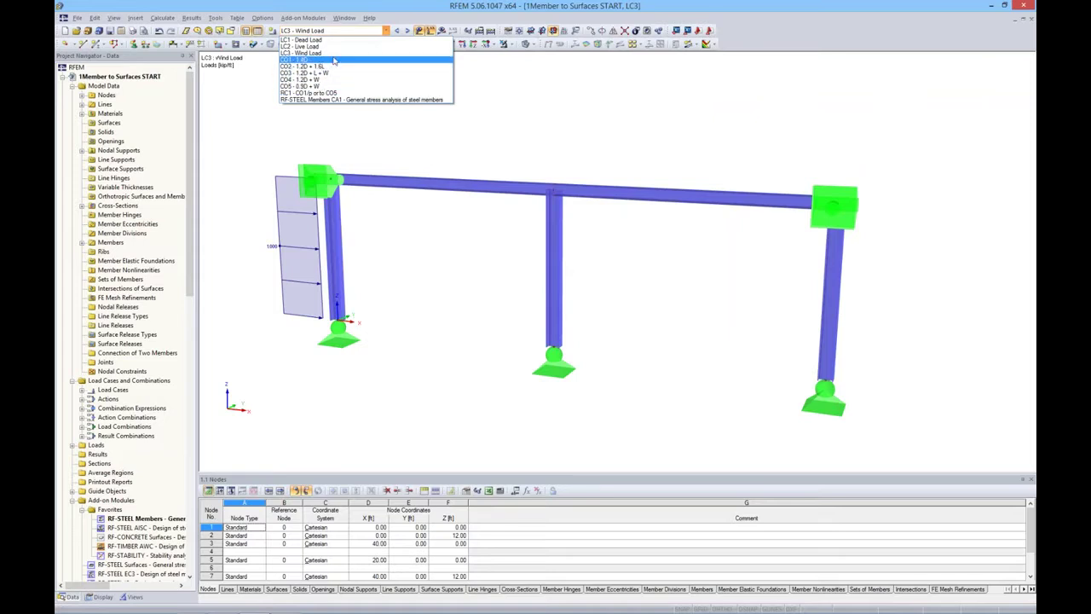
pyautogui.click(304, 93)
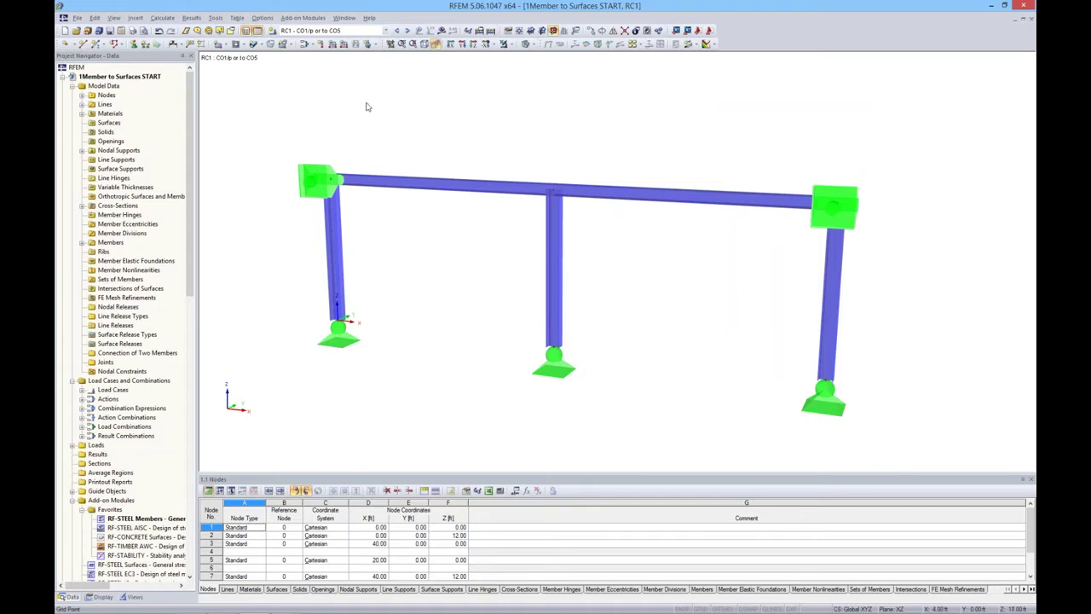
pyautogui.moveTo(584, 120); pyautogui.dragTo(486, 93, button='middle')
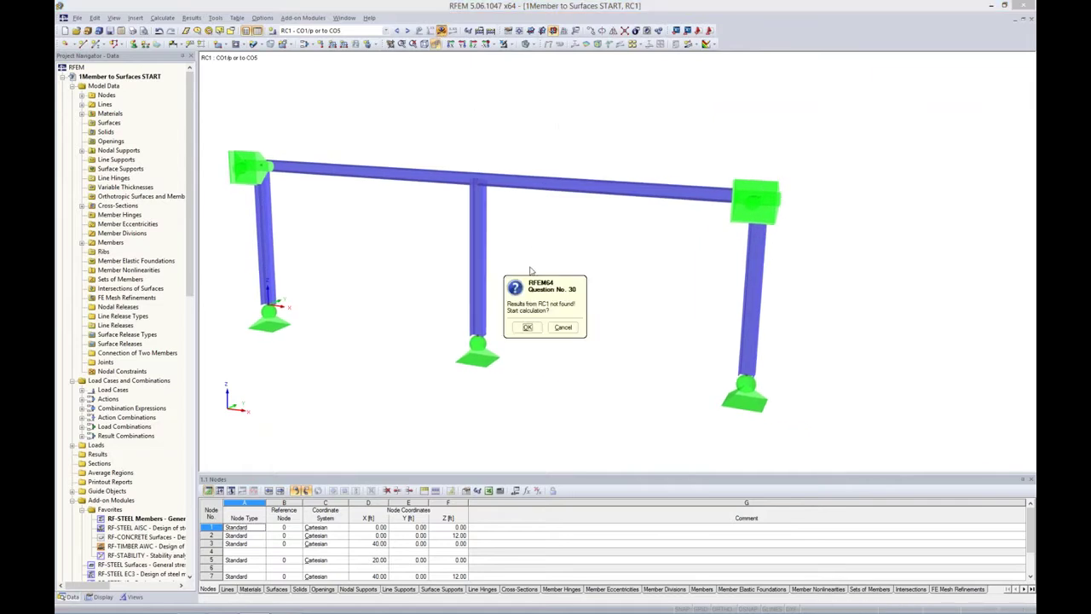
pyautogui.click(527, 328)
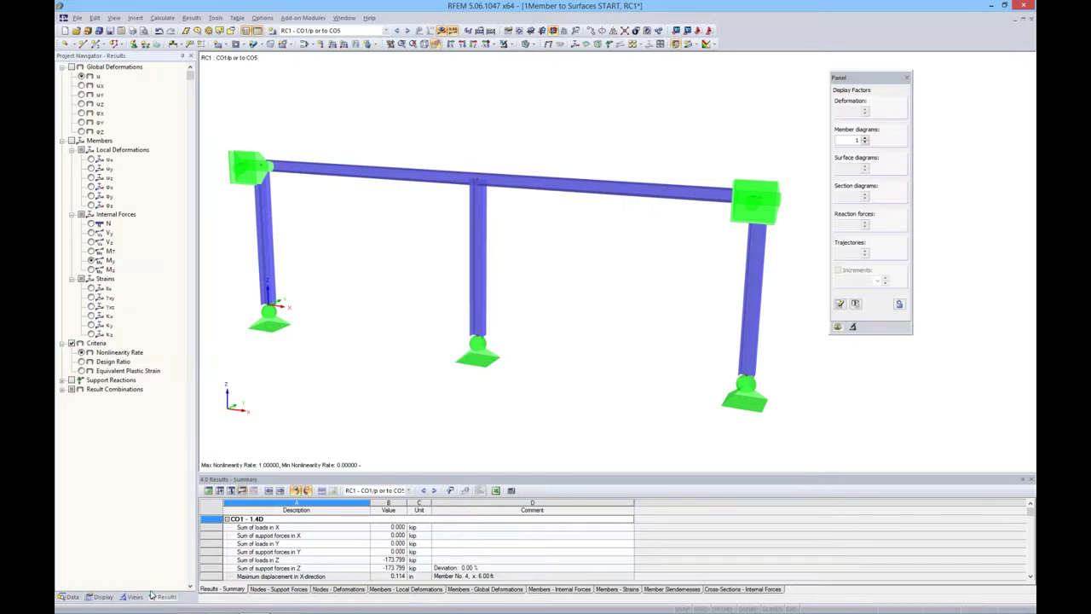
# - Turn on the member results to display the My bending moment diagrams for RC1 on the frame
pyautogui.click(71, 140)
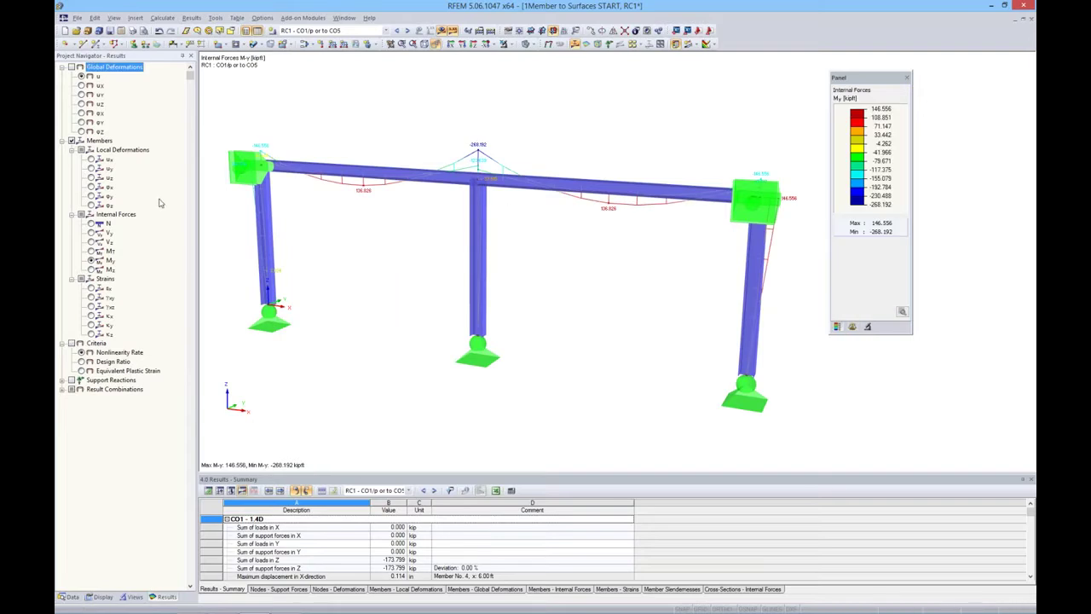
pyautogui.keyDown('ctrl'); pyautogui.moveTo(537, 237); pyautogui.dragTo(578, 237, button='middle'); pyautogui.keyUp('ctrl')
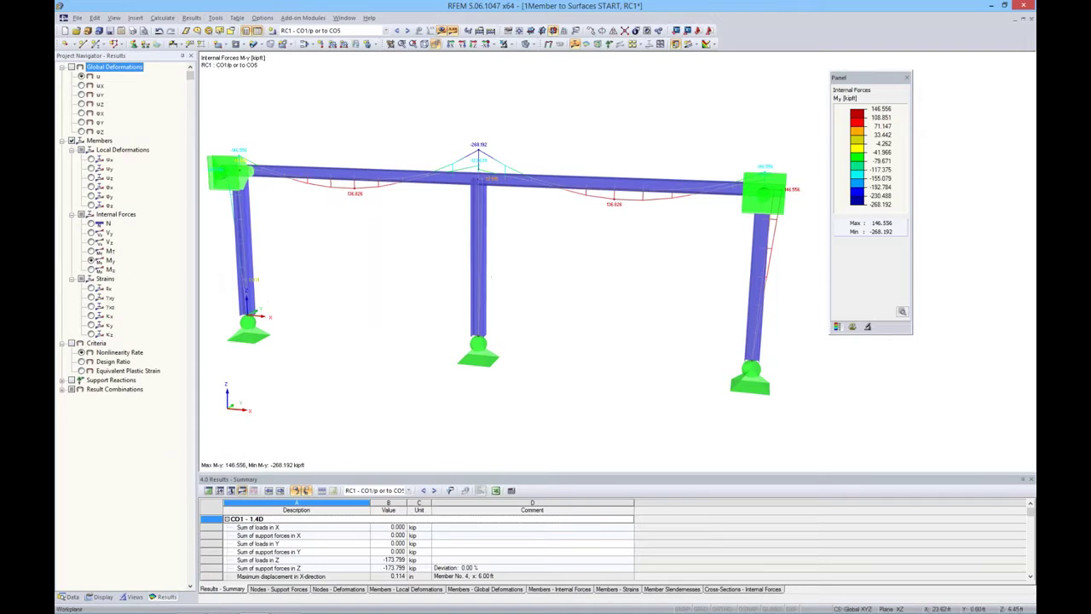
pyautogui.keyDown('ctrl'); pyautogui.moveTo(488, 275); pyautogui.dragTo(513, 275, button='middle'); pyautogui.keyUp('ctrl')
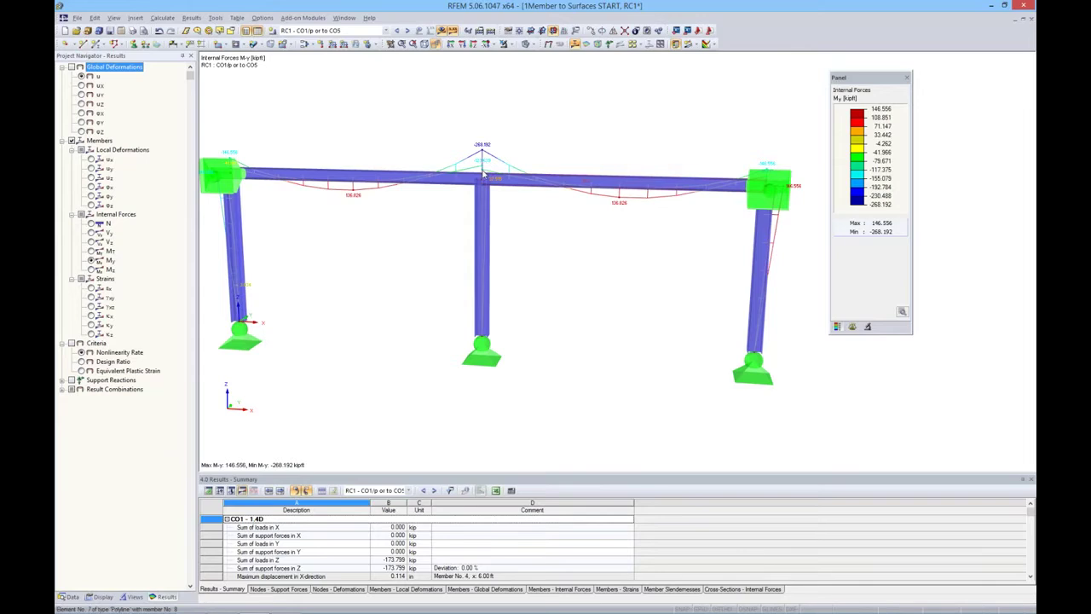
# - Browse the My moment diagrams of the individual load combinations, ending on CO5 - 0.9D + W
pyautogui.click(396, 32)
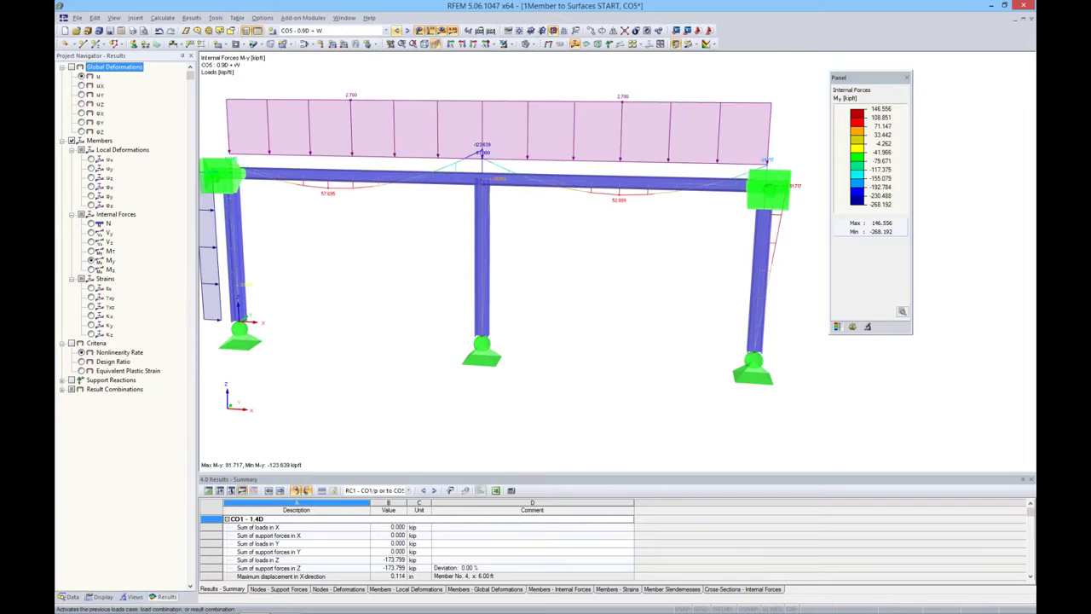
pyautogui.click(397, 31)
pyautogui.click(396, 32)
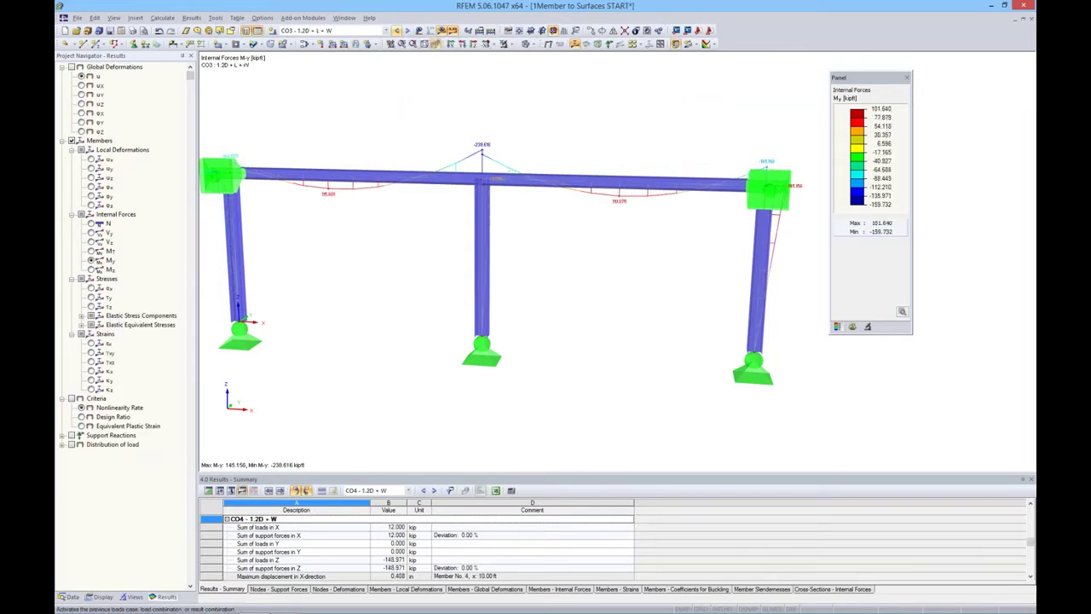
pyautogui.click(396, 32)
pyautogui.click(407, 31)
pyautogui.click(407, 32)
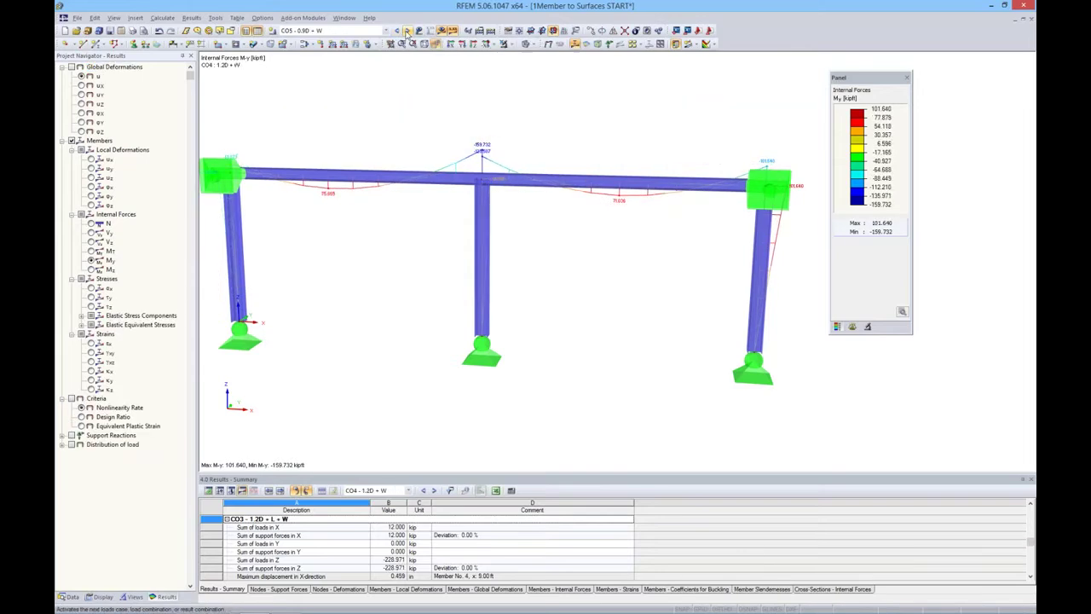
pyautogui.click(408, 32)
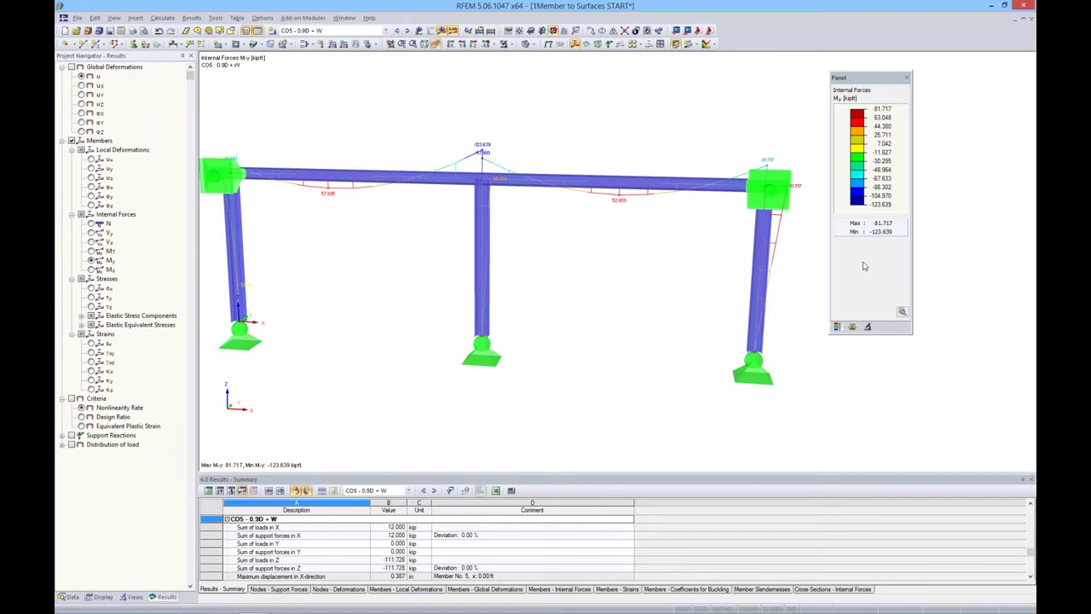
# - Set the display factor for member diagrams to 2
pyautogui.click(852, 326)
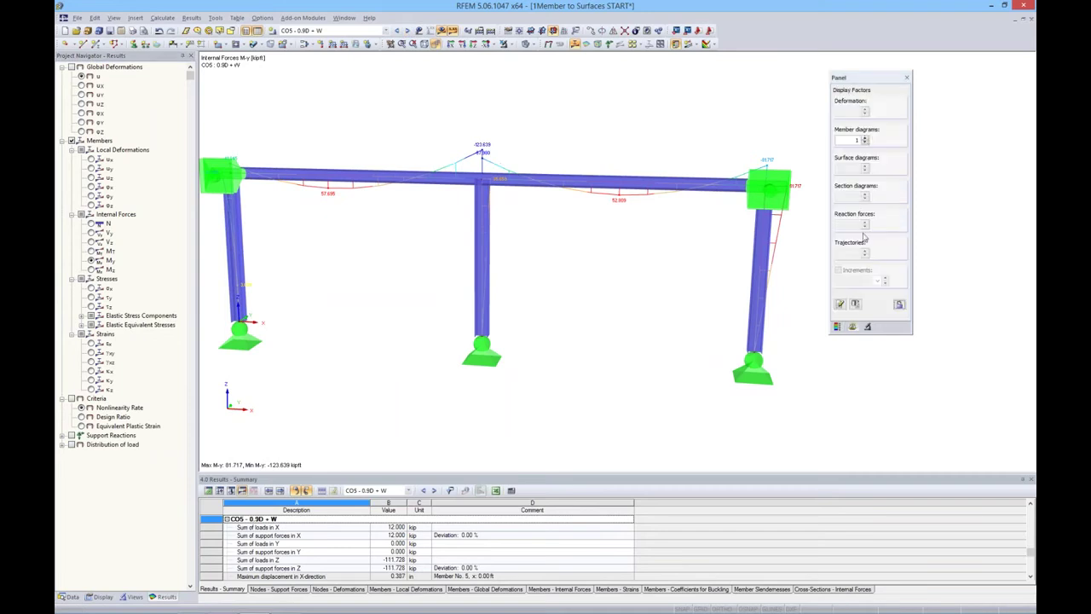
pyautogui.click(865, 138)
pyautogui.click(865, 137)
pyautogui.click(865, 138)
pyautogui.click(864, 144)
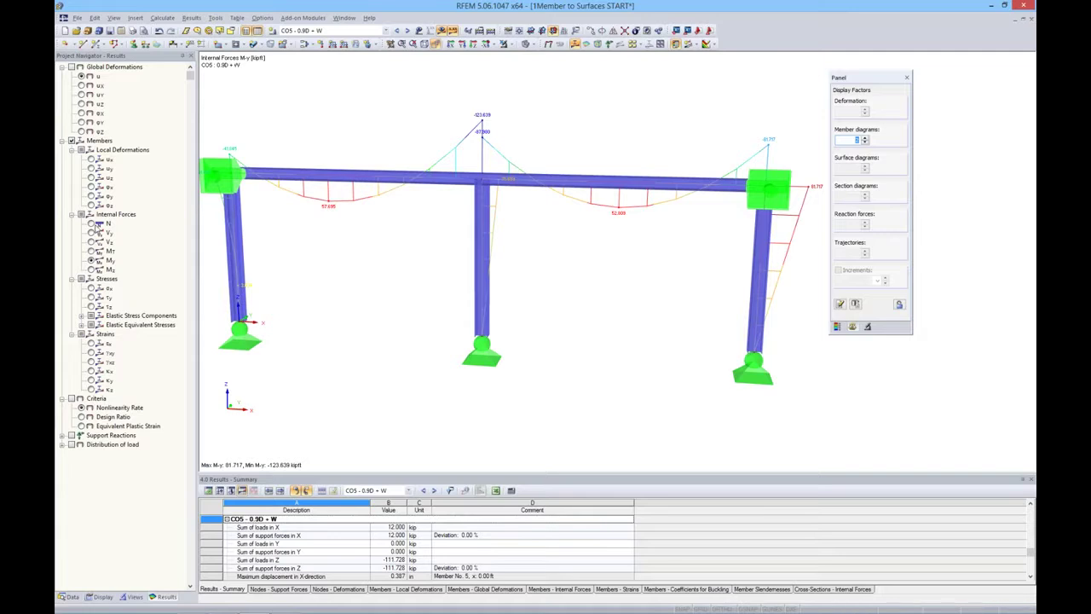
# - View the axial force N and then the shear force Vz diagrams, and move the floating panel clear of the frame
pyautogui.click(91, 223)
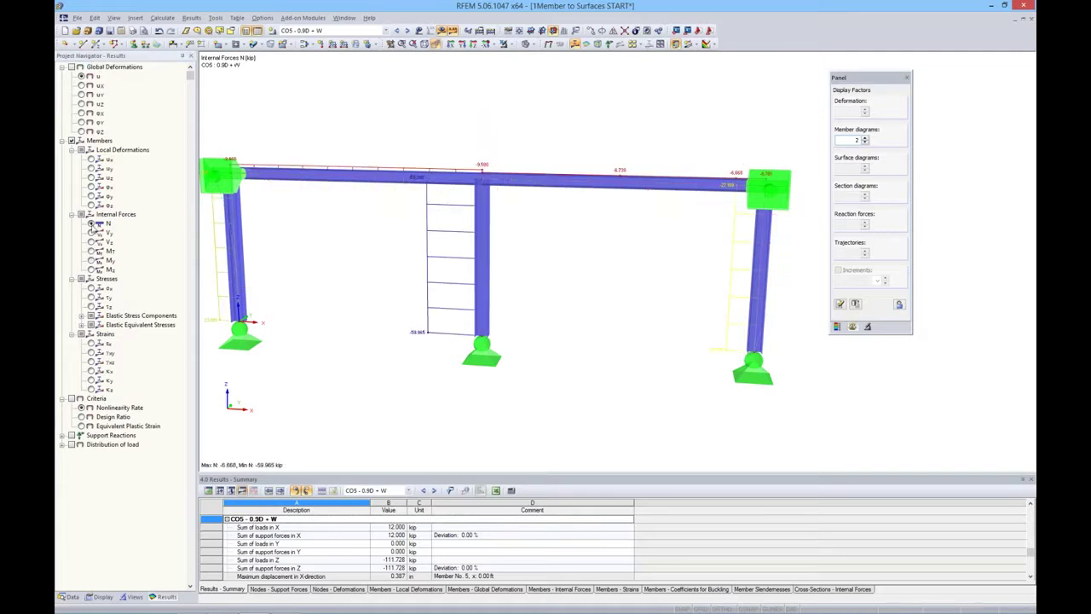
pyautogui.click(91, 242)
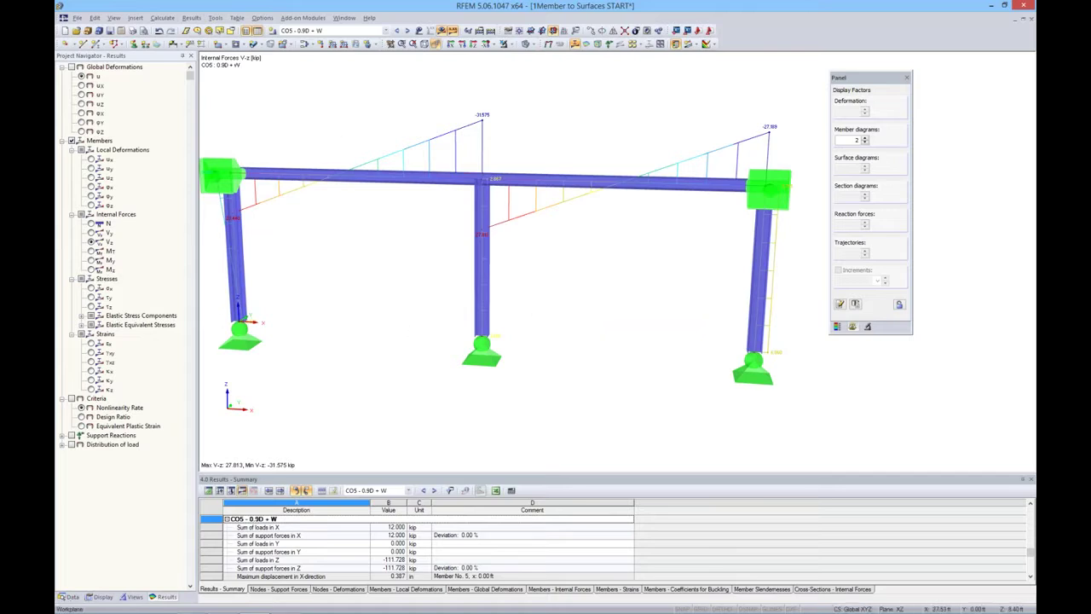
pyautogui.moveTo(588, 241)
pyautogui.keyDown('ctrl'); pyautogui.mouseDown(button='middle')
pyautogui.moveTo(609, 241)
pyautogui.moveTo(566, 241)
pyautogui.moveTo(593, 252)
pyautogui.mouseUp(button='middle'); pyautogui.keyUp('ctrl')
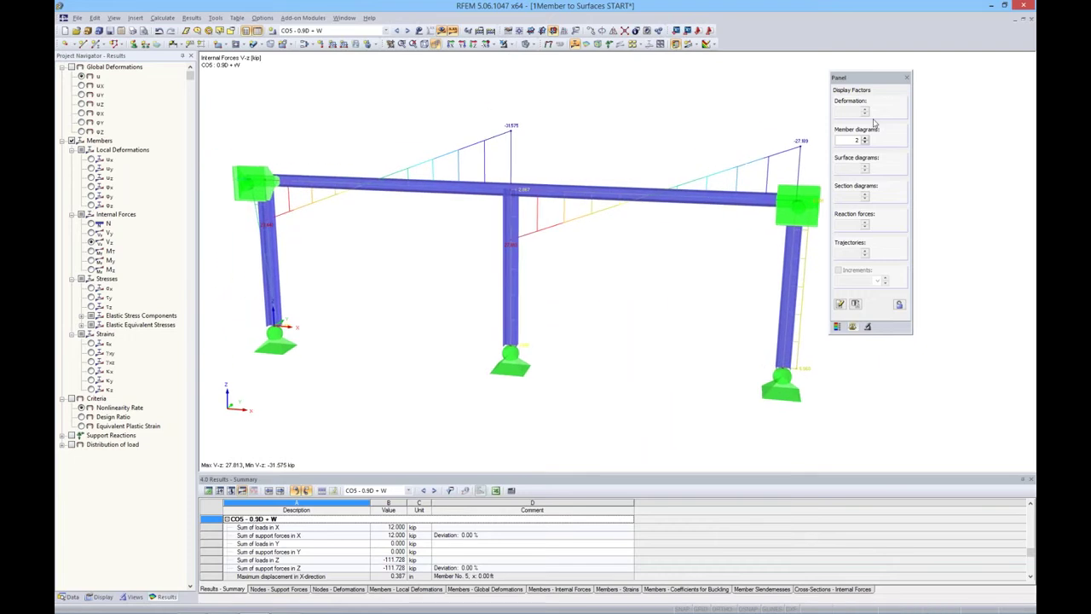
pyautogui.moveTo(871, 82); pyautogui.dragTo(950, 81)
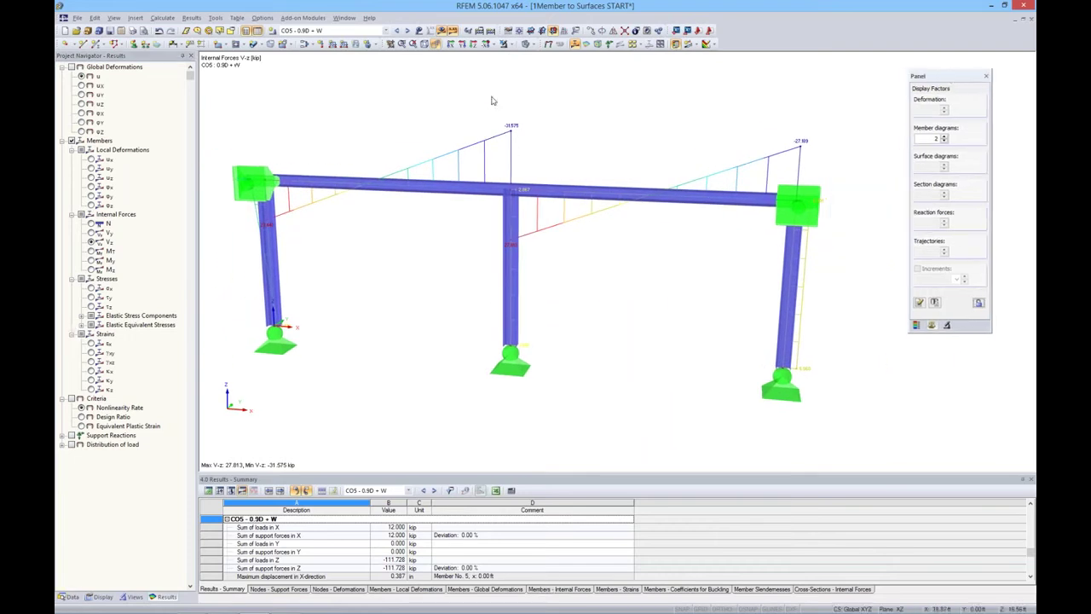
# - Activate RF-STEEL Members CA1, calculate its results and show the color scale for the Sigma-eqv stress ratio
pyautogui.click(385, 32)
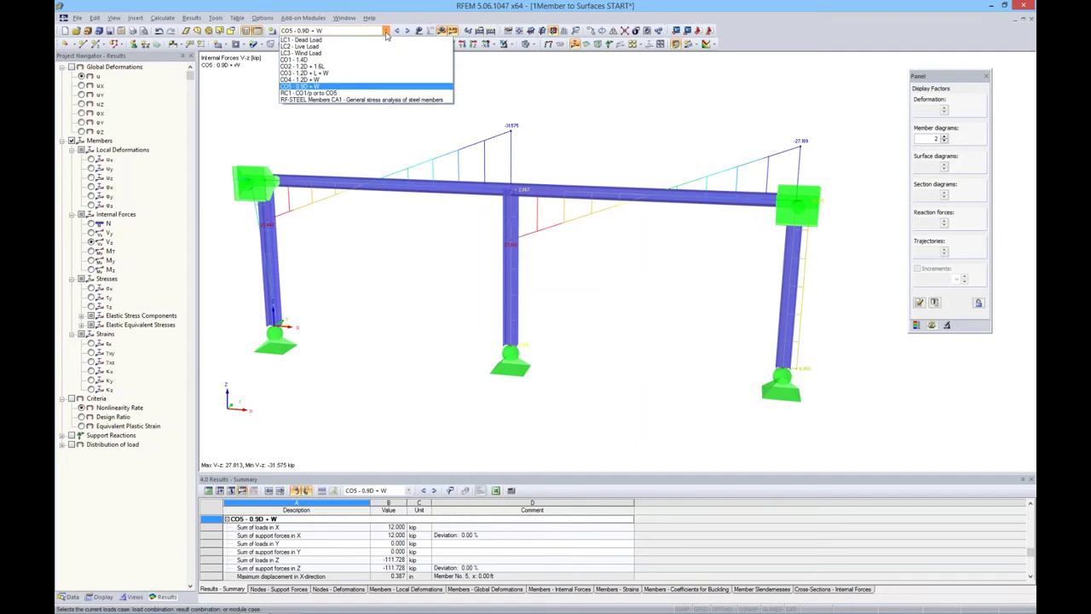
pyautogui.click(401, 100)
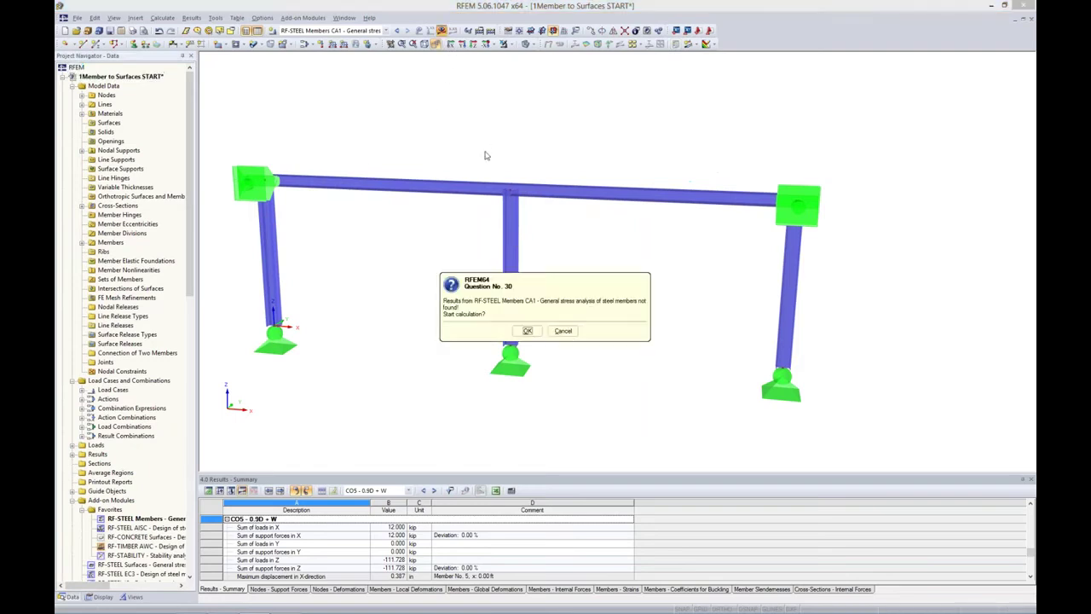
pyautogui.click(528, 331)
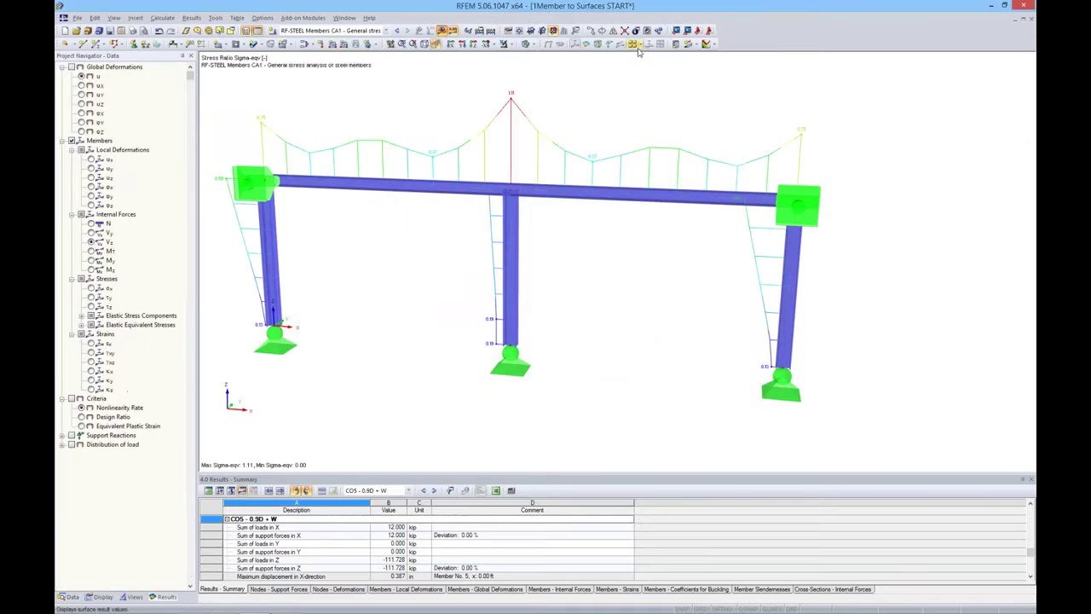
pyautogui.moveTo(613, 238); pyautogui.dragTo(626, 253, button='middle')
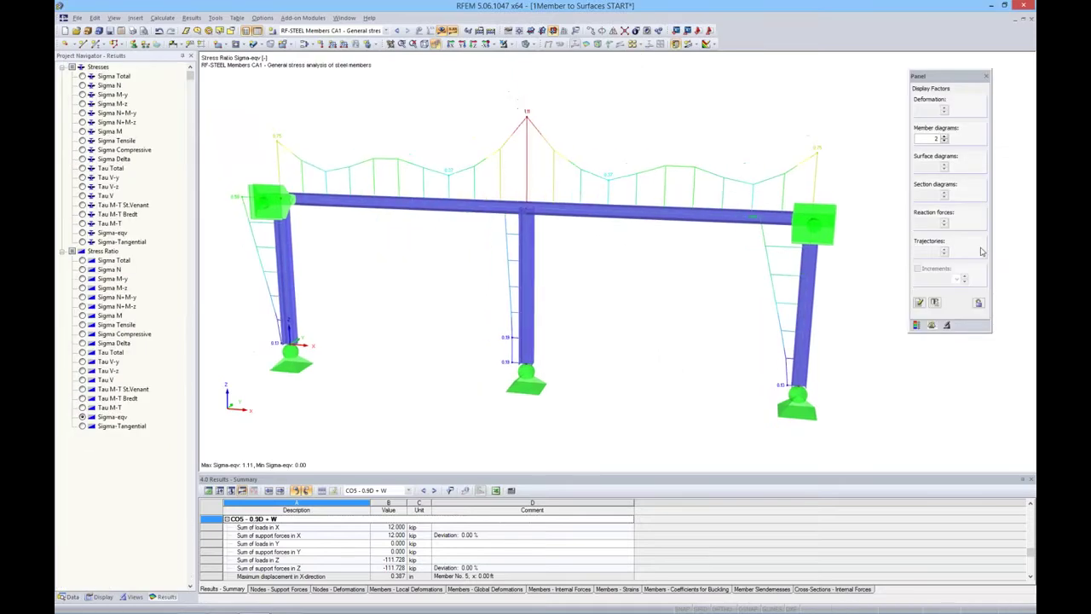
pyautogui.click(916, 326)
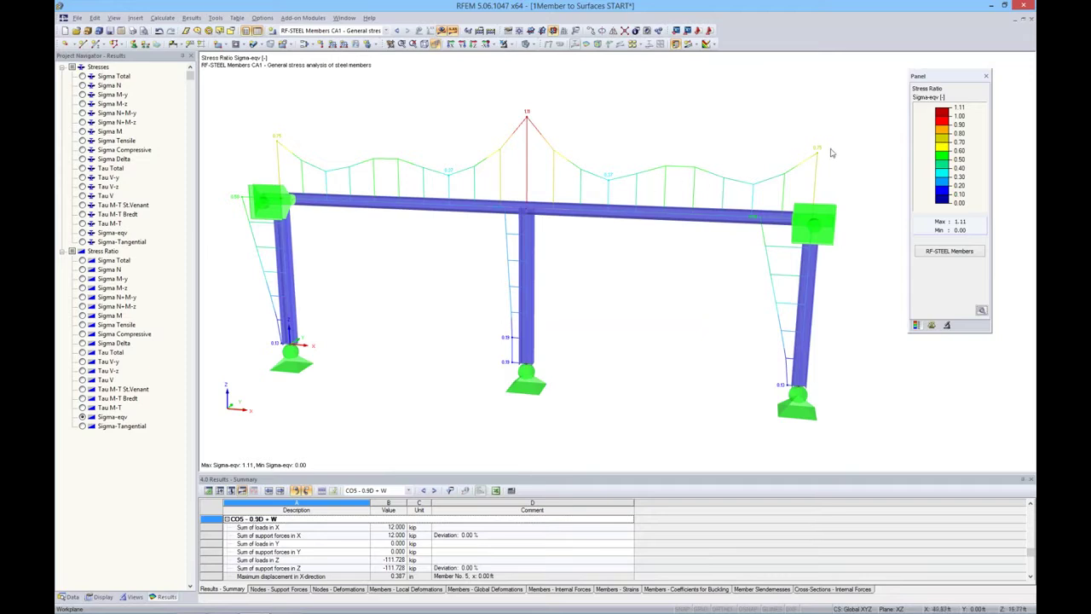
# - Reduce the member diagram display factor to 0.75 for the Sigma-eqv stress ratio results
pyautogui.click(931, 324)
pyautogui.click(943, 141)
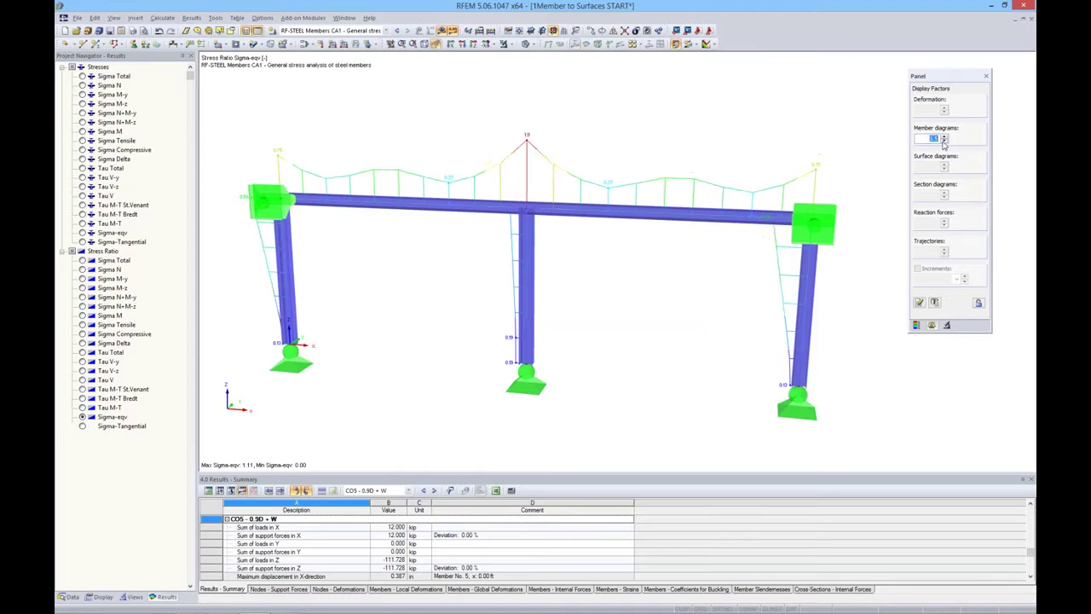
pyautogui.click(943, 142)
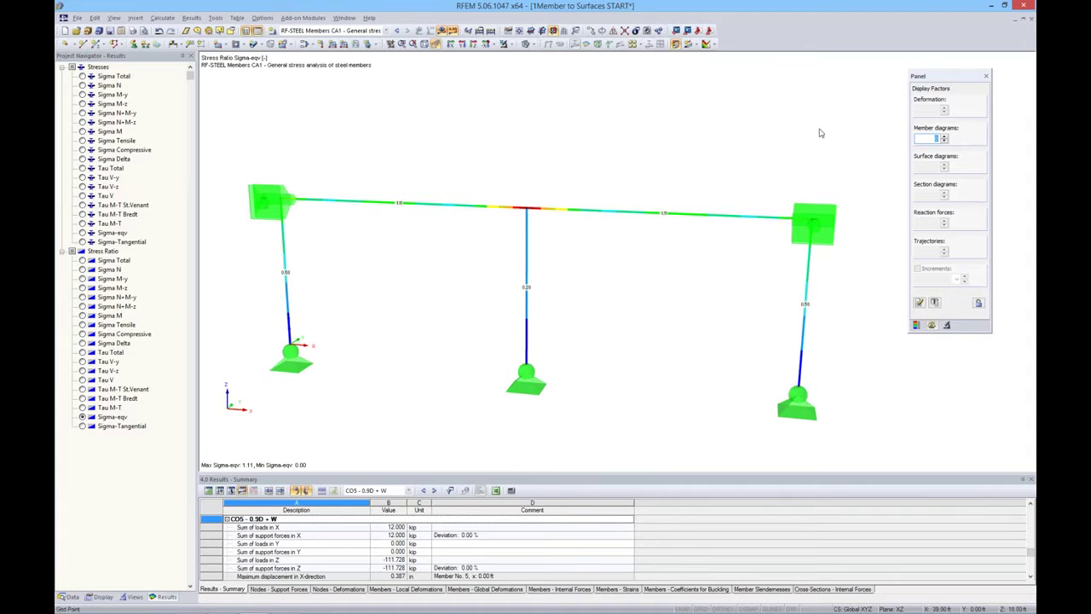
pyautogui.click(944, 136)
pyautogui.click(944, 136)
pyautogui.click(945, 136)
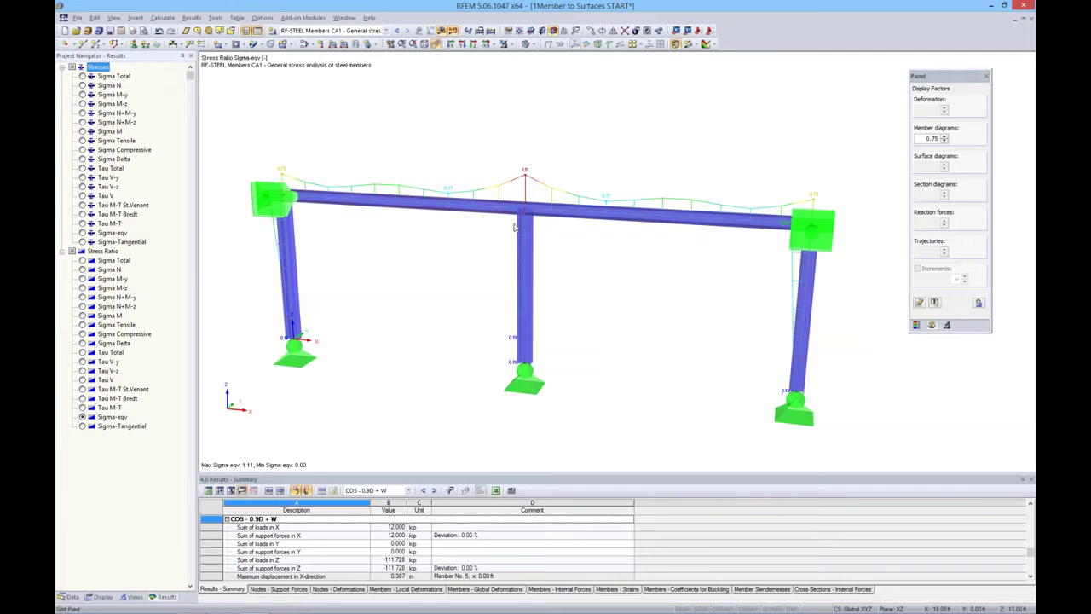
# - Display the model as a wireframe and hide the stress results around the middle column-to-beam joint
pyautogui.click(529, 44)
pyautogui.click(535, 56)
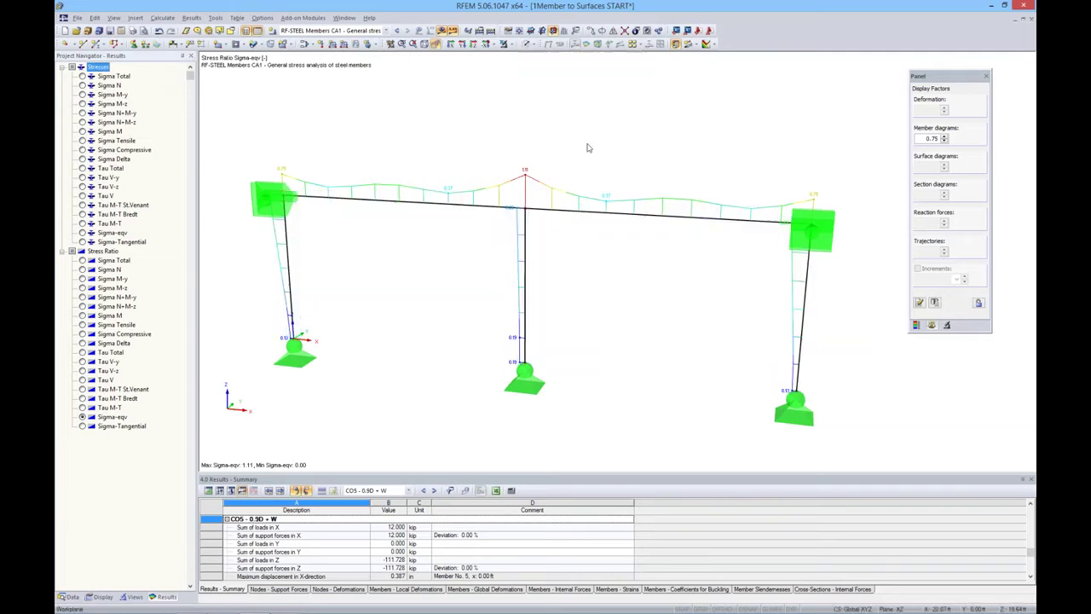
pyautogui.click(448, 44)
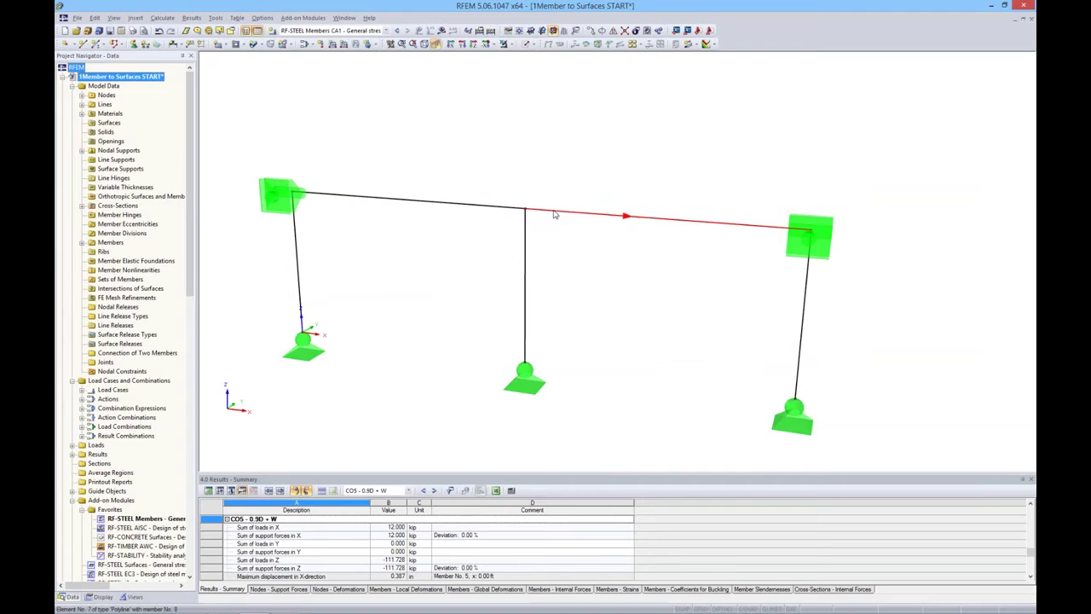
pyautogui.scroll(4, 546, 217)
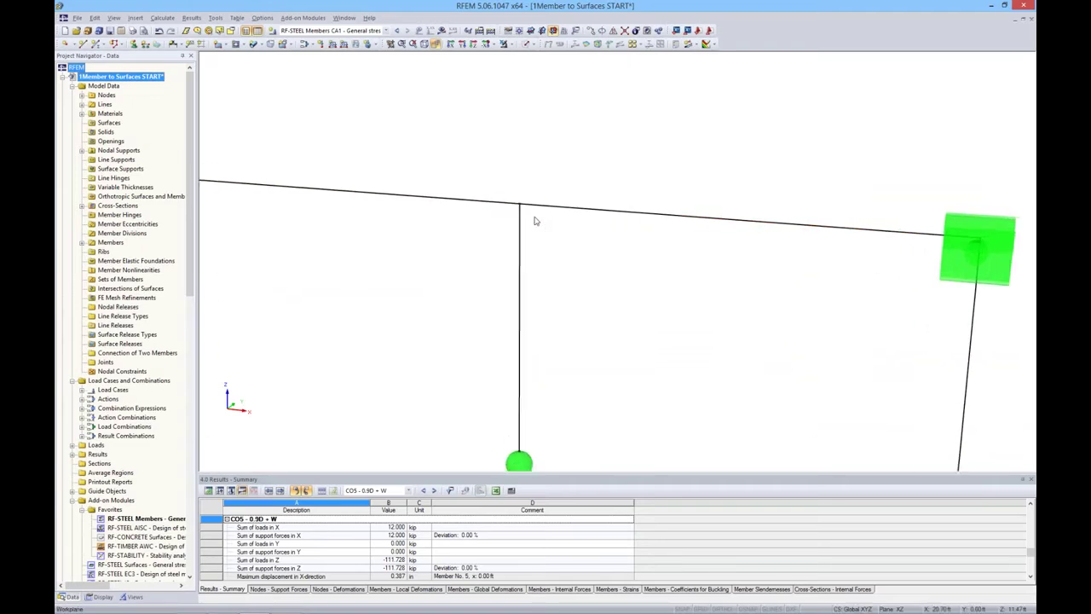
# - Divide the left beam member by distance with a new intermediate node 2 ft from its member end at the middle column
pyautogui.scroll(-4, 534, 221)
pyautogui.rightClick(470, 205)
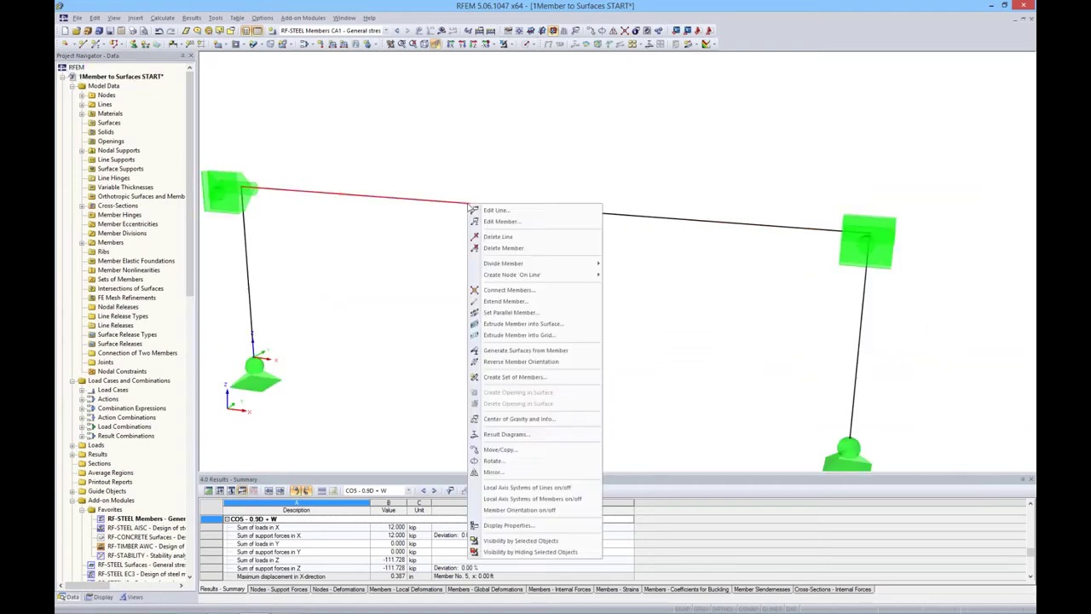
pyautogui.click(355, 211)
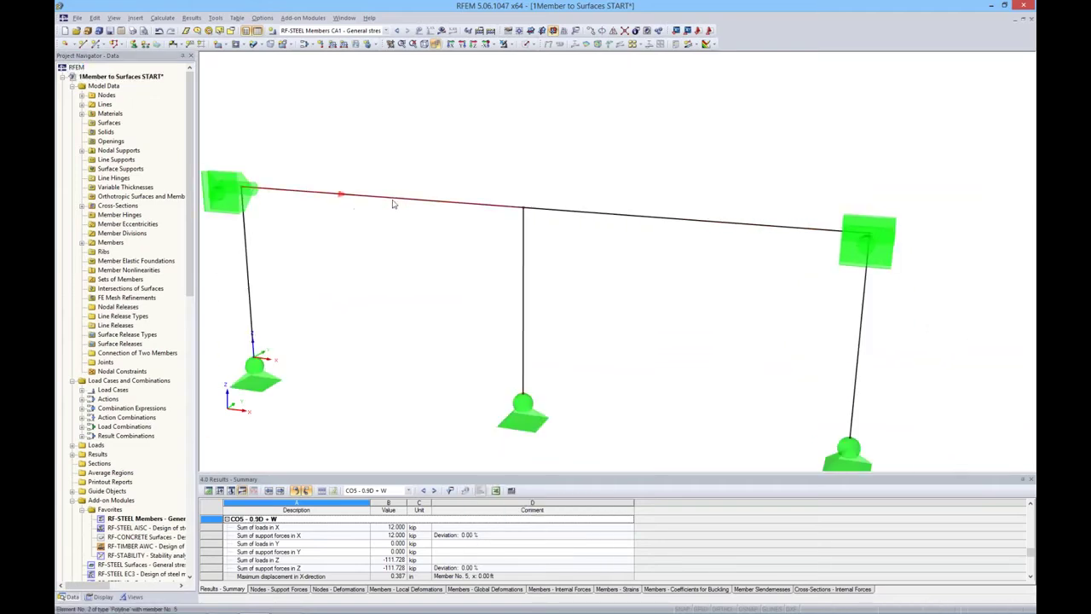
pyautogui.rightClick(394, 201)
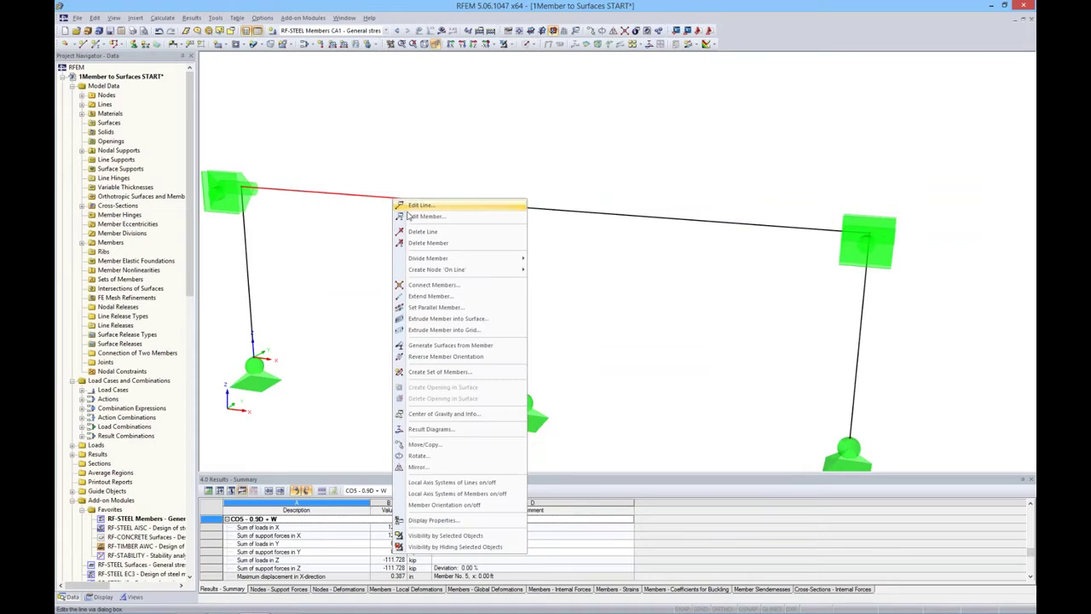
pyautogui.moveTo(426, 261)
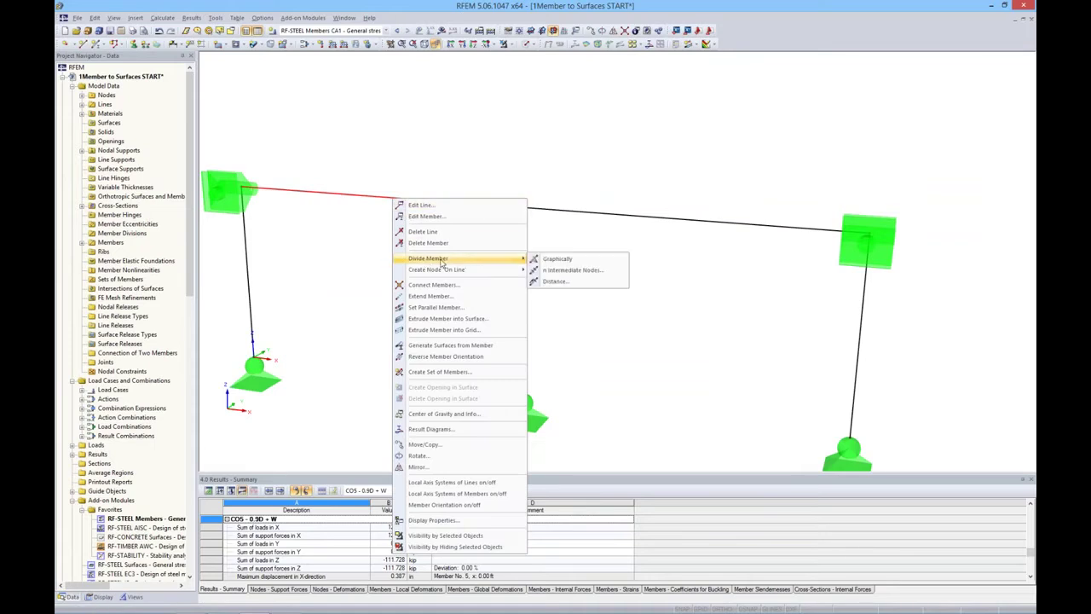
pyautogui.click(550, 284)
pyautogui.moveTo(554, 184); pyautogui.dragTo(757, 142)
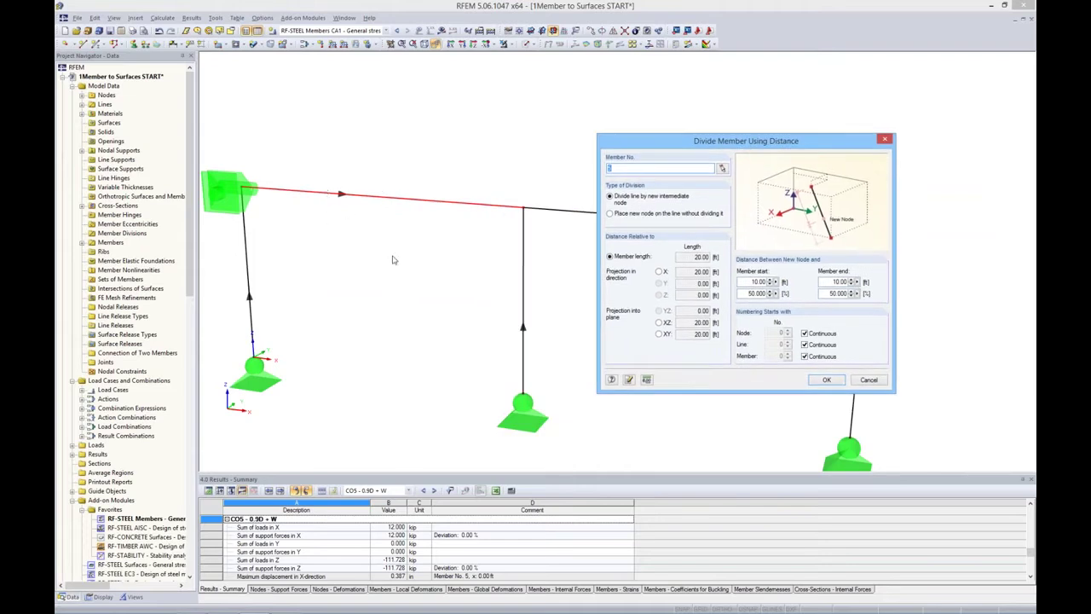
pyautogui.click(516, 222)
pyautogui.doubleClick(839, 282)
pyautogui.write('2')
pyautogui.click(826, 380)
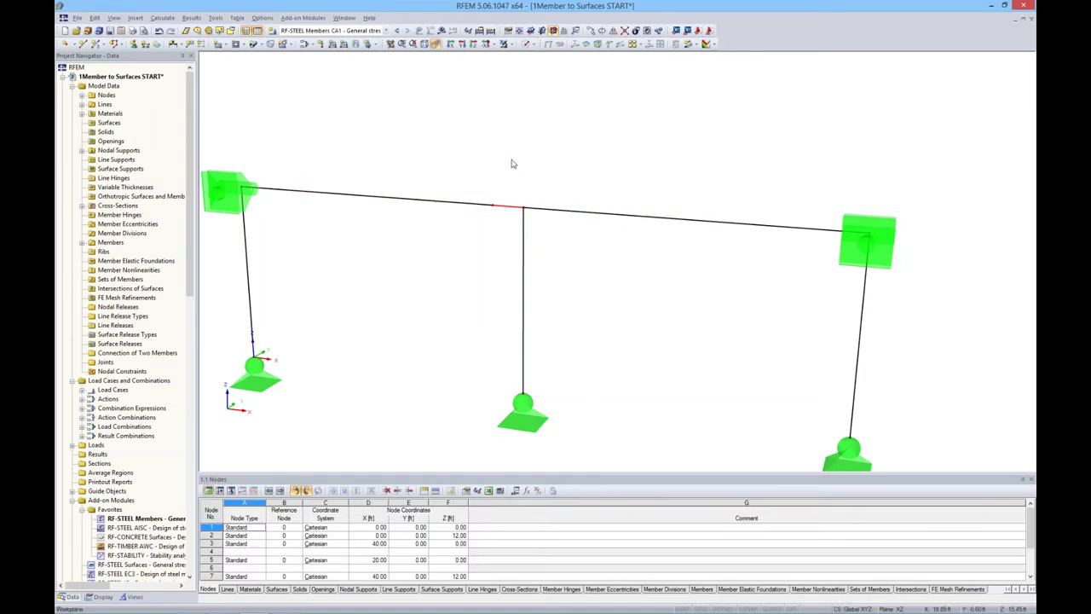
# - Switch to load case LC1 - Dead Load, show its loads on the divided beam and hide them again
pyautogui.click(386, 31)
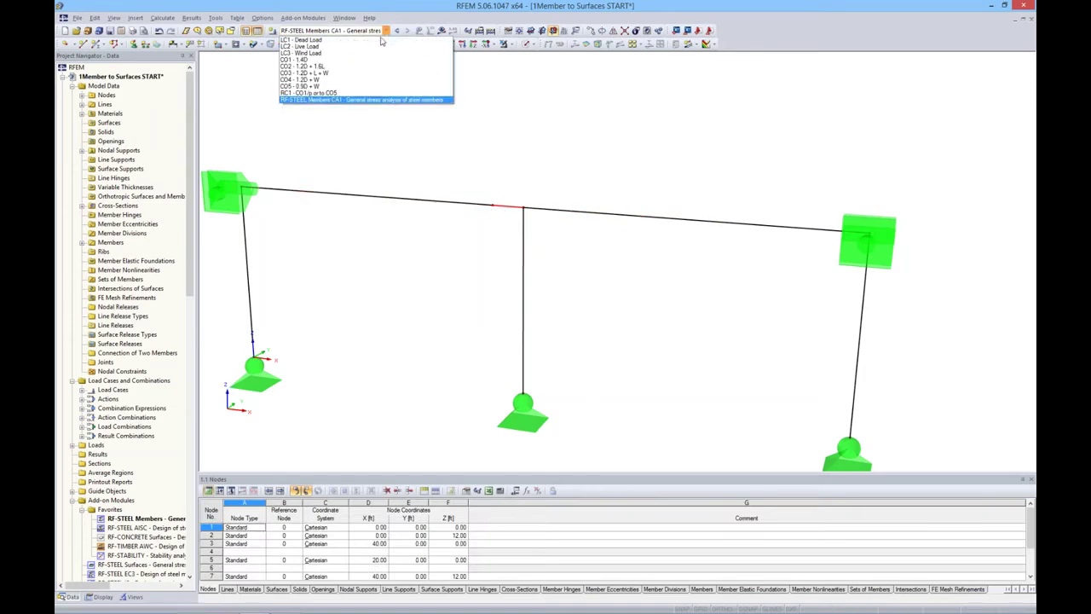
pyautogui.click(380, 39)
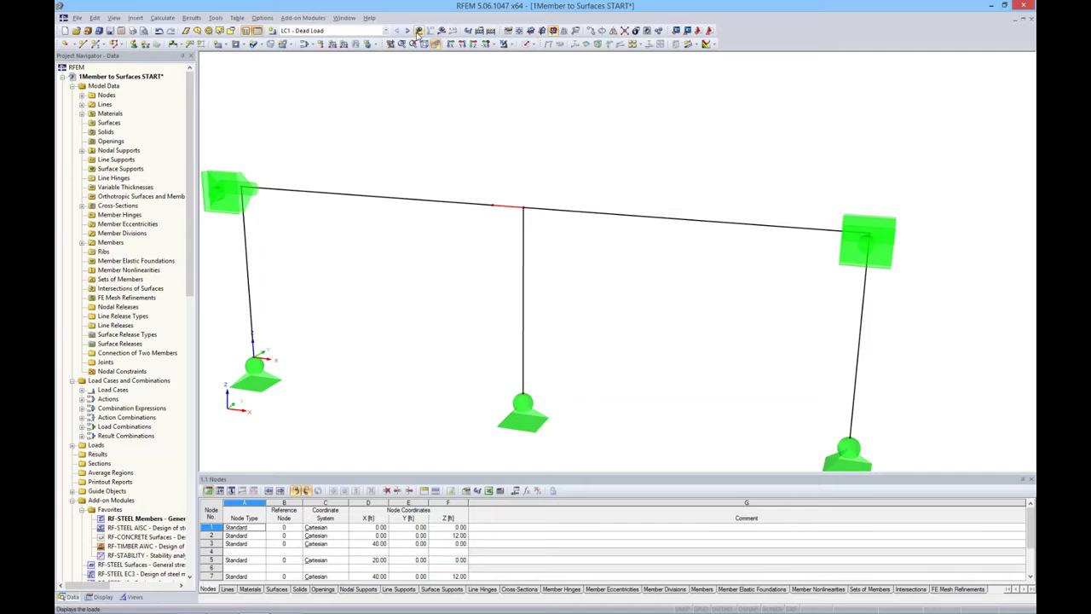
pyautogui.click(418, 31)
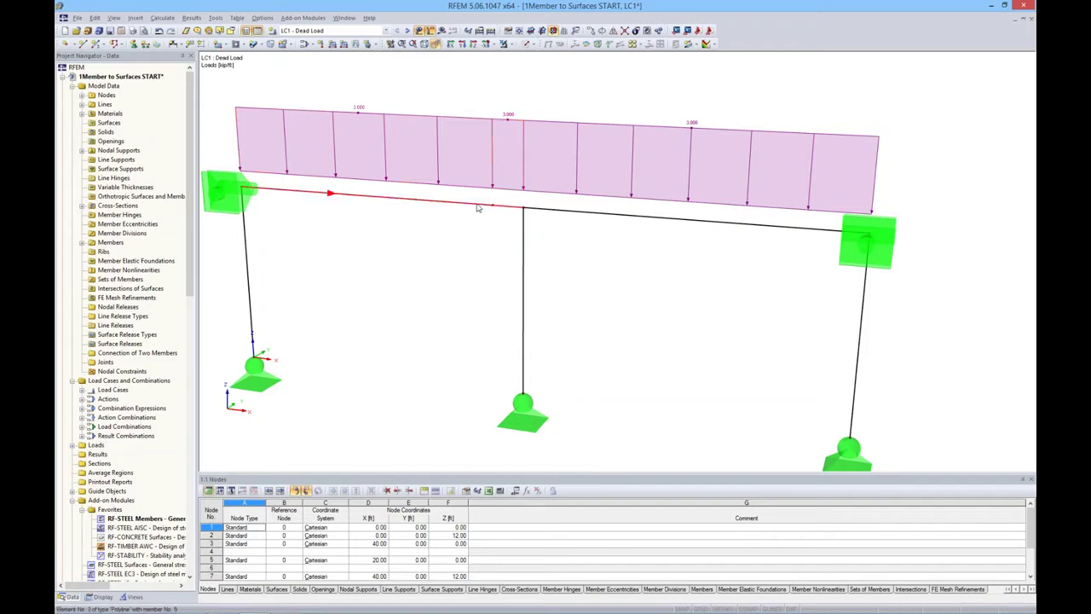
pyautogui.click(419, 30)
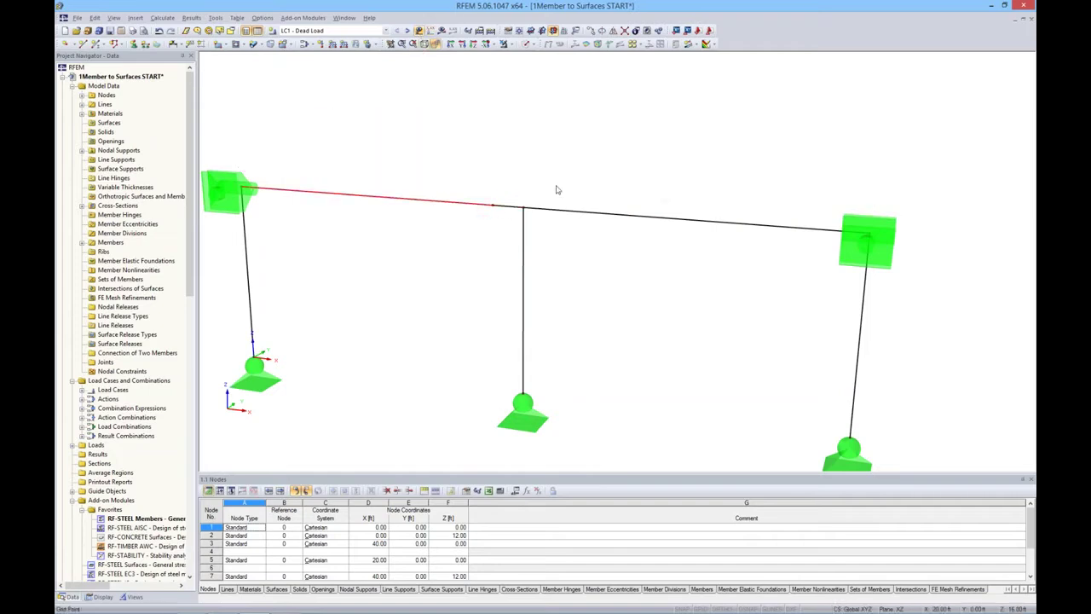
# - Divide the right beam member by distance with a new intermediate node 2 ft from its member start at the middle column
pyautogui.rightClick(560, 214)
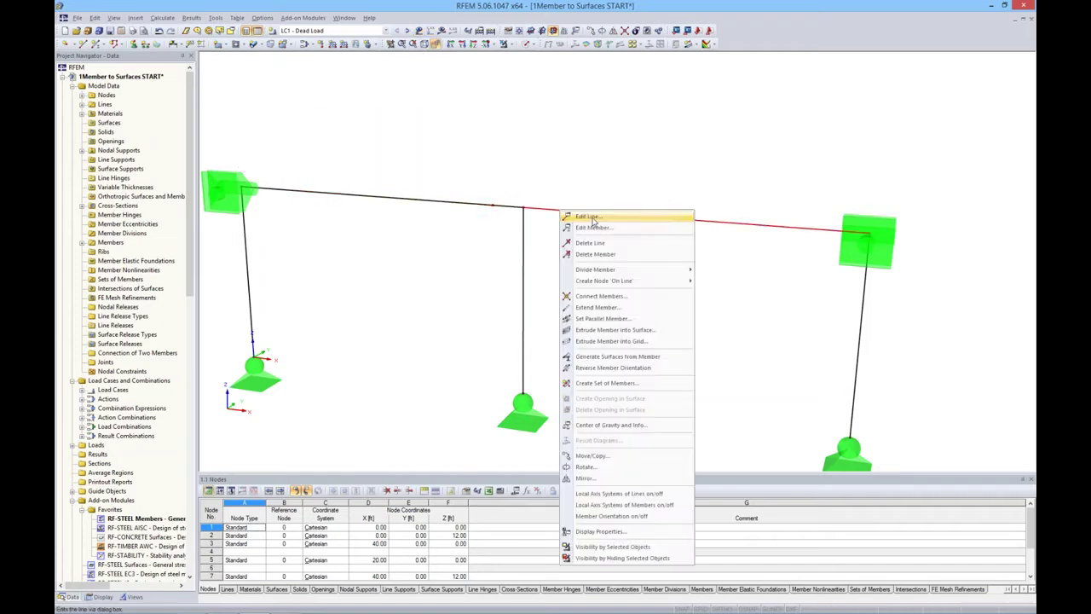
pyautogui.moveTo(596, 269)
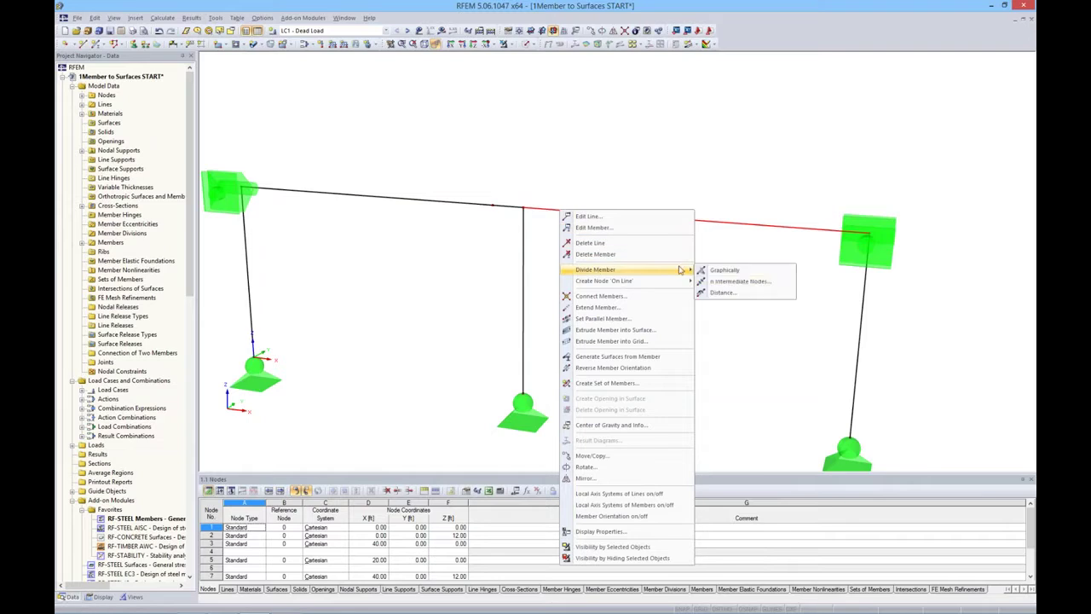
pyautogui.click(721, 292)
pyautogui.moveTo(647, 151); pyautogui.dragTo(910, 126)
pyautogui.click(645, 220)
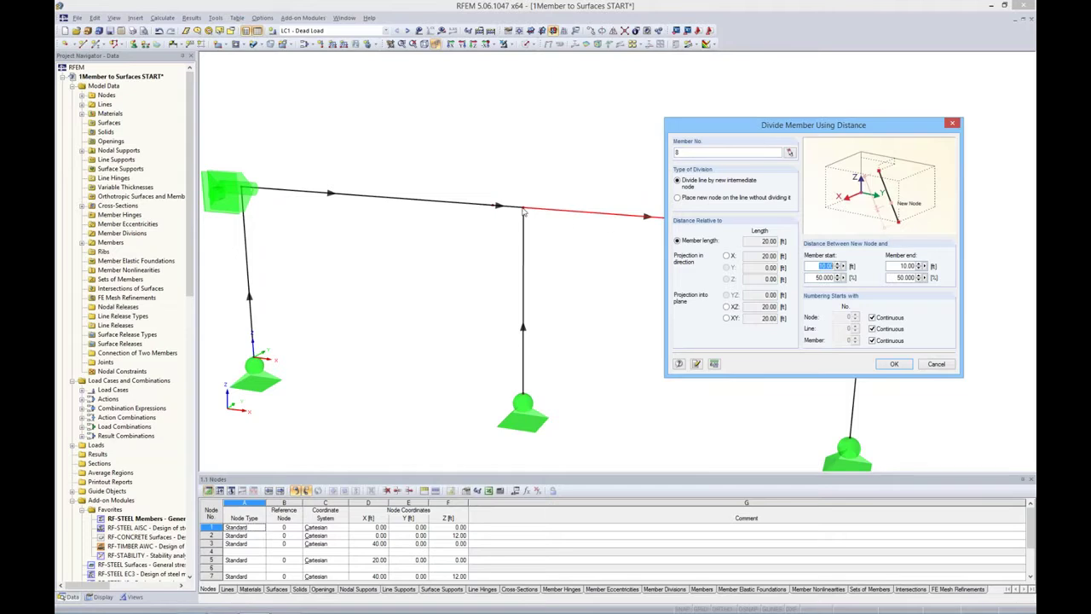
pyautogui.write('2')
pyautogui.click(902, 366)
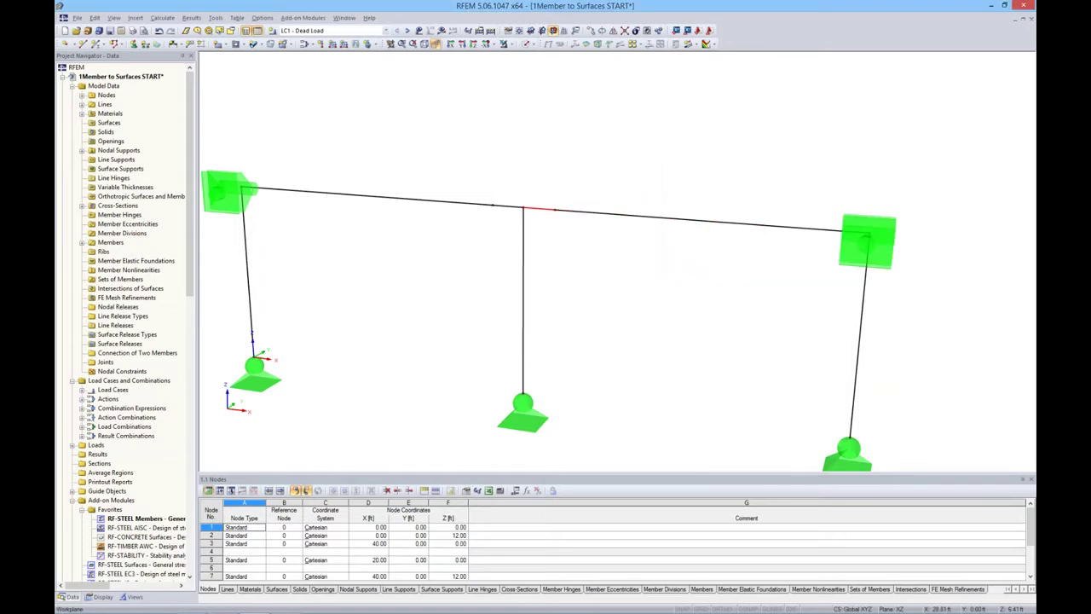
# - Divide the middle column with a new intermediate node near its upper end, using the distance from the member end
pyautogui.click(522, 275)
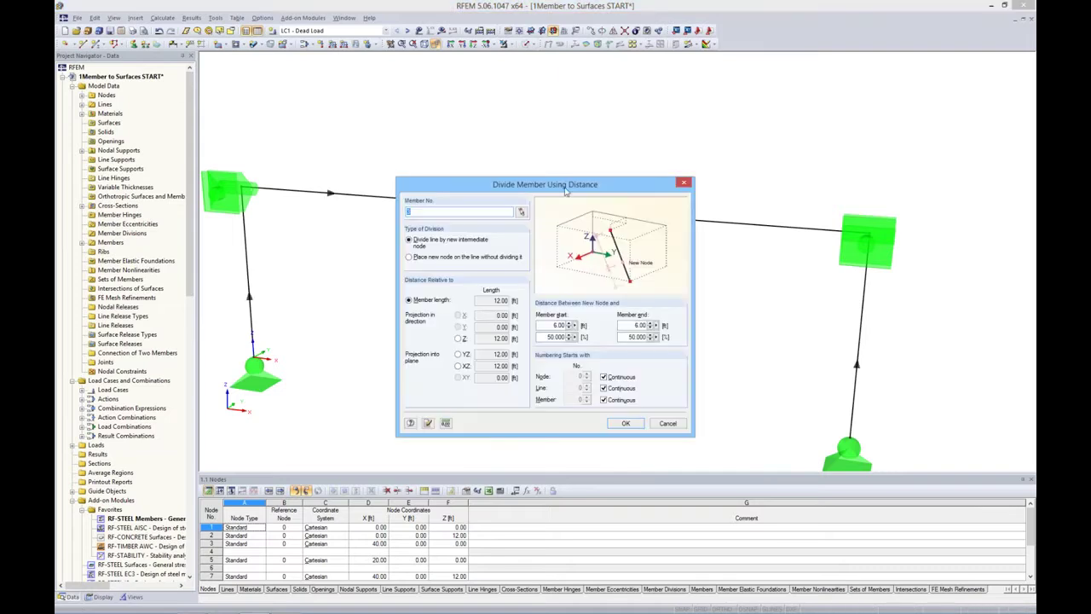
pyautogui.moveTo(566, 189); pyautogui.dragTo(734, 121)
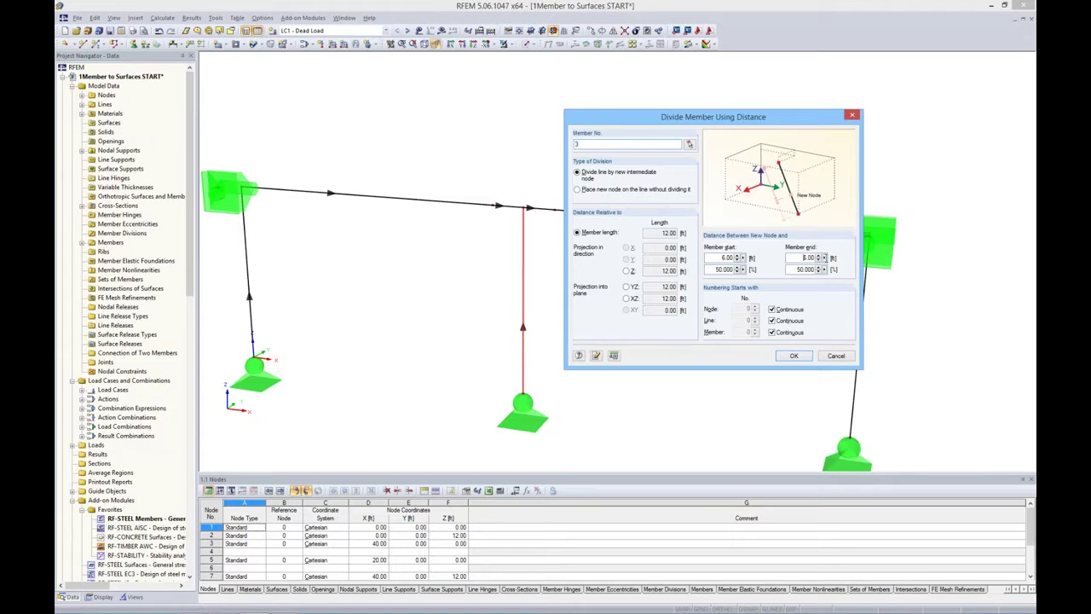
pyautogui.doubleClick(805, 258)
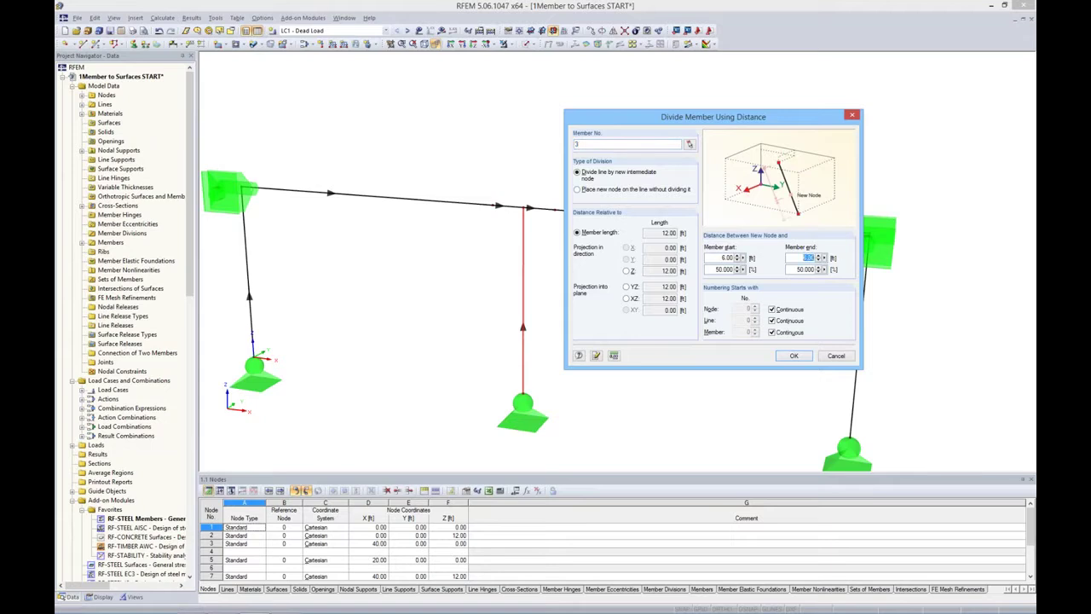
pyautogui.click(793, 356)
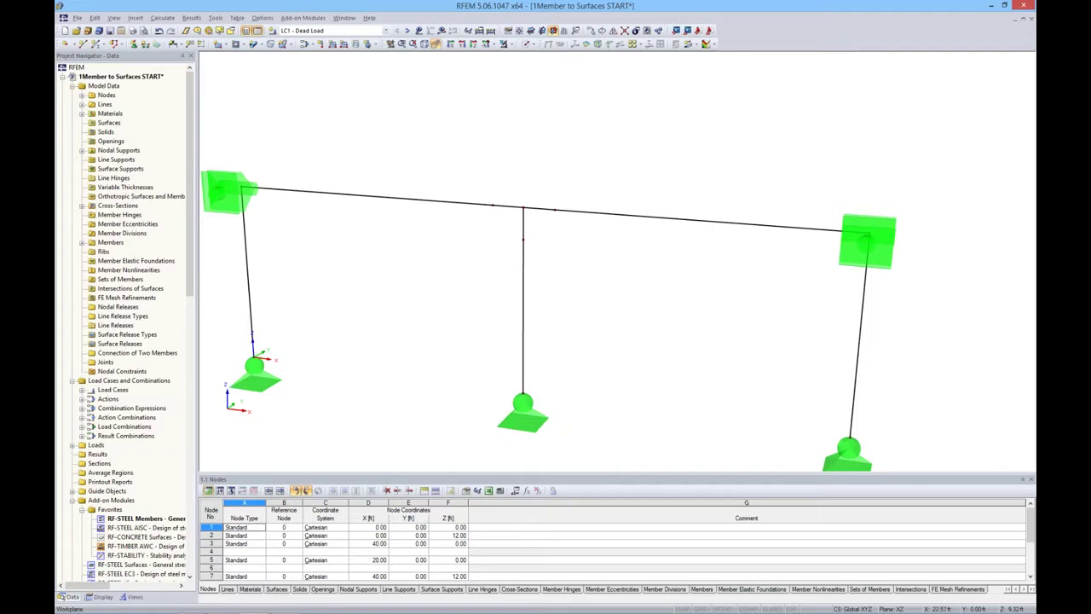
# - Switch the frame from wireframe to a rendered display showing the member cross-sections
pyautogui.keyDown('ctrl'); pyautogui.moveTo(578, 253); pyautogui.dragTo(607, 249, button='middle'); pyautogui.keyUp('ctrl')
pyautogui.click(510, 207)
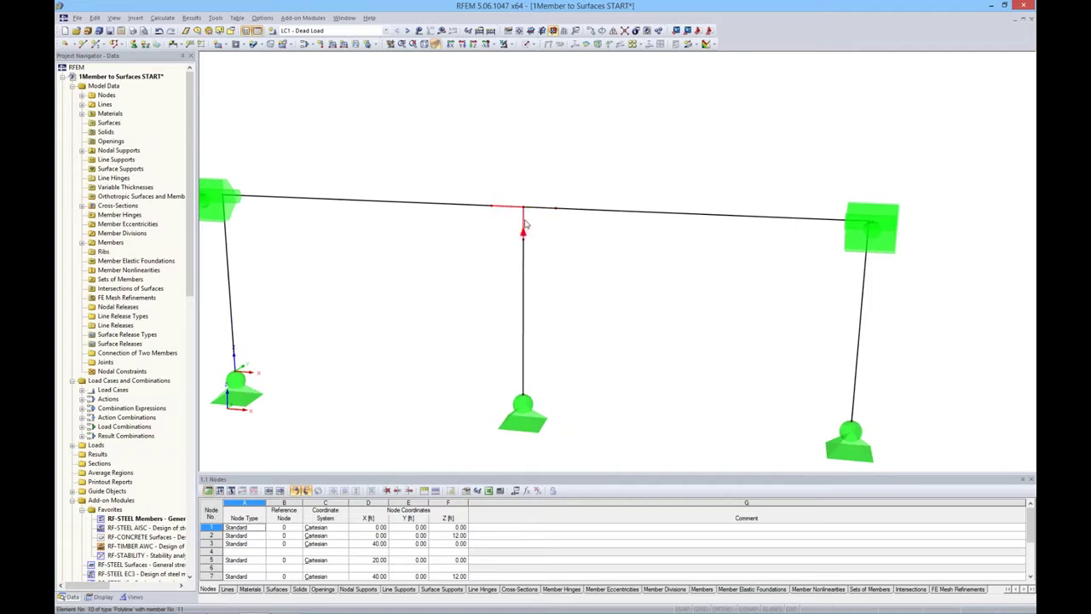
pyautogui.click(530, 44)
pyautogui.click(563, 87)
pyautogui.keyDown('ctrl'); pyautogui.moveTo(627, 266); pyautogui.dragTo(599, 259, button='middle'); pyautogui.keyUp('ctrl')
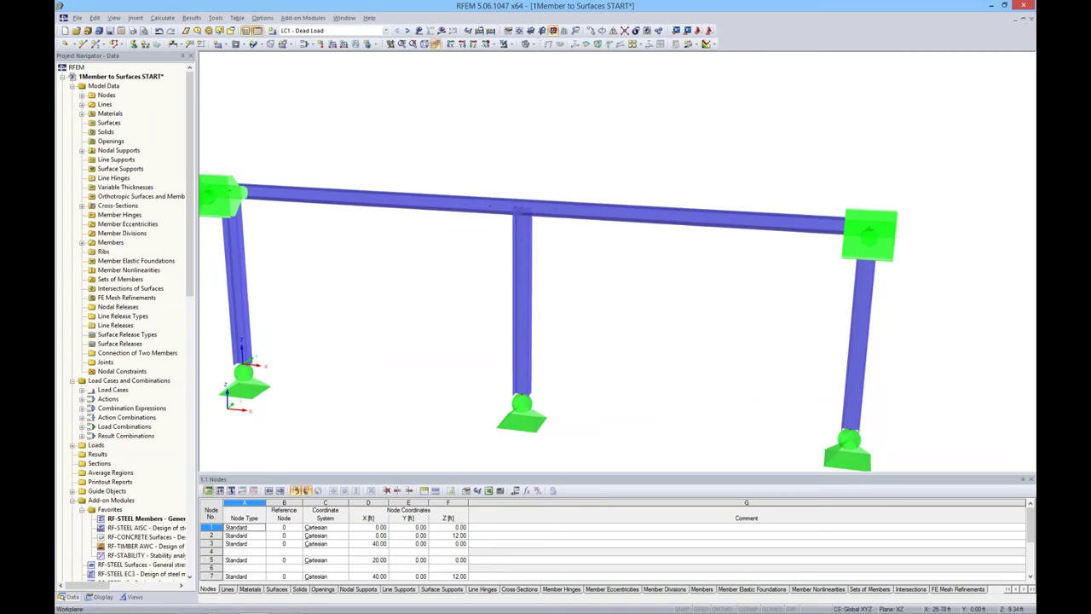
# - Select the three short members around the middle column-to-beam joint and isolate them with Visibility by Selected Objects
pyautogui.moveTo(472, 166); pyautogui.dragTo(575, 264)
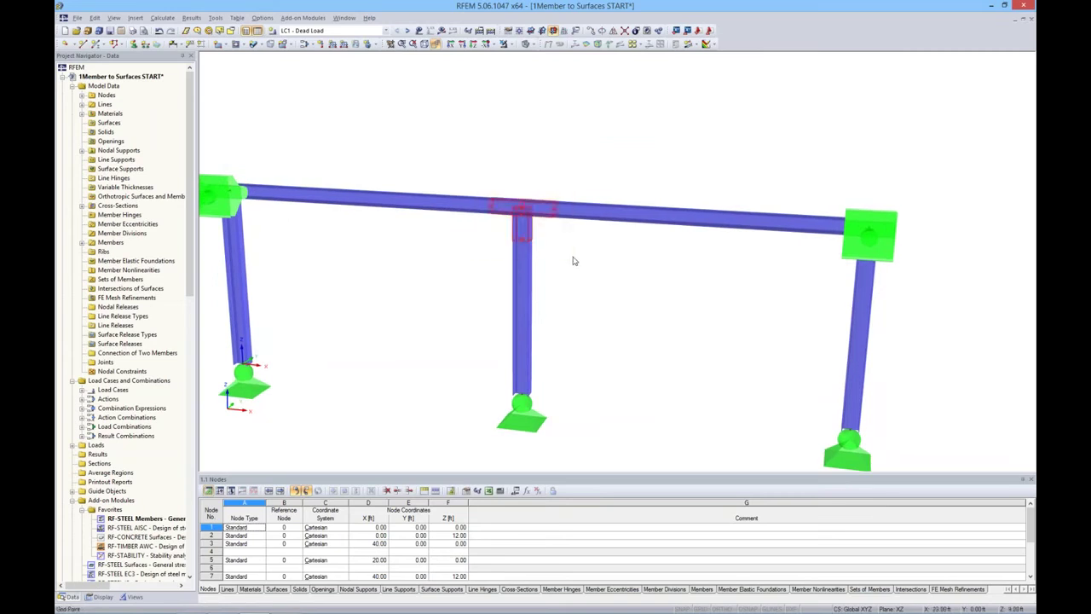
pyautogui.moveTo(459, 167); pyautogui.dragTo(583, 262)
pyautogui.moveTo(465, 177); pyautogui.dragTo(444, 154)
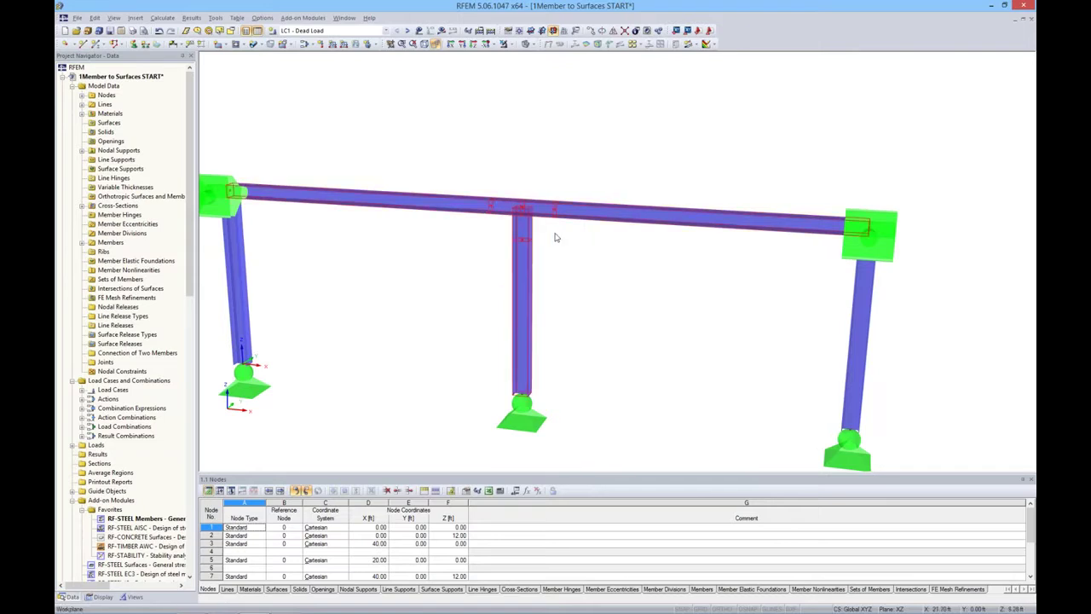
pyautogui.click(490, 174)
pyautogui.moveTo(458, 150); pyautogui.dragTo(578, 259)
pyautogui.keyDown('ctrl'); pyautogui.moveTo(594, 151); pyautogui.dragTo(542, 62, button='middle'); pyautogui.keyUp('ctrl')
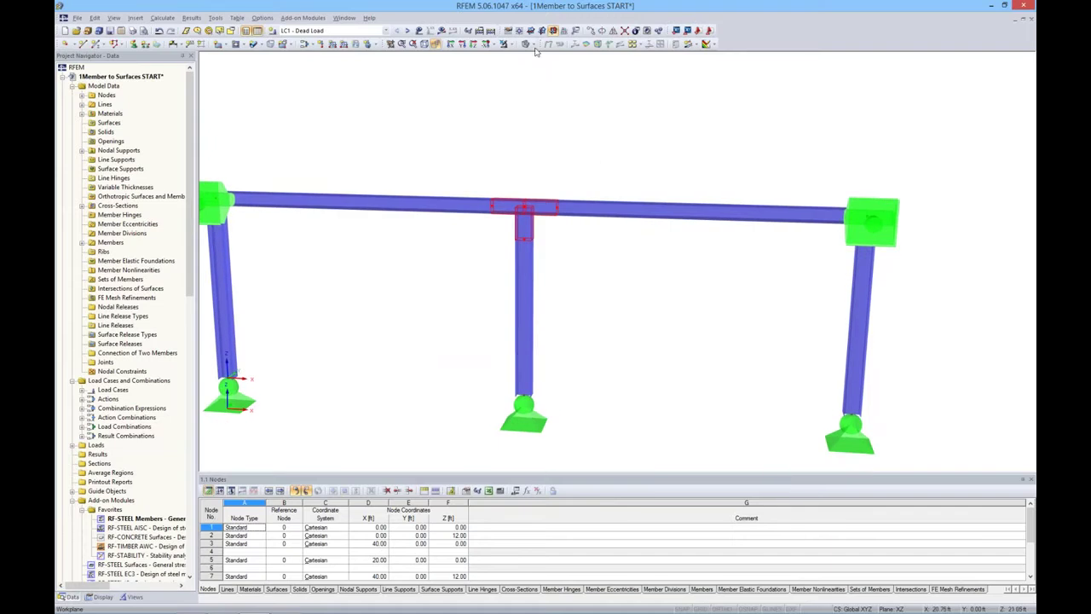
pyautogui.click(508, 44)
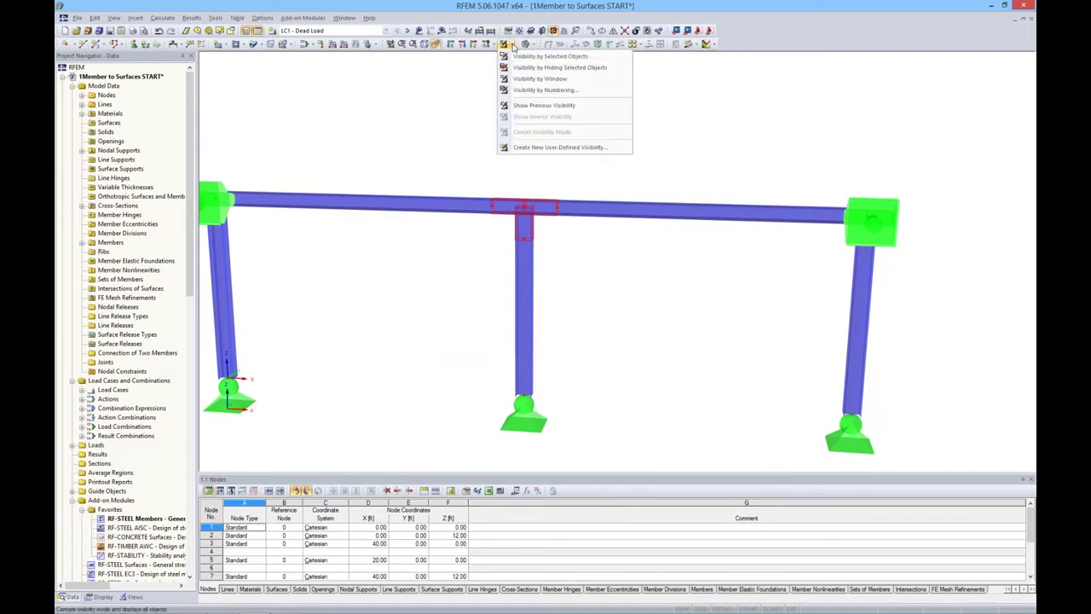
pyautogui.click(521, 62)
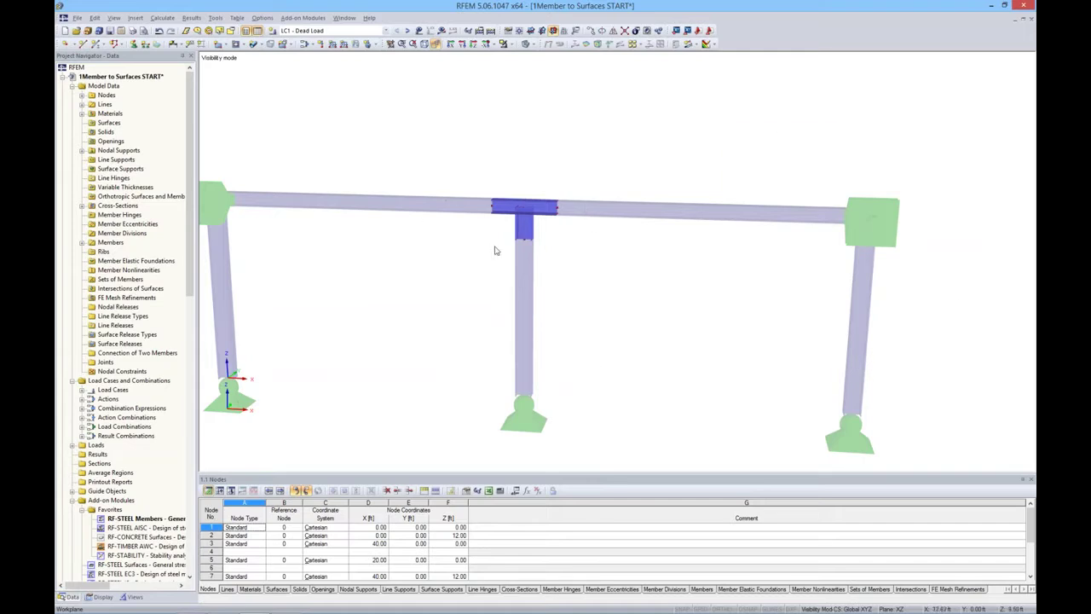
# - Select the three isolated joint members and generate surfaces from them
pyautogui.moveTo(582, 248)
pyautogui.keyDown('ctrl'); pyautogui.mouseDown(button='middle')
pyautogui.moveTo(541, 266)
pyautogui.moveTo(605, 233)
pyautogui.moveTo(638, 237)
pyautogui.moveTo(594, 253)
pyautogui.mouseUp(button='middle'); pyautogui.keyUp('ctrl')
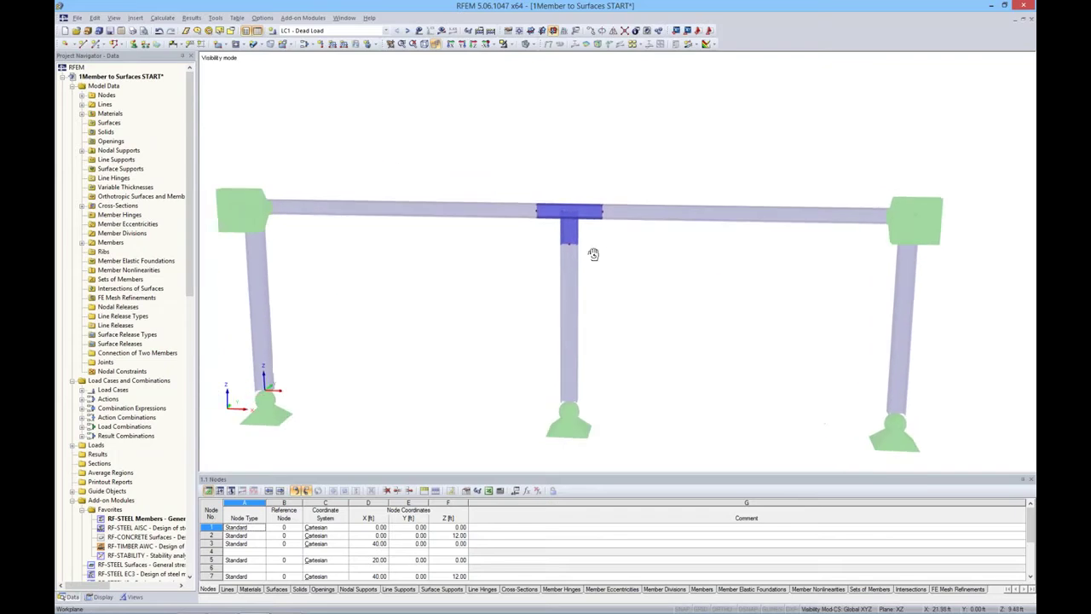
pyautogui.moveTo(514, 170); pyautogui.dragTo(640, 267)
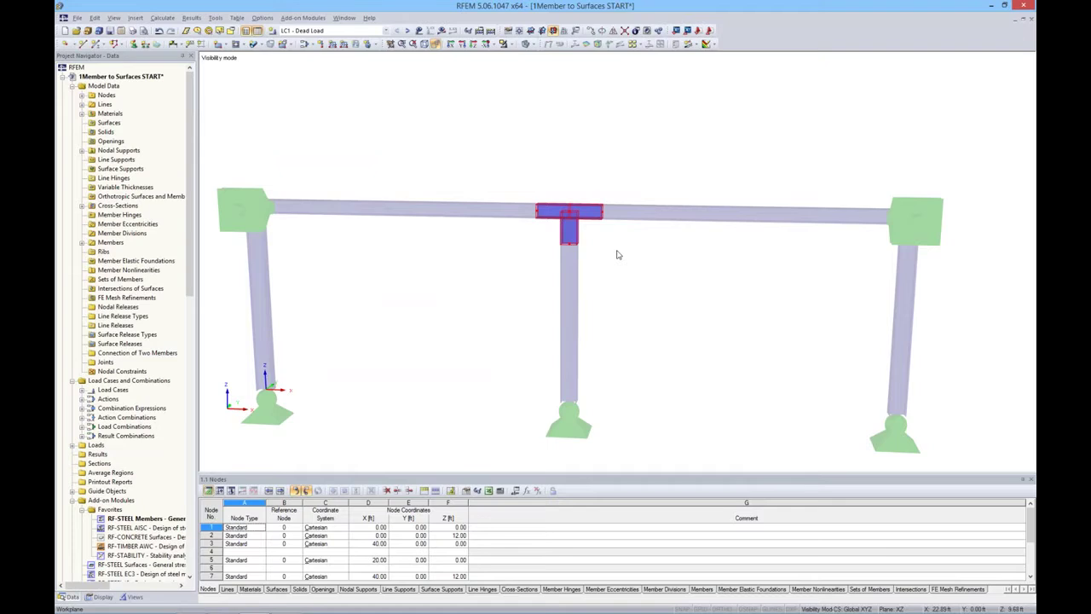
pyautogui.rightClick(594, 215)
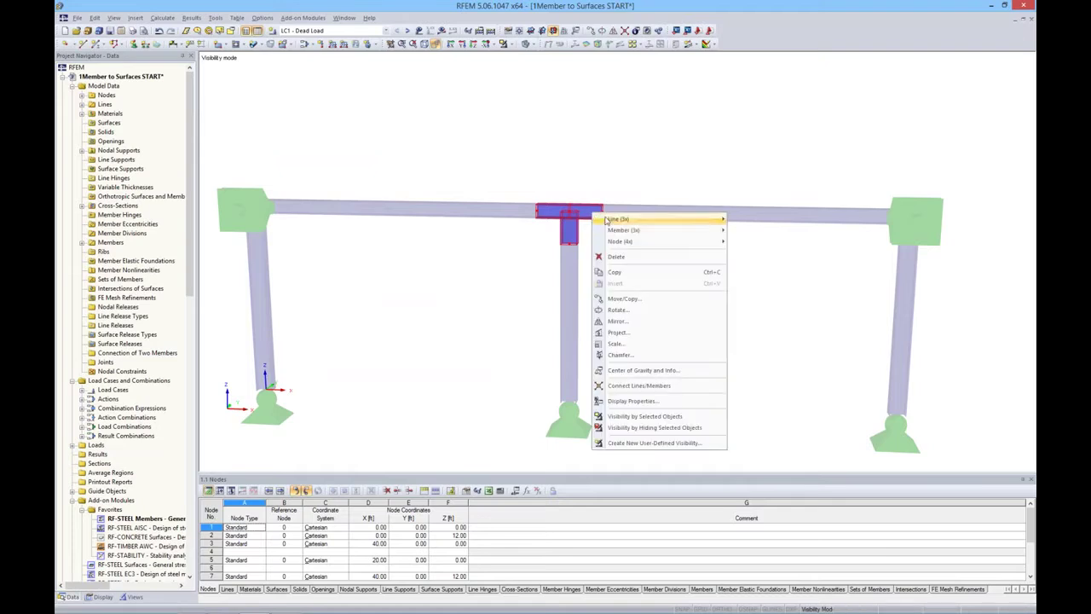
pyautogui.moveTo(613, 231)
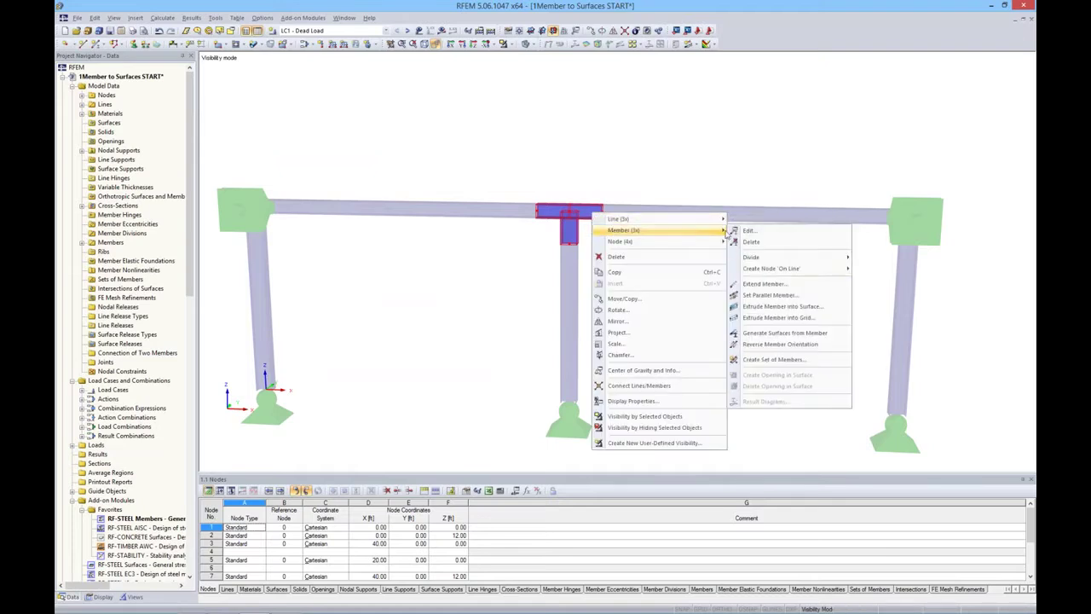
pyautogui.click(758, 336)
pyautogui.keyDown('ctrl'); pyautogui.moveTo(738, 326); pyautogui.dragTo(639, 251, button='middle'); pyautogui.keyUp('ctrl')
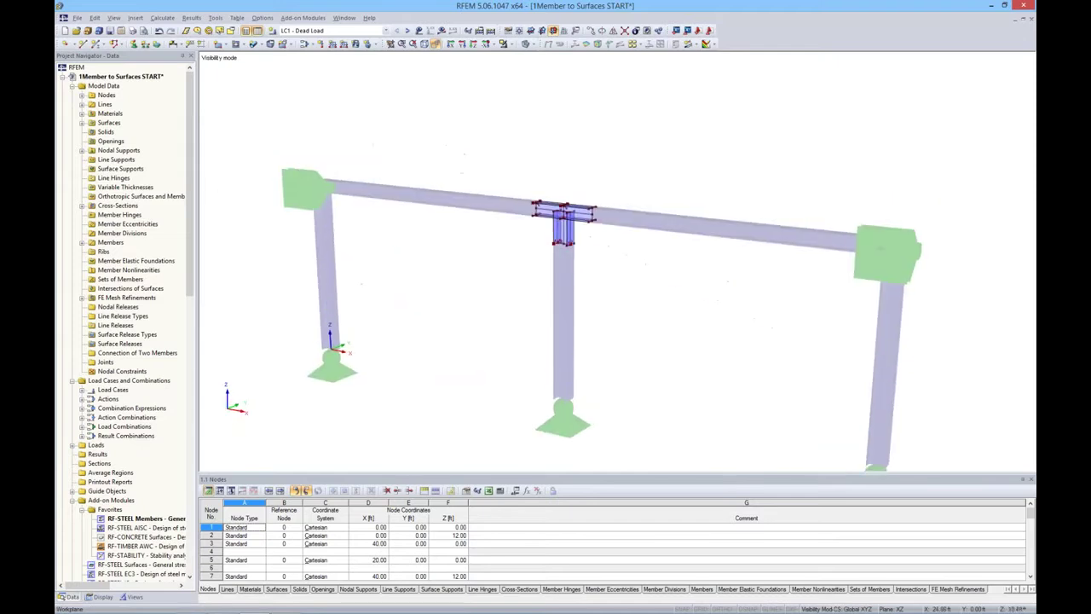
# - Display the generated joint surfaces as a wireframe
pyautogui.click(530, 45)
pyautogui.click(540, 58)
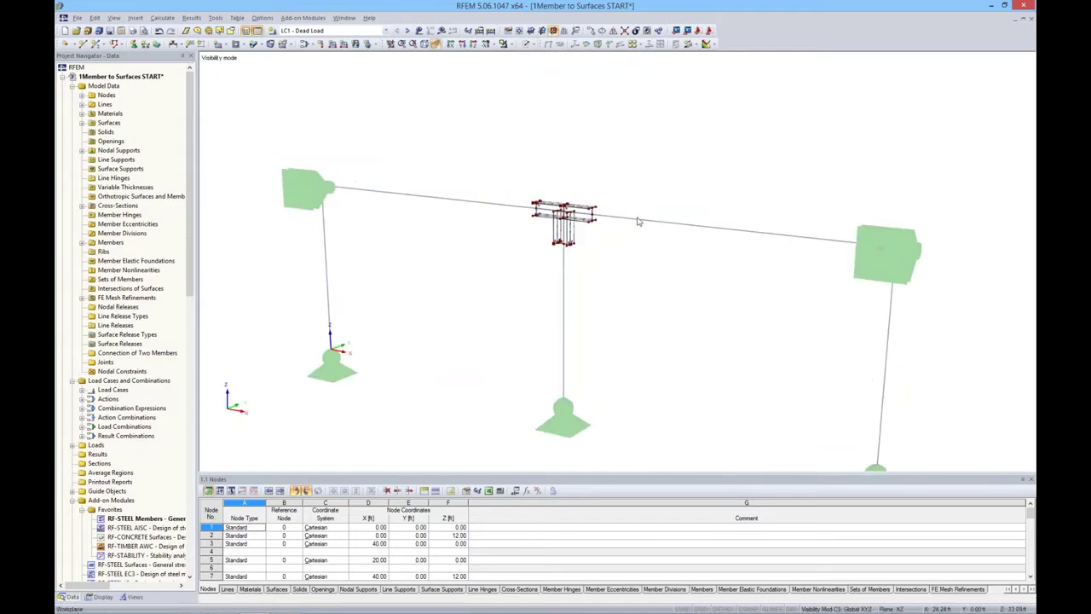
pyautogui.scroll(5, 652, 233)
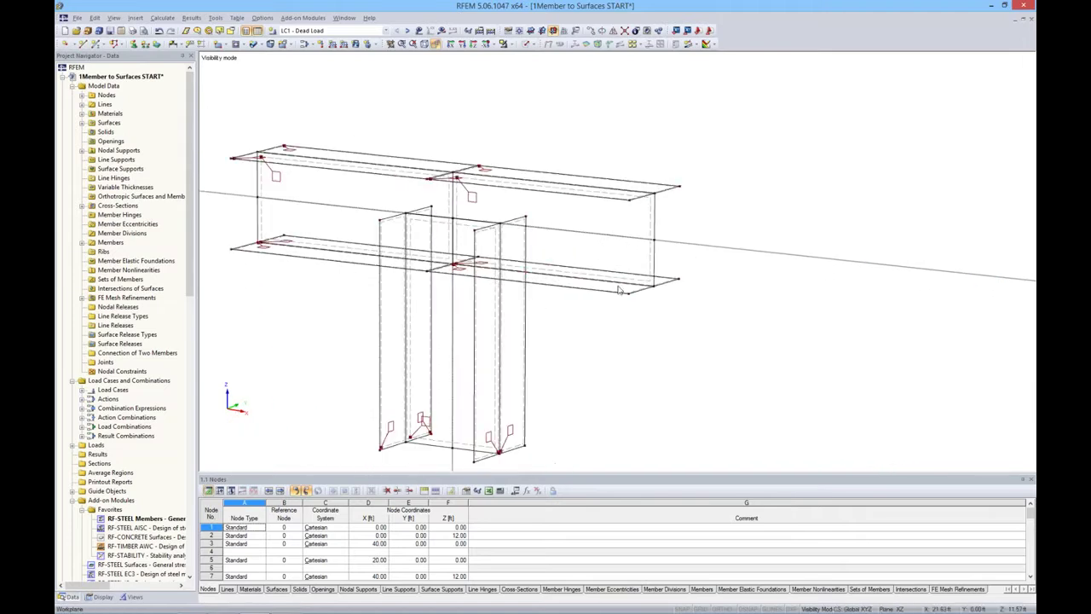
# - Check the material and constant thickness of the web surface in the right beam segment
pyautogui.doubleClick(565, 206)
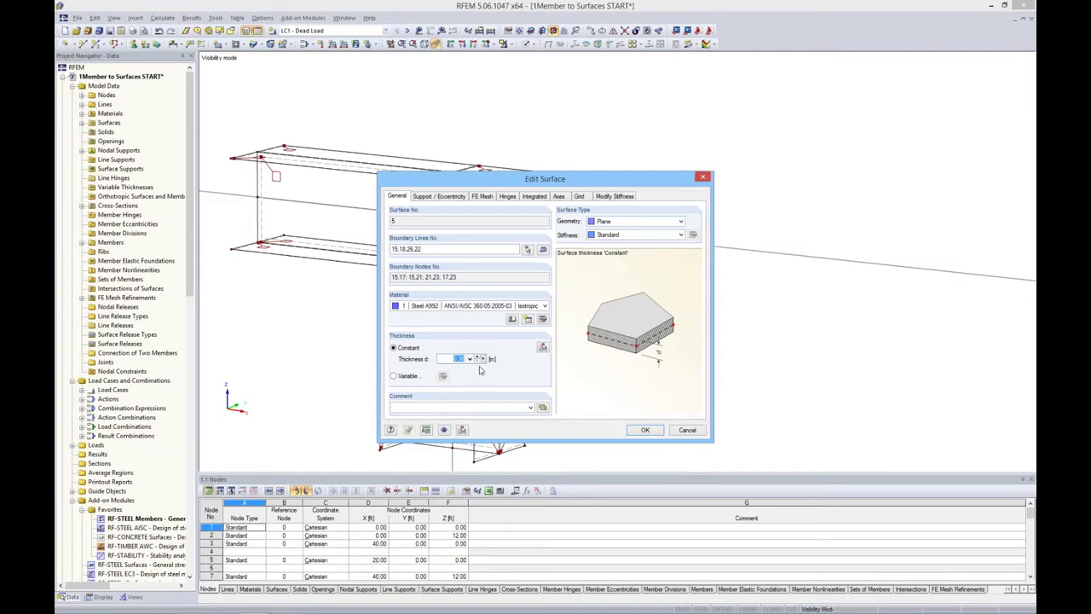
pyautogui.click(644, 429)
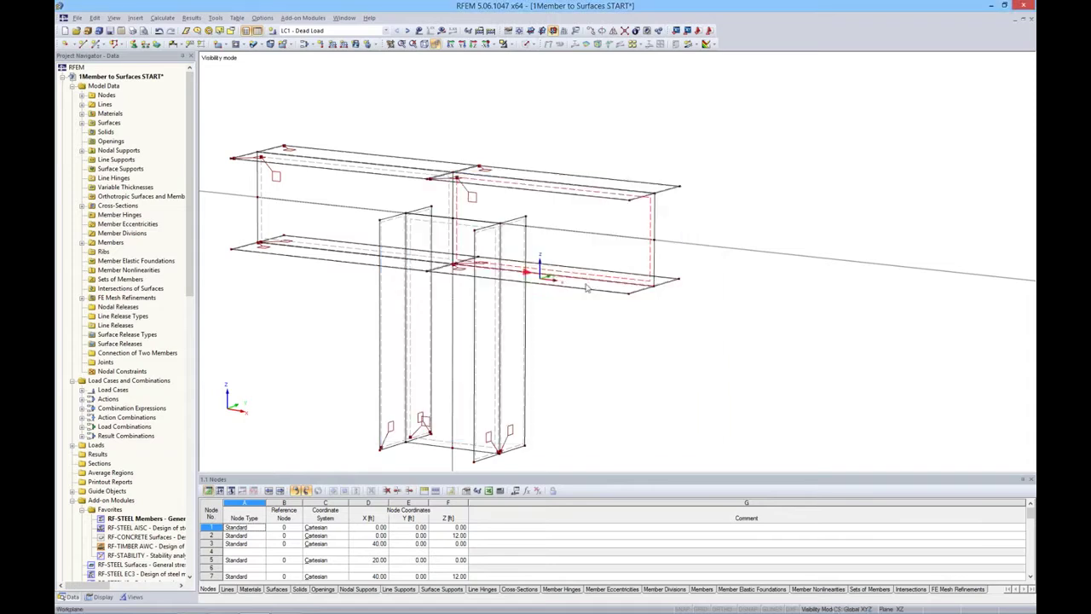
pyautogui.keyDown('ctrl'); pyautogui.moveTo(619, 266); pyautogui.dragTo(622, 306, button='middle'); pyautogui.keyUp('ctrl')
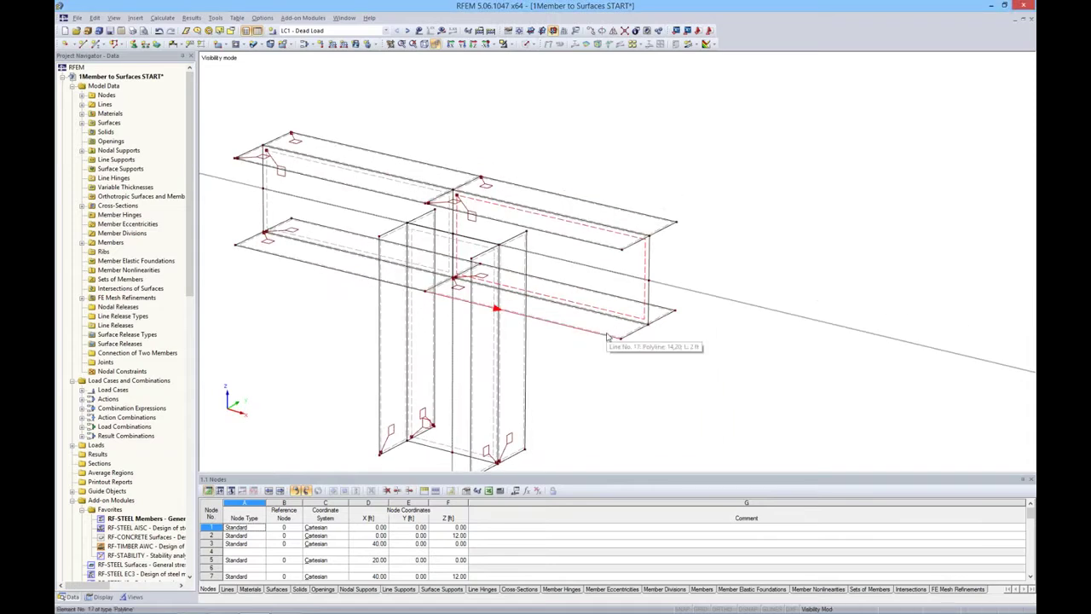
# - Check the material and constant thickness of the bottom flange surface in the right beam segment
pyautogui.scroll(5, 545, 317)
pyautogui.doubleClick(543, 319)
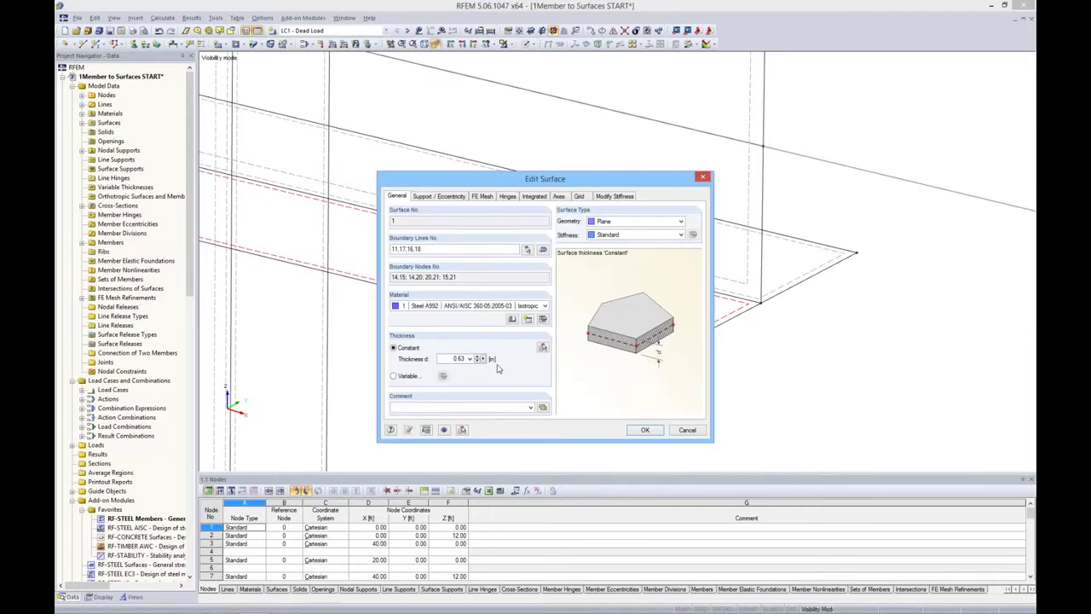
pyautogui.click(646, 430)
pyautogui.scroll(-5, 708, 289)
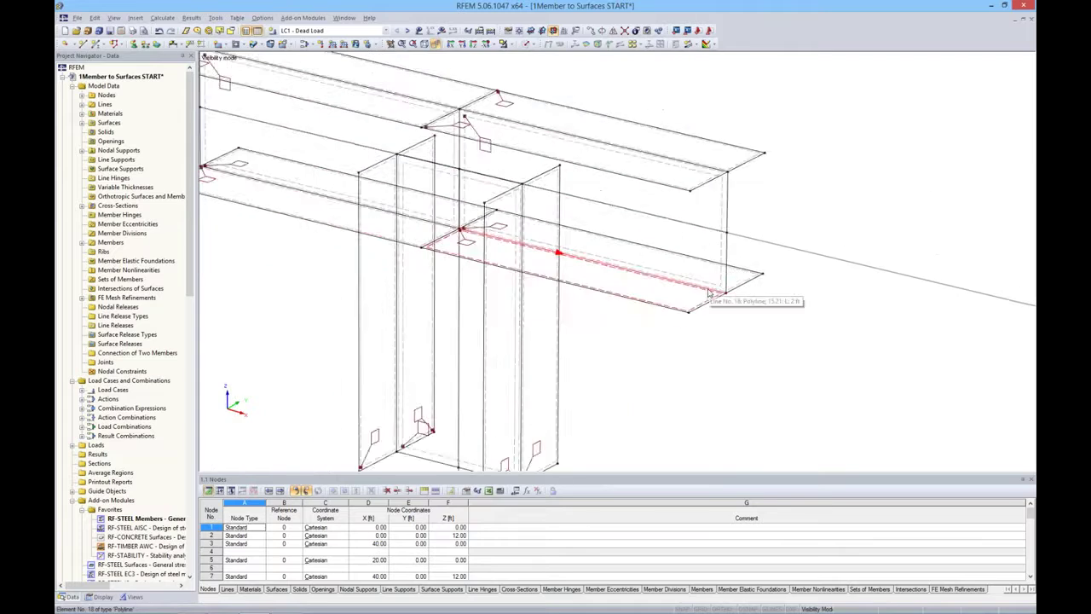
pyautogui.scroll(-2, 710, 292)
# - Move the six top nodes of the column surfaces down to the beam's bottom flange with displacement dX 0, dY 0, dZ -0.40 ft
pyautogui.keyDown('ctrl'); pyautogui.moveTo(709, 292); pyautogui.dragTo(621, 224, button='middle'); pyautogui.keyUp('ctrl')
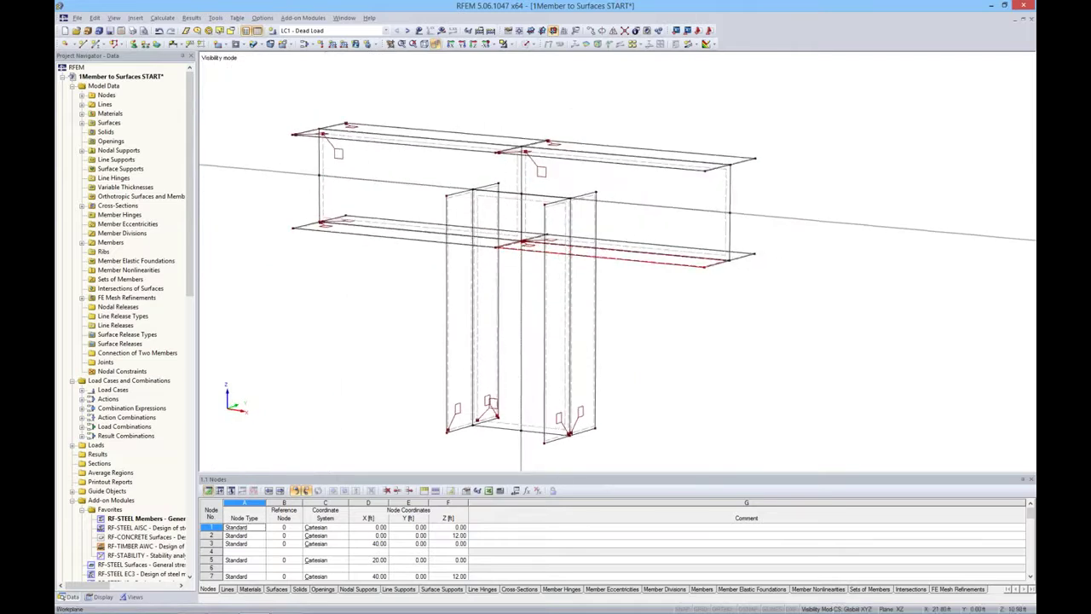
pyautogui.keyDown('ctrl'); pyautogui.moveTo(516, 217); pyautogui.dragTo(503, 228, button='middle'); pyautogui.keyUp('ctrl')
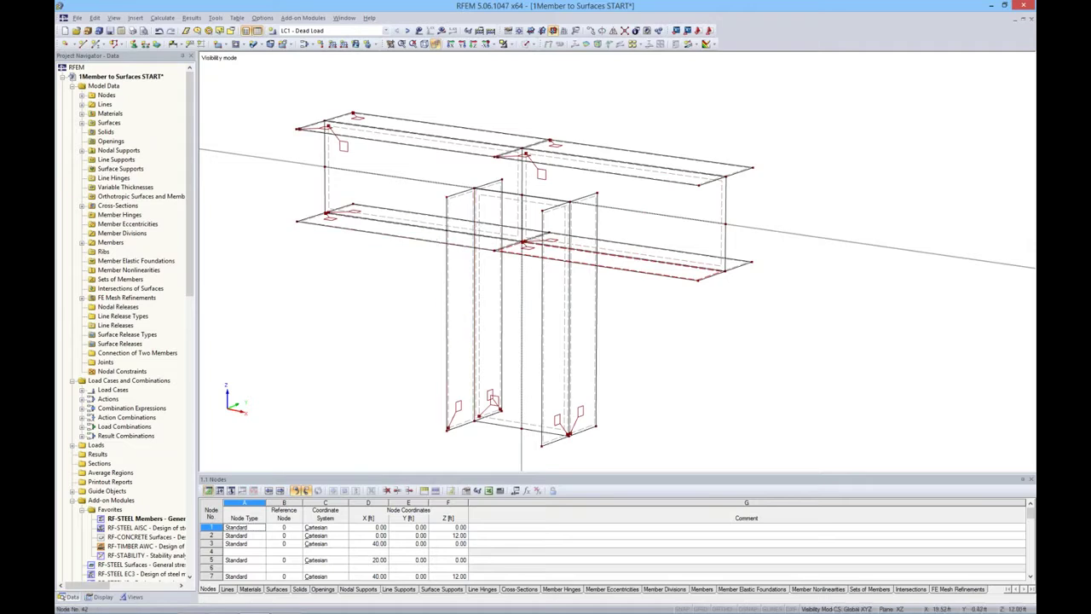
pyautogui.click(447, 197)
pyautogui.keyDown('ctrl'); pyautogui.click(502, 180); pyautogui.keyUp('ctrl')
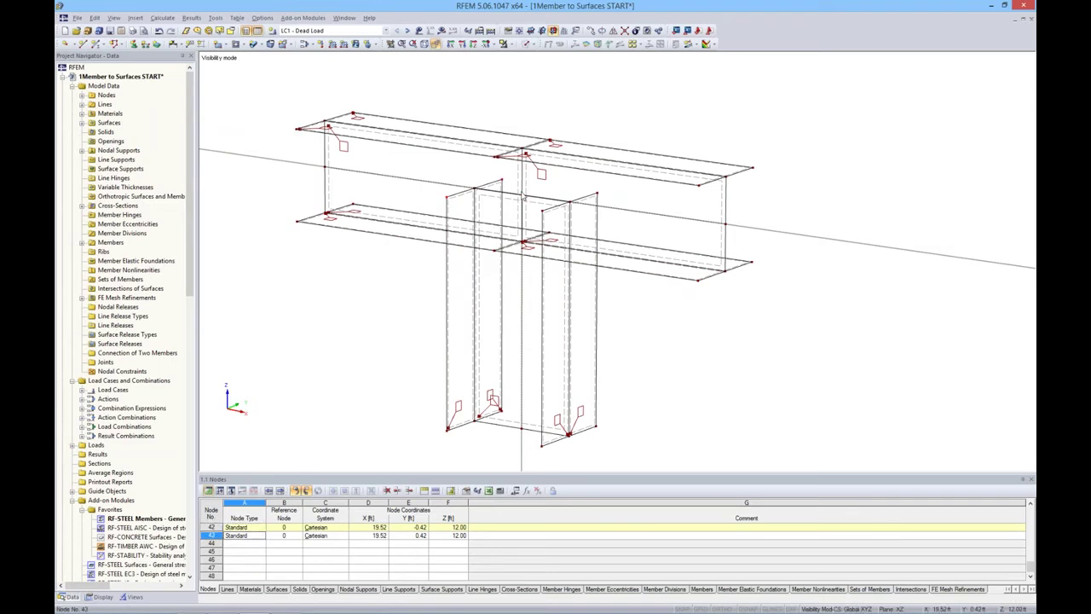
pyautogui.keyDown('ctrl'); pyautogui.click(475, 189); pyautogui.keyUp('ctrl')
pyautogui.keyDown('ctrl'); pyautogui.click(542, 210); pyautogui.keyUp('ctrl')
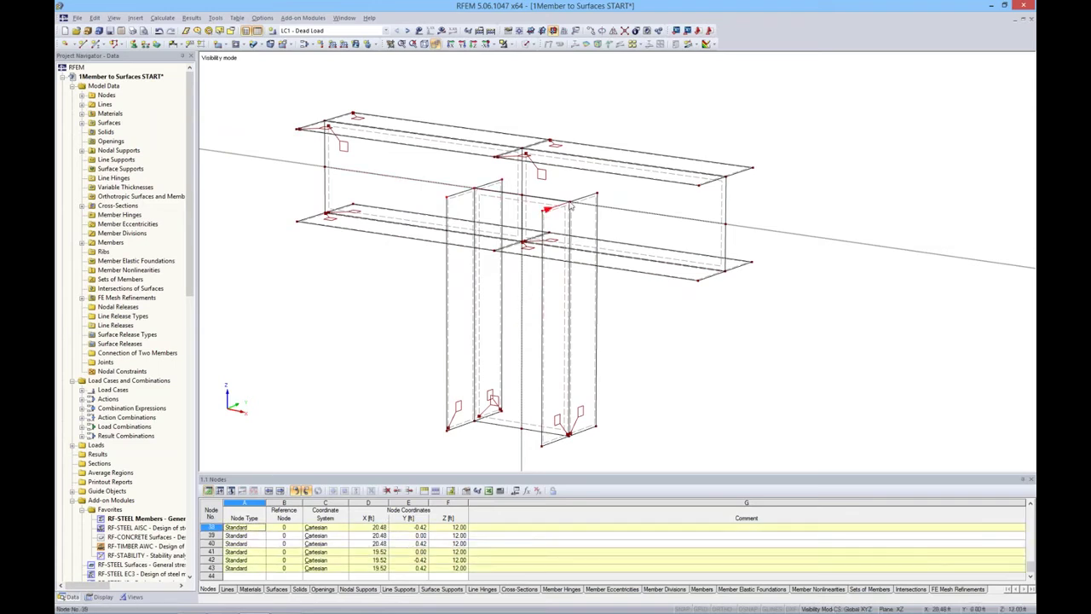
pyautogui.keyDown('ctrl'); pyautogui.click(570, 203); pyautogui.keyUp('ctrl')
pyautogui.keyDown('ctrl'); pyautogui.click(597, 194); pyautogui.keyUp('ctrl')
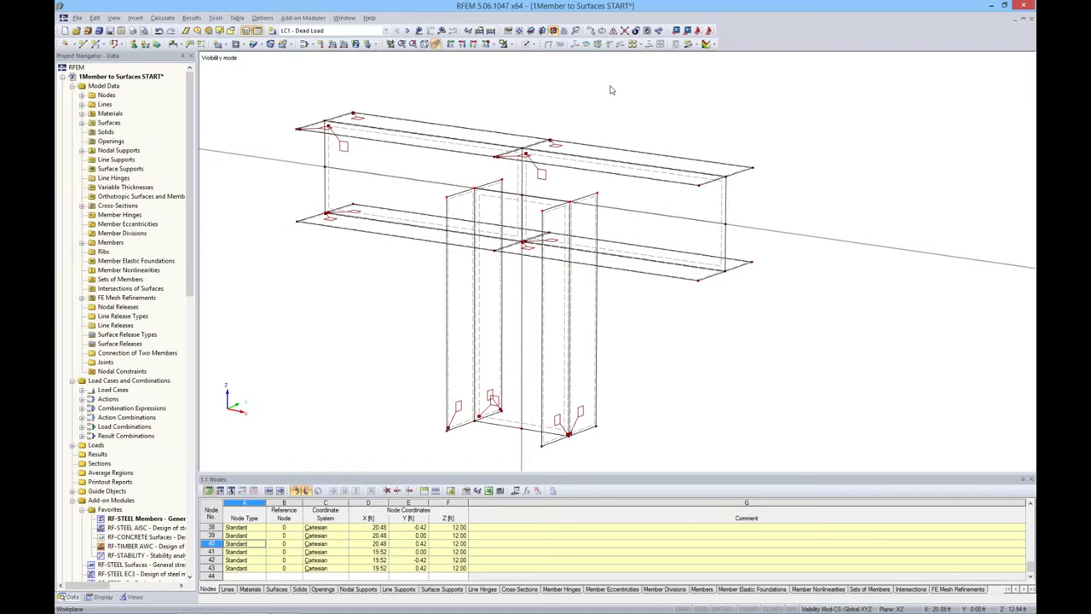
pyautogui.click(591, 32)
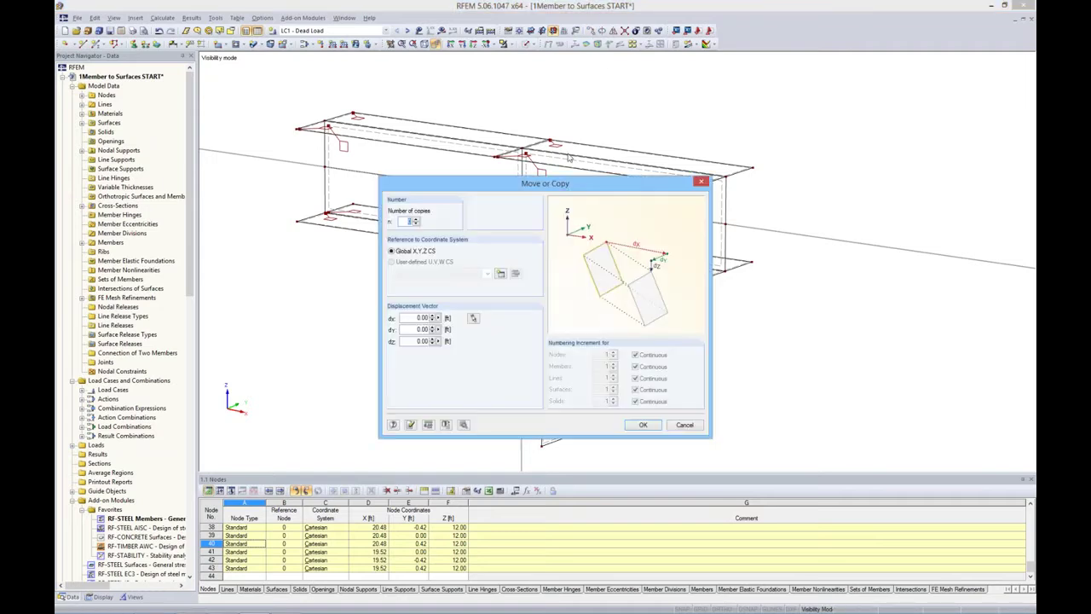
pyautogui.moveTo(571, 183); pyautogui.dragTo(807, 108)
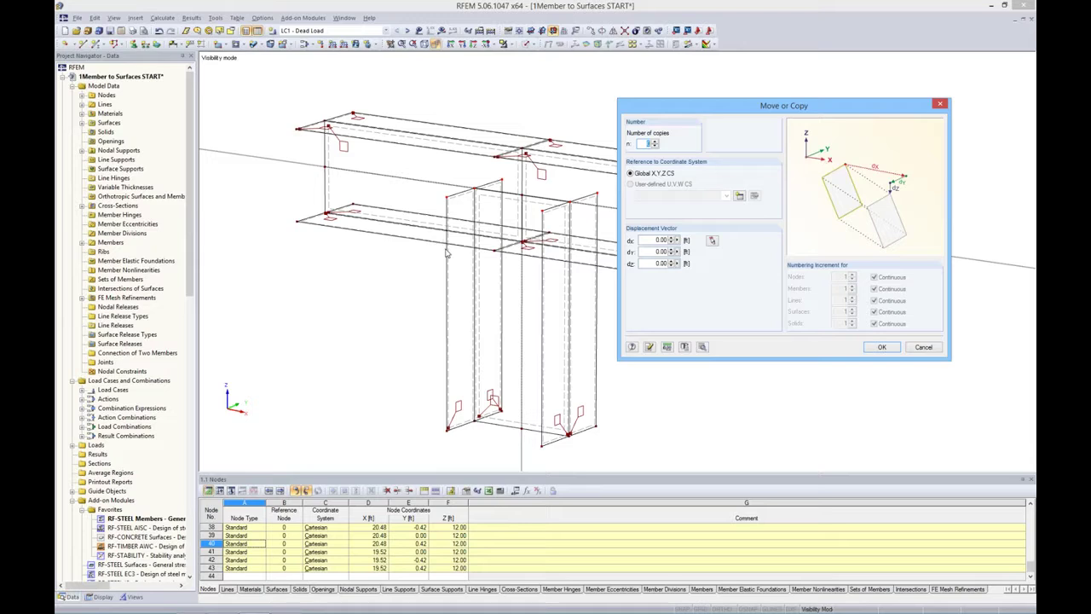
pyautogui.click(712, 241)
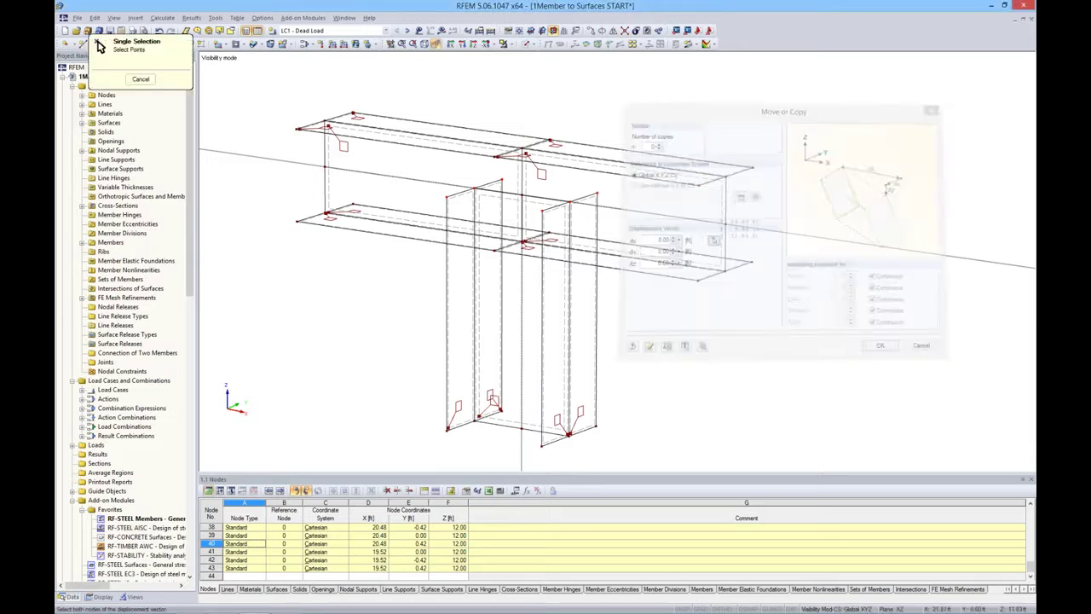
pyautogui.click(450, 195)
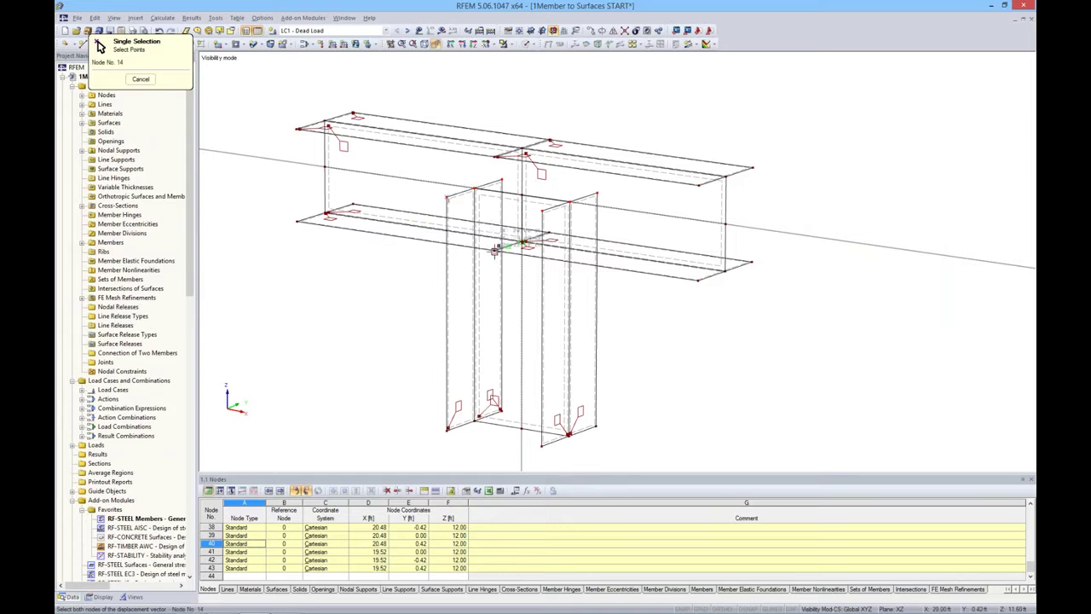
pyautogui.click(526, 244)
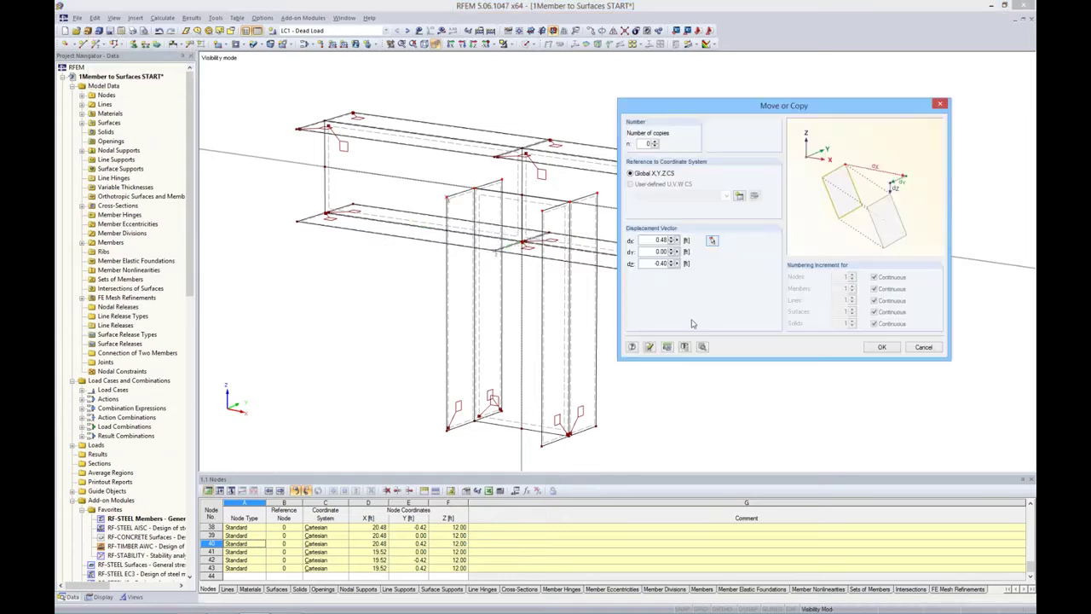
pyautogui.doubleClick(659, 239)
pyautogui.write('00')
pyautogui.click(879, 347)
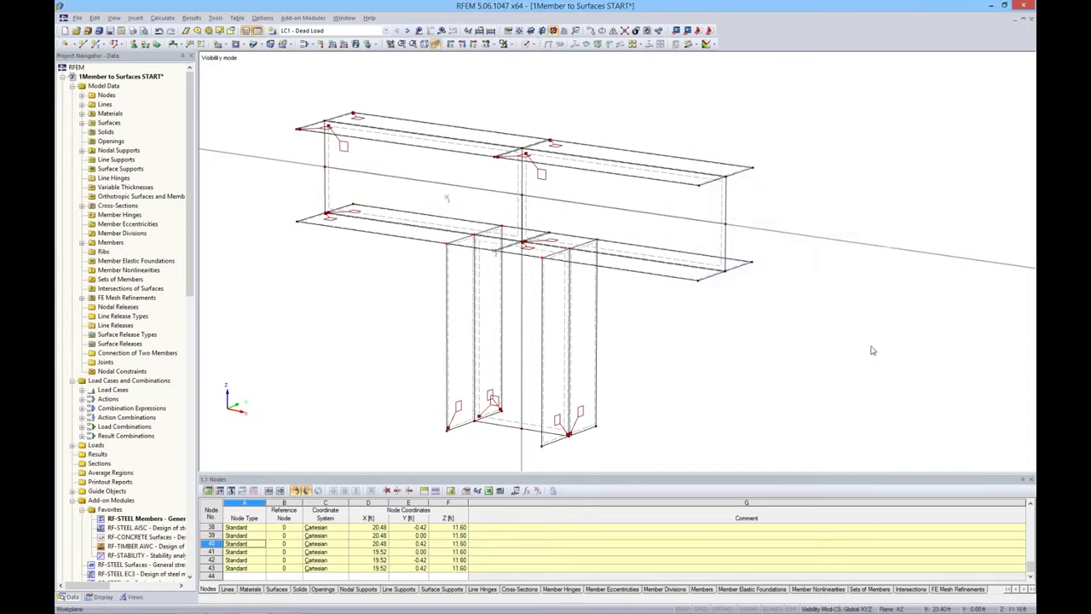
# - Create a polygonal surface with Rigid stiffness that closes the right end of the beam segment across its flange corners
pyautogui.keyDown('ctrl'); pyautogui.moveTo(633, 307); pyautogui.dragTo(765, 254, button='middle'); pyautogui.keyUp('ctrl')
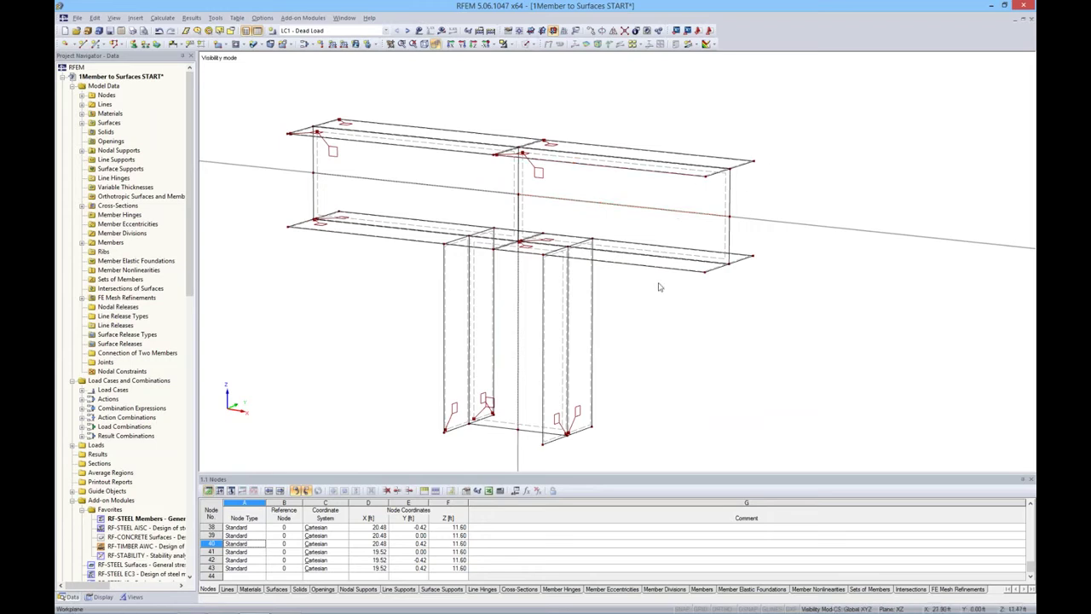
pyautogui.click(225, 45)
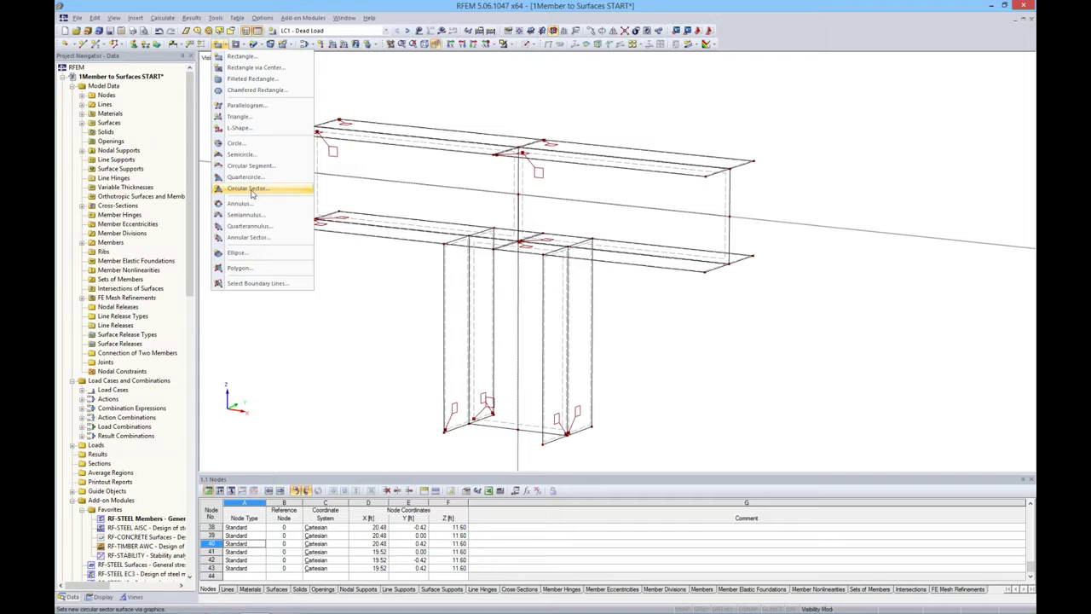
pyautogui.click(245, 268)
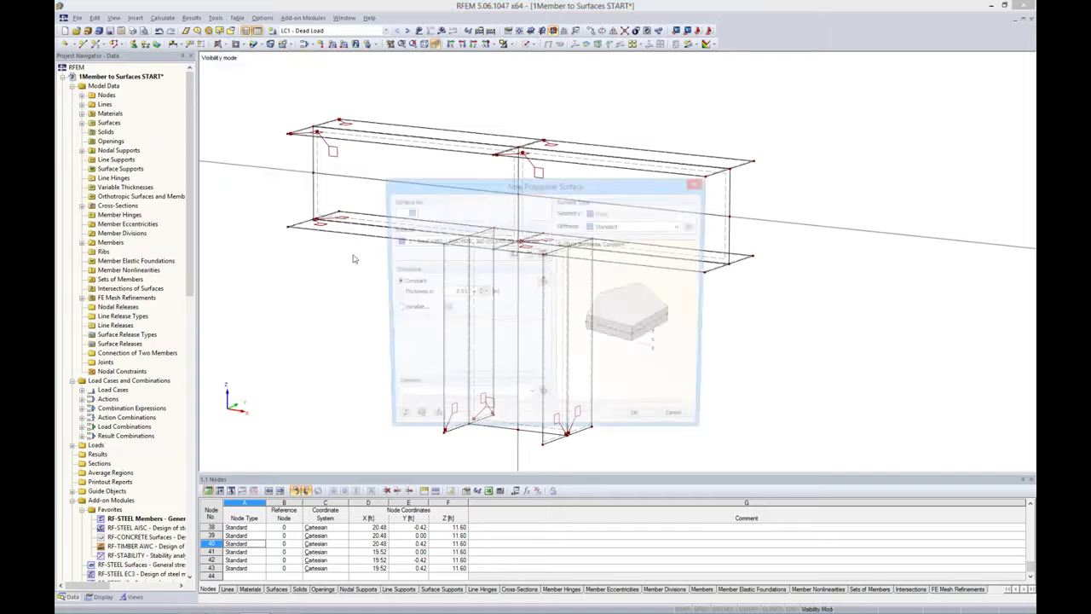
pyautogui.moveTo(476, 183); pyautogui.dragTo(467, 145)
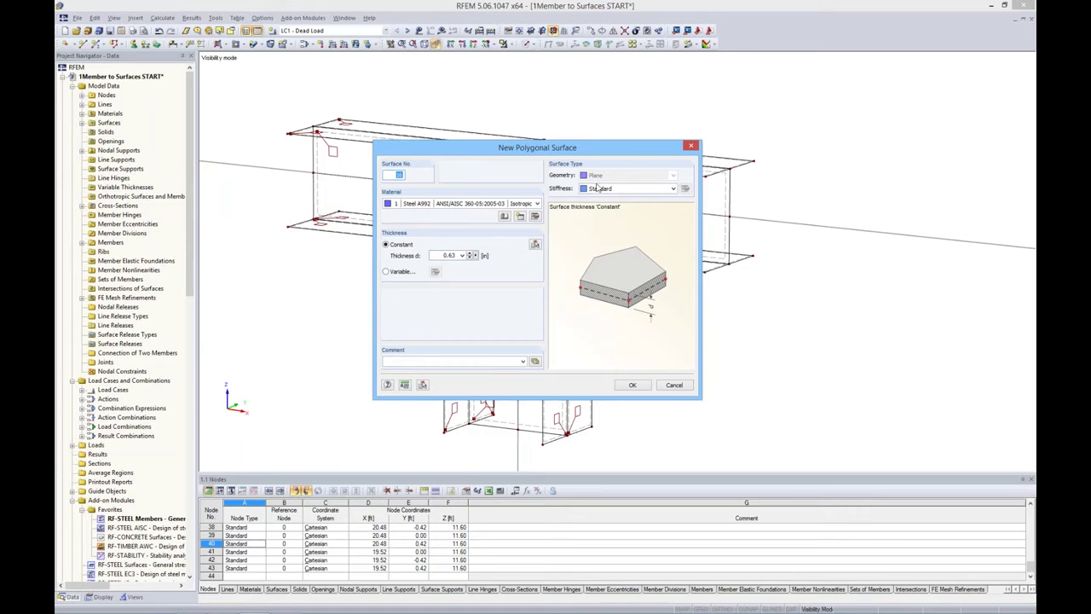
pyautogui.click(674, 188)
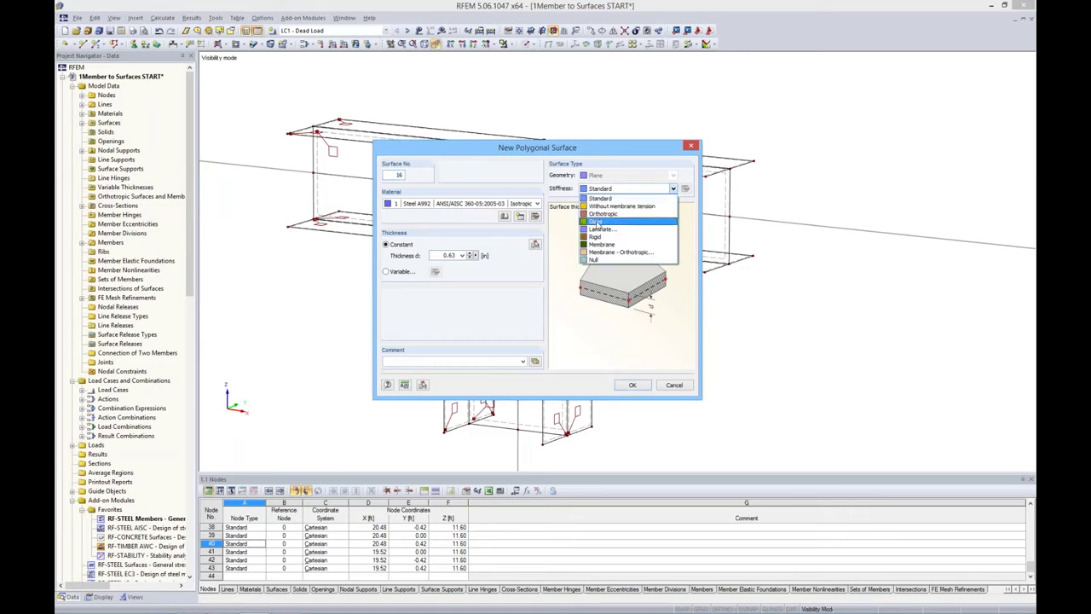
pyautogui.click(597, 236)
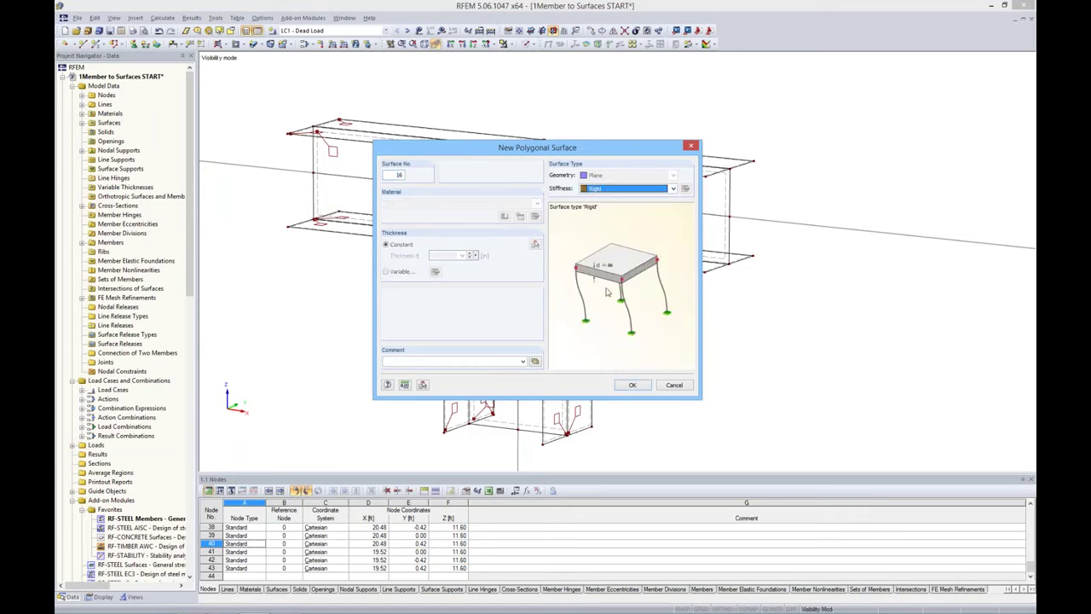
pyautogui.click(631, 385)
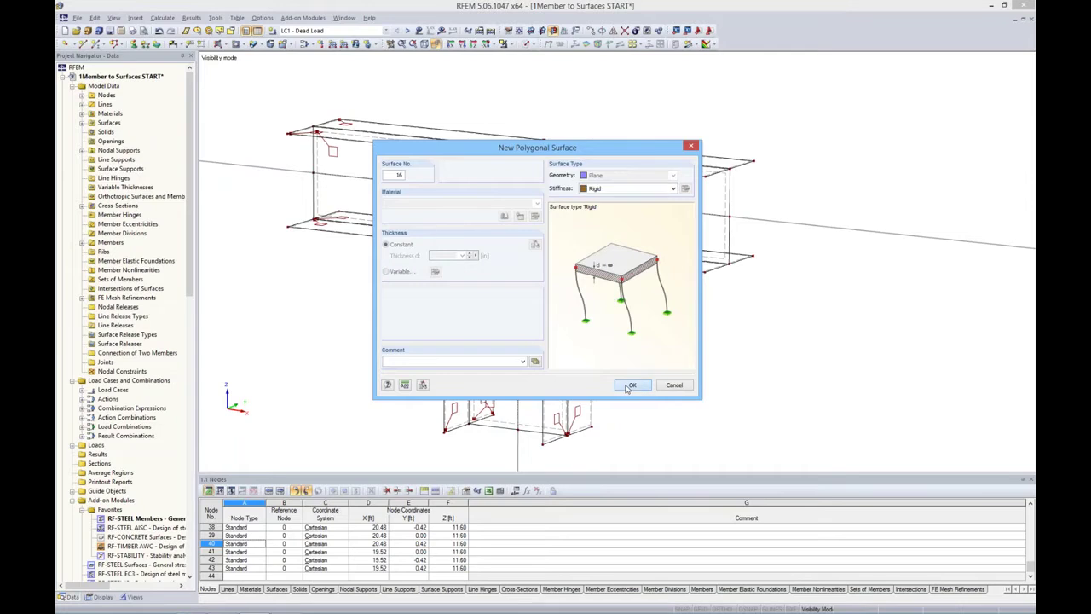
pyautogui.scroll(2, 639, 359)
pyautogui.scroll(-2, 639, 358)
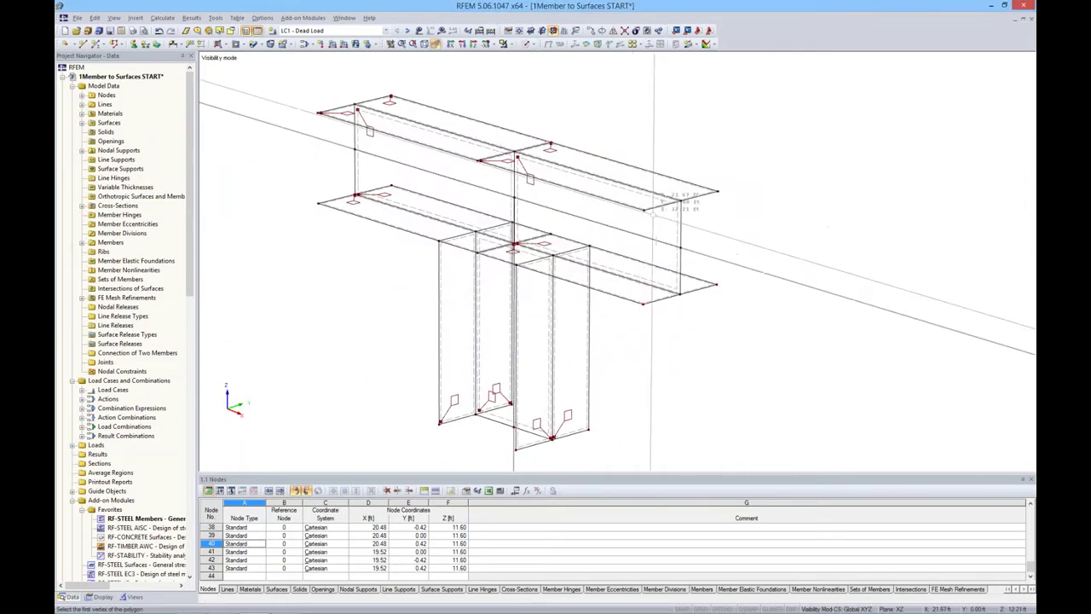
pyautogui.click(680, 201)
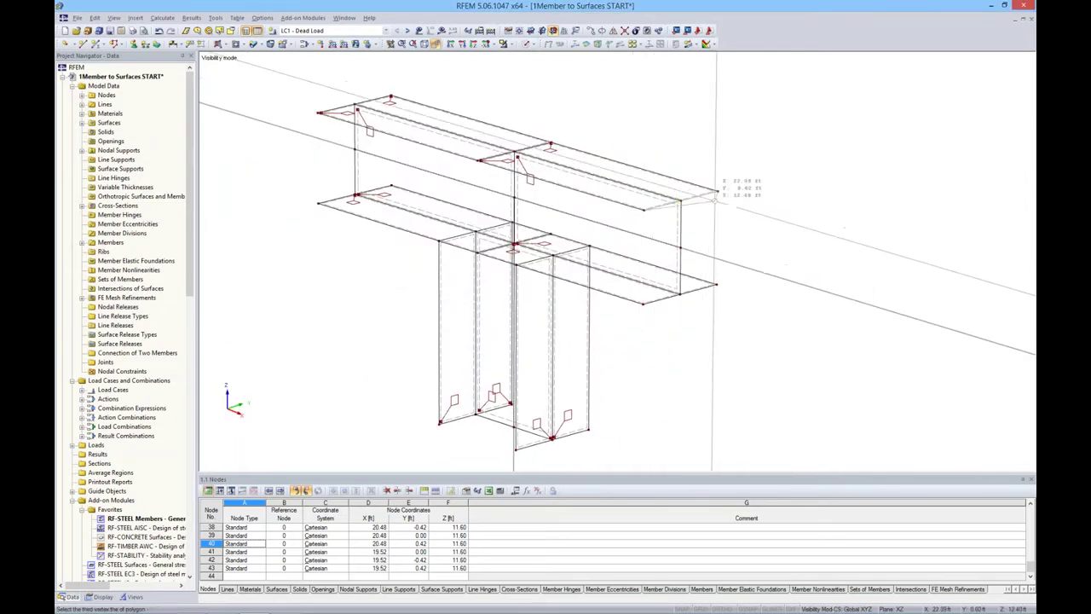
pyautogui.click(643, 304)
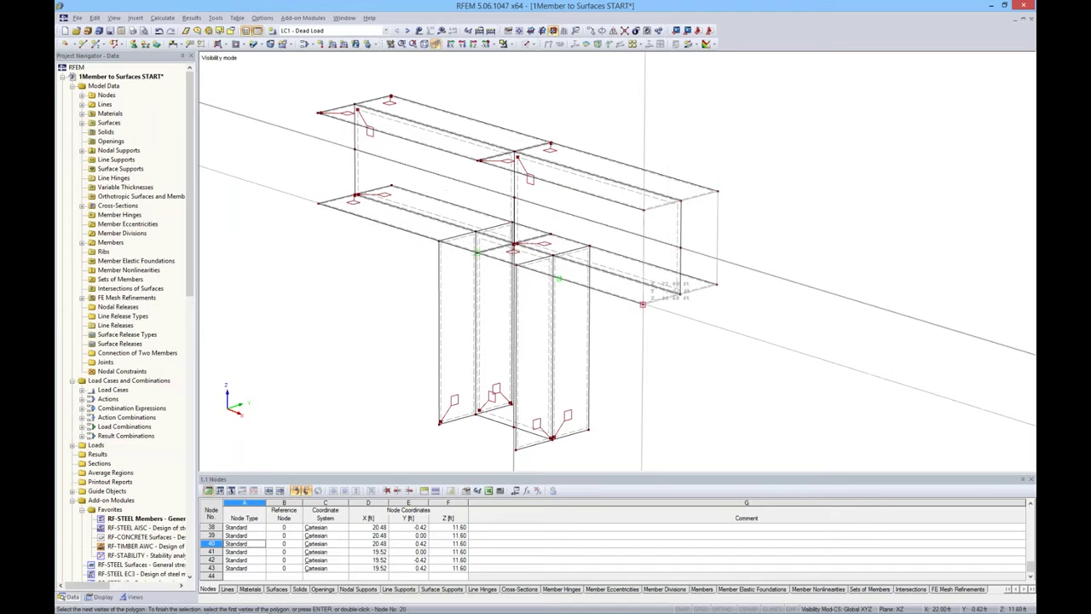
pyautogui.doubleClick(644, 210)
# - Add another rigid polygonal surface across the flange corners at the left end of the beam segment
pyautogui.keyDown('ctrl'); pyautogui.moveTo(687, 270); pyautogui.dragTo(343, 265, button='middle'); pyautogui.keyUp('ctrl')
pyautogui.click(343, 265)
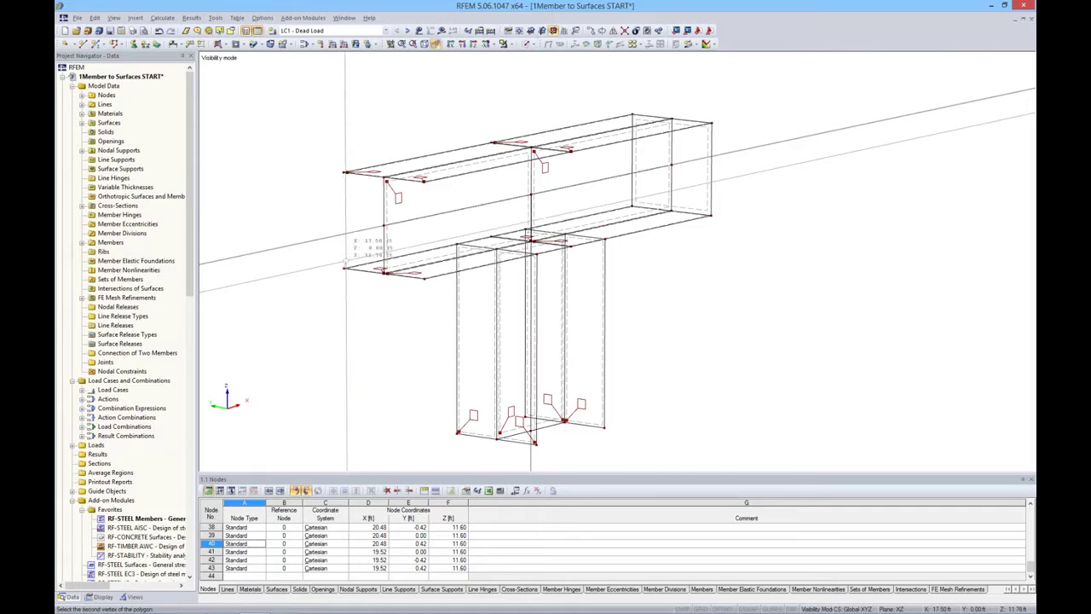
pyautogui.click(344, 173)
pyautogui.click(422, 179)
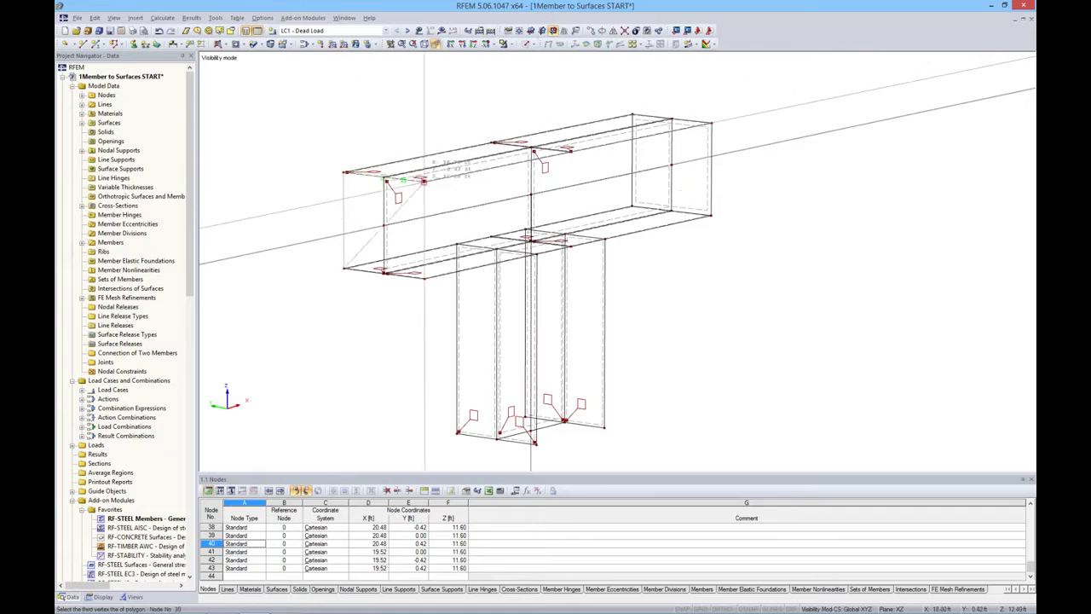
pyautogui.click(343, 269)
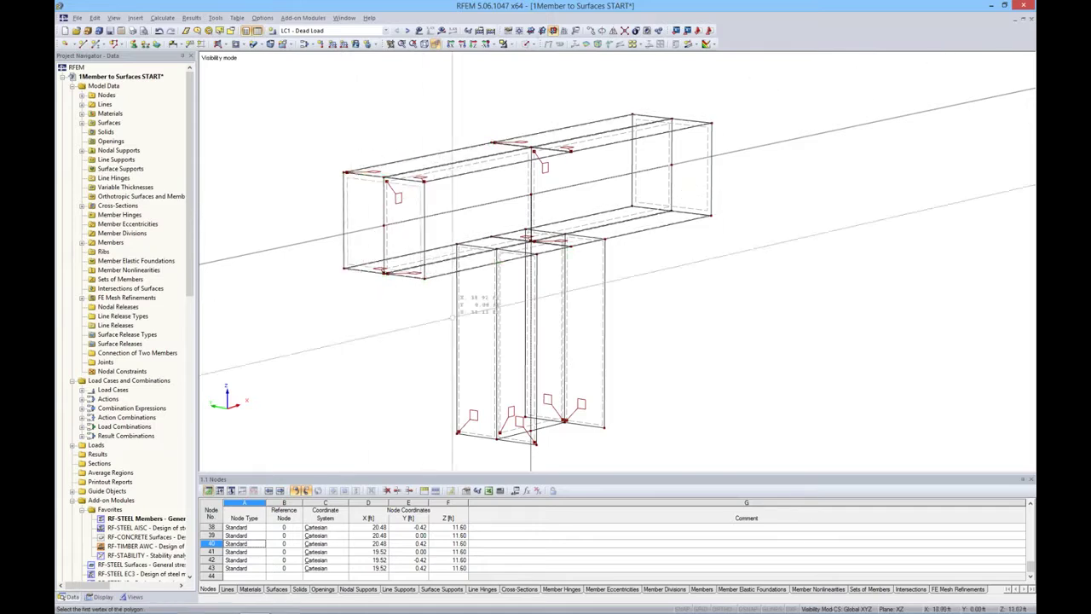
# - Add a rigid polygonal surface across the flange corners at the lower end of the column segment and finish the command
pyautogui.keyDown('ctrl'); pyautogui.moveTo(343, 269); pyautogui.dragTo(537, 328, button='middle'); pyautogui.keyUp('ctrl')
pyautogui.click(527, 341)
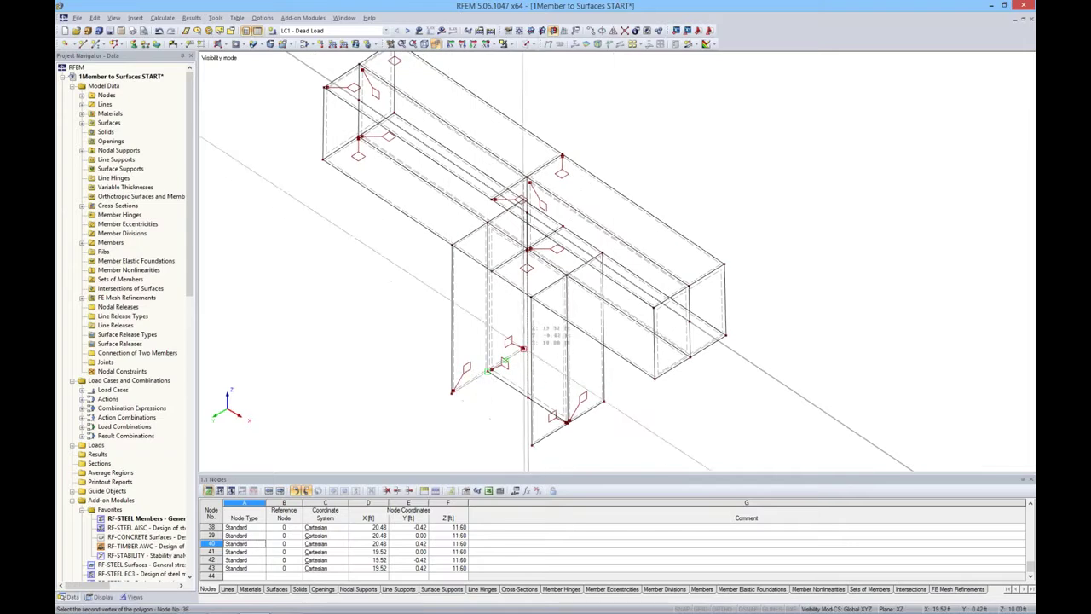
pyautogui.click(531, 443)
pyautogui.click(531, 445)
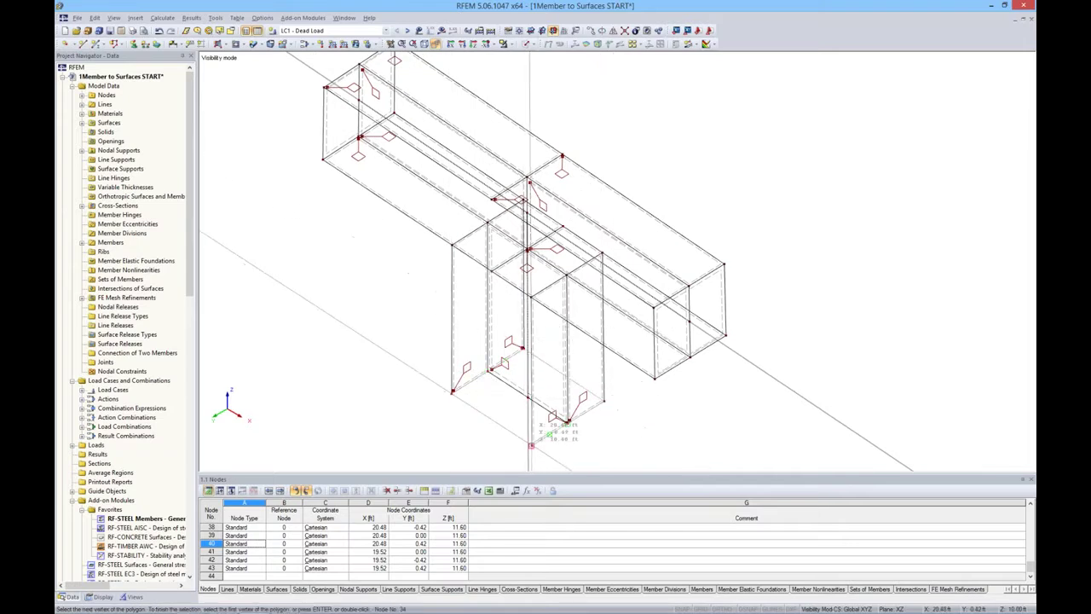
pyautogui.doubleClick(451, 393)
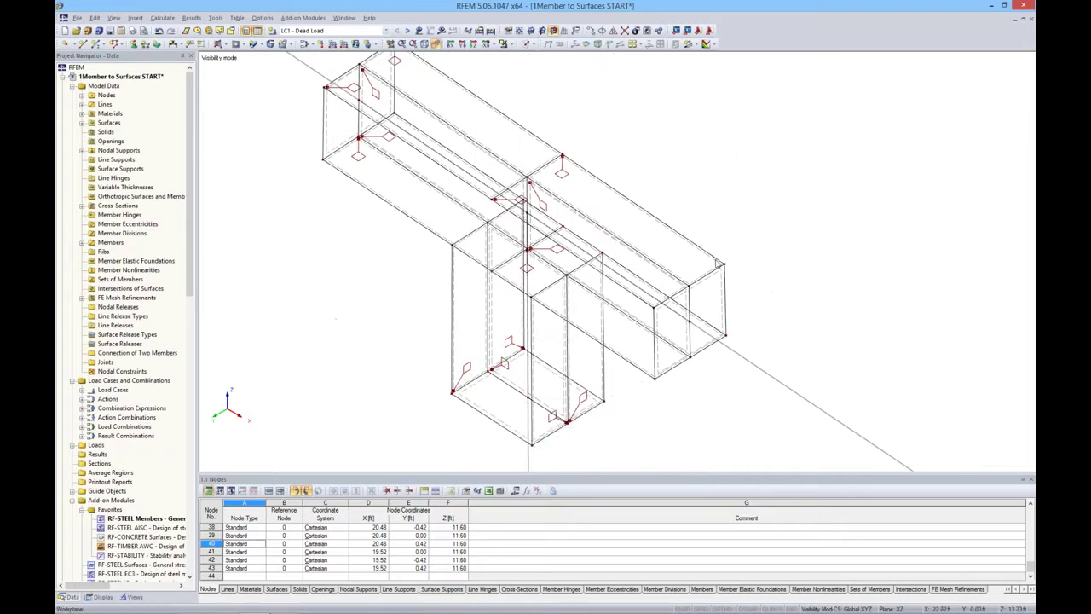
# - Display the joint surfaces and adjoining members as a solid model instead of wireframe
pyautogui.keyDown('ctrl'); pyautogui.moveTo(682, 324); pyautogui.dragTo(738, 349, button='middle'); pyautogui.keyUp('ctrl')
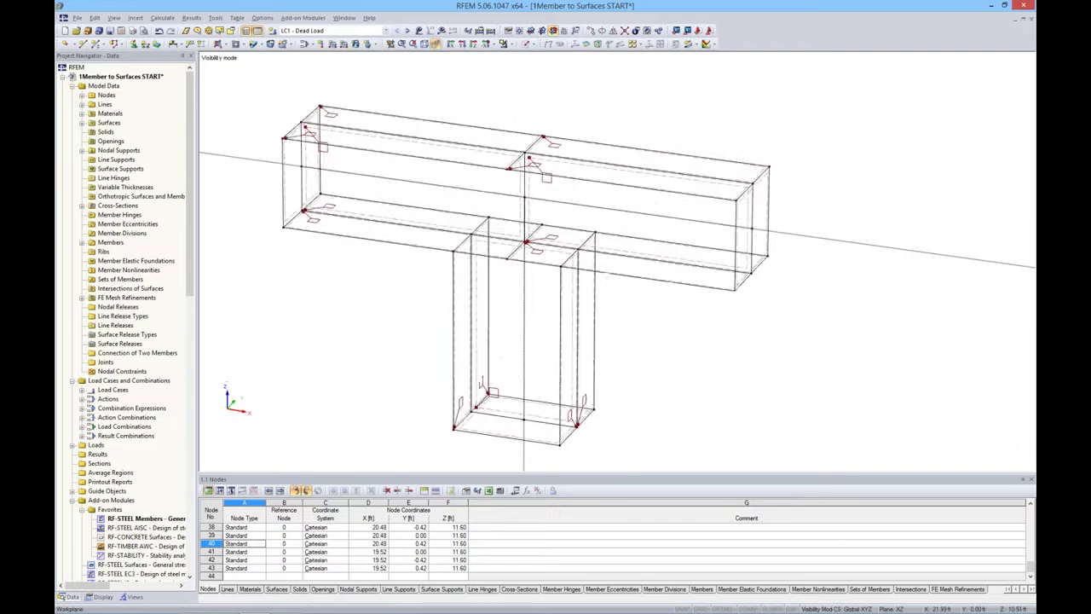
pyautogui.scroll(-1, 704, 260)
pyautogui.keyDown('ctrl'); pyautogui.moveTo(691, 307); pyautogui.dragTo(662, 275, button='middle'); pyautogui.keyUp('ctrl')
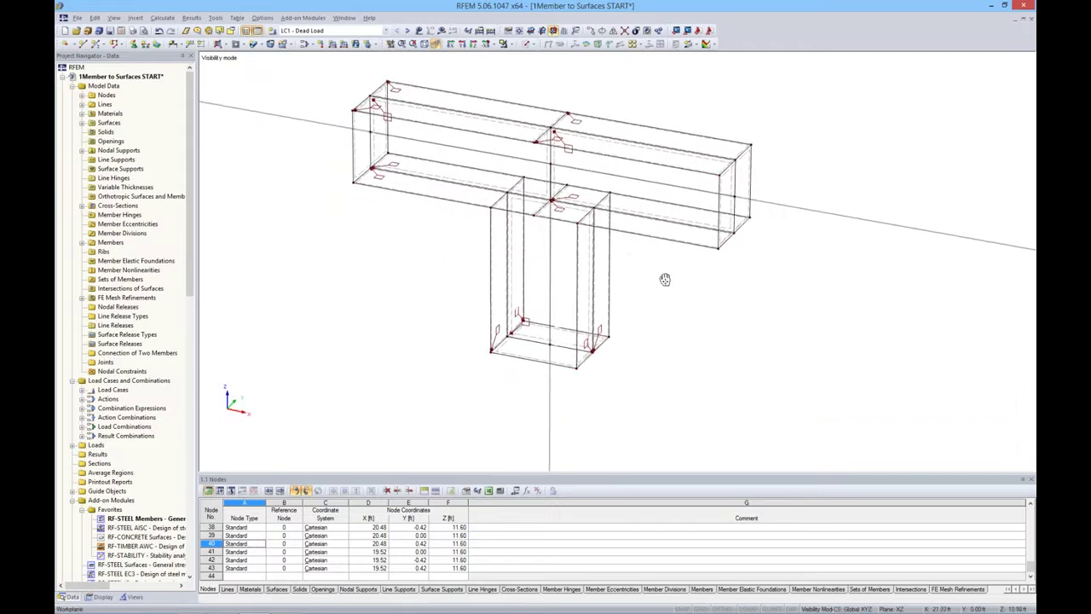
pyautogui.moveTo(672, 118); pyautogui.dragTo(595, 122, button='middle')
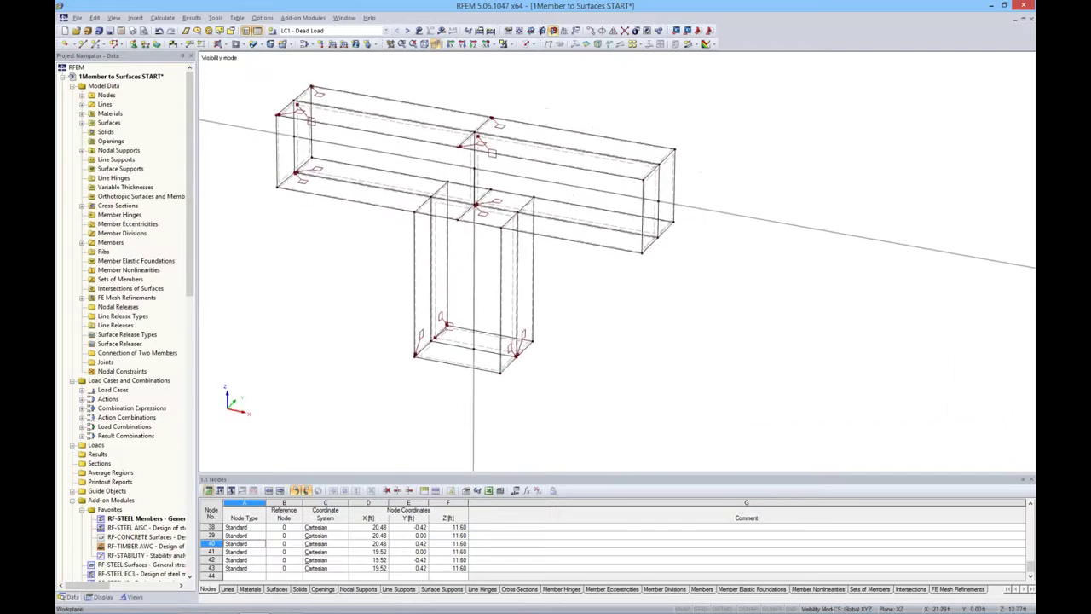
pyautogui.click(527, 44)
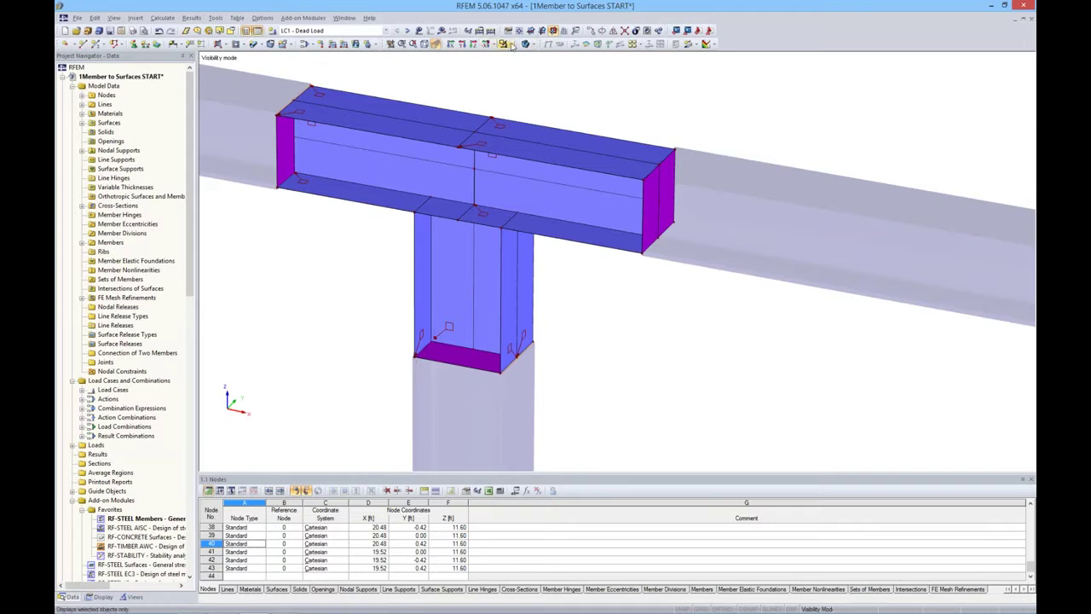
# - Cancel the visibility mode so the whole frame is shown, and view the joint from the front
pyautogui.click(511, 45)
pyautogui.click(563, 105)
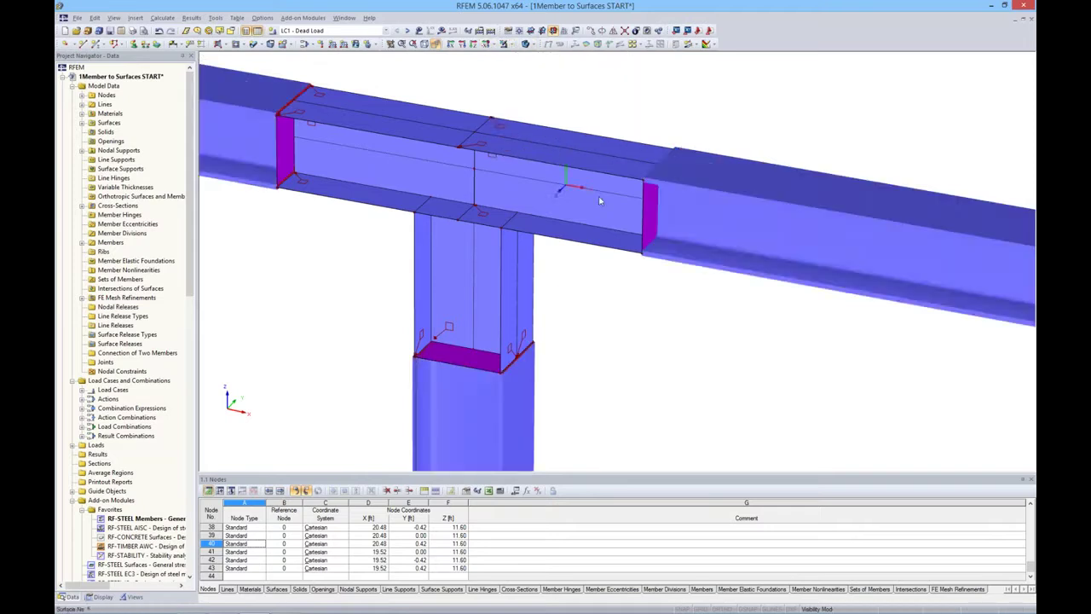
pyautogui.scroll(-6, 599, 201)
pyautogui.keyDown('ctrl'); pyautogui.moveTo(605, 207); pyautogui.dragTo(640, 200, button='middle'); pyautogui.keyUp('ctrl')
pyautogui.scroll(3, 620, 191)
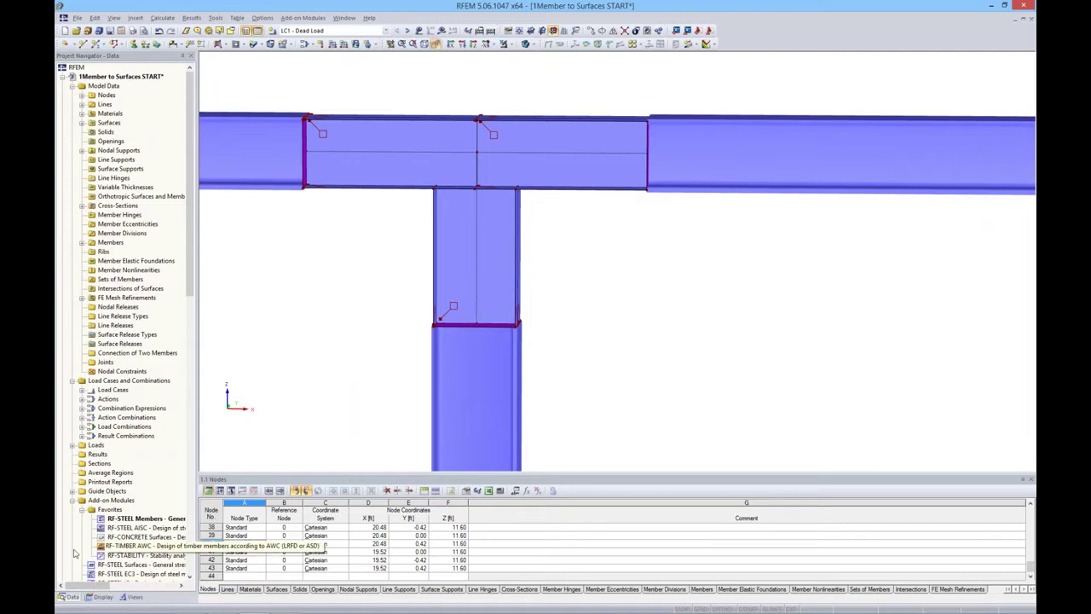
# - Render the solid model's surfaces as filled including thickness and examine where the joint surfaces meet the adjoining beam
pyautogui.click(102, 597)
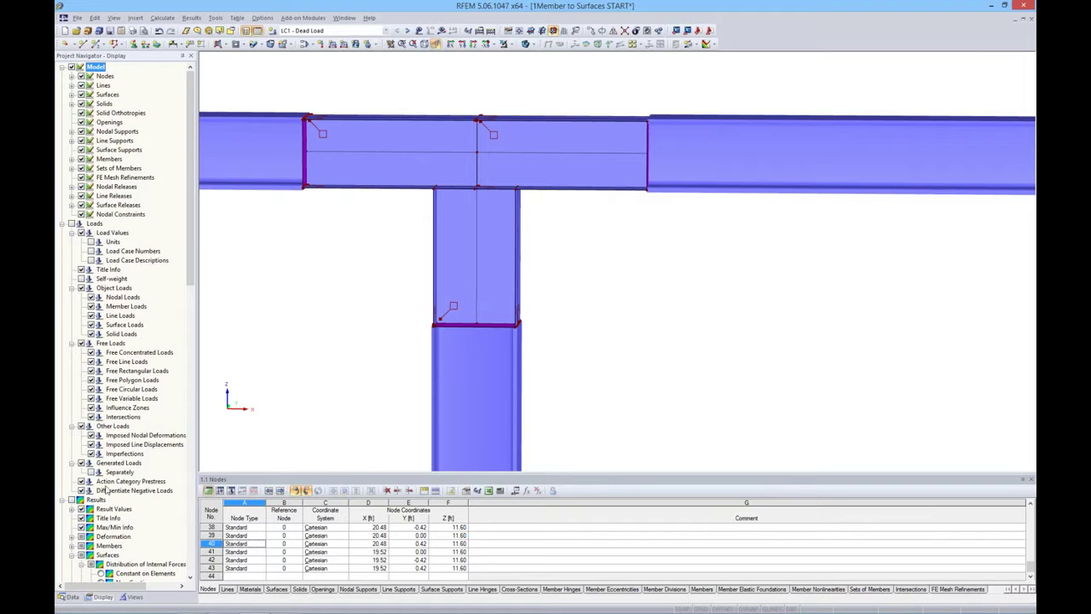
pyautogui.moveTo(189, 276); pyautogui.dragTo(189, 571)
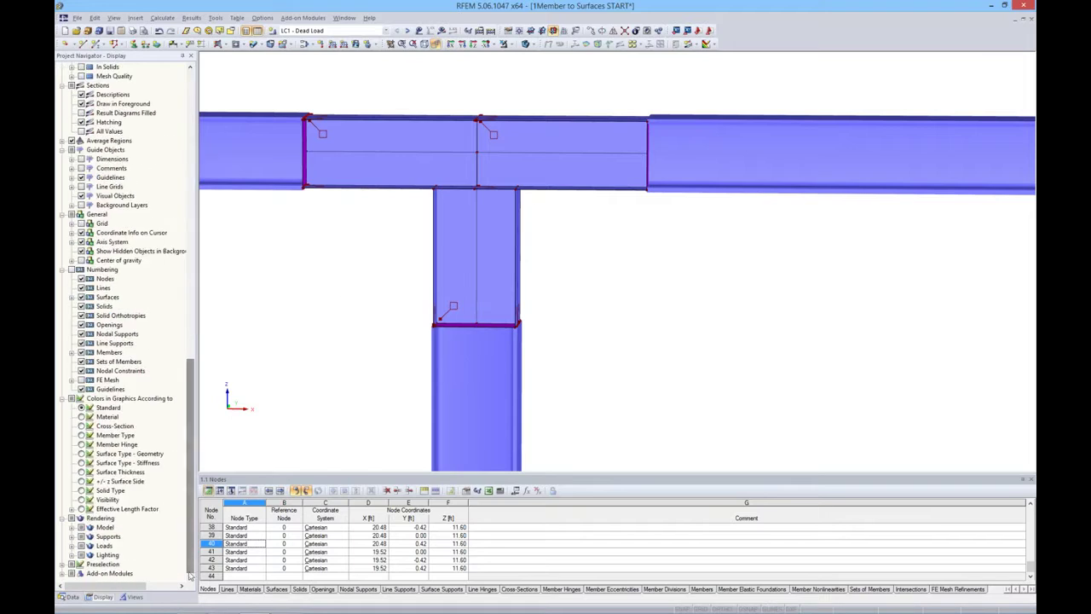
pyautogui.click(72, 528)
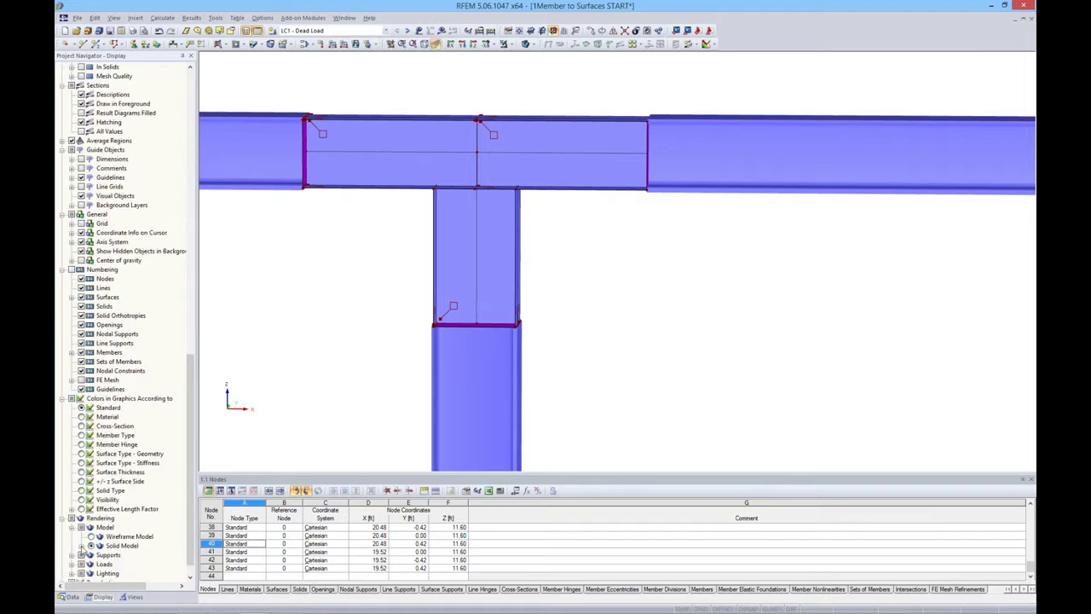
pyautogui.click(81, 546)
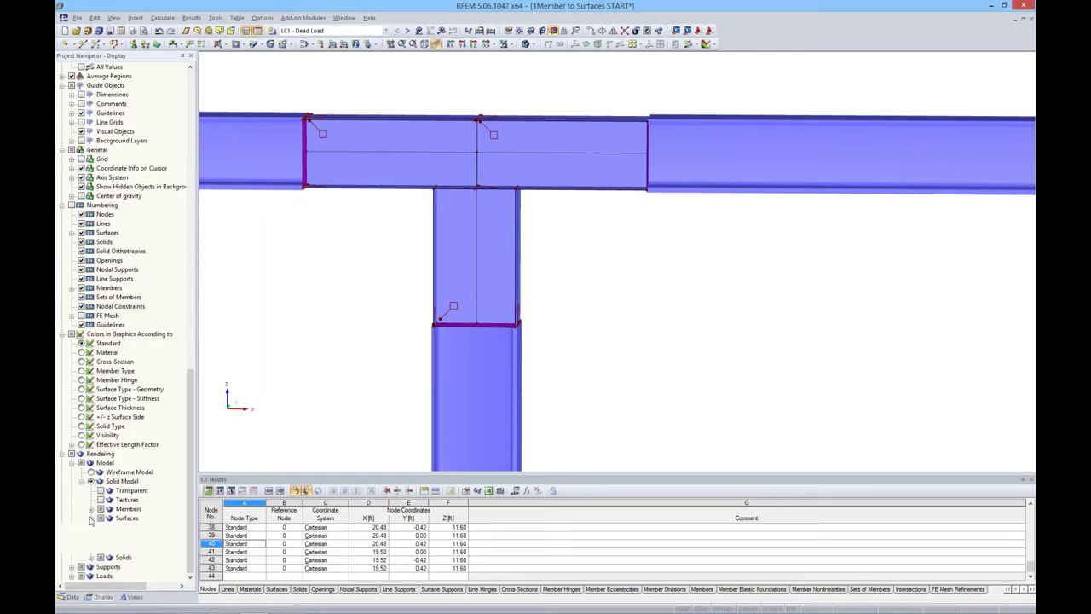
pyautogui.click(92, 518)
pyautogui.click(110, 546)
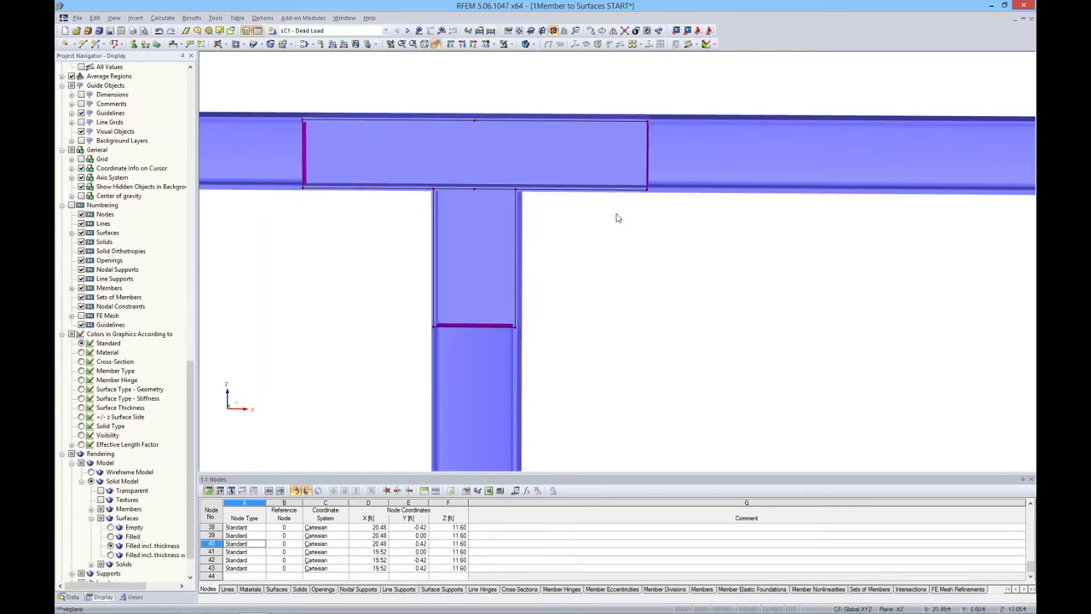
pyautogui.scroll(3, 651, 195)
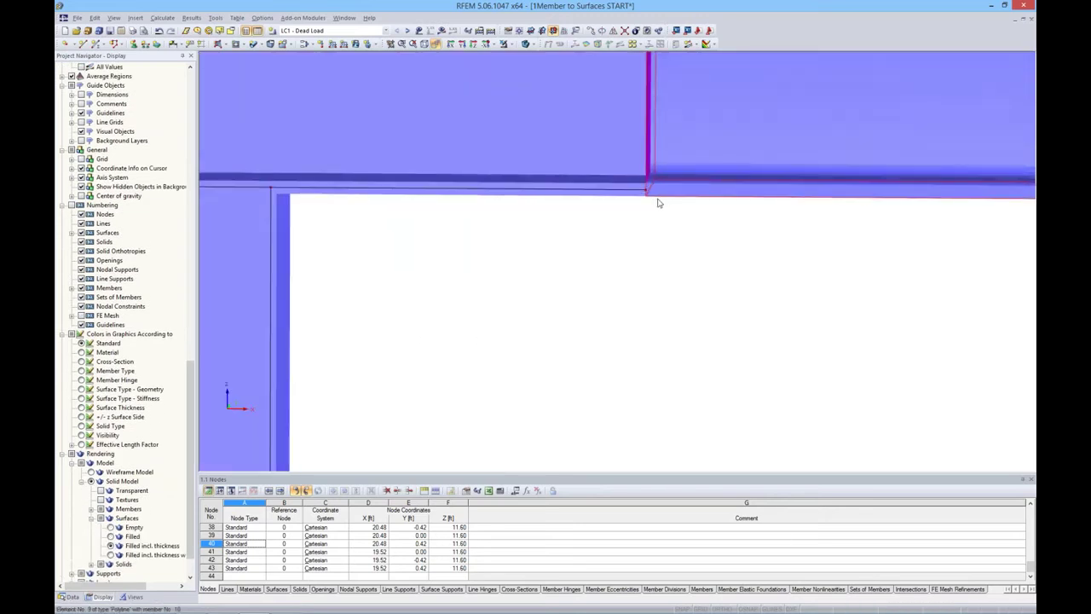
pyautogui.keyDown('ctrl'); pyautogui.moveTo(657, 200); pyautogui.dragTo(635, 243, button='middle'); pyautogui.keyUp('ctrl')
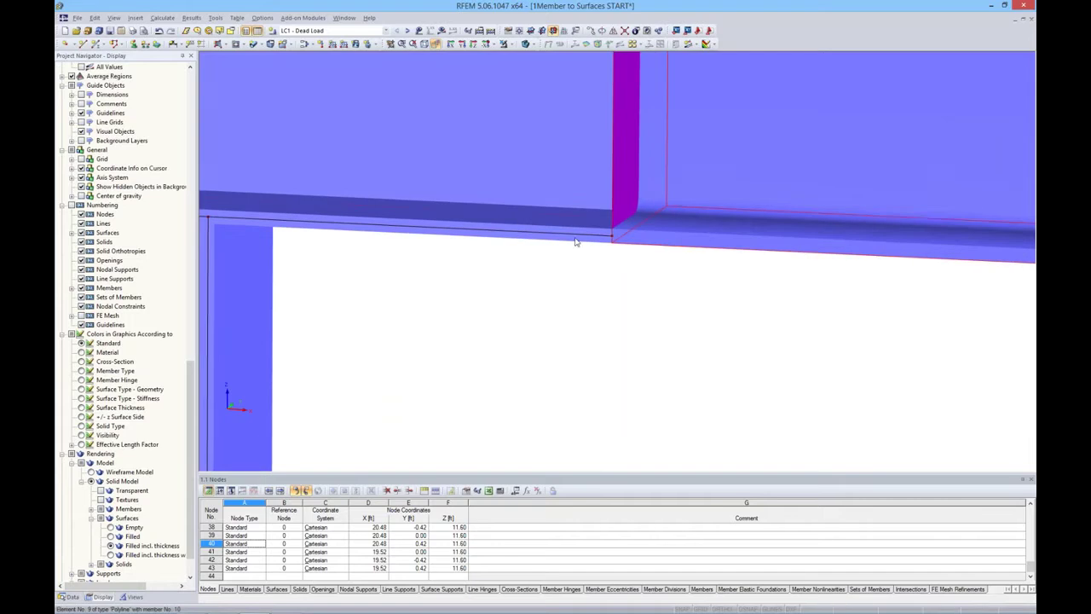
pyautogui.scroll(-5, 490, 207)
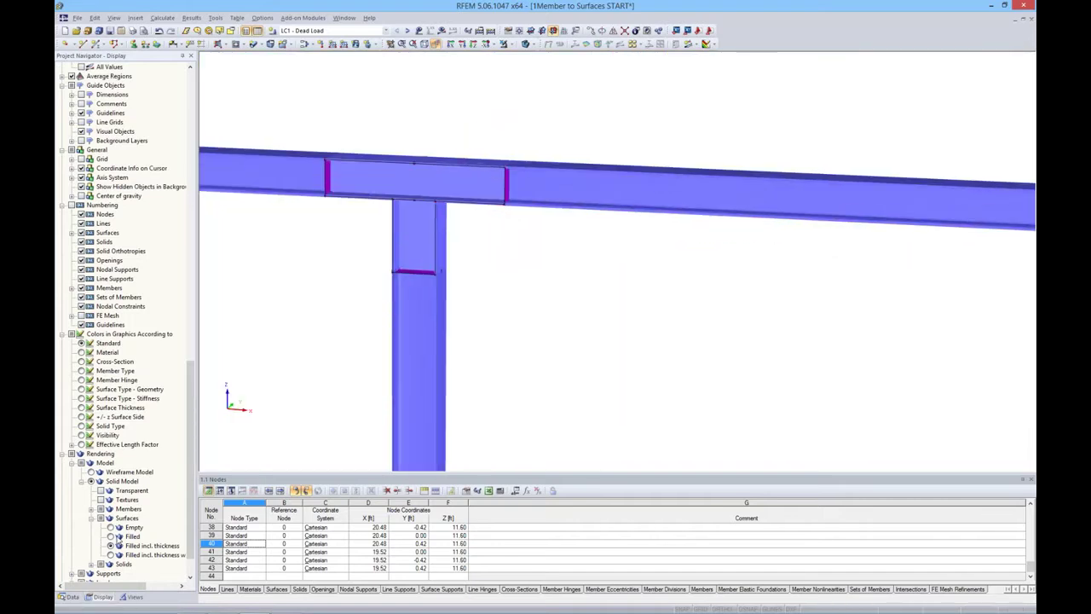
# - Render the surfaces as filled without thickness, and switch the model around the joint to wireframe display
pyautogui.click(110, 536)
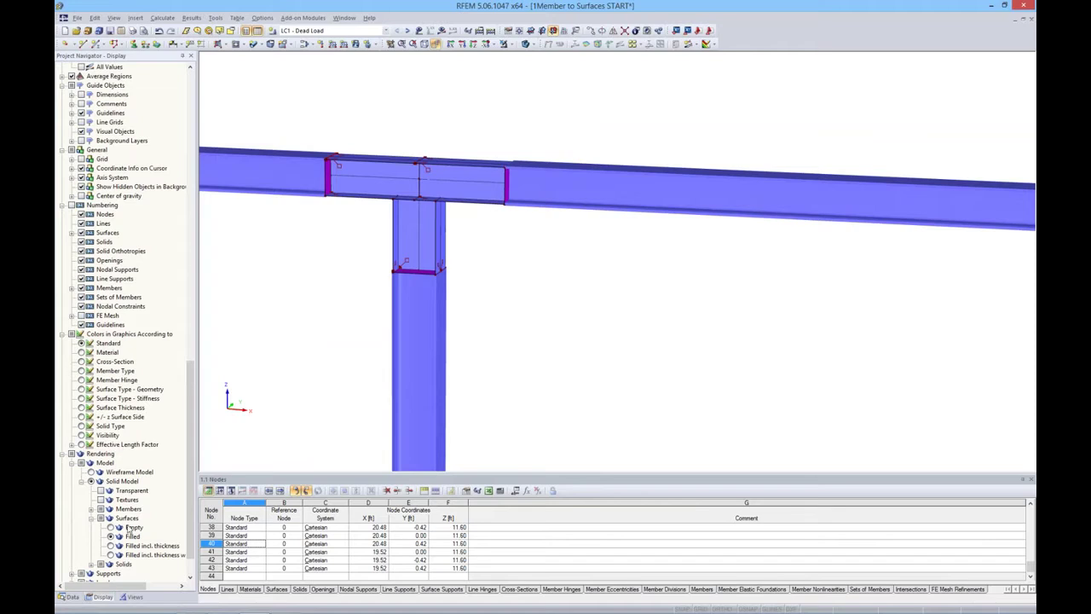
pyautogui.keyDown('ctrl'); pyautogui.moveTo(500, 268); pyautogui.dragTo(492, 298, button='middle'); pyautogui.keyUp('ctrl')
pyautogui.moveTo(517, 153); pyautogui.dragTo(552, 129, button='middle')
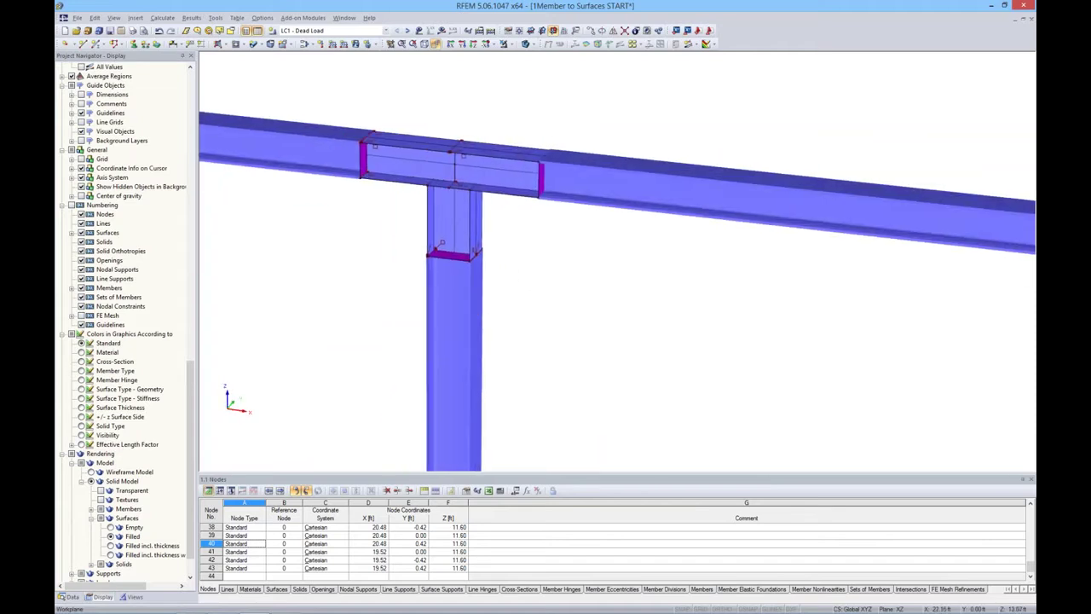
pyautogui.click(526, 43)
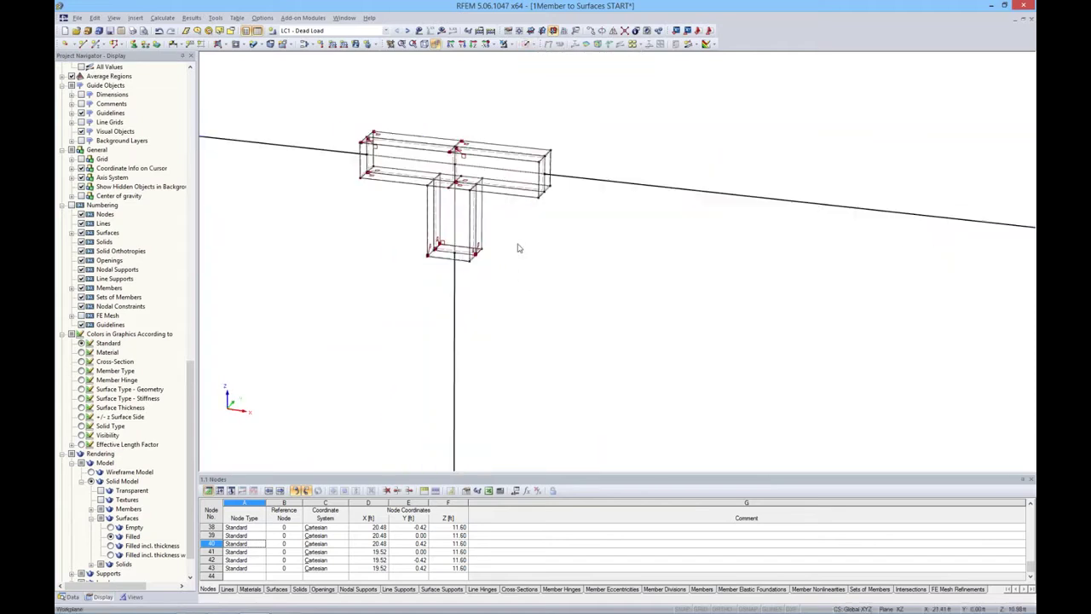
pyautogui.keyDown('ctrl'); pyautogui.moveTo(519, 247); pyautogui.dragTo(549, 235, button='middle'); pyautogui.keyUp('ctrl')
pyautogui.scroll(1, 460, 179)
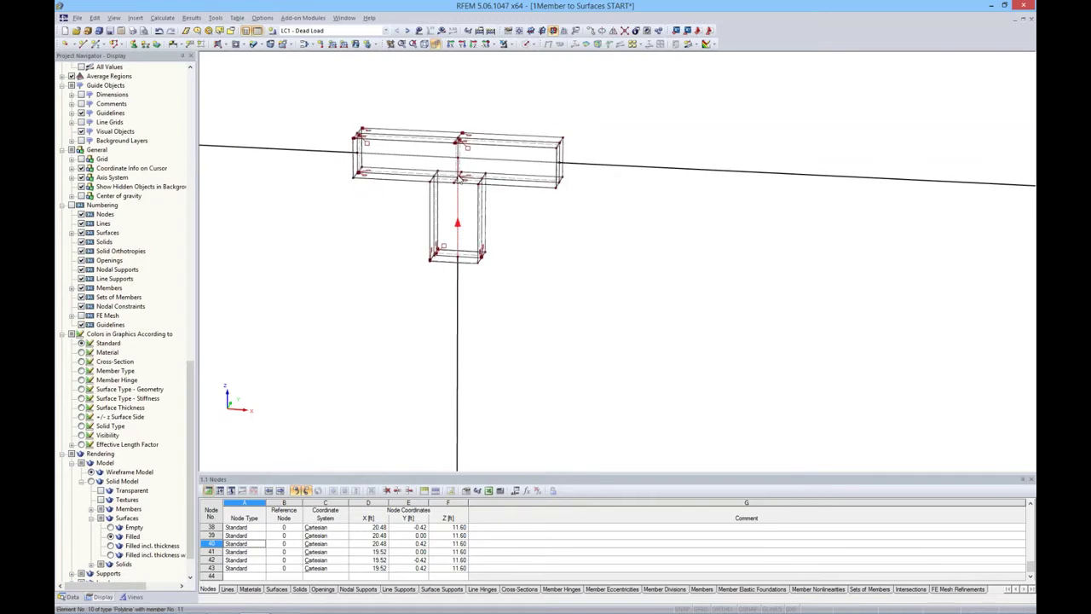
pyautogui.scroll(3, 460, 178)
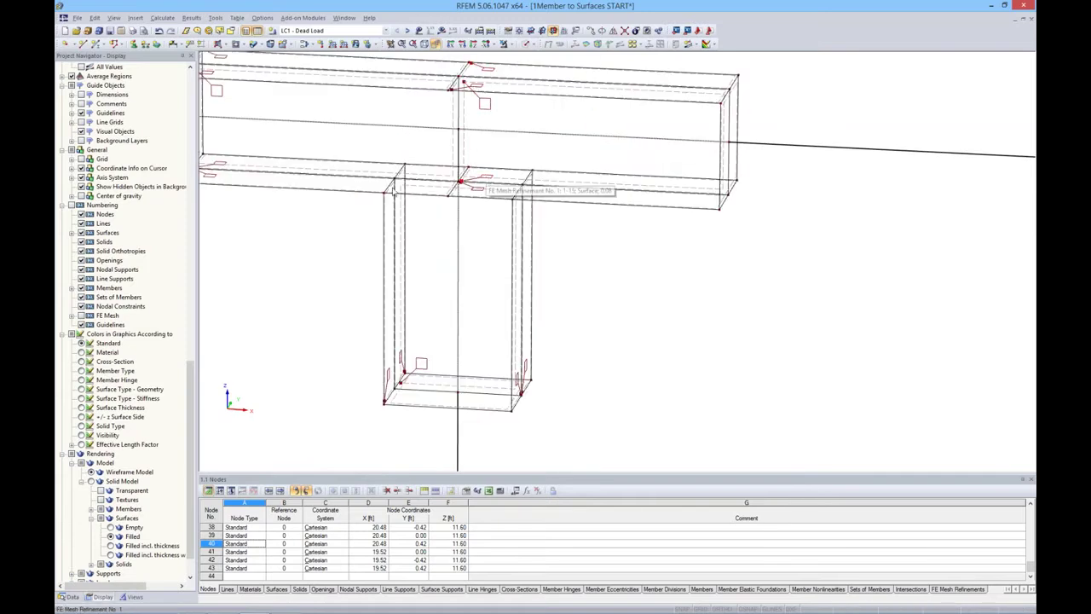
pyautogui.keyDown('ctrl'); pyautogui.moveTo(341, 226); pyautogui.dragTo(341, 229, button='middle'); pyautogui.keyUp('ctrl')
pyautogui.keyDown('ctrl'); pyautogui.moveTo(426, 230); pyautogui.dragTo(476, 233, button='middle'); pyautogui.keyUp('ctrl')
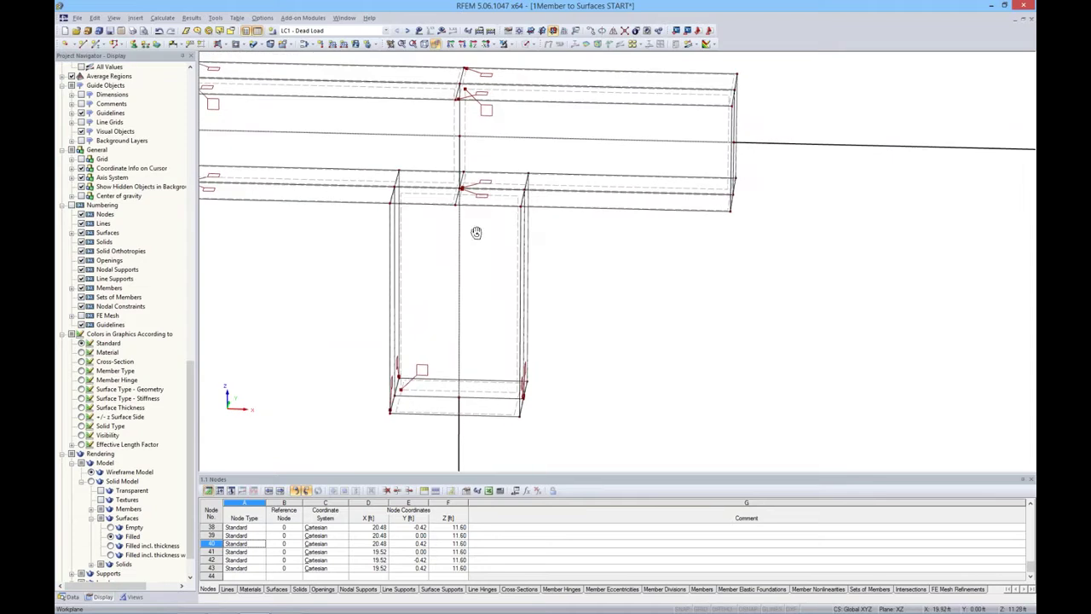
# - Delete the surface FE mesh refinement from the model data
pyautogui.click(73, 596)
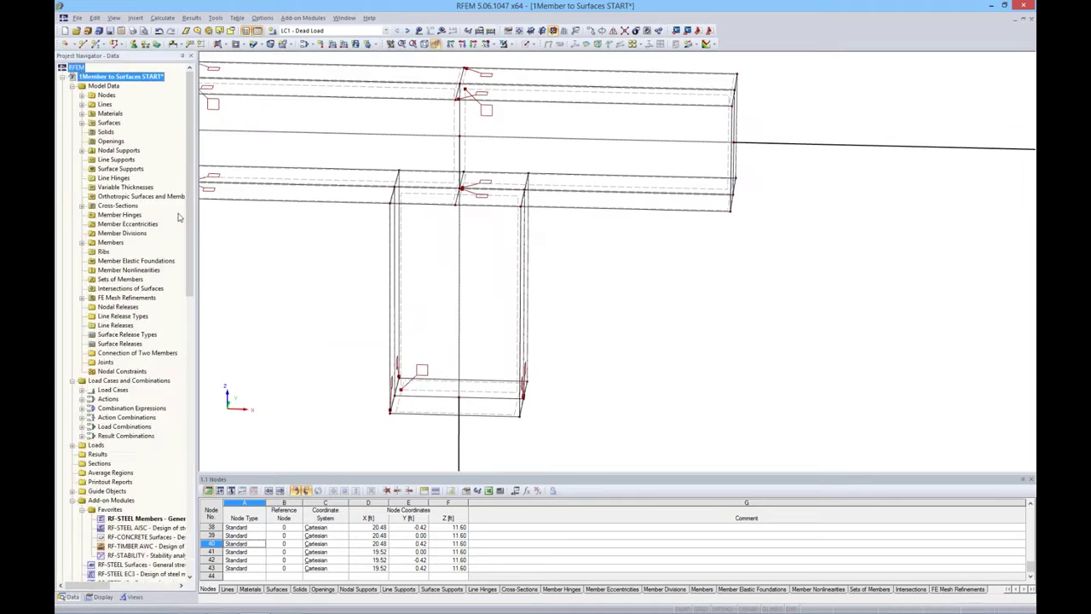
pyautogui.click(82, 297)
pyautogui.click(120, 306)
pyautogui.rightClick(116, 308)
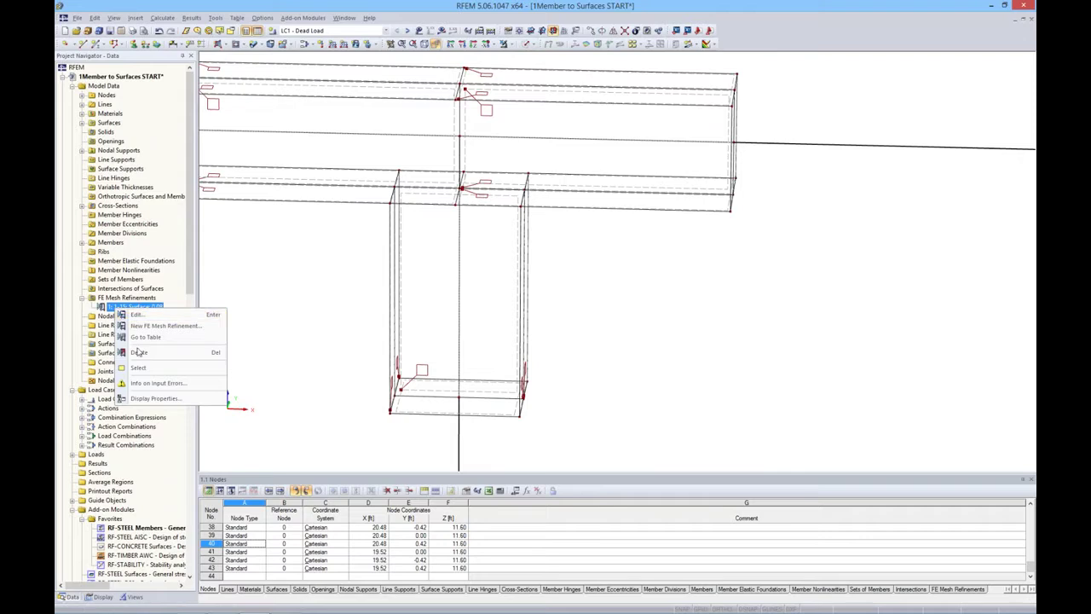
pyautogui.click(138, 352)
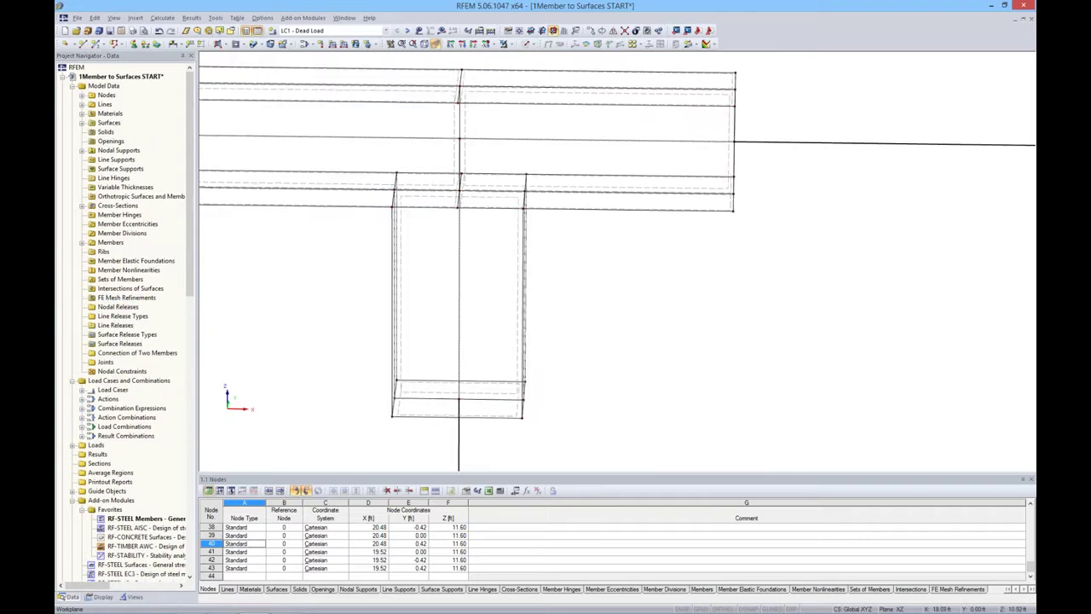
# - Generate the FE mesh with a target finite element length of 1.00 ft, enabling mesh regeneration on confirming the settings
pyautogui.moveTo(489, 179); pyautogui.dragTo(564, 190, button='middle')
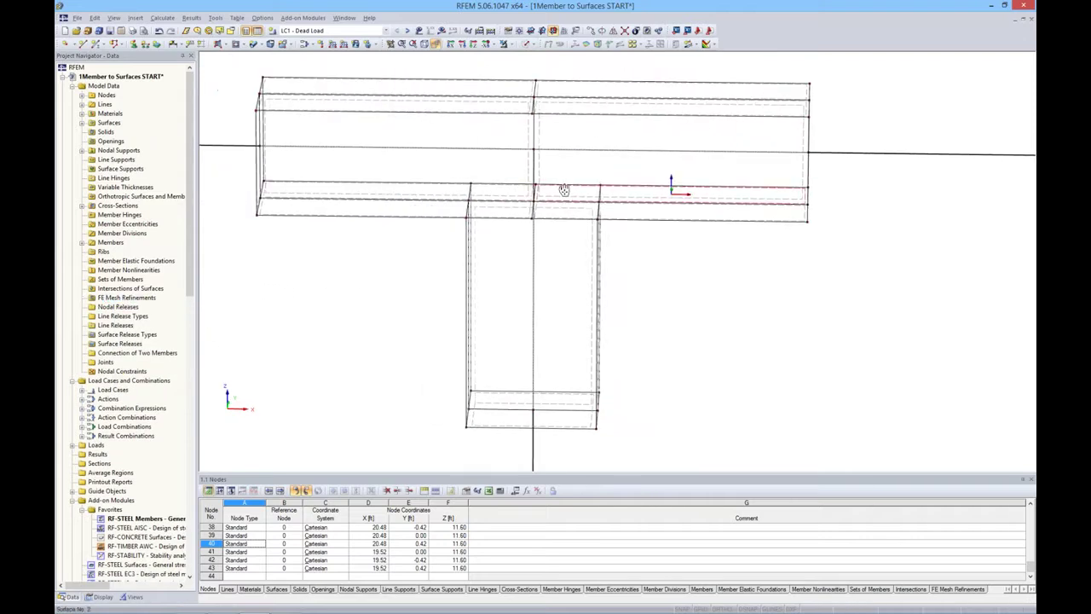
pyautogui.click(161, 19)
pyautogui.click(175, 132)
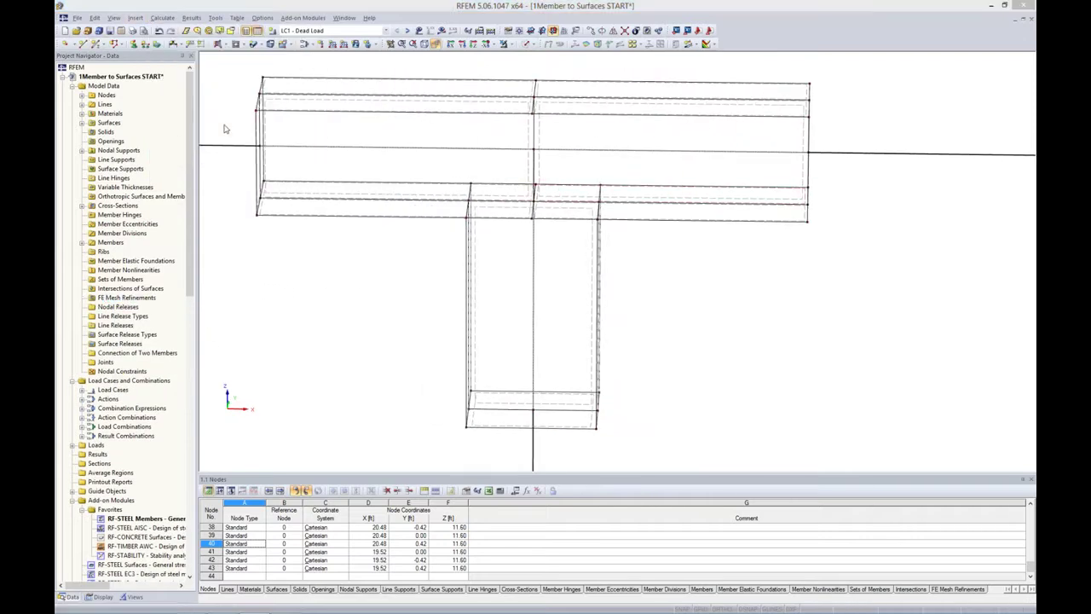
pyautogui.moveTo(473, 149); pyautogui.dragTo(477, 141)
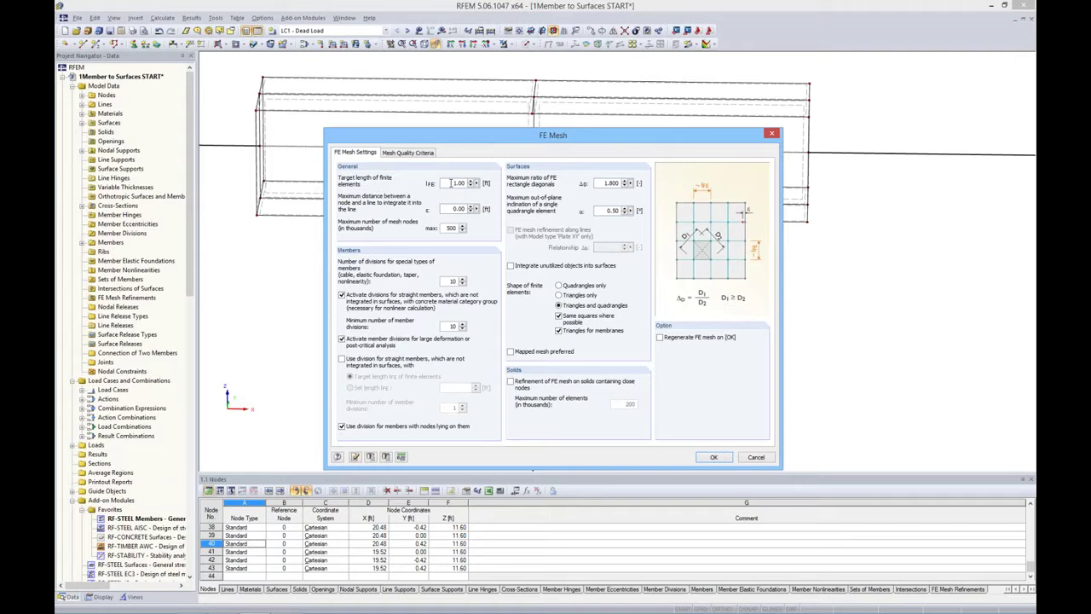
pyautogui.moveTo(449, 182); pyautogui.dragTo(465, 183)
pyautogui.click(662, 338)
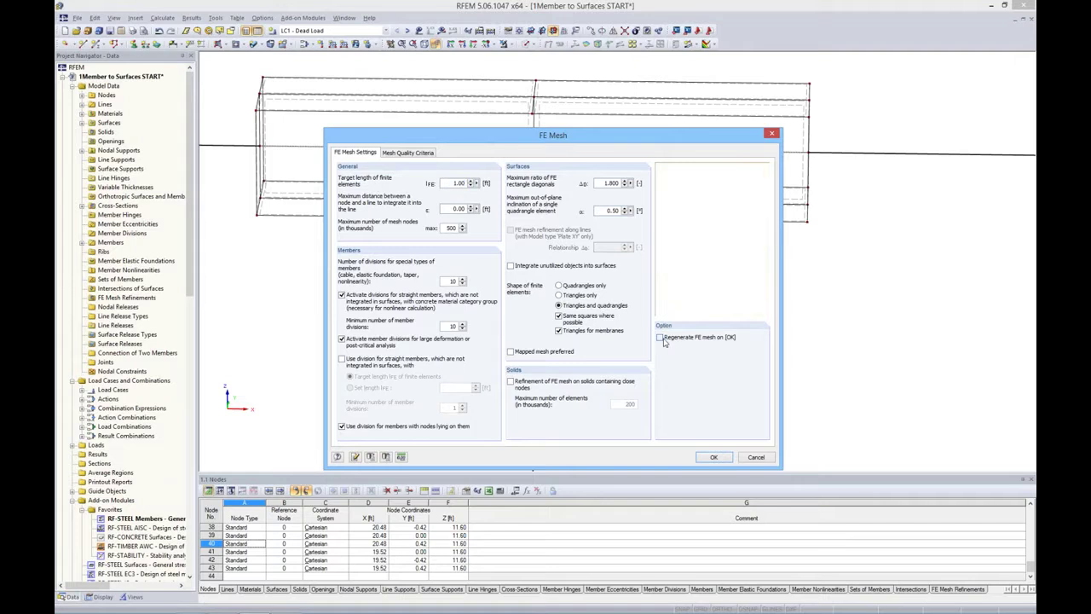
pyautogui.click(712, 460)
pyautogui.keyDown('ctrl'); pyautogui.moveTo(682, 316); pyautogui.dragTo(612, 256, button='middle'); pyautogui.keyUp('ctrl')
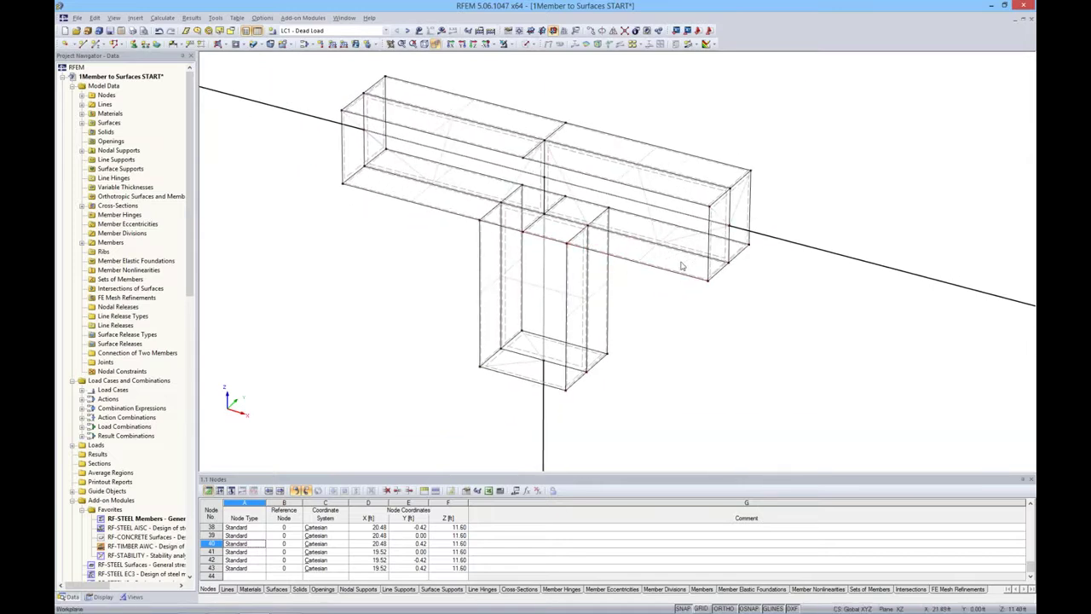
# - Regenerate the FE mesh with a smaller target length of finite elements and inspect the refined joint
pyautogui.click(162, 17)
pyautogui.click(185, 131)
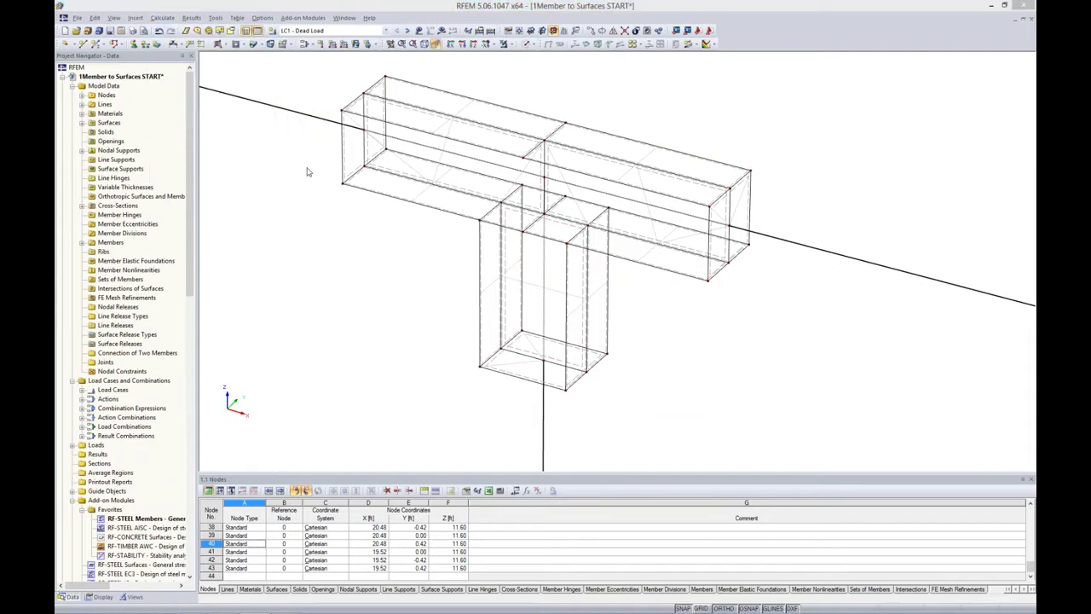
pyautogui.press('BackSpace')
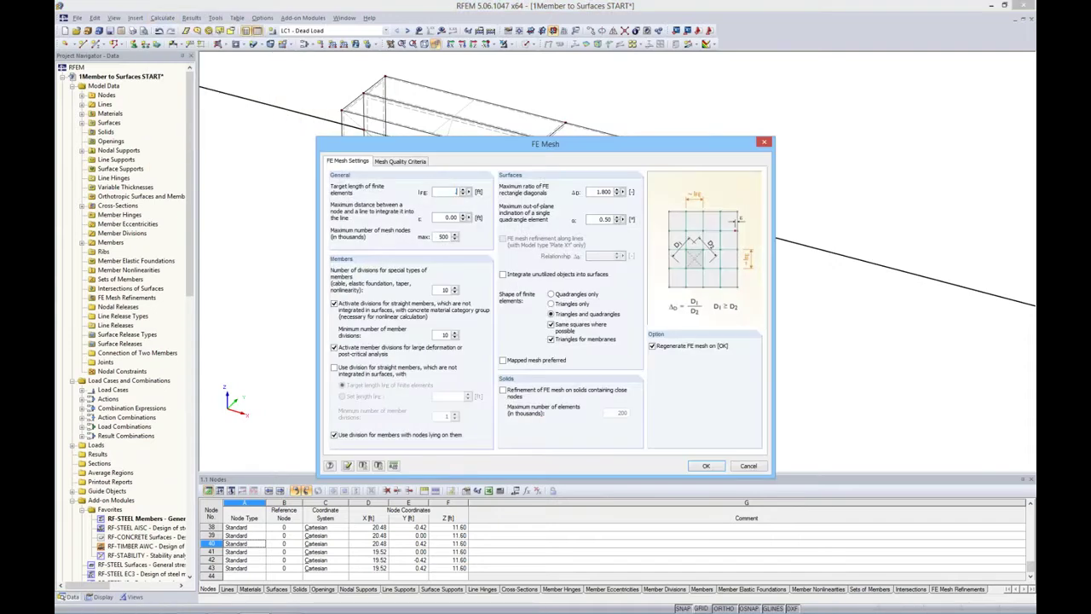
pyautogui.click(705, 466)
pyautogui.keyDown('ctrl'); pyautogui.moveTo(699, 294); pyautogui.dragTo(708, 273, button='middle'); pyautogui.keyUp('ctrl')
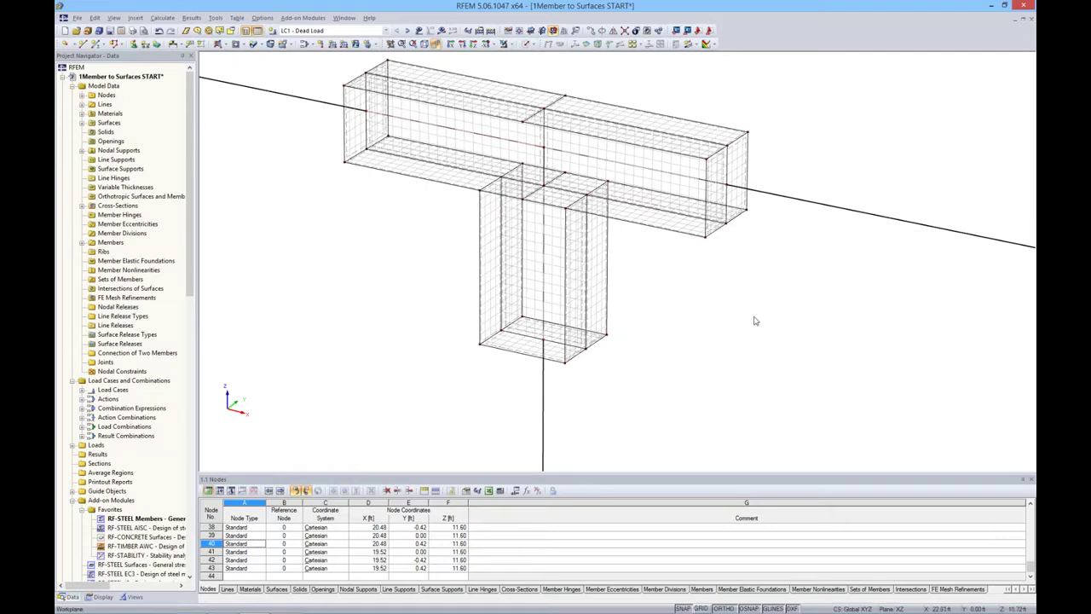
pyautogui.keyDown('ctrl'); pyautogui.moveTo(709, 290); pyautogui.dragTo(704, 217, button='middle'); pyautogui.keyUp('ctrl')
pyautogui.scroll(-1, 730, 236)
pyautogui.moveTo(592, 92); pyautogui.dragTo(560, 150, button='middle')
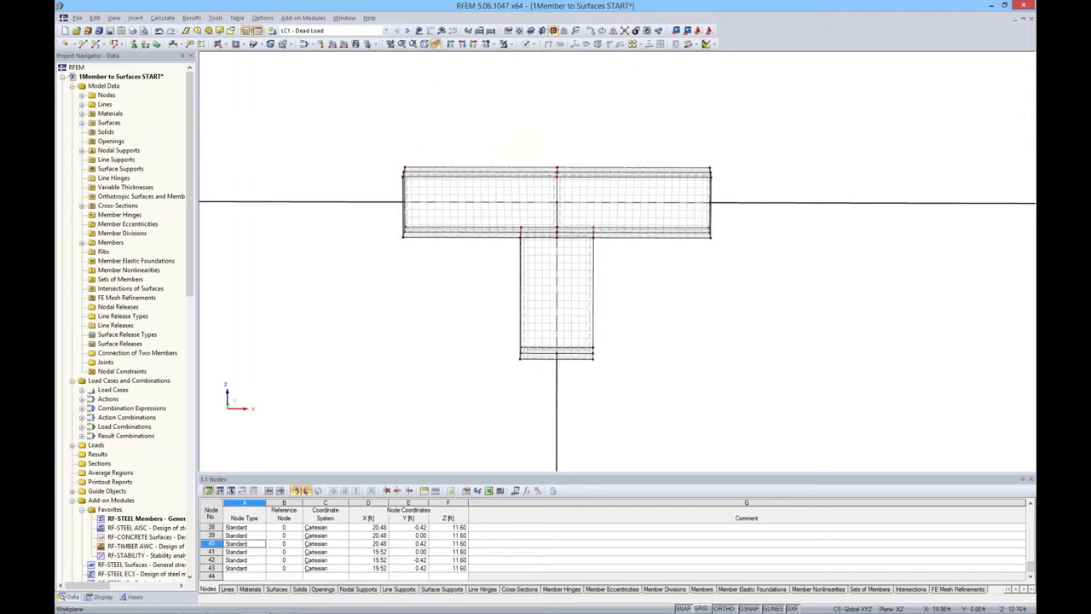
# - Show the LC1 dead loads and delete the member loads above the two beam segments converted to surfaces
pyautogui.click(419, 30)
pyautogui.scroll(-2, 512, 110)
pyautogui.scroll(-1, 512, 110)
pyautogui.moveTo(550, 97); pyautogui.dragTo(516, 236, button='middle')
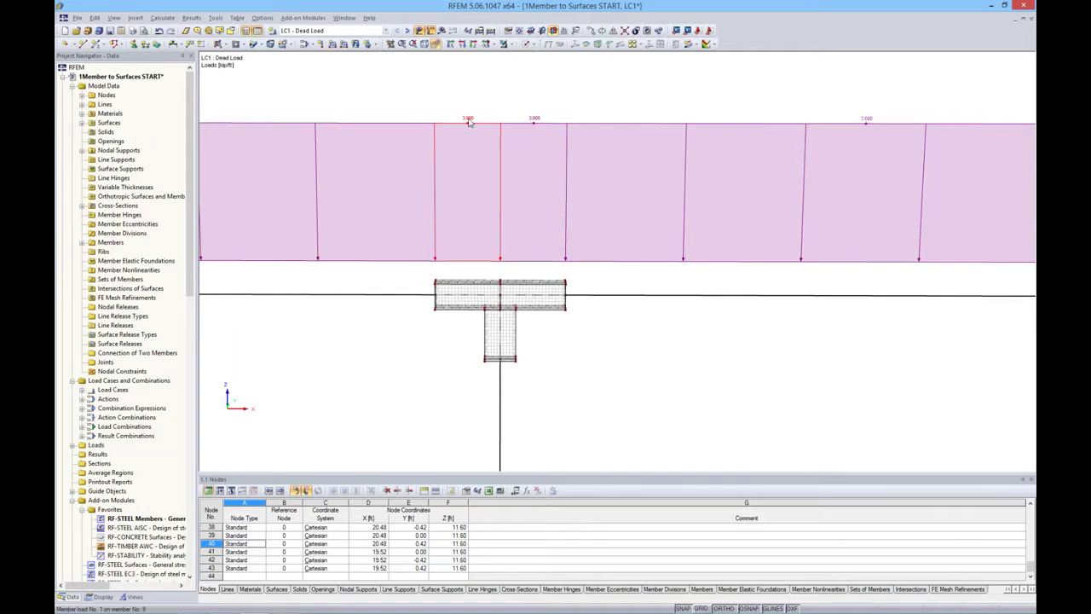
pyautogui.moveTo(469, 122)
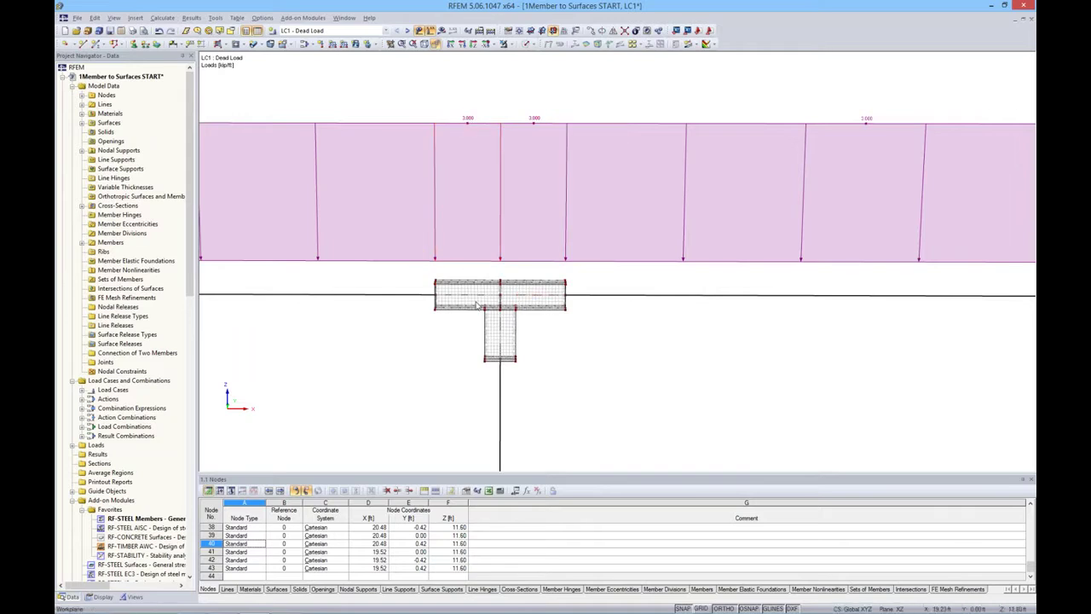
pyautogui.keyDown('ctrl'); pyautogui.moveTo(543, 291); pyautogui.dragTo(543, 283, button='middle'); pyautogui.keyUp('ctrl')
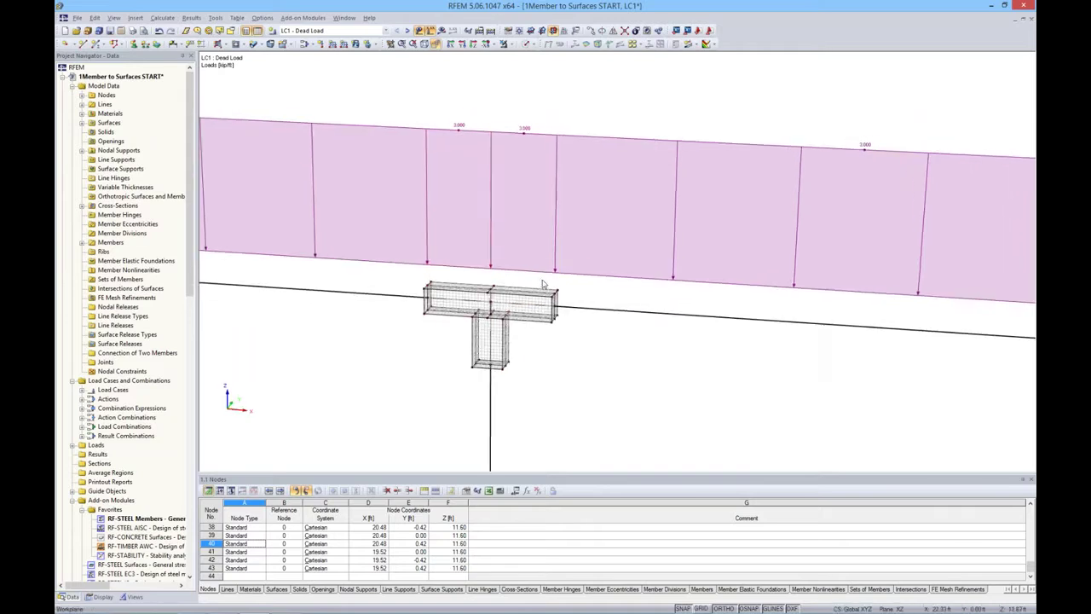
pyautogui.click(514, 135)
pyautogui.press('Delete')
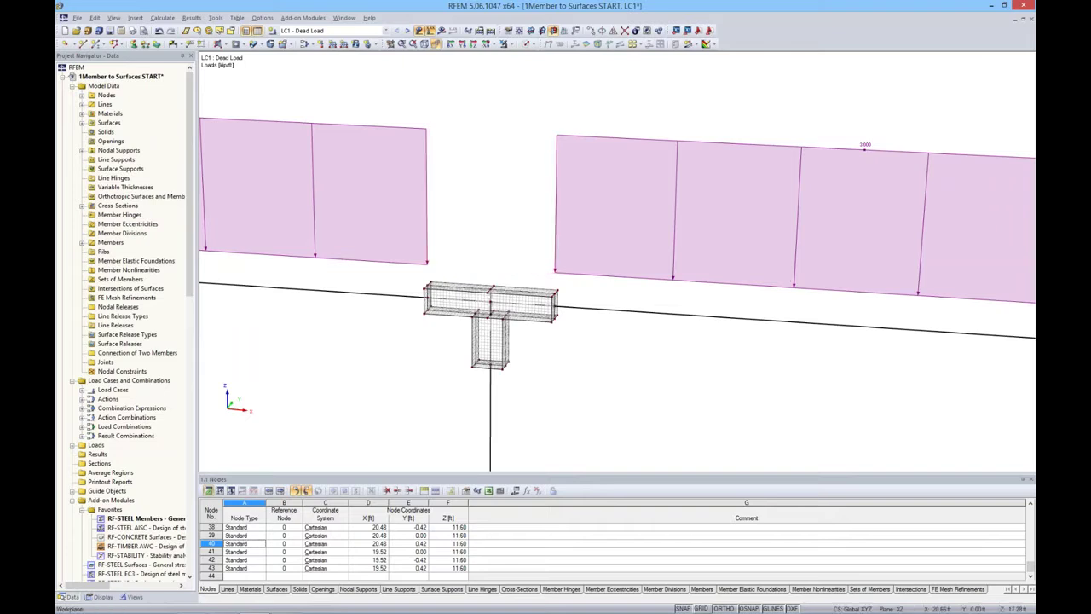
# - Apply a uniform line load of -3 kip/ft in global ZL to the upper flange centre lines of the joint's two beam segments
pyautogui.click(344, 45)
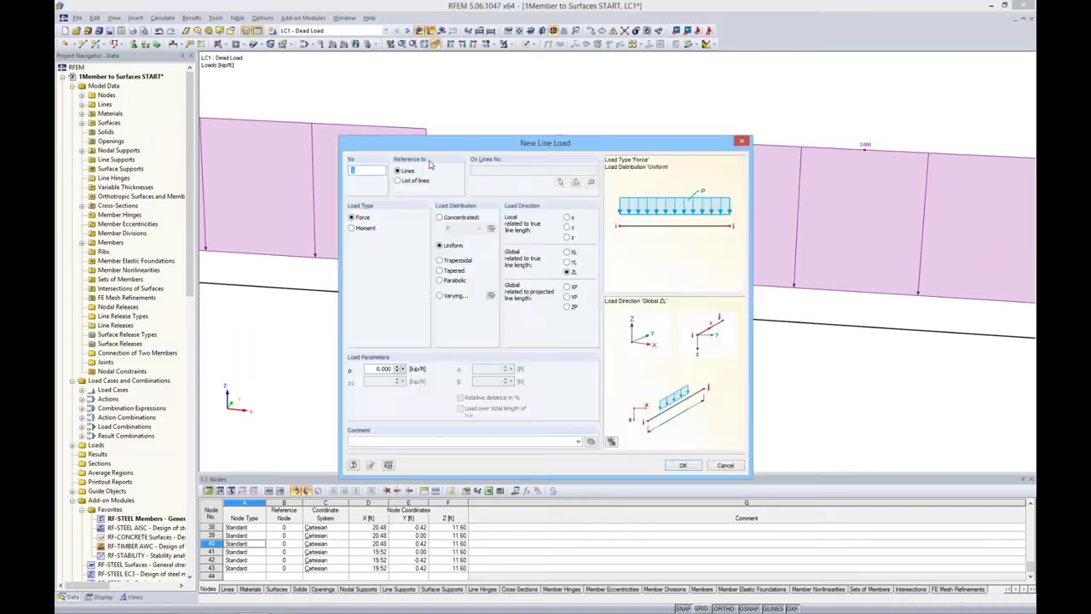
pyautogui.moveTo(462, 148); pyautogui.dragTo(470, 102)
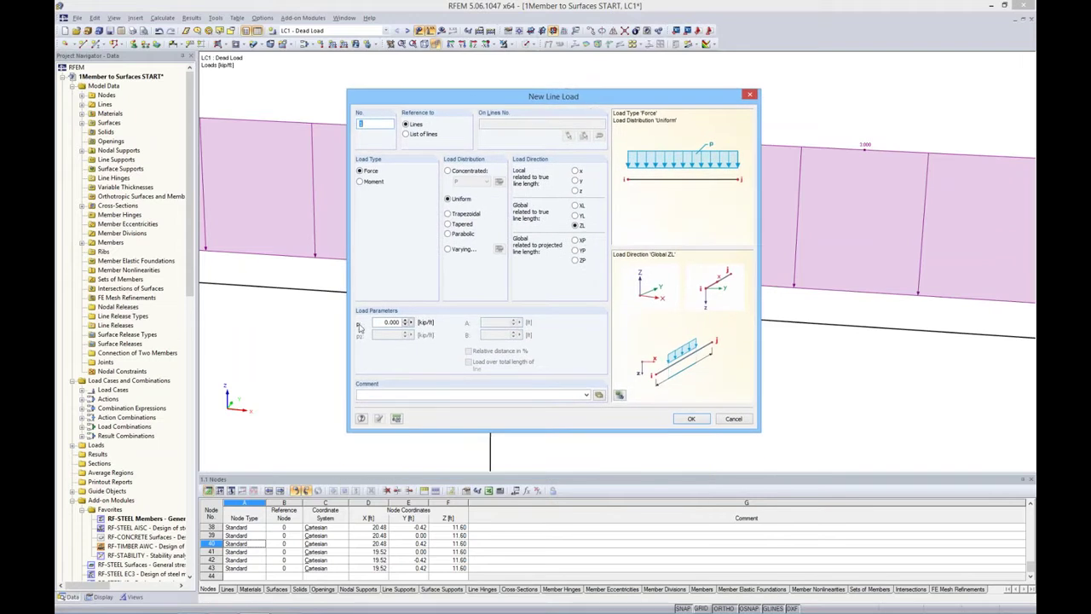
pyautogui.moveTo(380, 323); pyautogui.dragTo(438, 322)
pyautogui.press('BackSpace')
pyautogui.write('-3')
pyautogui.click(691, 418)
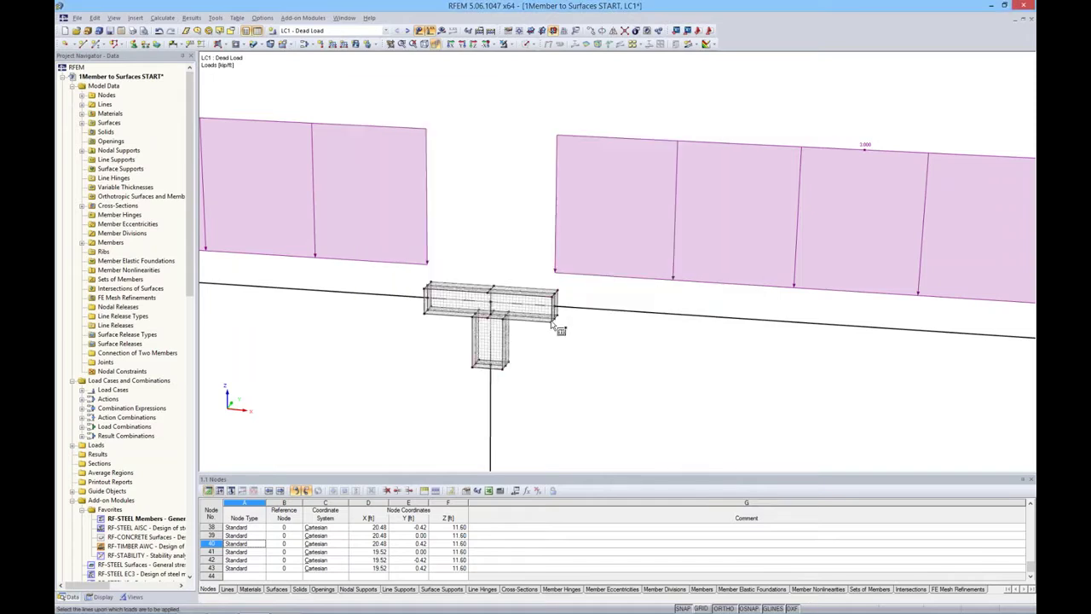
pyautogui.scroll(3, 471, 305)
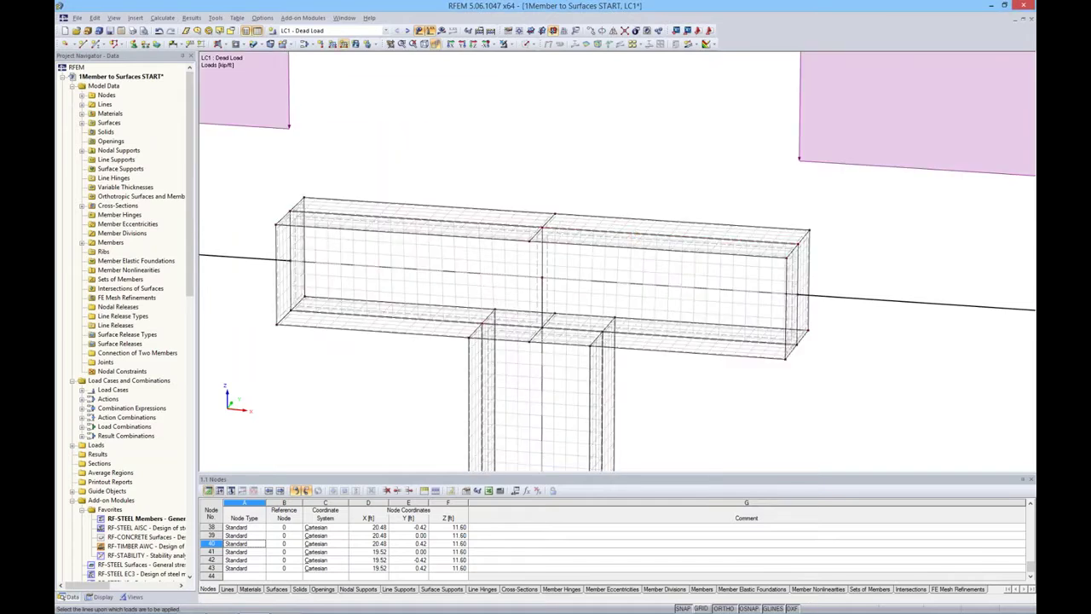
pyautogui.click(559, 229)
pyautogui.scroll(-3, 562, 227)
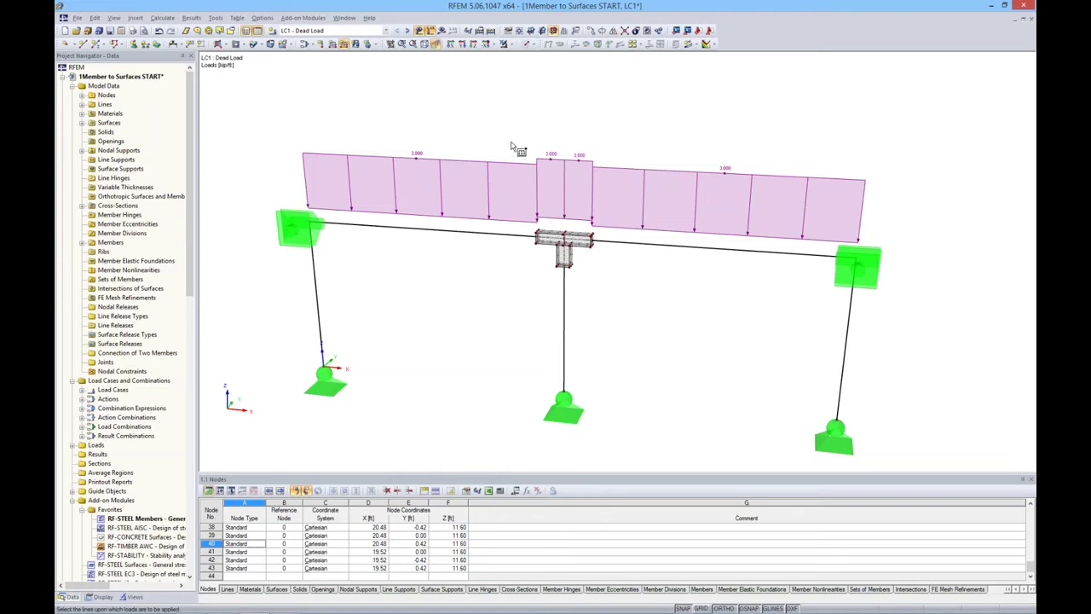
# - Show the LC2 live loads and delete the member loads above the two beam segments converted to surfaces
pyautogui.press('Escape')
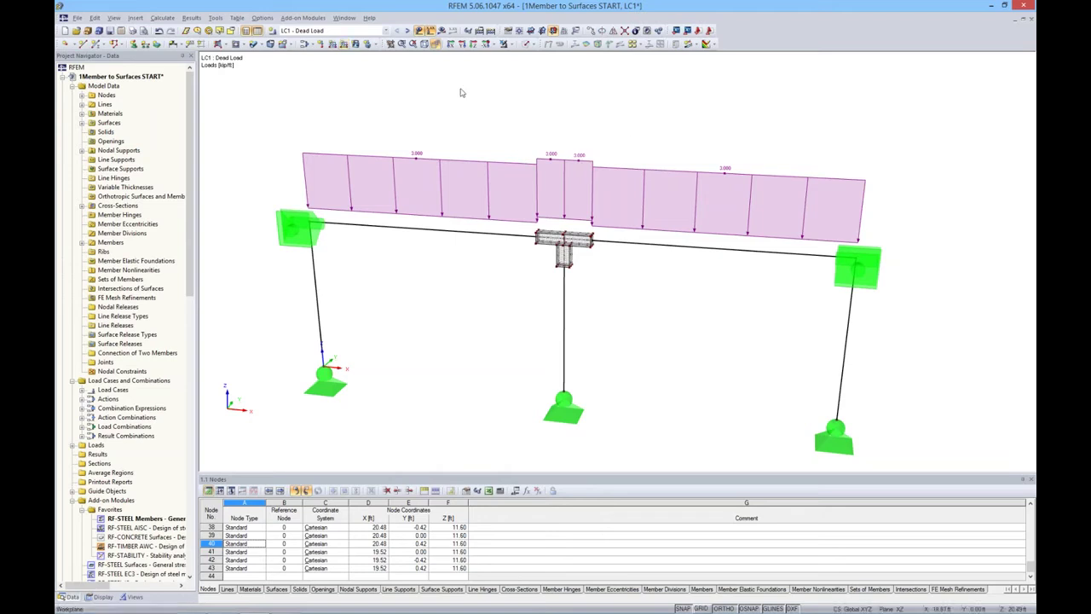
pyautogui.click(385, 31)
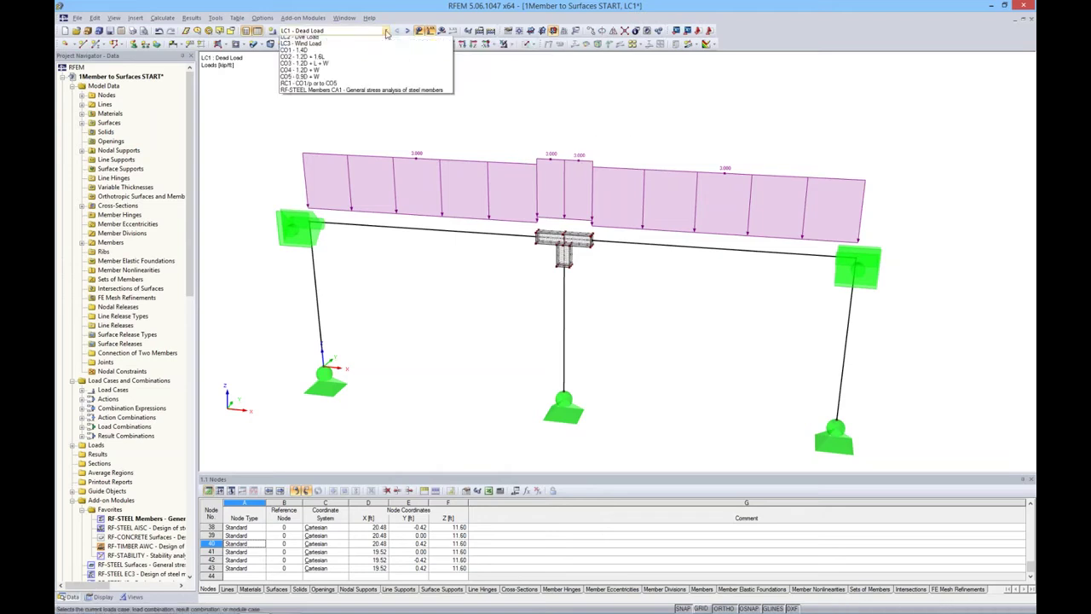
pyautogui.click(366, 46)
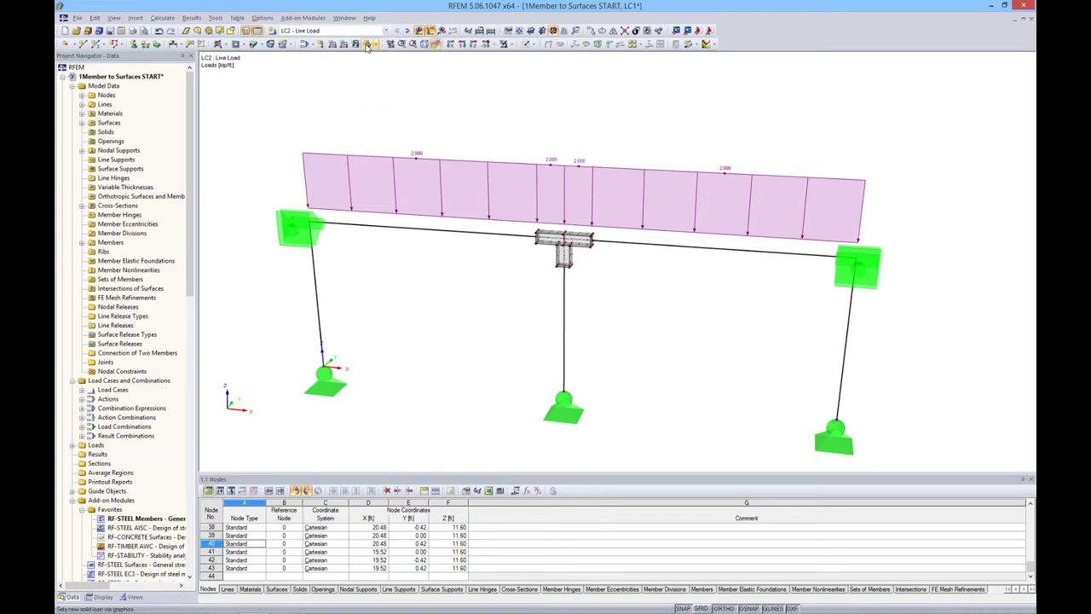
pyautogui.click(556, 167)
pyautogui.press('Delete')
pyautogui.click(571, 169)
pyautogui.press('Delete')
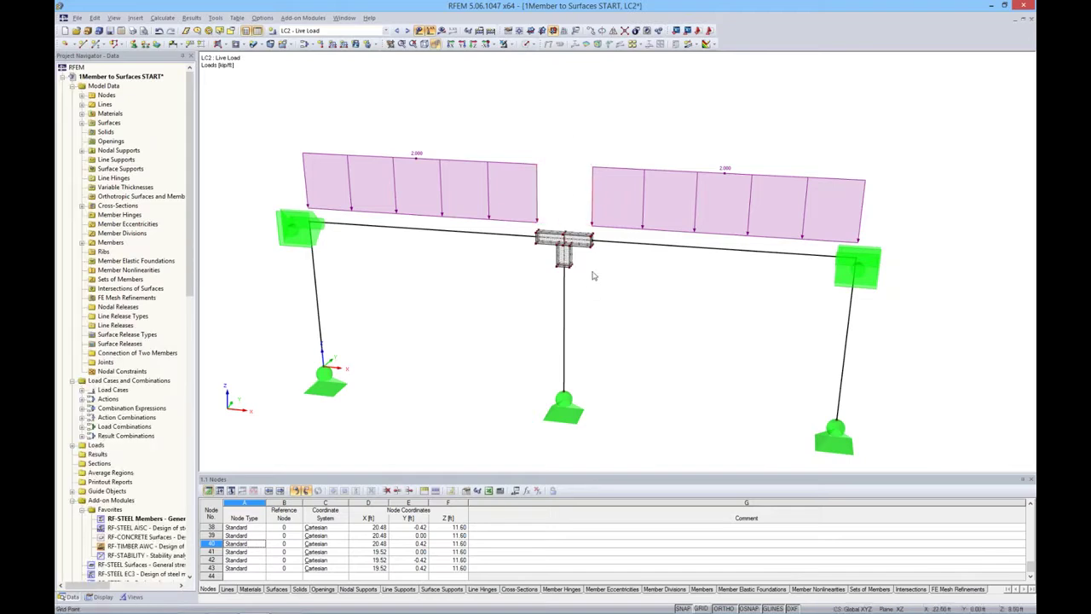
# - Apply a uniform LC2 line load of -2 kip/ft in global ZL to the upper flange centre lines of both joint beam segments
pyautogui.keyDown('ctrl'); pyautogui.moveTo(593, 275); pyautogui.dragTo(583, 288, button='middle'); pyautogui.keyUp('ctrl')
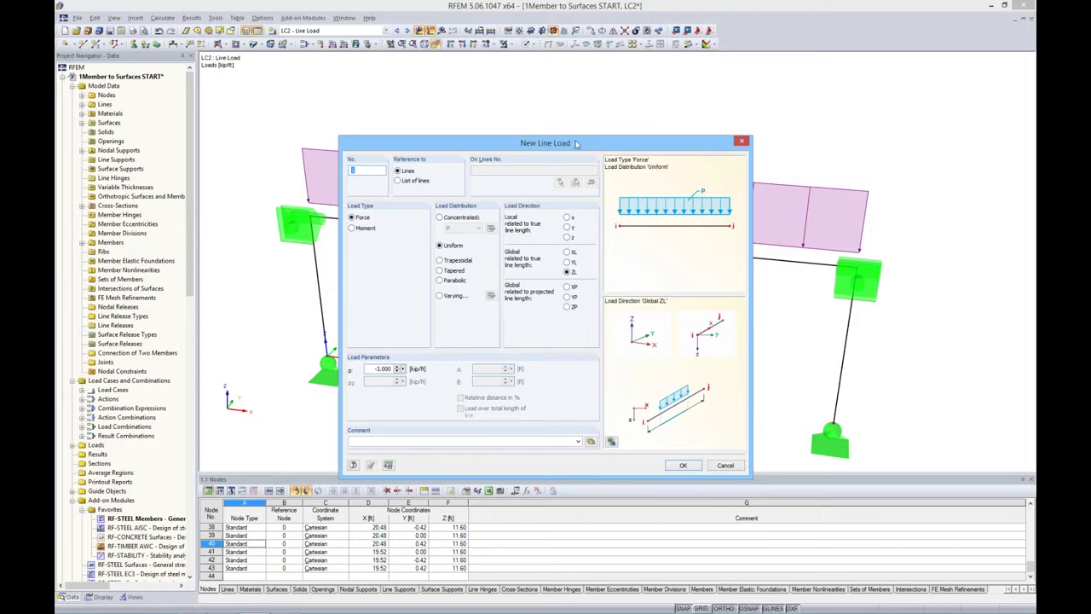
pyautogui.moveTo(576, 143); pyautogui.dragTo(607, 77)
pyautogui.moveTo(401, 303); pyautogui.dragTo(431, 303)
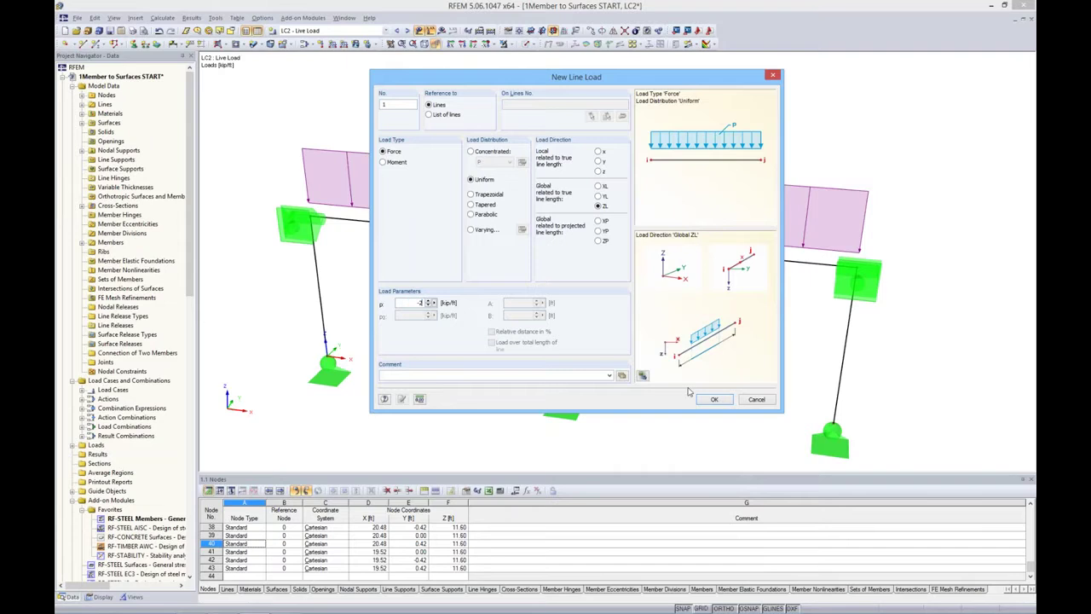
pyautogui.click(714, 398)
pyautogui.scroll(5, 568, 245)
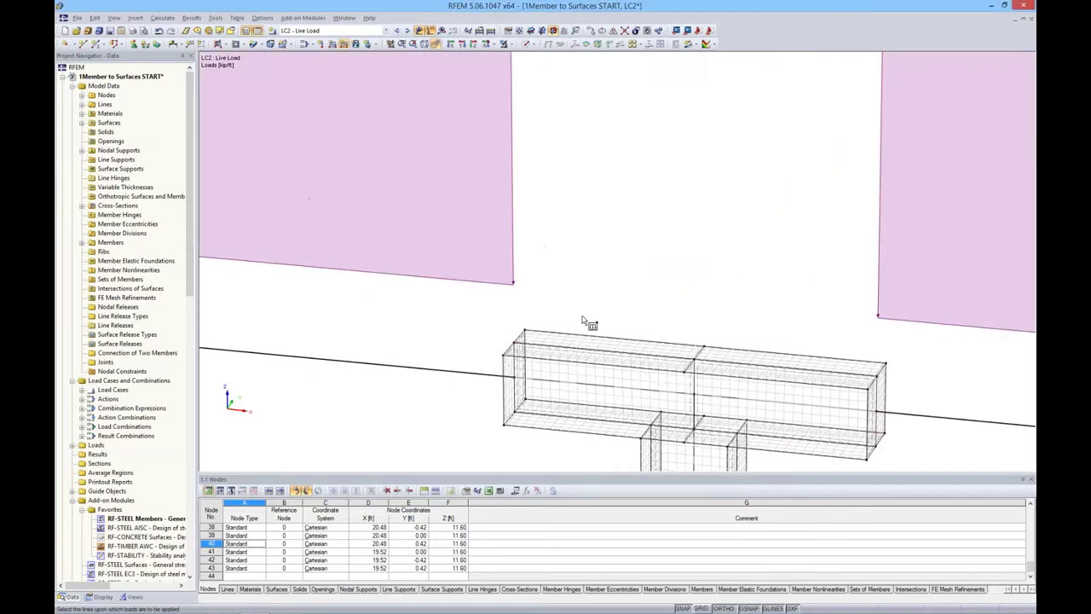
pyautogui.click(654, 353)
pyautogui.click(758, 365)
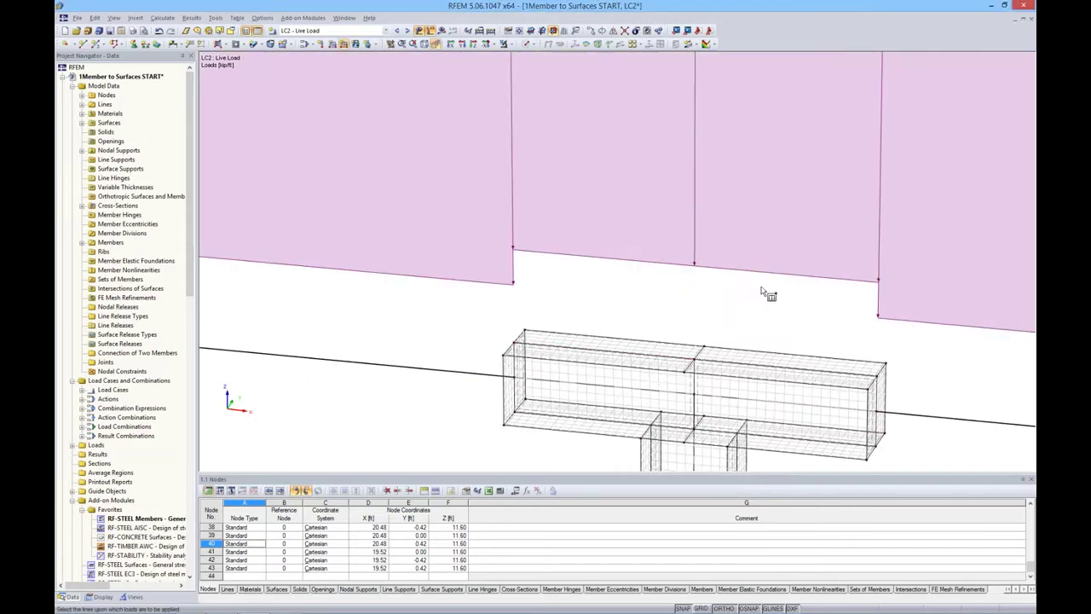
pyautogui.scroll(-5, 767, 292)
pyautogui.keyDown('ctrl'); pyautogui.moveTo(768, 293); pyautogui.dragTo(811, 287, button='middle'); pyautogui.keyUp('ctrl')
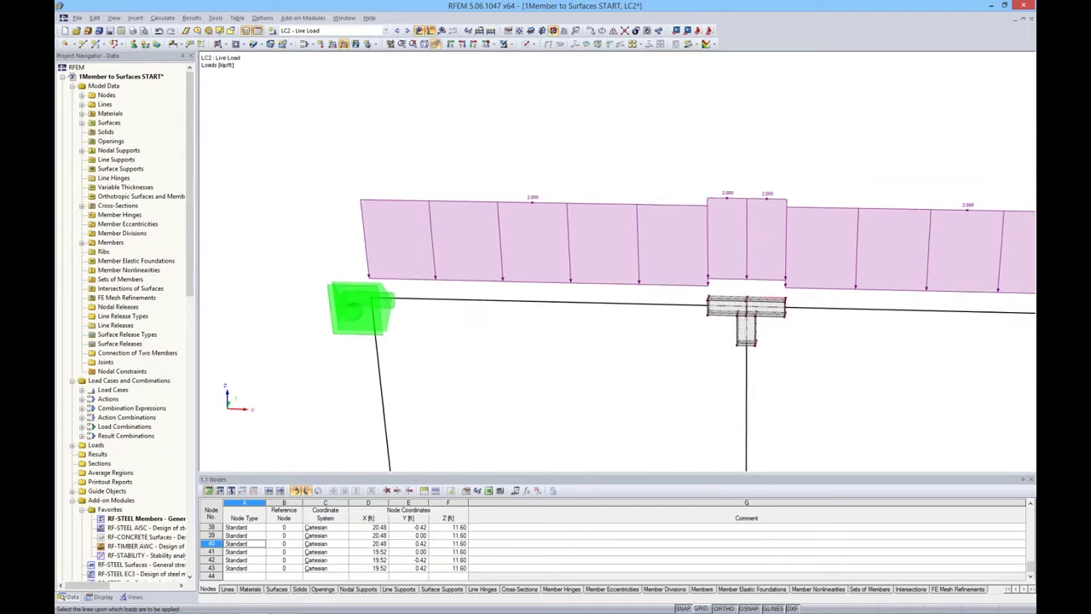
pyautogui.moveTo(760, 258); pyautogui.dragTo(607, 203, button='middle')
pyautogui.scroll(-1, 636, 226)
pyautogui.scroll(-1, 635, 226)
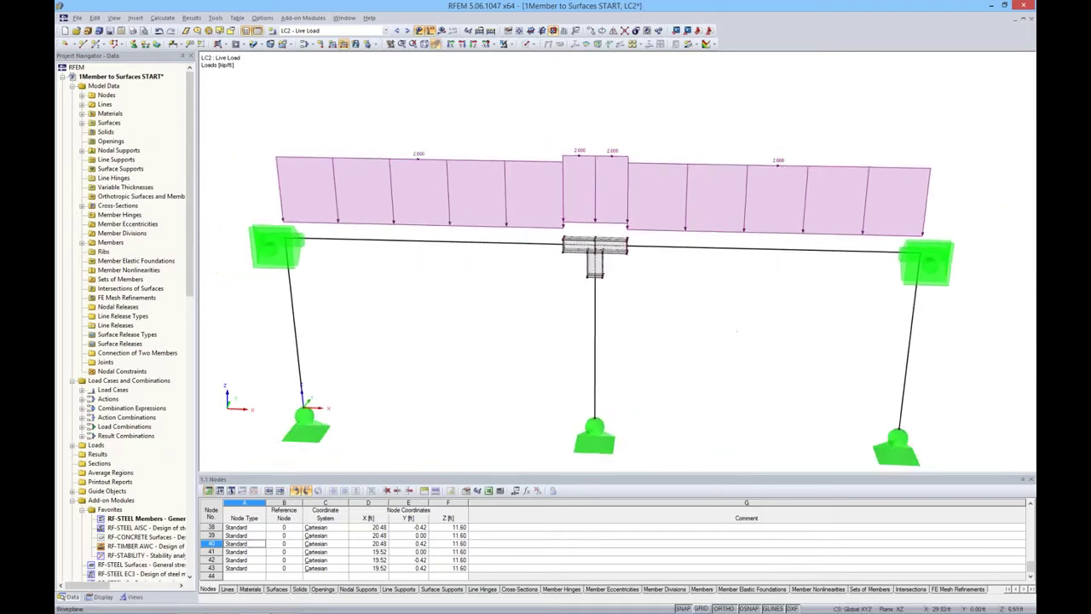
pyautogui.keyDown('ctrl'); pyautogui.moveTo(737, 332); pyautogui.dragTo(617, 292, button='middle'); pyautogui.keyUp('ctrl')
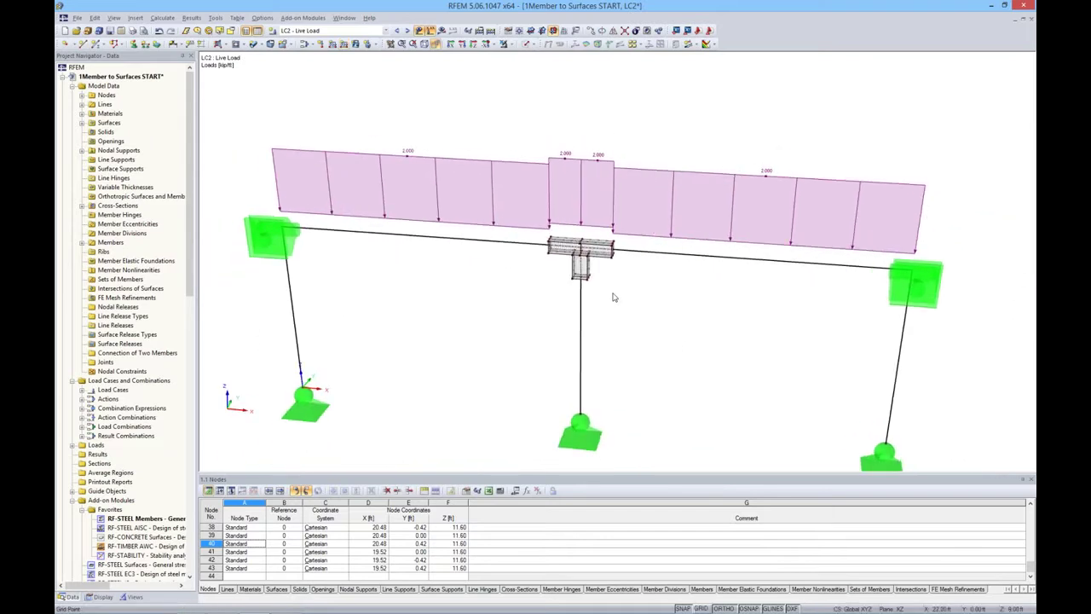
# - Display the result combination RC1 and run the FE calculation for its results
pyautogui.click(385, 31)
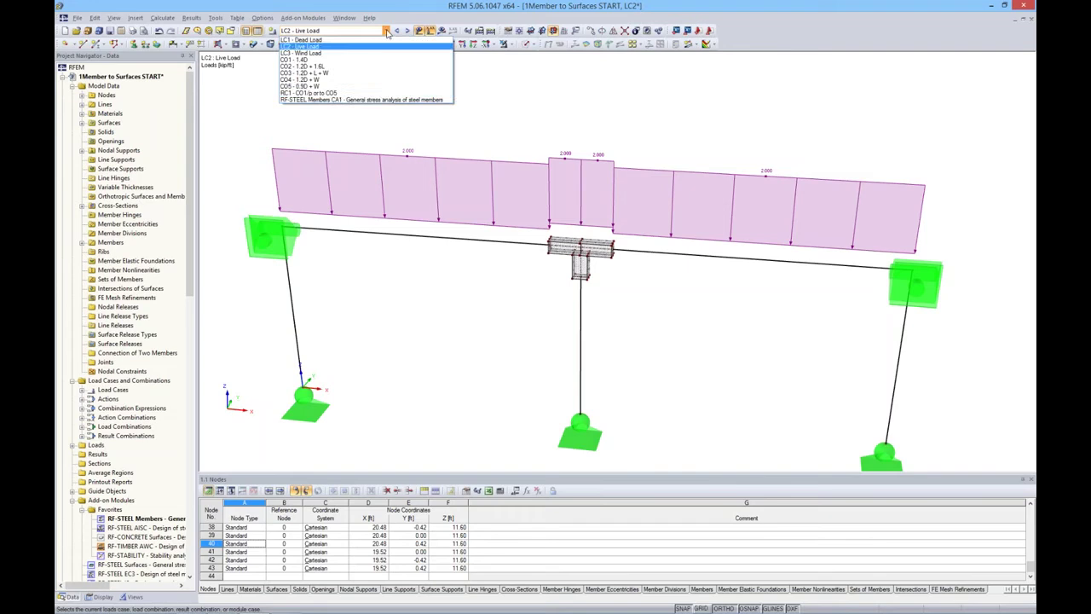
pyautogui.click(348, 93)
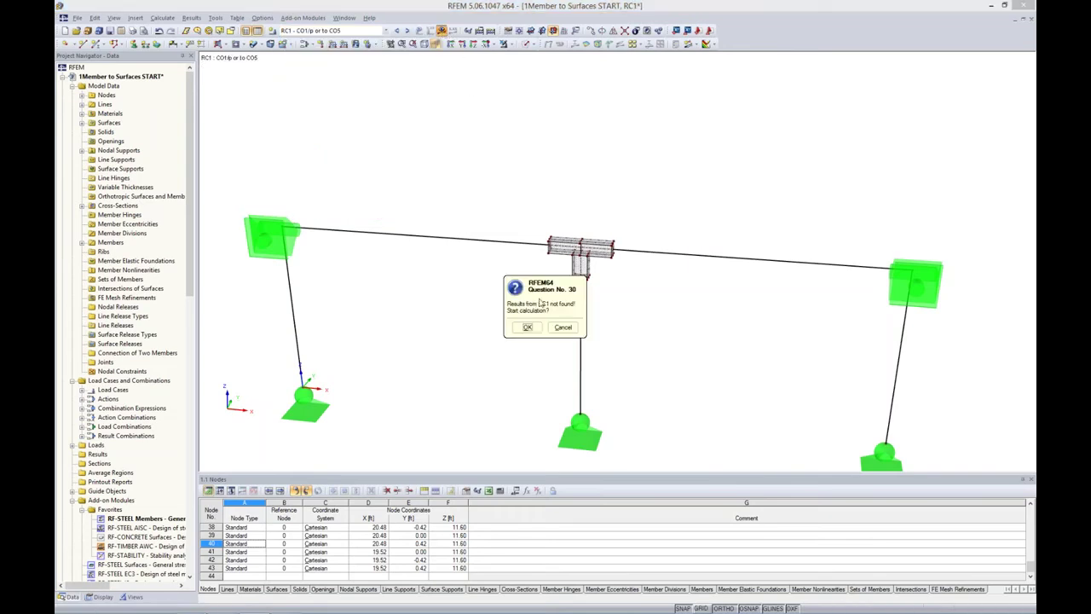
pyautogui.click(529, 328)
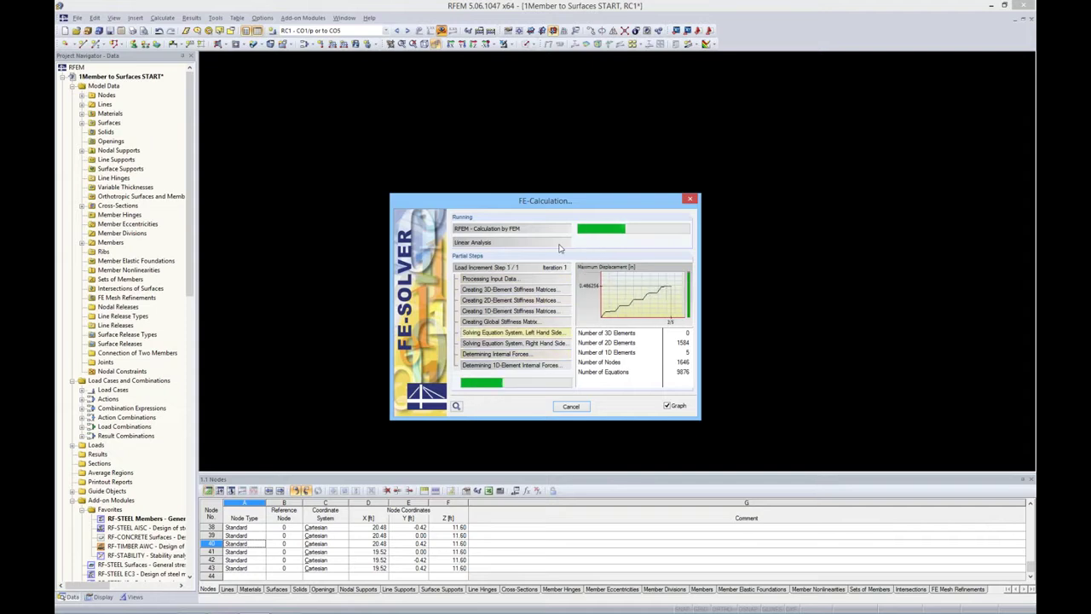
pyautogui.moveTo(566, 200); pyautogui.dragTo(582, 174)
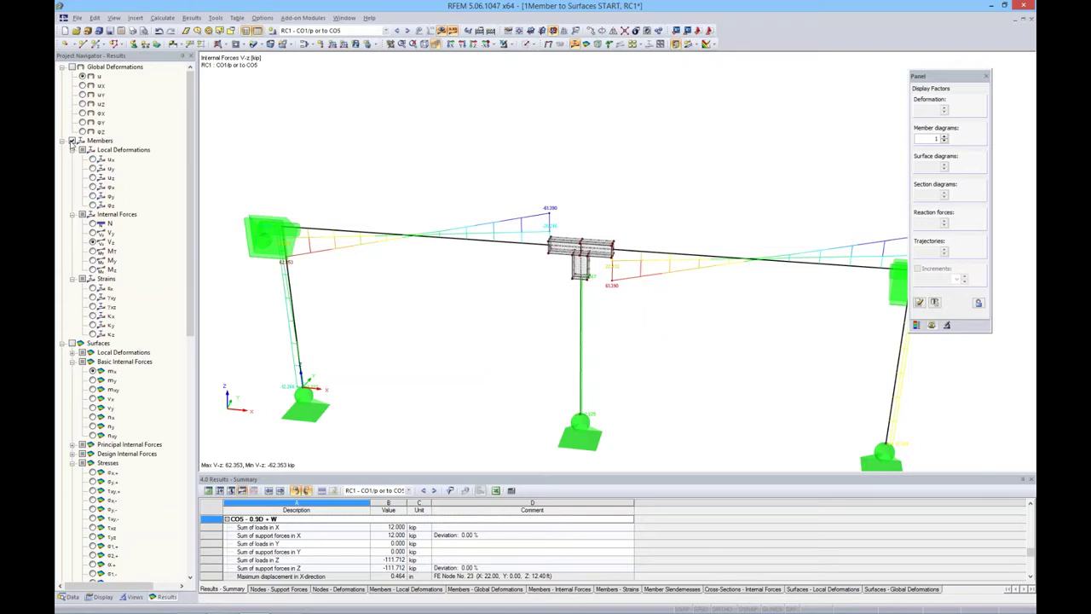
# - Turn off the member results, turn on the surface results of the joint and display their colour scale
pyautogui.click(72, 140)
pyautogui.click(72, 342)
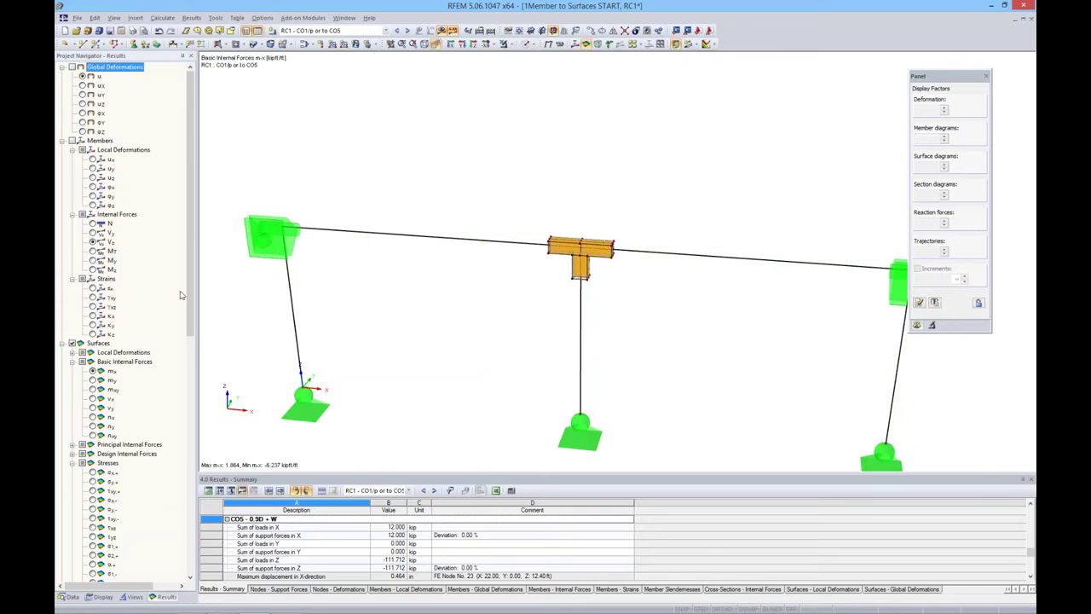
pyautogui.scroll(-3, 180, 295)
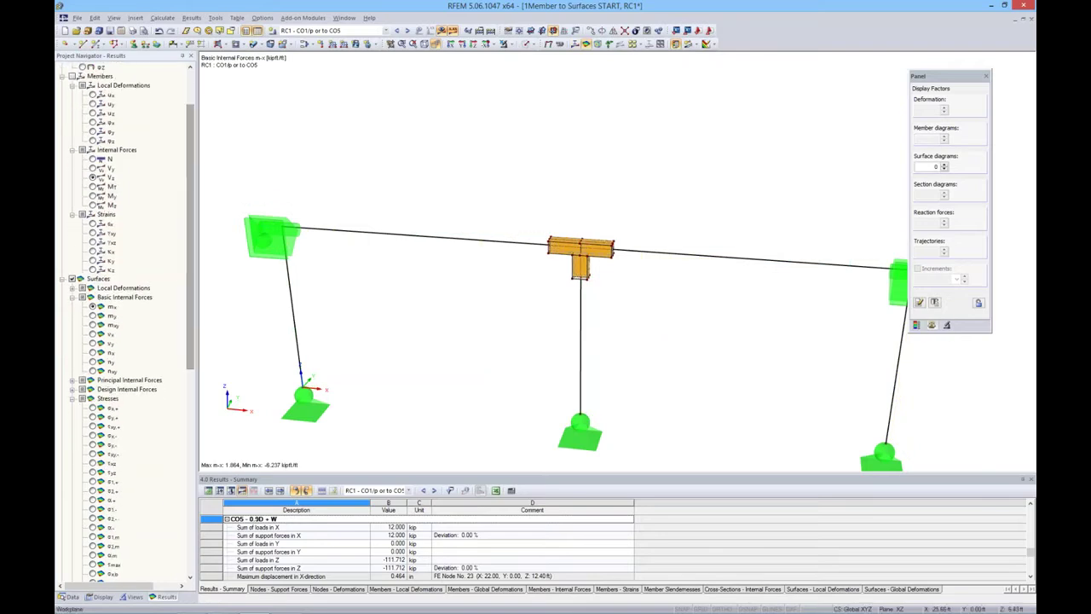
pyautogui.scroll(3, 601, 277)
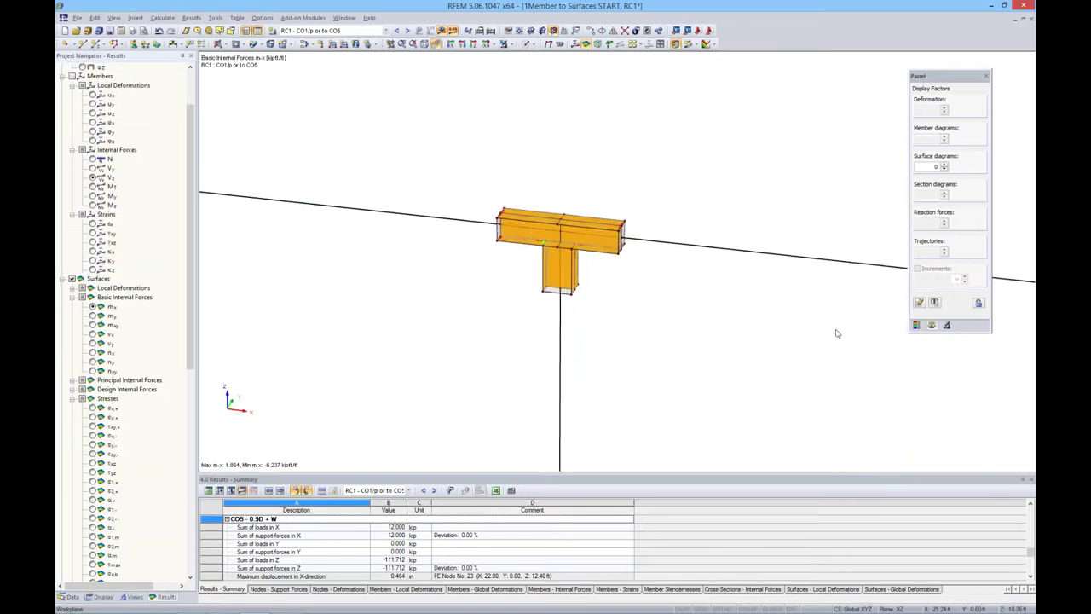
pyautogui.click(916, 325)
# - View the basic internal forces my and vx on the joint's surfaces, returning to my
pyautogui.click(92, 316)
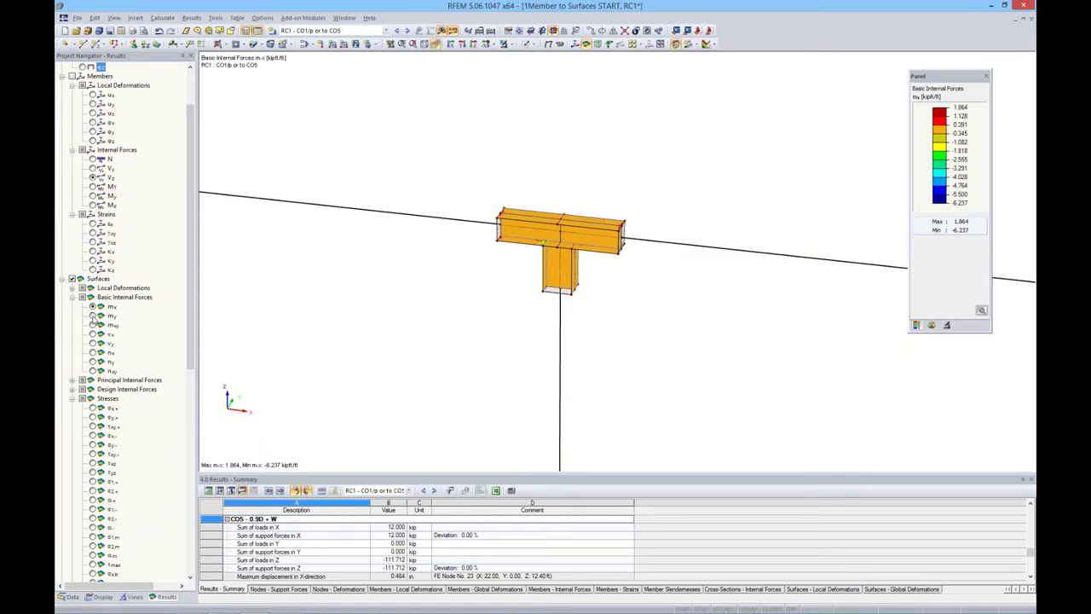
pyautogui.scroll(3, 600, 234)
pyautogui.scroll(2, 600, 233)
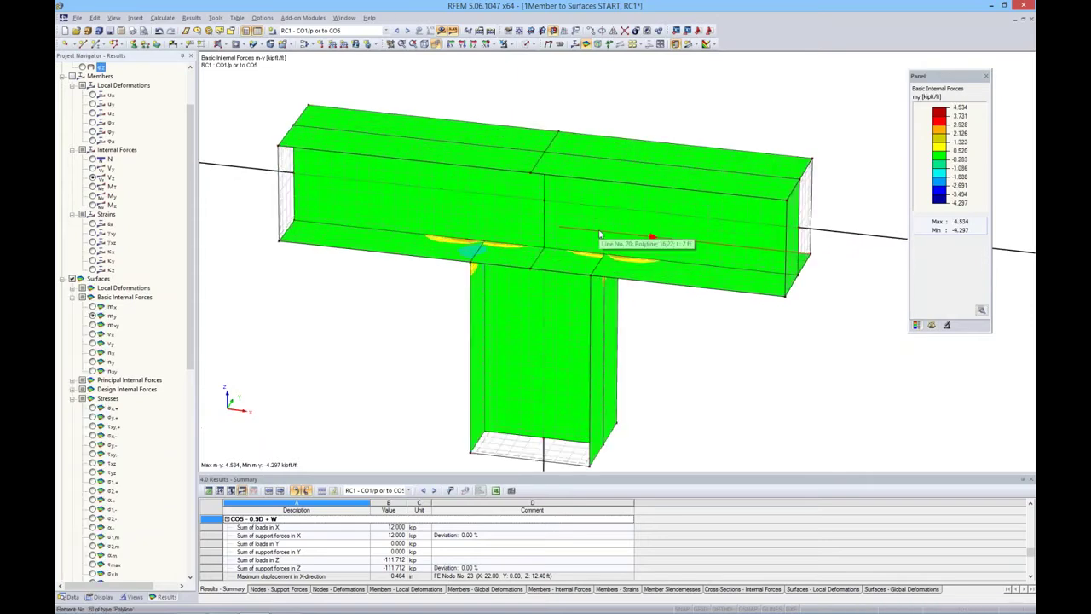
pyautogui.click(92, 334)
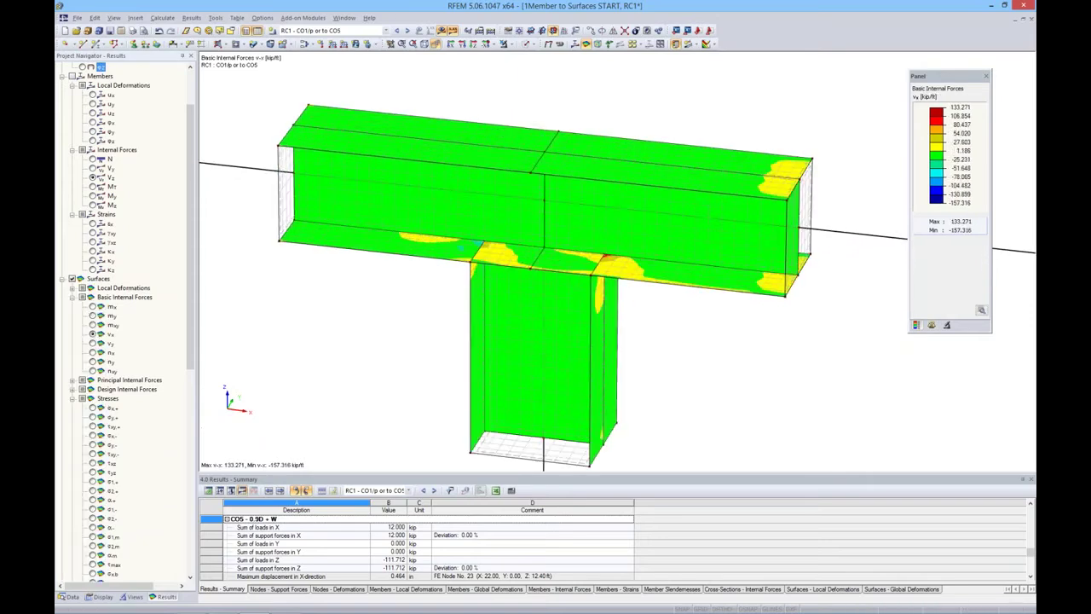
pyautogui.click(93, 315)
# - Display the maximum equivalent von Mises stresses and examine the peaks where the column flanges meet the beam's lower flange
pyautogui.scroll(-8, 108, 400)
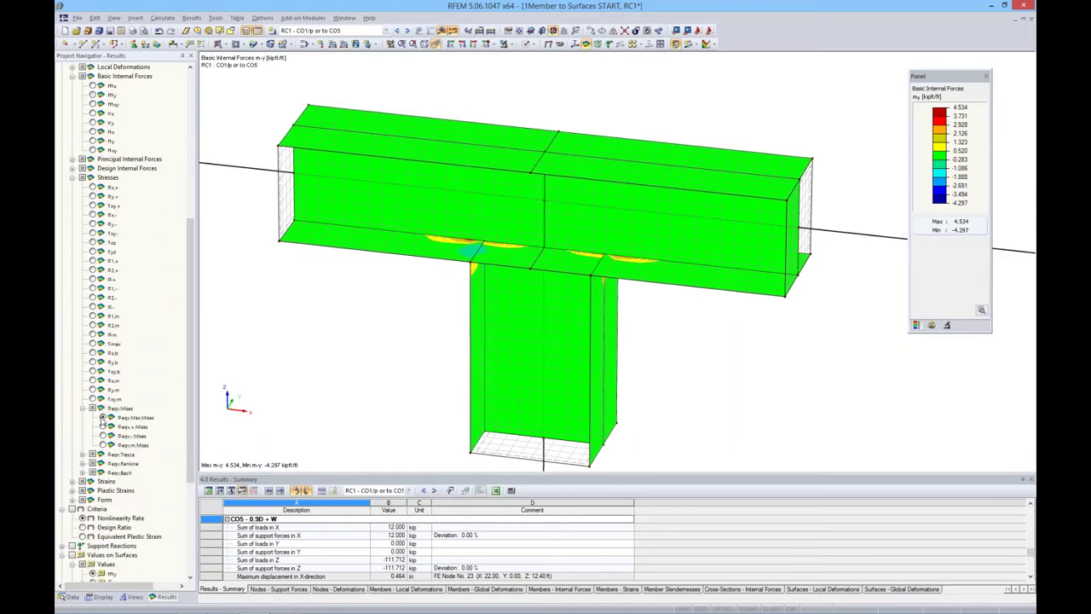
pyautogui.click(102, 418)
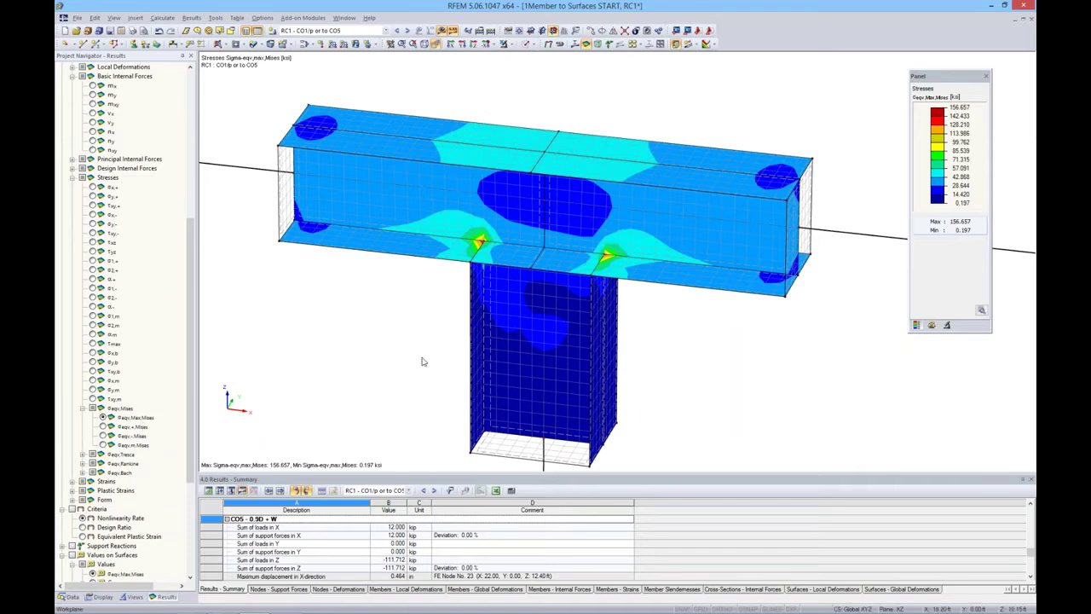
pyautogui.scroll(8, 641, 271)
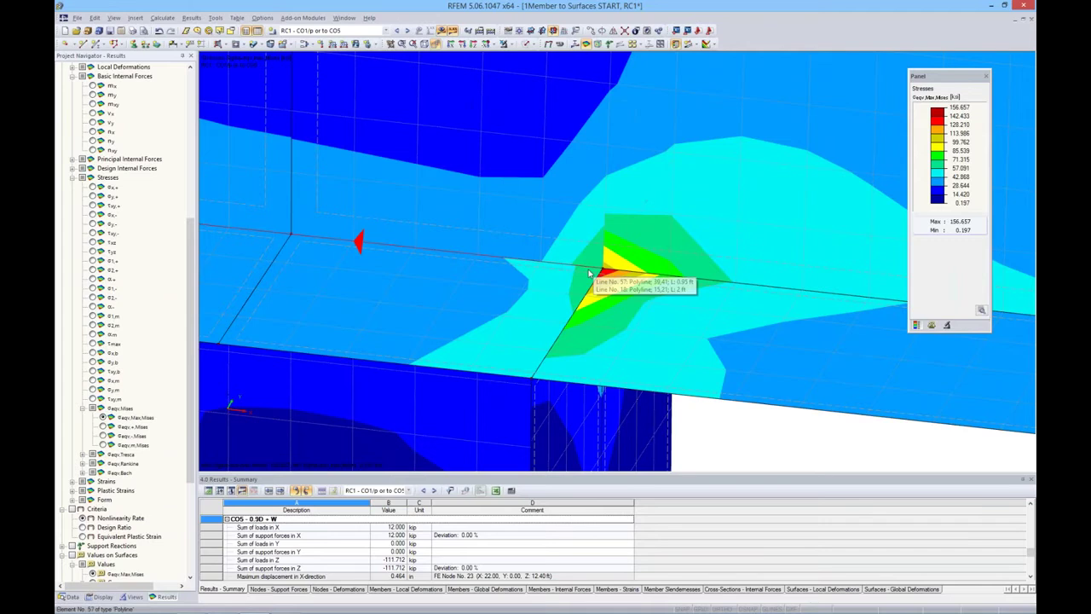
pyautogui.scroll(-8, 594, 274)
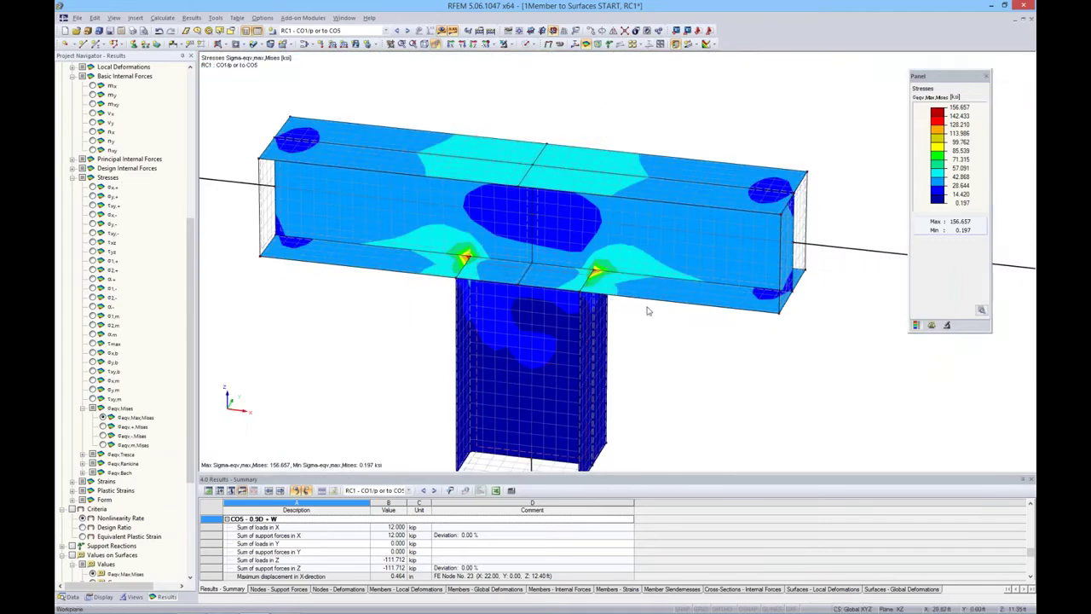
pyautogui.keyDown('ctrl'); pyautogui.moveTo(649, 308); pyautogui.dragTo(496, 339, button='middle'); pyautogui.keyUp('ctrl')
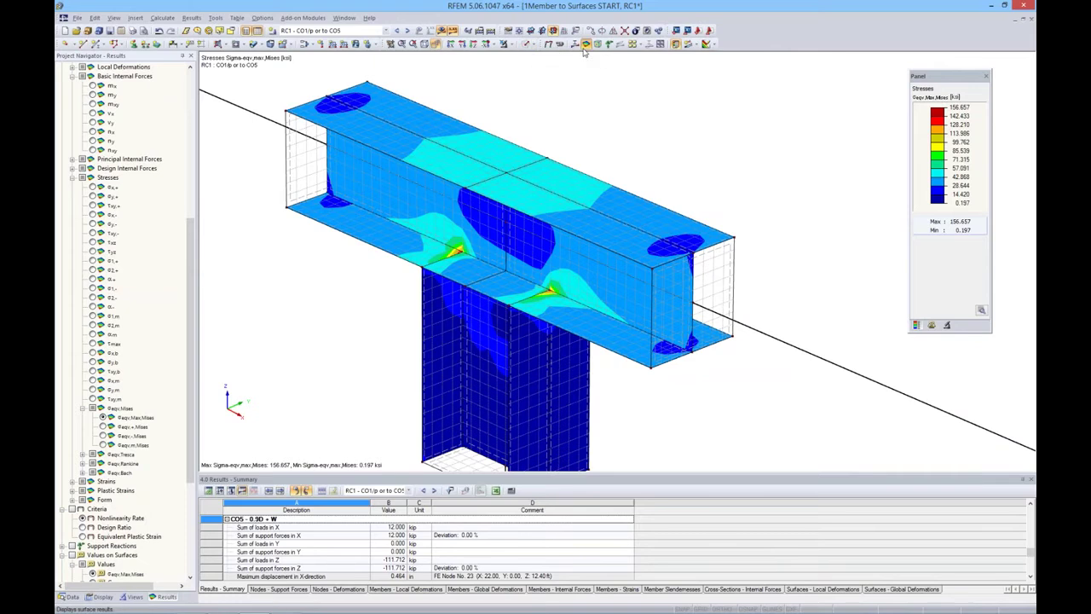
# - Hide the results and set the thickness of the beam segments' four lower flange surfaces to 1 in, accepting deletion of all results
pyautogui.click(441, 31)
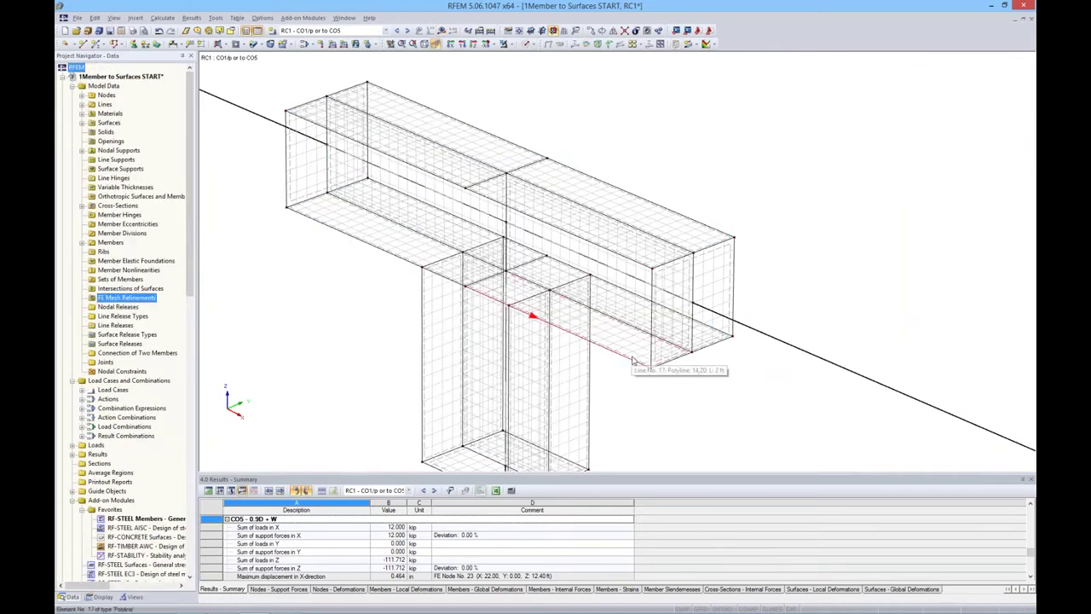
pyautogui.scroll(2, 633, 360)
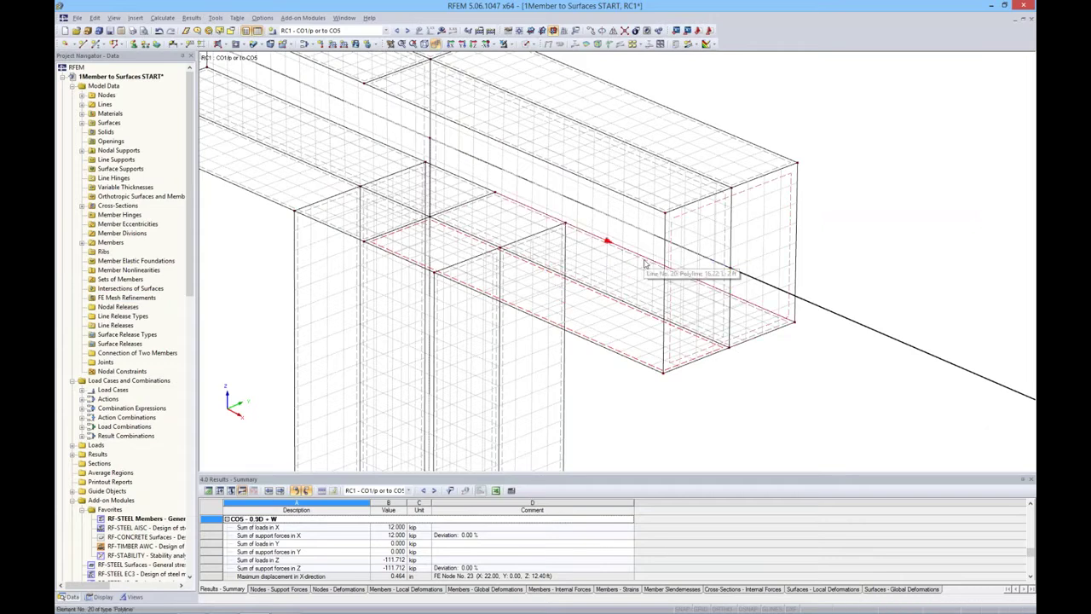
pyautogui.keyDown('ctrl'); pyautogui.moveTo(645, 265); pyautogui.dragTo(308, 272, button='middle'); pyautogui.keyUp('ctrl')
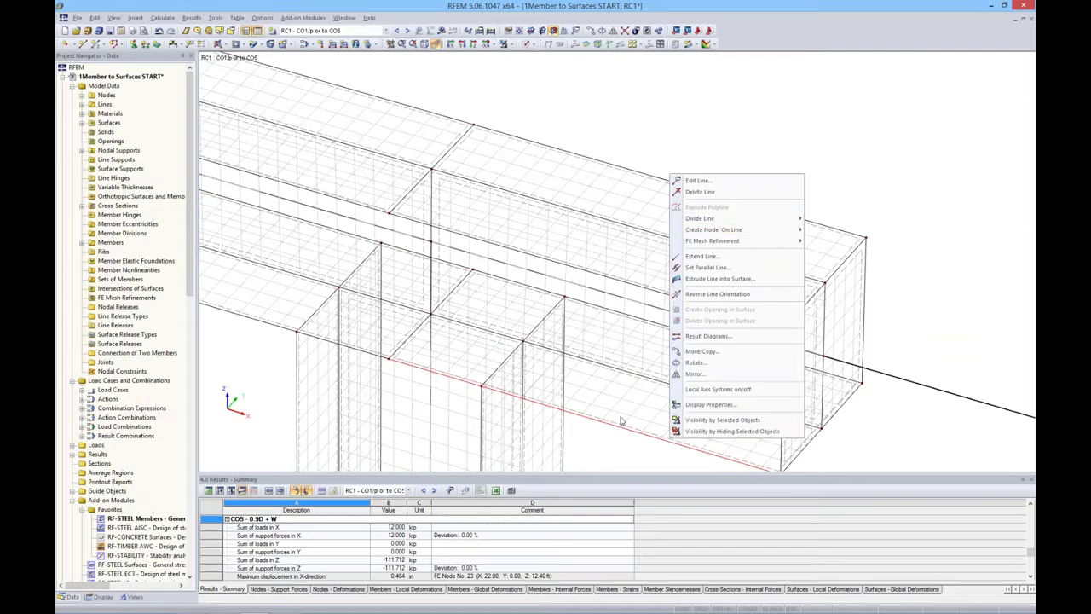
pyautogui.click(888, 451)
pyautogui.scroll(5, 738, 404)
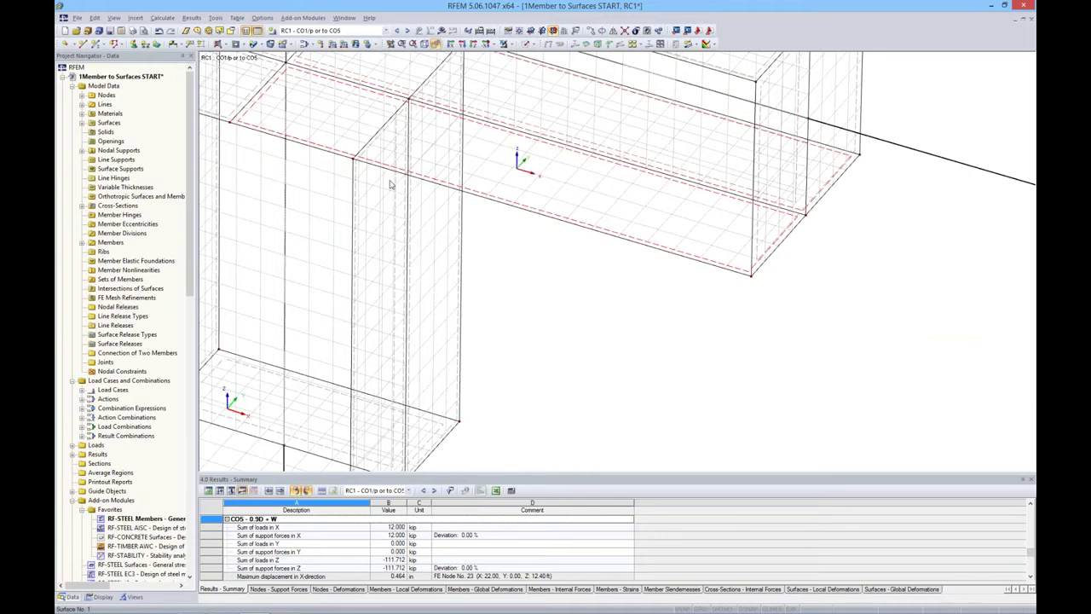
pyautogui.scroll(4, 390, 184)
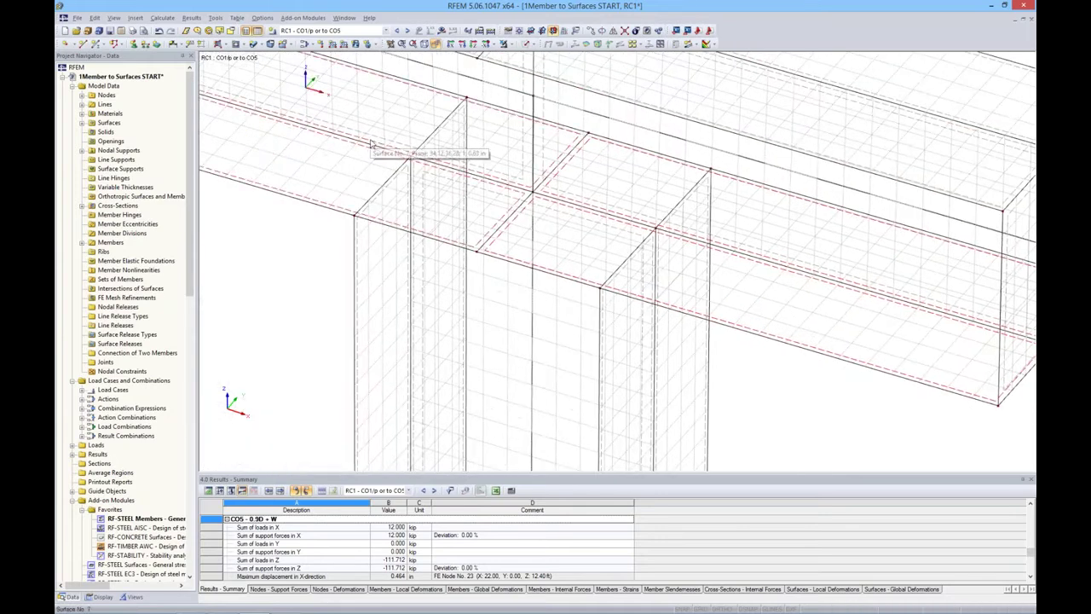
pyautogui.rightClick(288, 195)
pyautogui.click(312, 202)
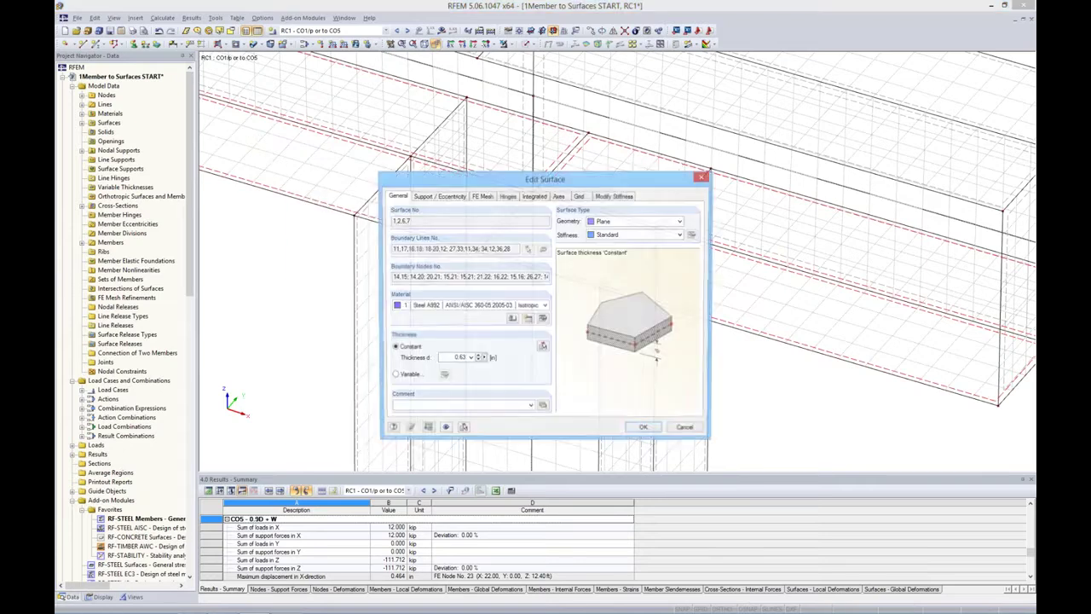
pyautogui.write('1')
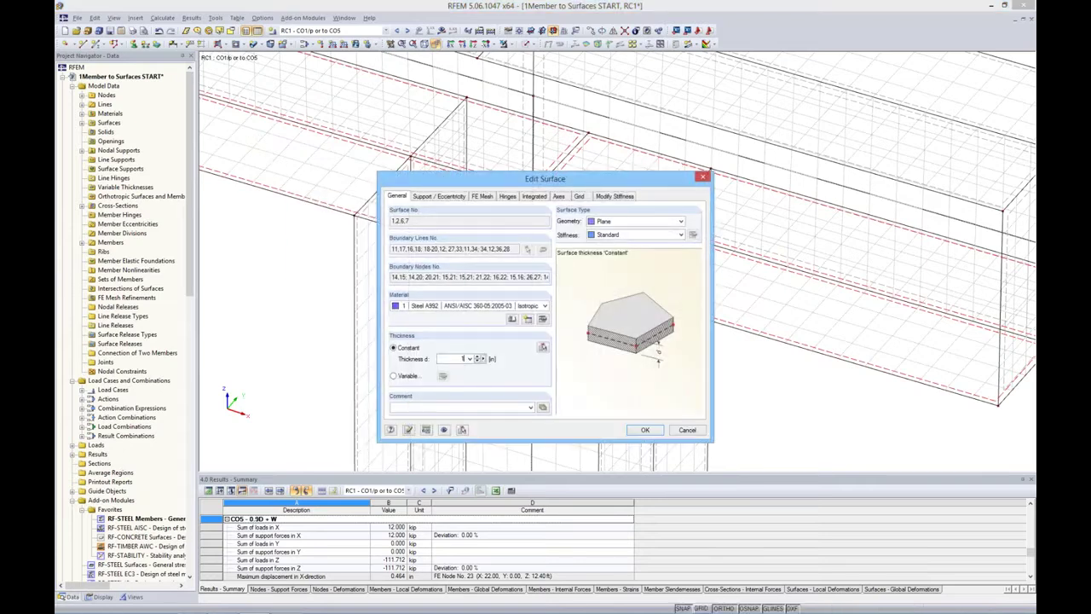
pyautogui.click(655, 430)
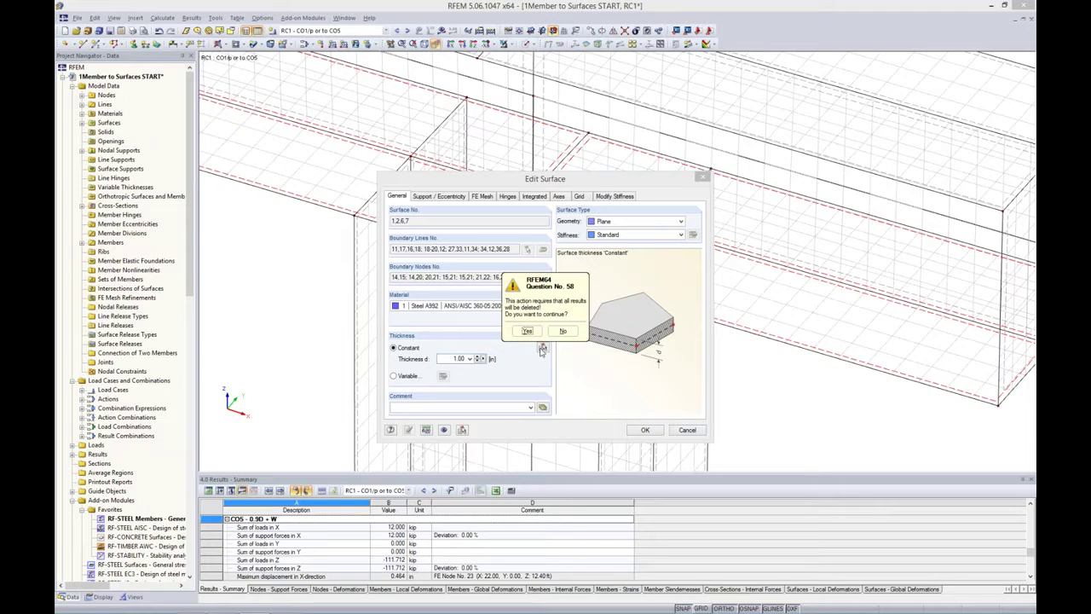
pyautogui.click(527, 331)
pyautogui.click(645, 429)
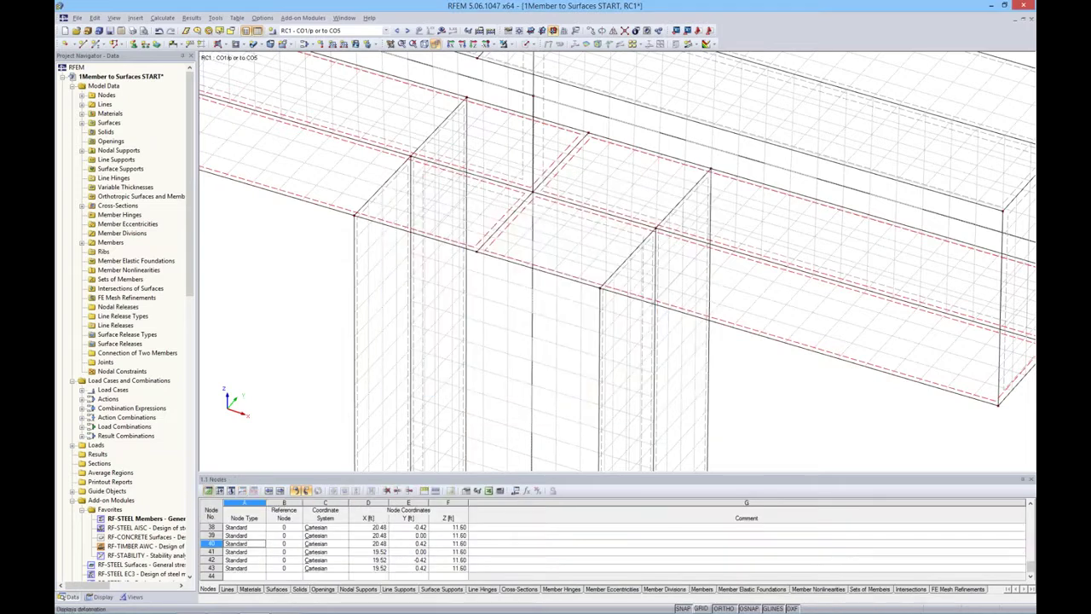
# - Switch the model display to transparent solid rendering and view the joint nearly from the front
pyautogui.click(532, 44)
pyautogui.click(549, 79)
pyautogui.moveTo(813, 370)
pyautogui.keyDown('ctrl'); pyautogui.mouseDown(button='middle')
pyautogui.moveTo(629, 282)
pyautogui.moveTo(912, 209)
pyautogui.moveTo(847, 272)
pyautogui.moveTo(781, 374)
pyautogui.moveTo(881, 298)
pyautogui.mouseUp(button='middle'); pyautogui.keyUp('ctrl')
pyautogui.scroll(-3, 920, 205)
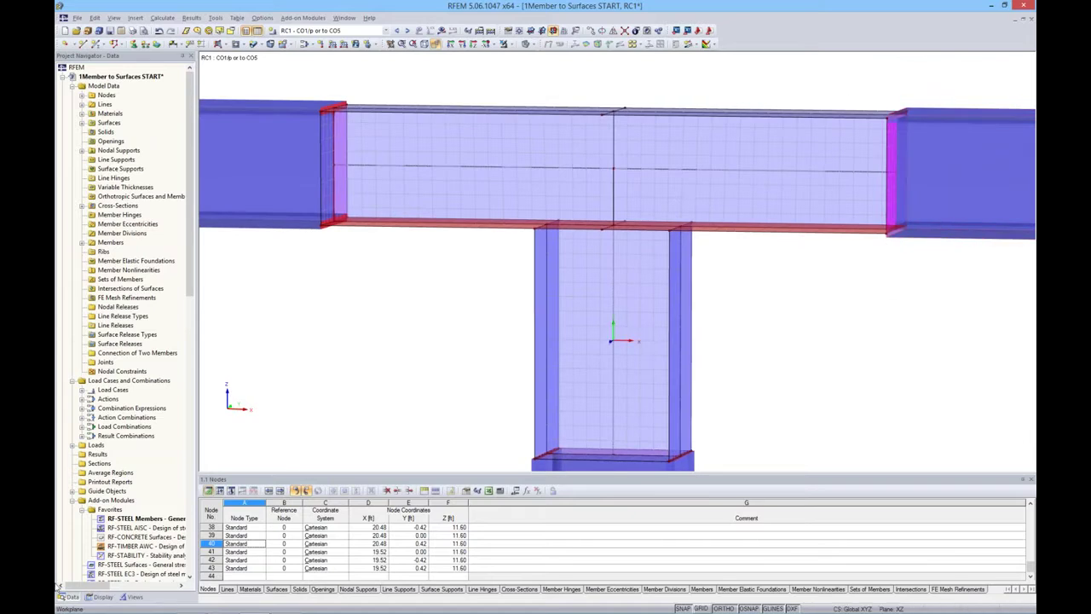
# - Display the surfaces filled including thickness to check the thickened lower flange, returning them to plain Filled
pyautogui.click(97, 598)
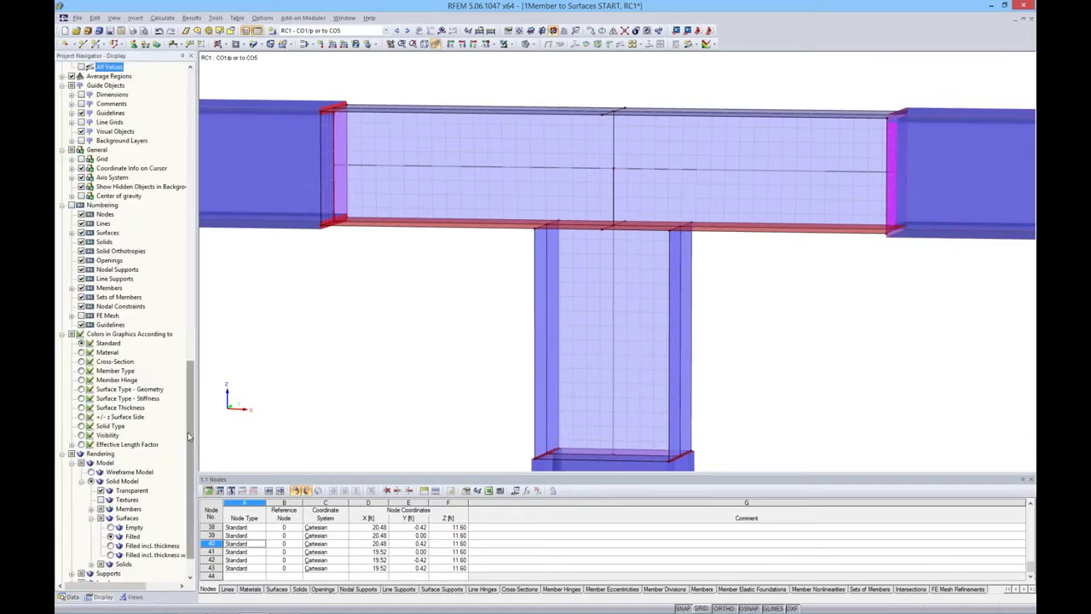
pyautogui.scroll(-1, 189, 436)
pyautogui.click(110, 509)
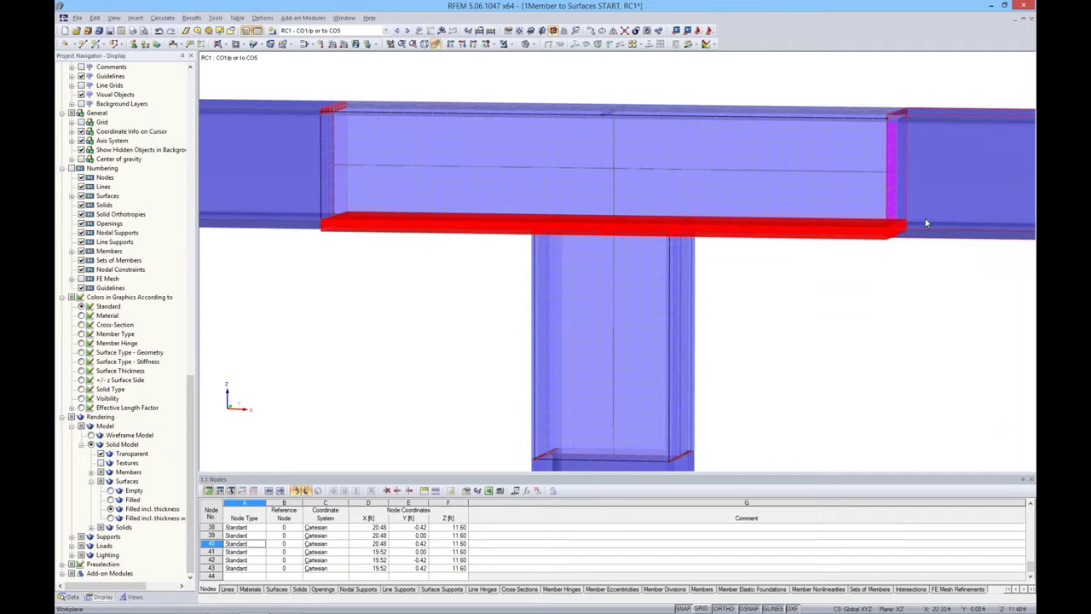
pyautogui.click(109, 501)
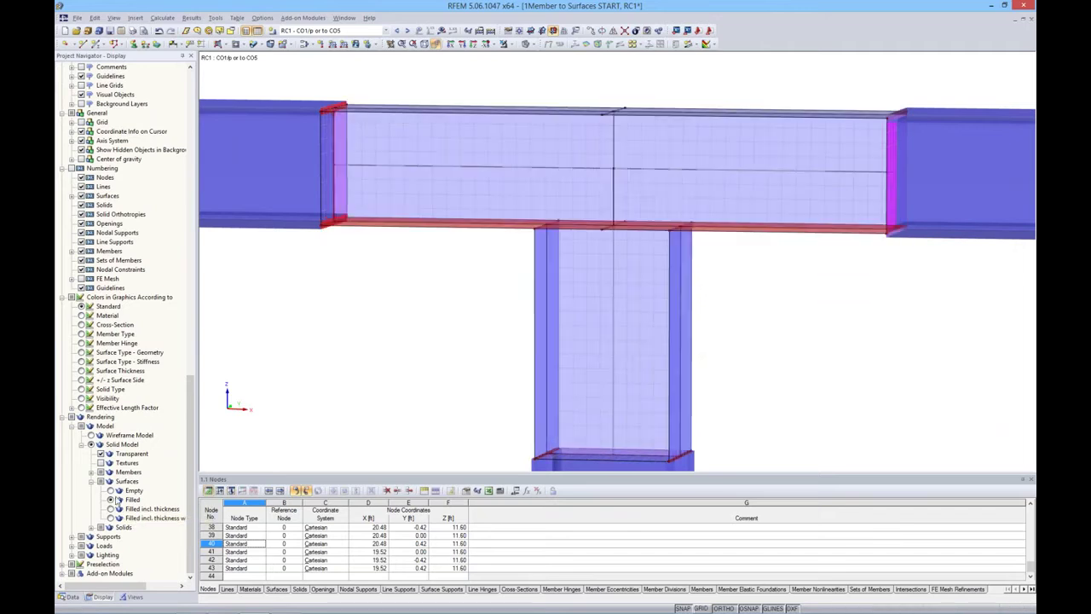
# - Select all surfaces of the column-to-beam joint, edit them together and start a new material for them
pyautogui.keyDown('ctrl'); pyautogui.moveTo(874, 293); pyautogui.dragTo(955, 244, button='middle'); pyautogui.keyUp('ctrl')
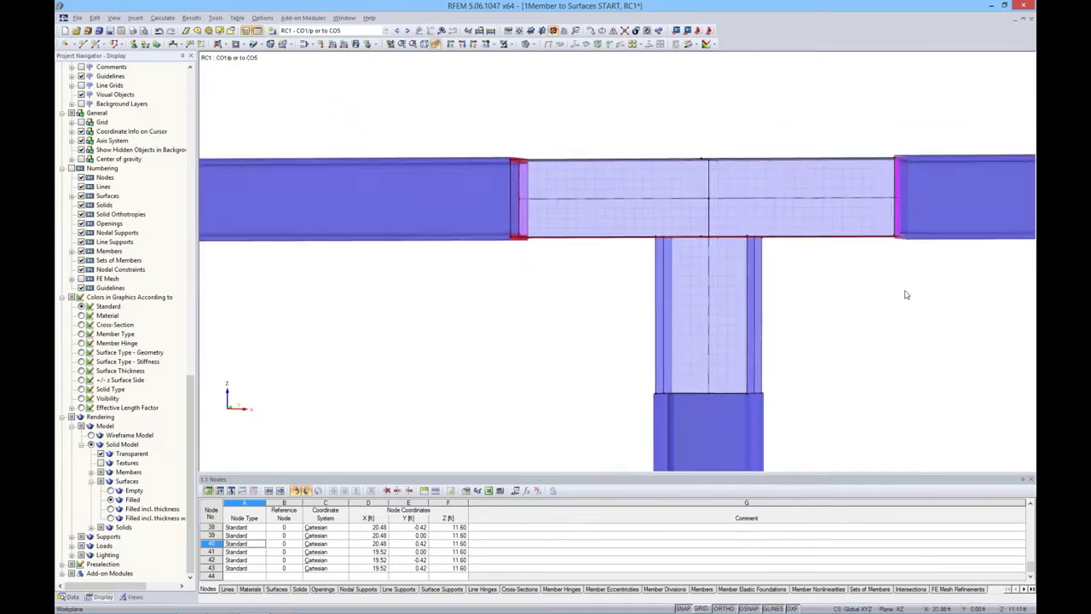
pyautogui.keyDown('ctrl'); pyautogui.moveTo(906, 295); pyautogui.dragTo(745, 246, button='middle'); pyautogui.keyUp('ctrl')
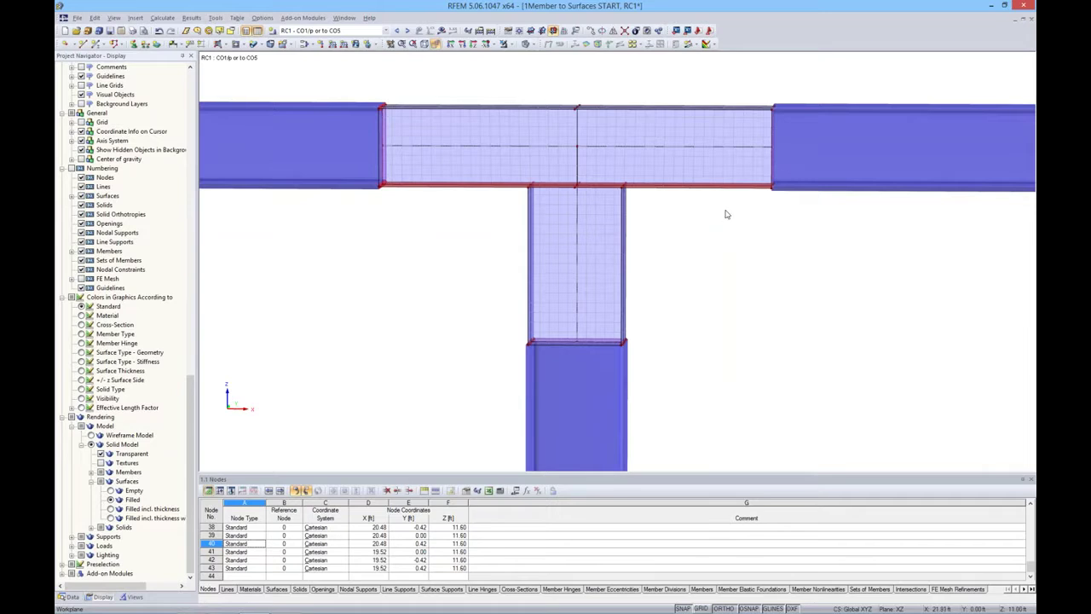
pyautogui.moveTo(329, 67); pyautogui.dragTo(818, 371)
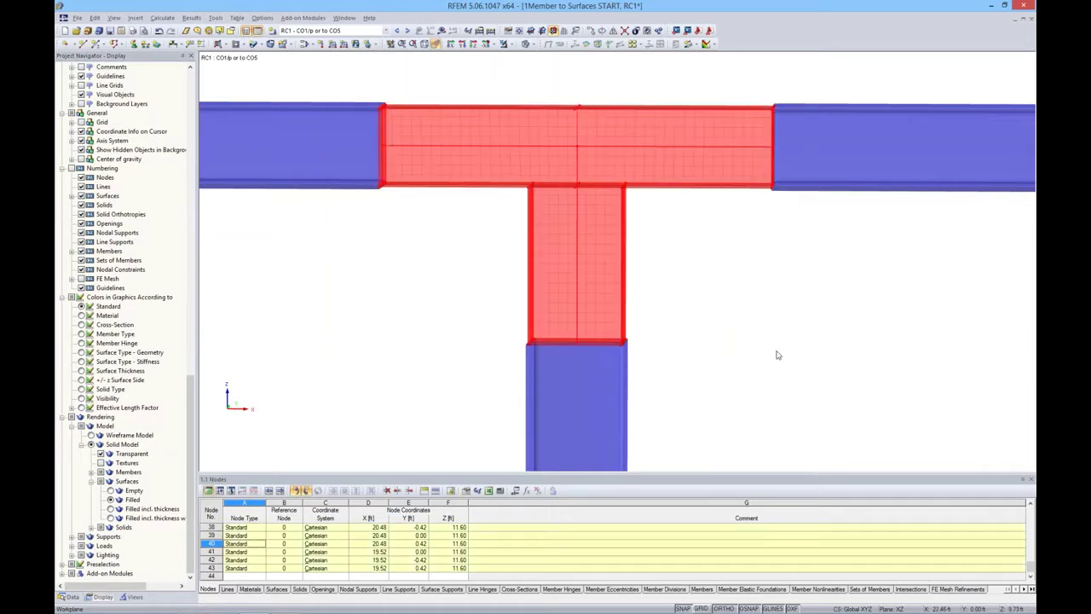
pyautogui.rightClick(602, 143)
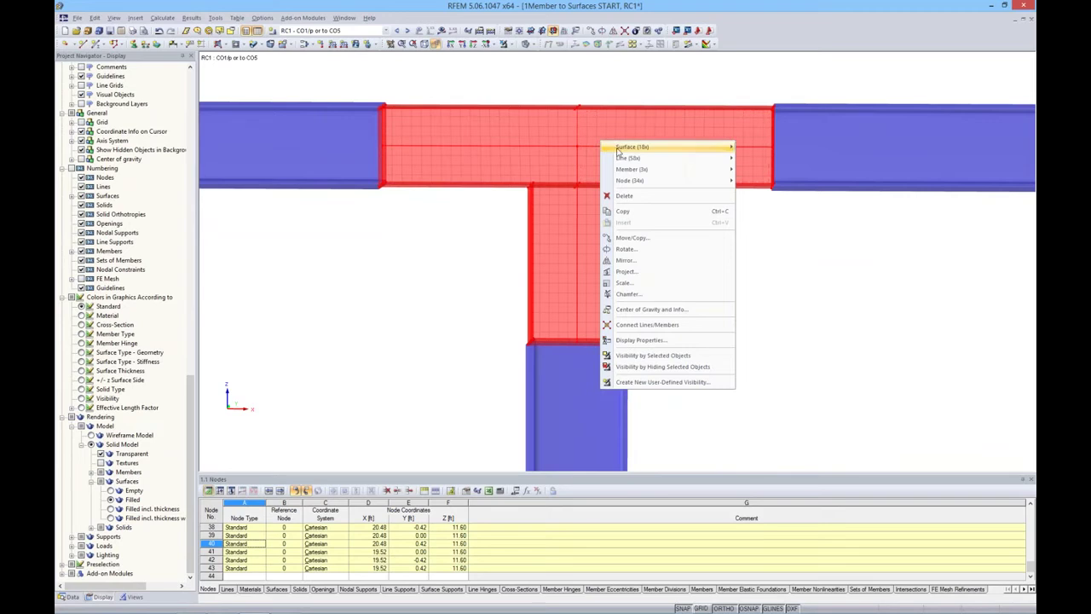
pyautogui.moveTo(618, 151)
pyautogui.click(755, 153)
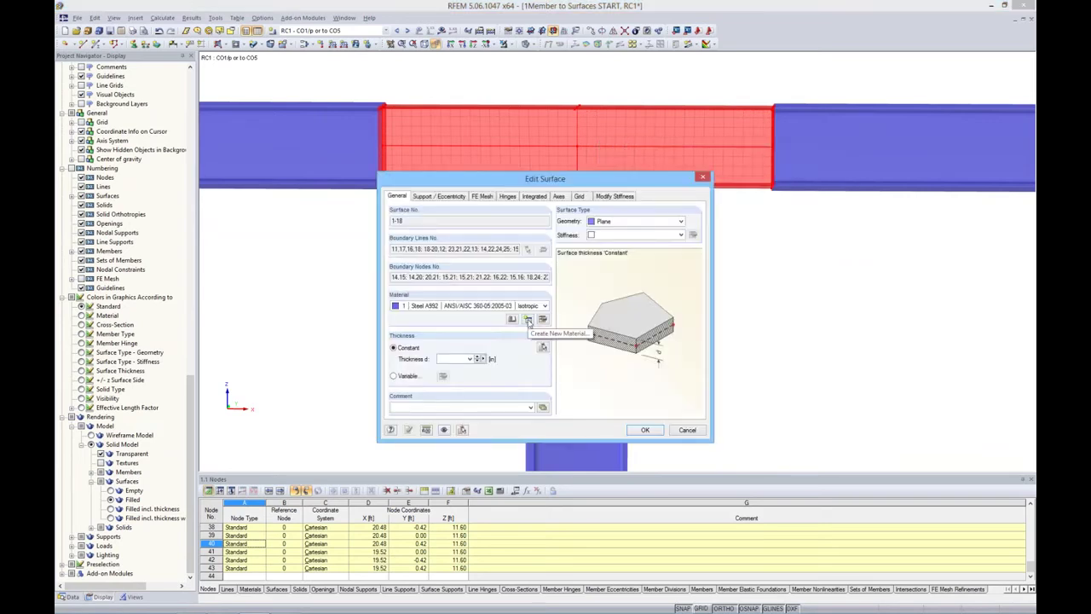
pyautogui.click(528, 319)
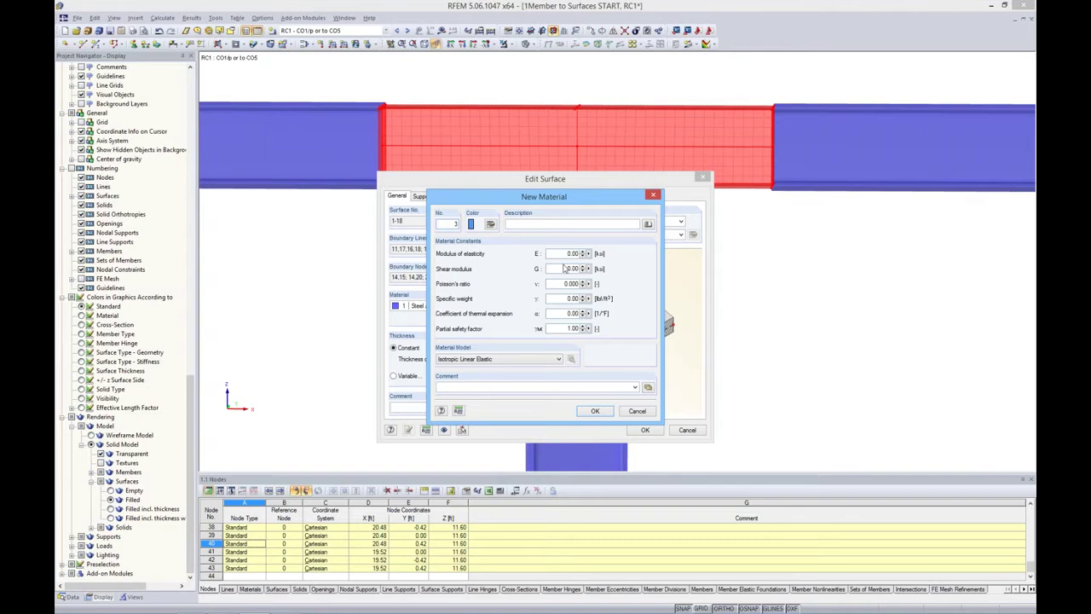
# - Import Steel A992 from the material library, filtering by Metal, Steel, the ASTM standard group and the USA favorites
pyautogui.click(648, 225)
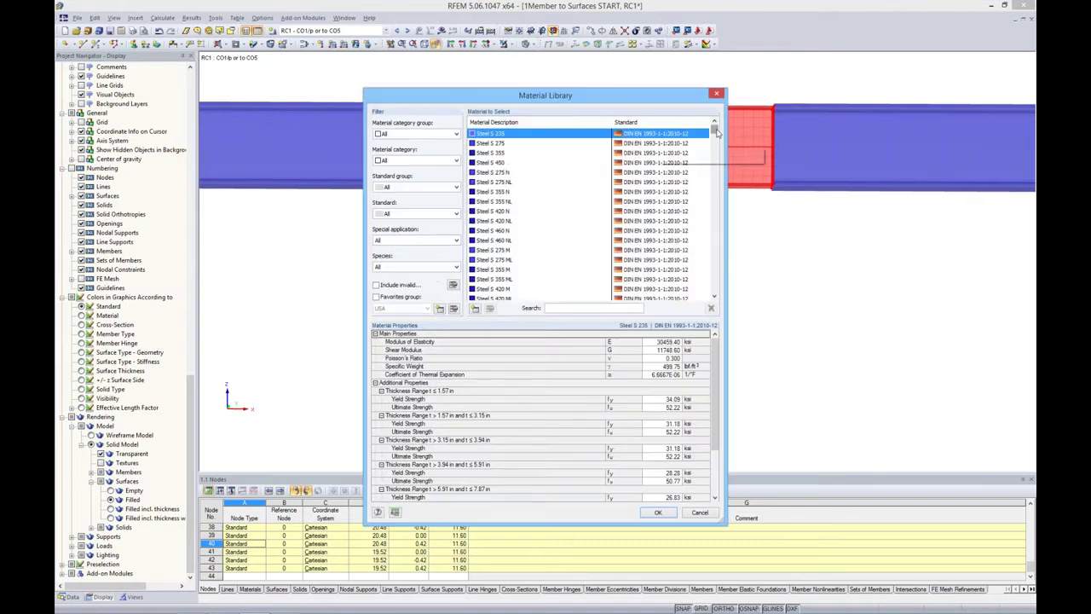
pyautogui.moveTo(716, 132); pyautogui.dragTo(715, 282)
pyautogui.click(409, 135)
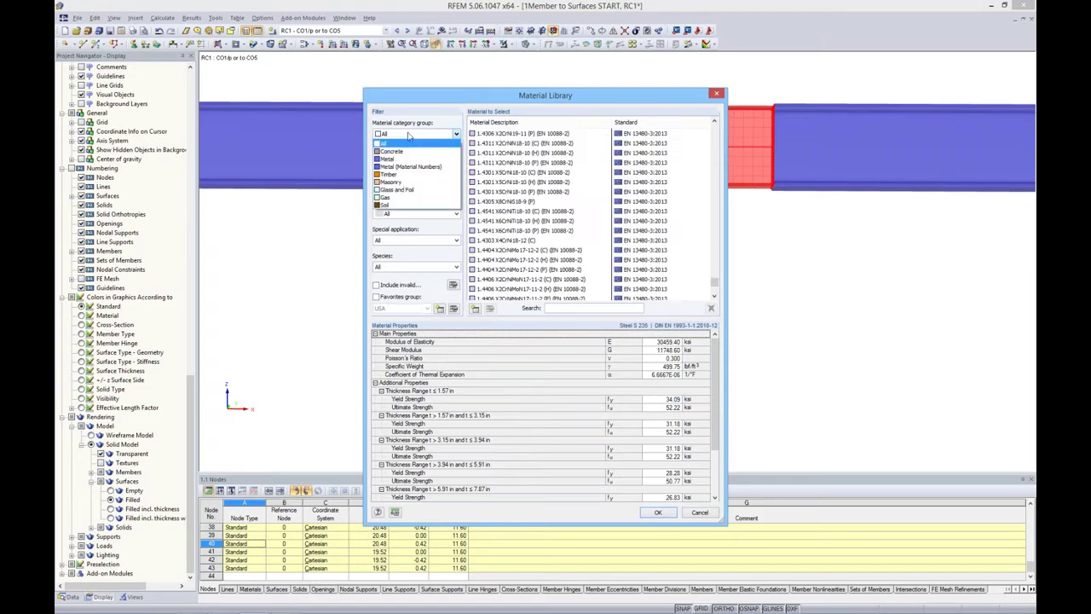
pyautogui.click(388, 159)
pyautogui.click(401, 161)
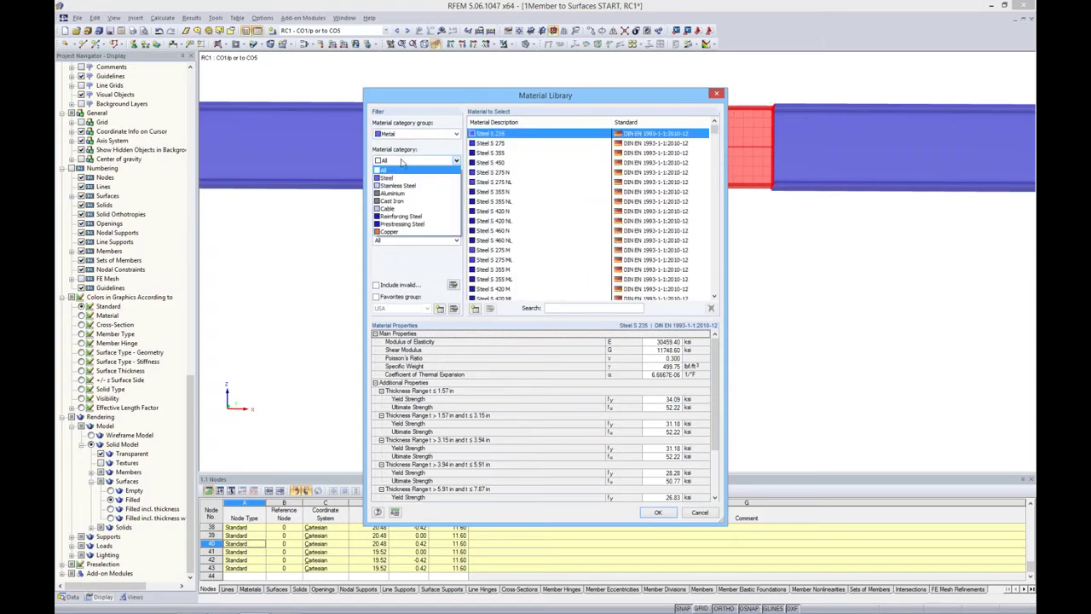
pyautogui.click(393, 177)
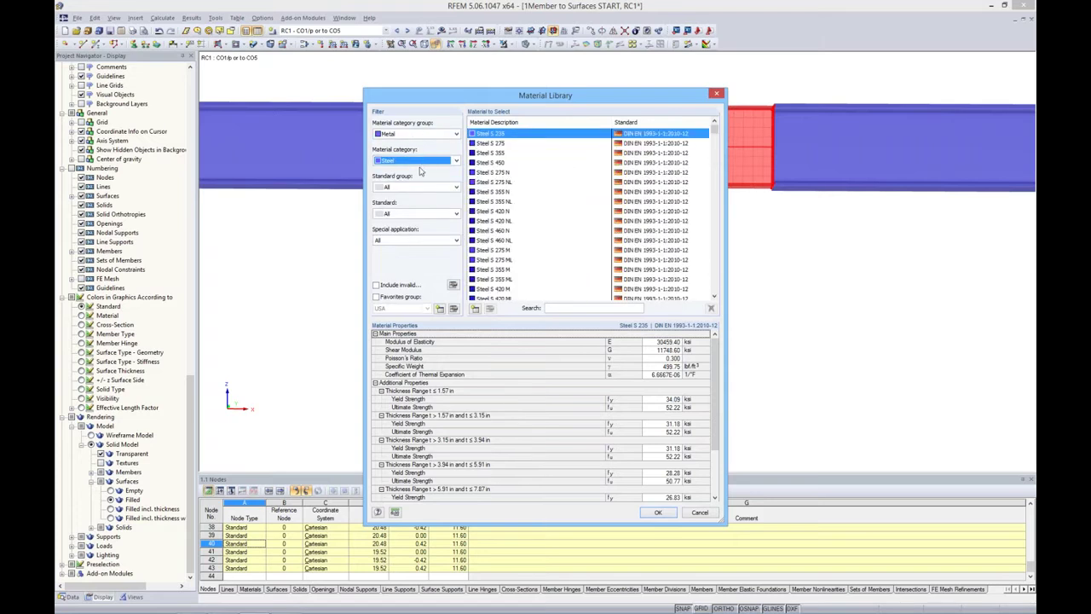
pyautogui.click(418, 187)
pyautogui.click(401, 215)
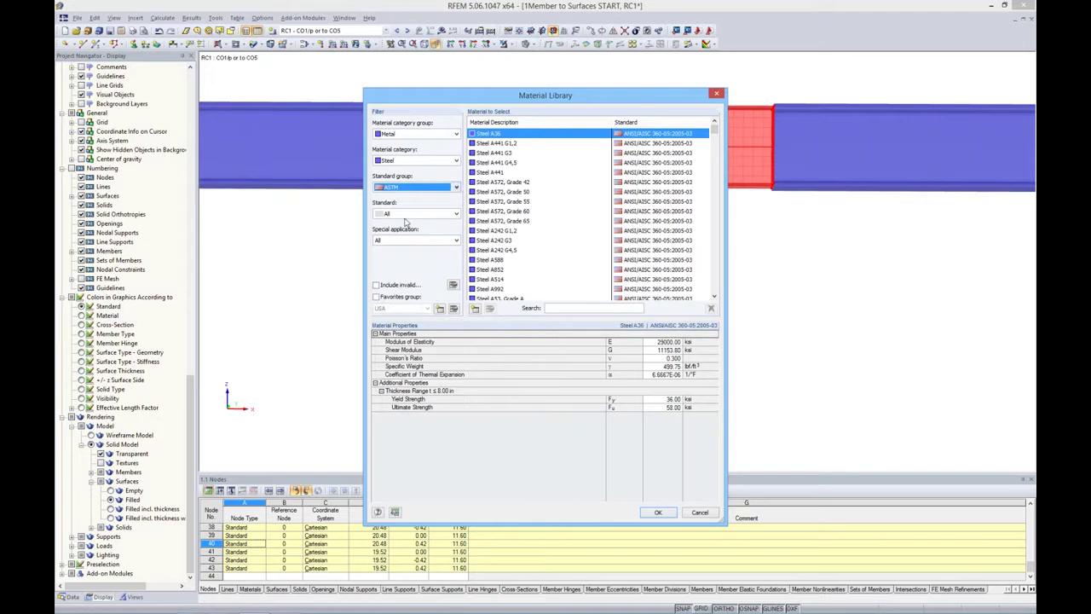
pyautogui.click(375, 297)
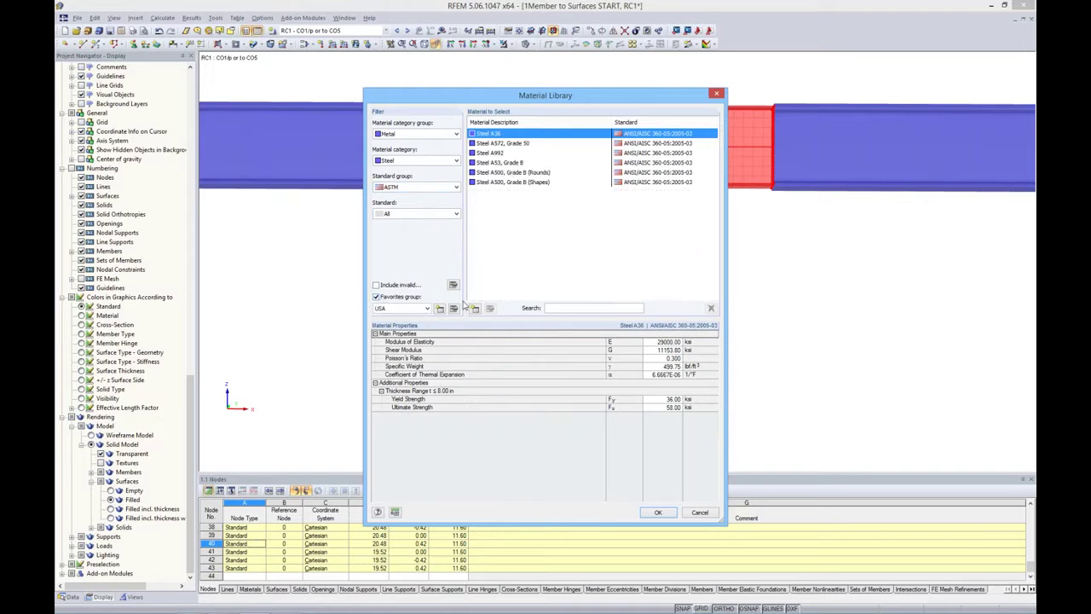
pyautogui.click(497, 153)
pyautogui.click(656, 512)
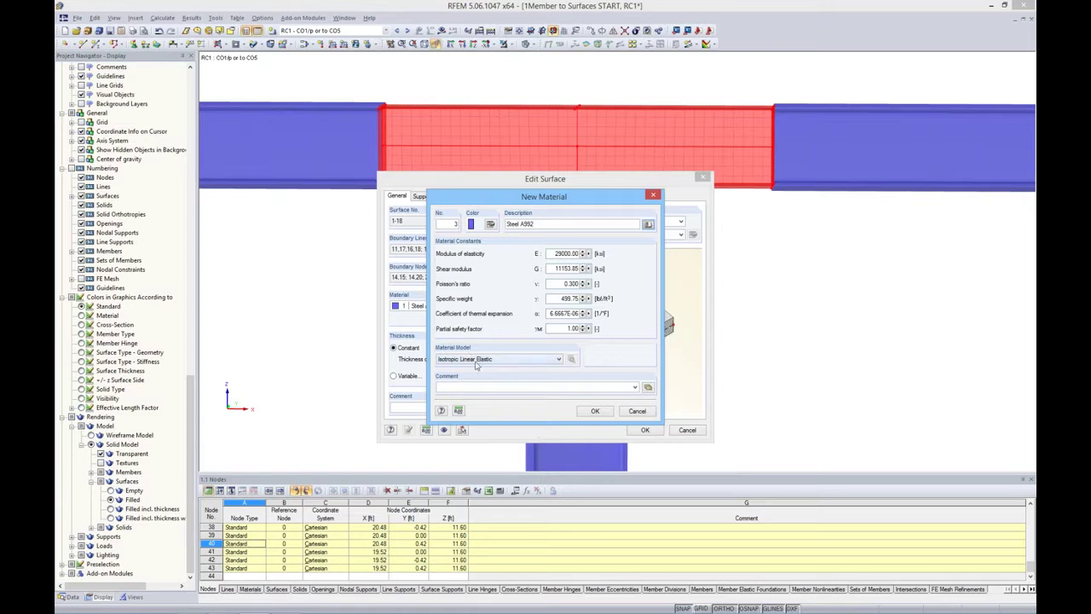
# - Set the new material's model to Isotropic Plastic 2D/3D and assign the material to all joint surfaces
pyautogui.click(490, 362)
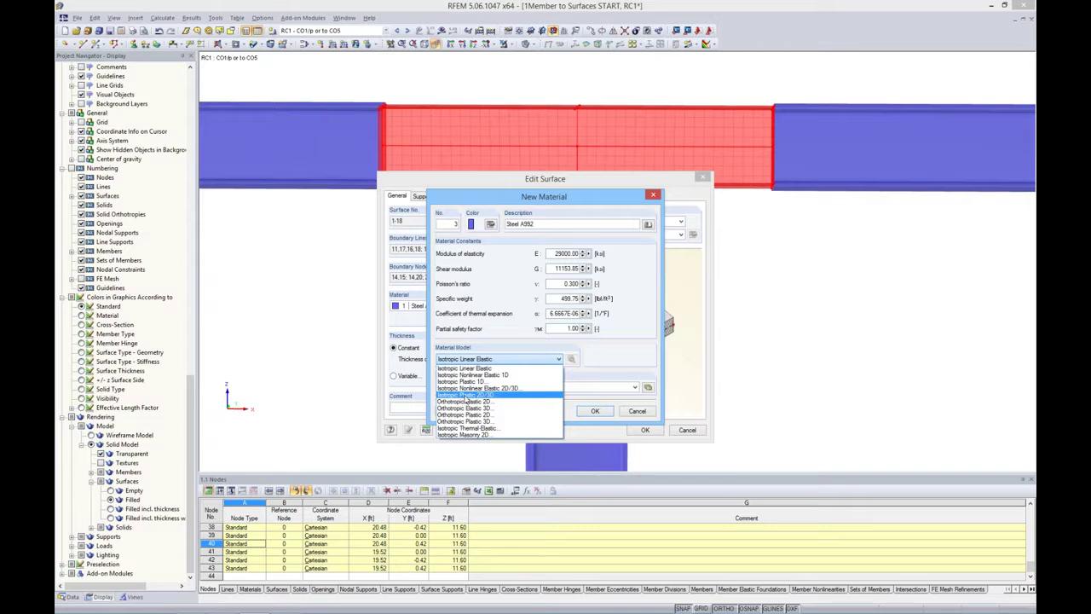
pyautogui.click(465, 395)
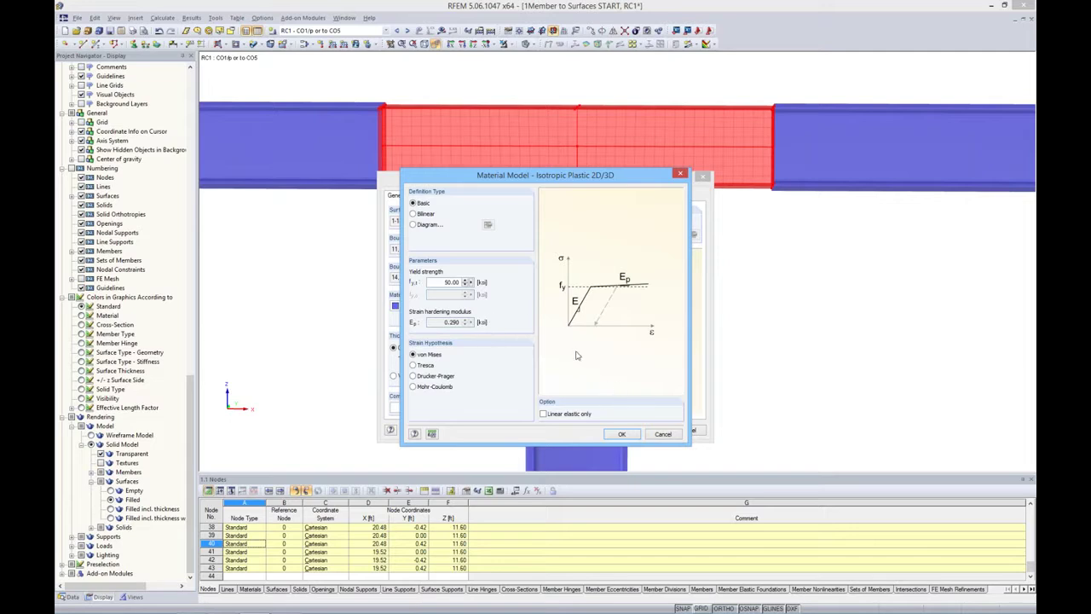
pyautogui.click(622, 435)
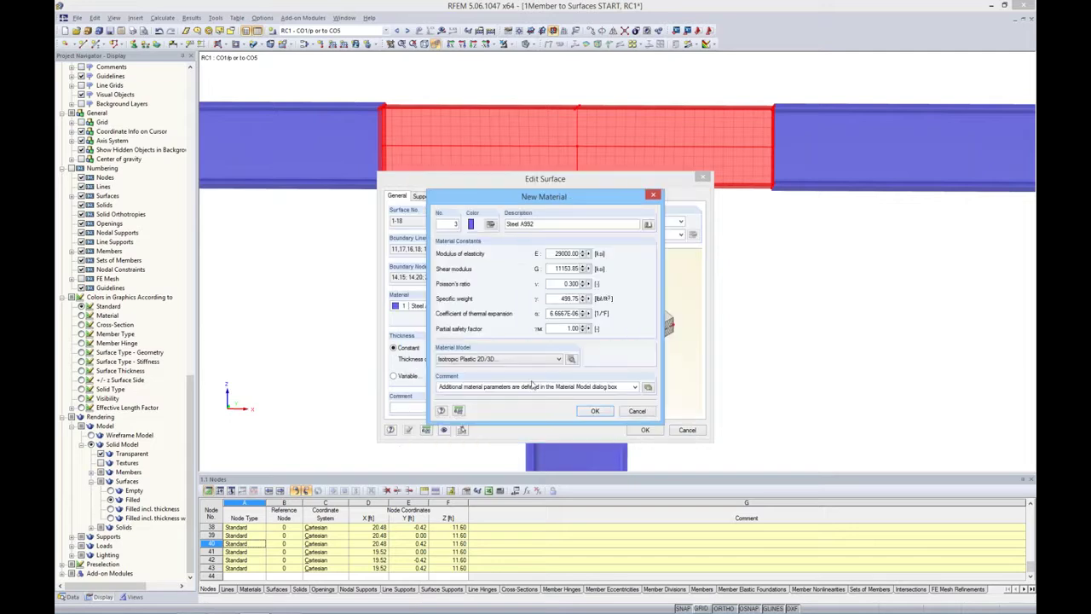
pyautogui.click(594, 412)
pyautogui.click(648, 429)
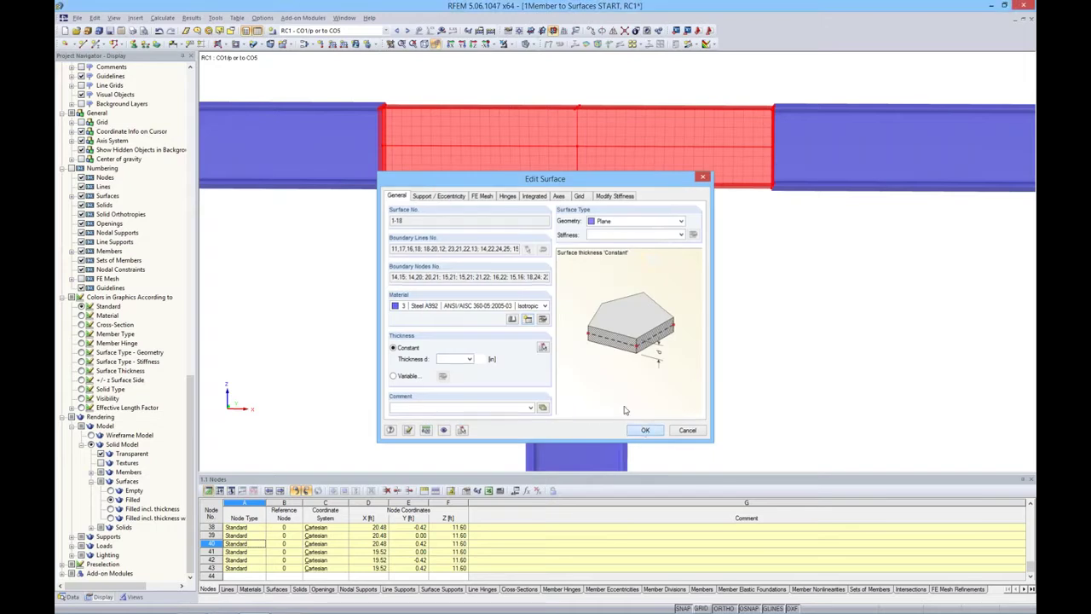
pyautogui.click(745, 301)
# - Check in the materials table which parts of the frame use materials 1 and 3
pyautogui.keyDown('ctrl'); pyautogui.moveTo(745, 301); pyautogui.dragTo(692, 289, button='middle'); pyautogui.keyUp('ctrl')
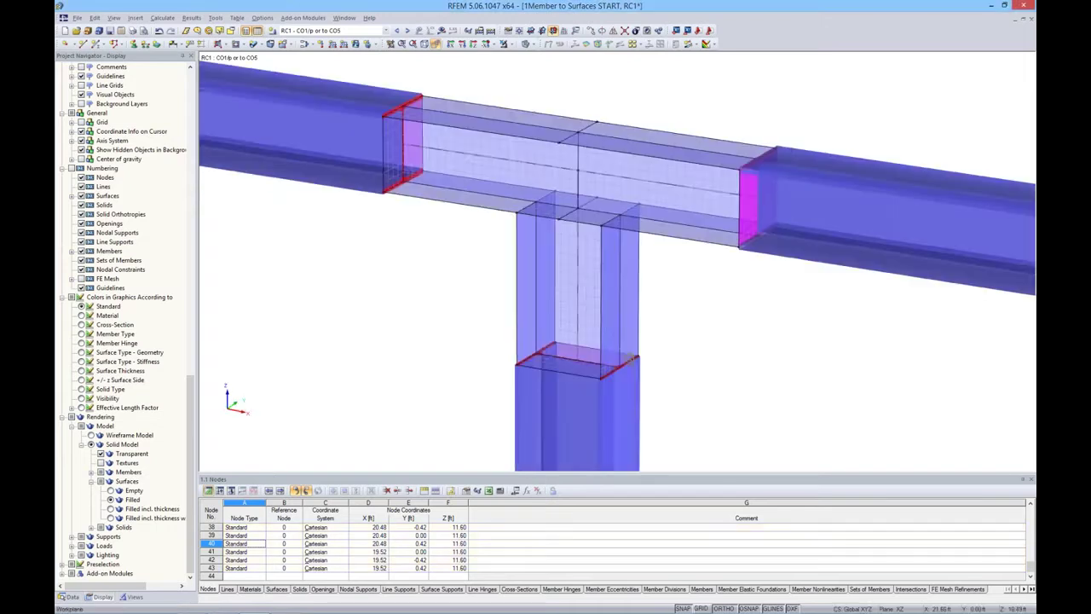
pyautogui.scroll(-5, 689, 288)
pyautogui.scroll(-5, 681, 293)
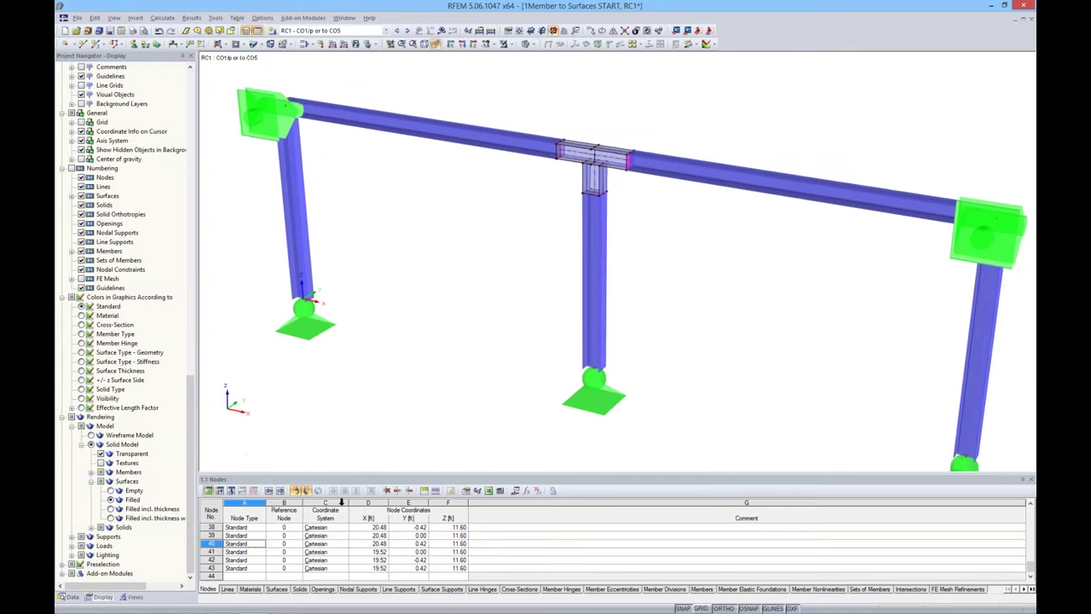
pyautogui.click(250, 590)
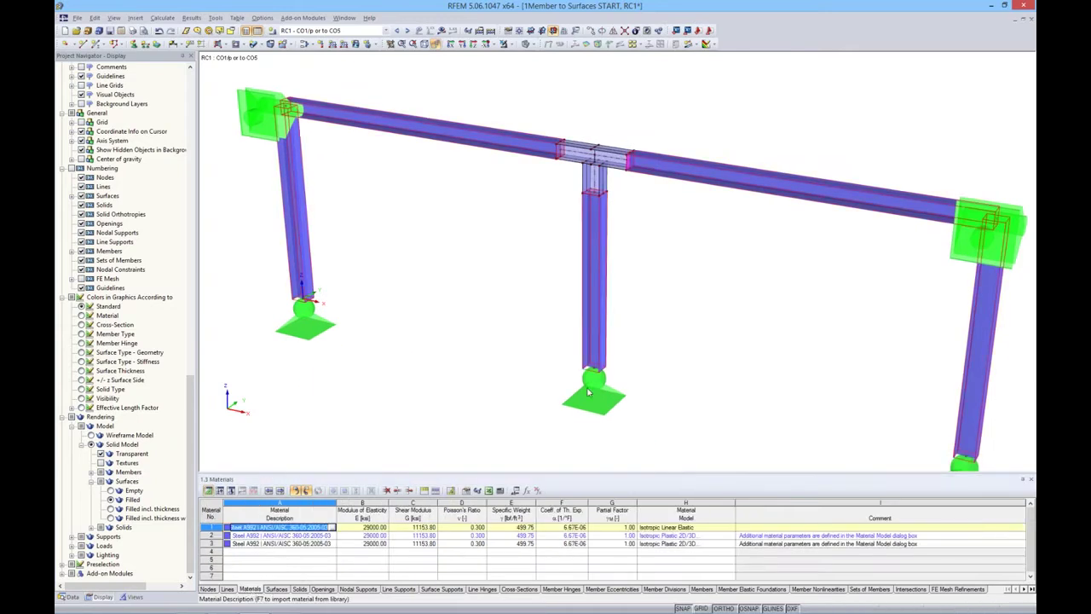
pyautogui.click(281, 544)
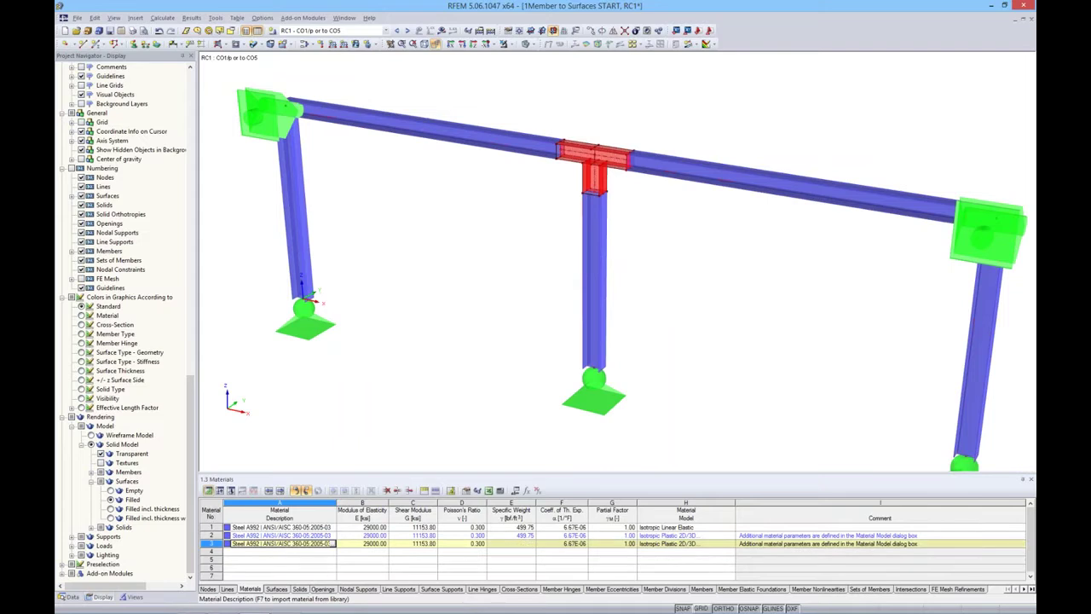
pyautogui.press('Up')
pyautogui.press('Up')
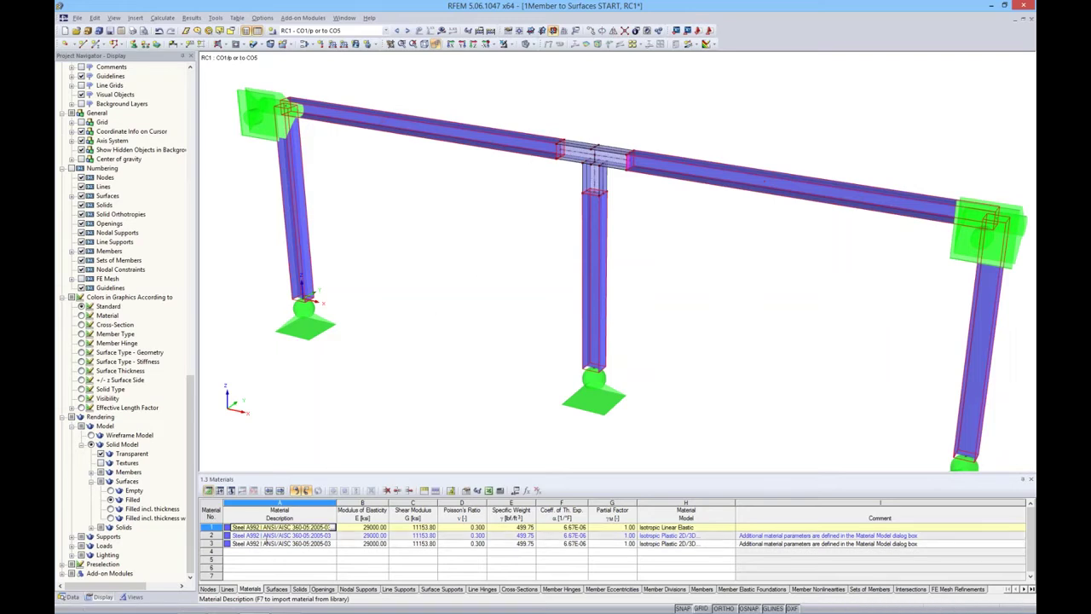
pyautogui.click(283, 543)
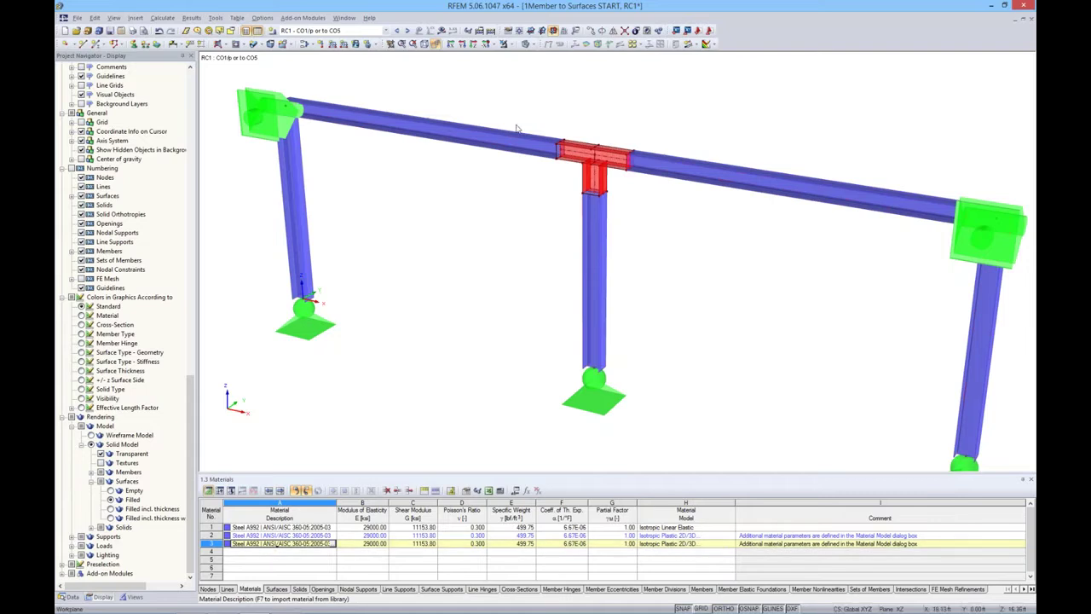
pyautogui.click(666, 230)
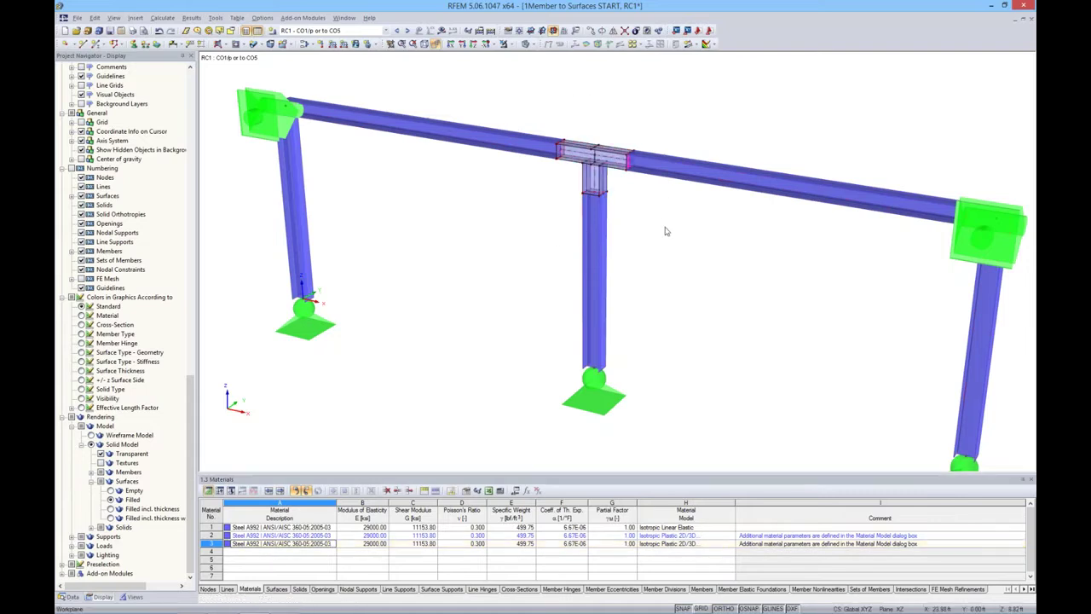
# - Calculate the results of result combination RC1 with the plastic joint material
pyautogui.moveTo(667, 223); pyautogui.dragTo(599, 204, button='middle')
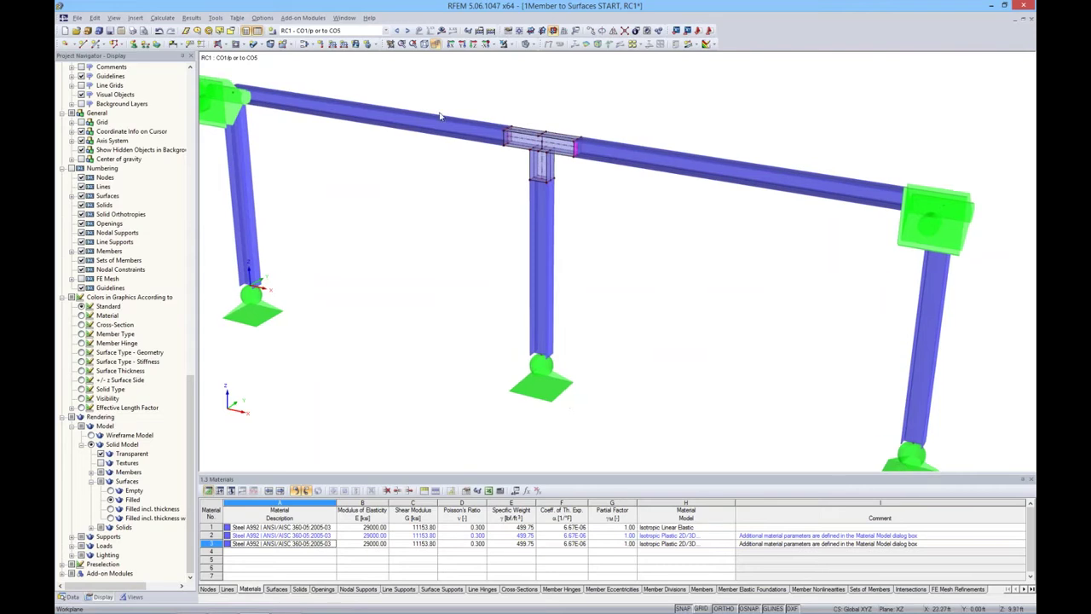
pyautogui.click(386, 31)
pyautogui.click(341, 90)
pyautogui.click(441, 30)
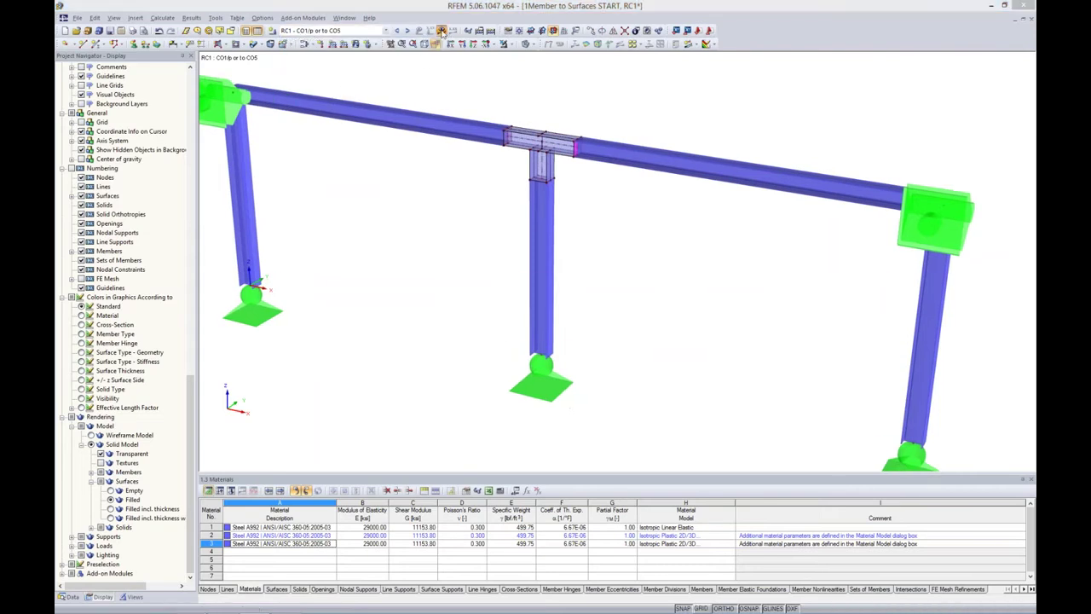
pyautogui.click(526, 333)
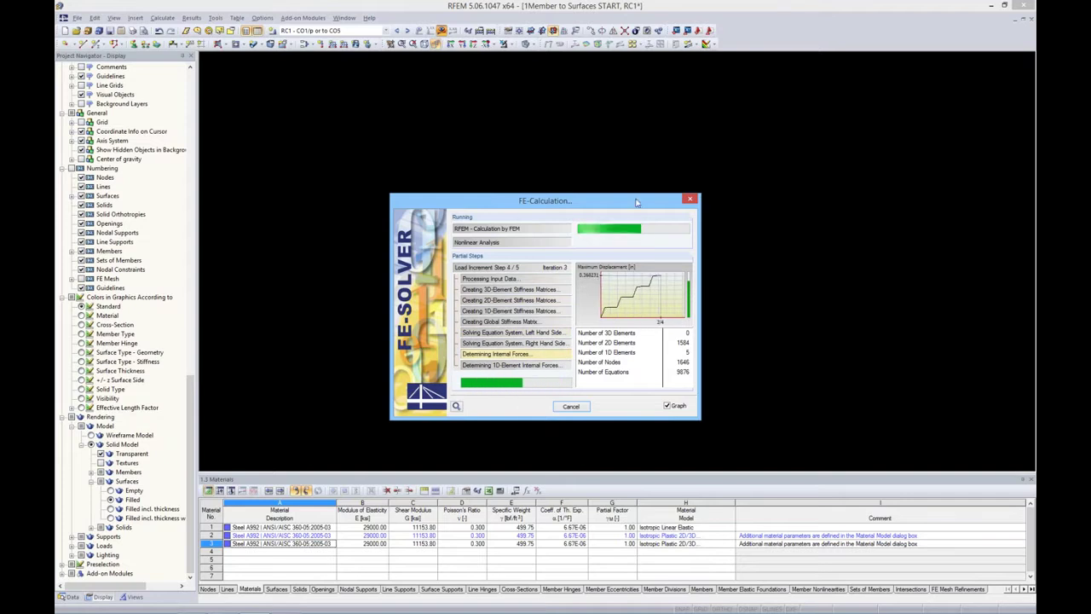
pyautogui.moveTo(636, 202); pyautogui.dragTo(615, 195)
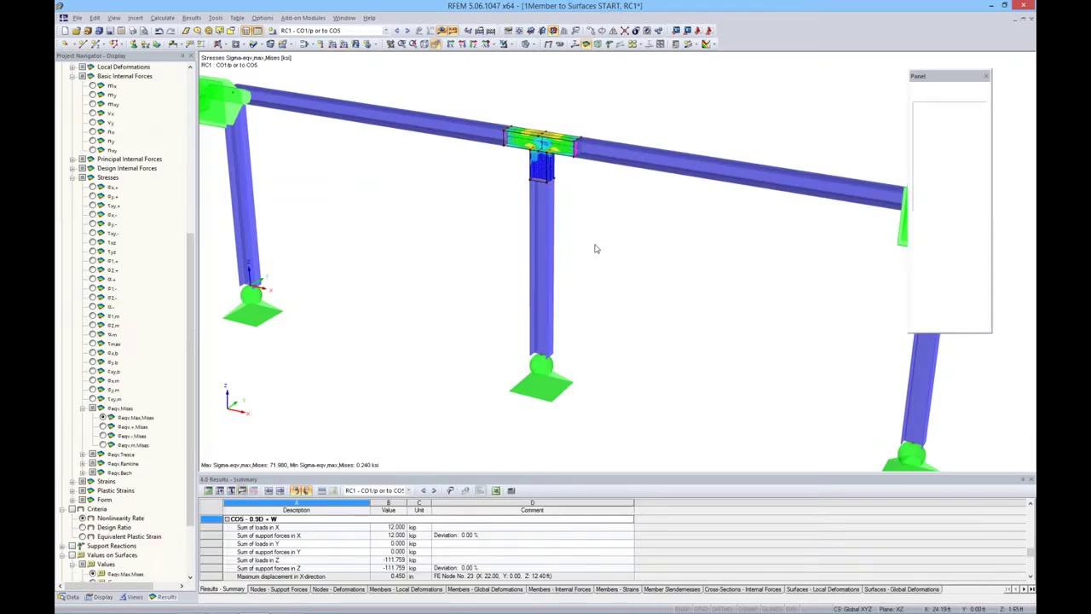
# - Examine the maximum von Mises stresses where the column flanges meet the beam's lower flange
pyautogui.scroll(5, 548, 189)
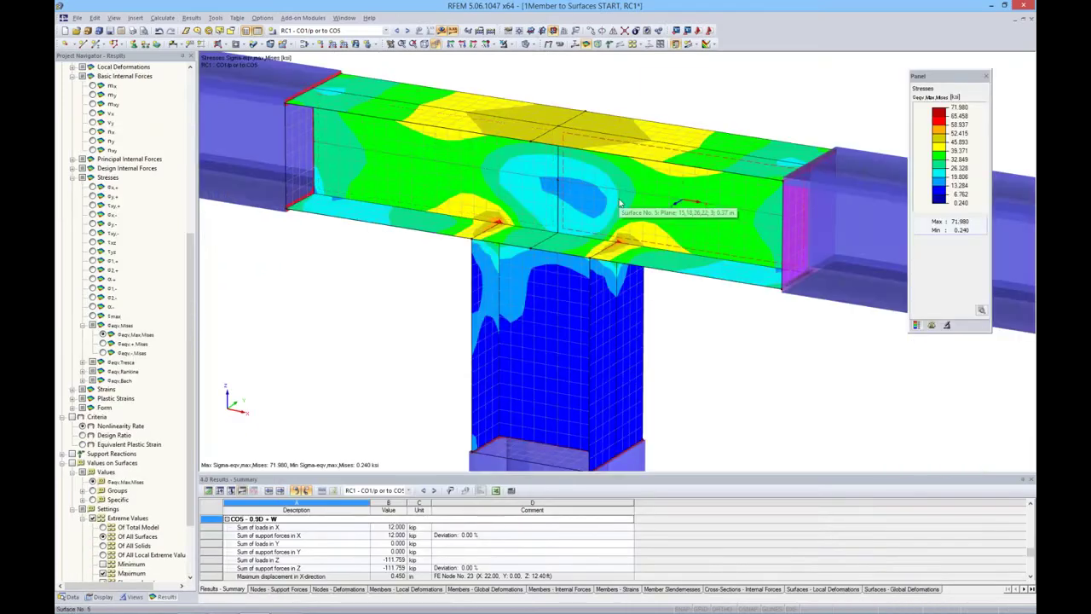
pyautogui.scroll(2, 552, 194)
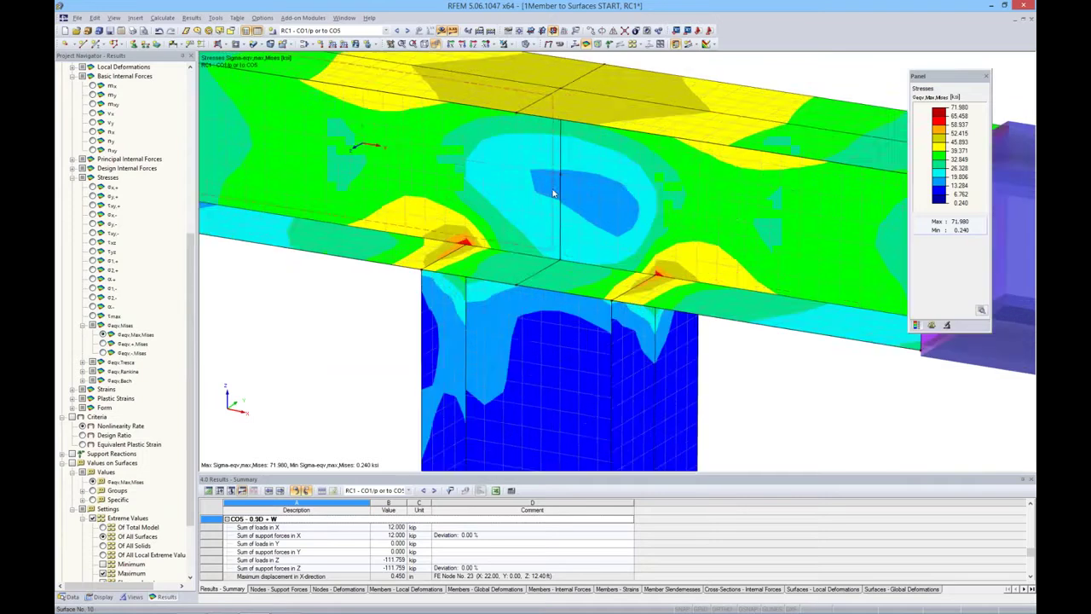
pyautogui.scroll(2, 552, 193)
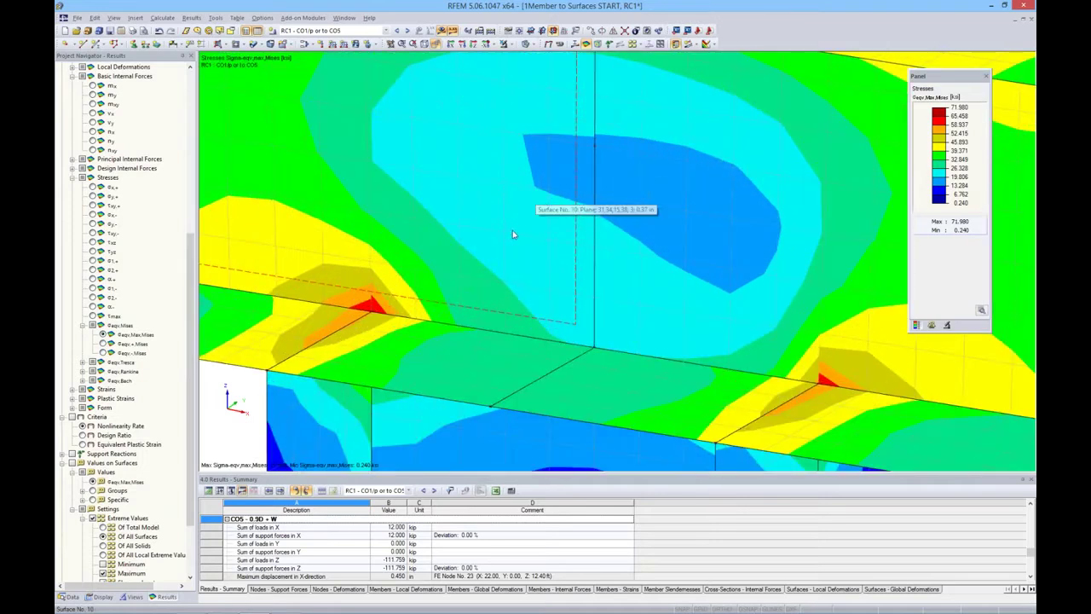
# - Set the surface result distribution to Constant on Elements and examine the von Mises stresses around the beam's lower flange
pyautogui.scroll(-3, 513, 233)
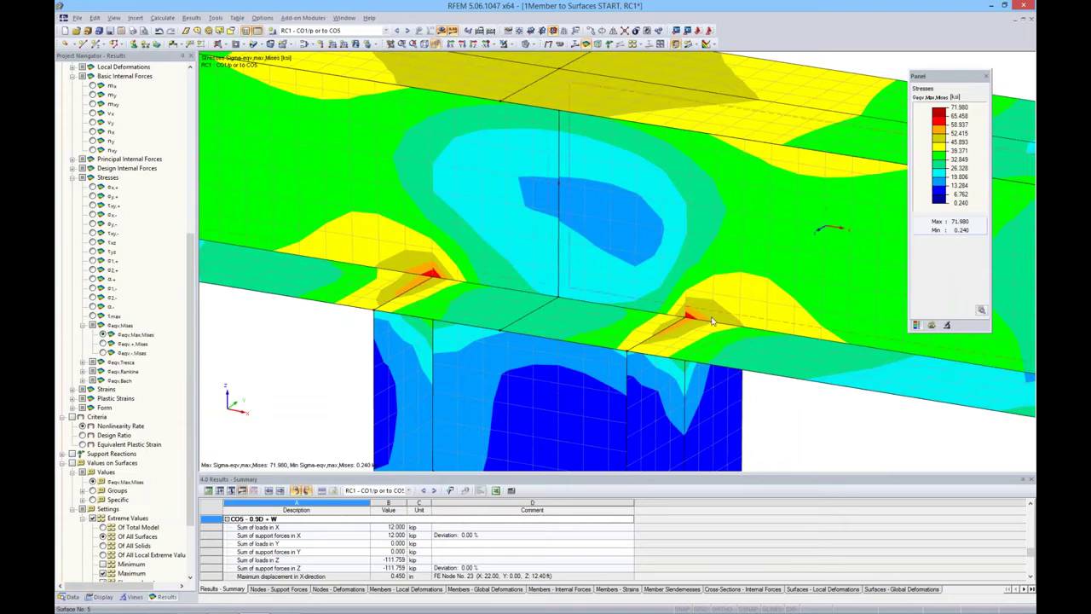
pyautogui.click(102, 597)
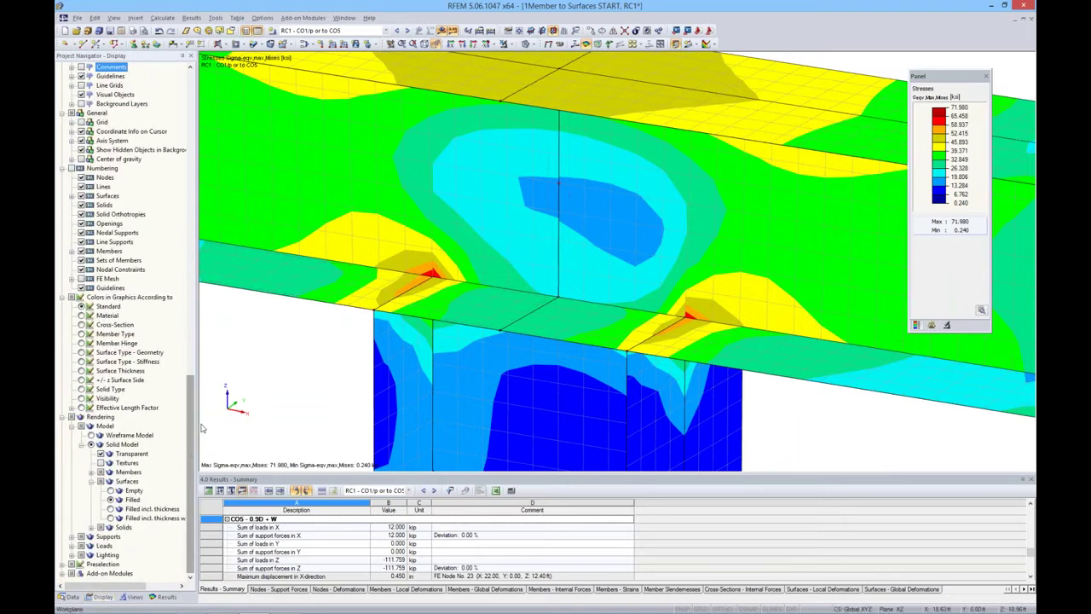
pyautogui.moveTo(188, 494); pyautogui.dragTo(187, 327)
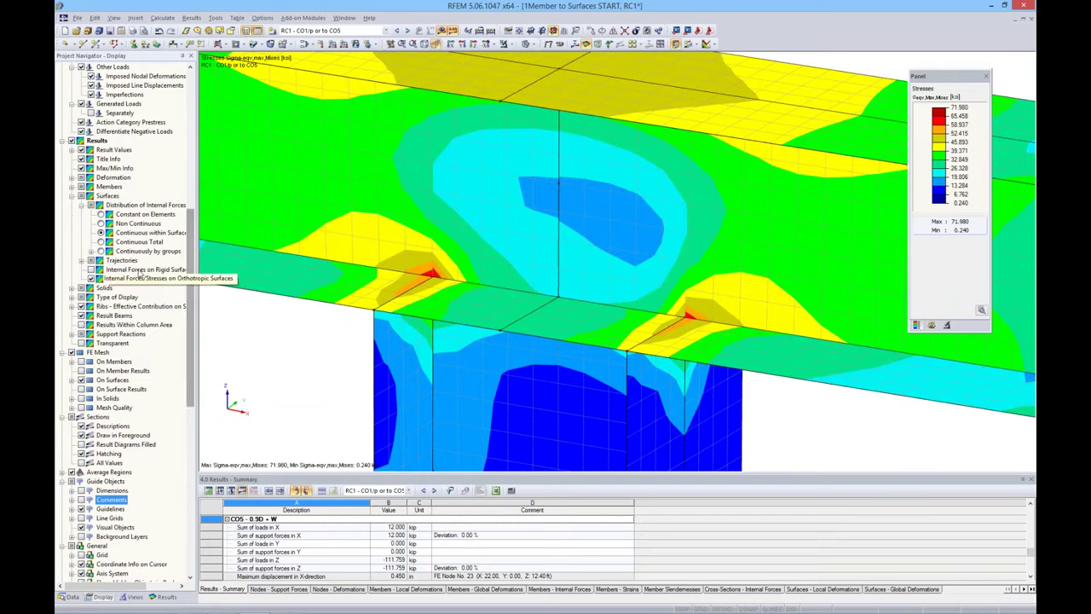
pyautogui.click(100, 215)
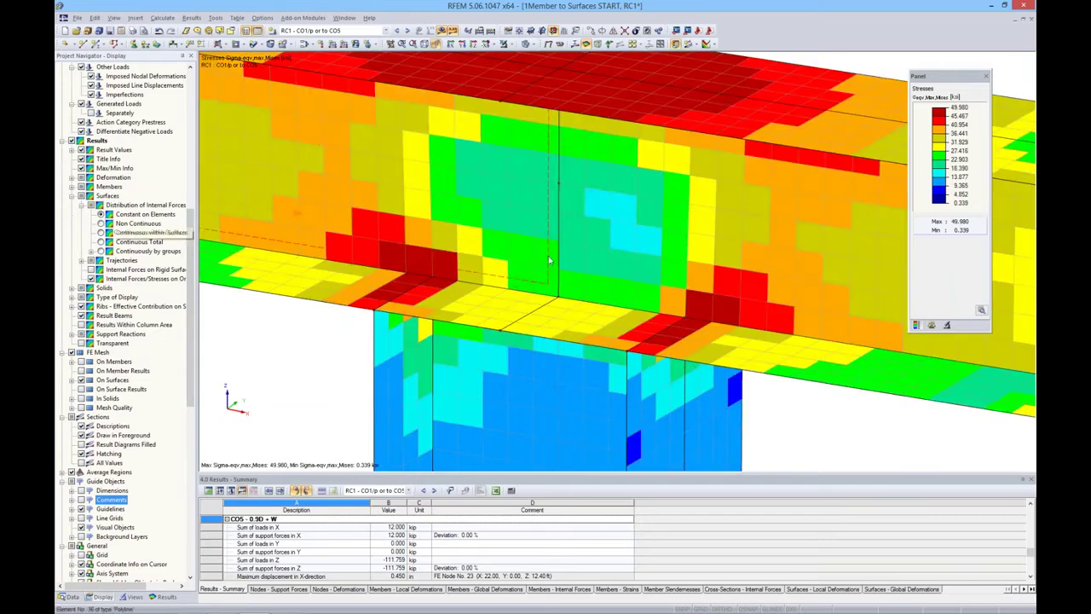
pyautogui.scroll(-2, 550, 260)
pyautogui.scroll(5, 647, 324)
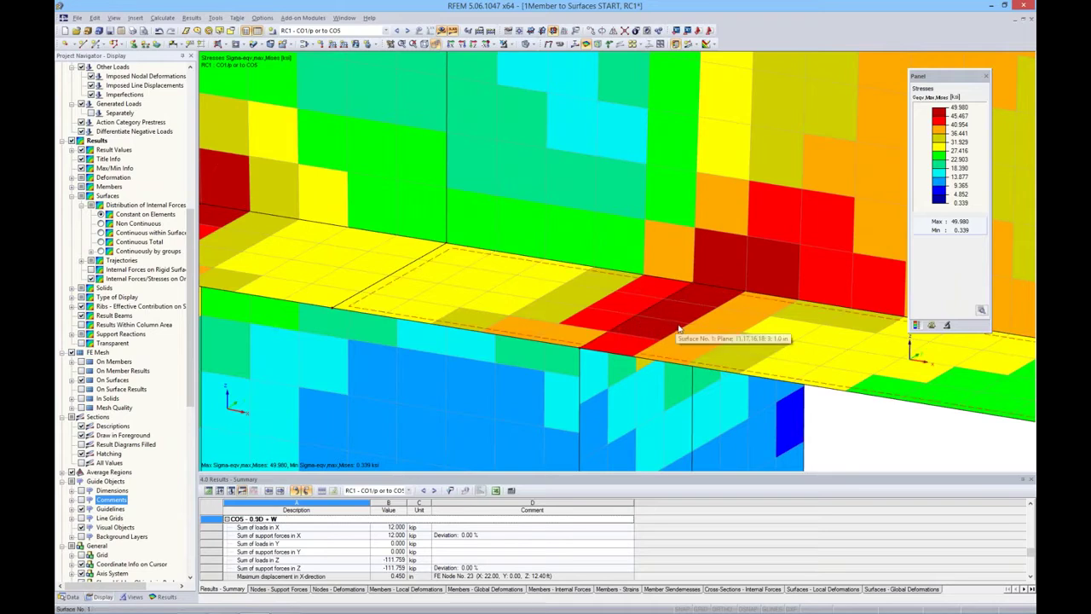
pyautogui.scroll(-5, 656, 325)
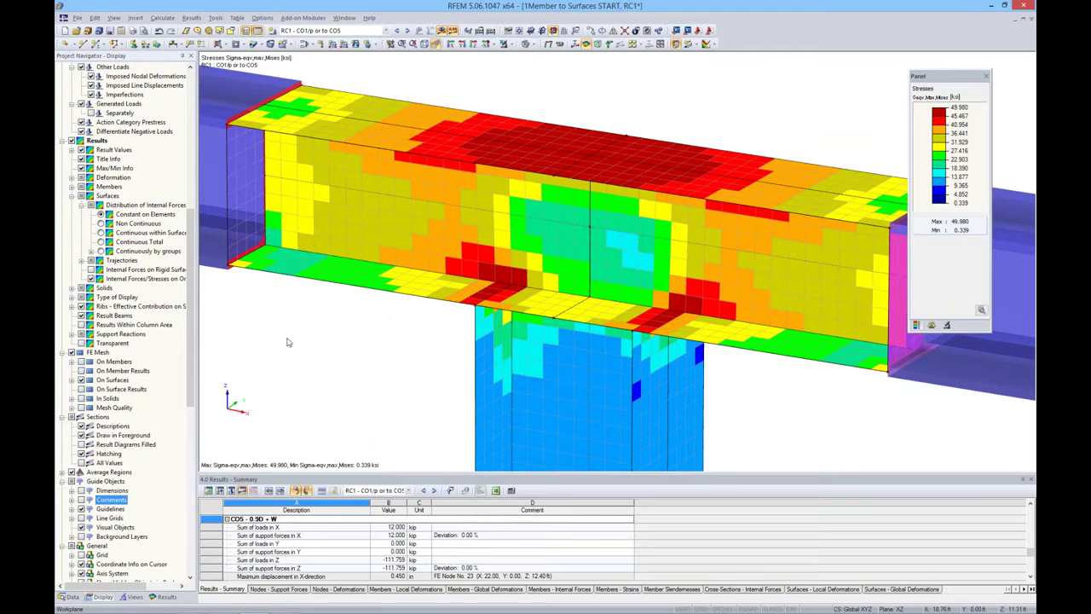
# - Display the Nonlinearity Rate criterion on the joint surfaces and view it in the context of the whole frame
pyautogui.click(163, 596)
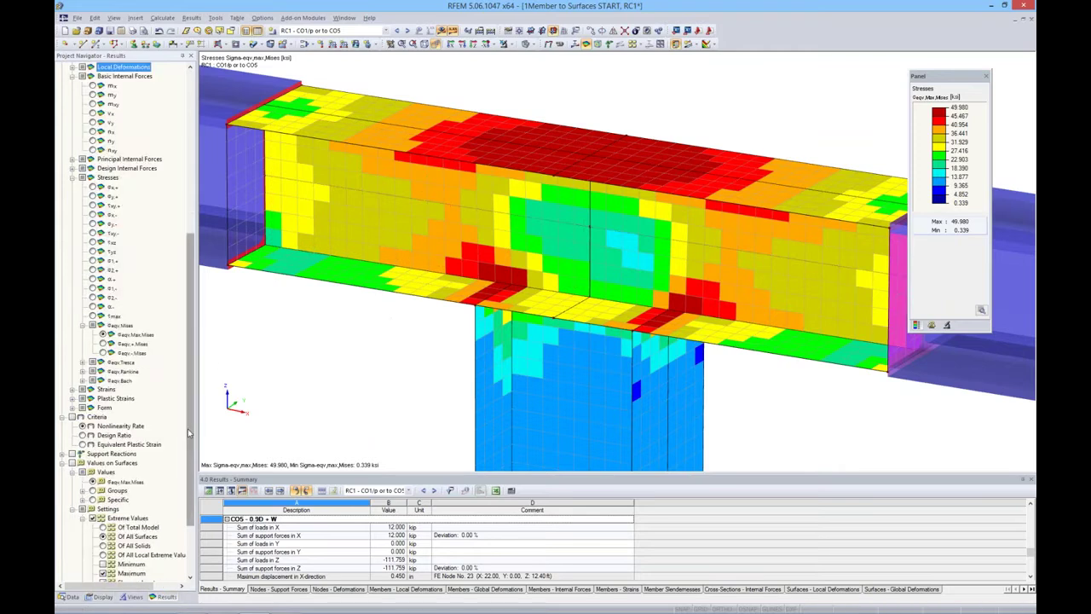
pyautogui.moveTo(189, 433); pyautogui.dragTo(184, 576)
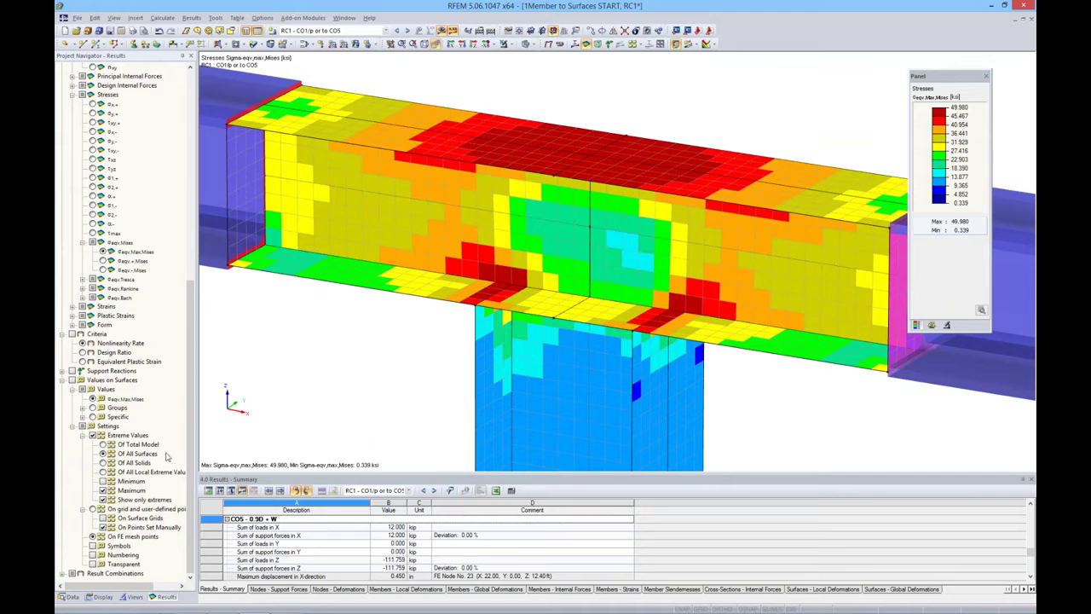
pyautogui.click(73, 334)
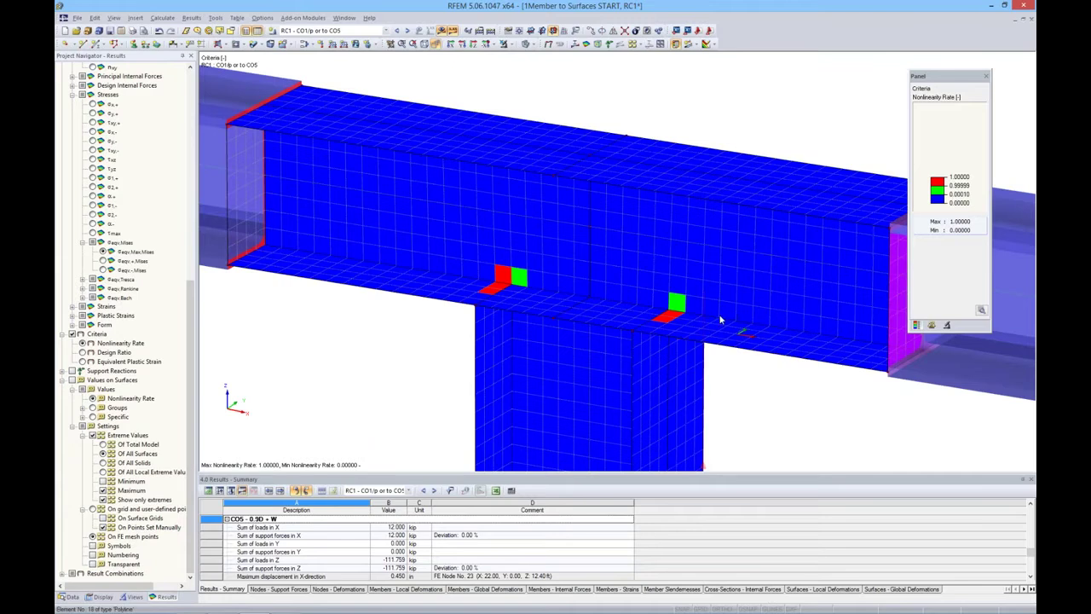
pyautogui.scroll(-2, 710, 318)
pyautogui.scroll(-3, 607, 251)
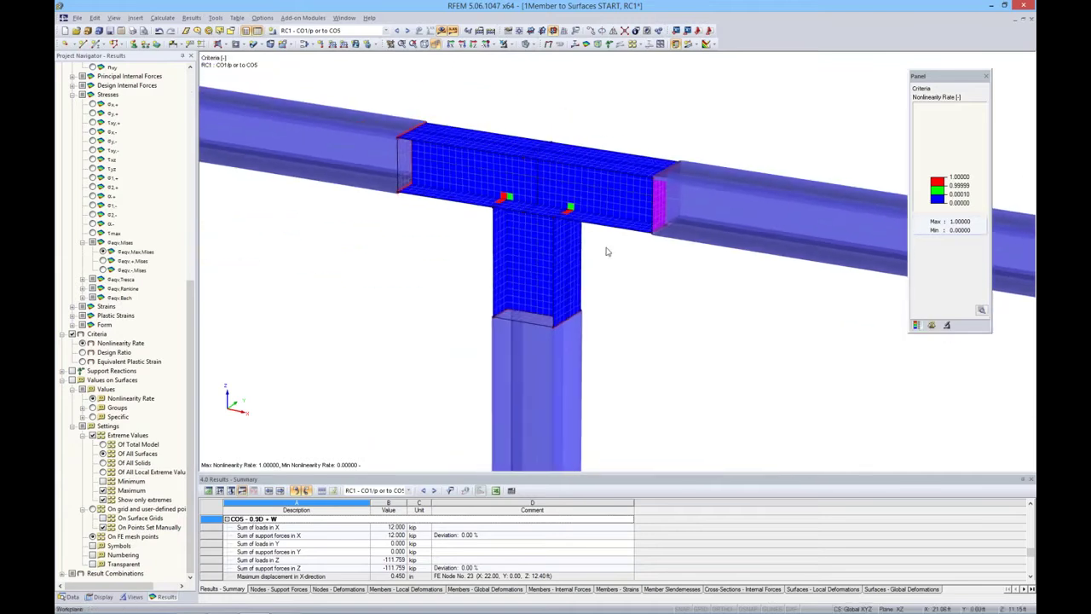
pyautogui.scroll(-5, 633, 259)
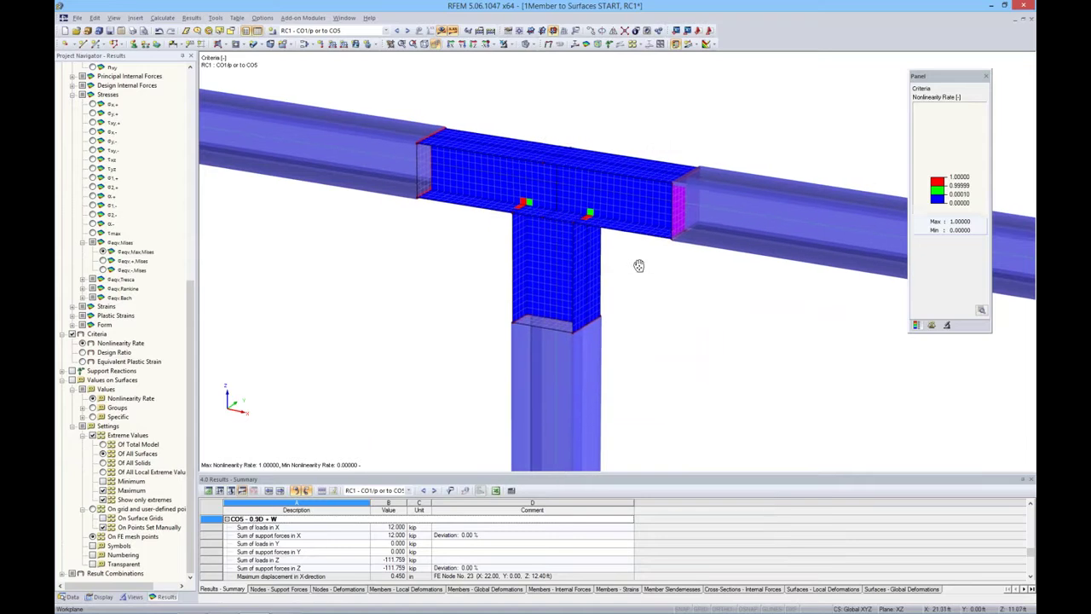
pyautogui.scroll(5, 605, 300)
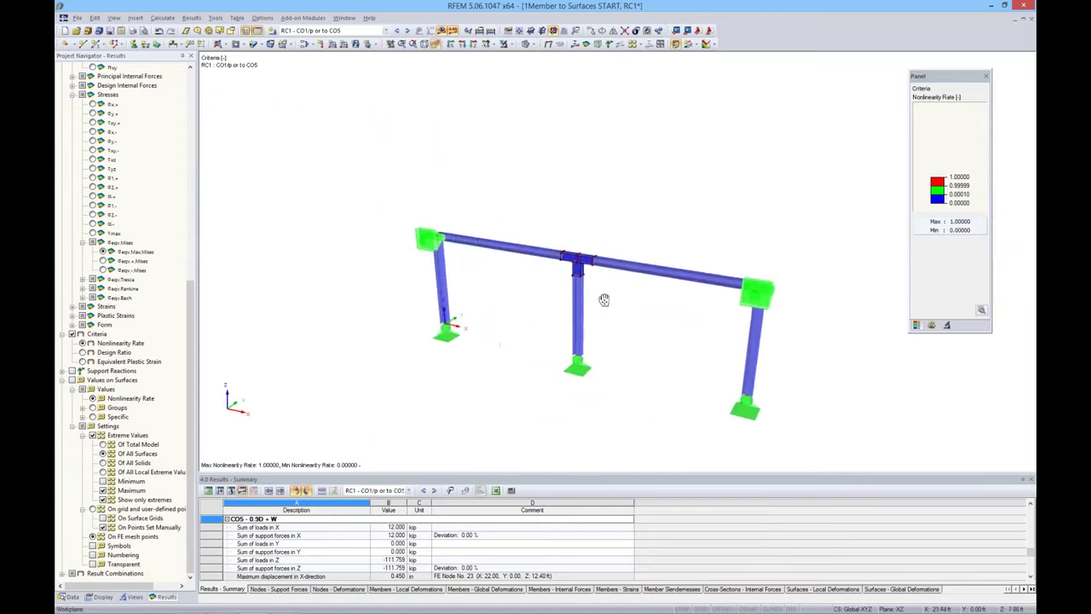
pyautogui.moveTo(607, 300); pyautogui.dragTo(608, 249, button='middle')
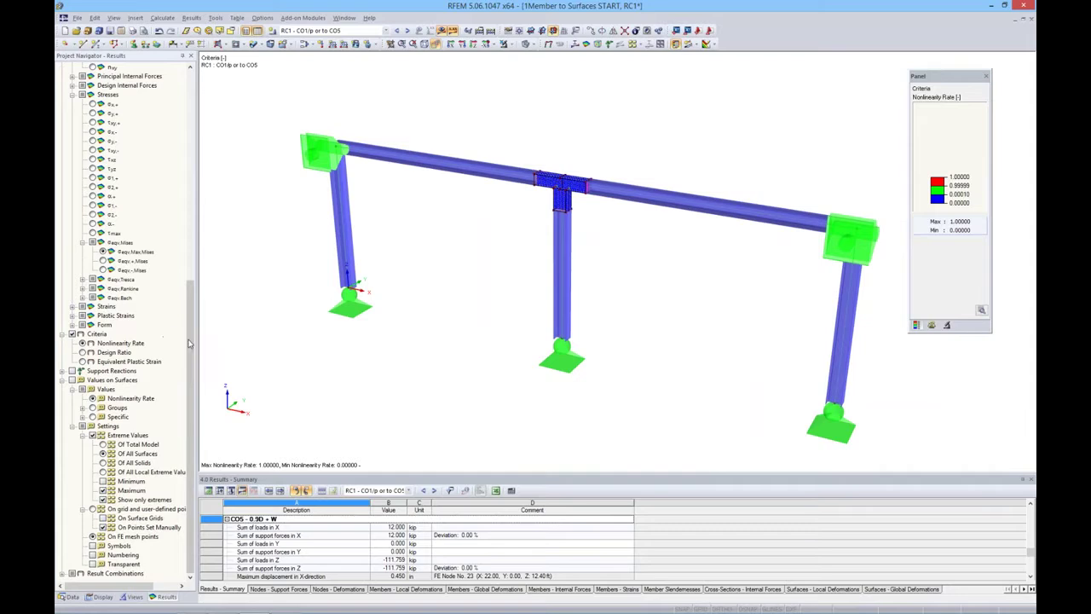
# - Switch to the 2Continuous Beam model and expand its data tree
pyautogui.click(71, 596)
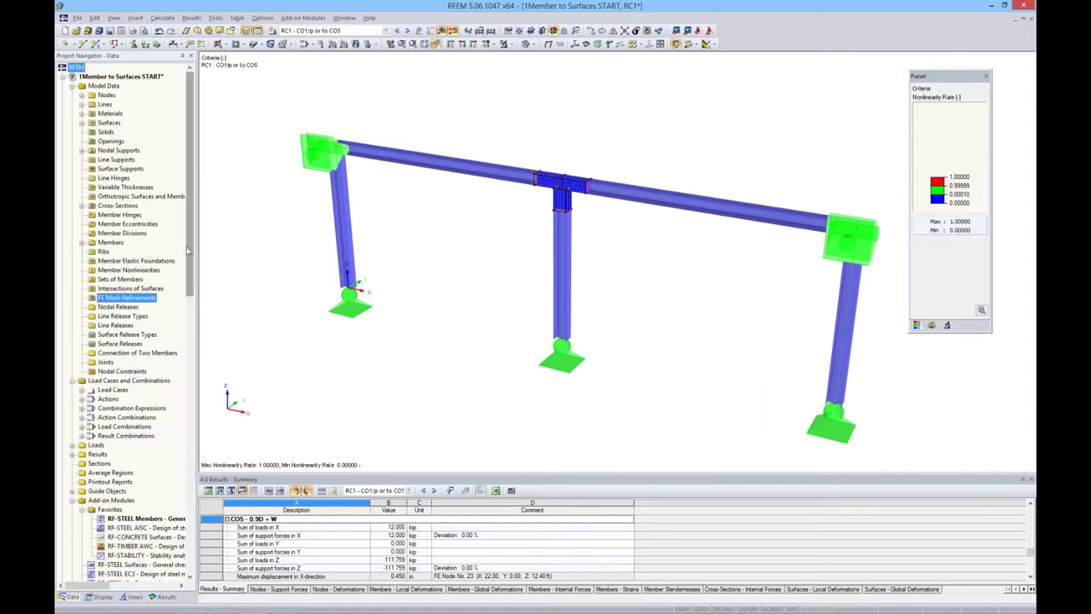
pyautogui.click(62, 77)
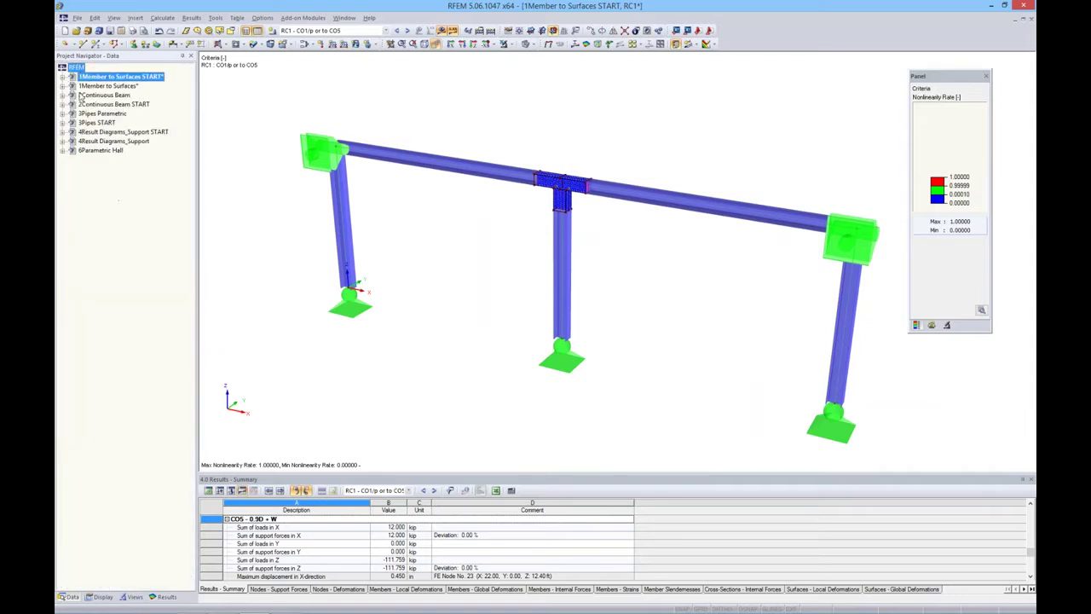
pyautogui.doubleClick(98, 95)
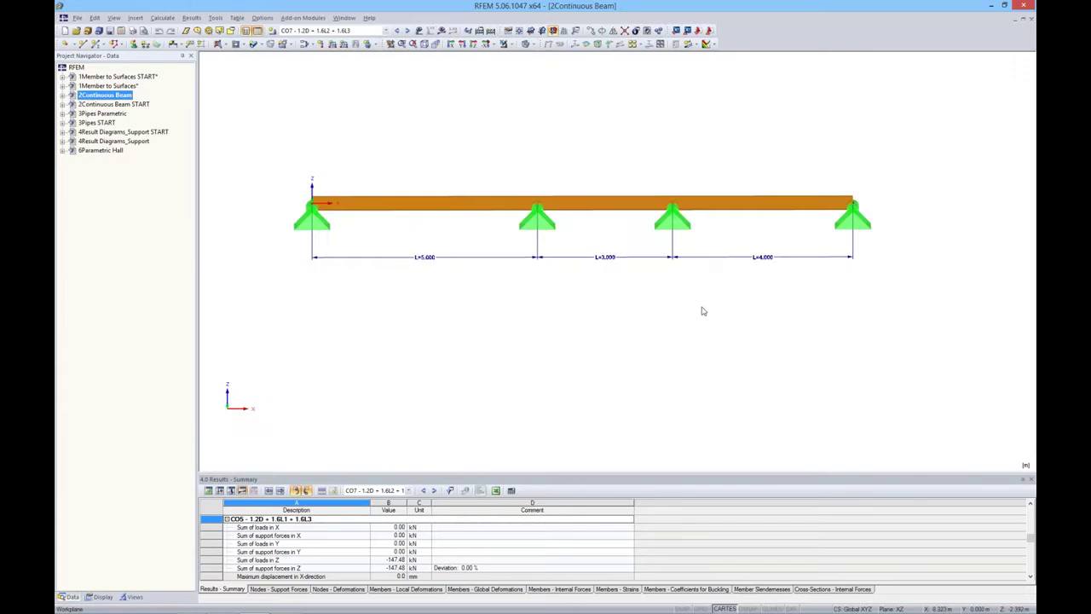
pyautogui.moveTo(723, 309); pyautogui.dragTo(721, 314, button='middle')
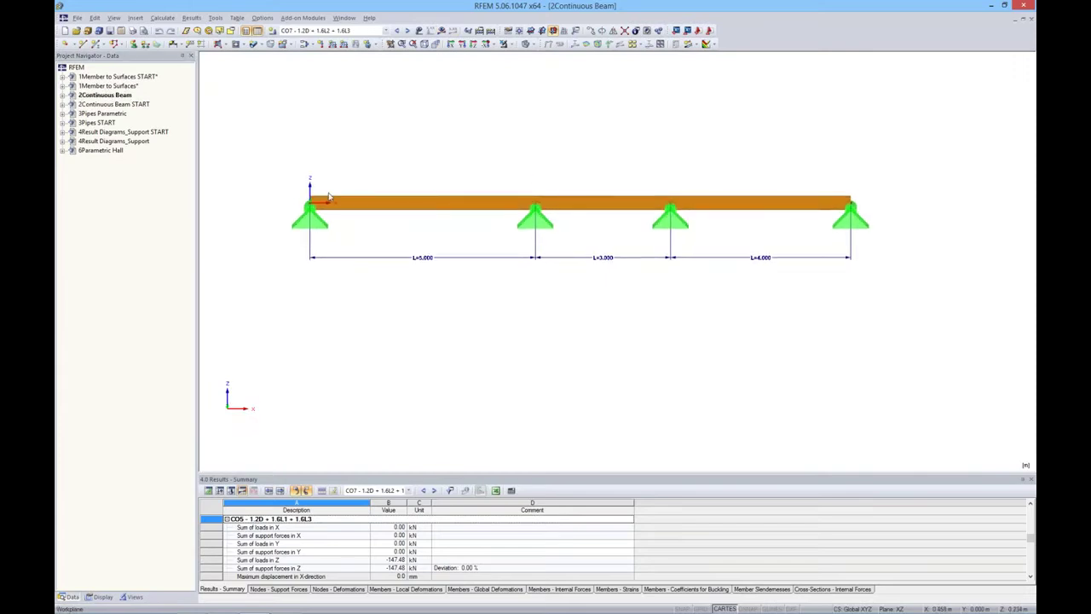
pyautogui.moveTo(785, 317); pyautogui.dragTo(738, 316, button='middle')
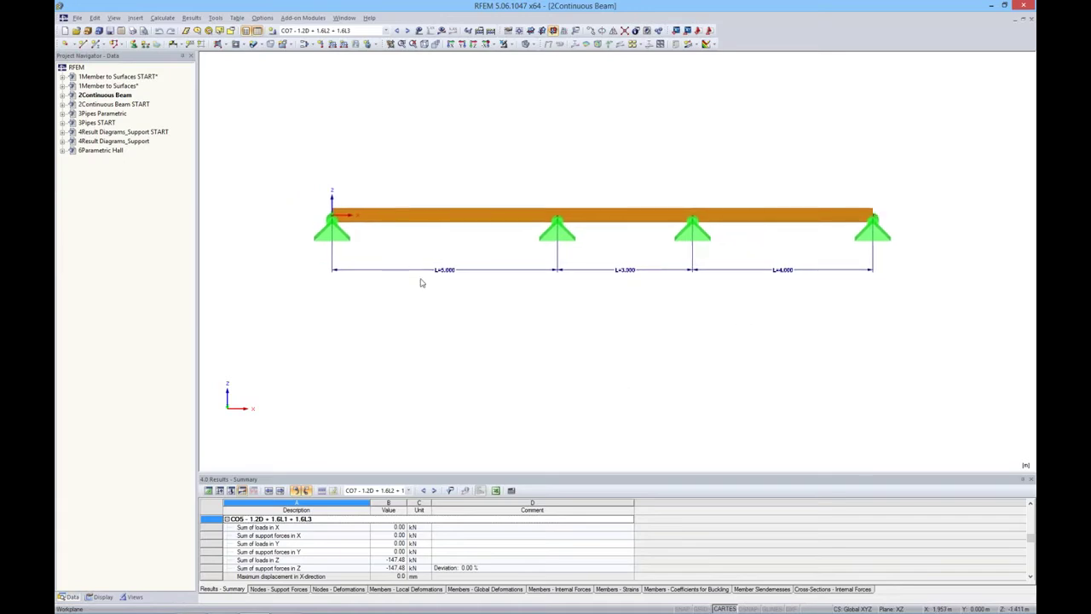
pyautogui.moveTo(486, 302); pyautogui.dragTo(460, 264, button='middle')
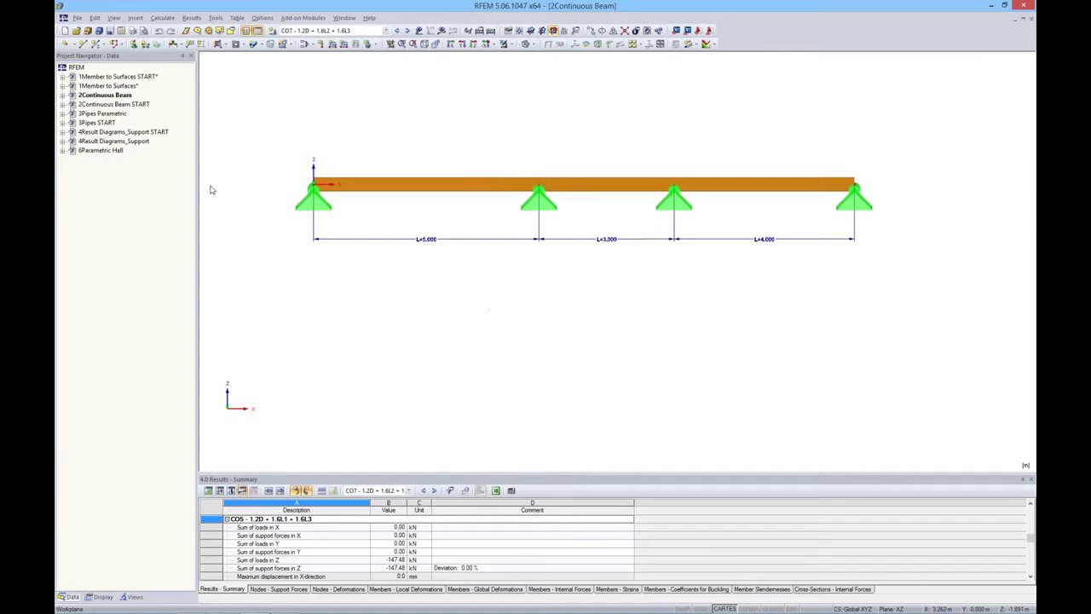
pyautogui.click(62, 95)
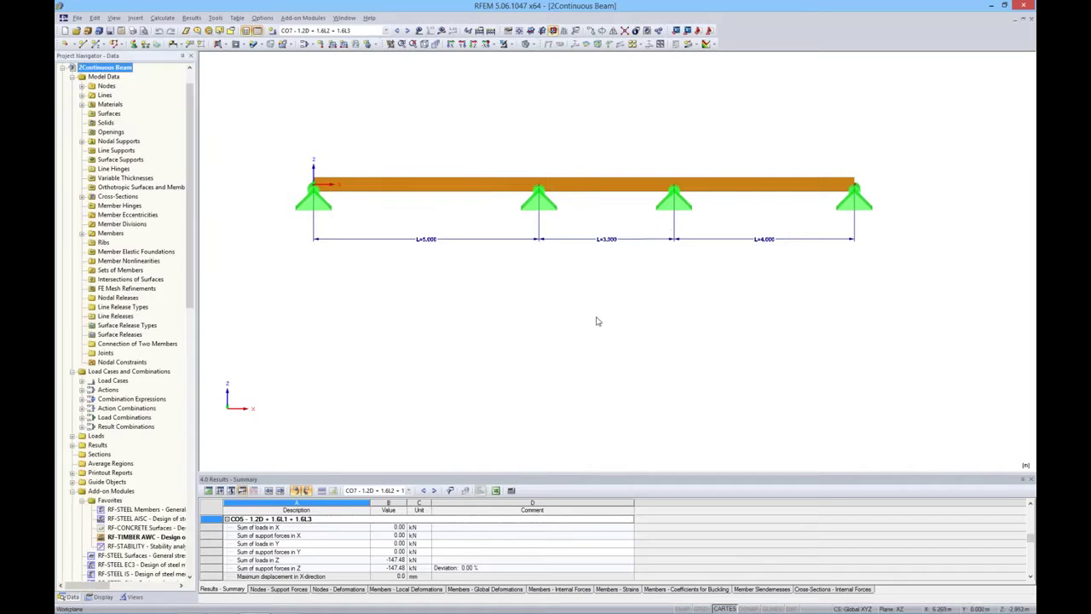
# - Open the beam model's parameter list and place it below the beam so both can be seen
pyautogui.click(96, 19)
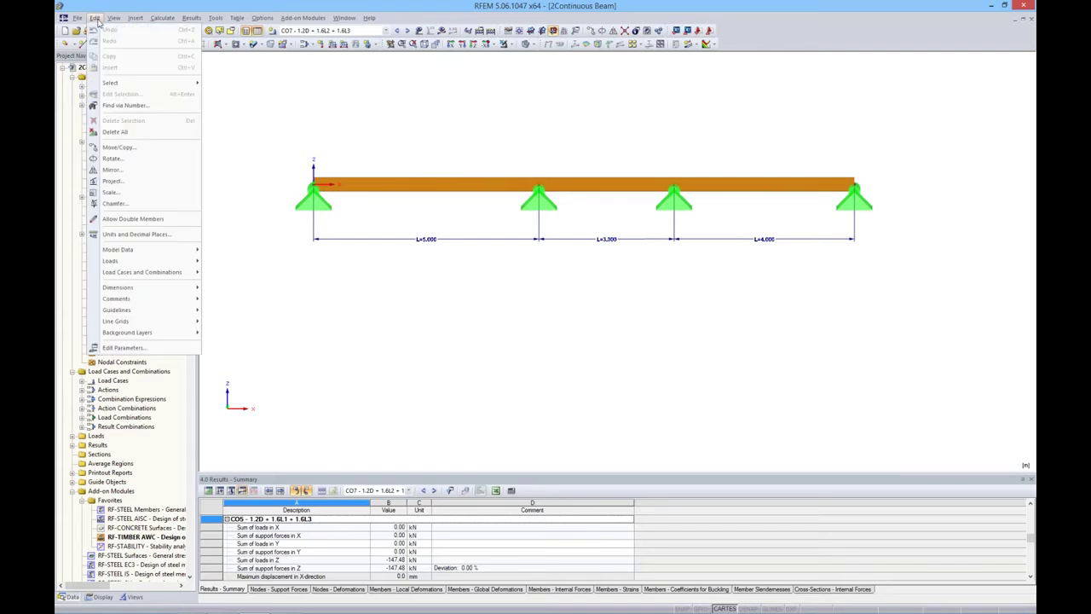
pyautogui.click(124, 347)
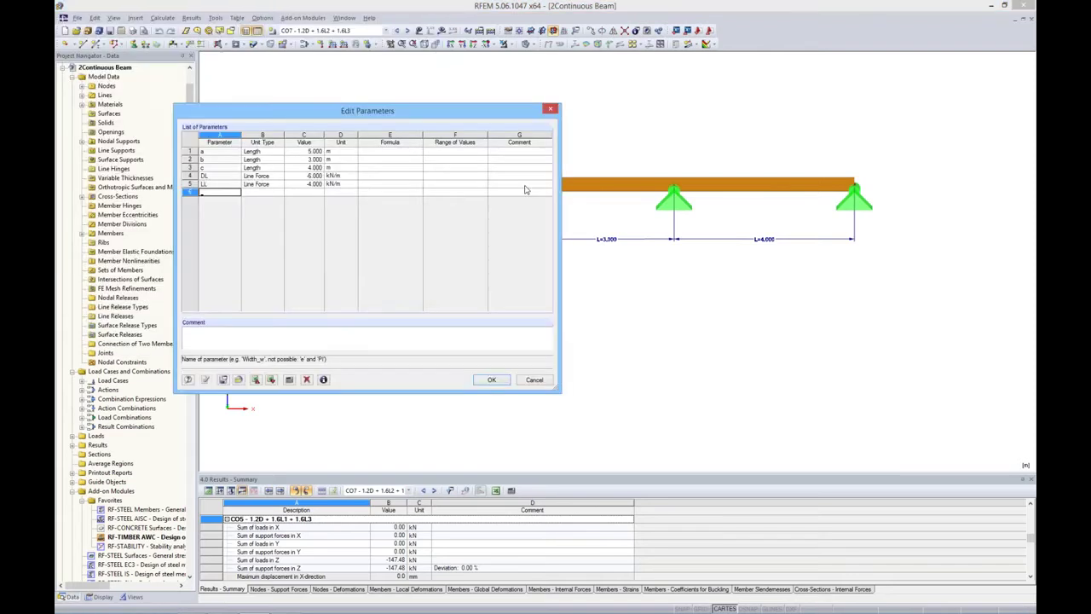
pyautogui.moveTo(458, 112); pyautogui.dragTo(622, 298)
pyautogui.moveTo(401, 136); pyautogui.dragTo(379, 80, button='middle')
pyautogui.moveTo(517, 310); pyautogui.dragTo(563, 266)
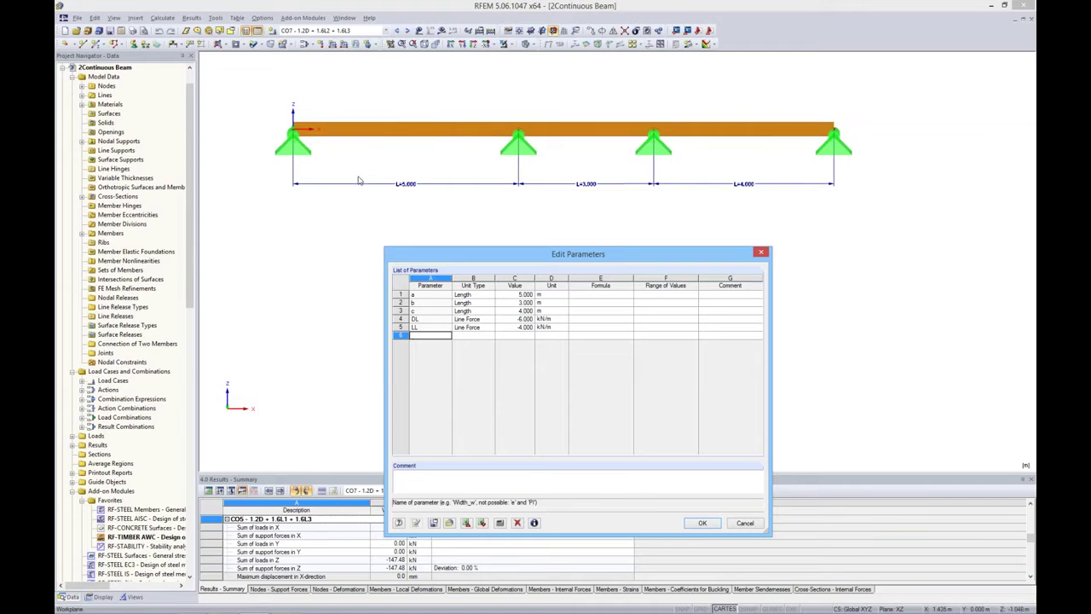
# - Look through the unit types available for parameter a without changing its type
pyautogui.click(474, 295)
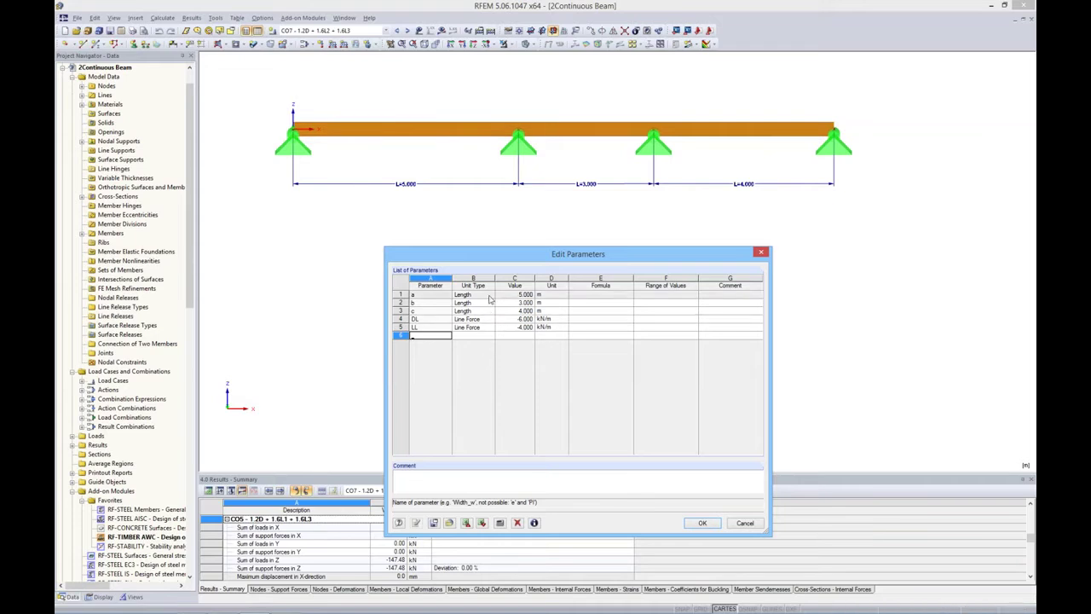
pyautogui.click(490, 295)
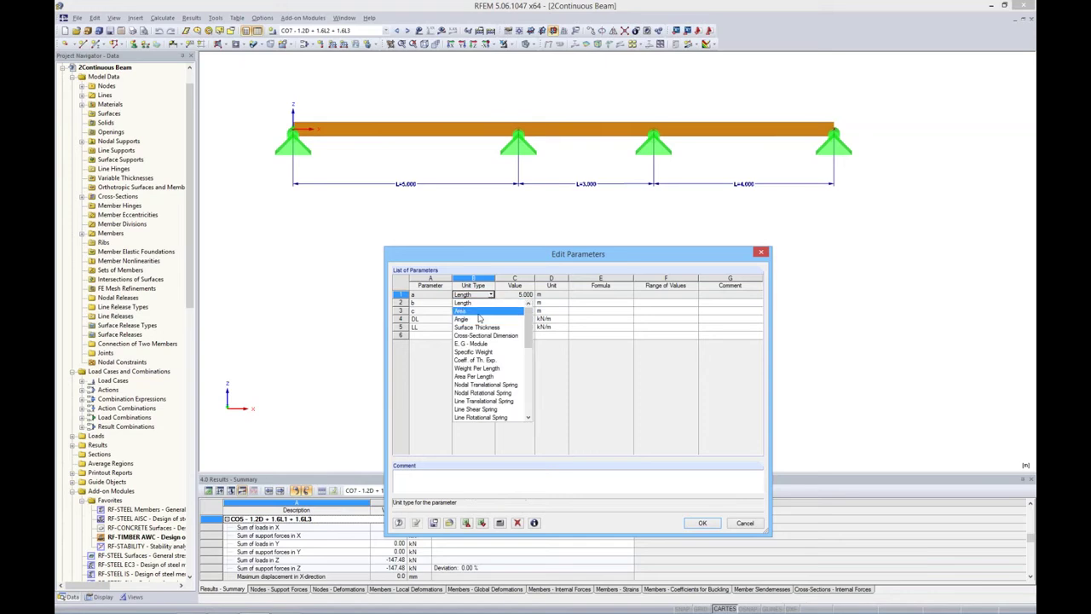
pyautogui.moveTo(527, 320); pyautogui.dragTo(517, 389)
pyautogui.press('Escape')
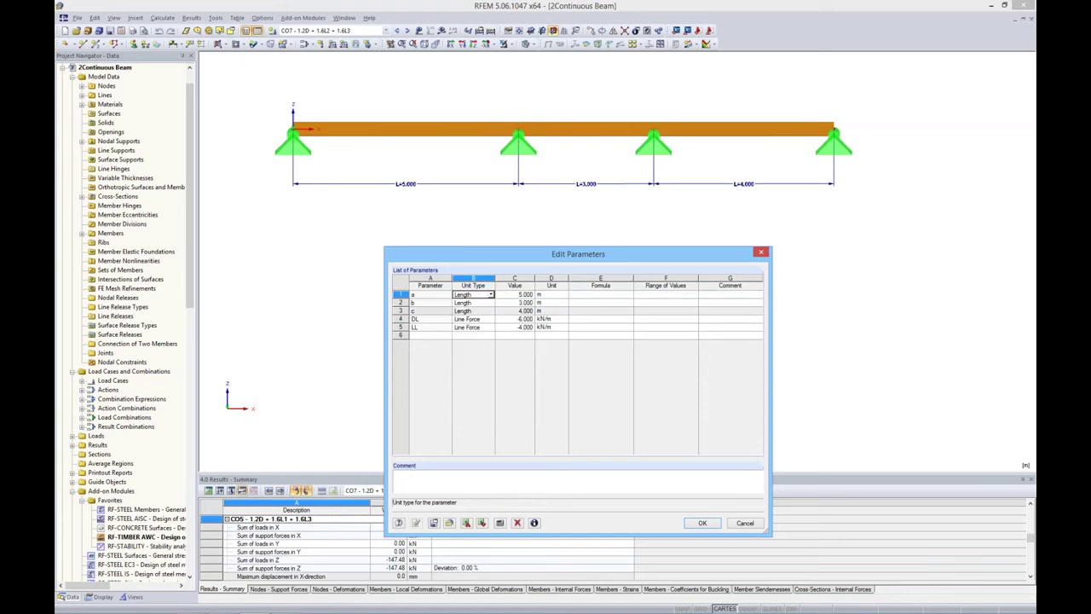
# - Set the span parameters a to 2 m, b to 5 m and c to 3 m, and apply them to the beam
pyautogui.press('Tab')
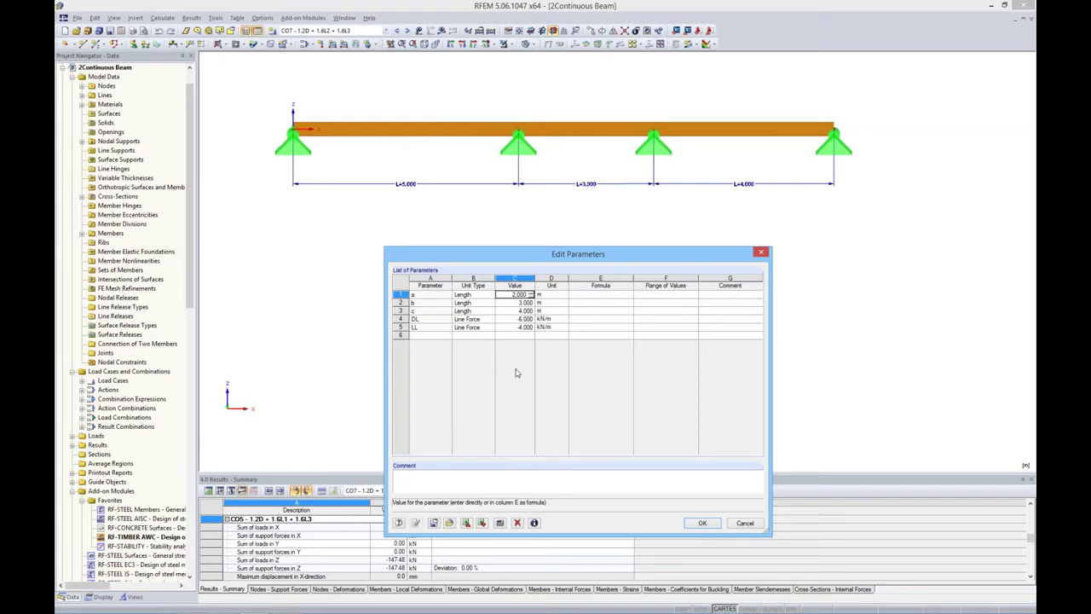
pyautogui.press('Return')
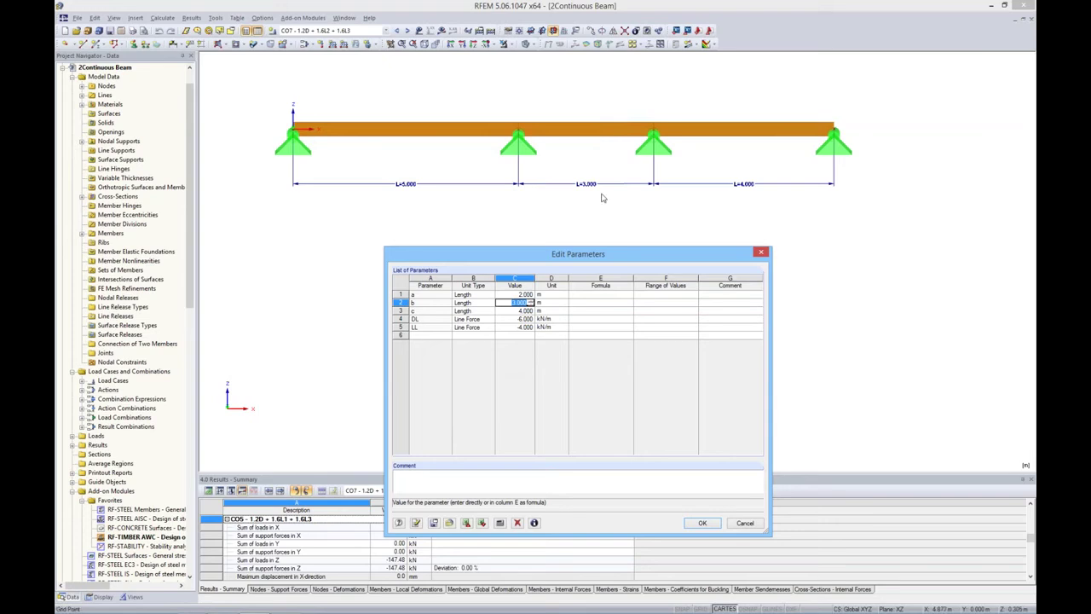
pyautogui.write('5')
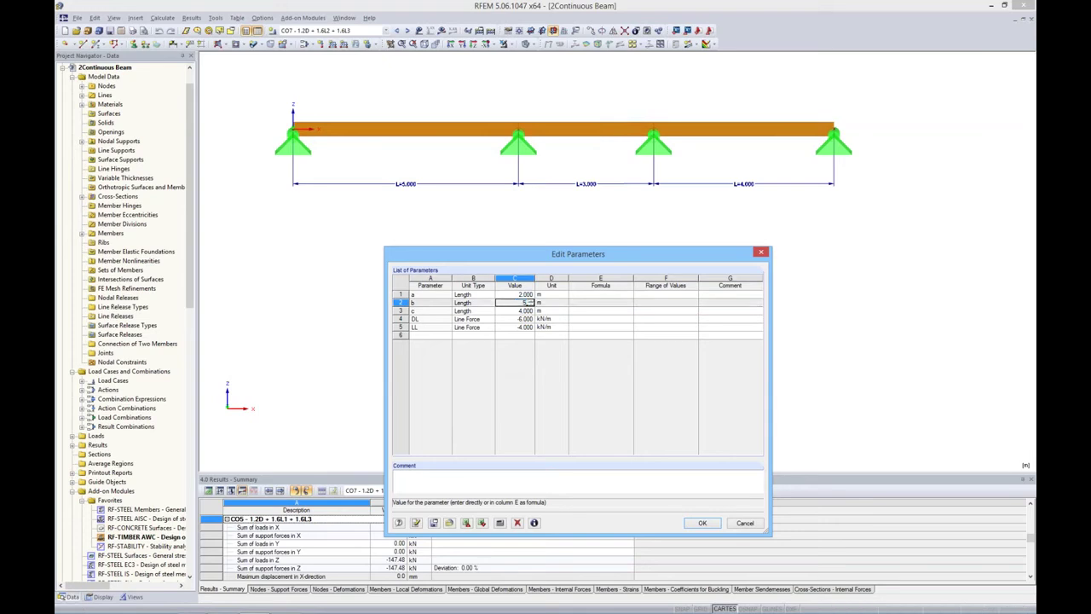
pyautogui.press('Return')
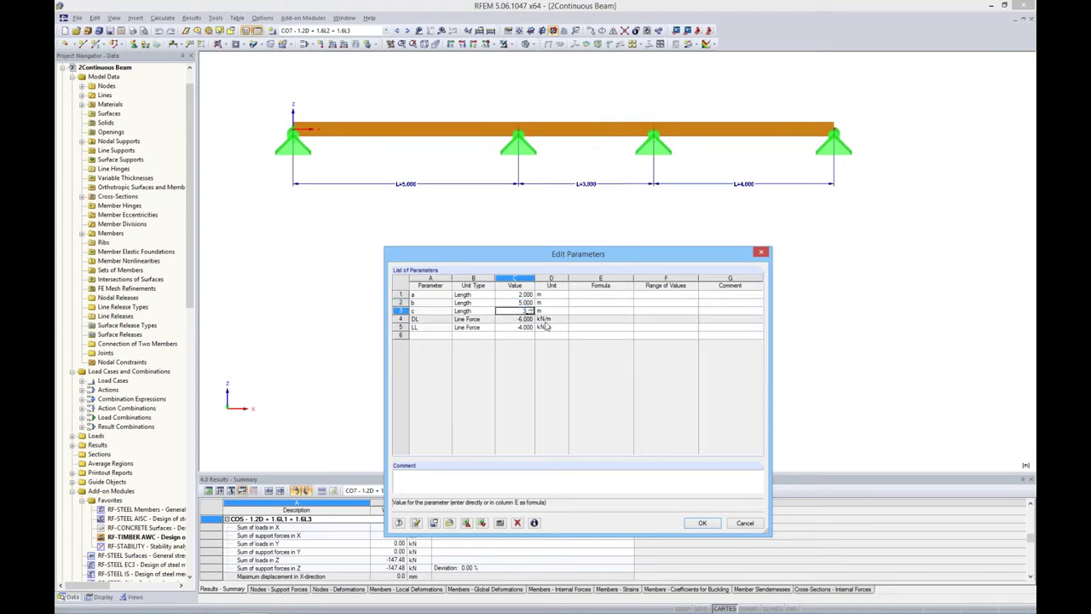
pyautogui.click(601, 319)
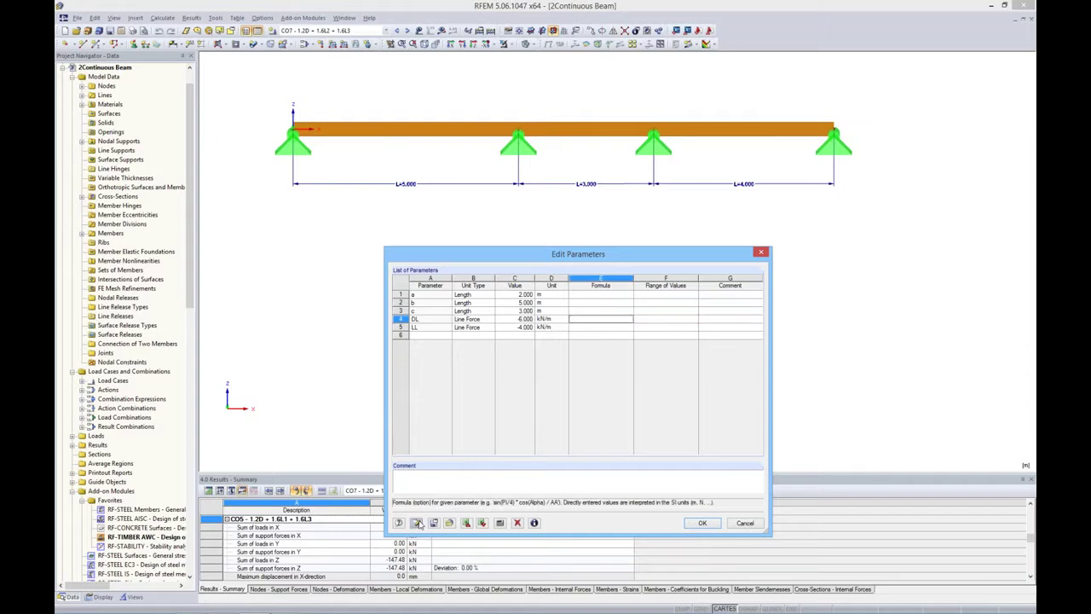
pyautogui.click(702, 522)
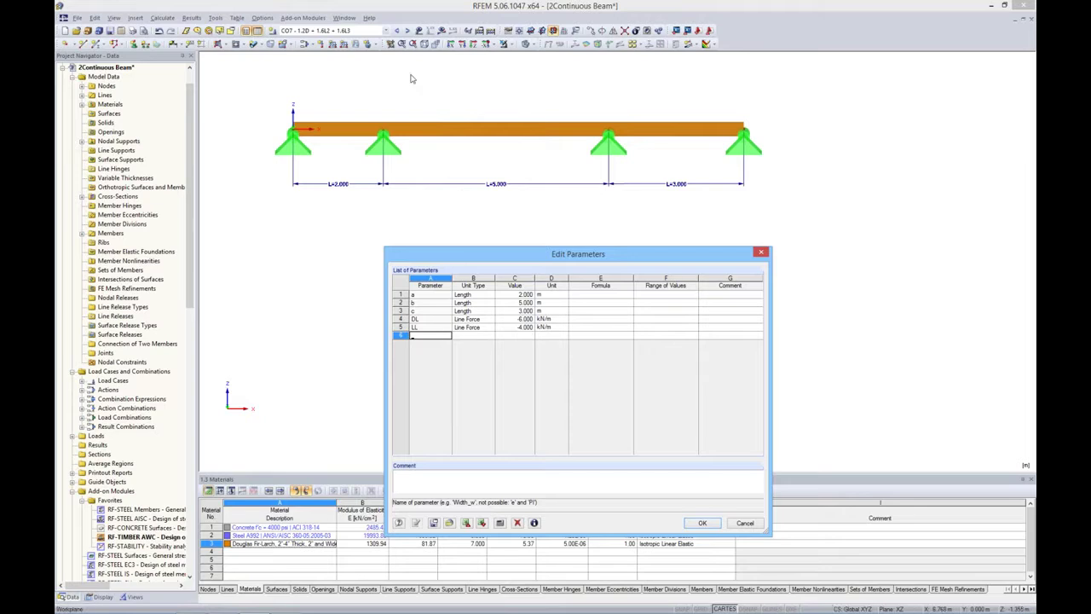
# - Show the loads on the modified beam for LC1 Dead Load and LC2 Live Load 1
pyautogui.click(419, 30)
pyautogui.click(386, 29)
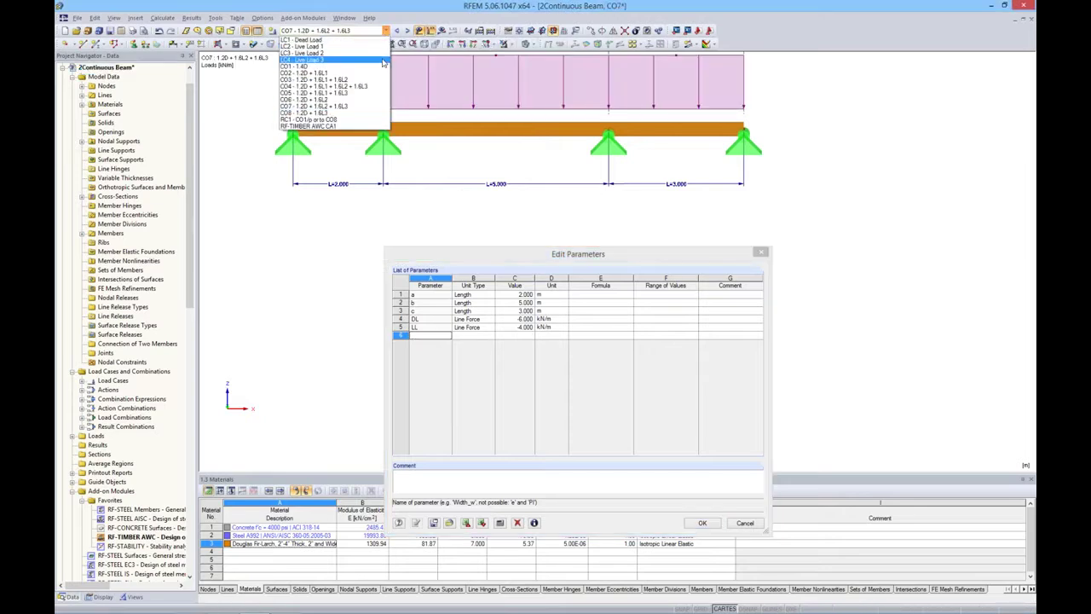
pyautogui.click(303, 39)
pyautogui.moveTo(494, 161); pyautogui.dragTo(497, 189, button='middle')
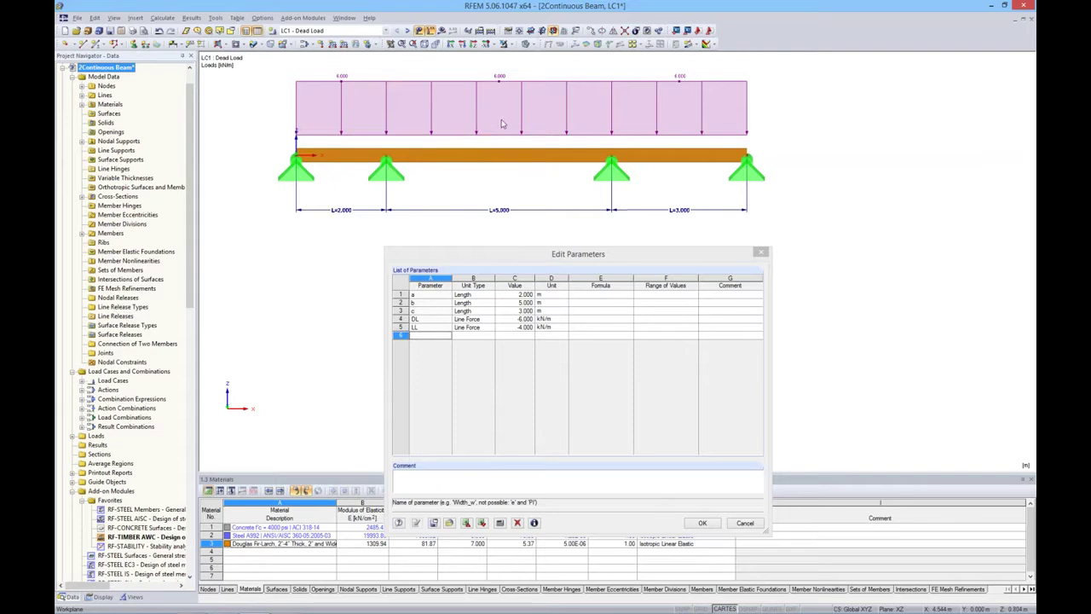
pyautogui.click(405, 30)
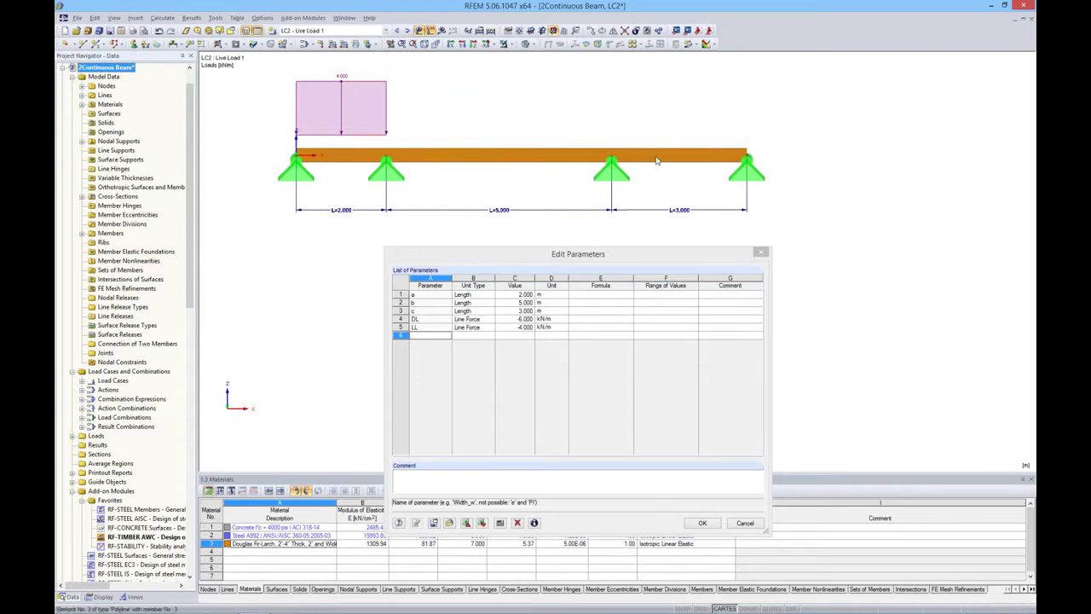
# - Set the live load parameter LL to -2 kN/m, apply it to the beam's live load cases and close the parameter list
pyautogui.click(406, 31)
pyautogui.click(407, 31)
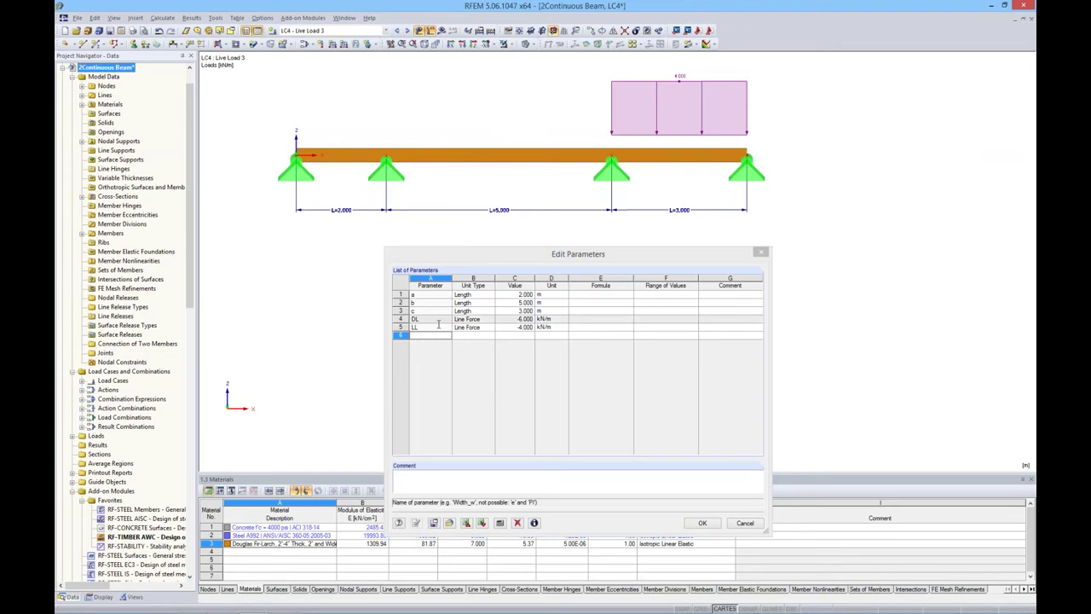
pyautogui.click(513, 327)
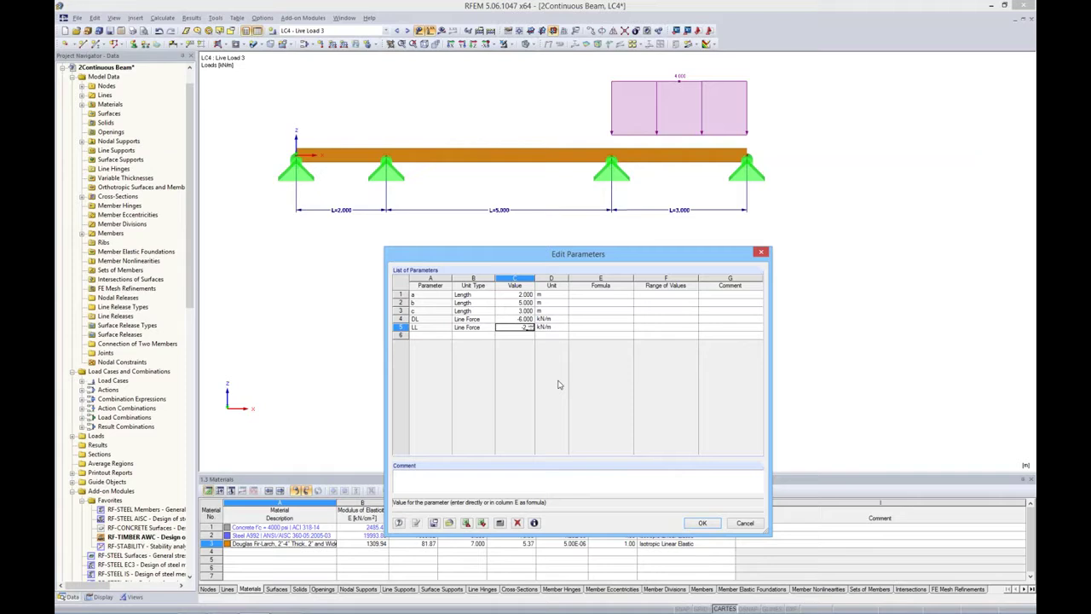
pyautogui.click(655, 319)
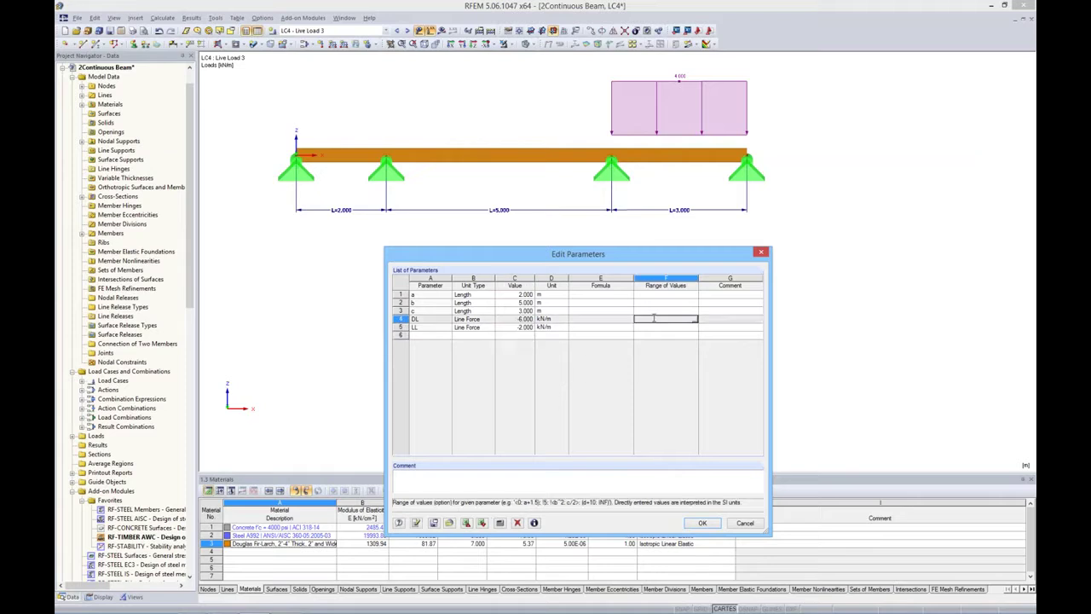
pyautogui.click(416, 524)
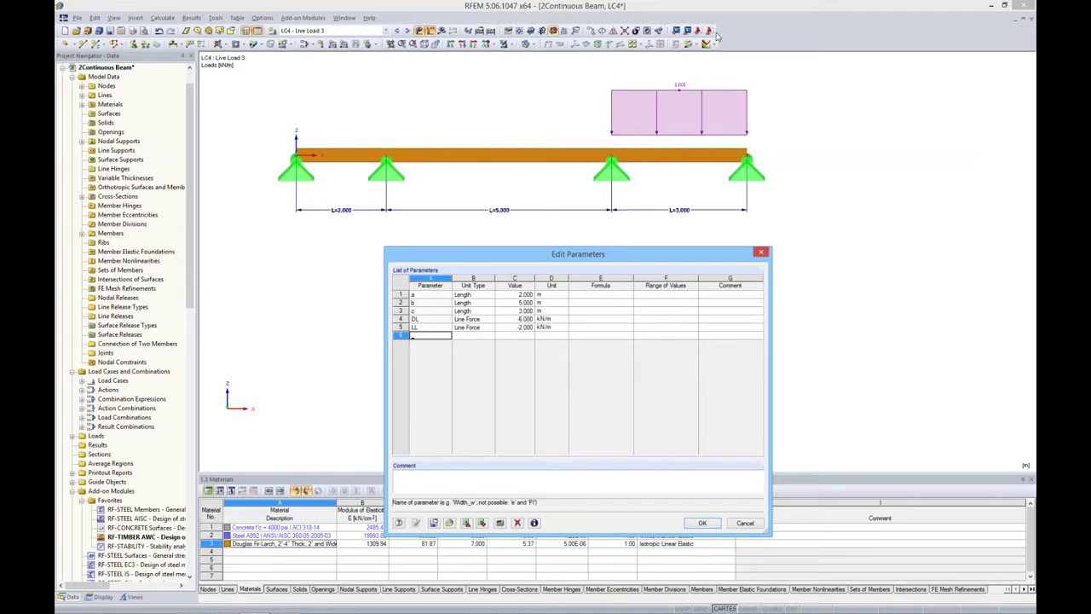
pyautogui.click(396, 30)
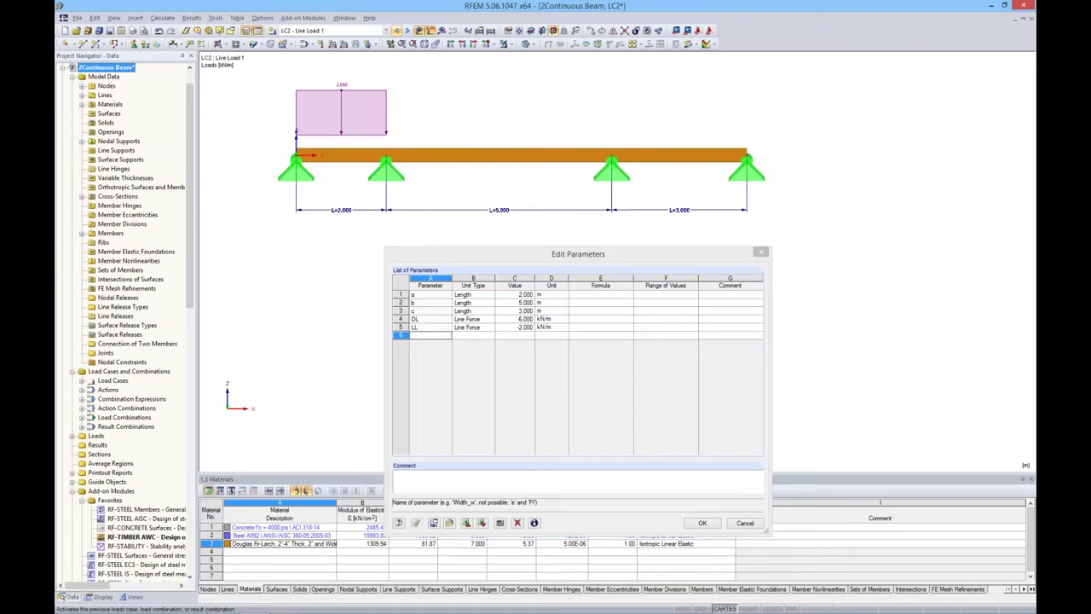
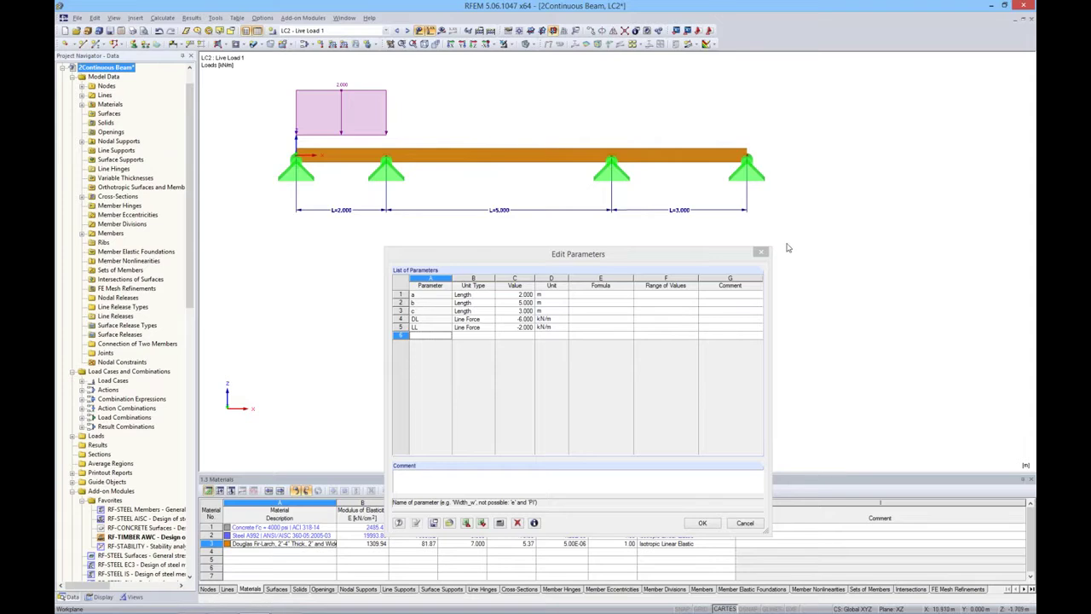
pyautogui.click(760, 252)
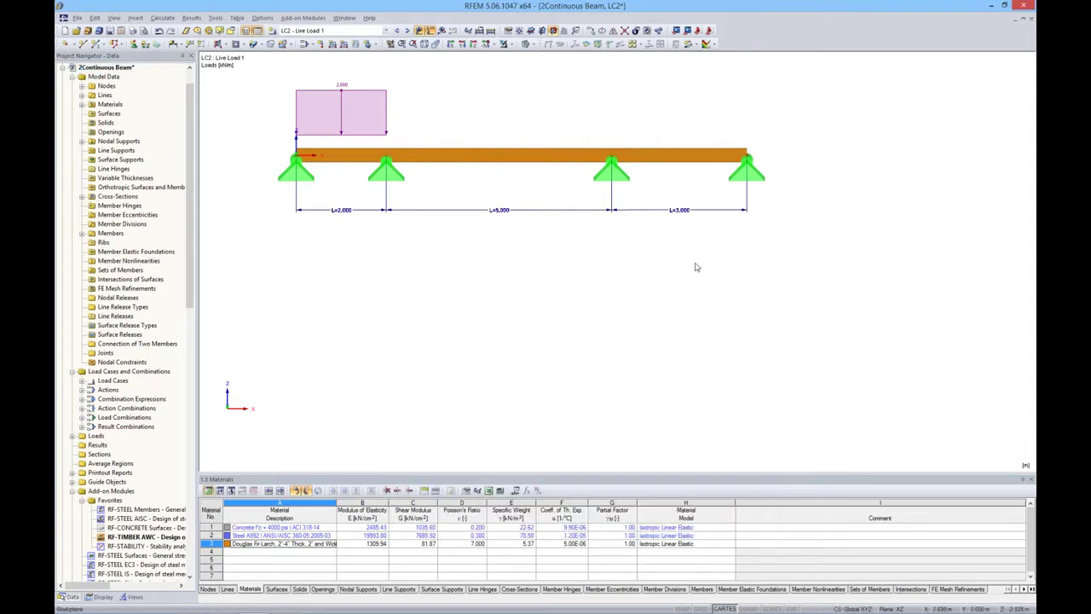
# - Calculate result combination RC1 (CO1/p or to CO8) for the modified beam
pyautogui.moveTo(694, 268); pyautogui.dragTo(719, 326, button='middle')
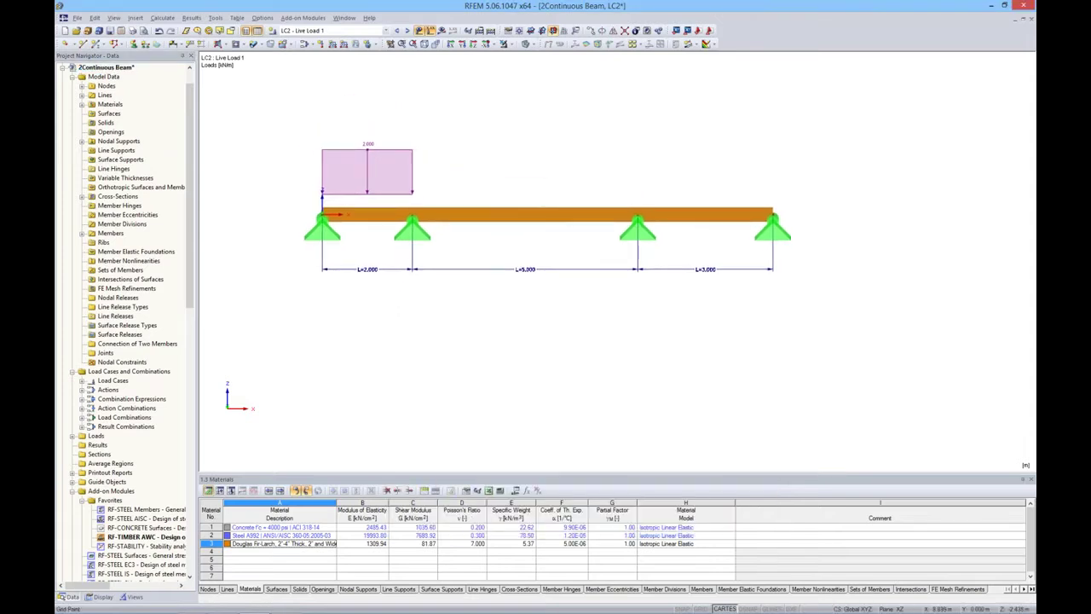
pyautogui.click(386, 31)
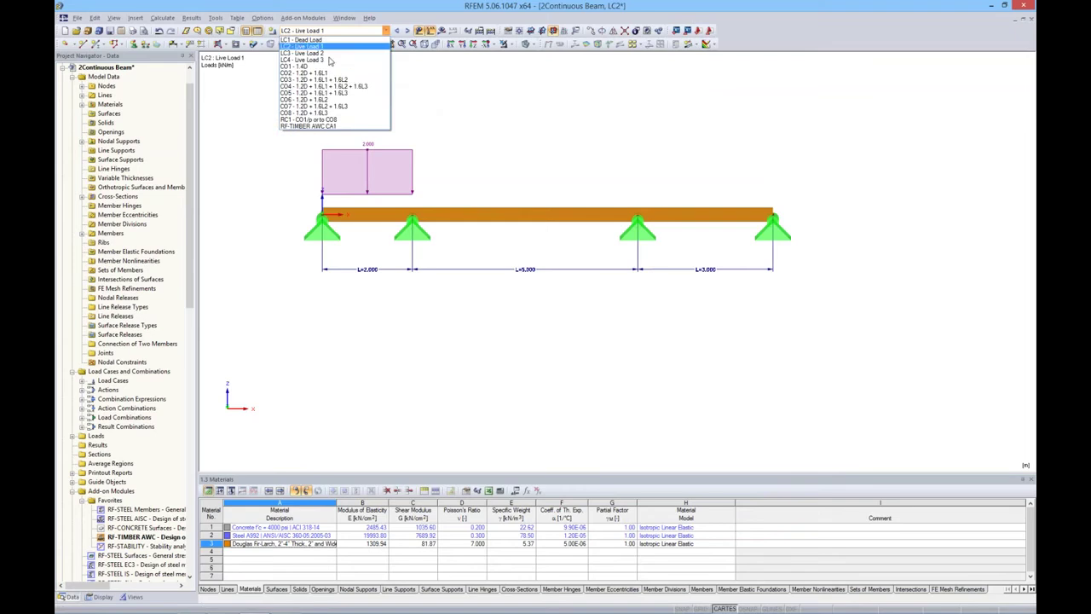
pyautogui.click(320, 120)
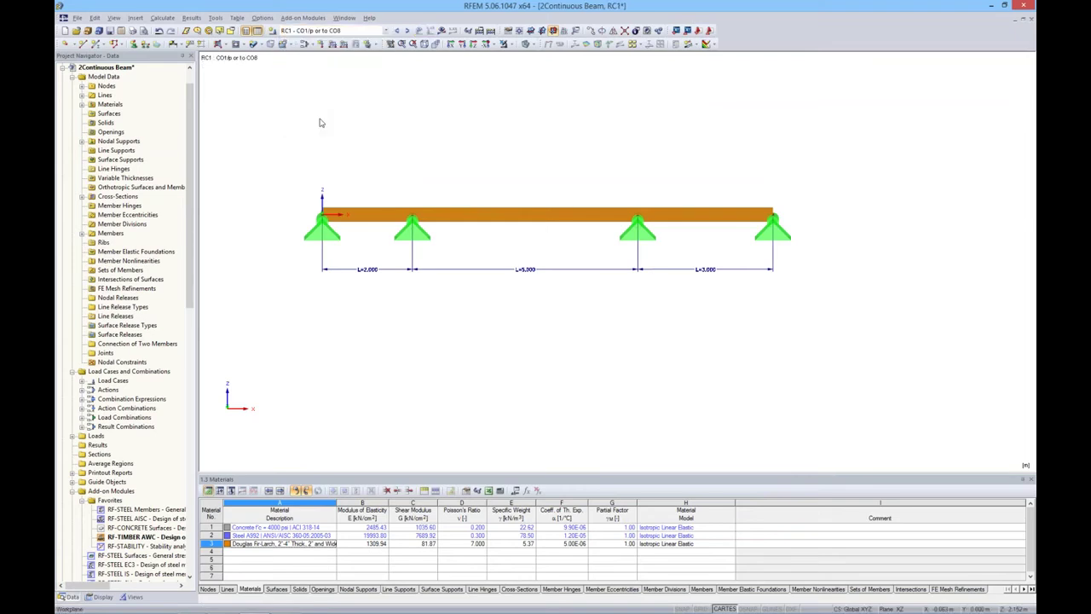
pyautogui.click(442, 31)
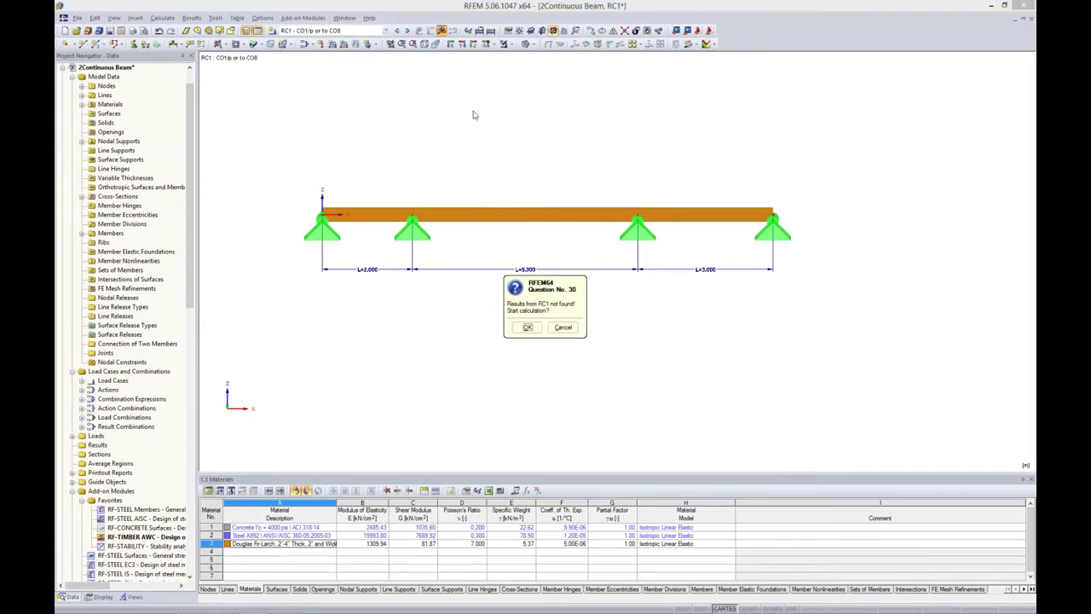
pyautogui.click(528, 328)
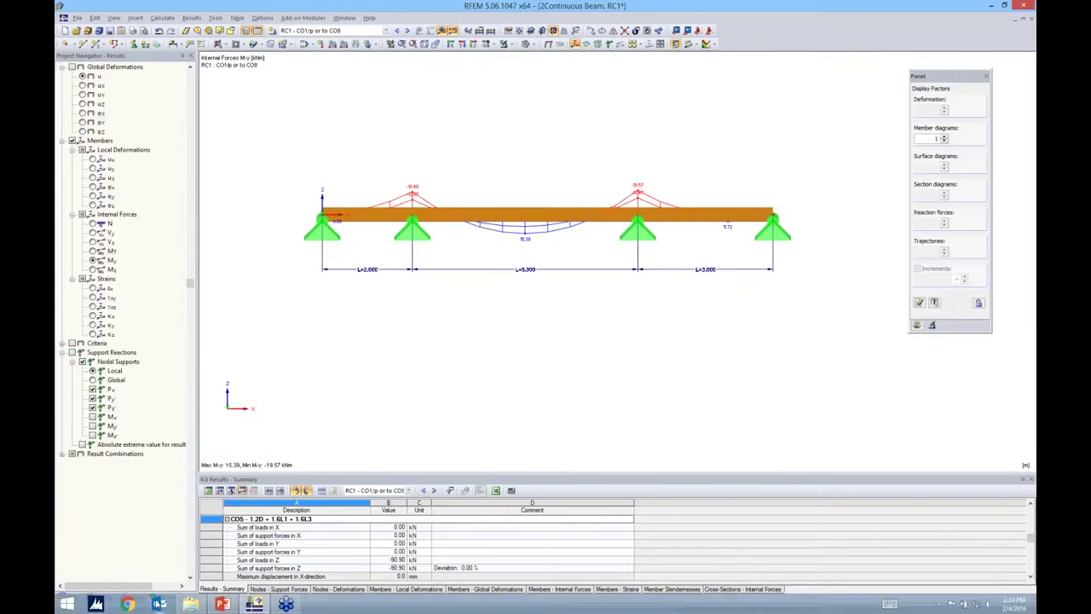
# - Show only the support reactions, without member results, and compare them across load combinations CO8 to CO4
pyautogui.click(72, 352)
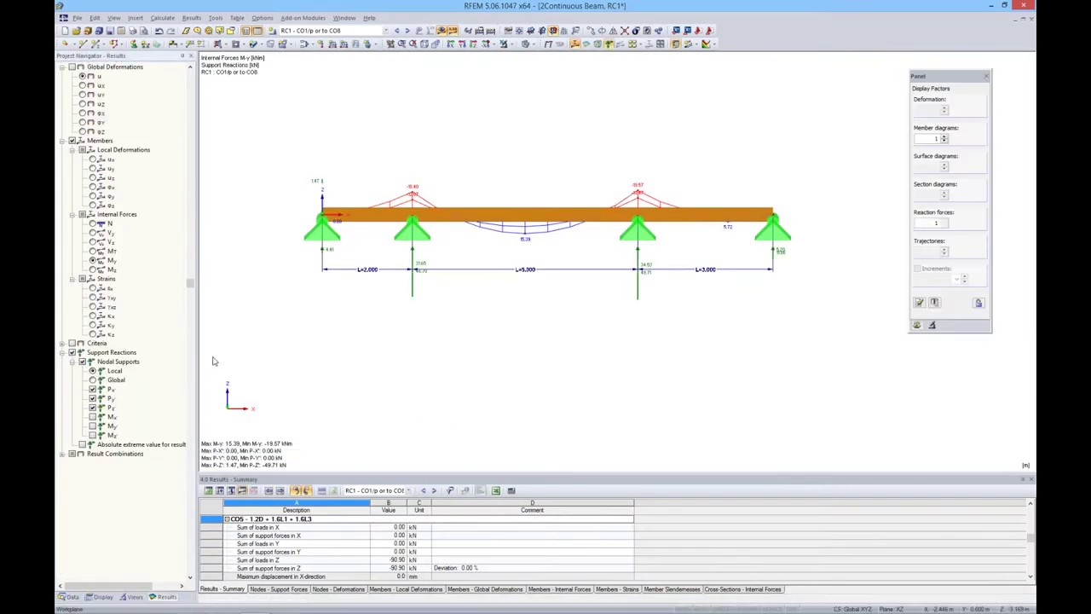
pyautogui.click(73, 141)
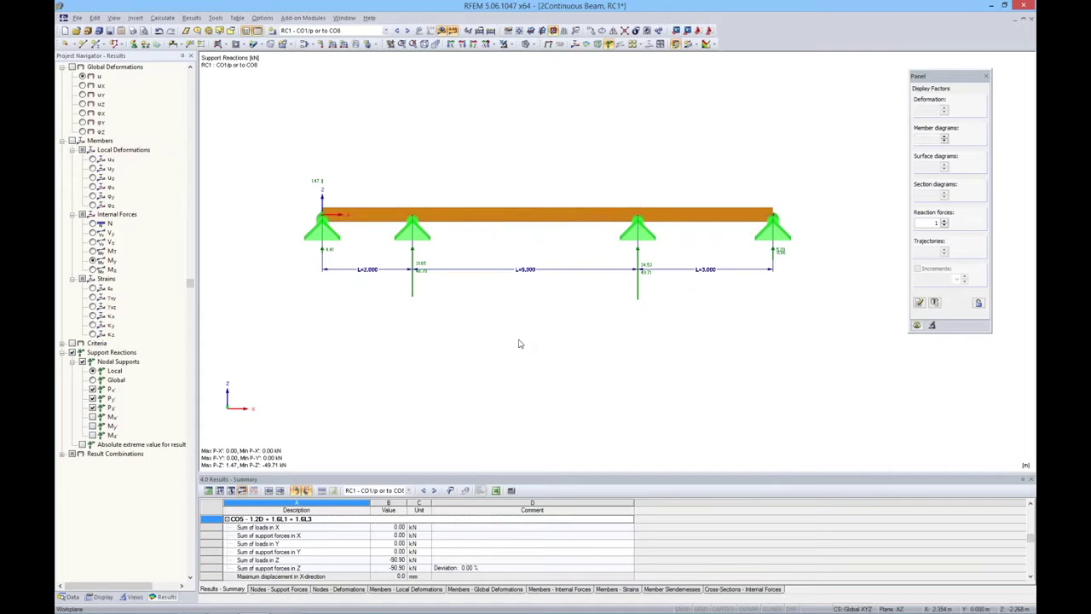
pyautogui.click(396, 31)
pyautogui.click(397, 31)
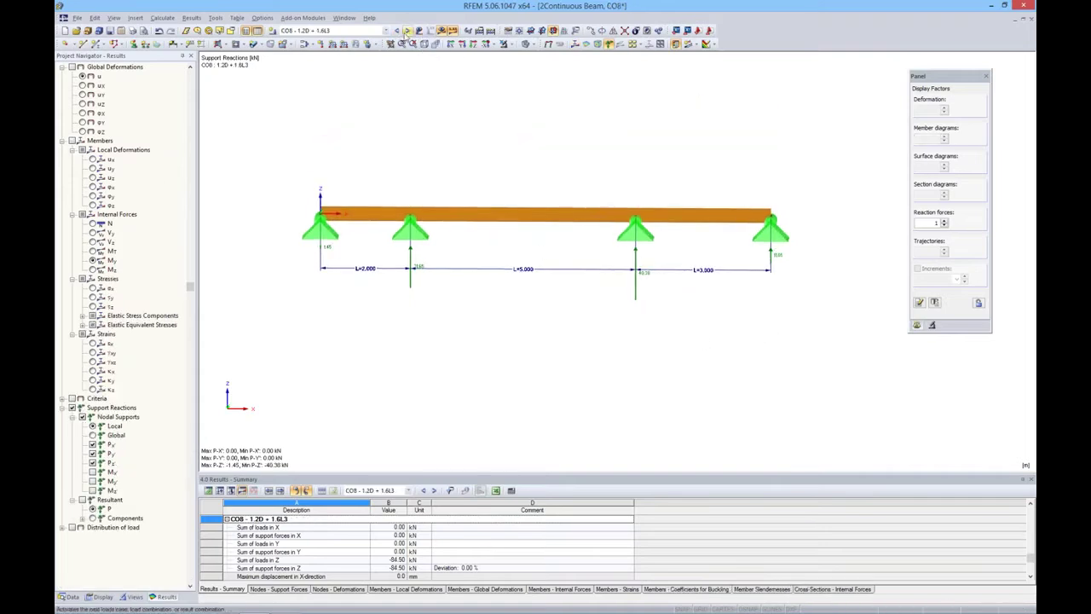
pyautogui.click(397, 31)
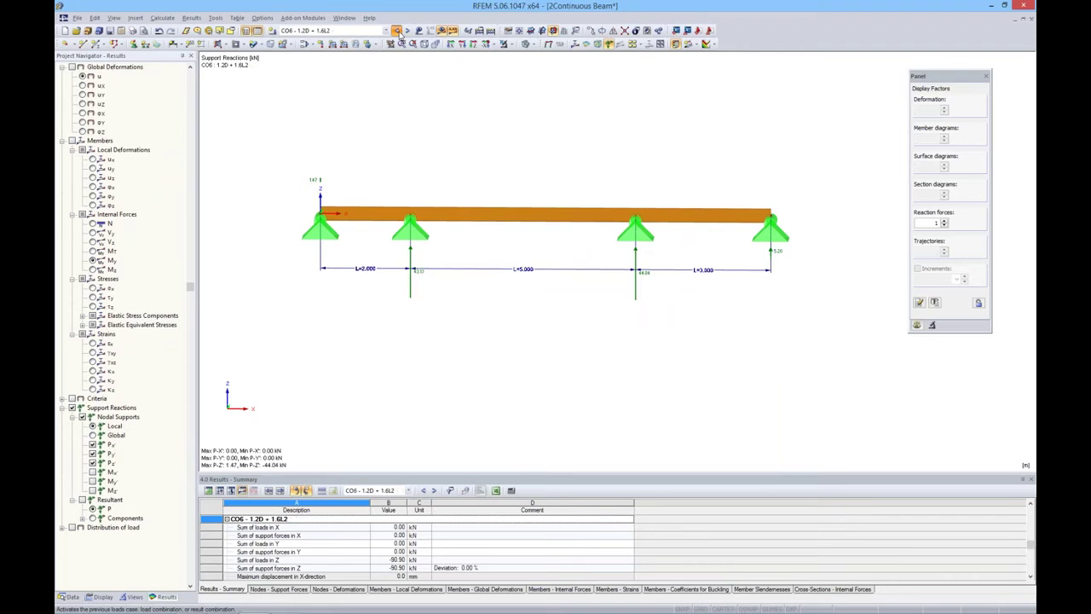
pyautogui.click(397, 31)
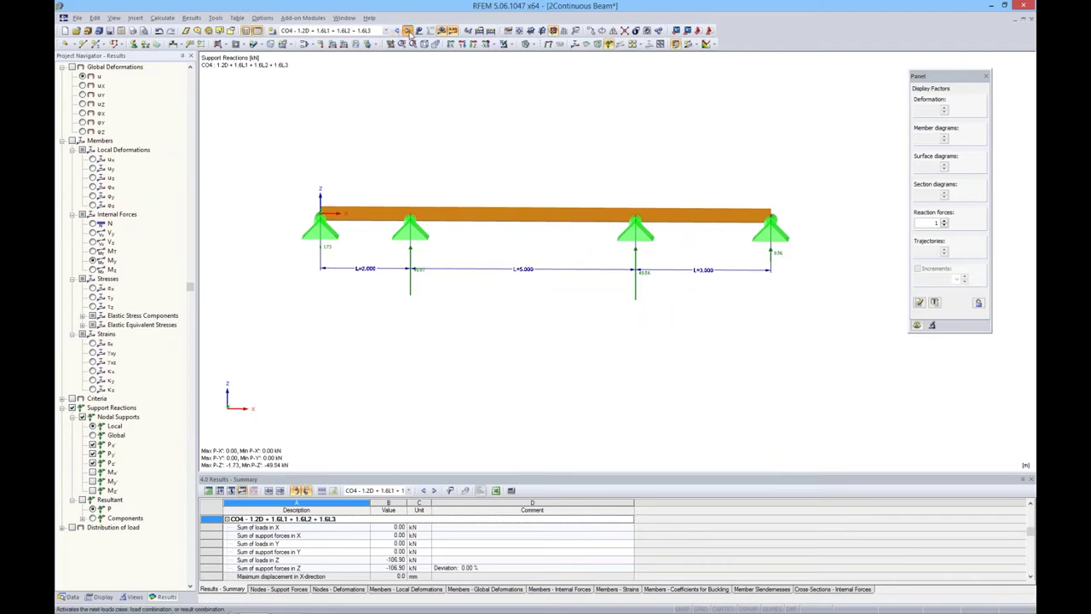
# - Open printout report PR1: Printout Report Short and review its FE mesh settings and model data
pyautogui.click(71, 596)
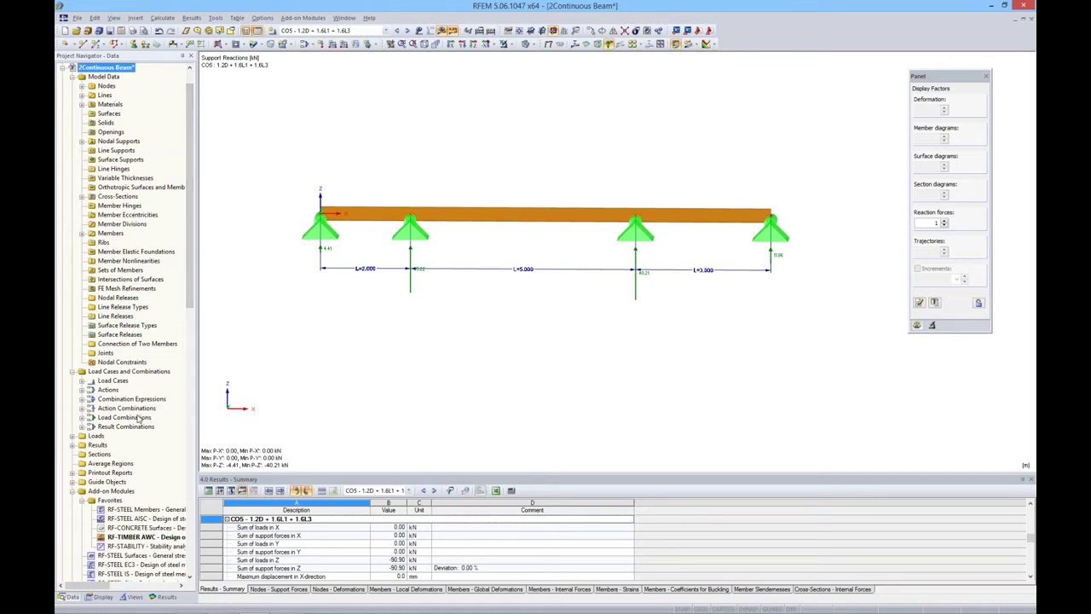
pyautogui.click(73, 473)
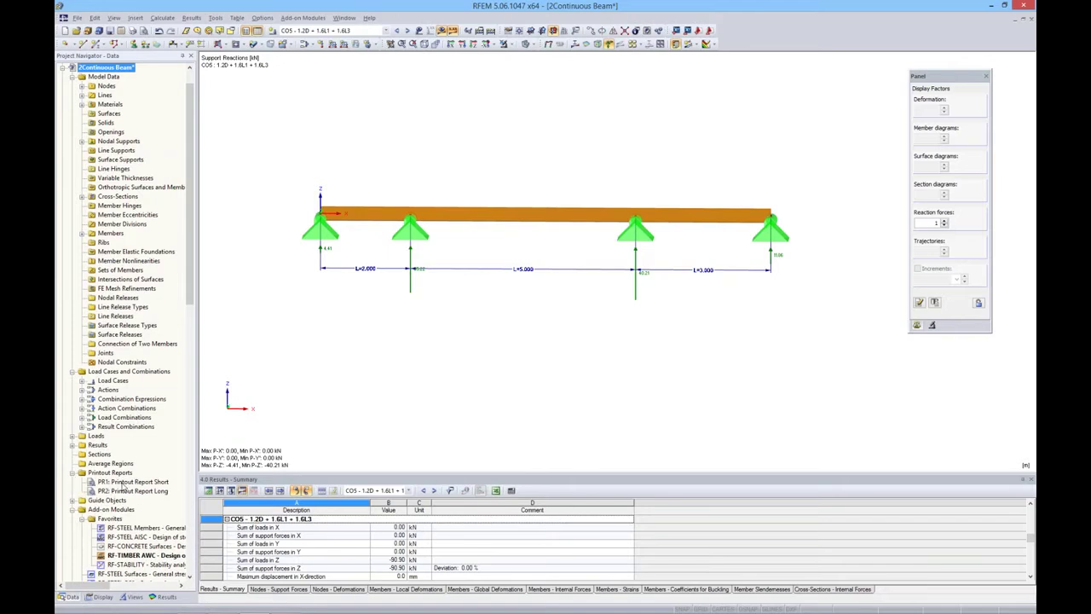
pyautogui.doubleClick(136, 482)
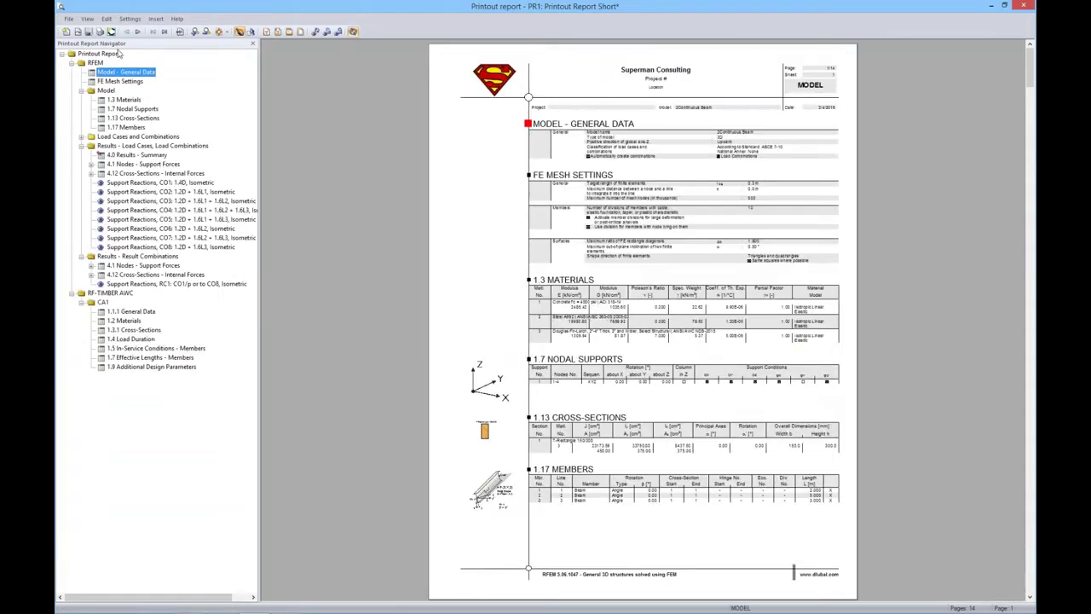
pyautogui.click(118, 81)
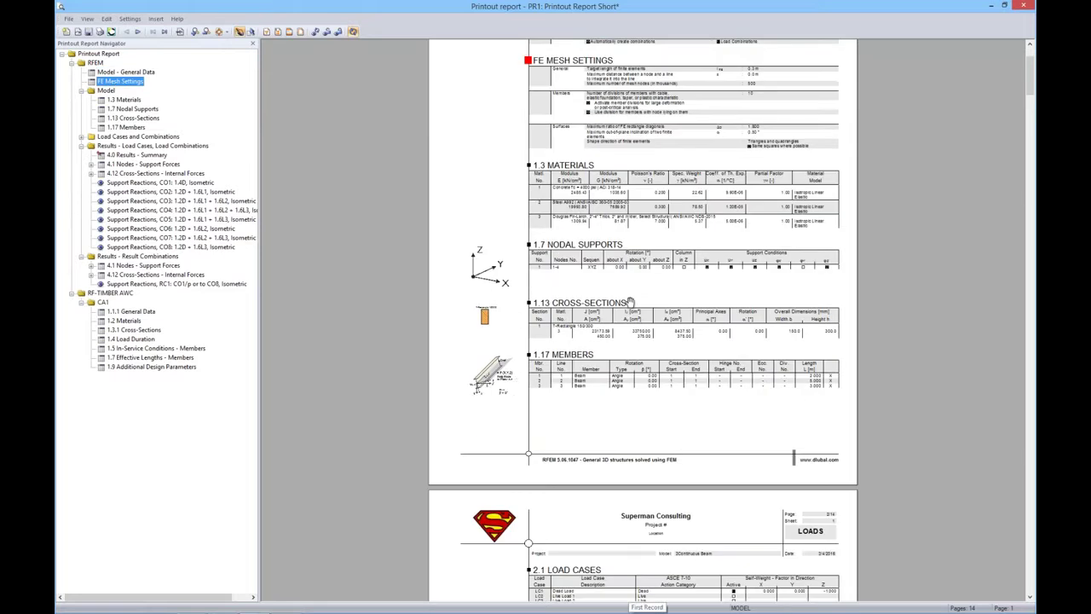
pyautogui.scroll(-1, 630, 302)
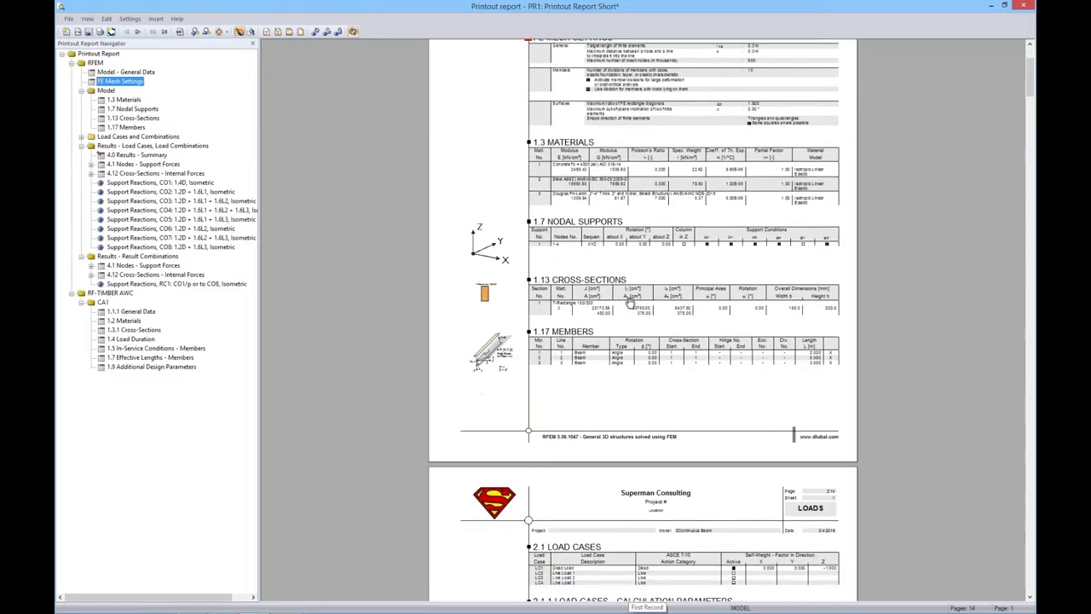
# - Review the nodal support forces and cross-section internal forces of the load combinations in the report
pyautogui.click(142, 163)
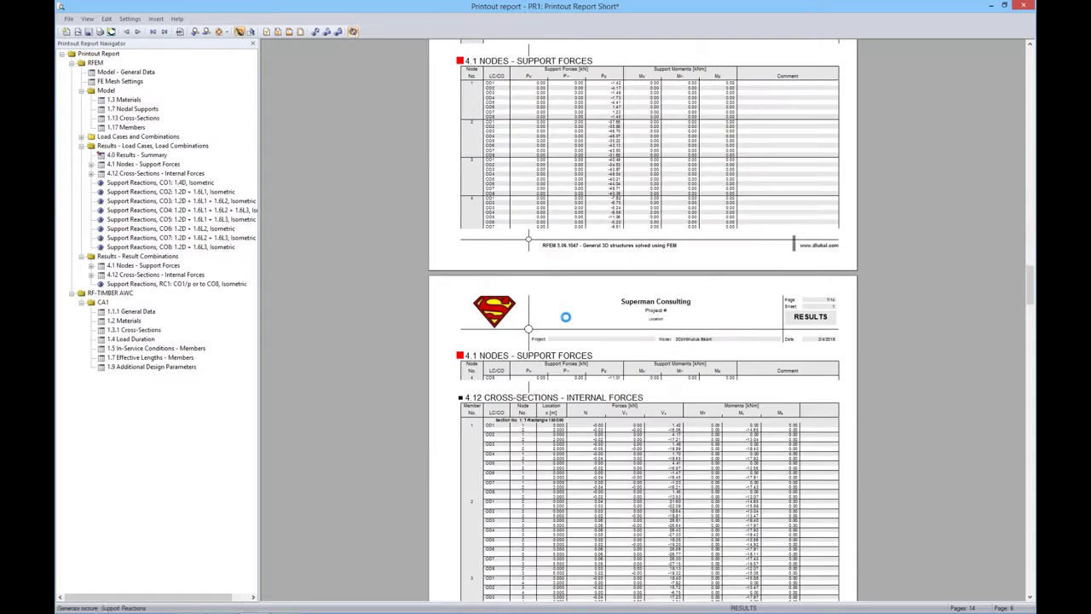
pyautogui.scroll(-3, 580, 315)
pyautogui.scroll(-6, 580, 319)
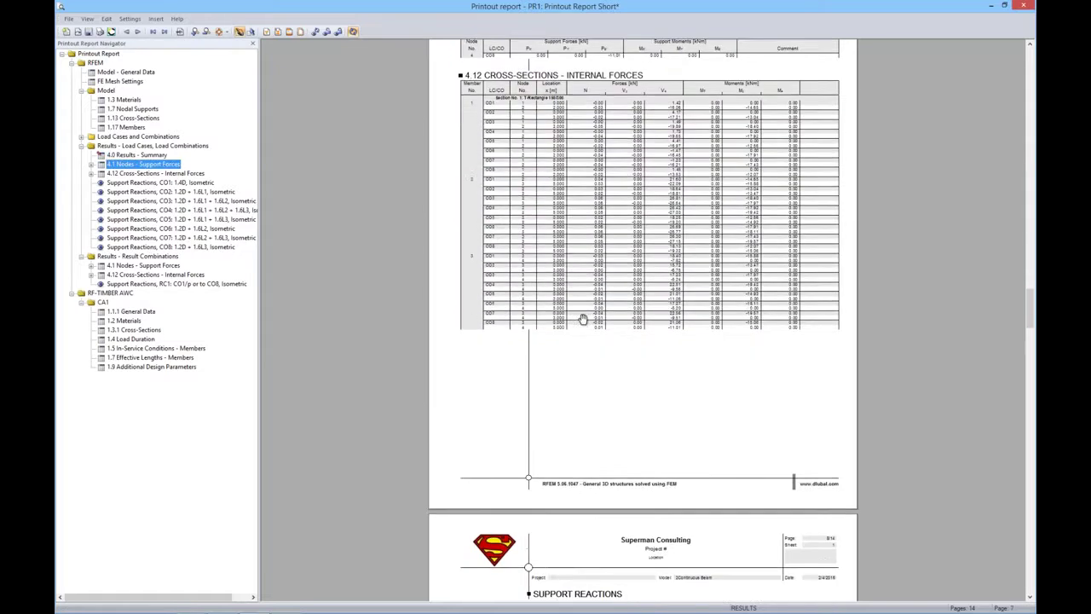
pyautogui.scroll(-1, 181, 138)
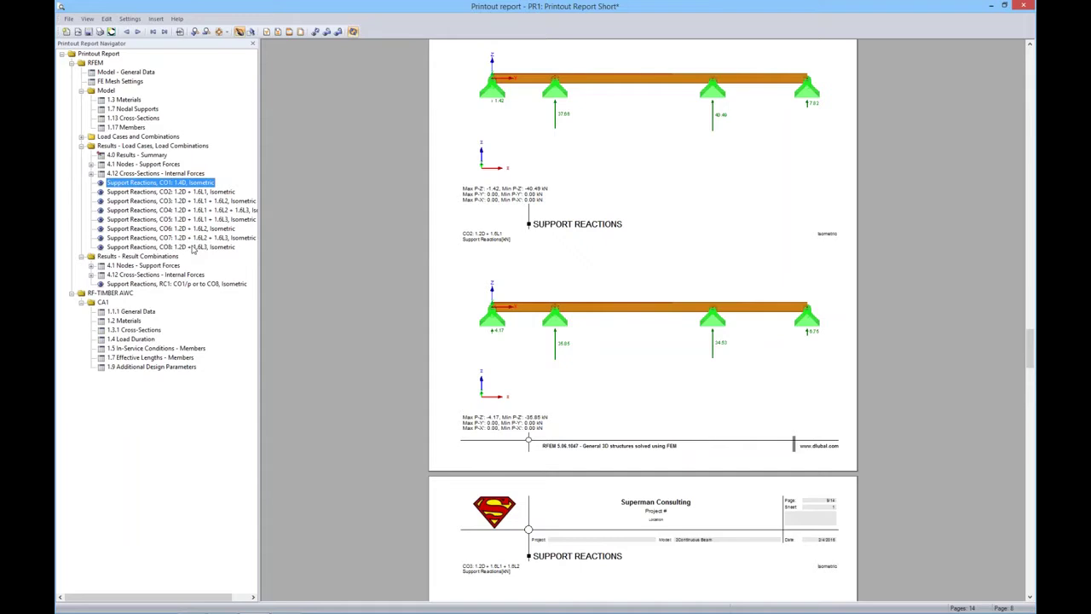
pyautogui.scroll(2, 588, 321)
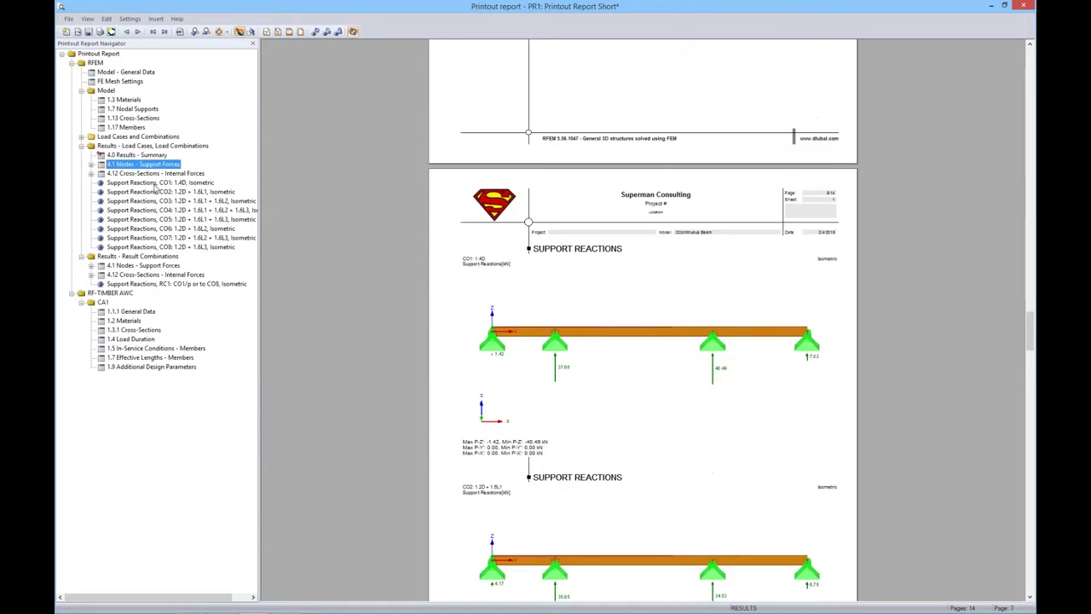
# - Examine the report's support reaction diagrams from CO1 to CO6 and close the report without saving it
pyautogui.click(155, 184)
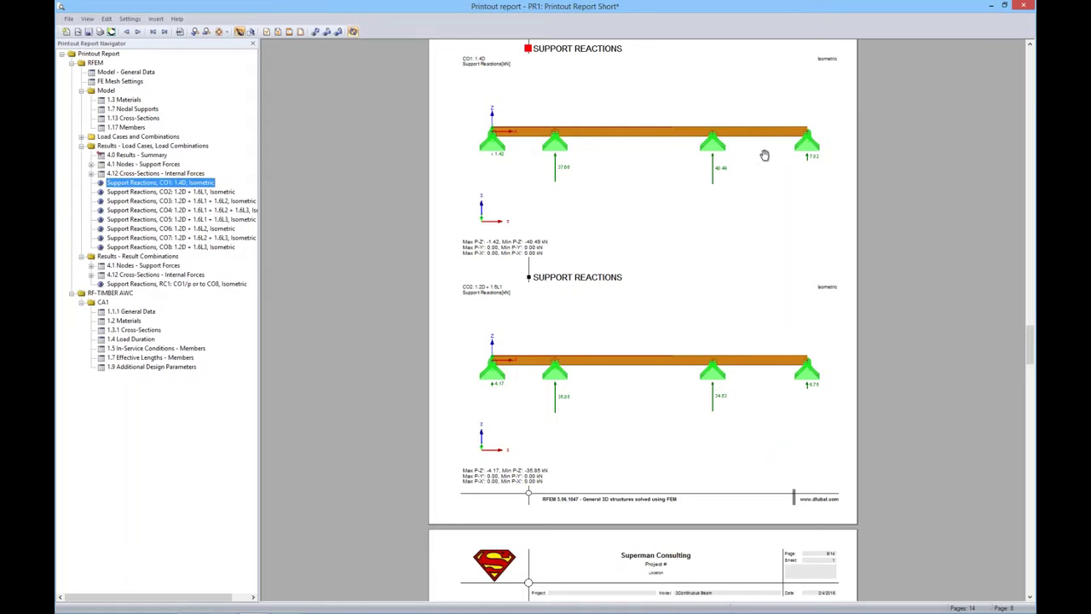
pyautogui.scroll(-3, 580, 358)
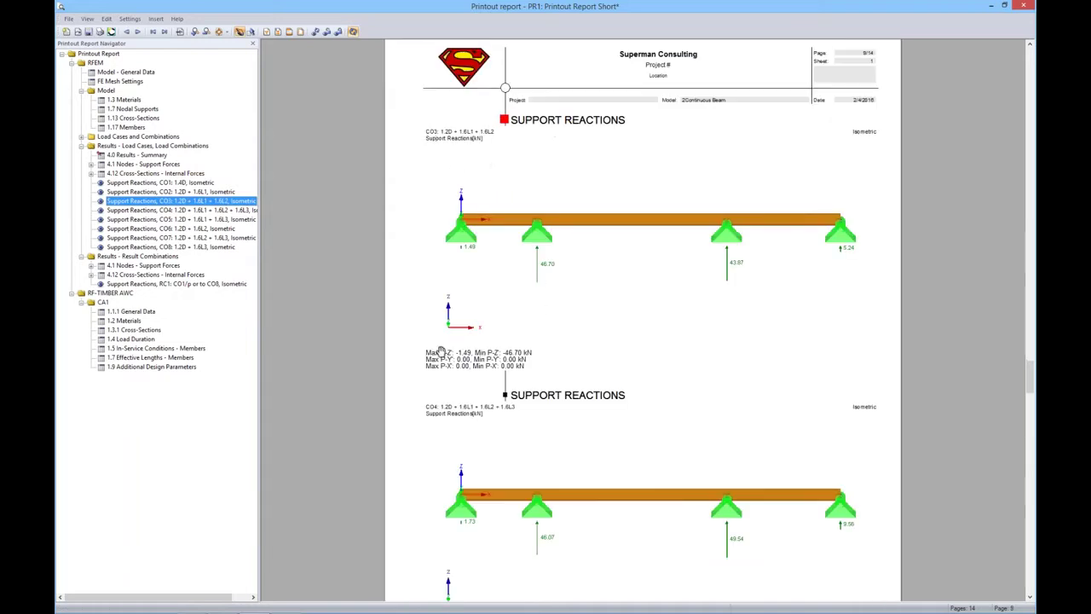
pyautogui.scroll(-3, 534, 398)
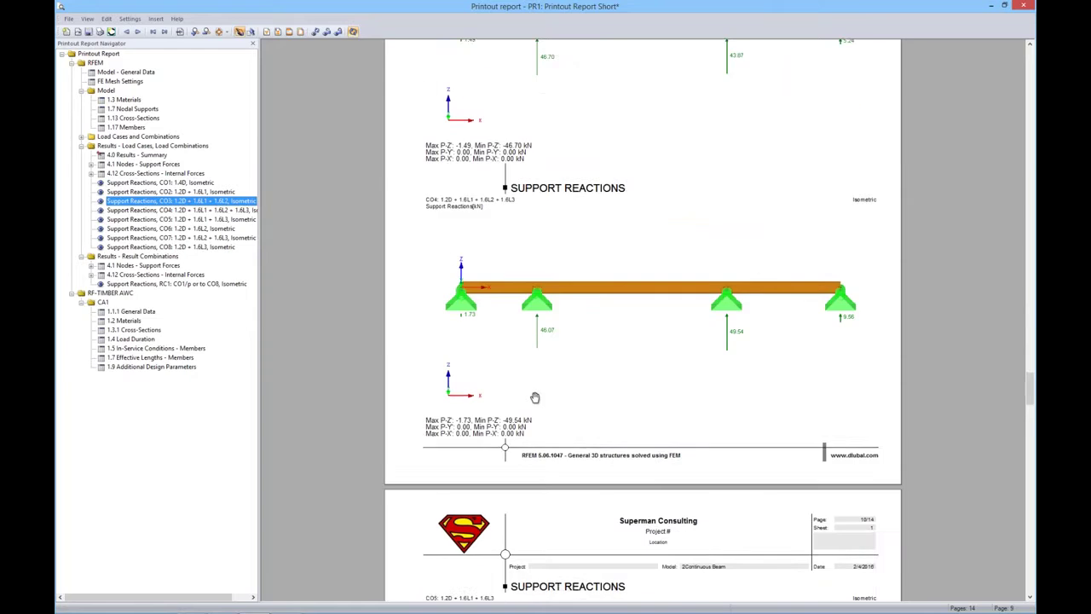
pyautogui.scroll(-3, 534, 398)
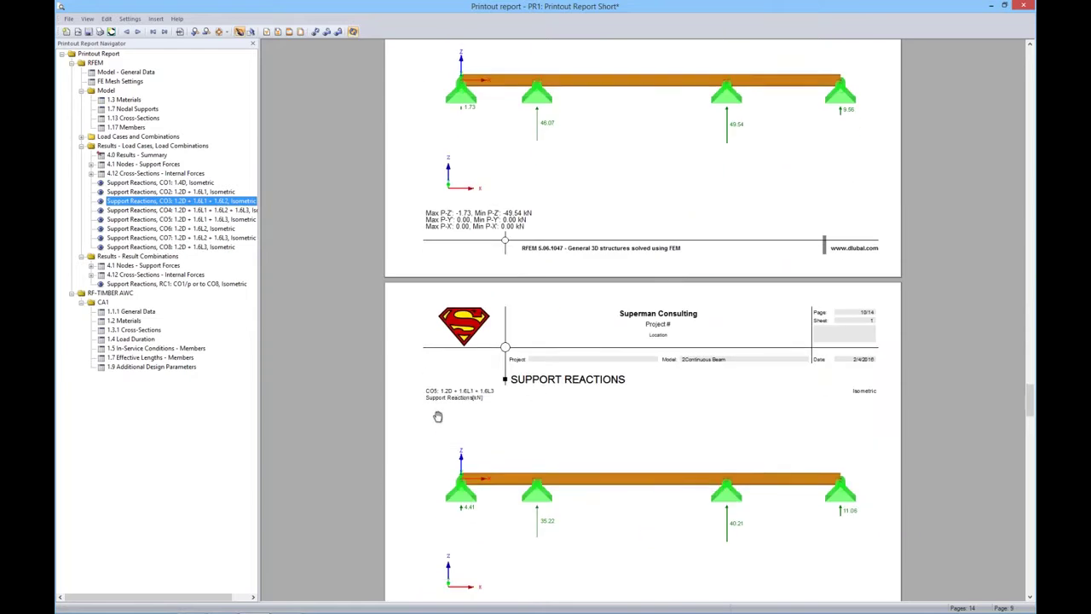
pyautogui.scroll(-4, 438, 416)
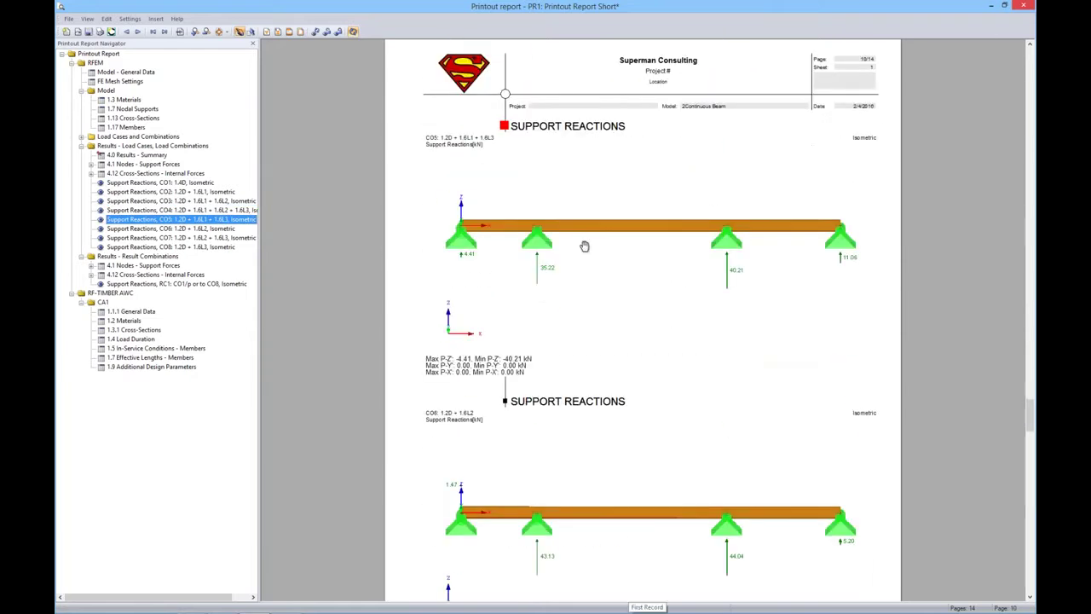
pyautogui.click(1025, 7)
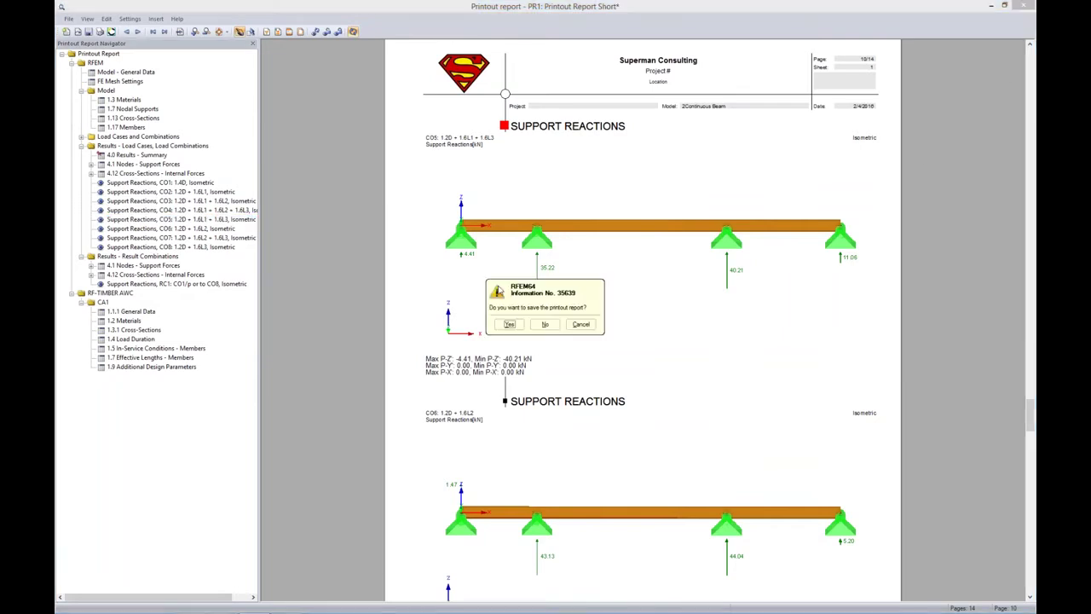
pyautogui.click(545, 324)
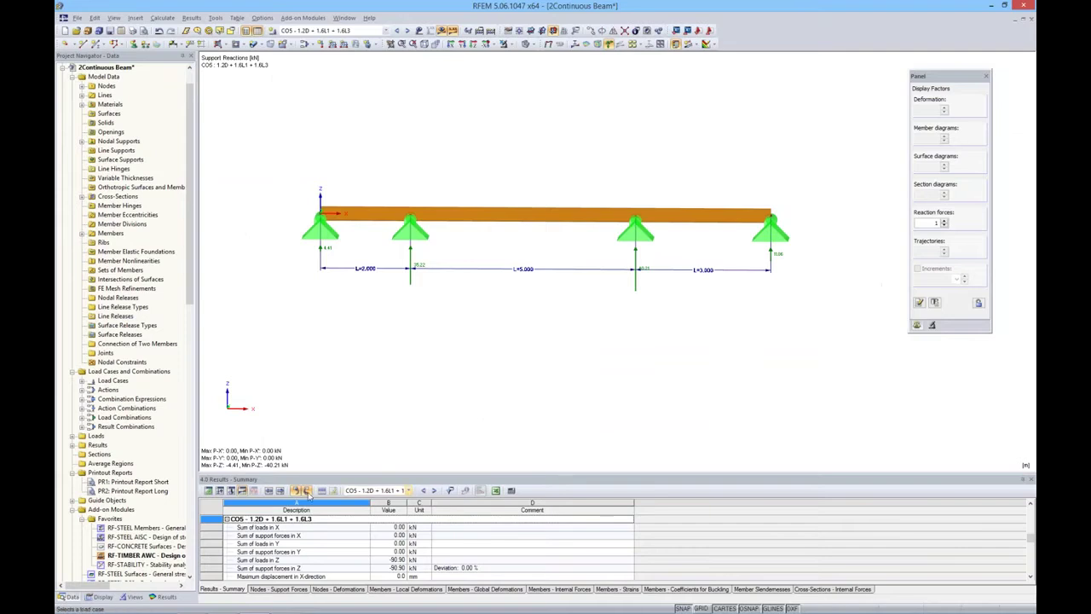
# - Set the span parameters a to 5 m, b to 2 m and c to 3 m, and recalculate the results of CO5
pyautogui.click(208, 491)
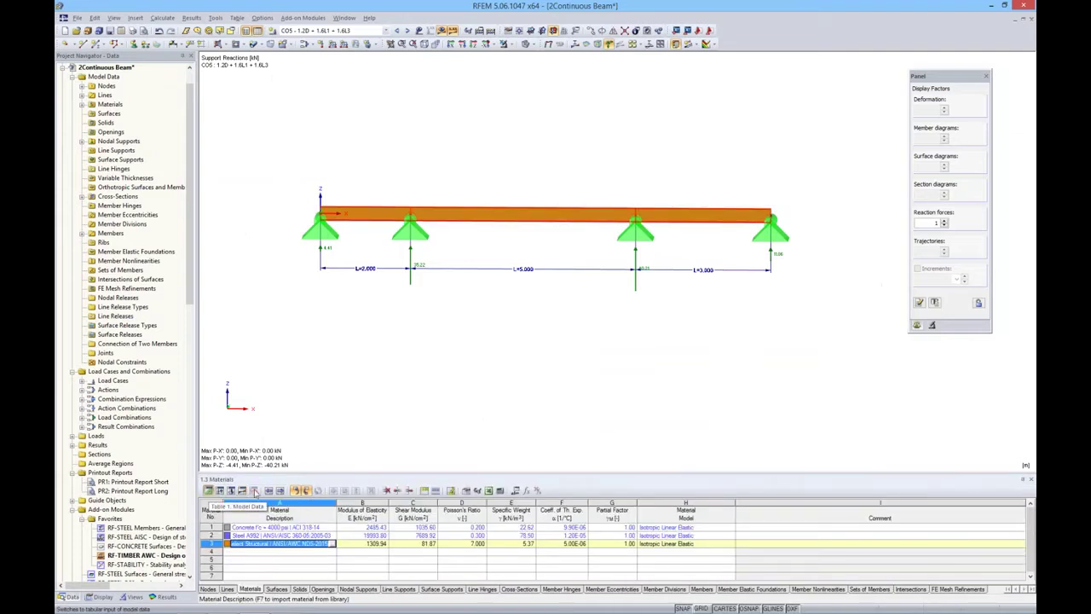
pyautogui.click(515, 491)
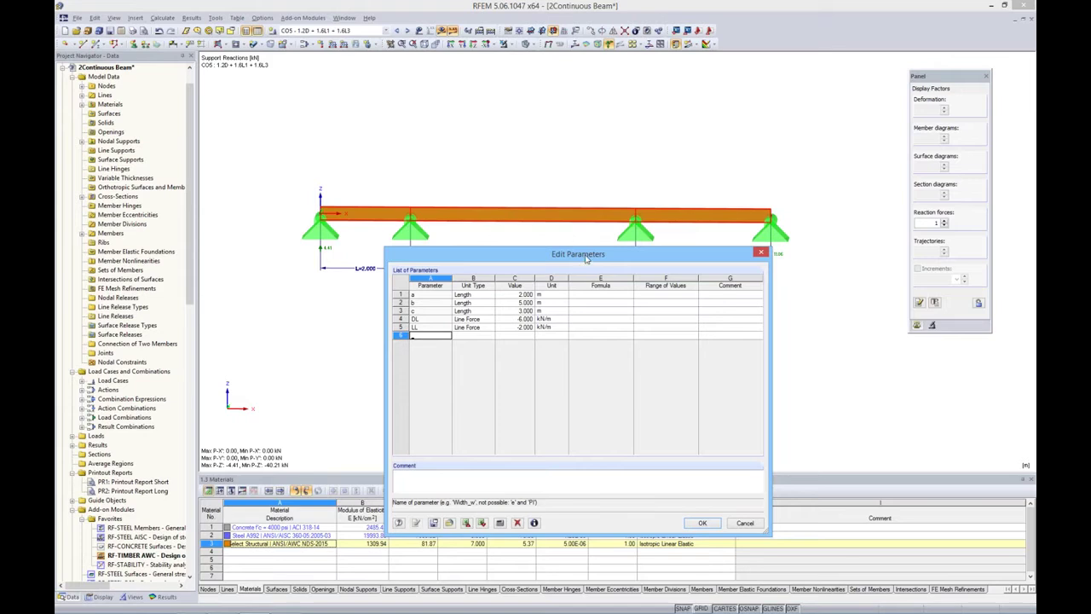
pyautogui.moveTo(586, 260); pyautogui.dragTo(571, 336)
pyautogui.click(508, 370)
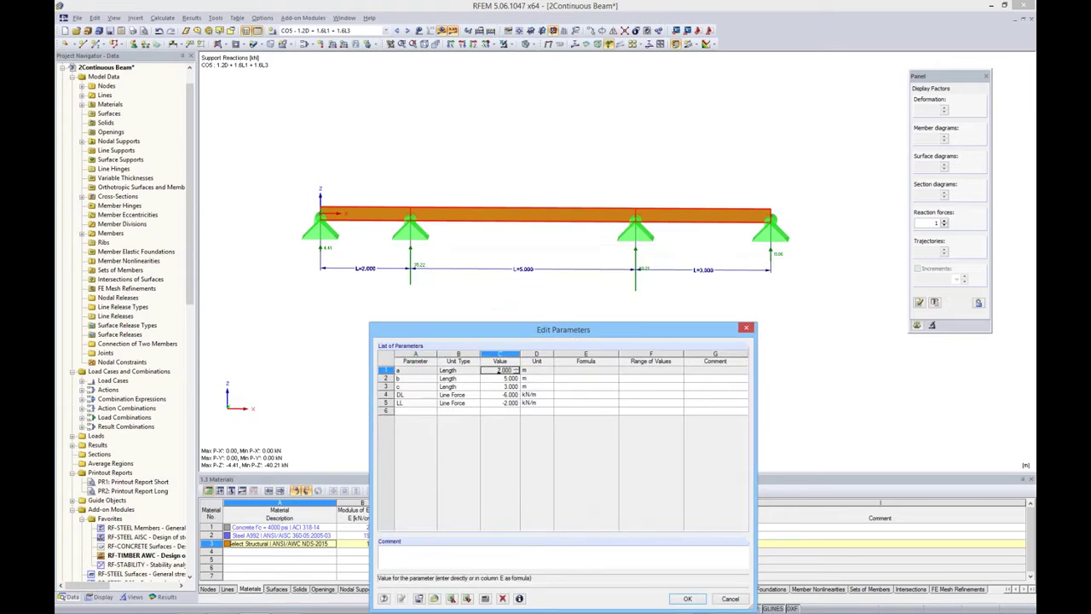
pyautogui.press('Return')
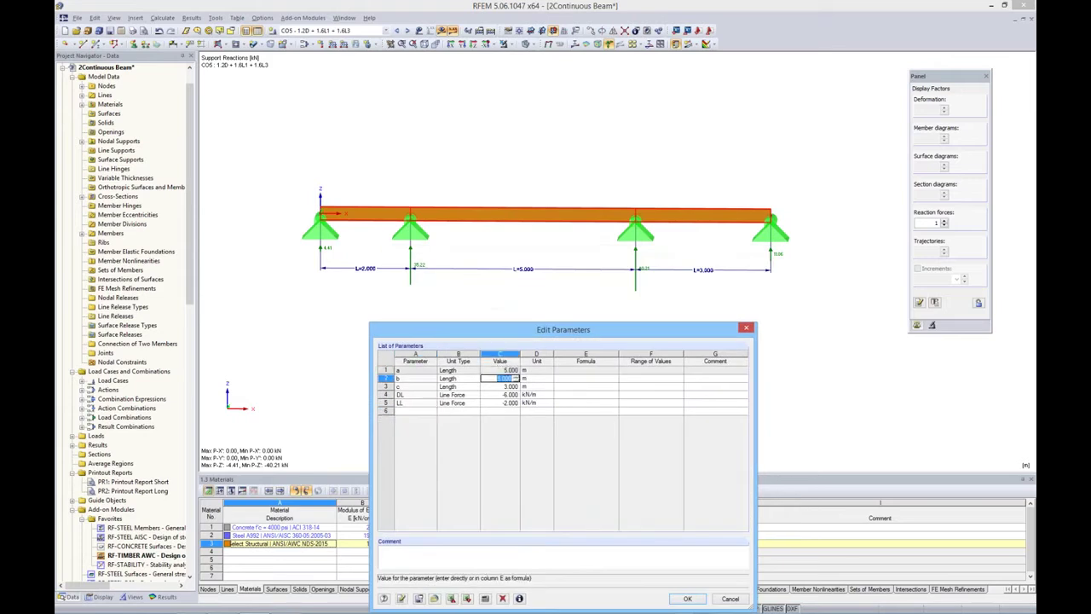
pyautogui.write('2')
pyautogui.press('Return')
pyautogui.write('3')
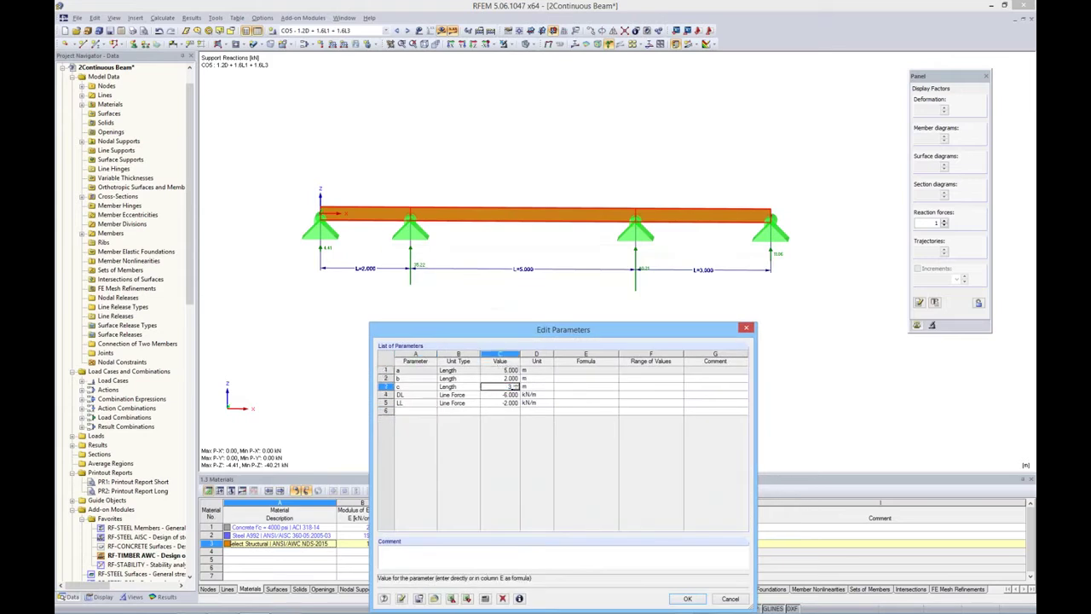
pyautogui.click(586, 402)
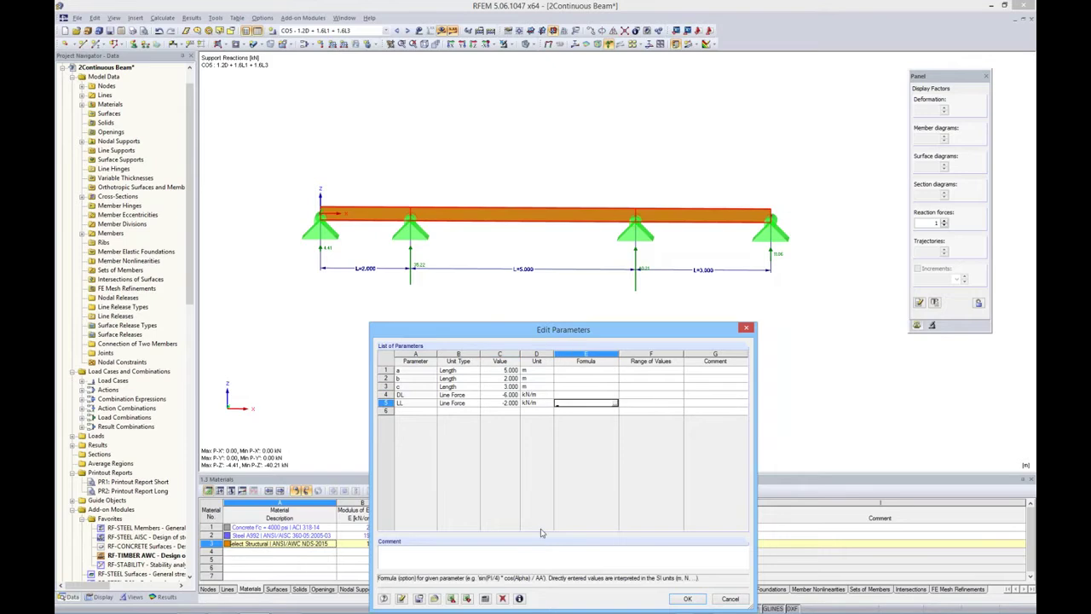
pyautogui.click(687, 599)
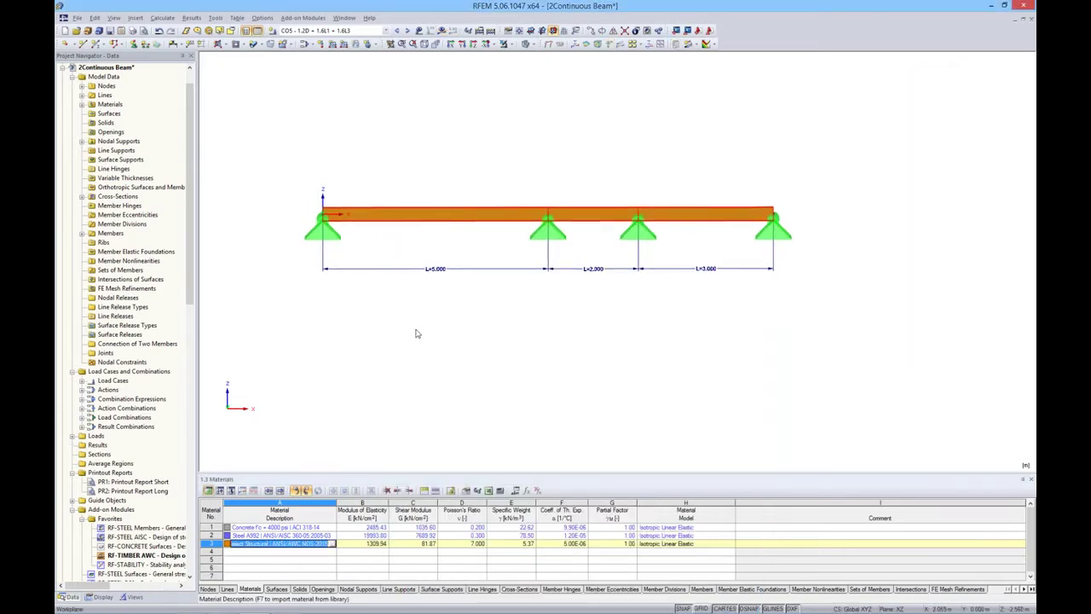
pyautogui.click(440, 32)
pyautogui.click(533, 335)
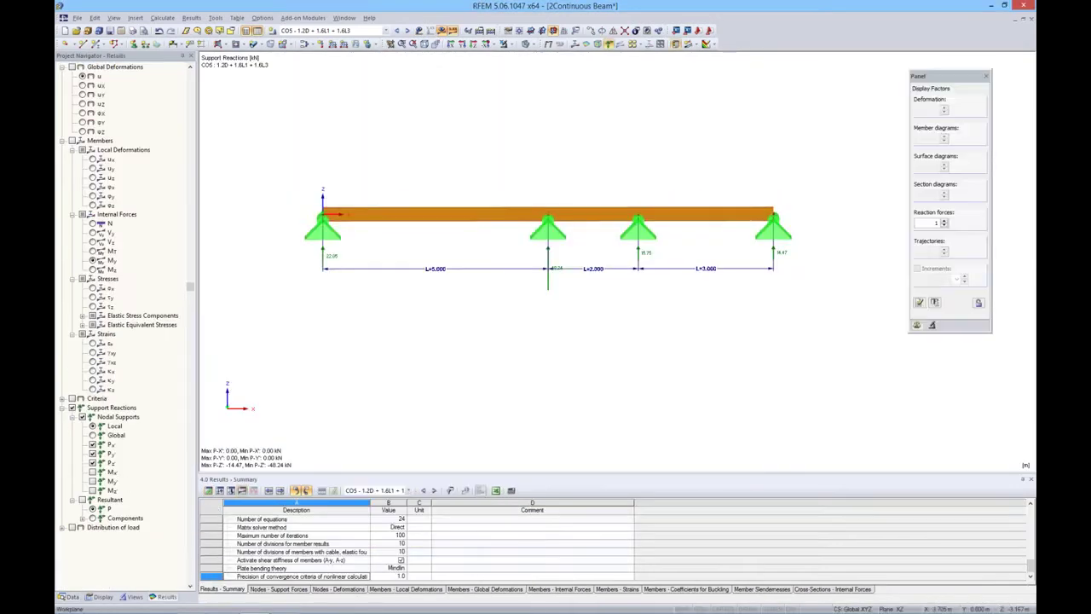
# - Open printout report PR1: Printout Report Short, check its CO1 to CO4 graphics, and save the report on closing
pyautogui.click(75, 596)
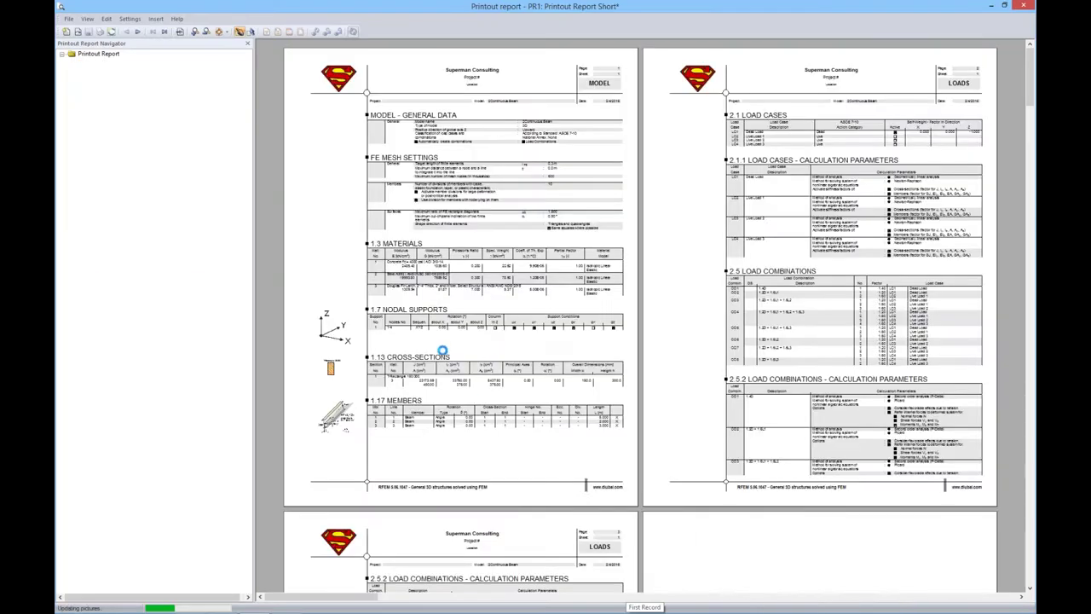
pyautogui.click(144, 182)
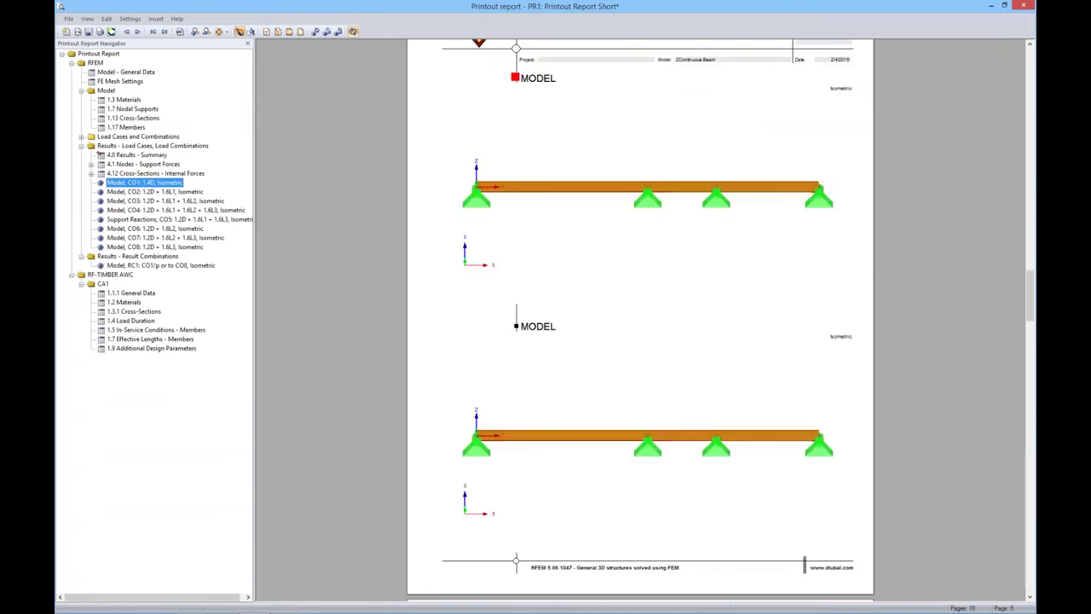
pyautogui.click(183, 192)
pyautogui.click(182, 201)
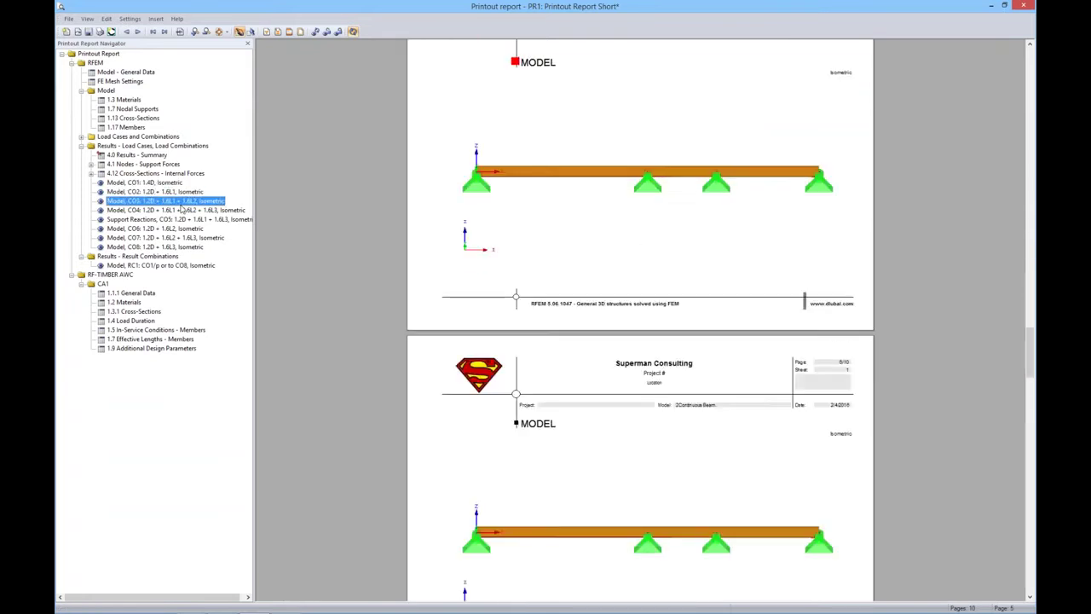
pyautogui.click(184, 211)
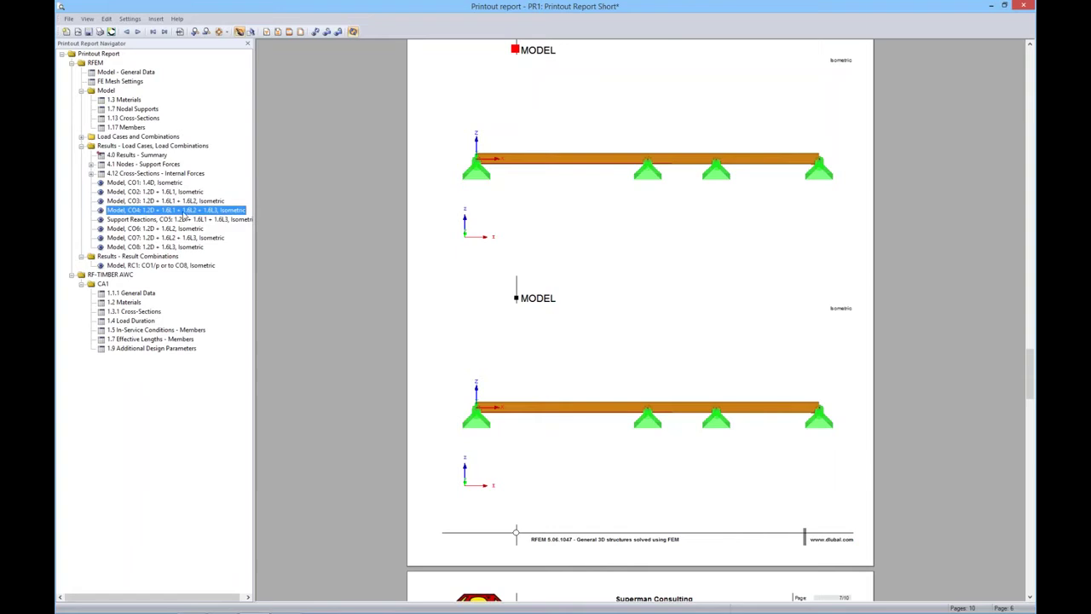
pyautogui.click(1022, 7)
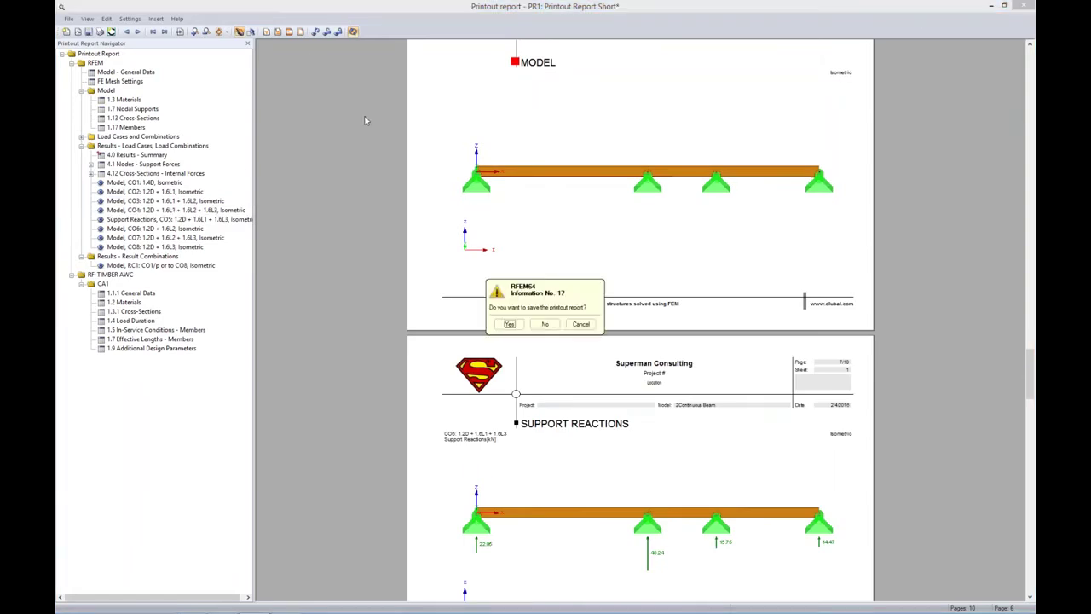
pyautogui.click(511, 323)
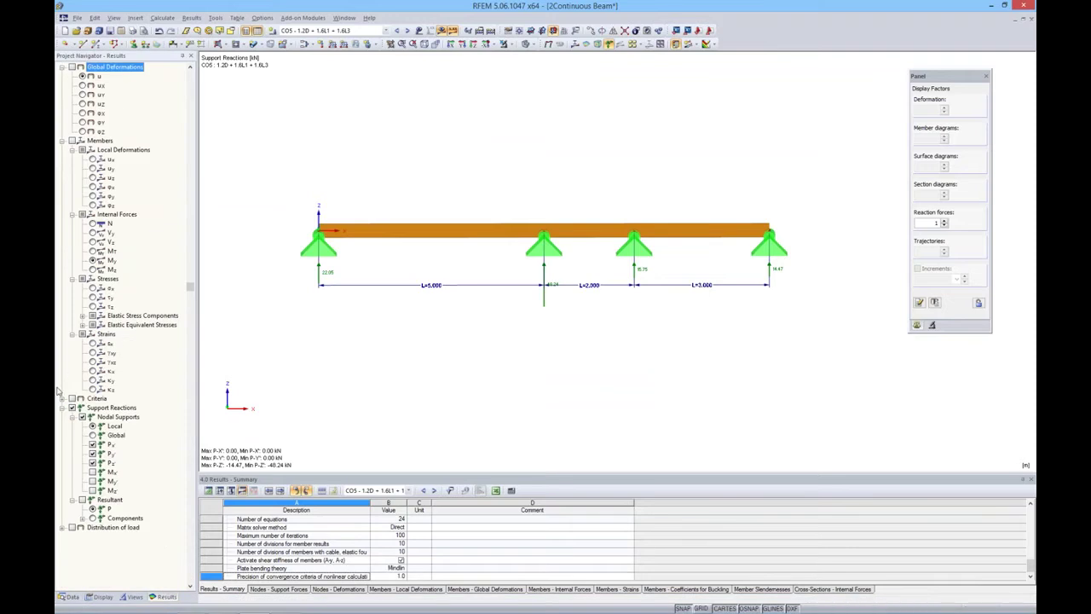
# - Show the members' M-y internal forces for CO5 without support reactions, with a member diagram factor of 1.5
pyautogui.click(71, 599)
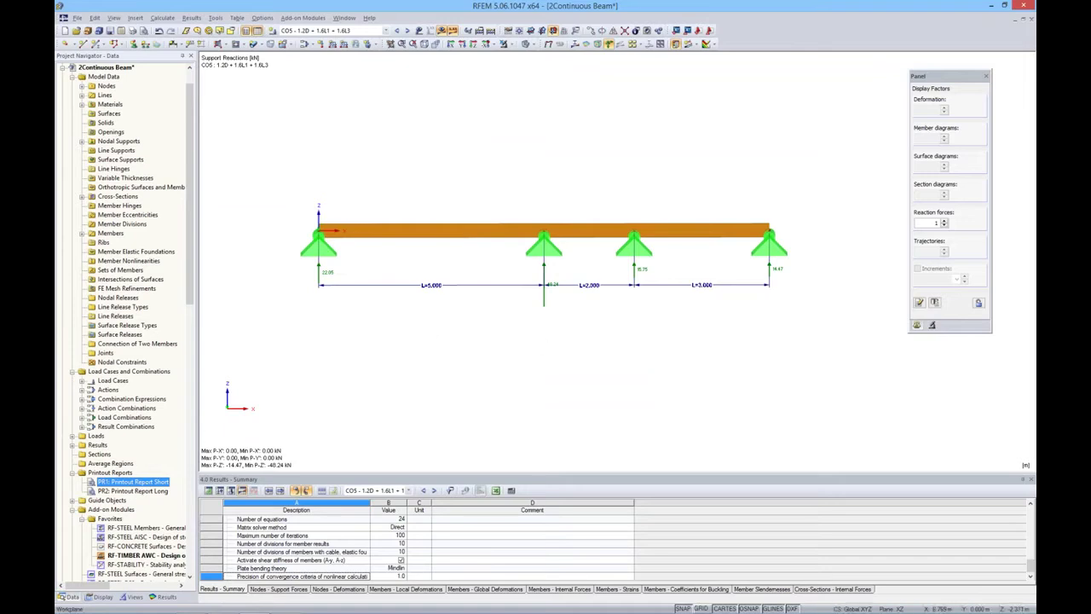
pyautogui.moveTo(611, 344); pyautogui.dragTo(600, 348, button='middle')
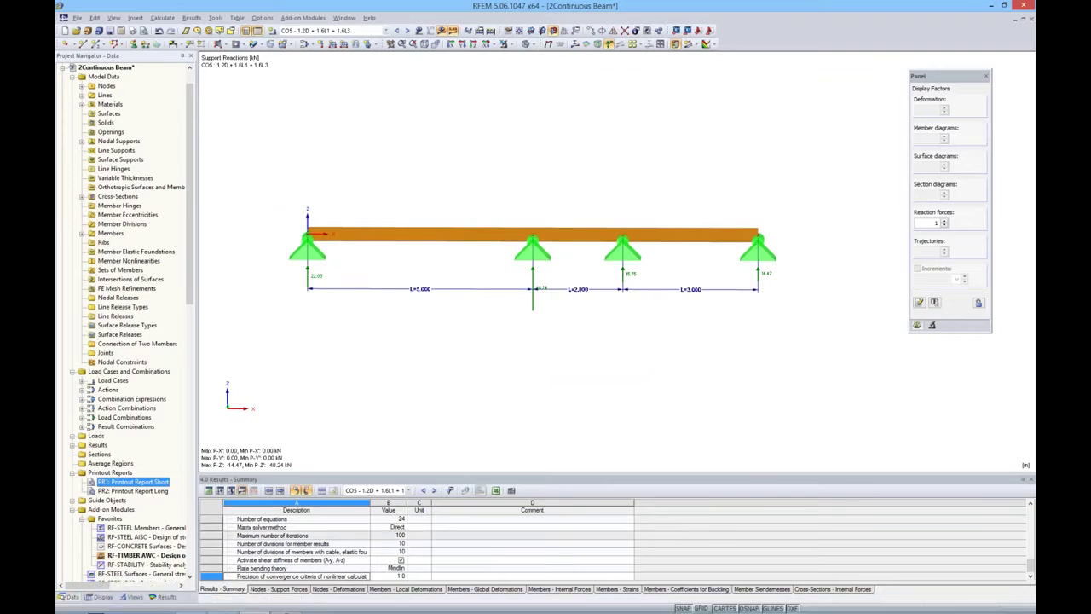
pyautogui.click(162, 595)
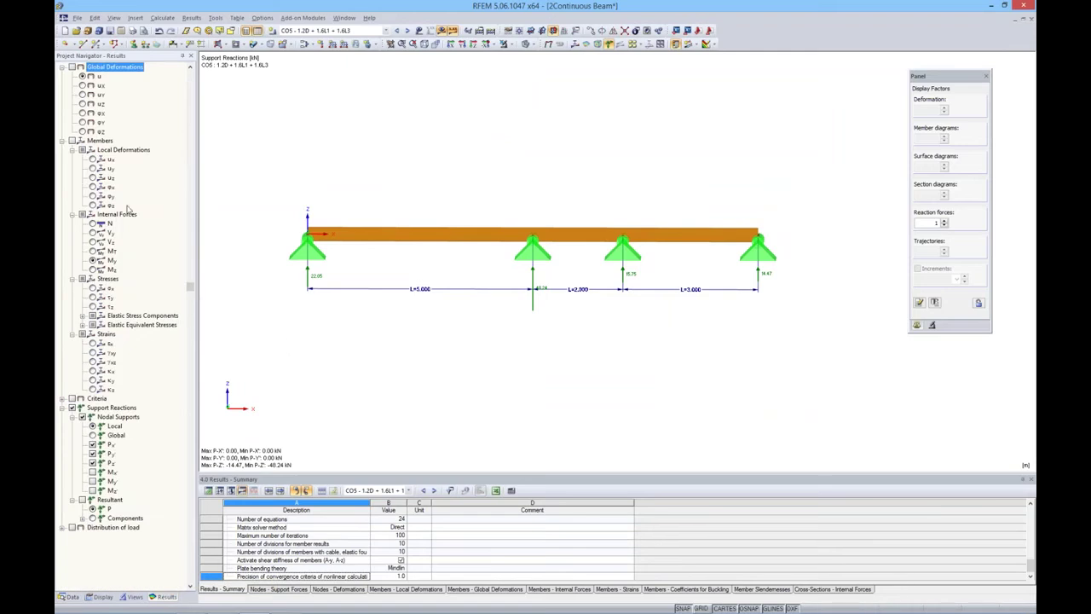
pyautogui.click(72, 142)
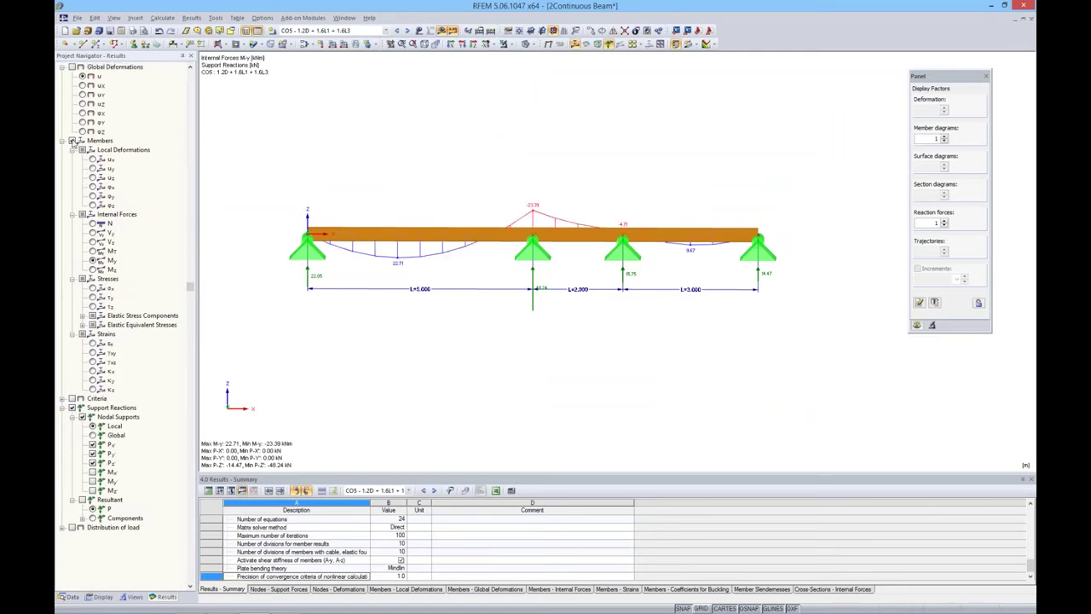
pyautogui.click(71, 408)
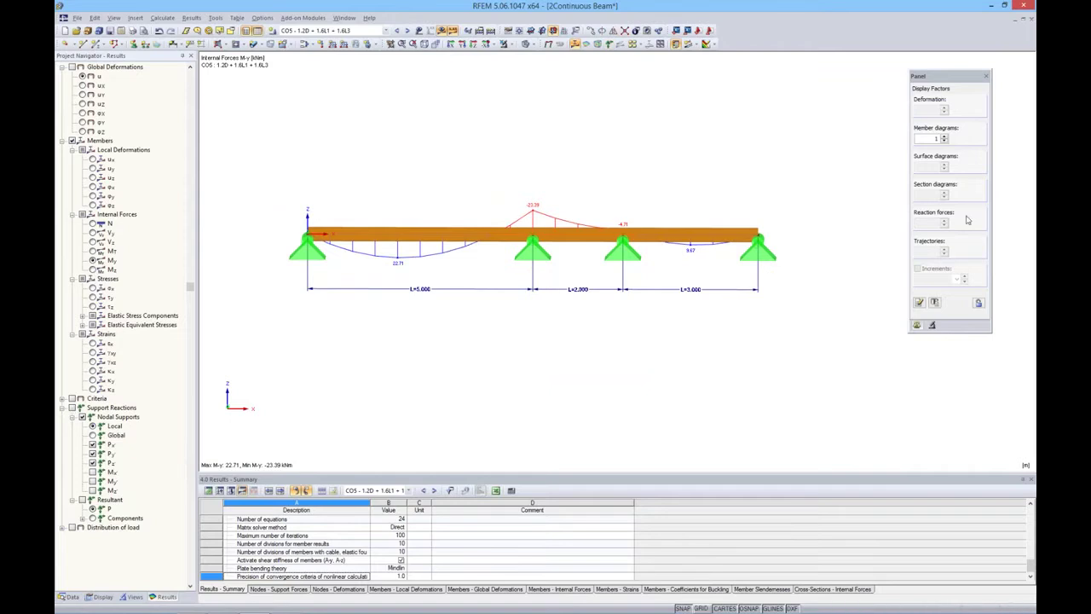
pyautogui.click(943, 137)
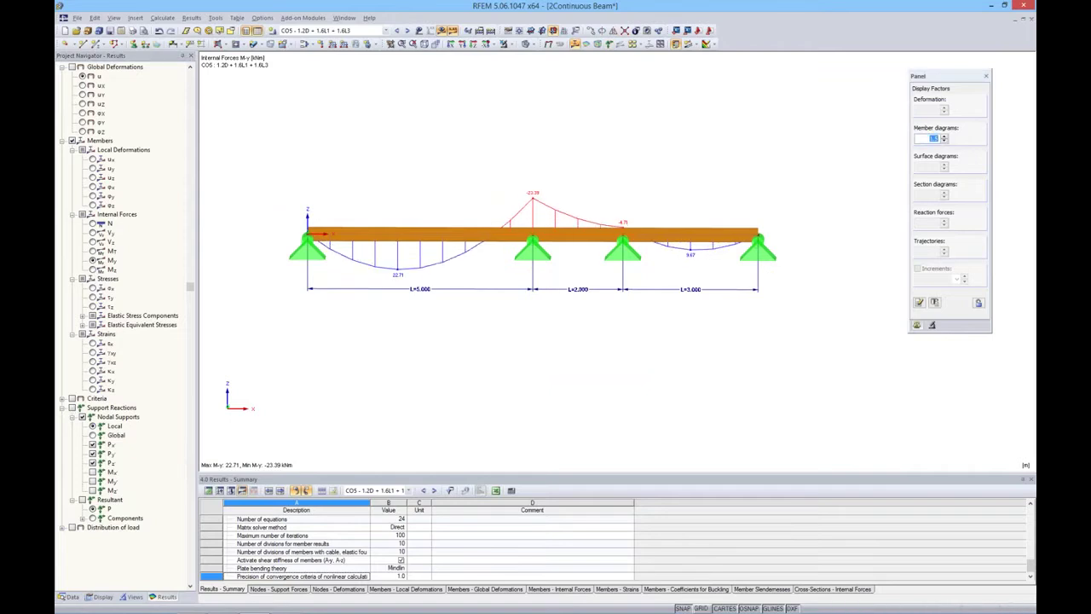
# - Switch to result combination RC1 and calculate its results
pyautogui.click(407, 31)
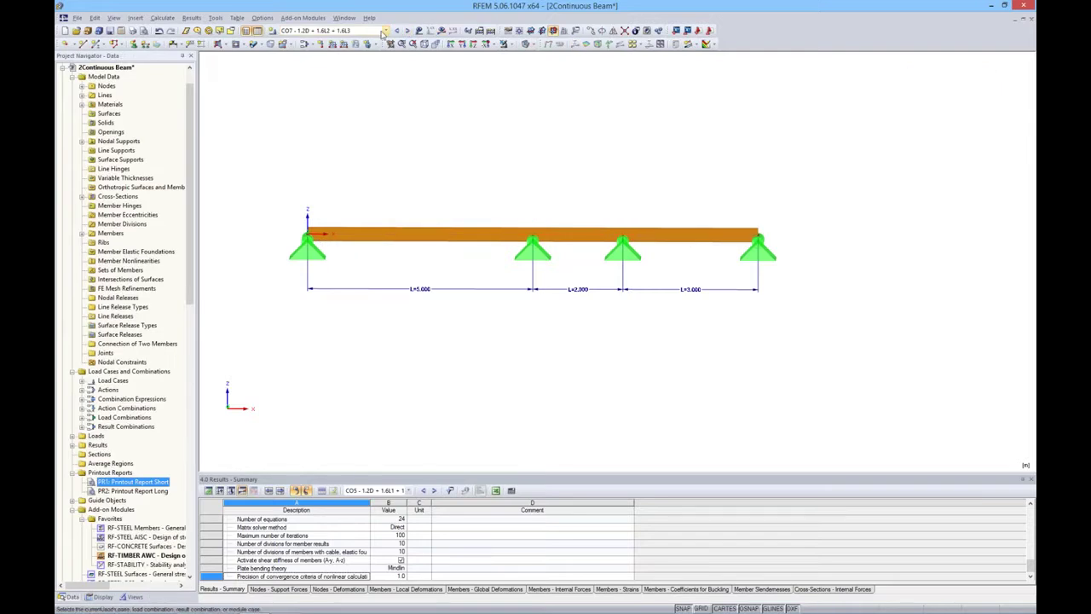
pyautogui.click(378, 32)
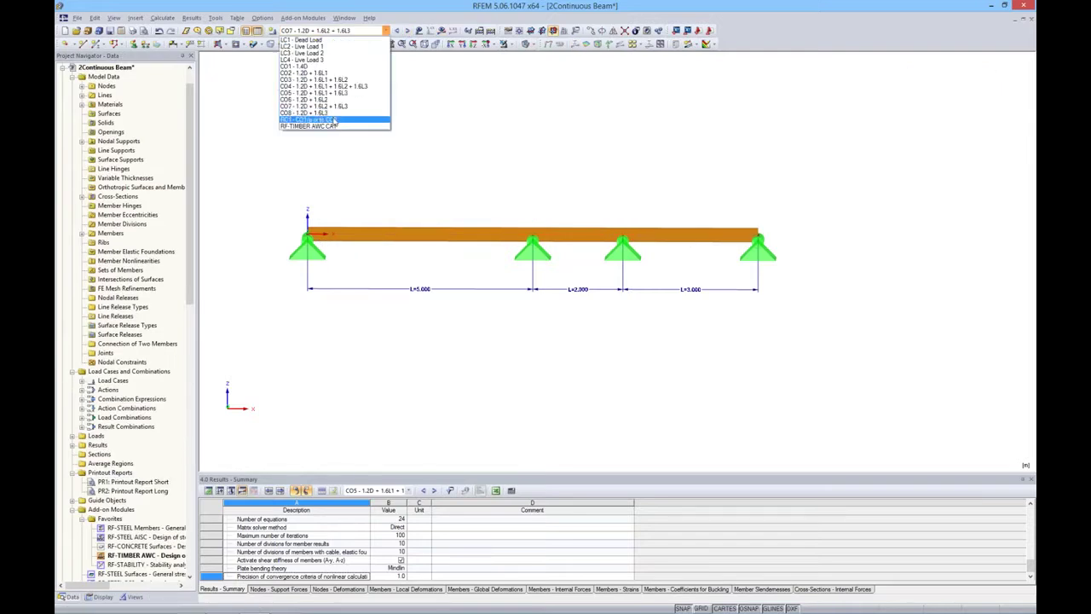
pyautogui.click(311, 119)
pyautogui.click(443, 32)
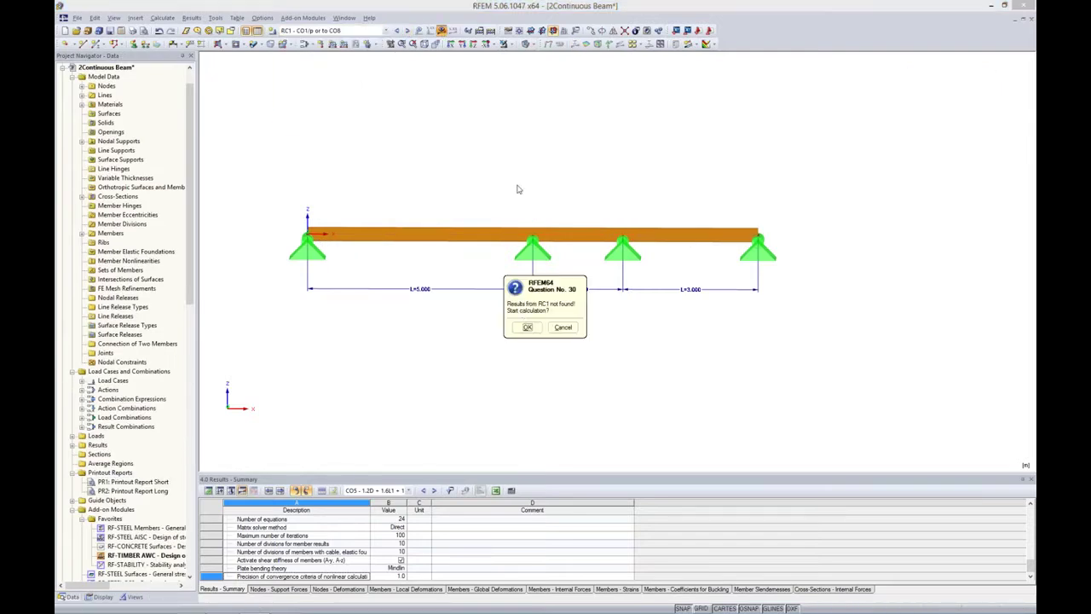
pyautogui.click(522, 331)
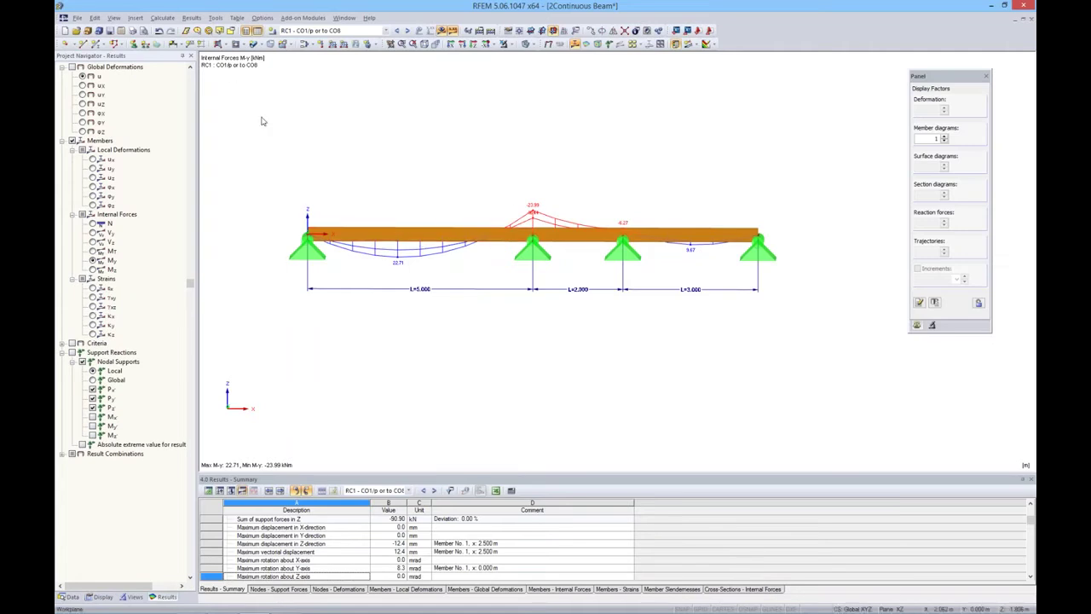
# - Compare the M-y diagrams of the load combinations down to CO4, set CO4's member diagram factor to 1.75, and return to CO5
pyautogui.click(396, 31)
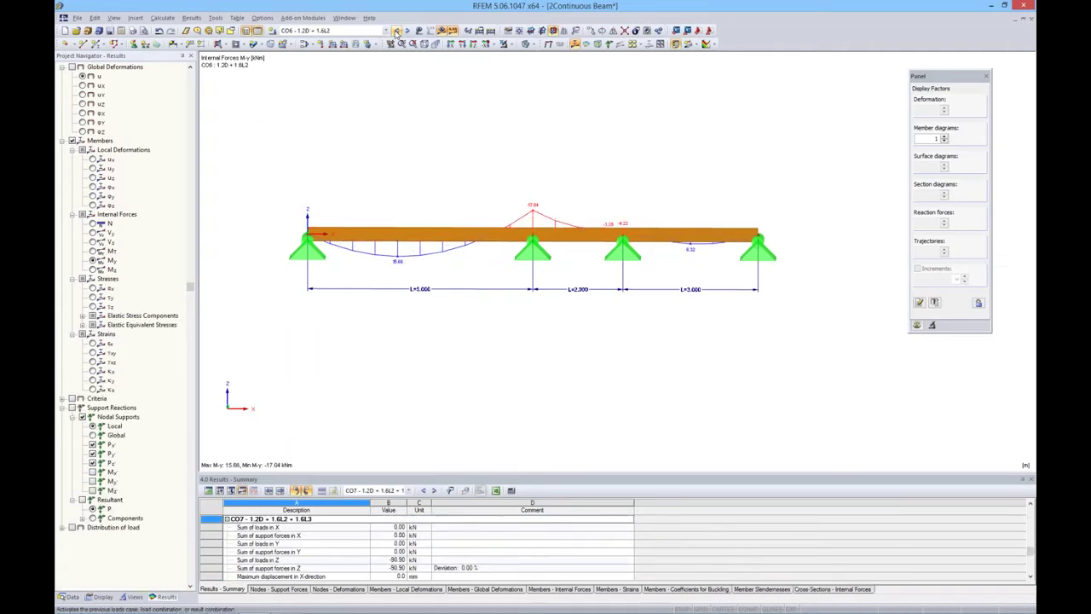
pyautogui.click(397, 32)
pyautogui.click(396, 32)
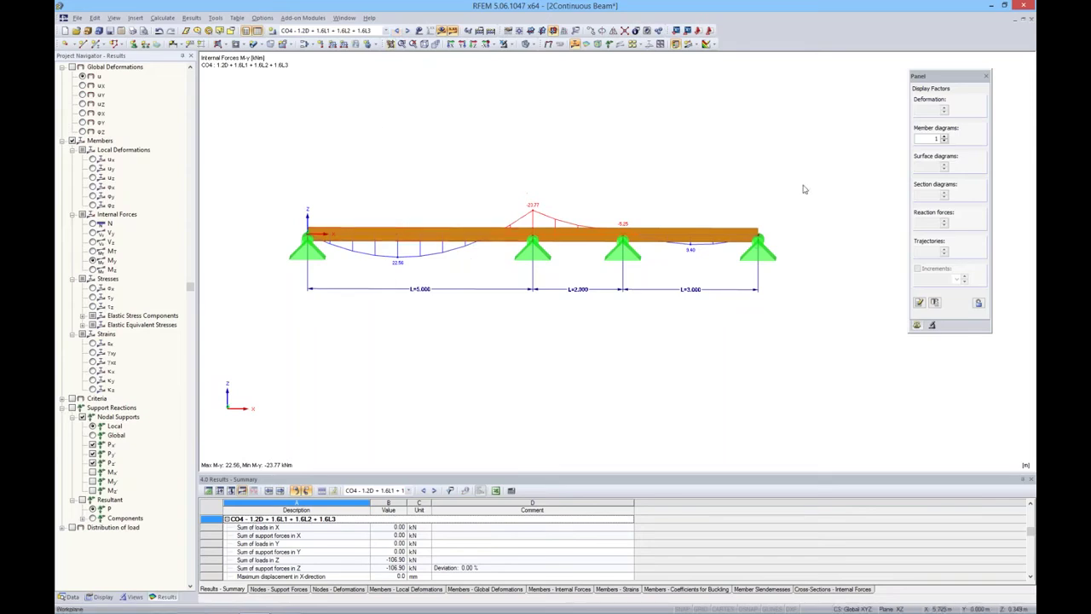
pyautogui.click(943, 135)
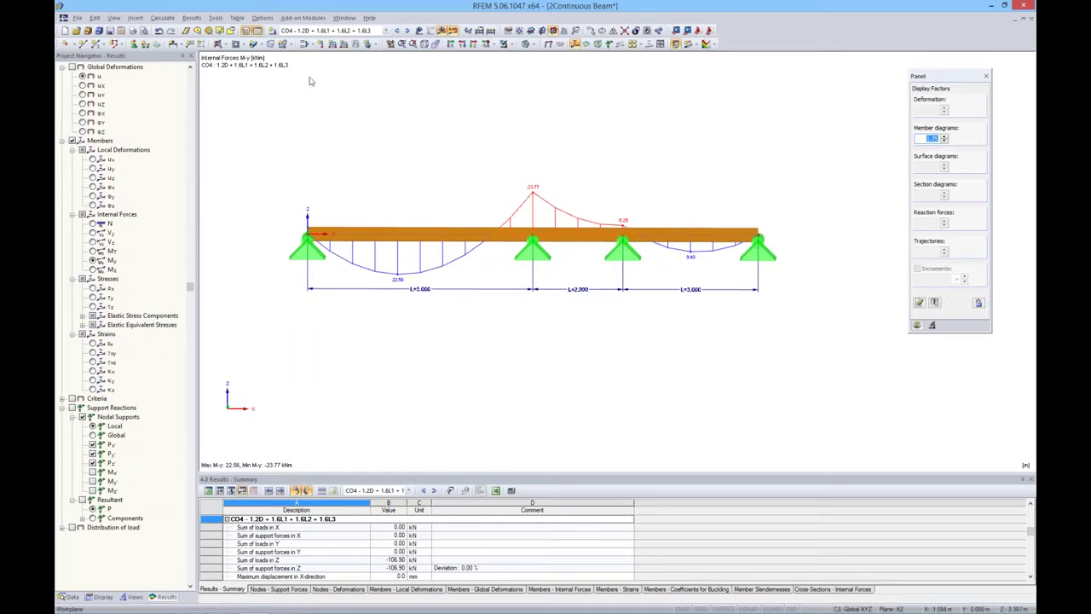
pyautogui.click(407, 31)
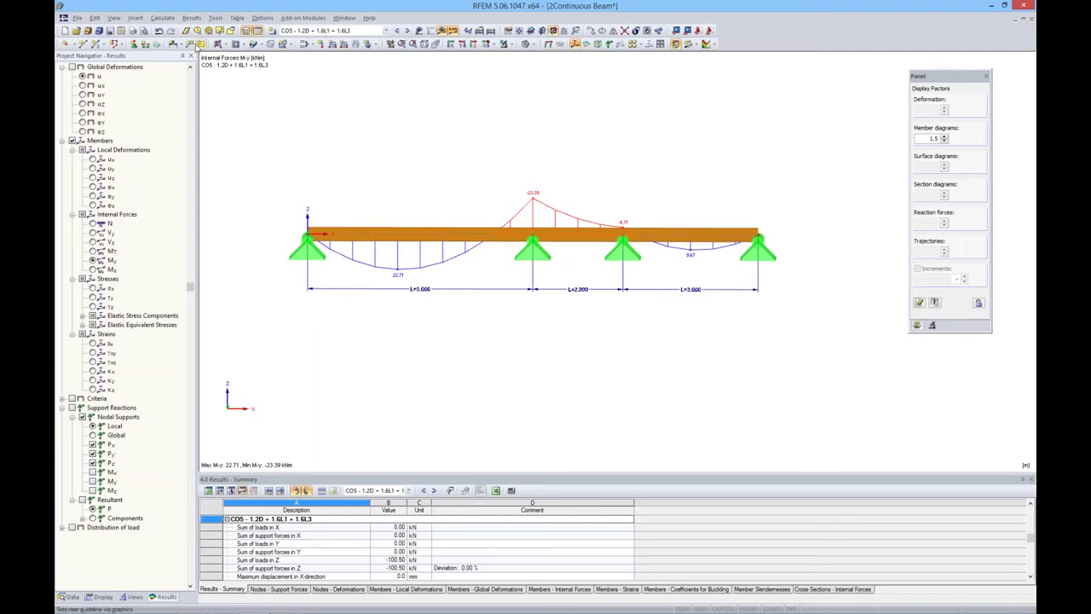
# - Mass print the M-y result graphics of all load cases and combinations in the current view to printout report PR1
pyautogui.click(132, 31)
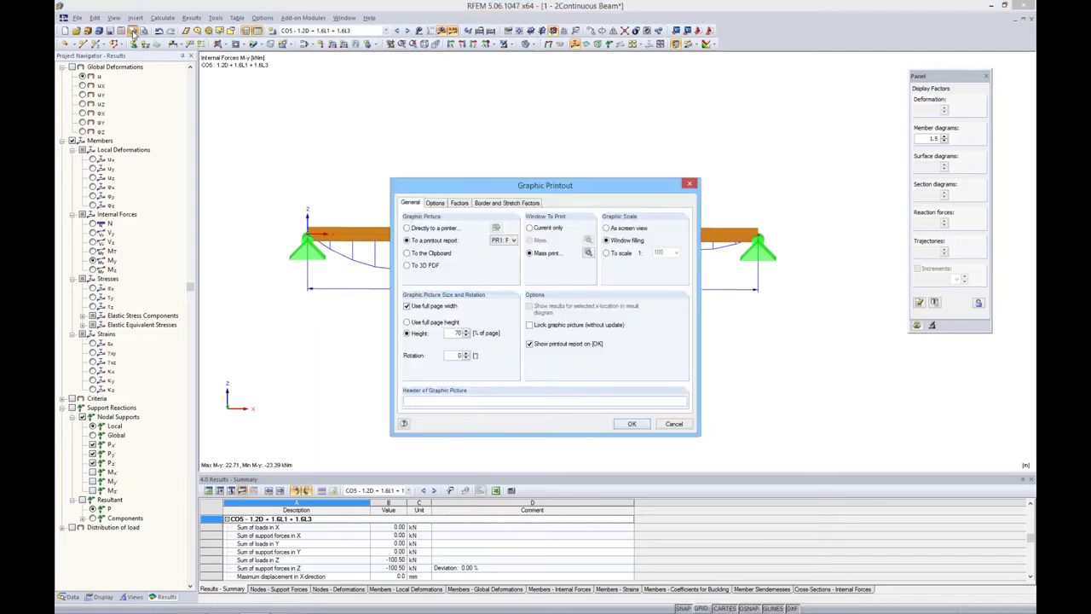
pyautogui.moveTo(558, 191); pyautogui.dragTo(674, 151)
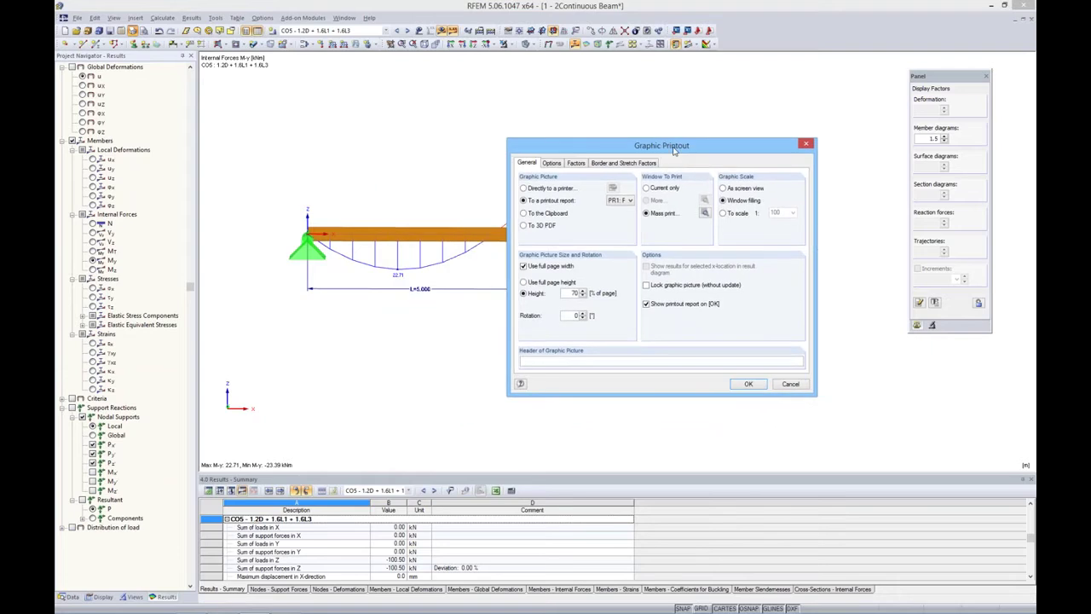
pyautogui.click(704, 213)
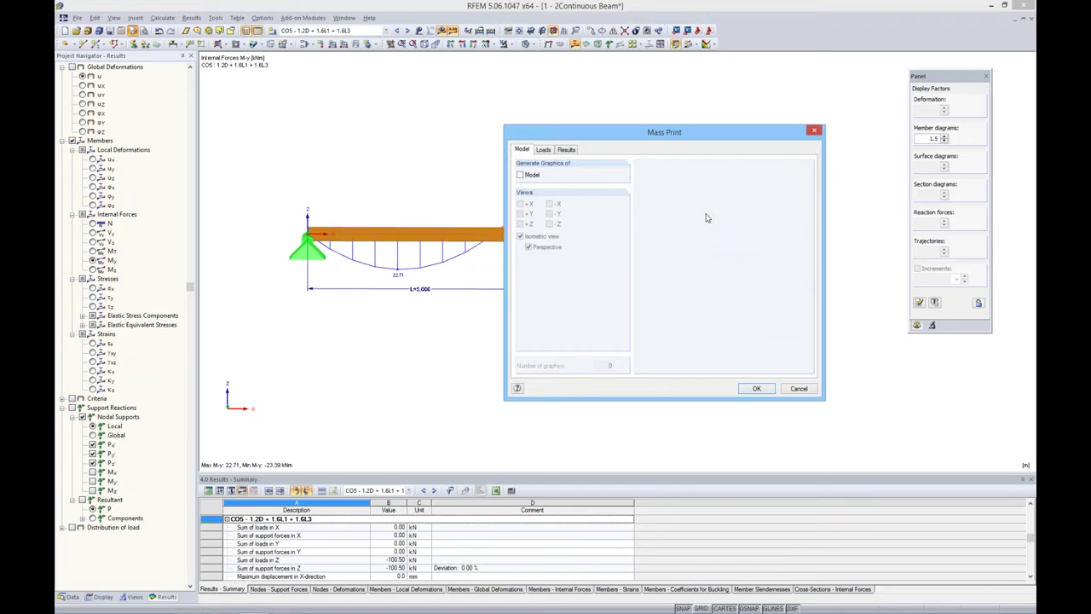
pyautogui.click(544, 151)
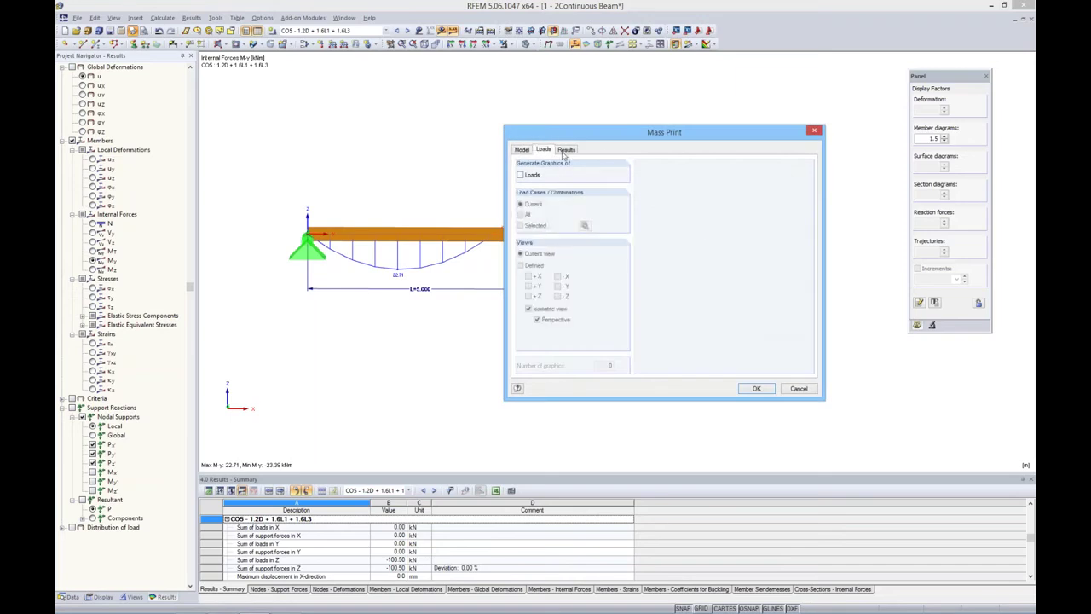
pyautogui.click(567, 150)
pyautogui.moveTo(592, 139); pyautogui.dragTo(604, 159)
pyautogui.click(661, 267)
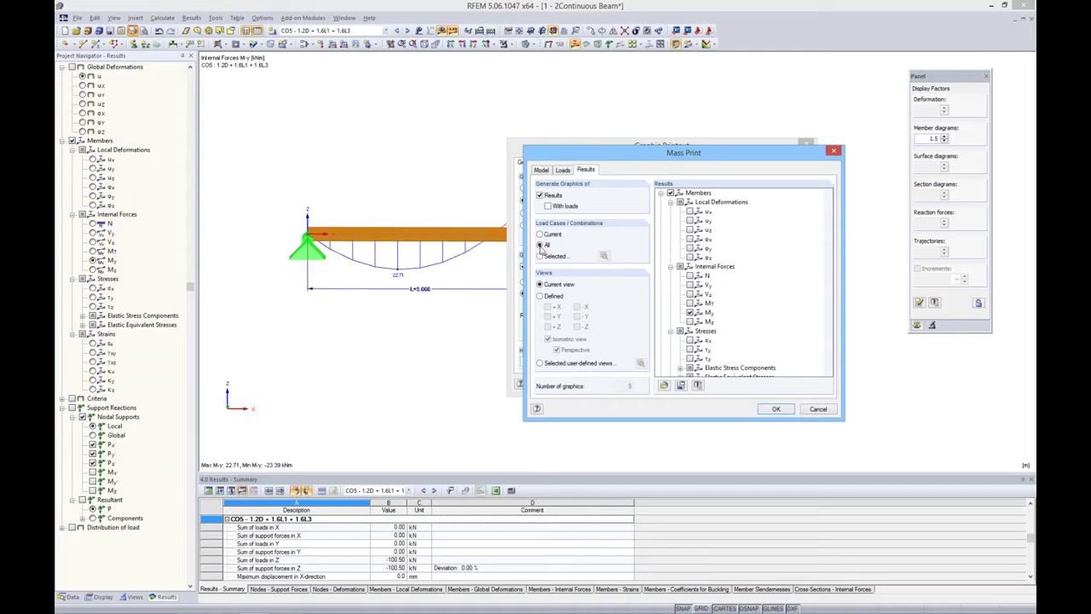
pyautogui.click(773, 414)
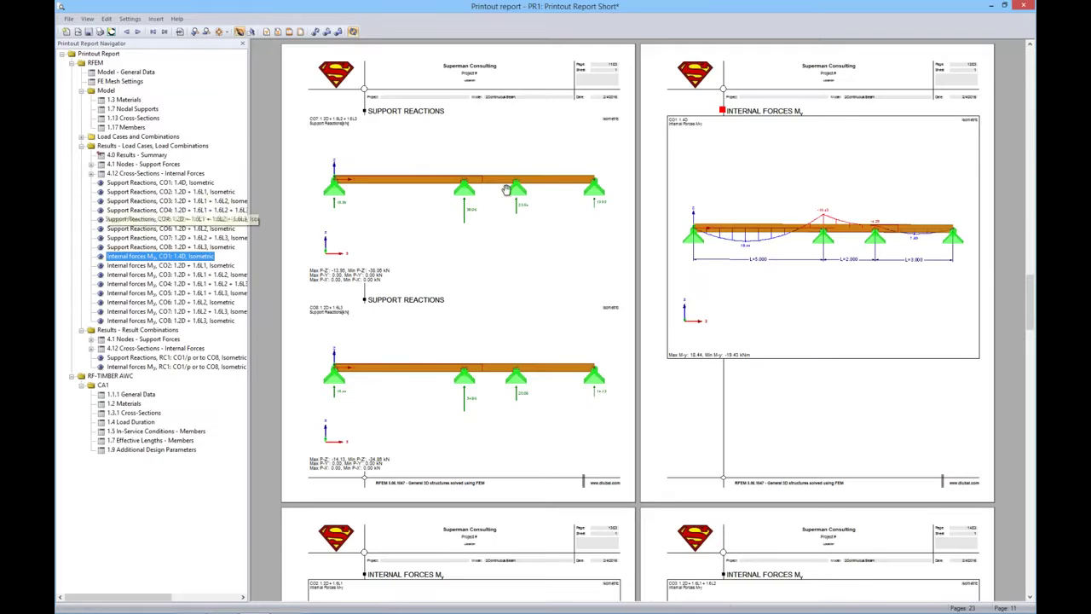
# - Examine the support reaction and M-y internal force graphics of the load combinations in the printout report
pyautogui.click(159, 201)
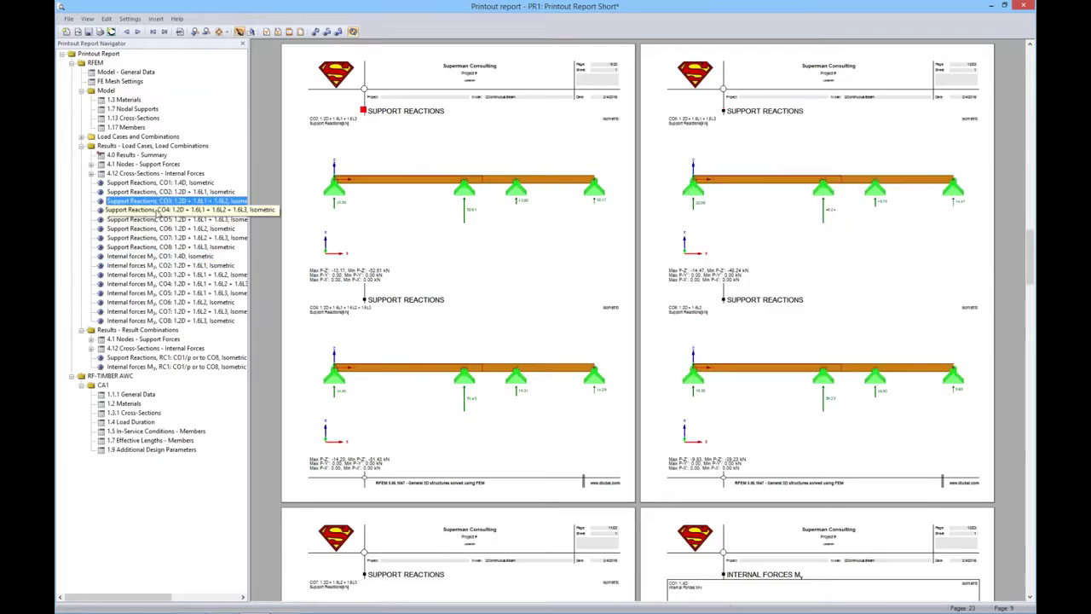
pyautogui.click(154, 238)
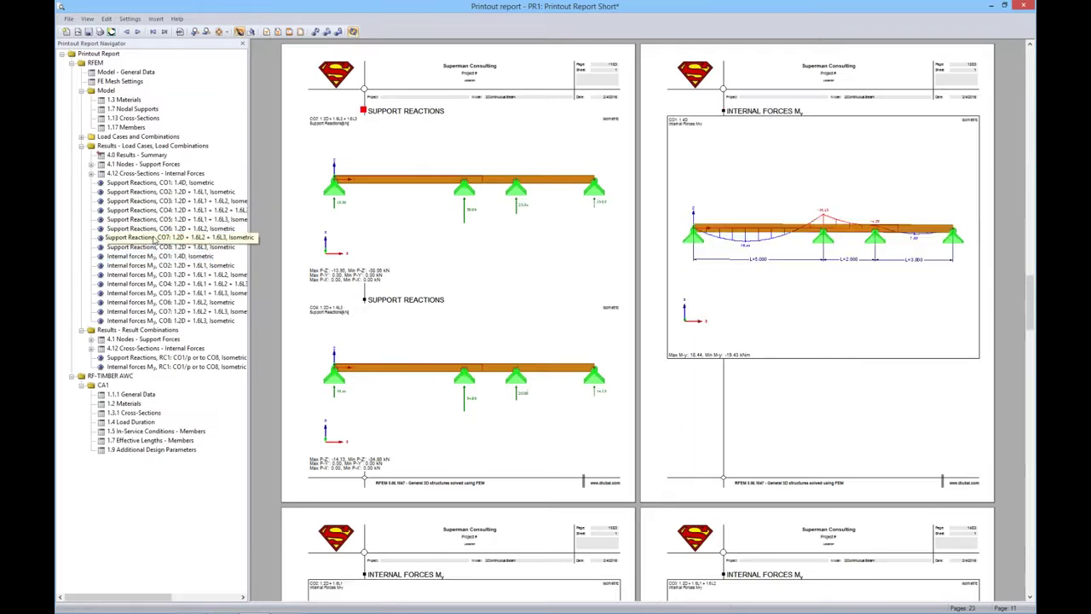
pyautogui.click(154, 257)
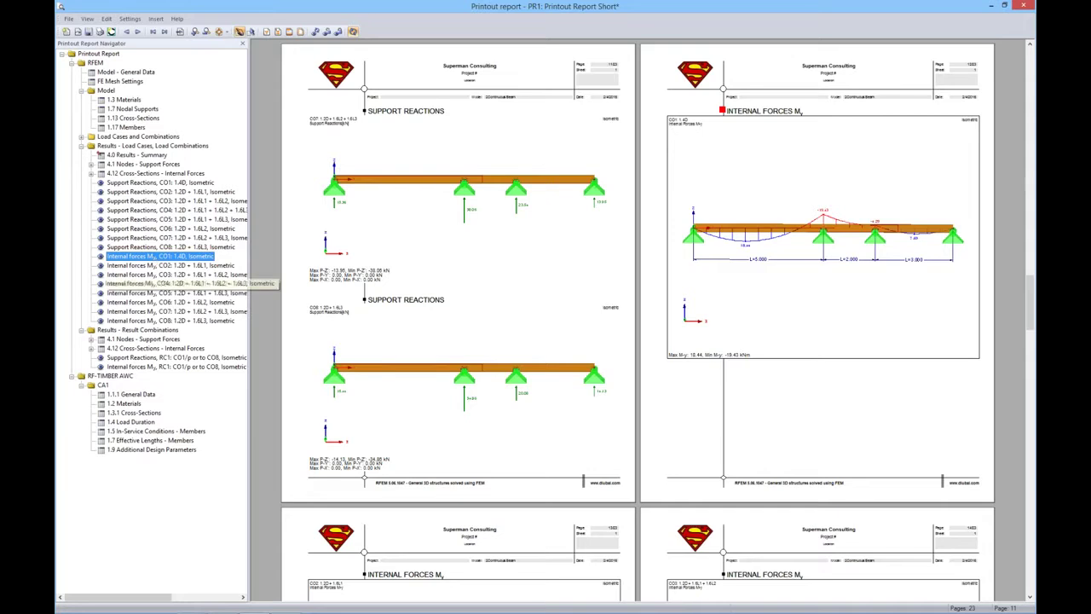
pyautogui.keyDown('ctrl'); pyautogui.scroll(2, 760, 303); pyautogui.keyUp('ctrl')
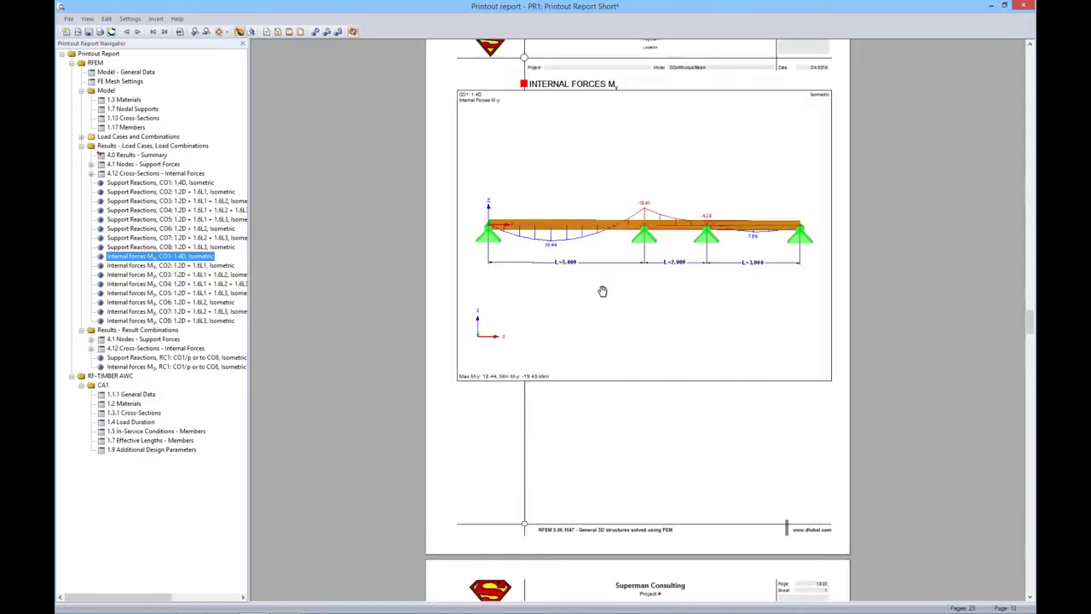
pyautogui.keyDown('ctrl'); pyautogui.scroll(1, 602, 291); pyautogui.keyUp('ctrl')
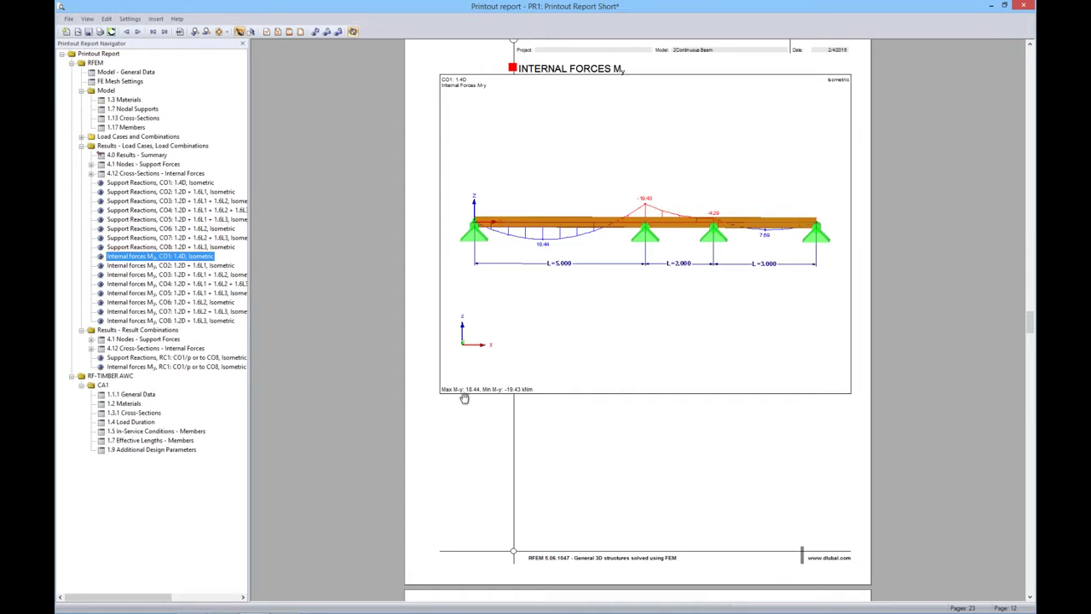
pyautogui.scroll(-3, 564, 426)
pyautogui.scroll(-3, 564, 426)
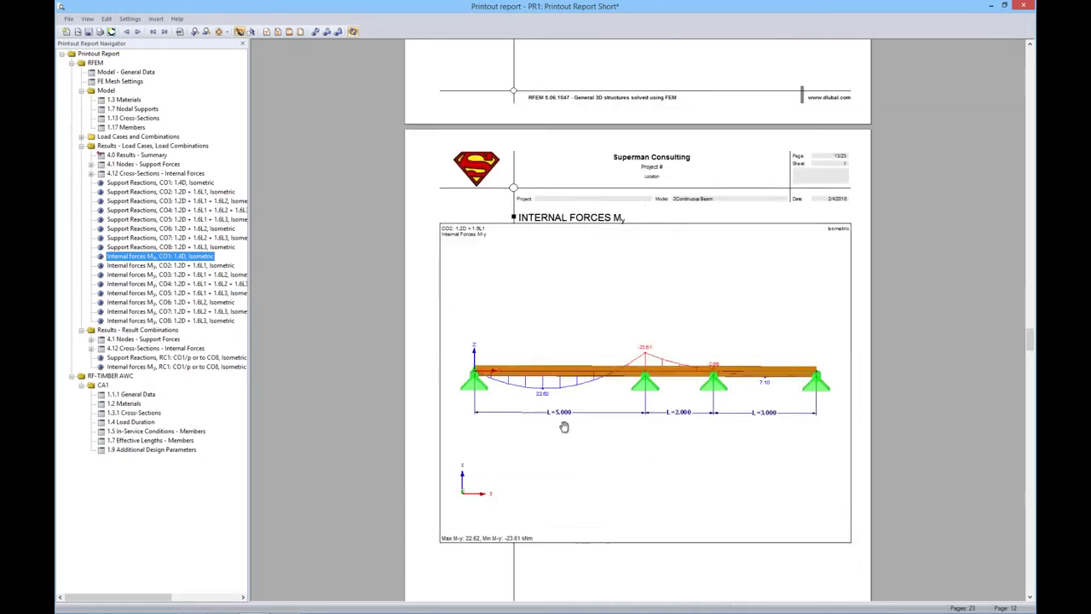
pyautogui.scroll(-5, 499, 386)
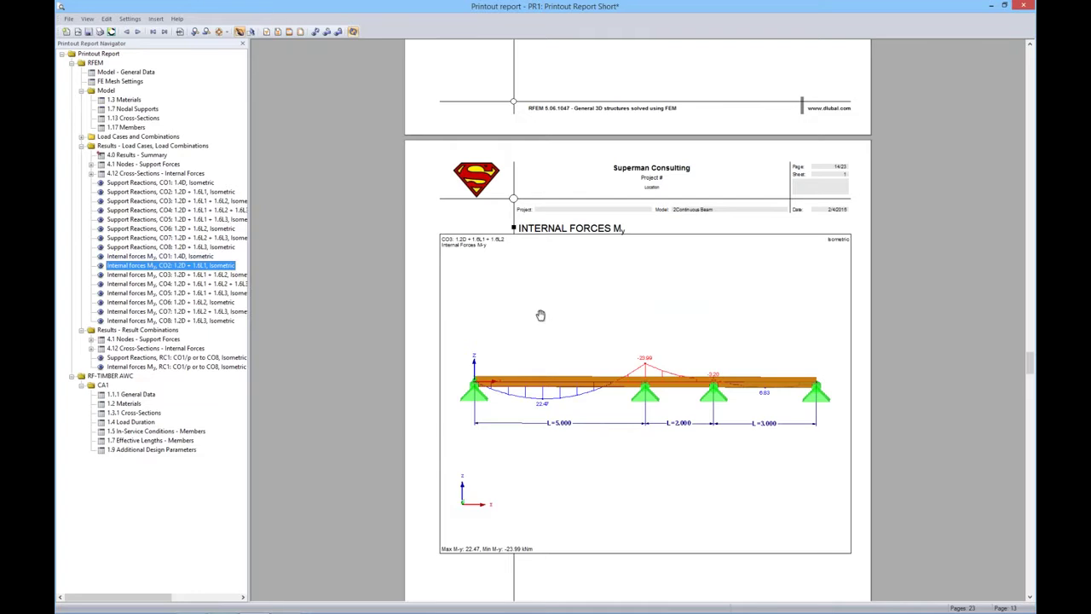
# - Close the printout report without saving it and switch to the 2Continuous Beam START model
pyautogui.click(1023, 7)
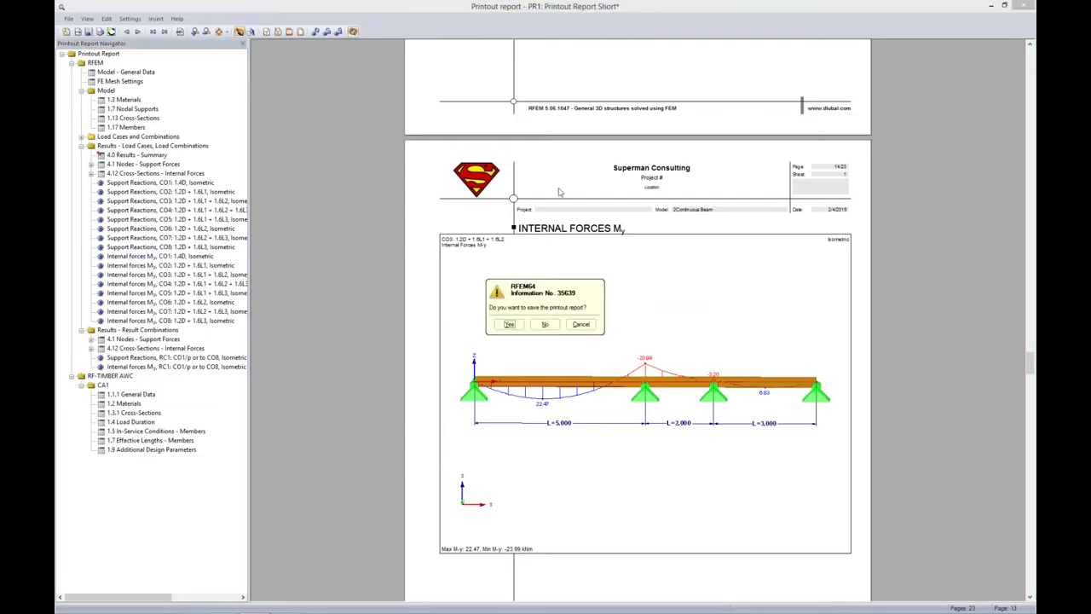
pyautogui.click(544, 325)
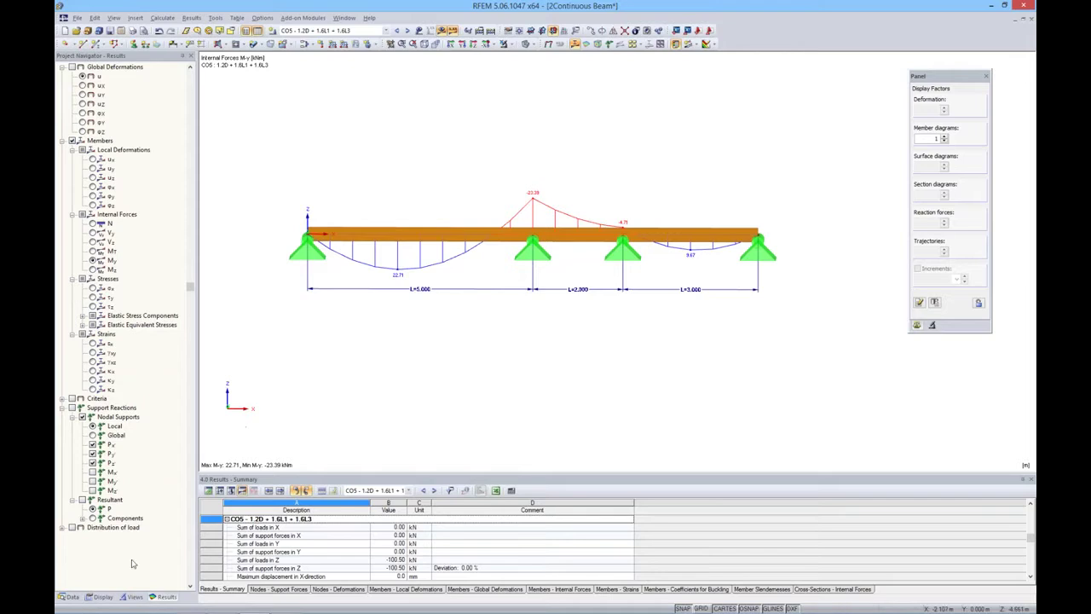
pyautogui.click(70, 596)
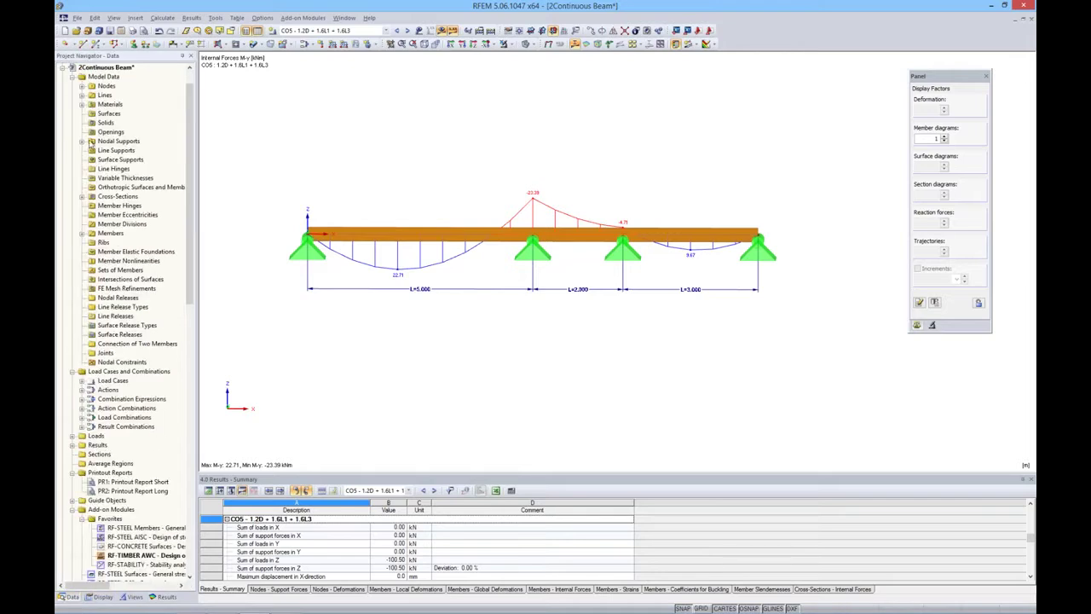
pyautogui.click(61, 71)
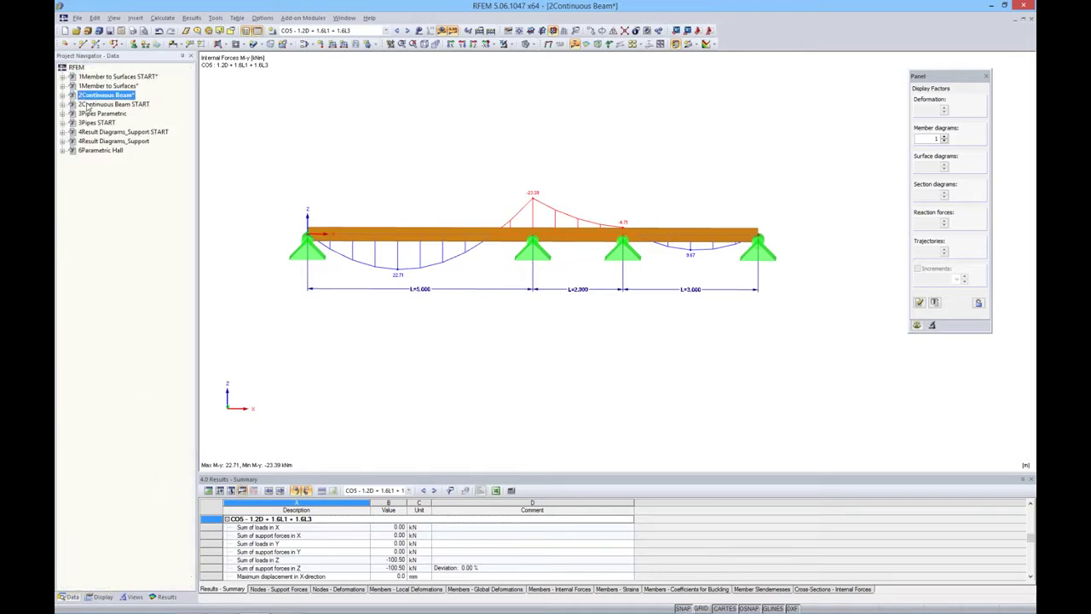
pyautogui.doubleClick(88, 104)
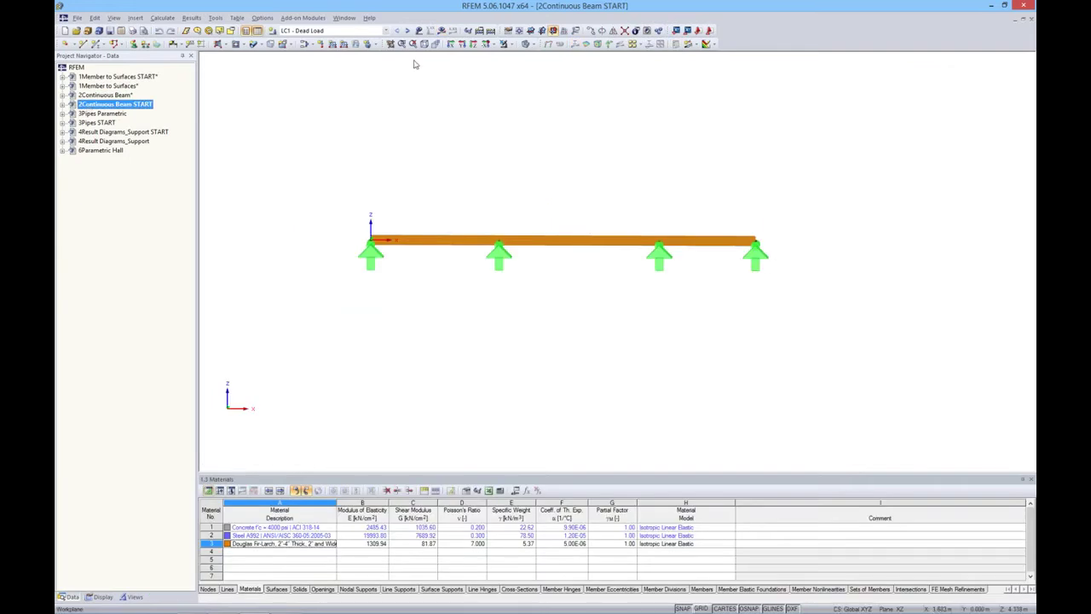
# - Step through the START model's load cases from LC1 Dead Load to LC4 Live Load 3
pyautogui.click(409, 31)
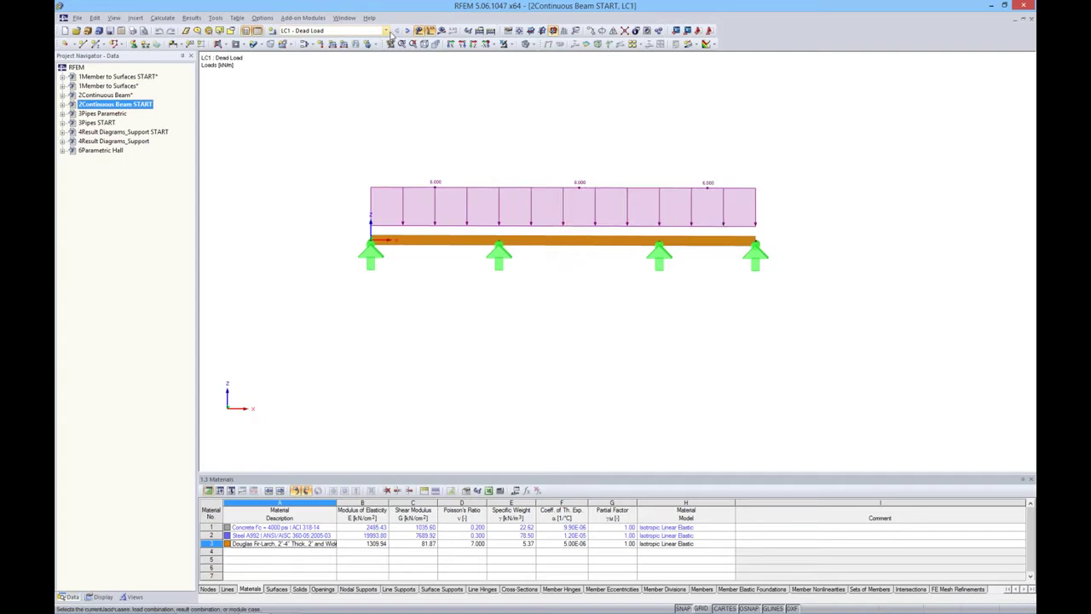
pyautogui.click(408, 32)
pyautogui.click(409, 31)
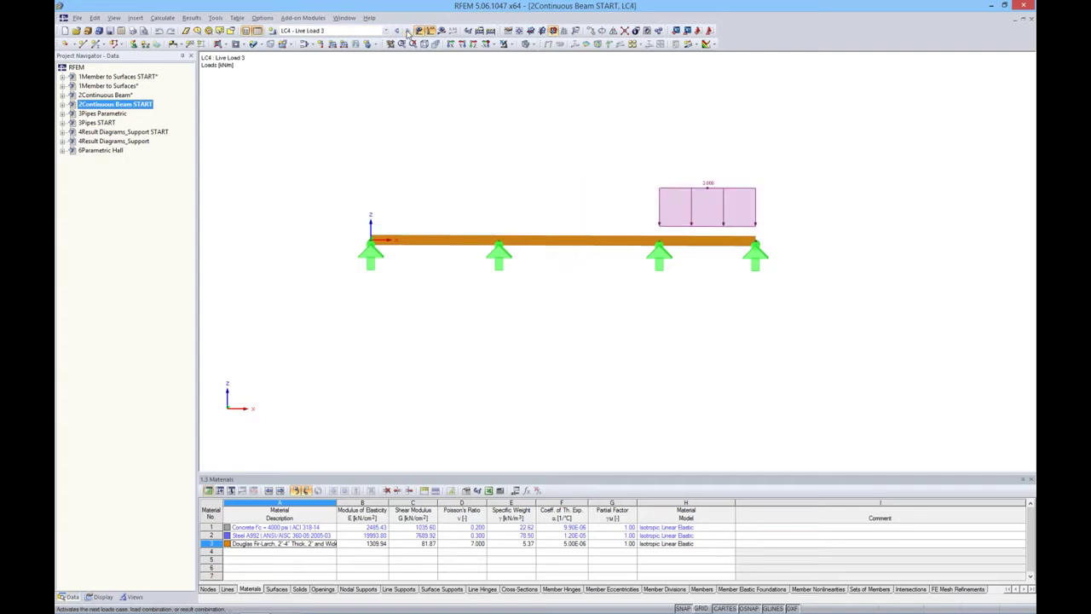
# - Open the model's parameter list and define a length parameter a with a value of 3 m
pyautogui.click(516, 491)
pyautogui.moveTo(573, 330); pyautogui.dragTo(576, 317)
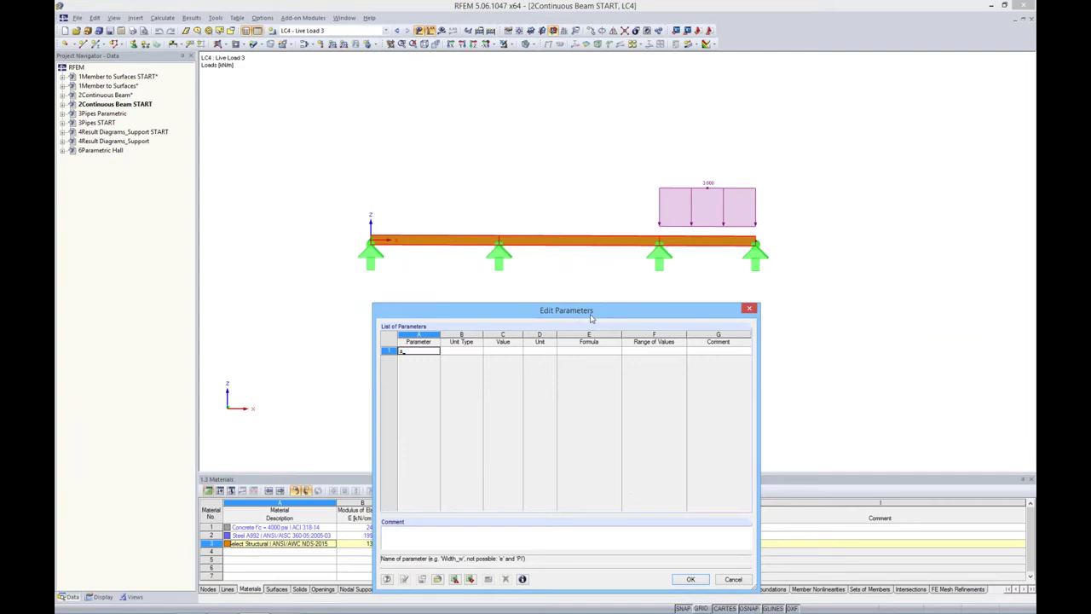
pyautogui.write('a')
pyautogui.press('Tab')
pyautogui.press('Tab')
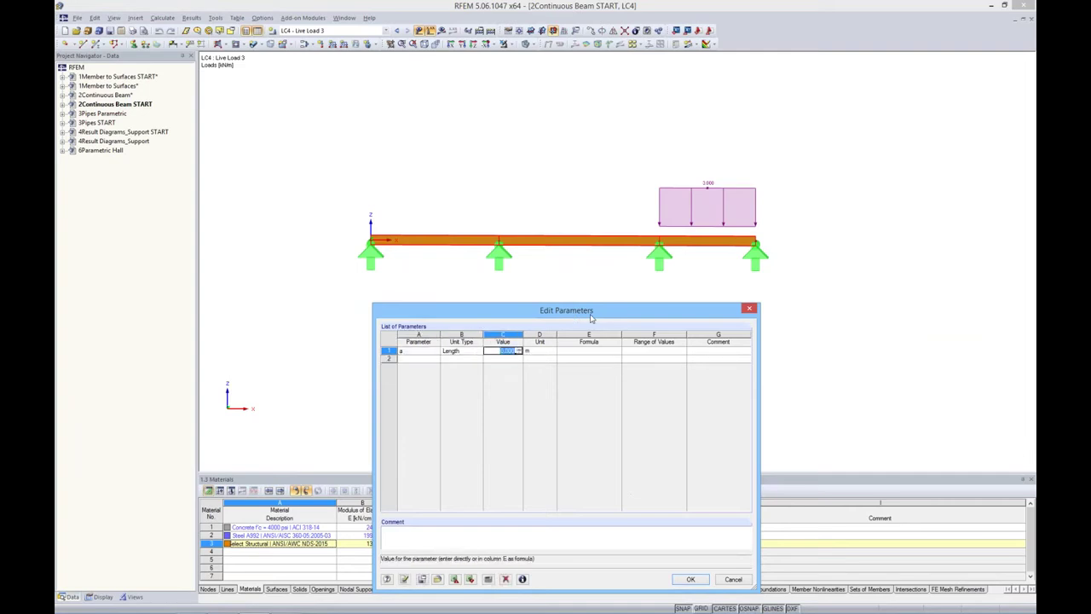
pyautogui.write('3')
pyautogui.press('Return')
# - Define two more length parameters, b with 5 m and c with 4 m
pyautogui.press('Tab')
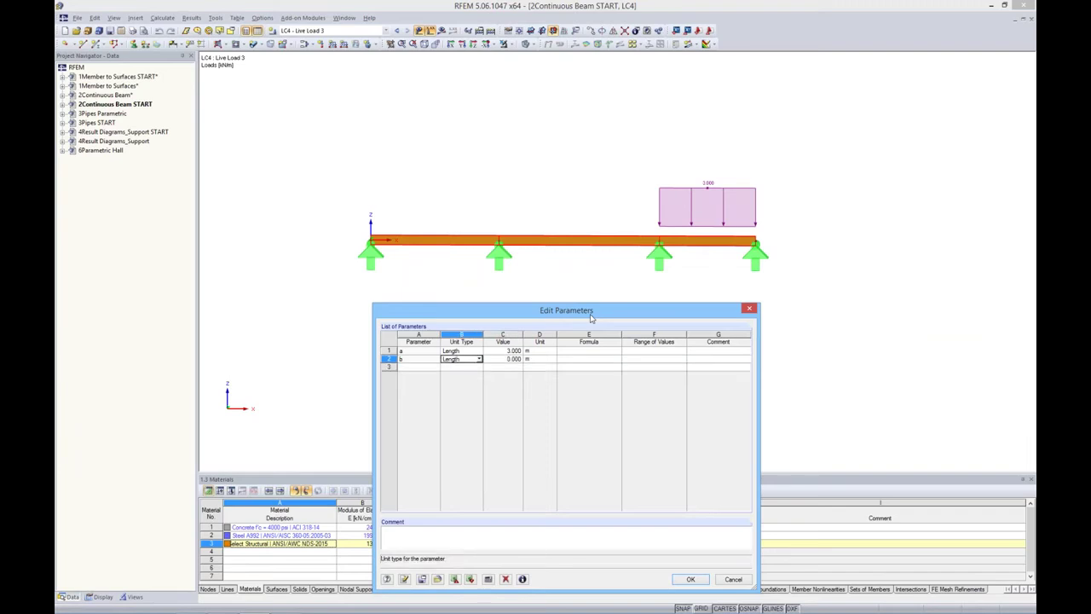
pyautogui.press('Tab')
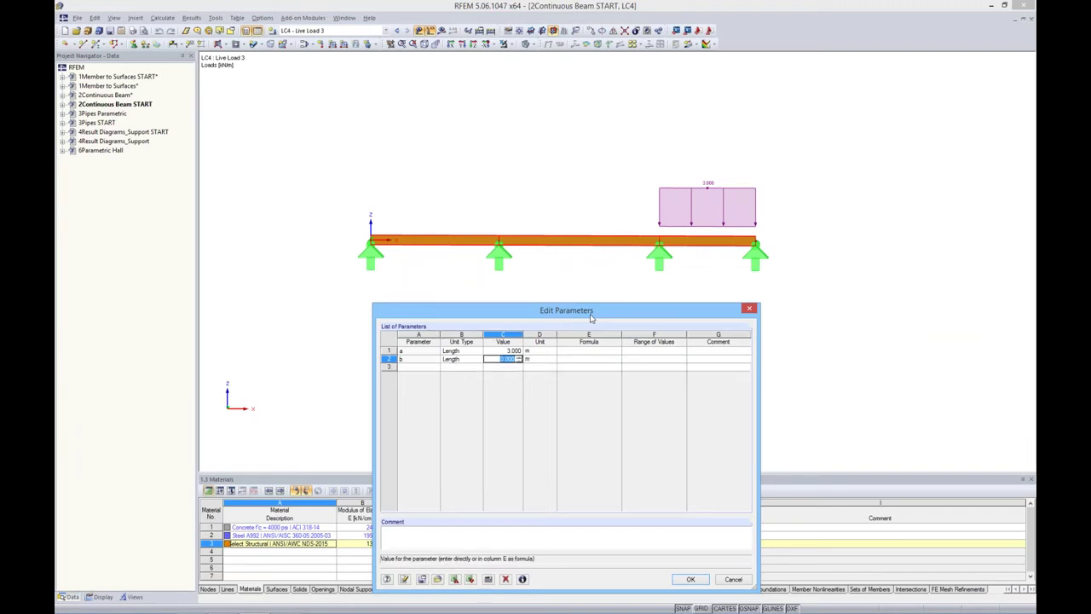
pyautogui.write('5')
pyautogui.press('Return')
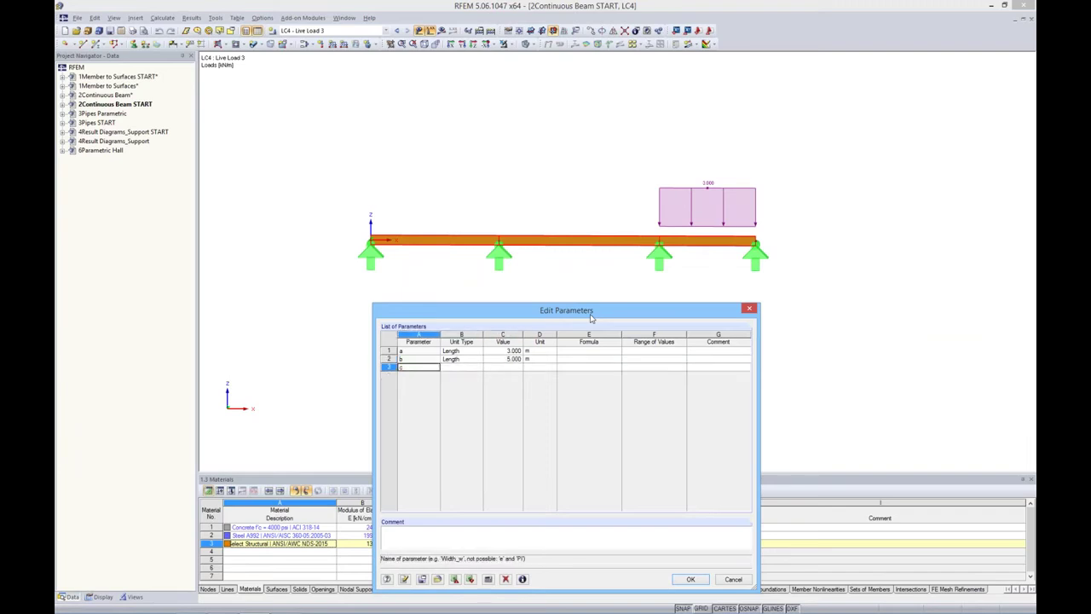
pyautogui.write('c')
pyautogui.press('Tab')
pyautogui.press('Tab')
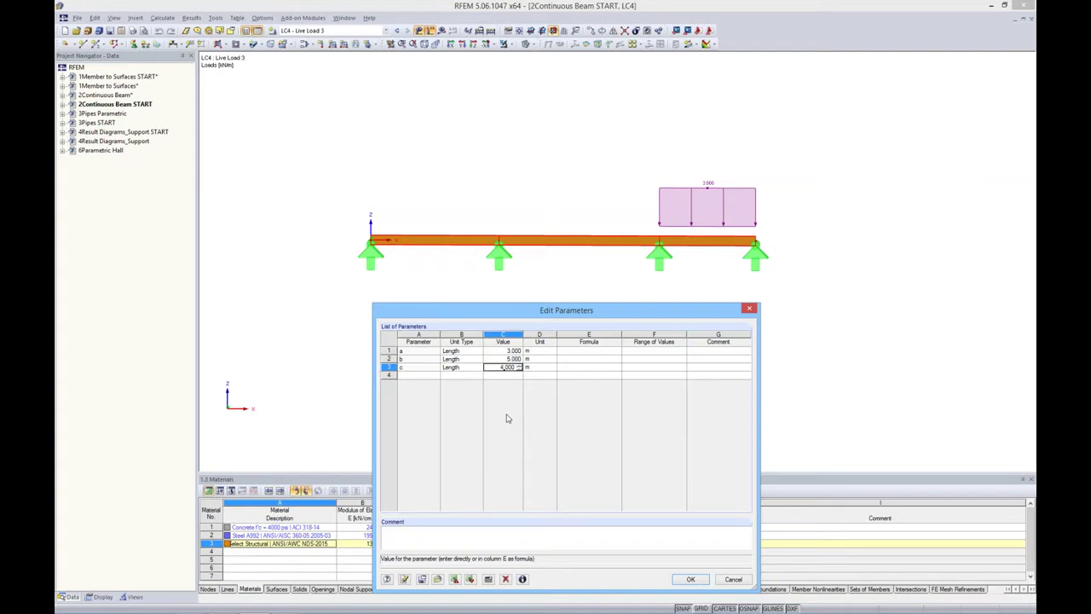
# - Add a parameter DL with unit type Line Force and a value of -4 kN/m
pyautogui.click(425, 376)
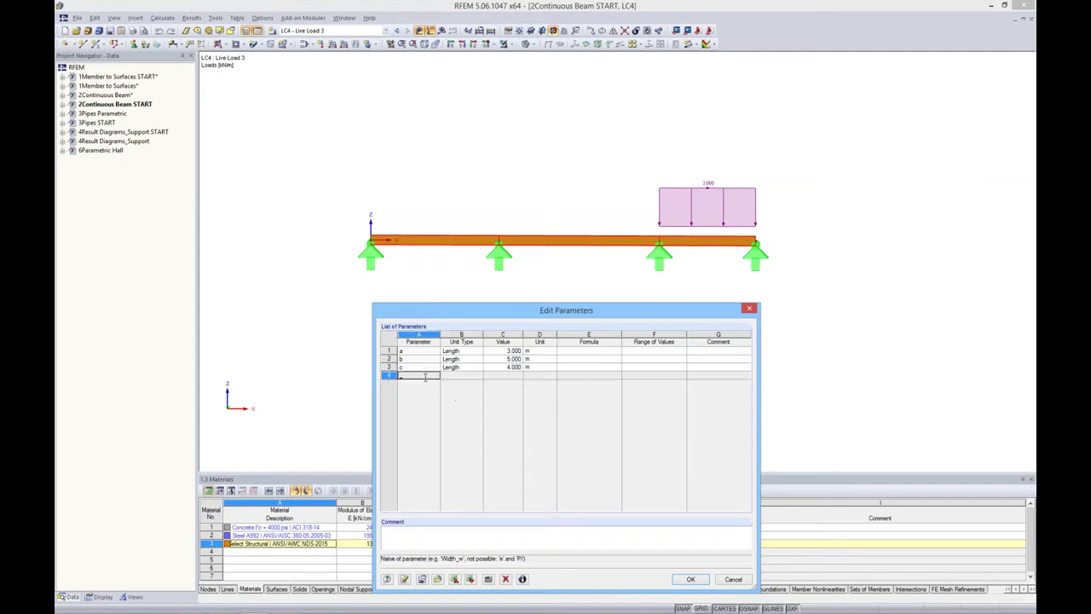
pyautogui.press('Tab')
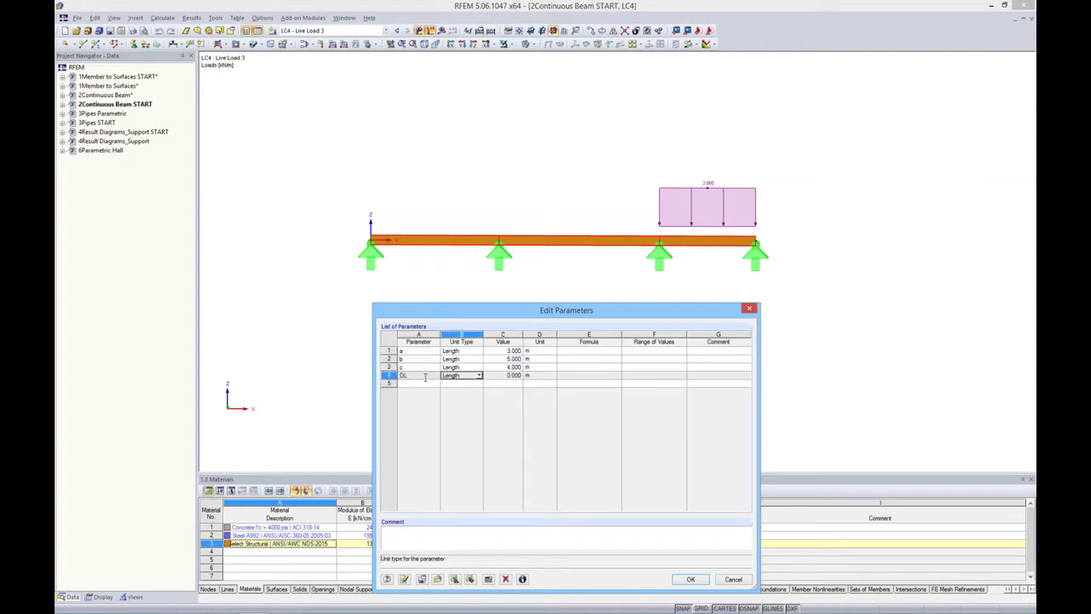
pyautogui.click(479, 376)
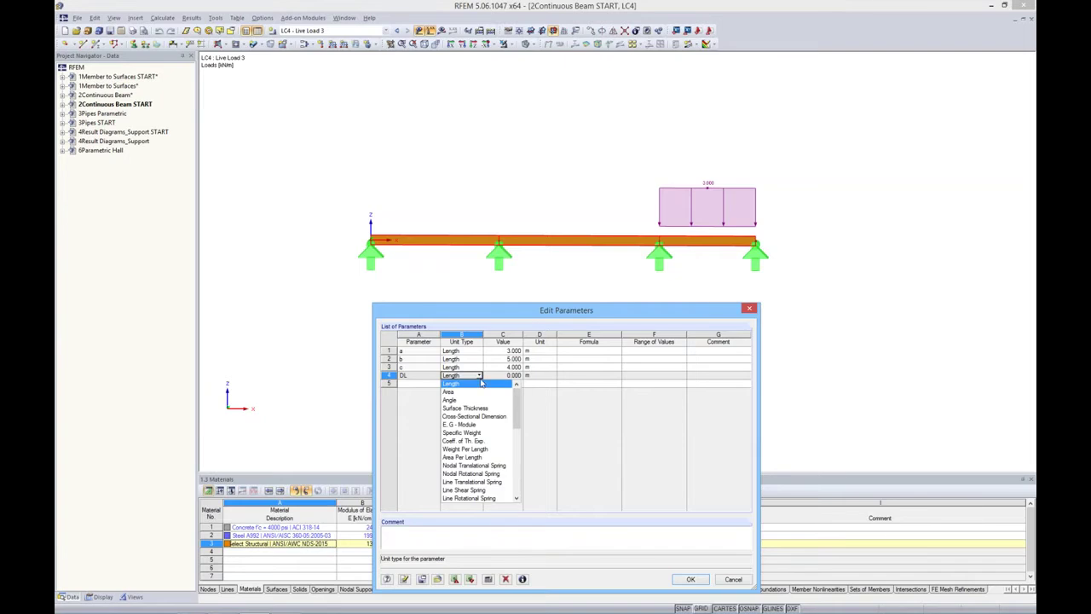
pyautogui.moveTo(518, 396); pyautogui.dragTo(515, 451)
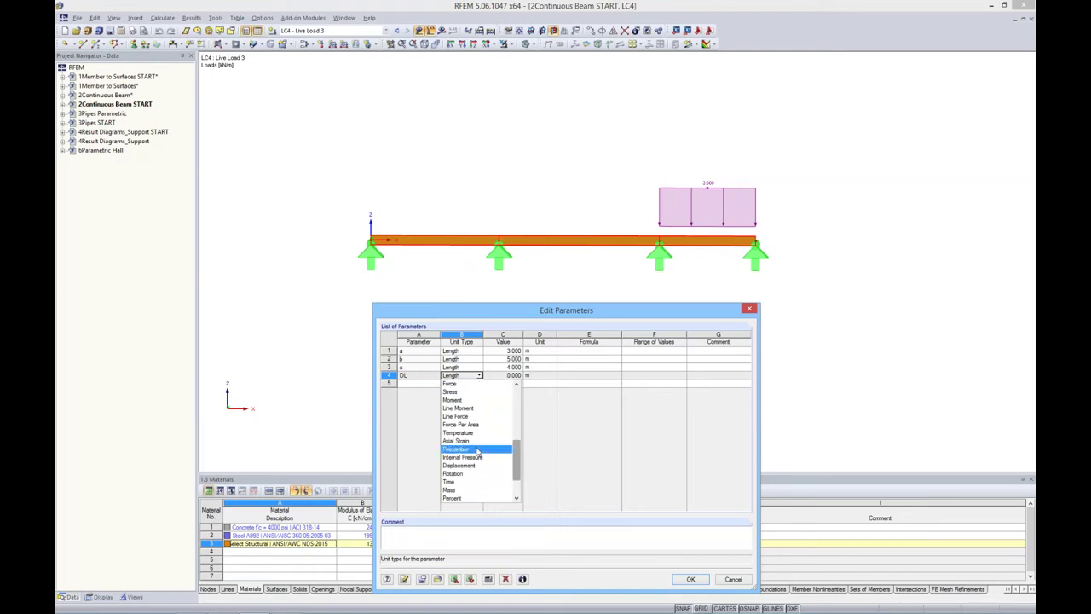
pyautogui.scroll(-2, 518, 454)
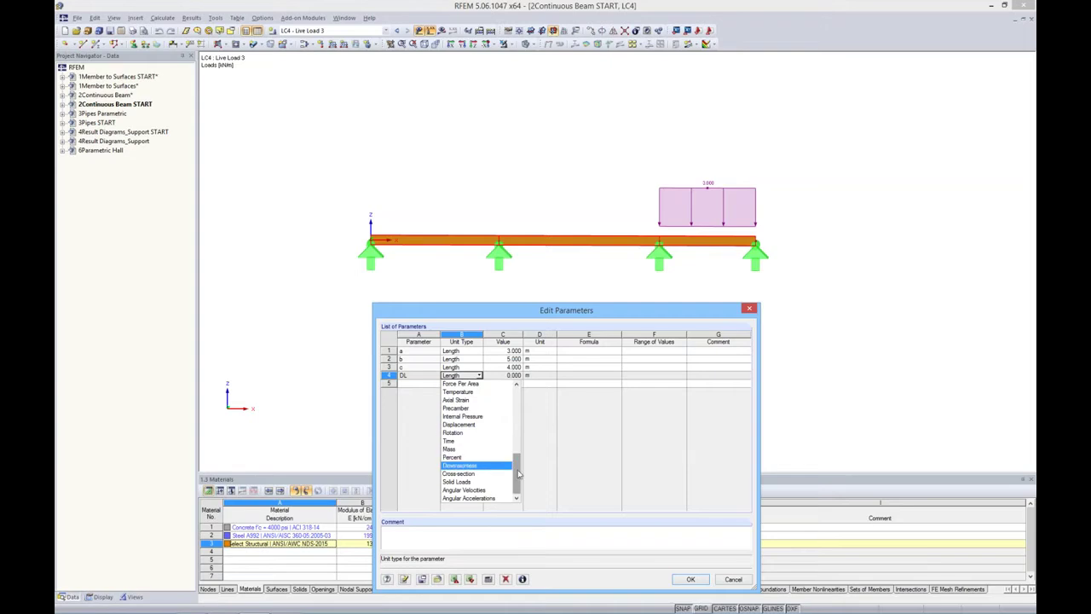
pyautogui.scroll(1, 517, 469)
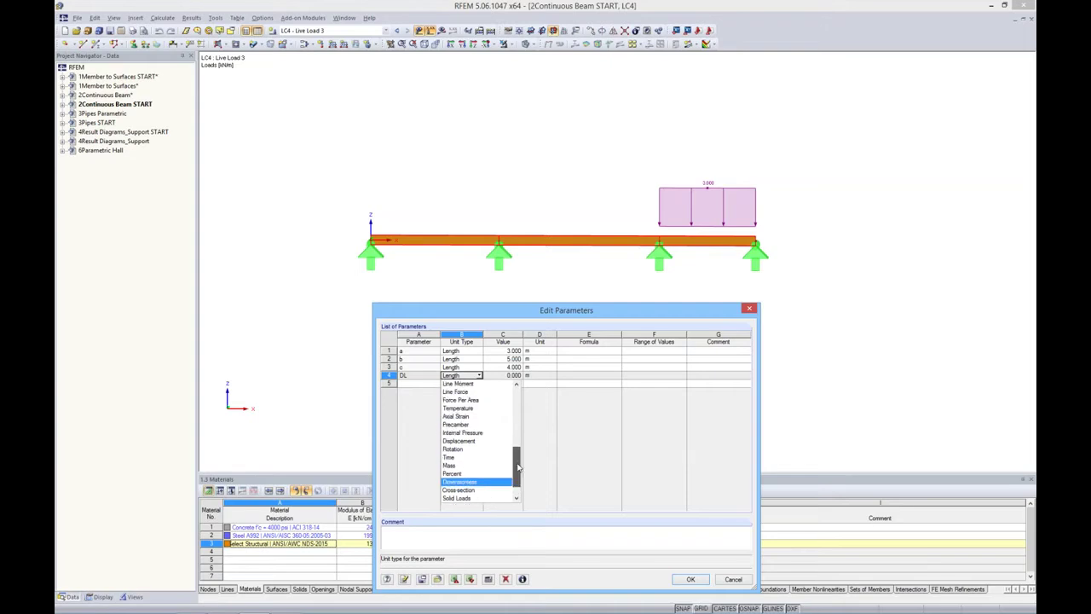
pyautogui.scroll(-1, 517, 471)
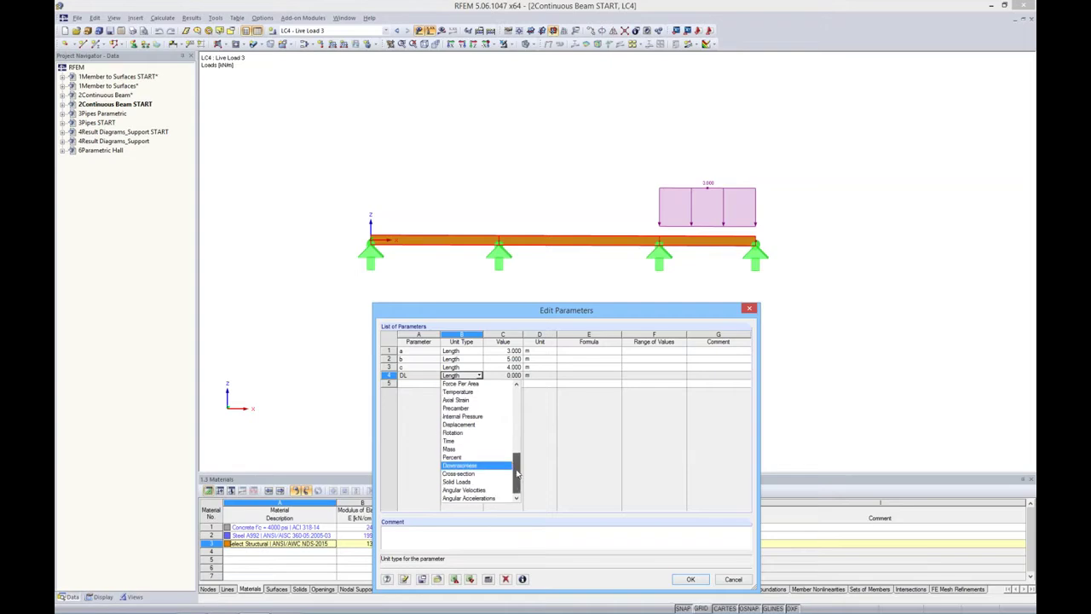
pyautogui.scroll(2, 516, 471)
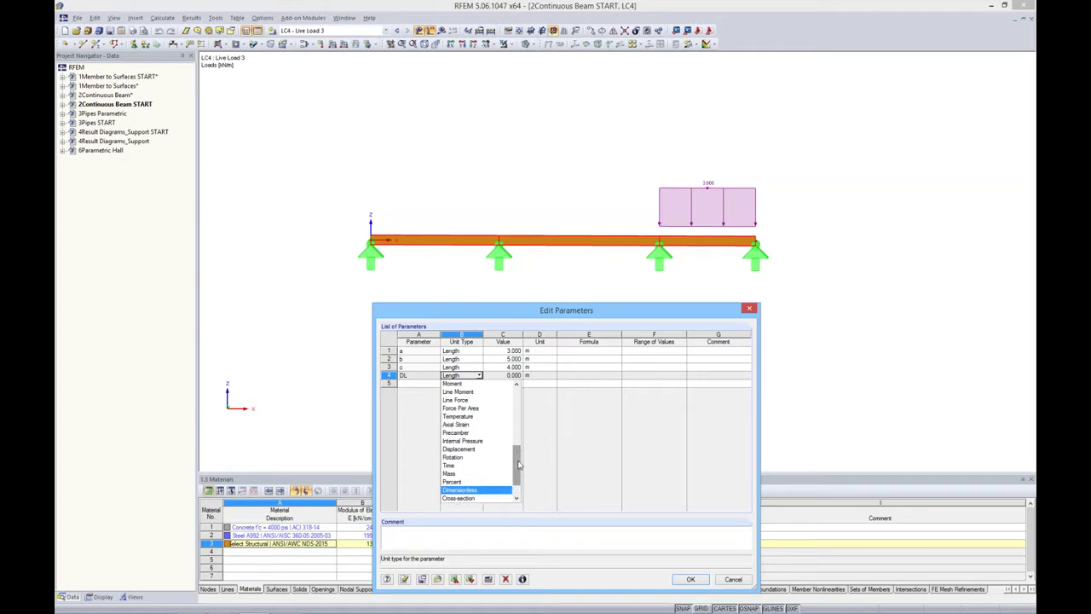
pyautogui.click(475, 399)
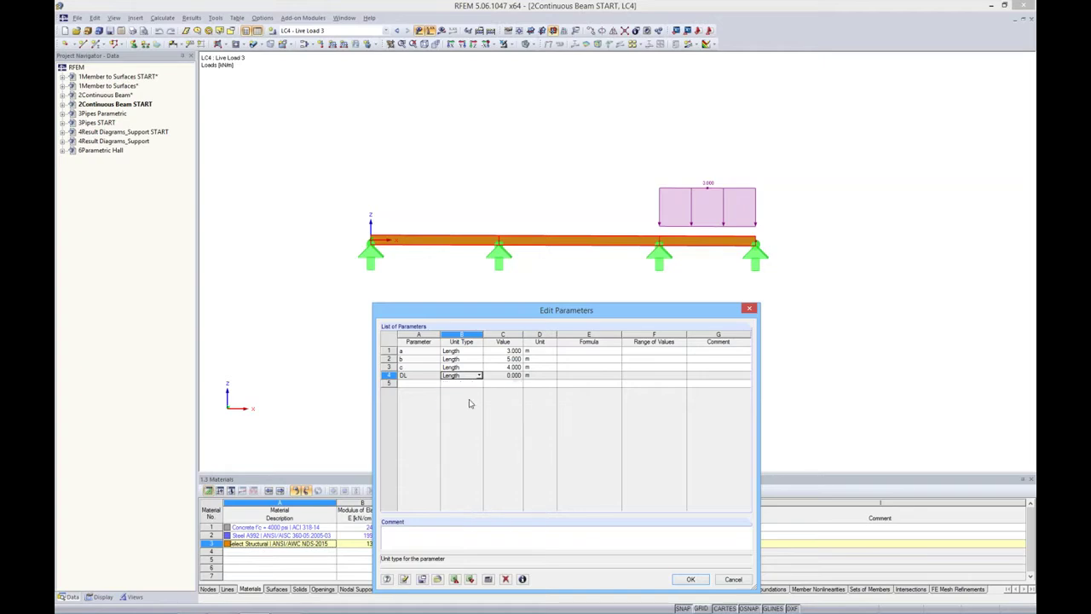
pyautogui.press('Tab')
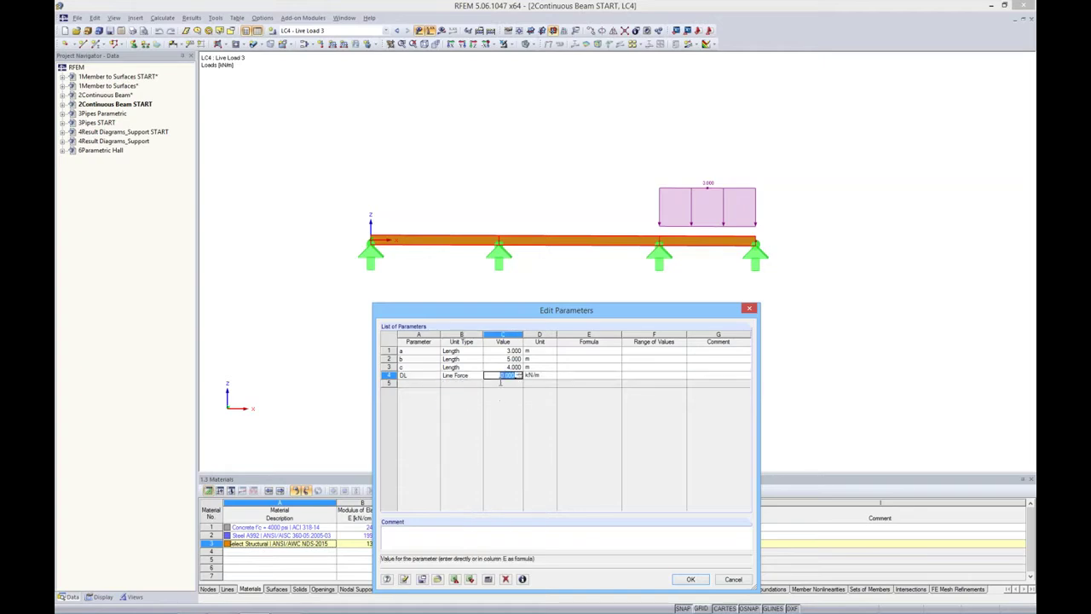
pyautogui.press('BackSpace')
pyautogui.press('Return')
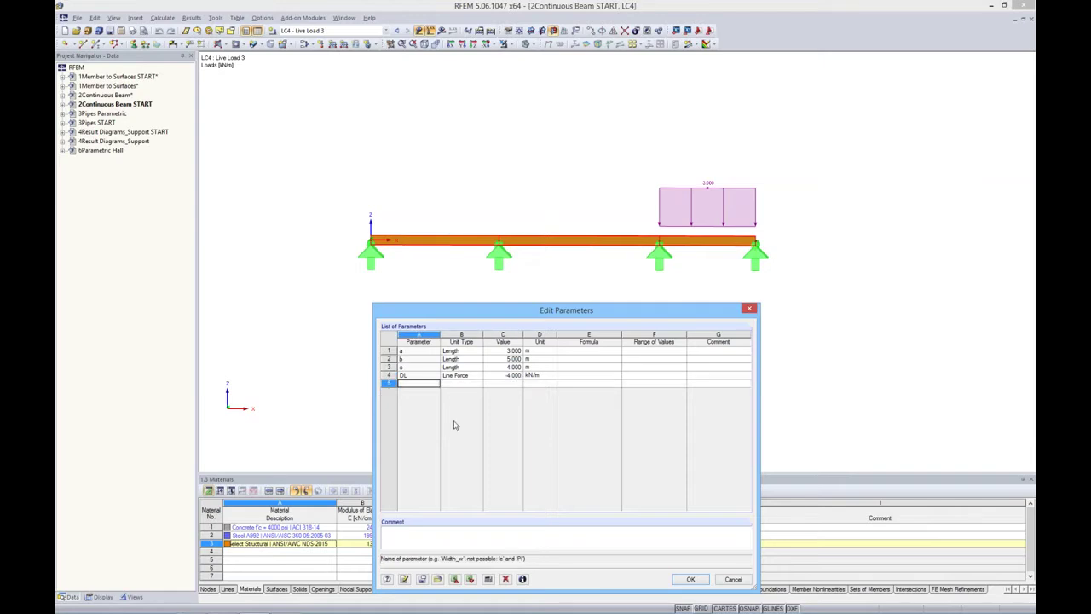
# - Add a Line Force parameter LL with a value of -2 kN/m and accept the parameter list
pyautogui.write('LL')
pyautogui.press('Tab')
pyautogui.press('Tab')
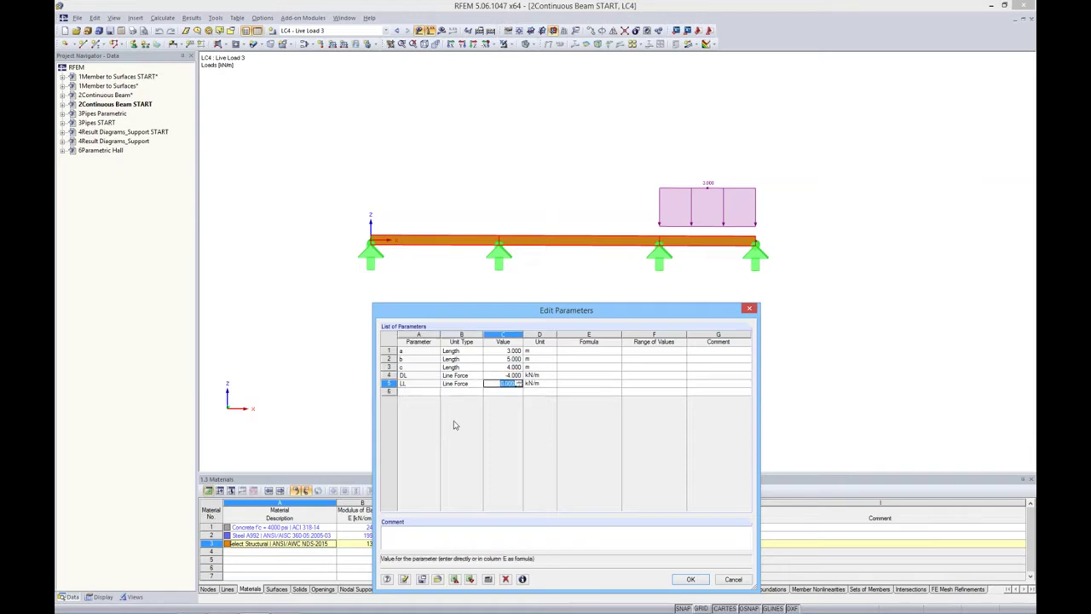
pyautogui.write('-2')
pyautogui.click(589, 375)
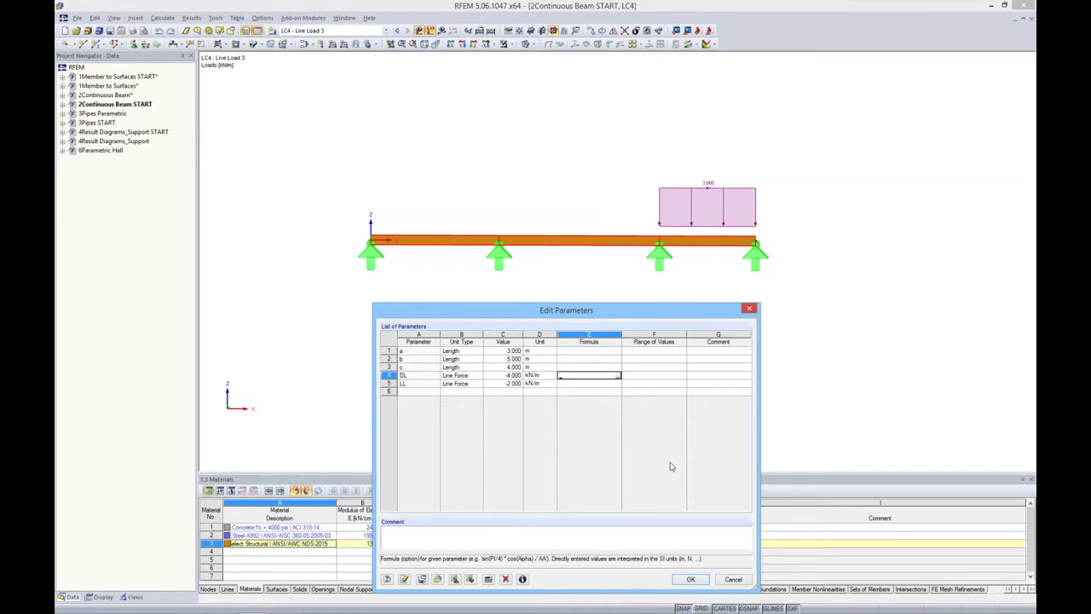
pyautogui.click(690, 578)
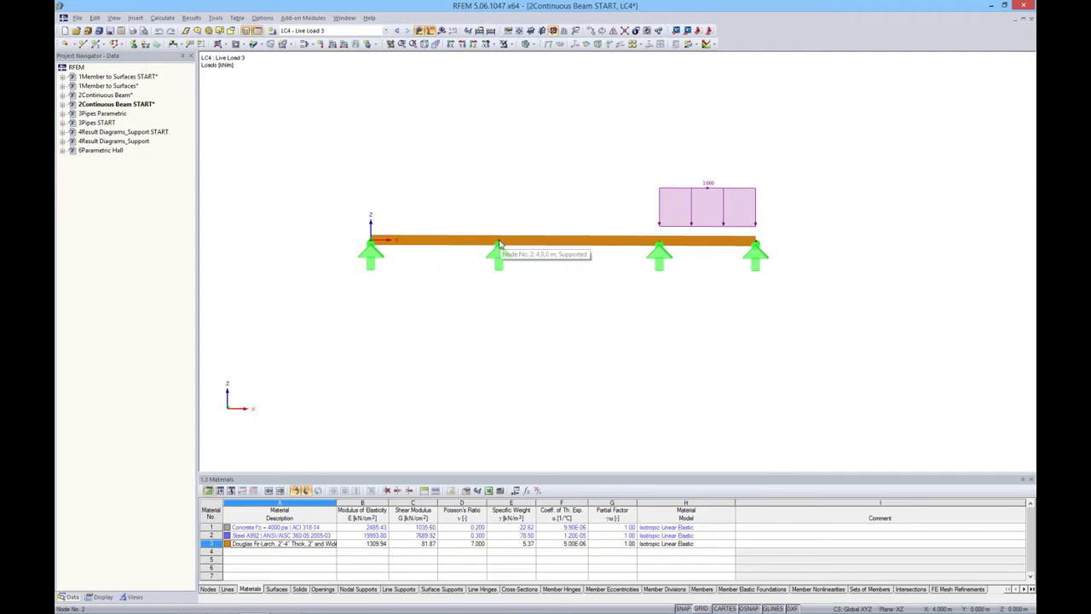
# - Assign the formula a to the X coordinate of node 2, the beam's second support from the origin
pyautogui.doubleClick(500, 245)
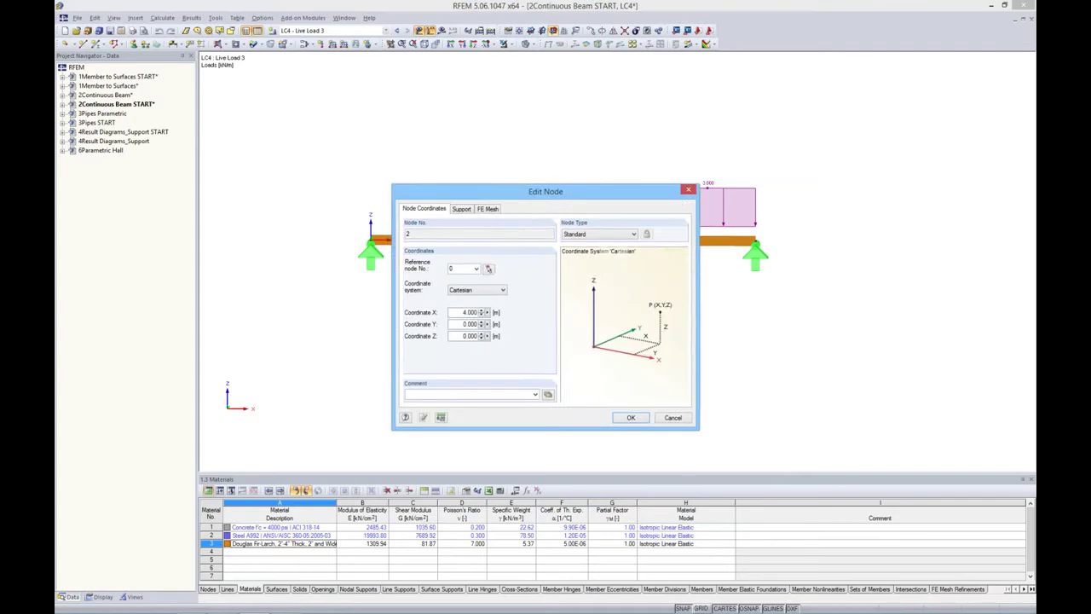
pyautogui.moveTo(566, 195); pyautogui.dragTo(545, 158)
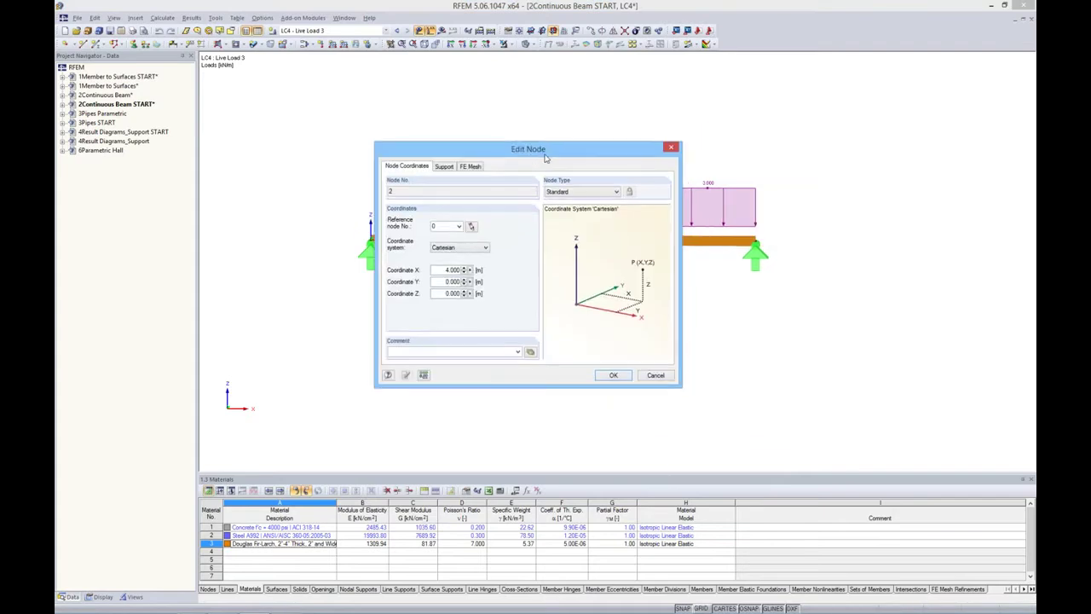
pyautogui.rightClick(469, 270)
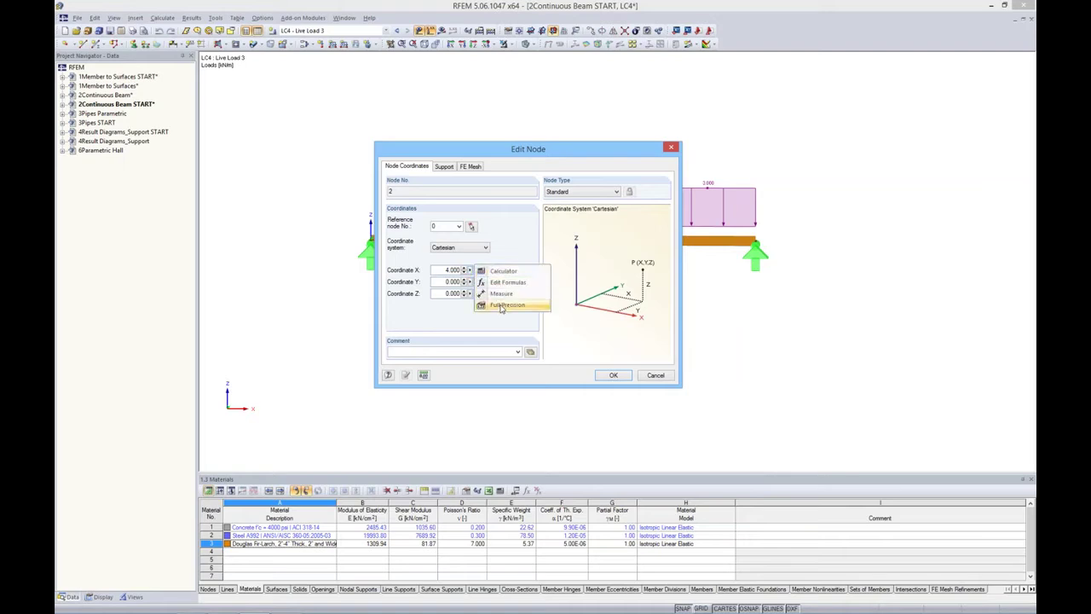
pyautogui.click(507, 284)
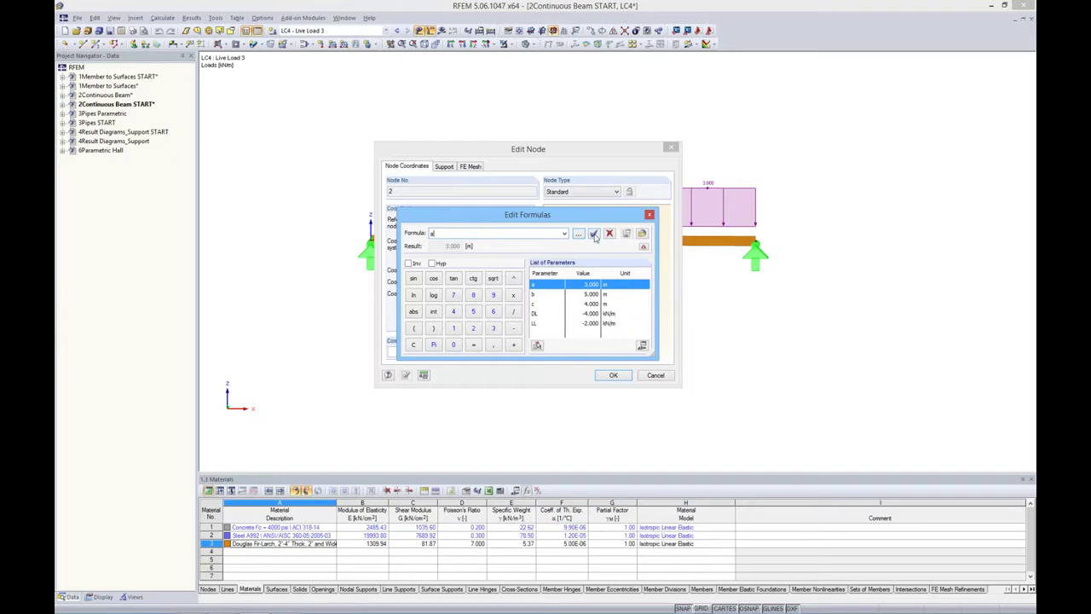
pyautogui.click(594, 234)
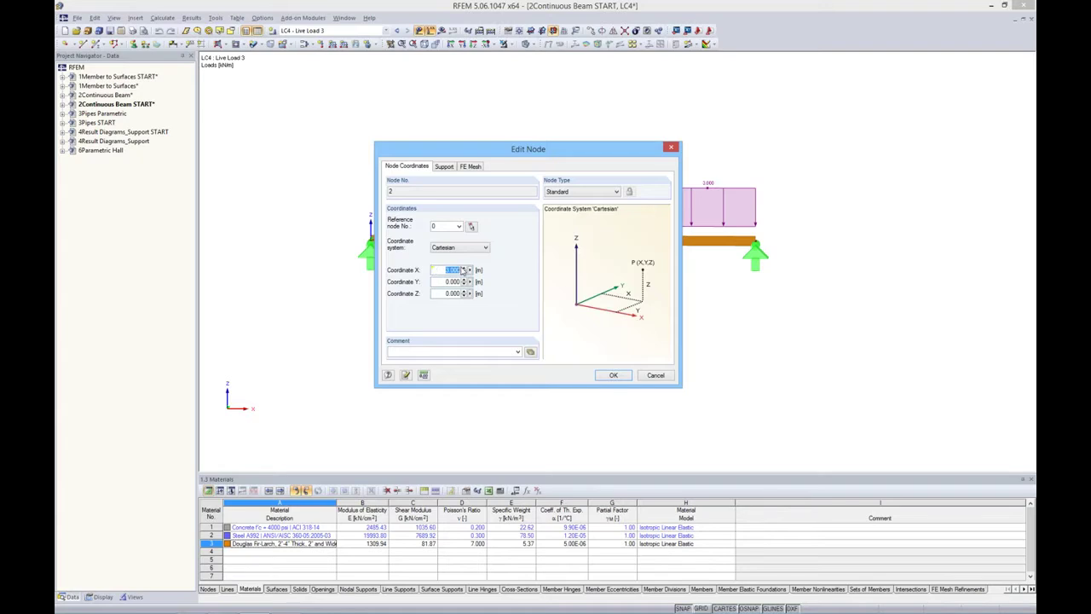
pyautogui.click(610, 376)
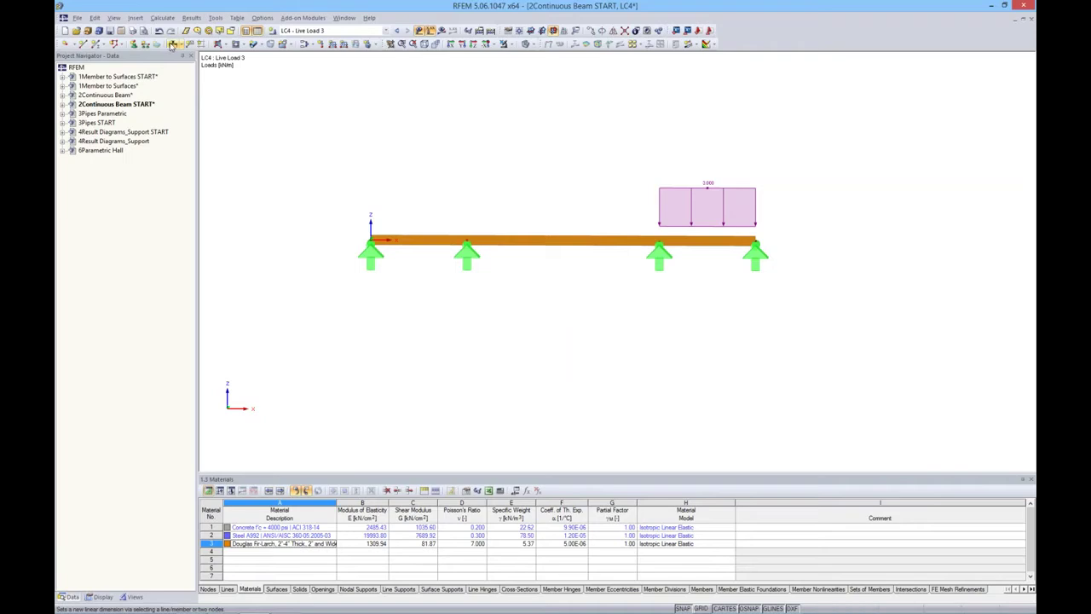
# - Add a linear dimension by length in the 2nd plane, starting from the beam's node at the origin
pyautogui.click(171, 46)
pyautogui.click(118, 43)
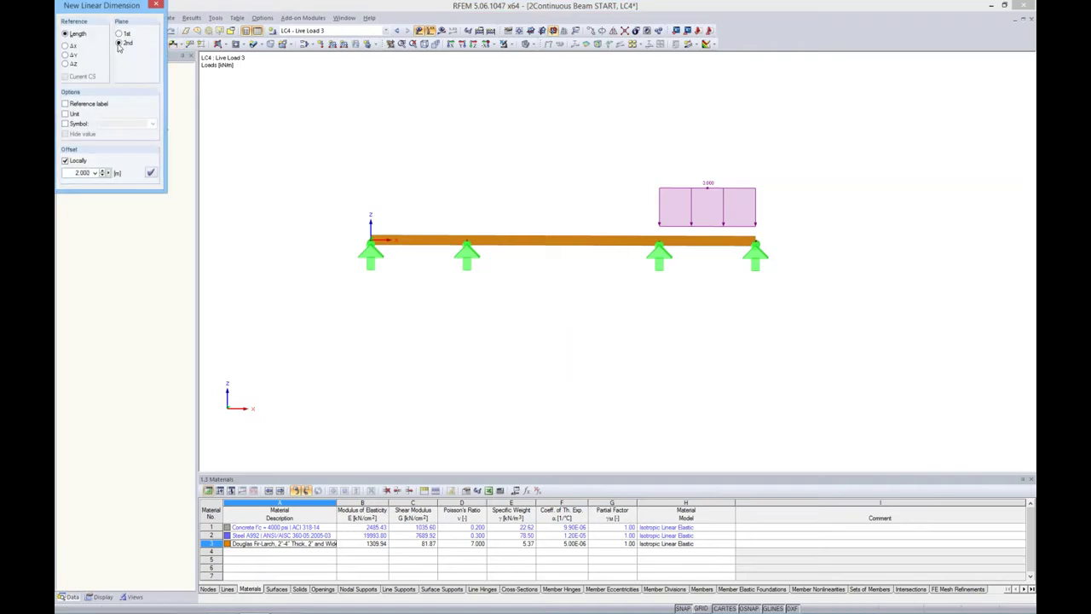
pyautogui.click(371, 240)
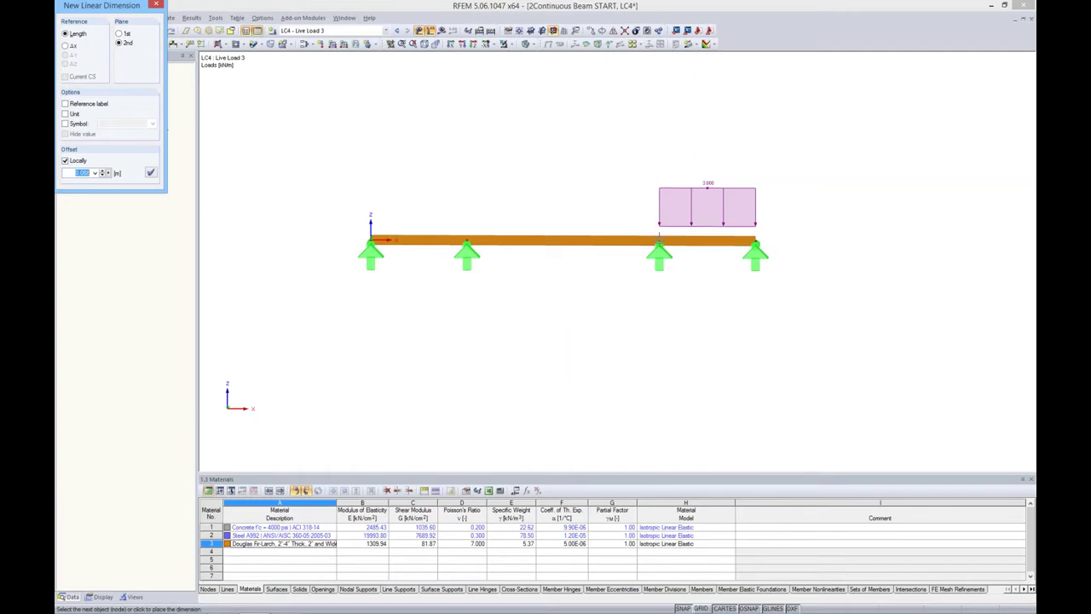
# - Place the linear dimensions of the three spans about 2.6 m below the beam and display their unit
pyautogui.click(755, 241)
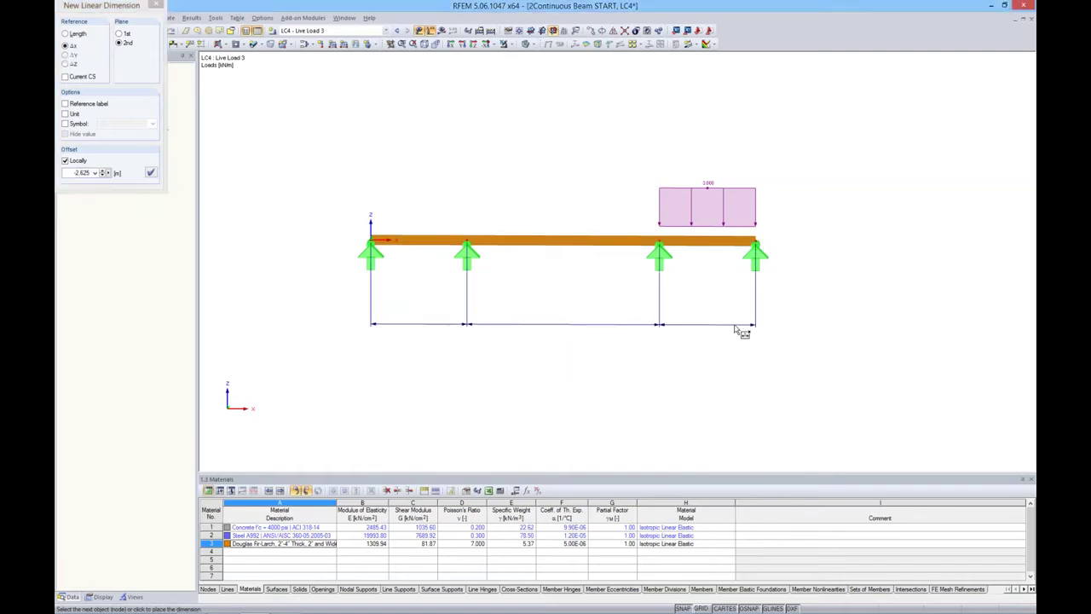
pyautogui.click(738, 329)
pyautogui.click(66, 114)
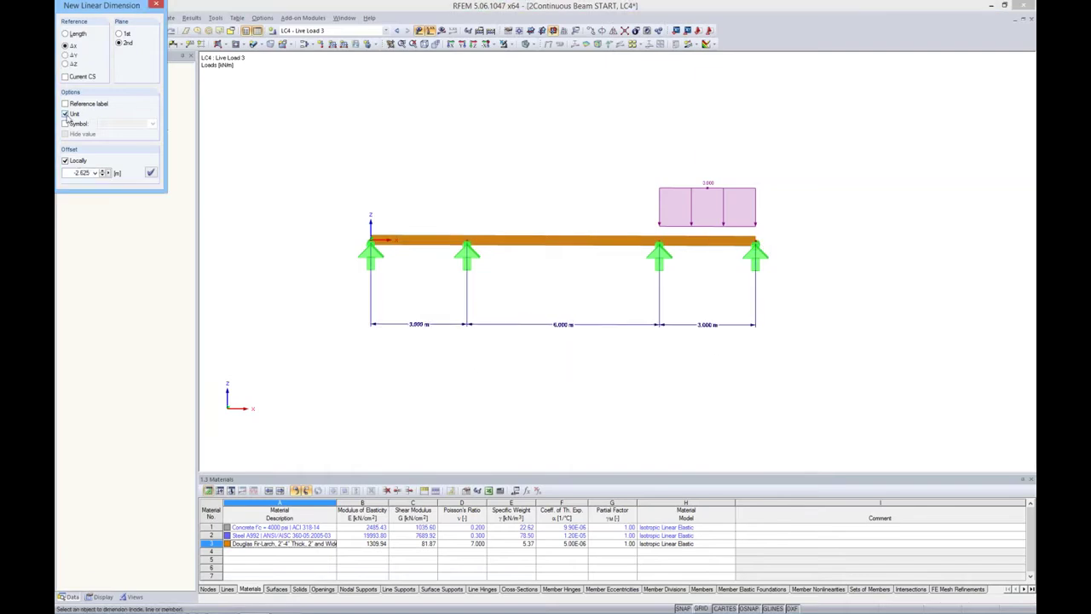
pyautogui.click(156, 5)
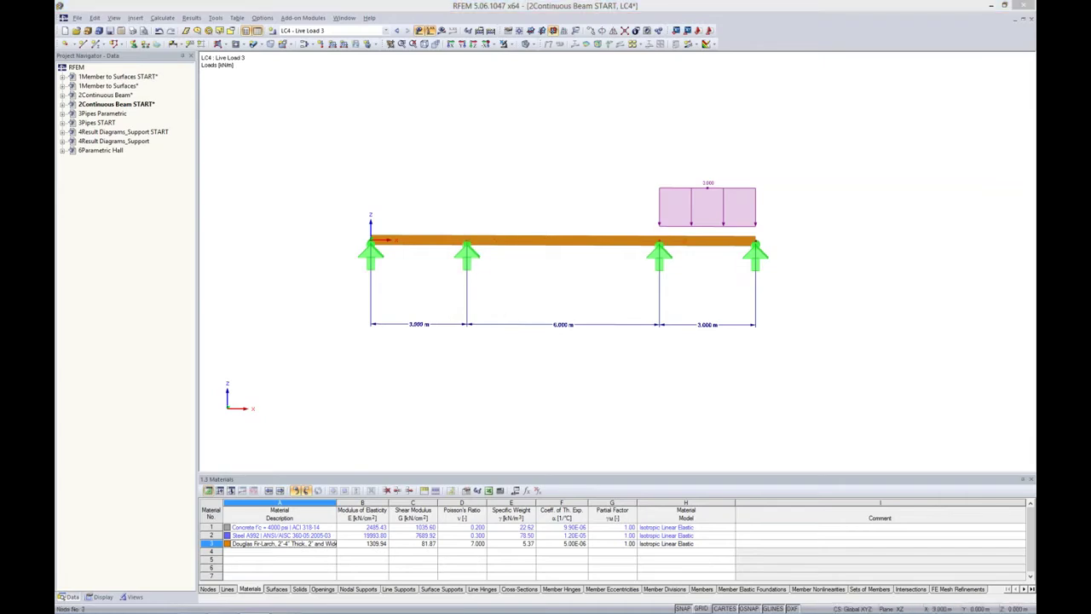
# - Define the X coordinate of node 3 at the third support with the formula a+b
pyautogui.doubleClick(659, 246)
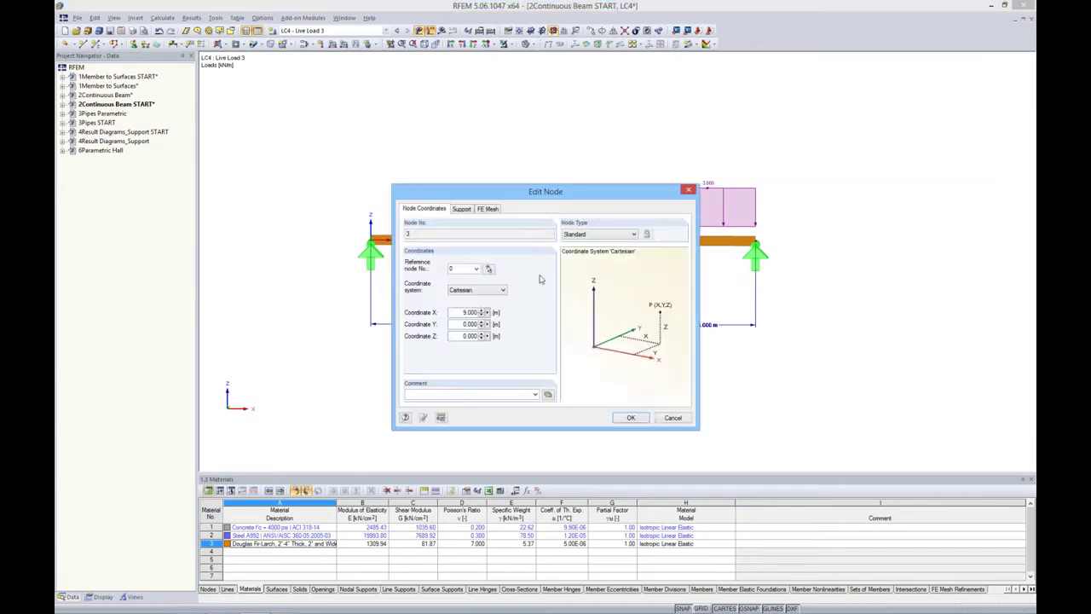
pyautogui.rightClick(489, 313)
pyautogui.click(508, 327)
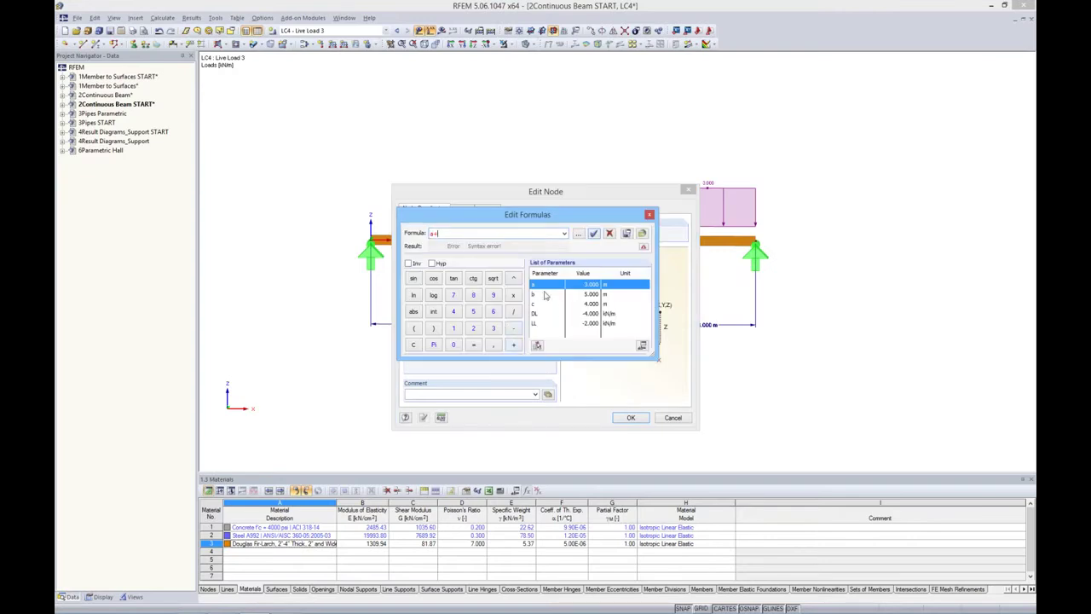
pyautogui.doubleClick(546, 294)
pyautogui.click(593, 232)
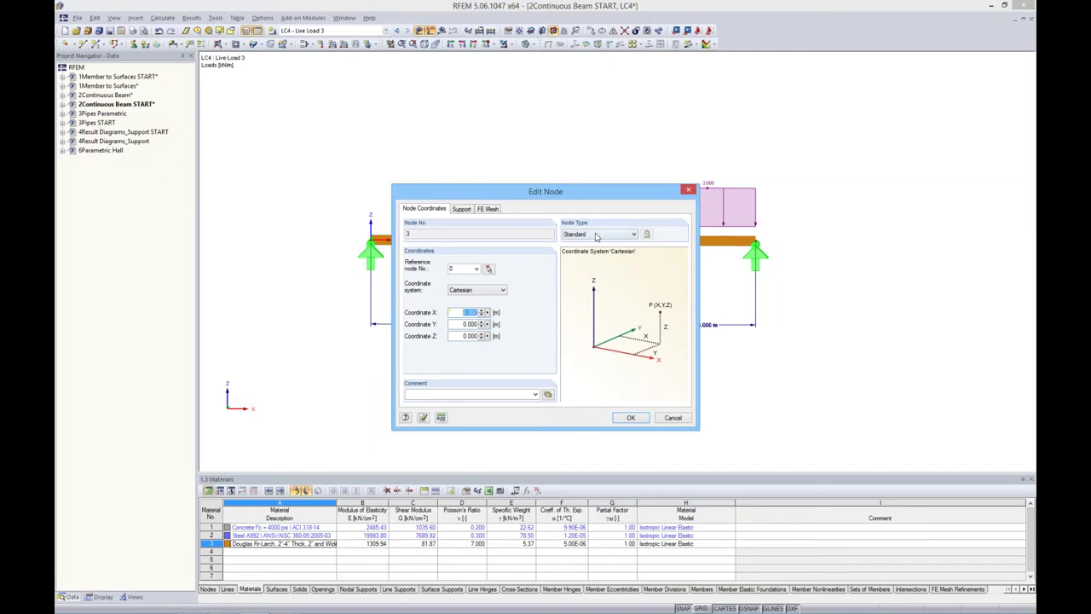
pyautogui.click(628, 416)
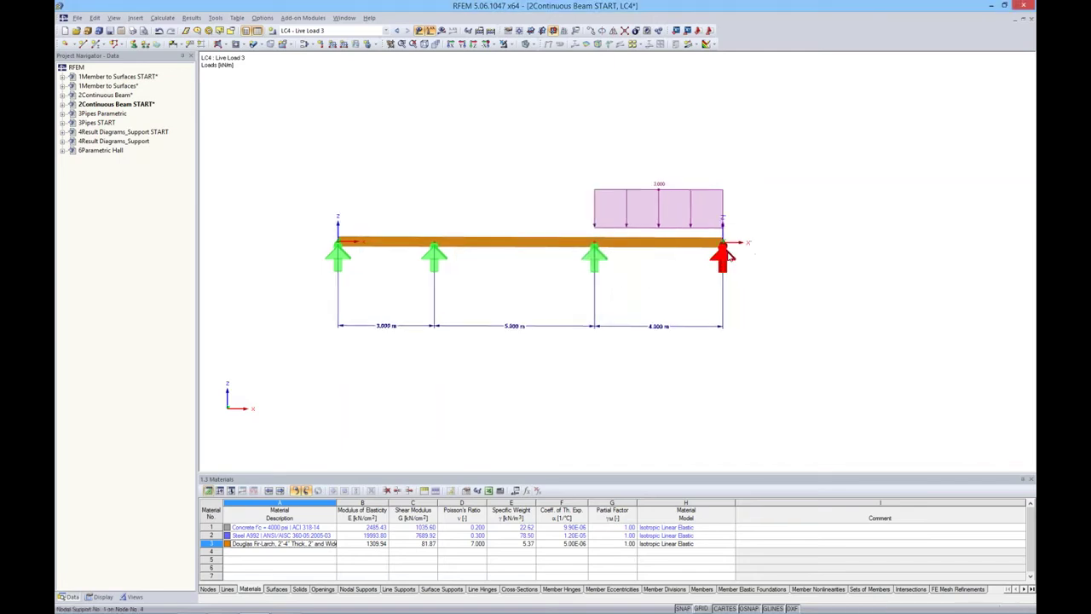
# - Define the X coordinate of node 4 at the beam's far end with the formula a+b+c
pyautogui.doubleClick(722, 246)
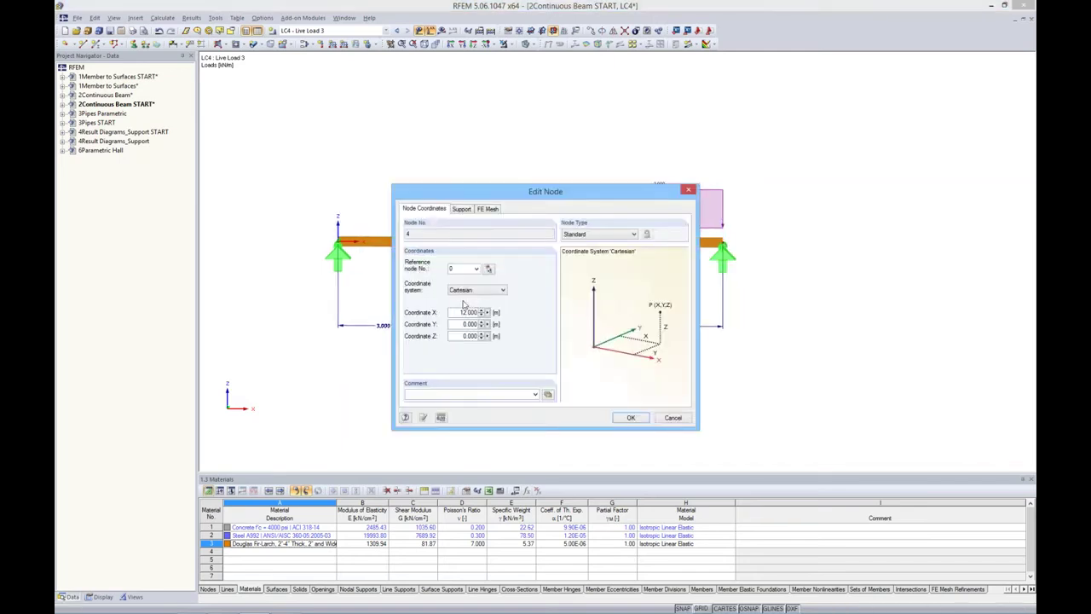
pyautogui.click(488, 313)
pyautogui.click(522, 325)
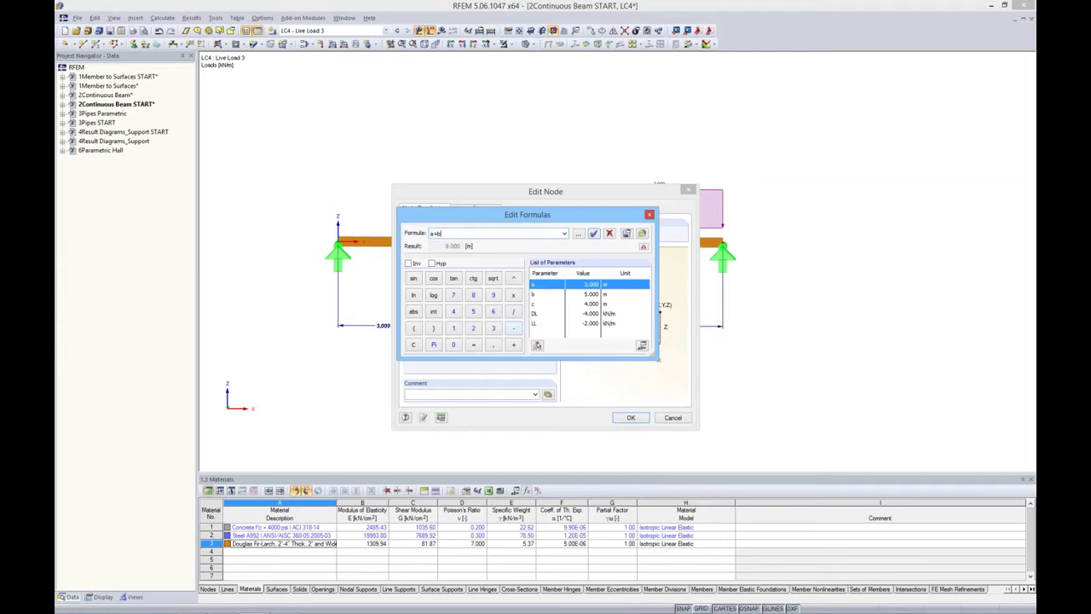
pyautogui.click(514, 345)
pyautogui.doubleClick(535, 304)
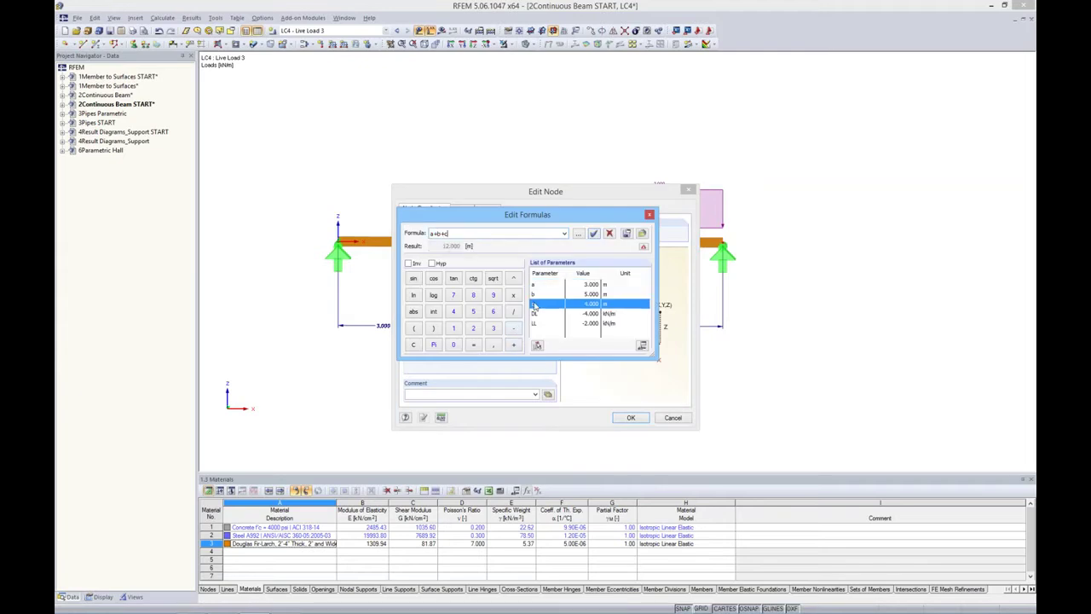
pyautogui.click(594, 233)
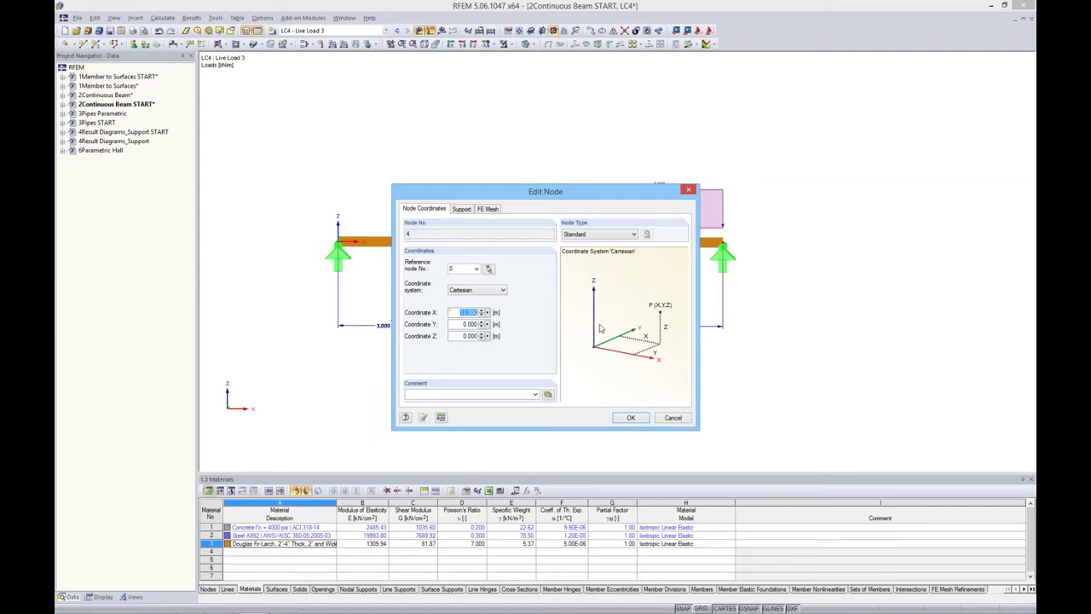
pyautogui.click(630, 417)
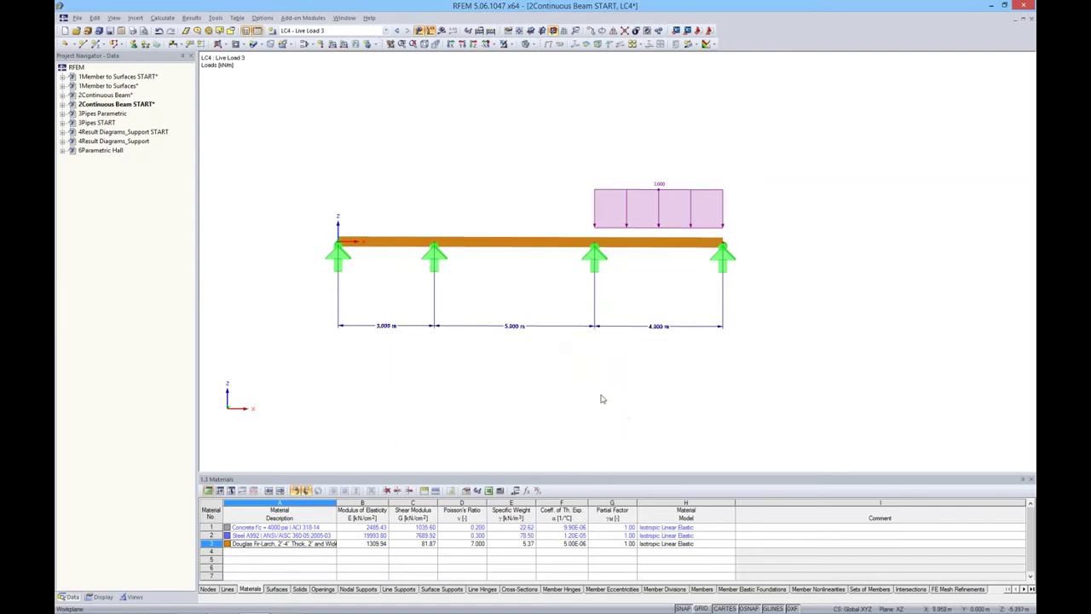
# - Link the uniform load on members 1-3 in load case LC1 - Dead Load to the parameter DL
pyautogui.click(516, 491)
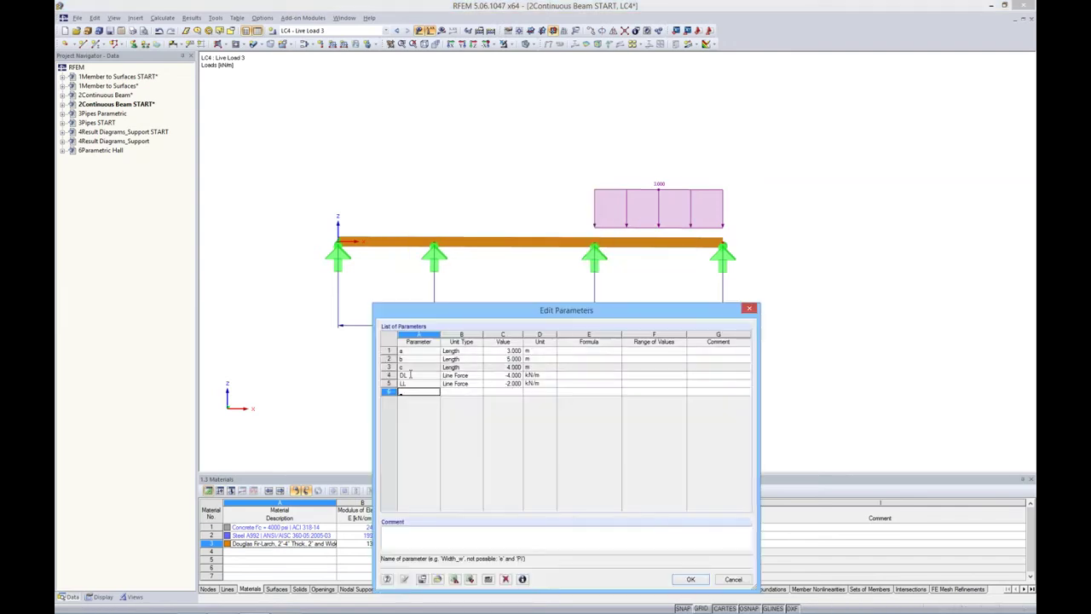
pyautogui.click(749, 308)
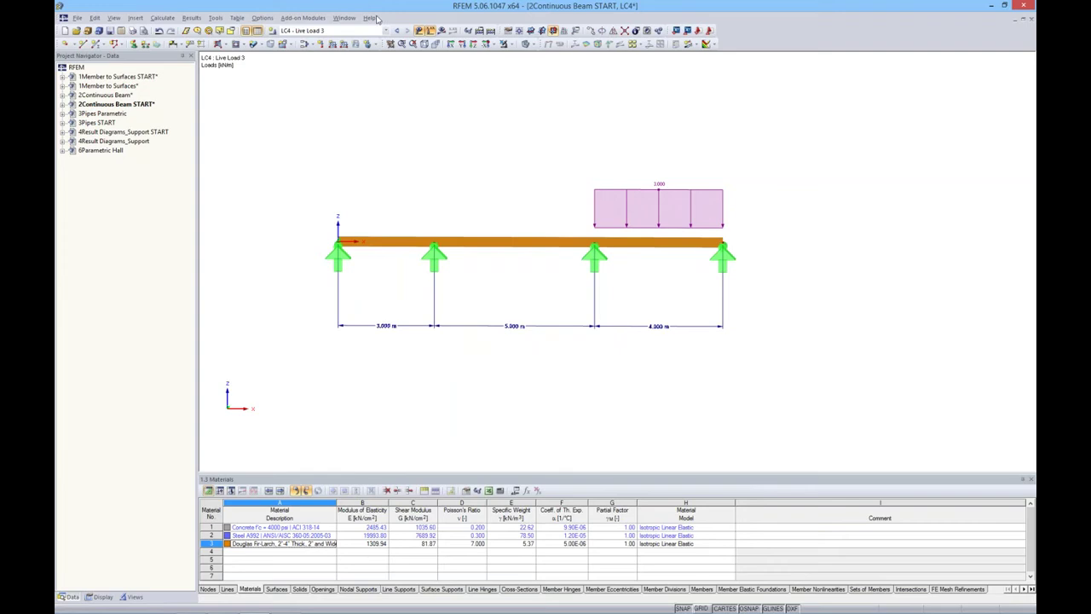
pyautogui.click(385, 31)
pyautogui.click(315, 40)
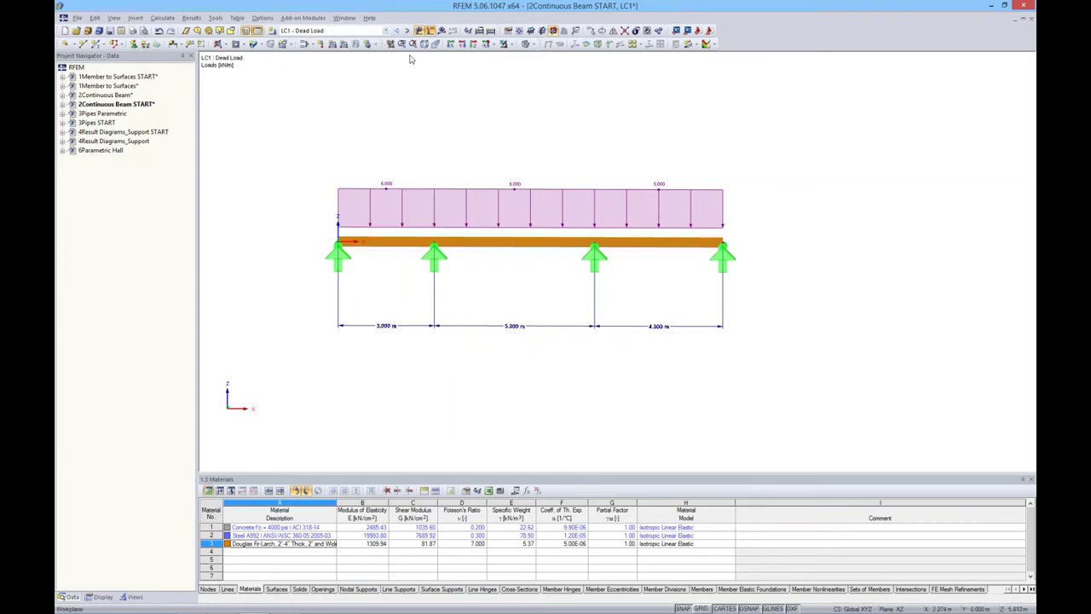
pyautogui.moveTo(759, 210); pyautogui.dragTo(318, 157)
pyautogui.rightClick(470, 190)
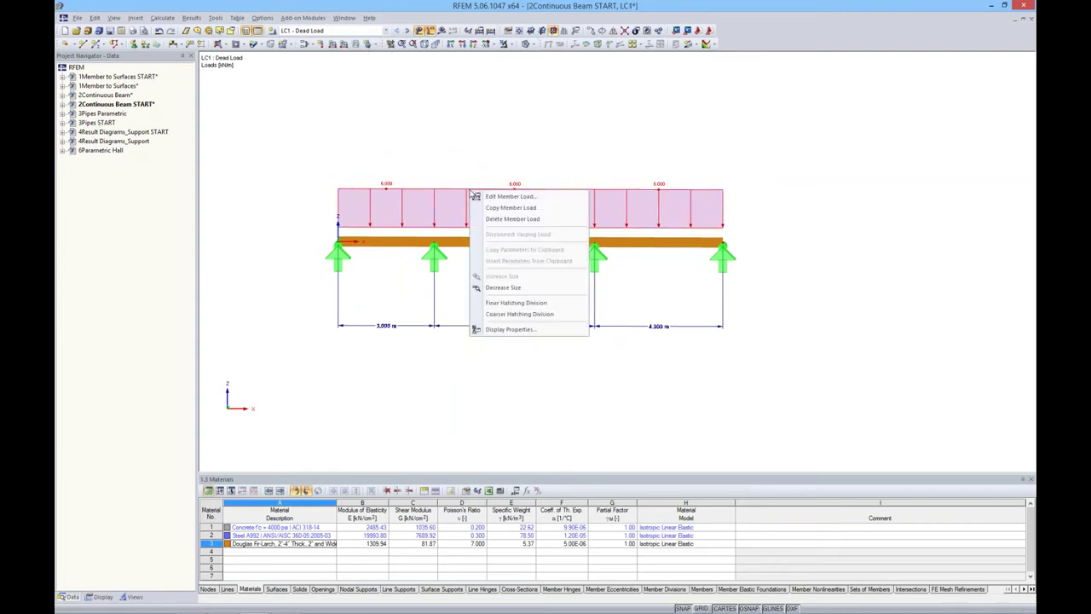
pyautogui.click(481, 197)
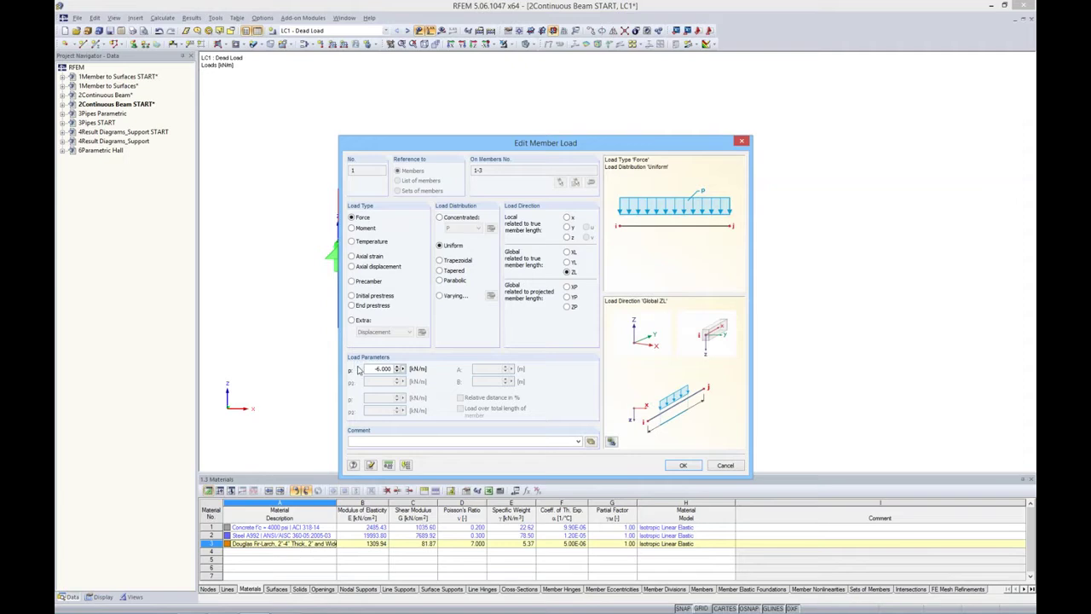
pyautogui.click(404, 369)
pyautogui.click(435, 380)
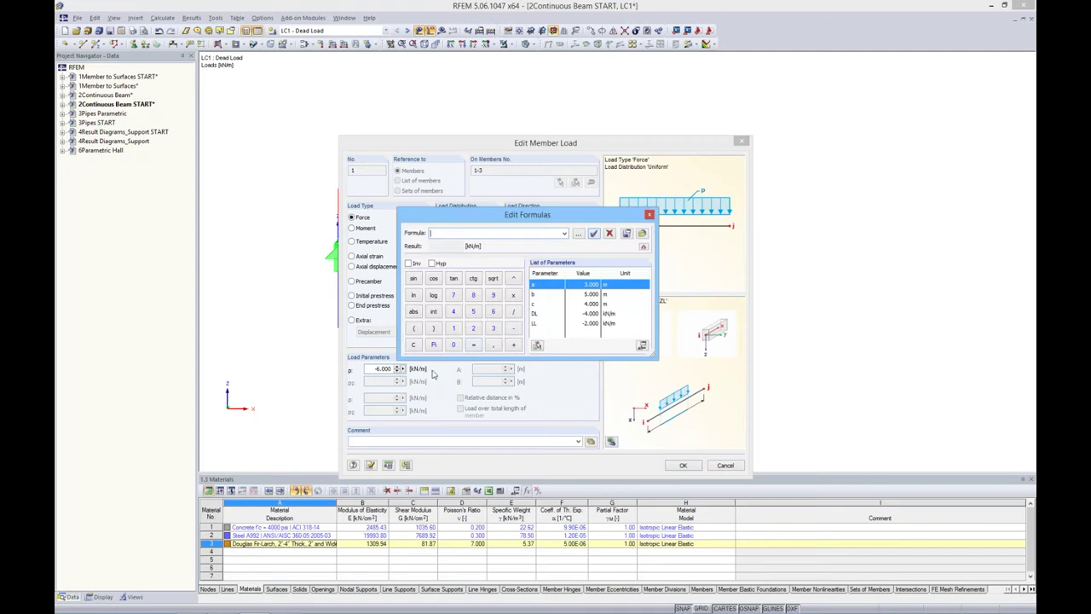
pyautogui.doubleClick(544, 314)
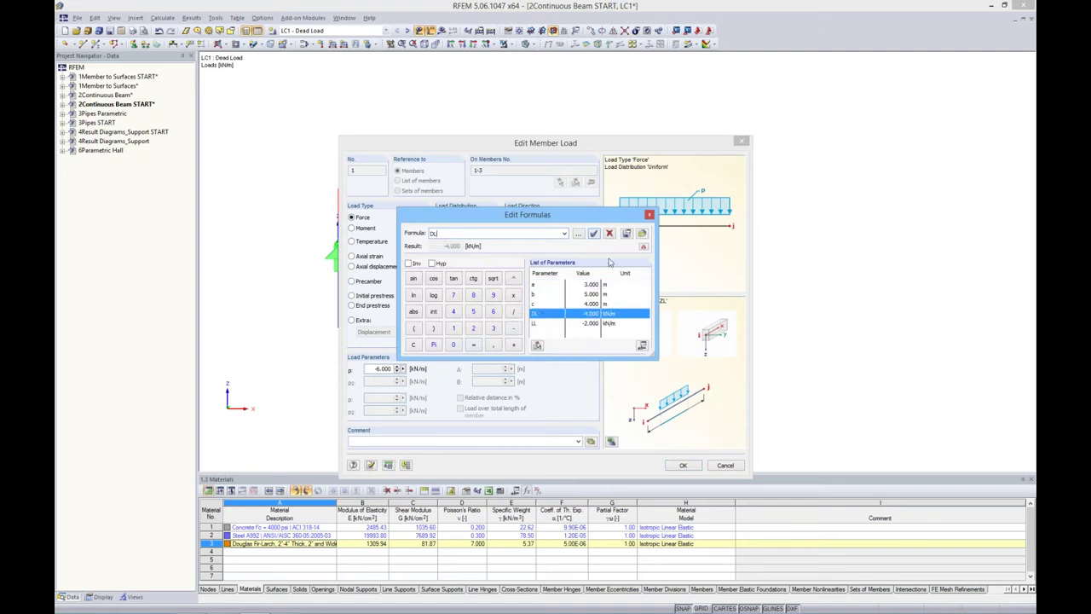
pyautogui.click(594, 235)
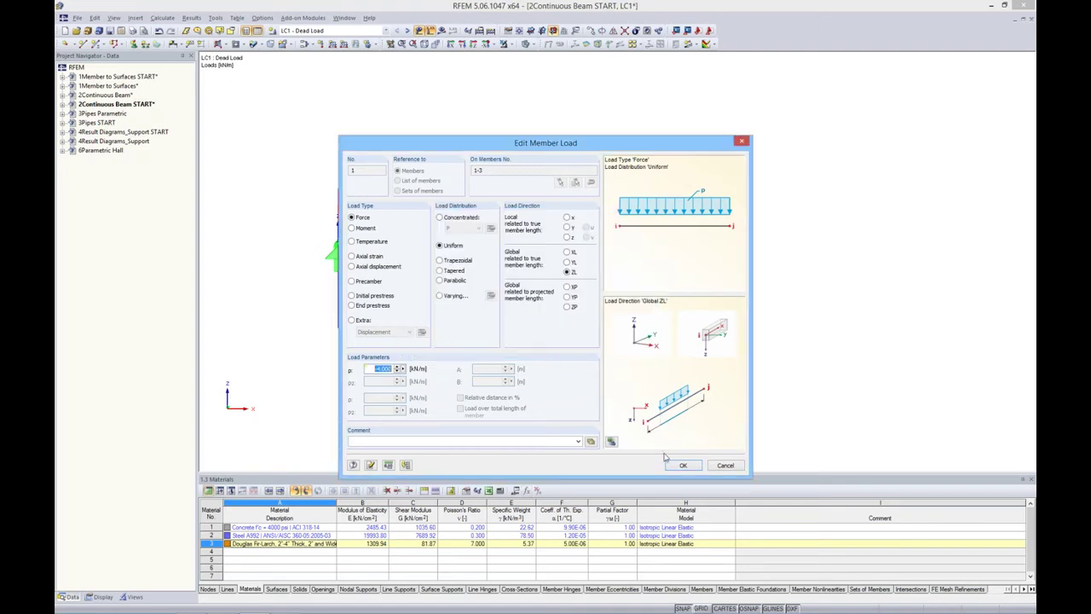
pyautogui.click(678, 467)
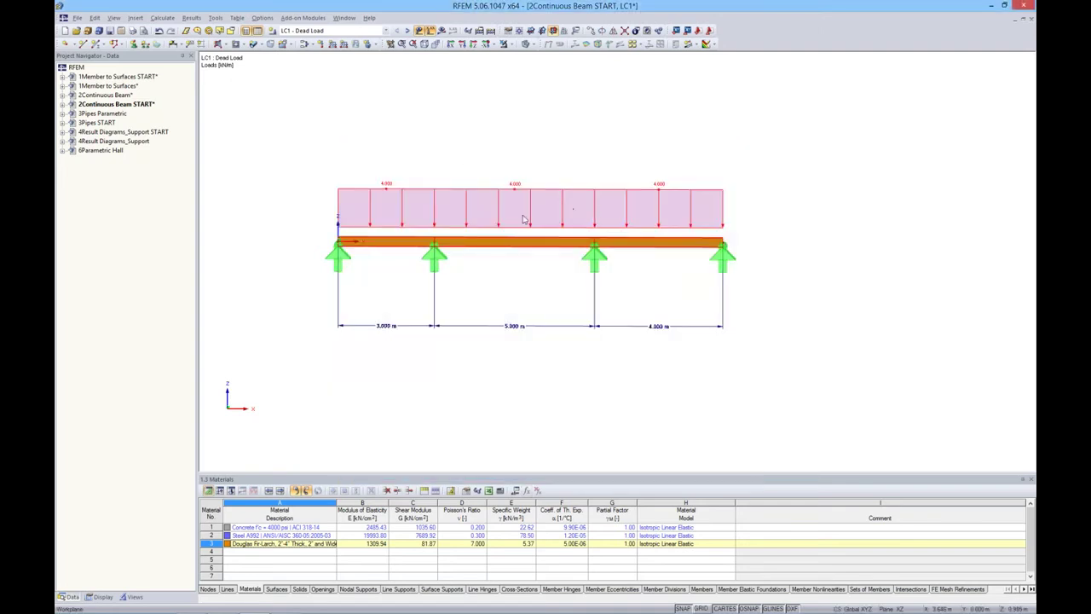
# - Link the uniform load on member 1 in load case LC2 - Live Load 1 to the parameter LL
pyautogui.click(406, 31)
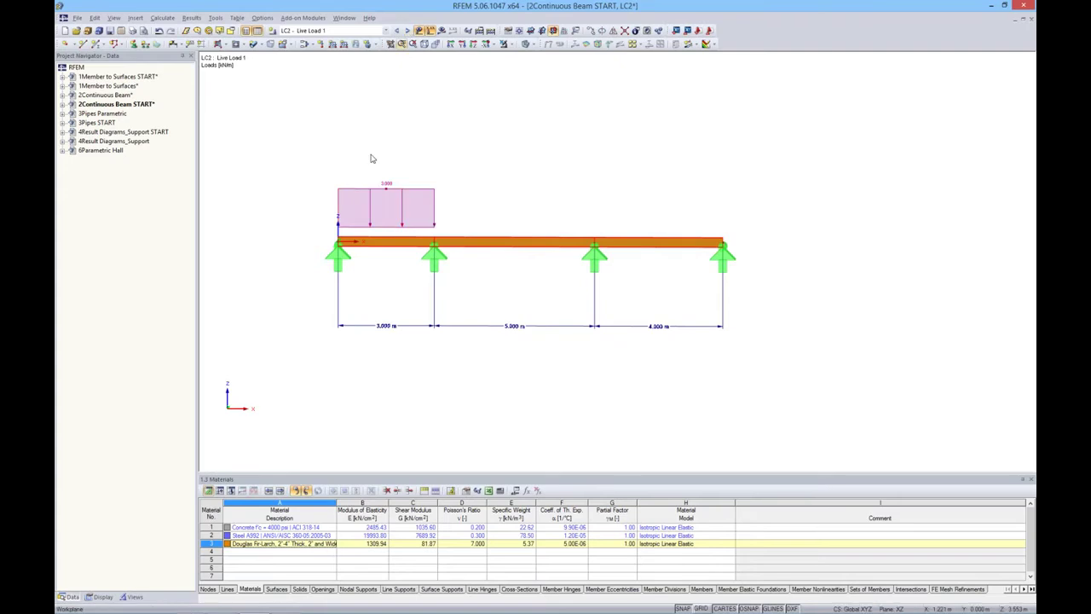
pyautogui.doubleClick(385, 195)
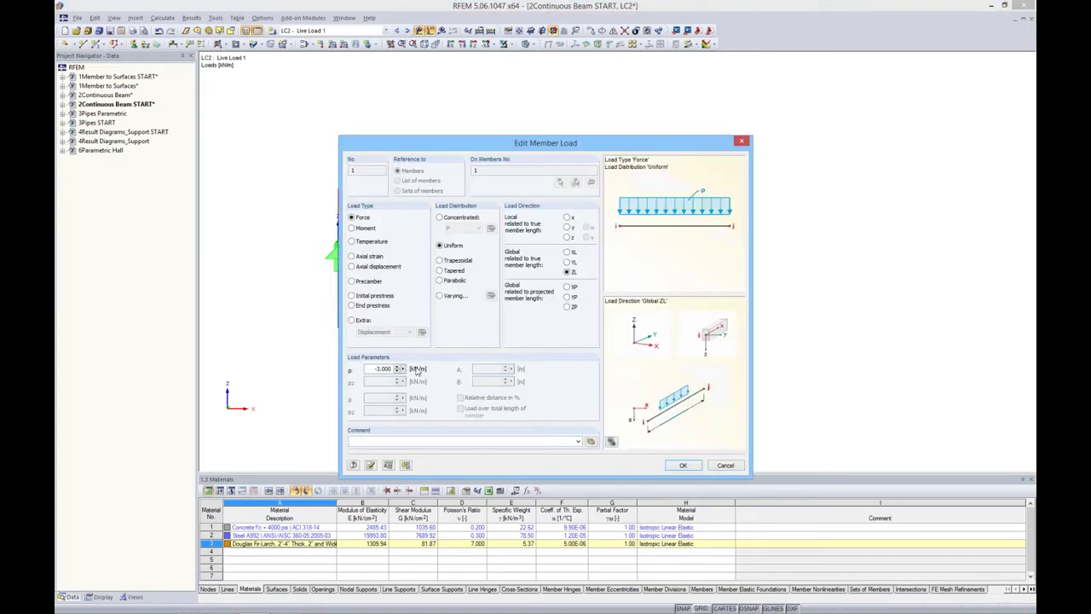
pyautogui.click(404, 370)
pyautogui.click(416, 381)
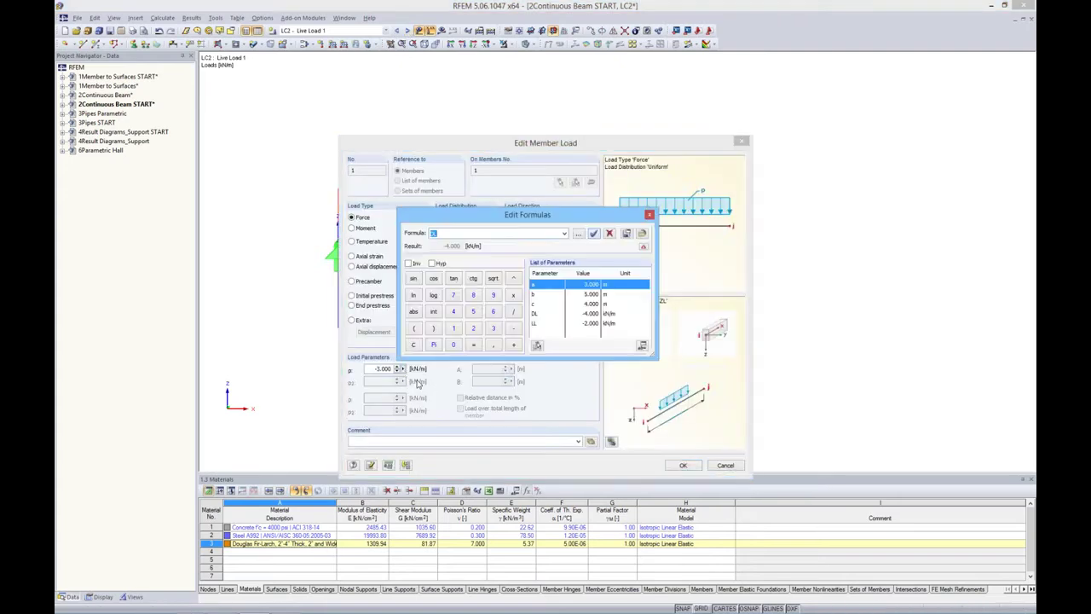
pyautogui.doubleClick(537, 324)
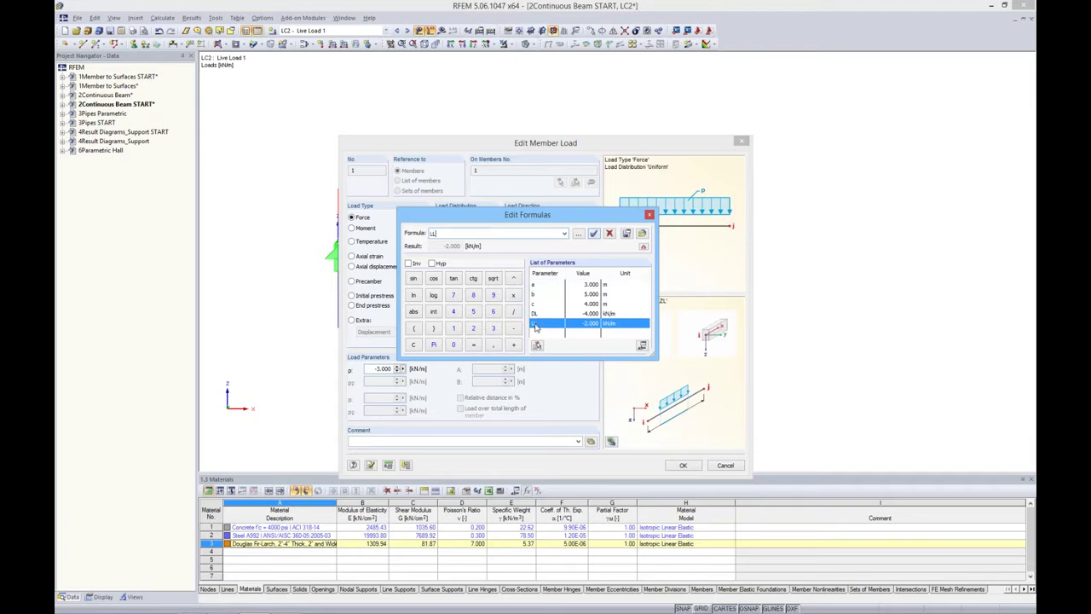
pyautogui.click(594, 237)
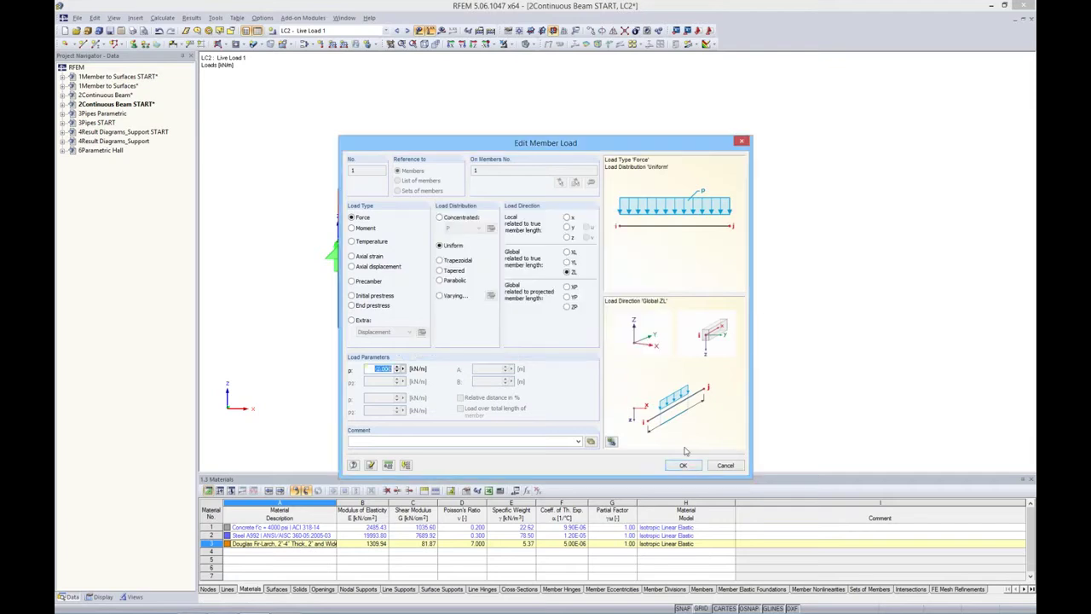
pyautogui.click(684, 465)
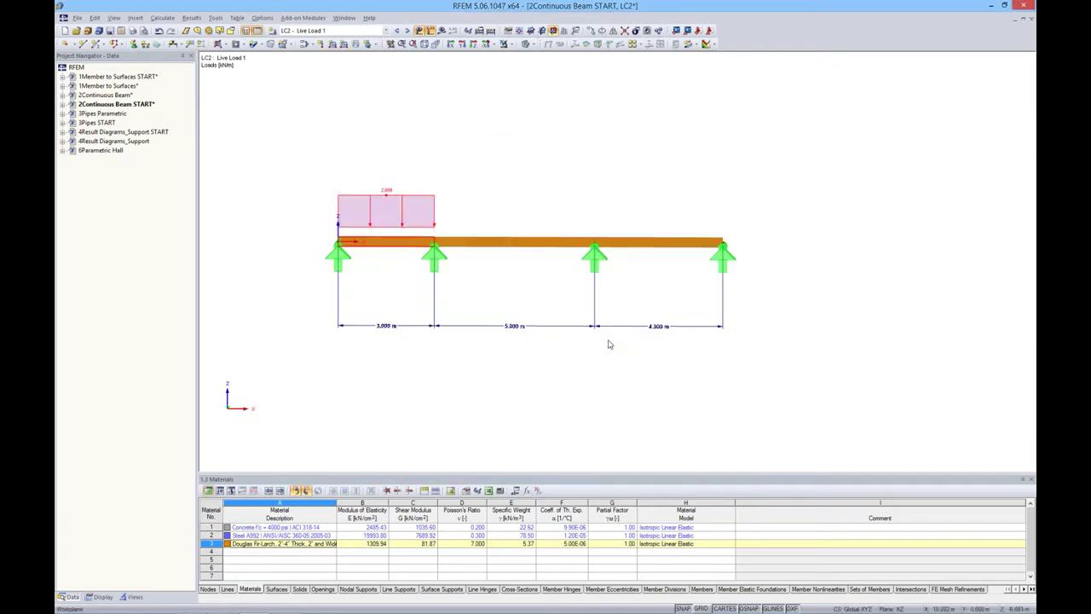
# - Link the uniform load on member 2 in load case LC3 - Live Load 2 to the parameter LL
pyautogui.click(408, 32)
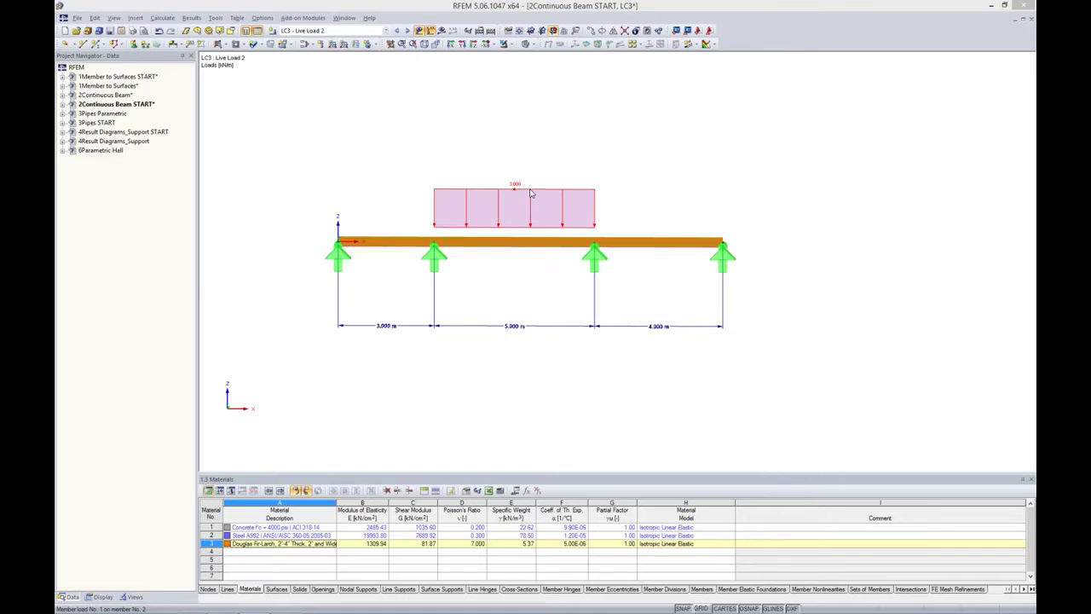
pyautogui.doubleClick(530, 193)
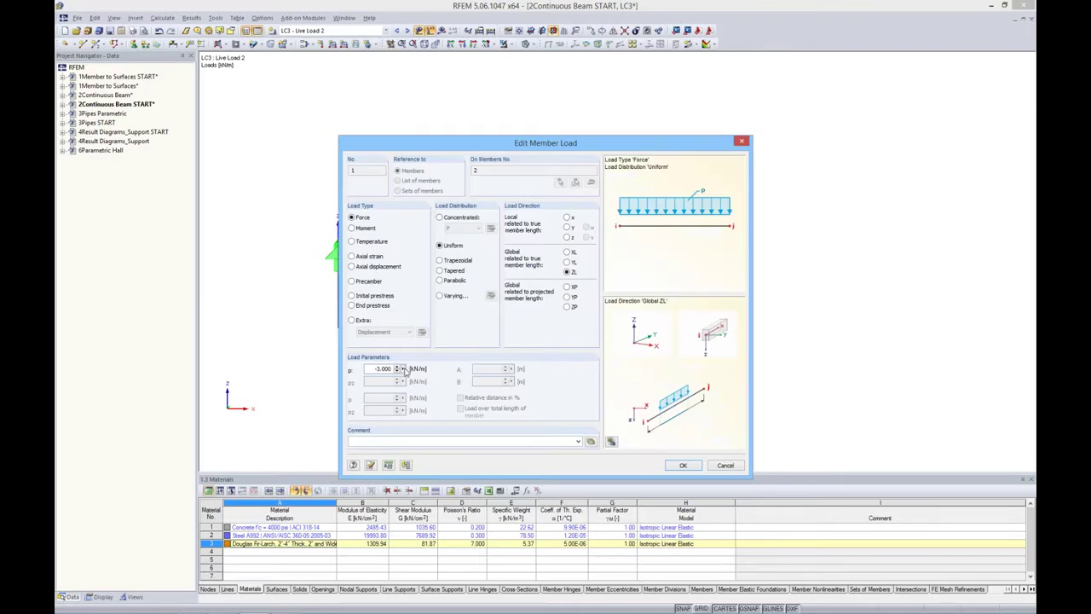
pyautogui.rightClick(405, 369)
pyautogui.click(431, 377)
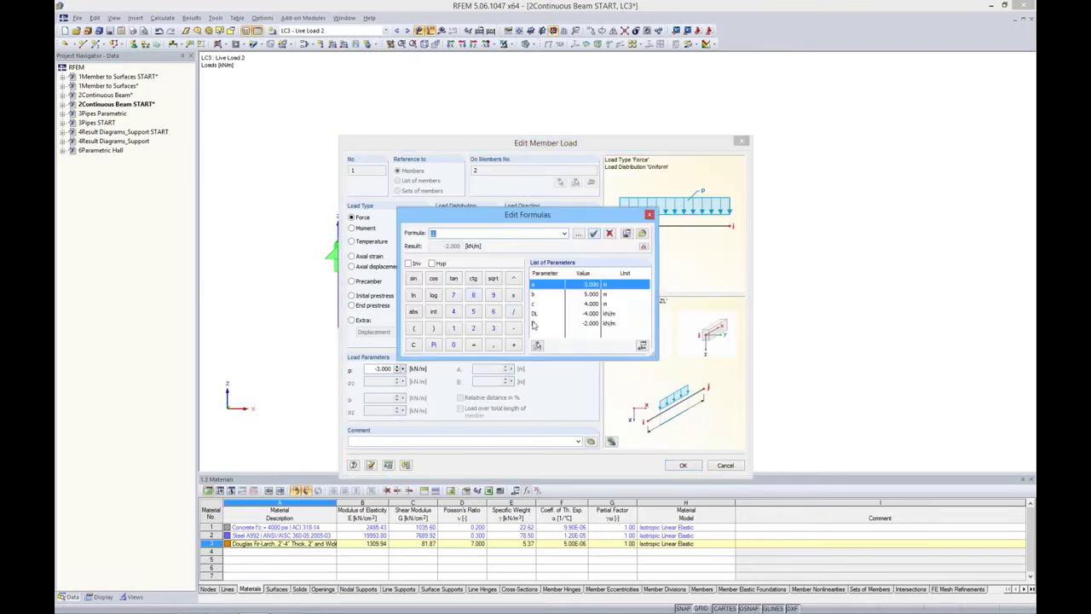
pyautogui.doubleClick(534, 324)
pyautogui.click(594, 232)
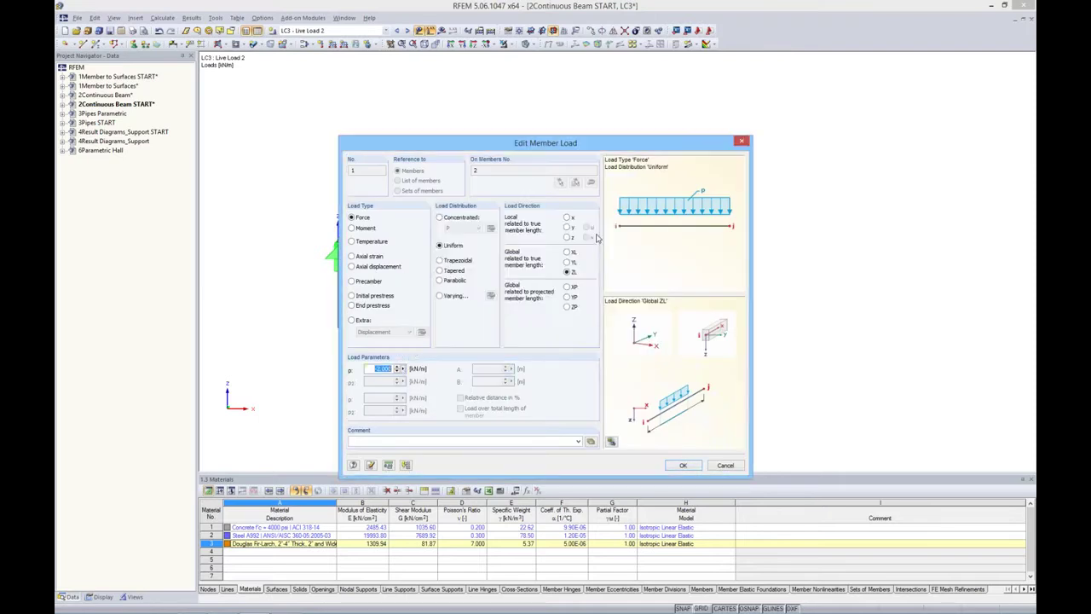
pyautogui.click(683, 464)
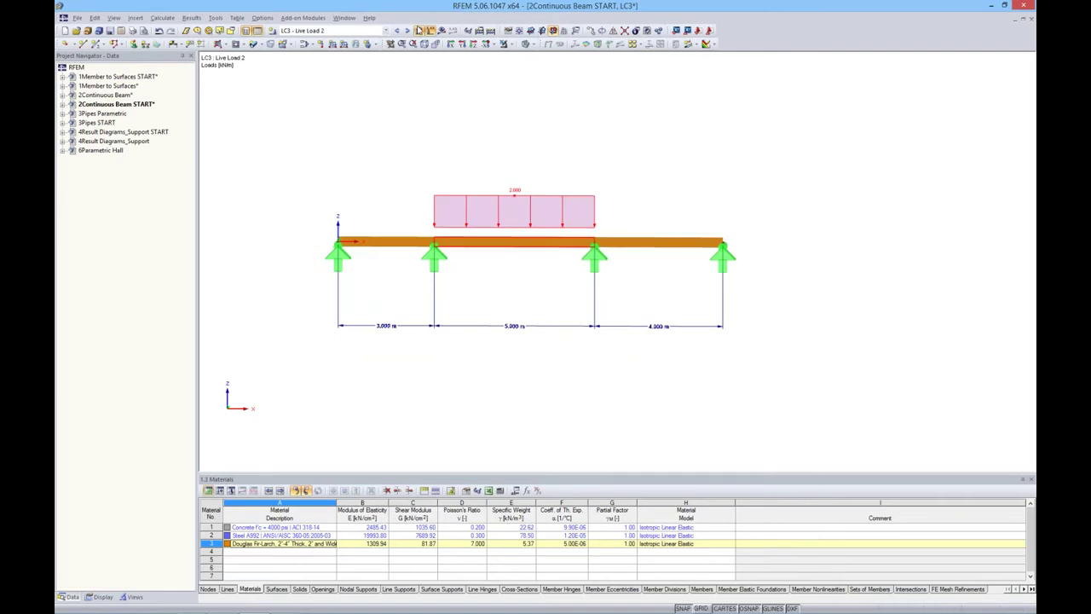
# - Link the uniform load on member 3 in load case LC4 - Live Load 3 to the parameter LL
pyautogui.click(405, 30)
pyautogui.doubleClick(631, 188)
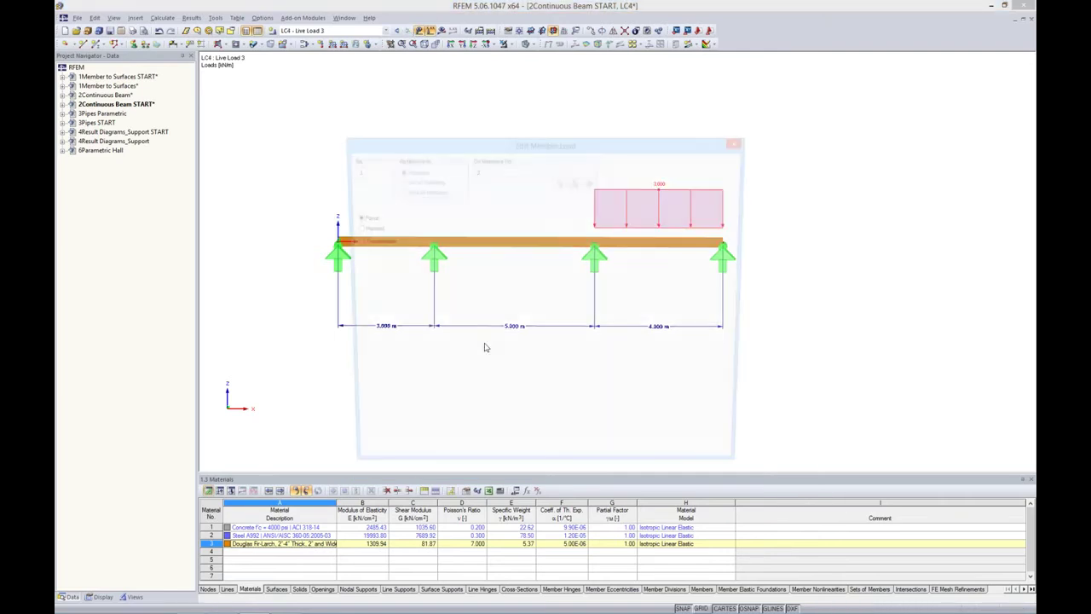
pyautogui.click(413, 369)
pyautogui.click(421, 381)
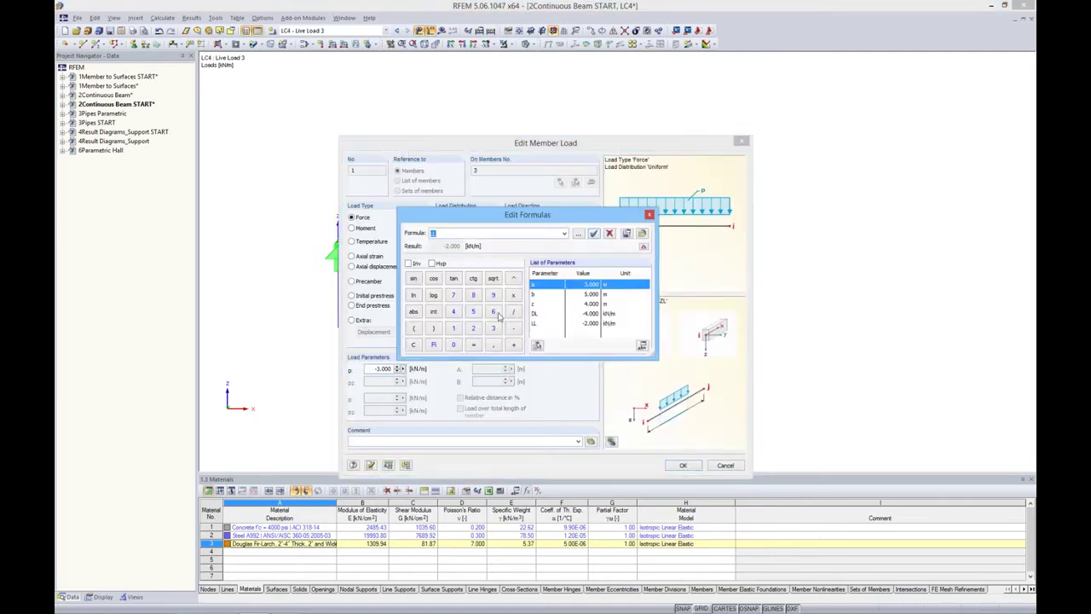
pyautogui.doubleClick(550, 323)
pyautogui.click(593, 235)
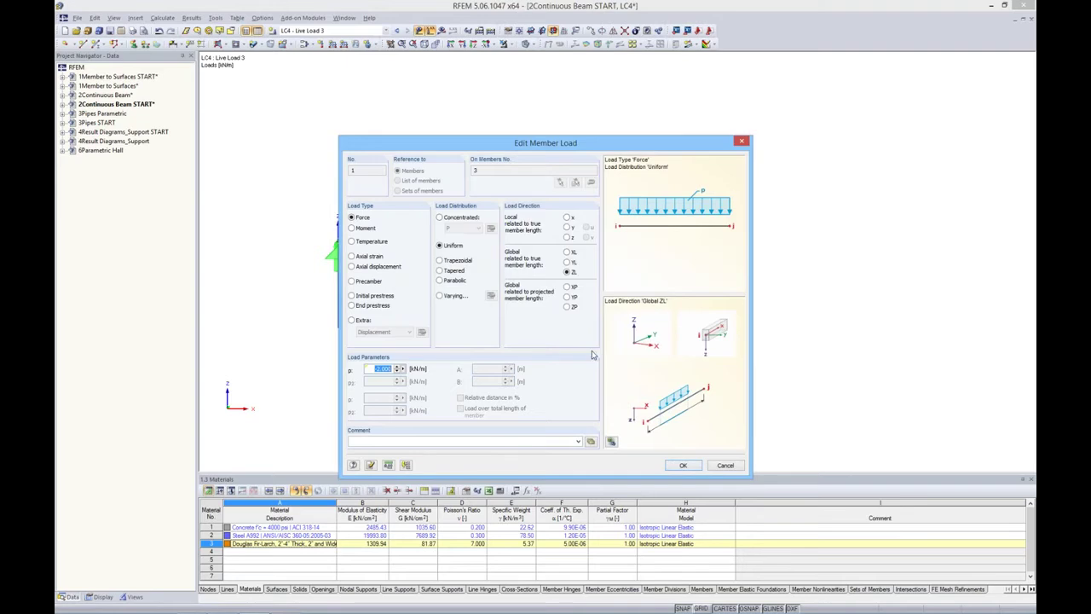
pyautogui.click(675, 466)
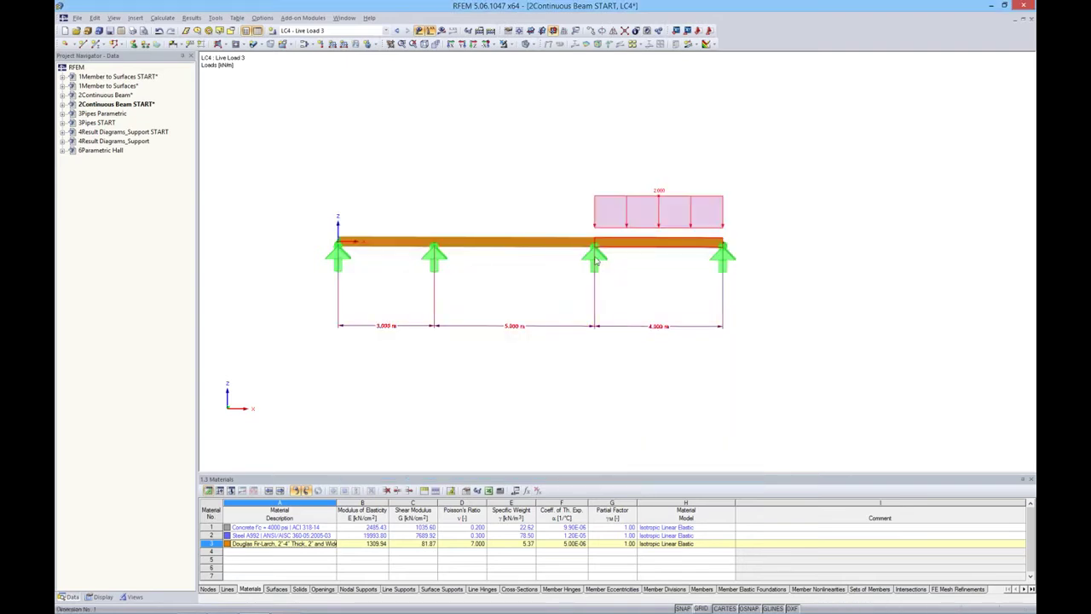
# - Set the span parameters to a = 2 m, b = 3 m and c = 6 m, and apply them to the beam
pyautogui.moveTo(551, 147); pyautogui.dragTo(579, 58, button='middle')
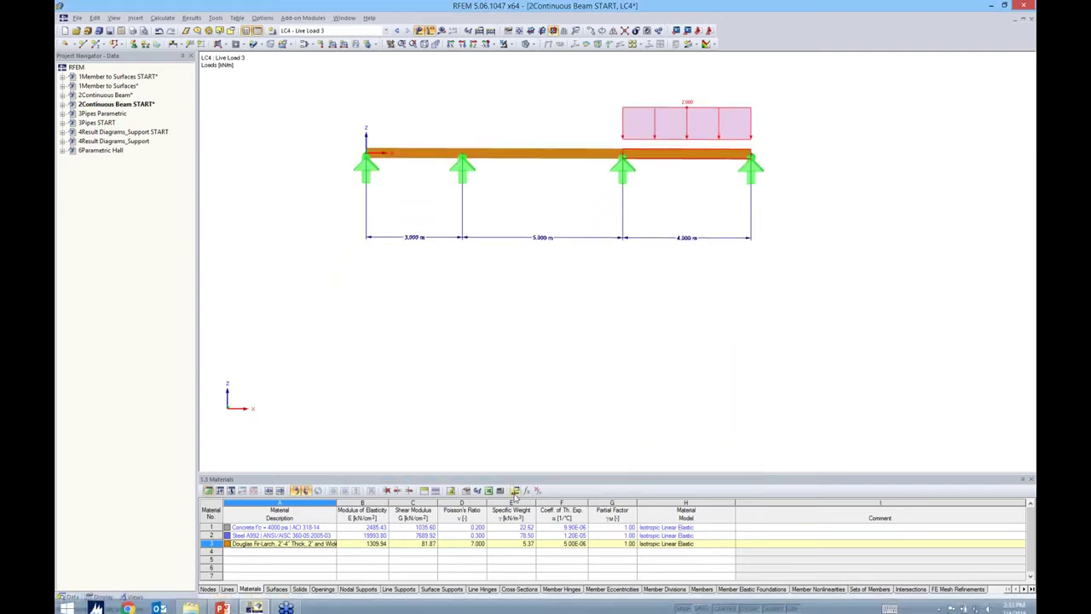
pyautogui.click(515, 491)
pyautogui.click(509, 350)
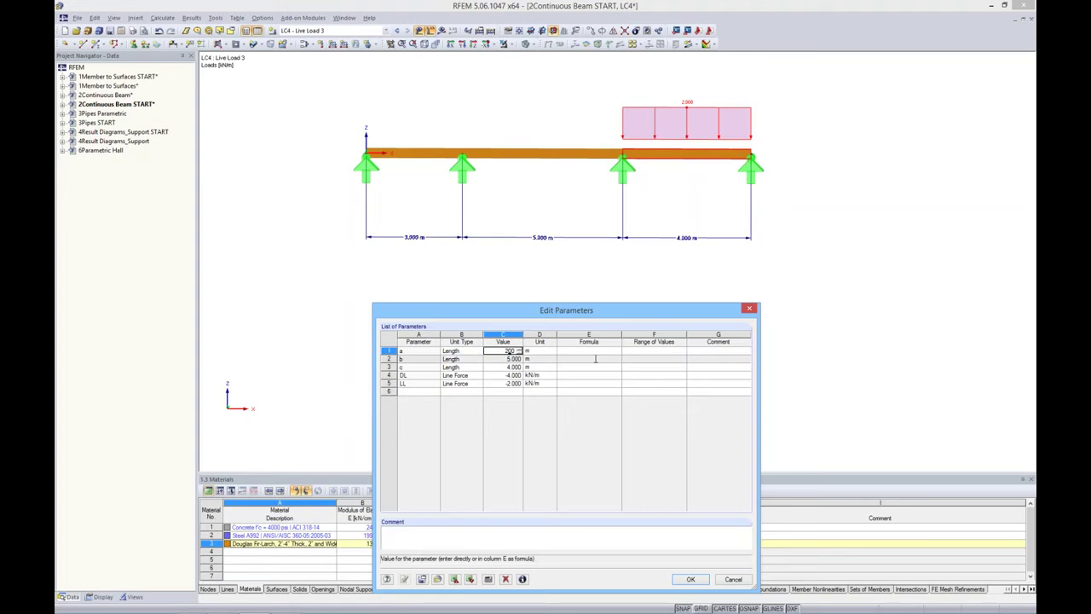
pyautogui.write('2')
pyautogui.press('Return')
pyautogui.write('3')
pyautogui.press('Return')
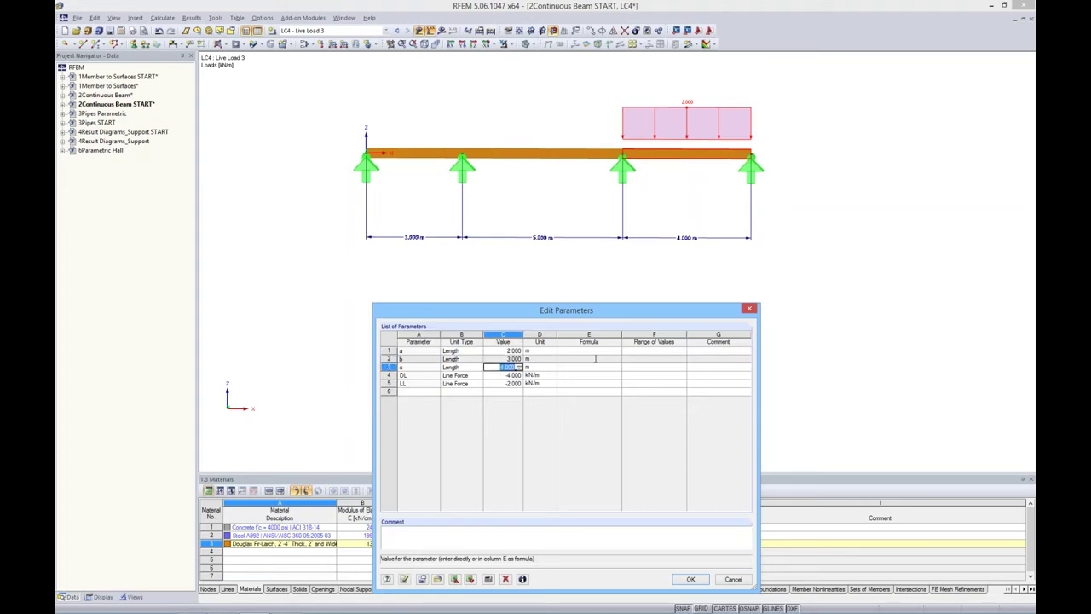
pyautogui.write('5')
pyautogui.press('Return')
pyautogui.click(405, 580)
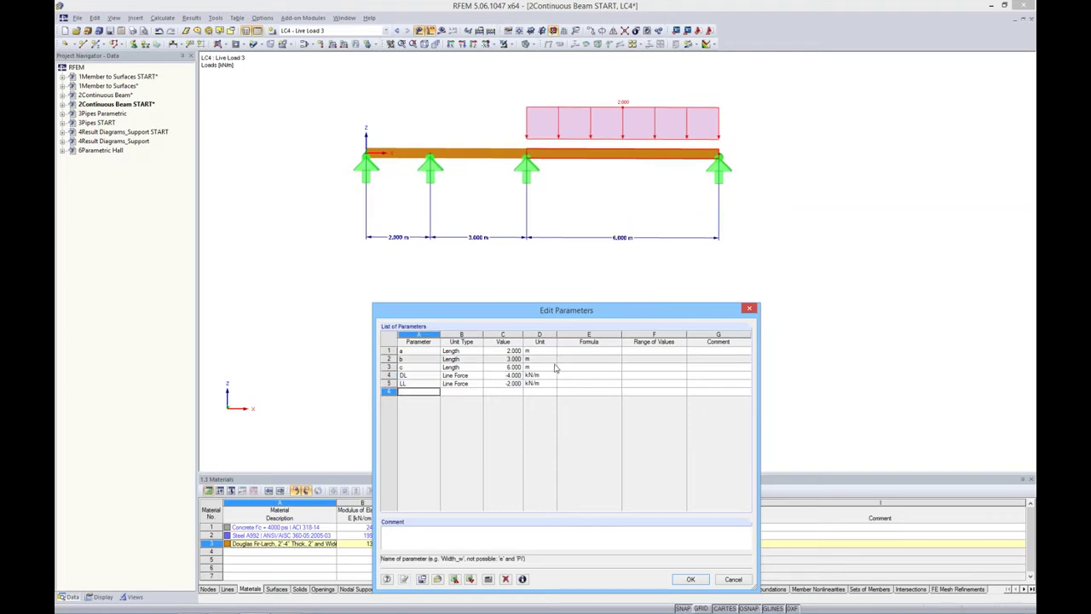
# - Set the live load parameter LL to -6 kN/m, apply it and close the parameter list
pyautogui.click(505, 383)
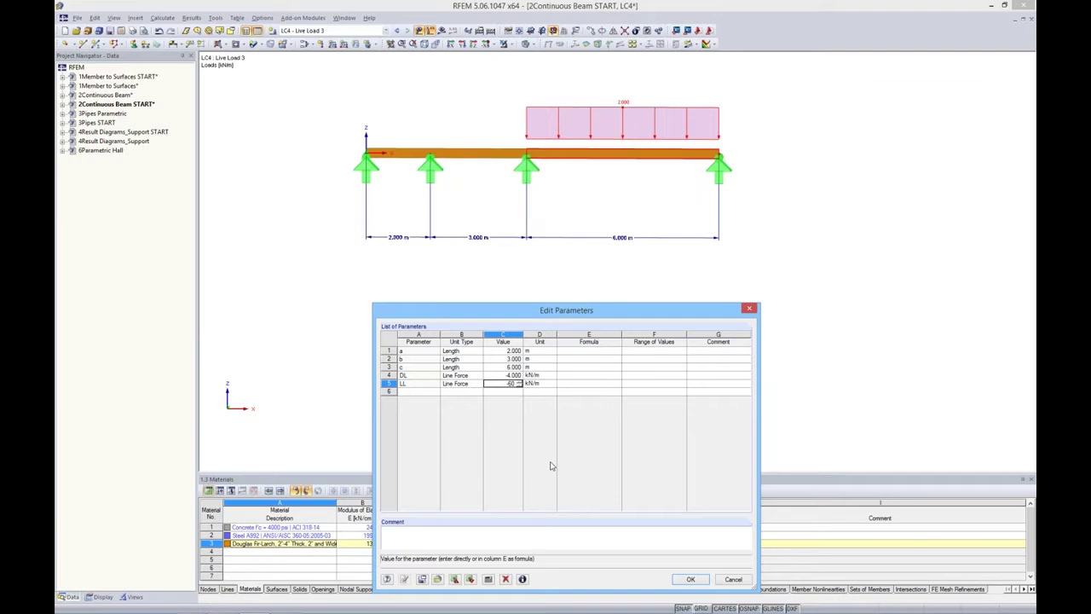
pyautogui.moveTo(644, 384); pyautogui.dragTo(641, 392)
pyautogui.click(405, 579)
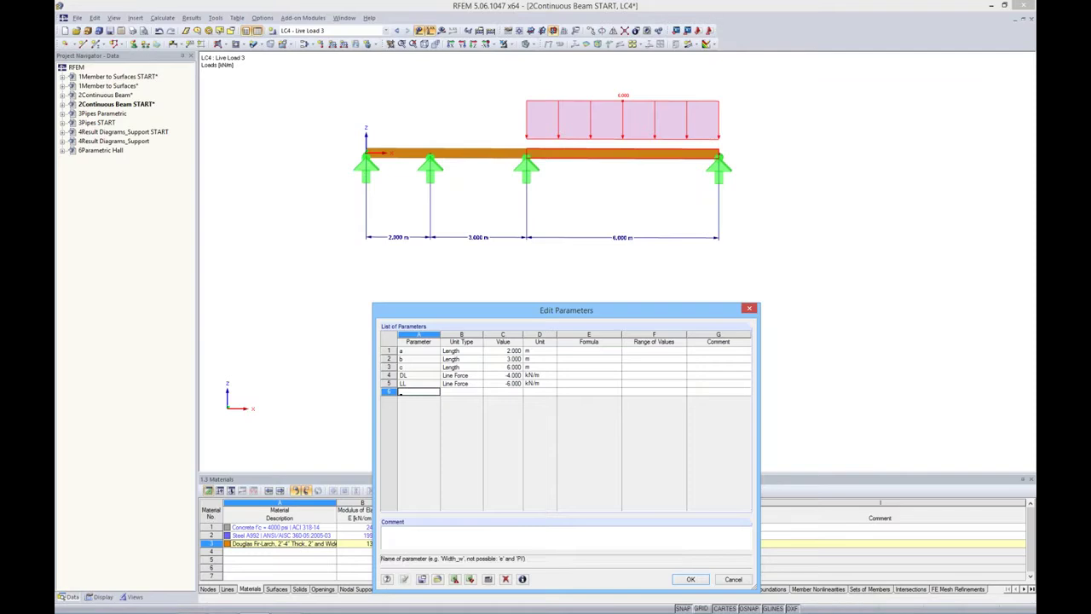
pyautogui.click(690, 578)
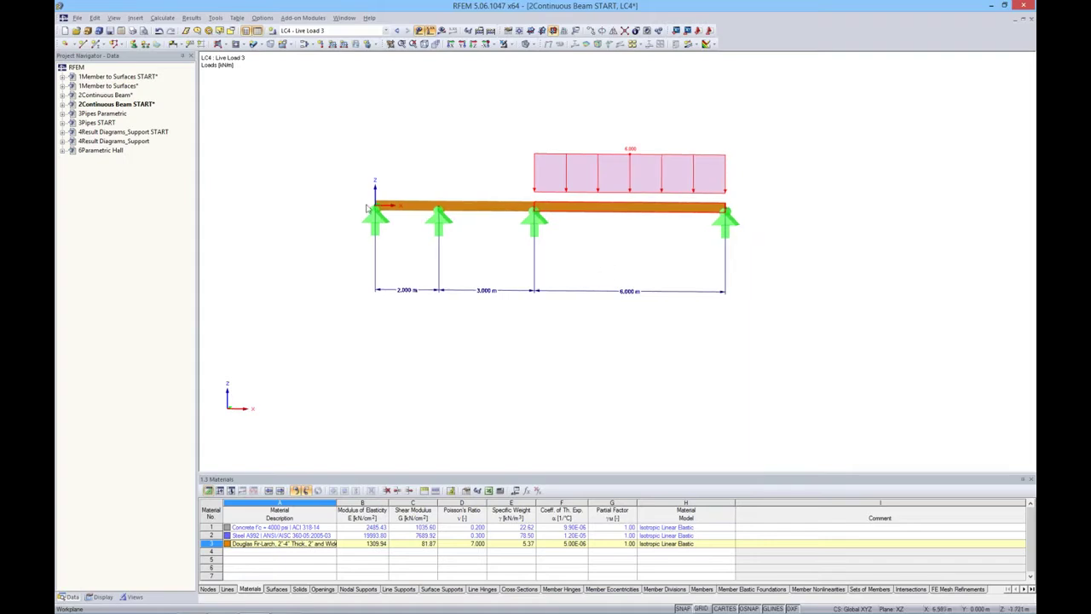
# - Switch to the 3Pipes Parametric model and show the pipe joint from the front
pyautogui.doubleClick(96, 113)
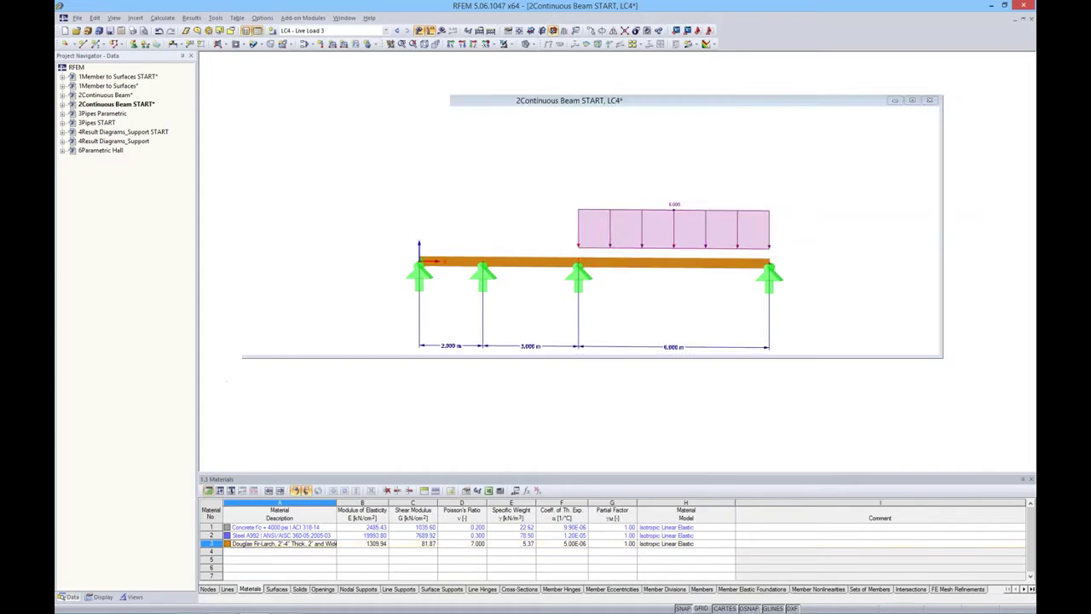
pyautogui.keyDown('ctrl'); pyautogui.moveTo(563, 373); pyautogui.dragTo(669, 372, button='middle'); pyautogui.keyUp('ctrl')
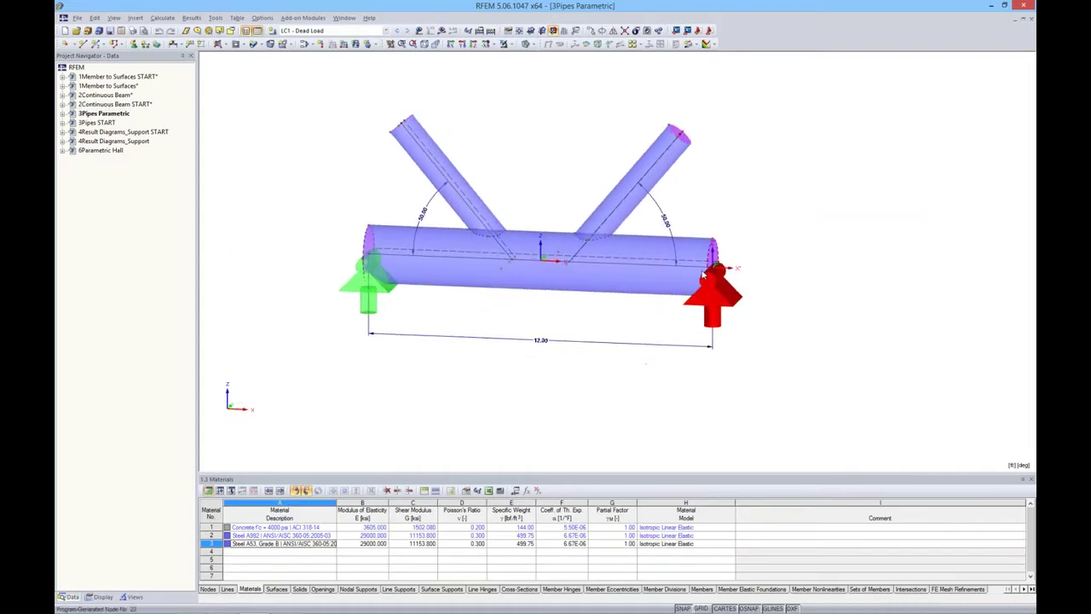
pyautogui.moveTo(766, 210); pyautogui.dragTo(792, 215, button='middle')
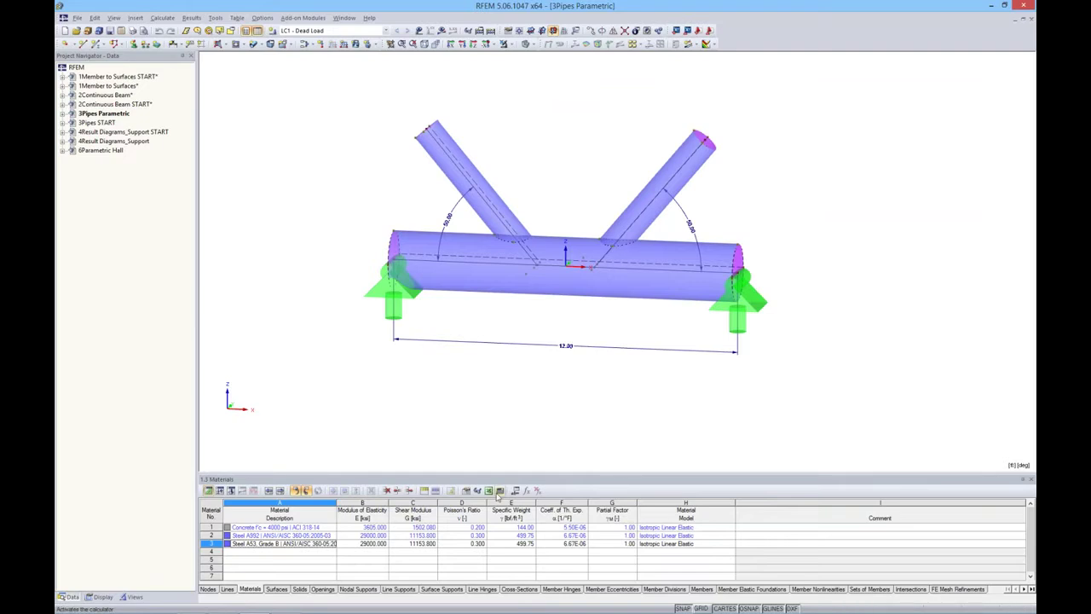
pyautogui.moveTo(594, 400); pyautogui.dragTo(627, 332, button='middle')
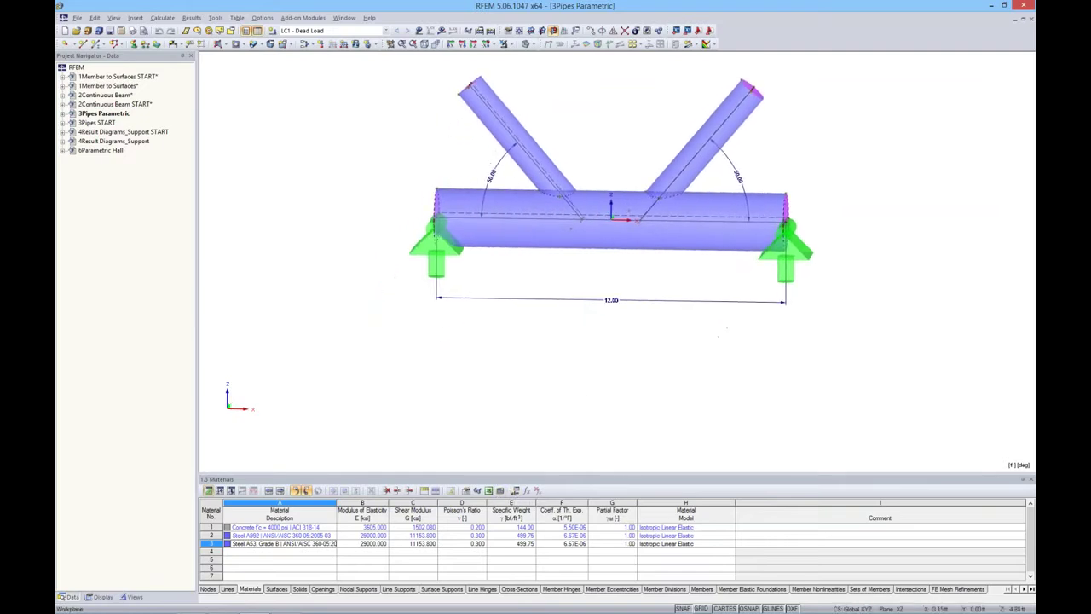
# - Set the parameter Angle_Left to 30 degrees, apply it to the pipe model and close the parameter list
pyautogui.click(515, 490)
pyautogui.moveTo(596, 310); pyautogui.dragTo(620, 318)
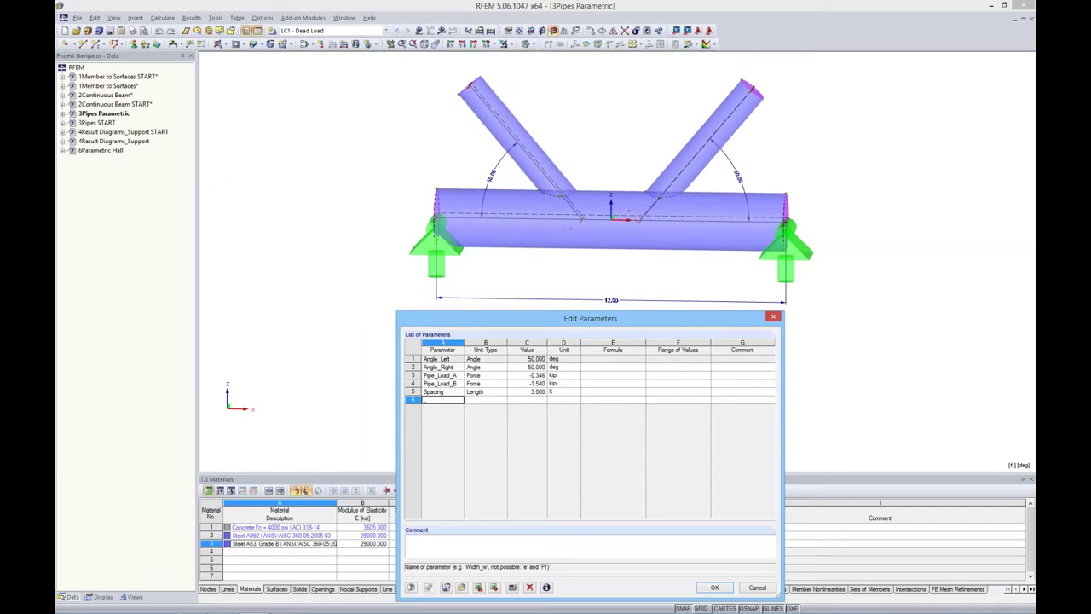
pyautogui.click(525, 358)
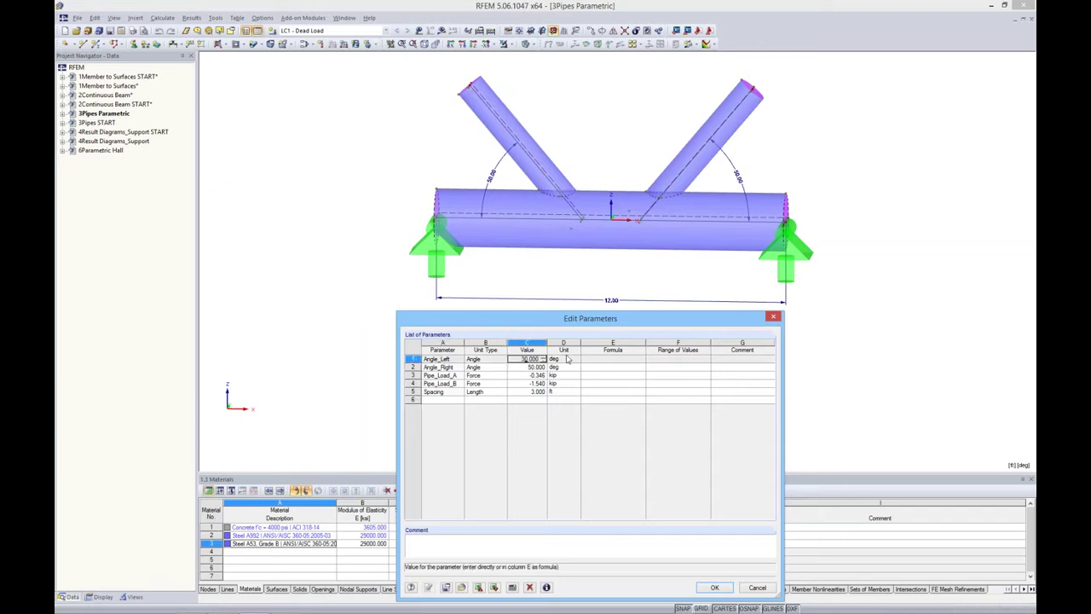
pyautogui.click(677, 375)
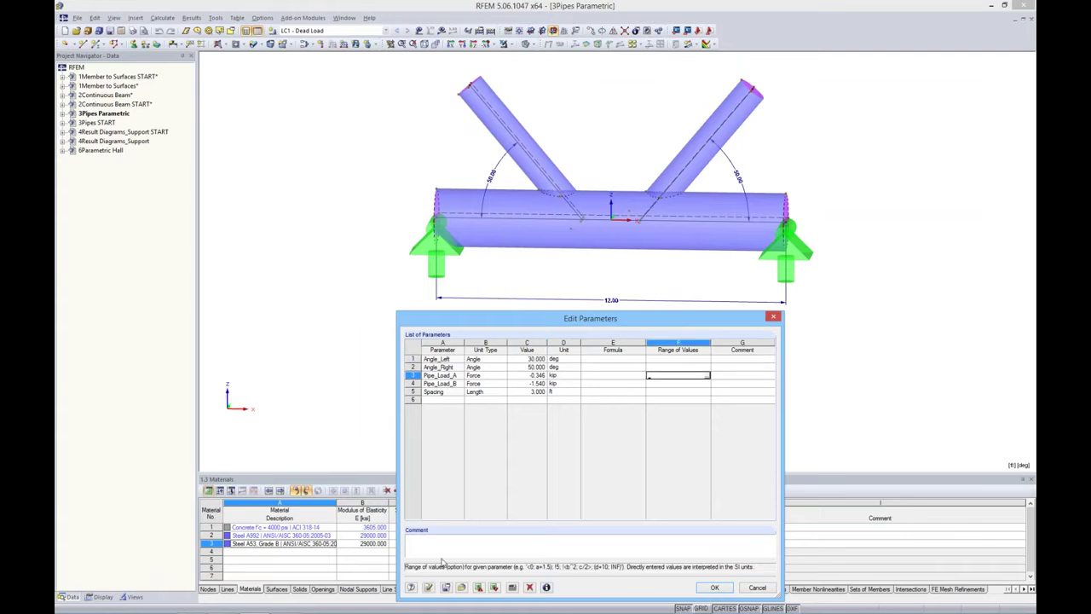
pyautogui.click(429, 587)
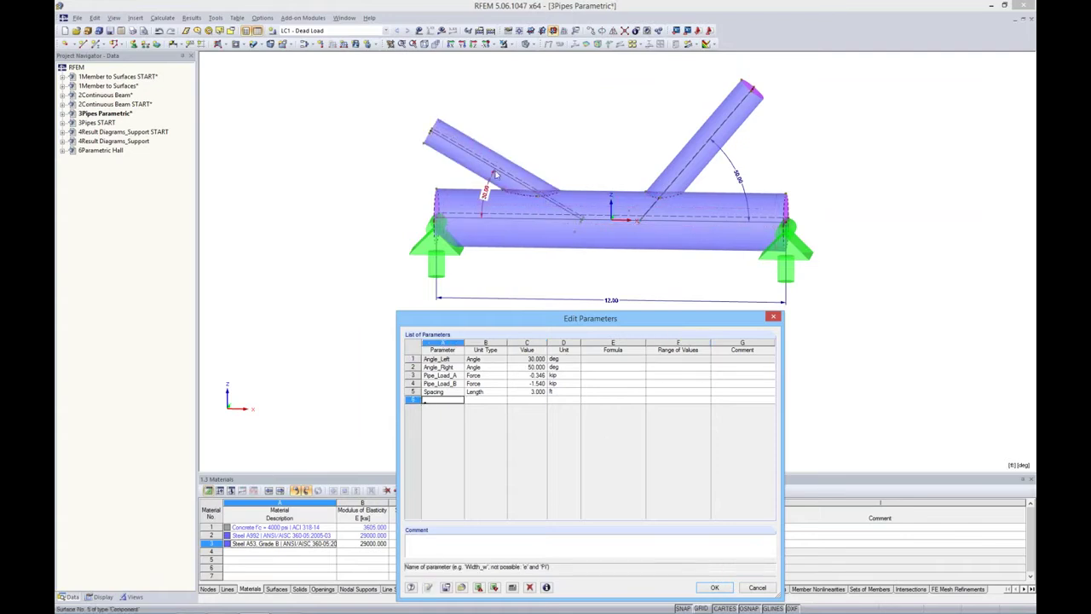
pyautogui.scroll(4, 477, 192)
pyautogui.scroll(-2, 477, 192)
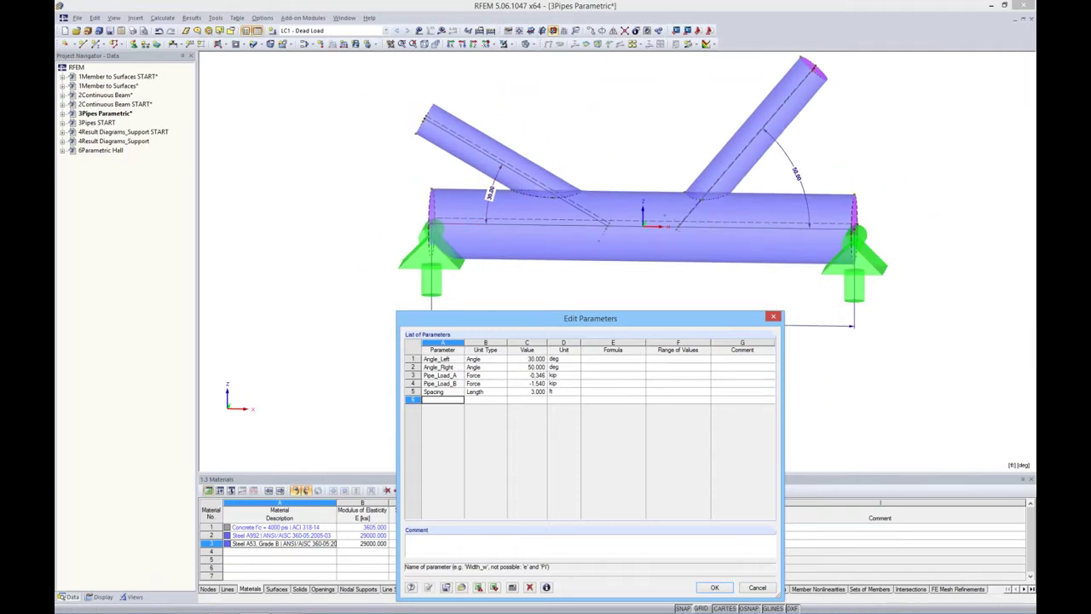
pyautogui.click(773, 316)
# - Set the parameter Angle_Right to 70 degrees, apply it to the pipe model and close the parameter list
pyautogui.keyDown('ctrl'); pyautogui.moveTo(728, 287); pyautogui.dragTo(655, 244, button='middle'); pyautogui.keyUp('ctrl')
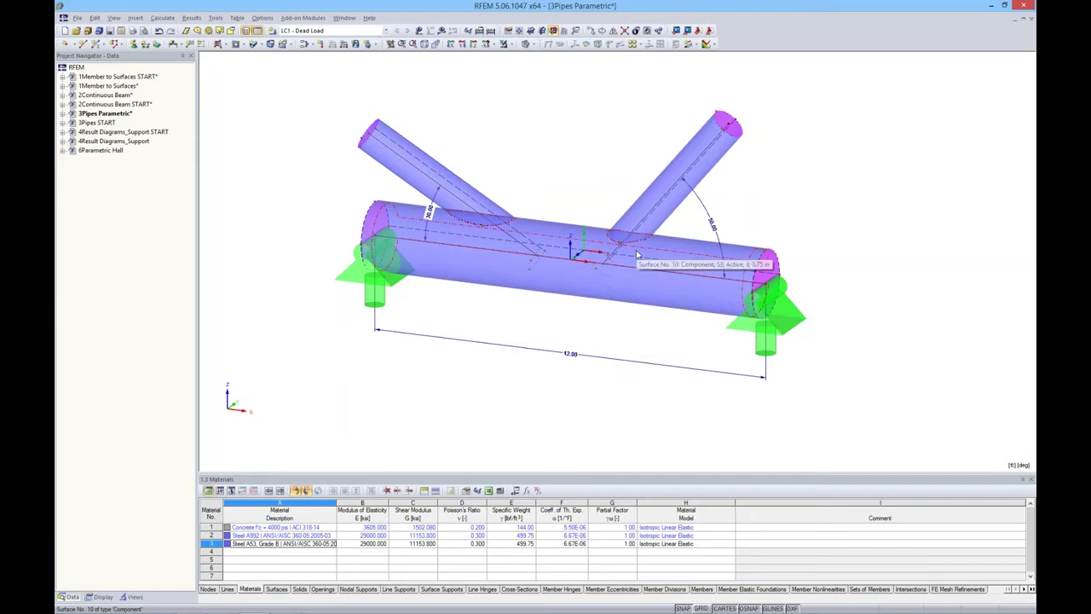
pyautogui.scroll(4, 490, 221)
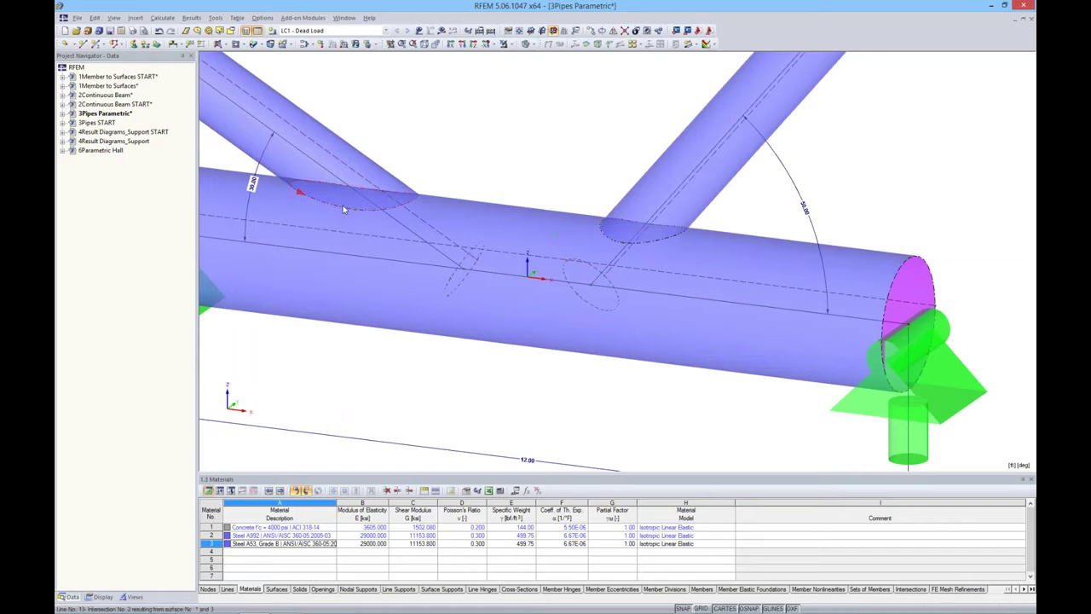
pyautogui.keyDown('ctrl'); pyautogui.moveTo(396, 218); pyautogui.dragTo(452, 189, button='middle'); pyautogui.keyUp('ctrl')
pyautogui.scroll(-3, 476, 164)
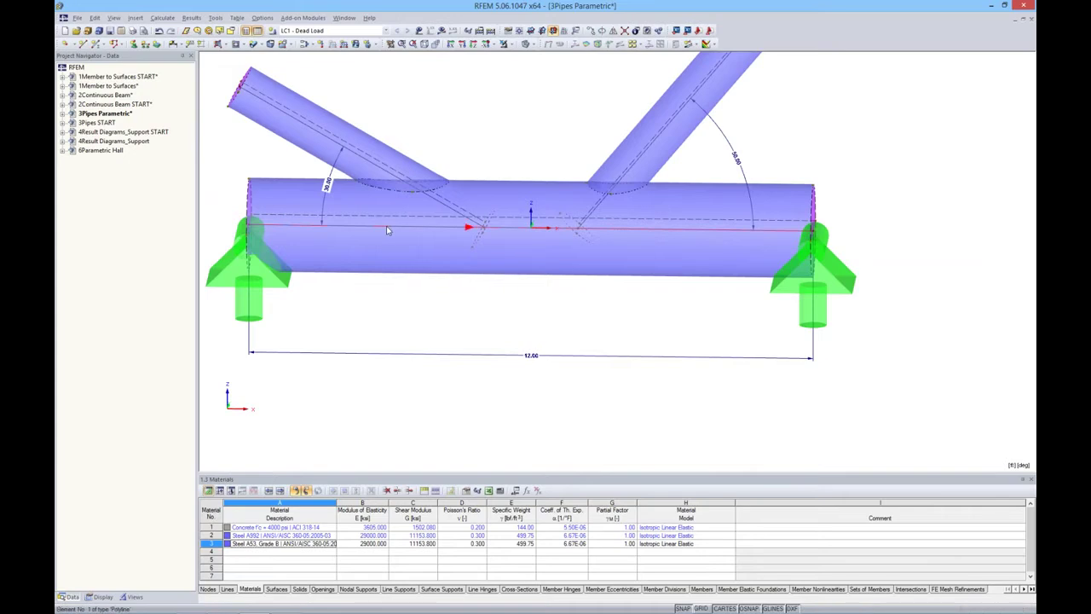
pyautogui.moveTo(696, 167); pyautogui.dragTo(731, 214, button='middle')
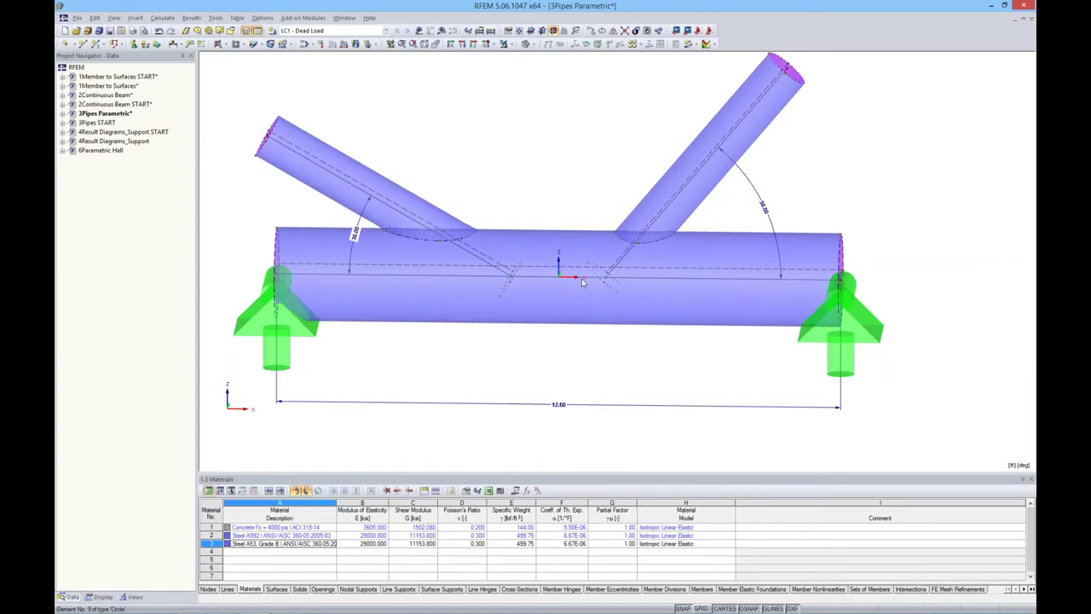
pyautogui.click(516, 491)
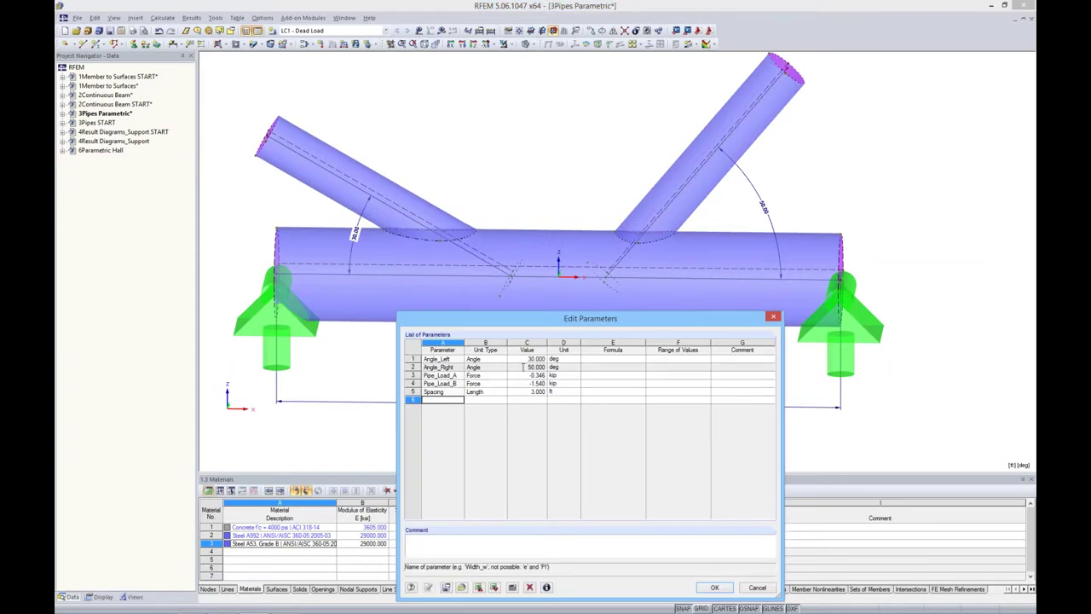
pyautogui.click(523, 367)
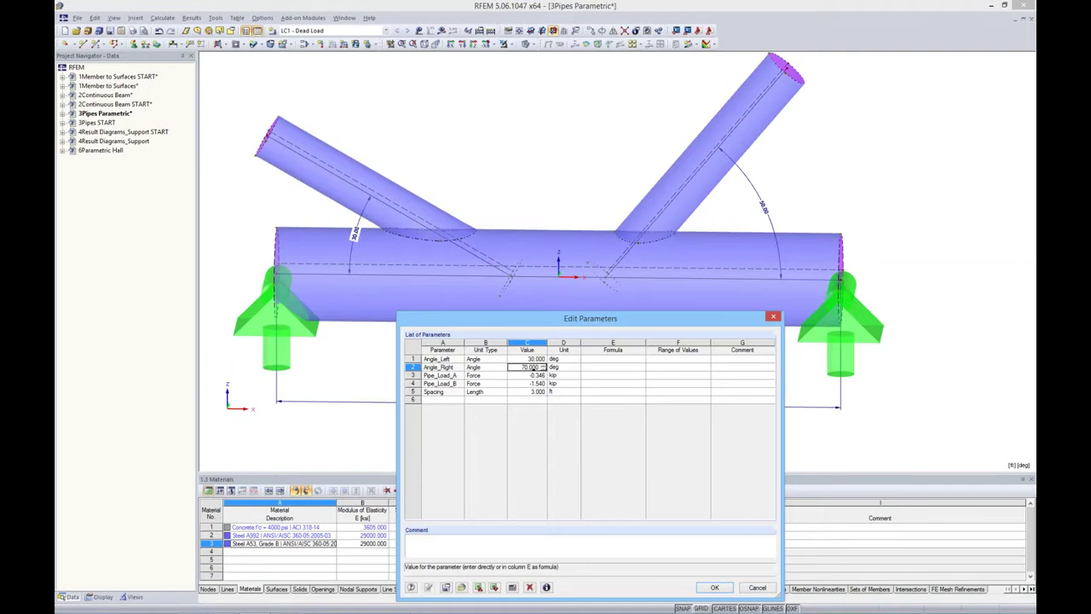
pyautogui.click(677, 366)
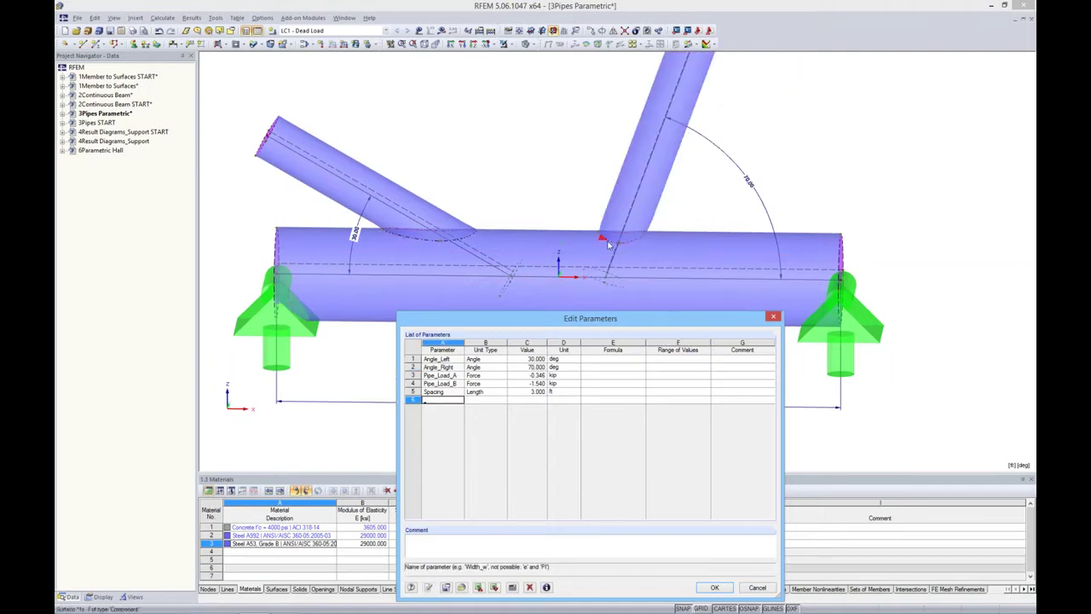
pyautogui.click(764, 588)
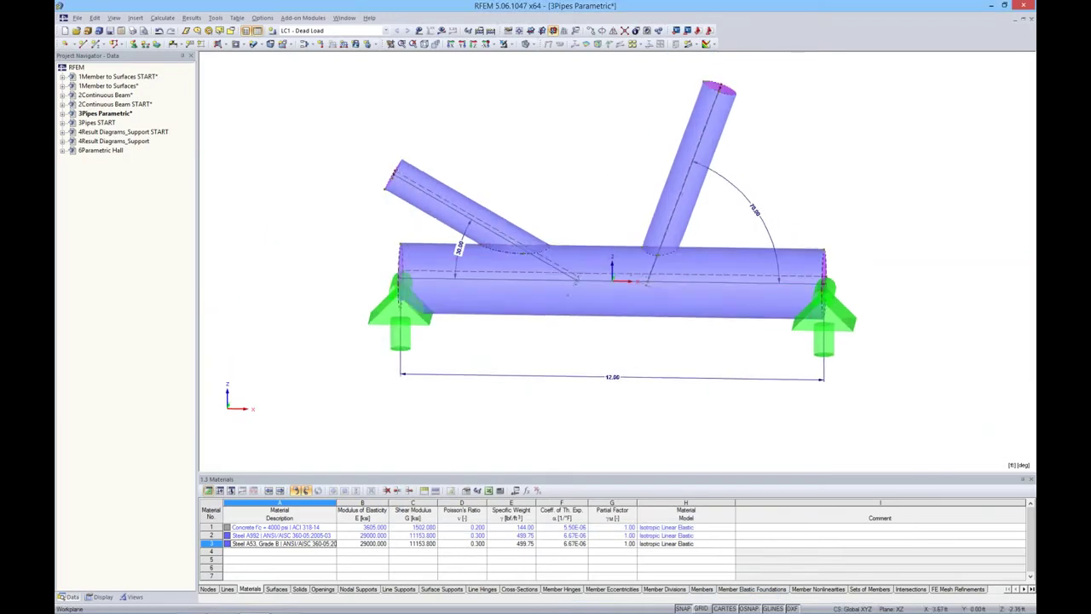
# - Set the radius of the horizontal main pipe's parent surface to 2 ft
pyautogui.rightClick(769, 279)
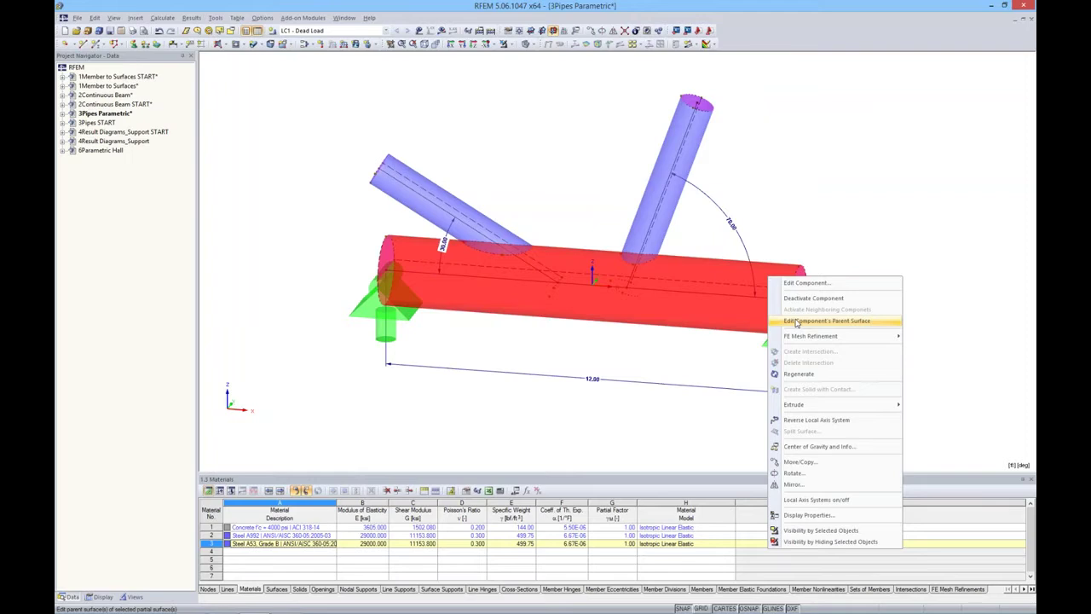
pyautogui.click(796, 323)
pyautogui.moveTo(590, 180); pyautogui.dragTo(614, 307)
pyautogui.click(442, 324)
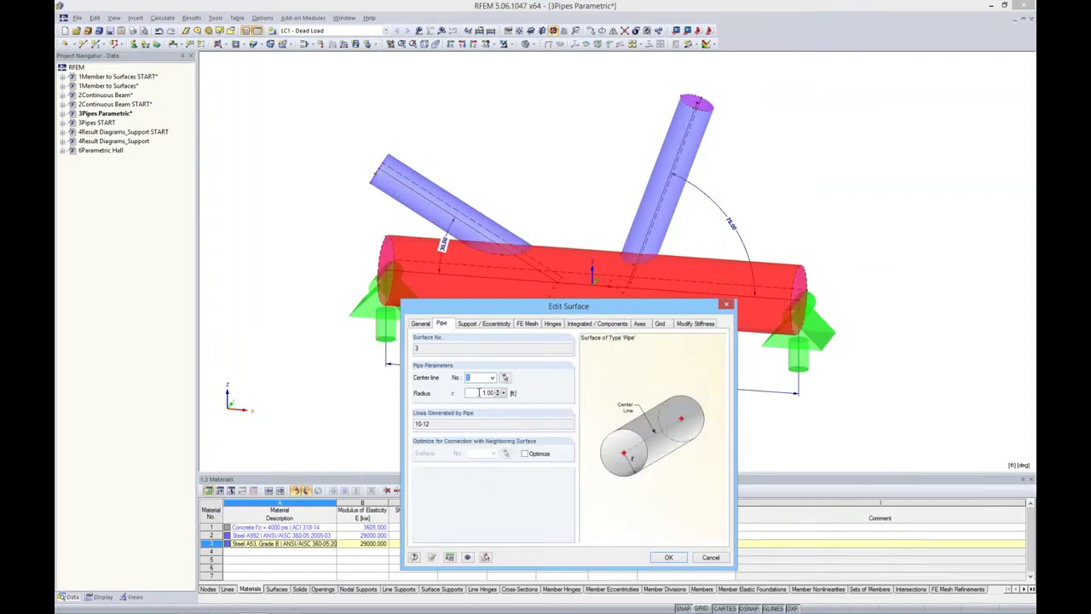
pyautogui.press('Tab')
pyautogui.write('2')
pyautogui.click(668, 557)
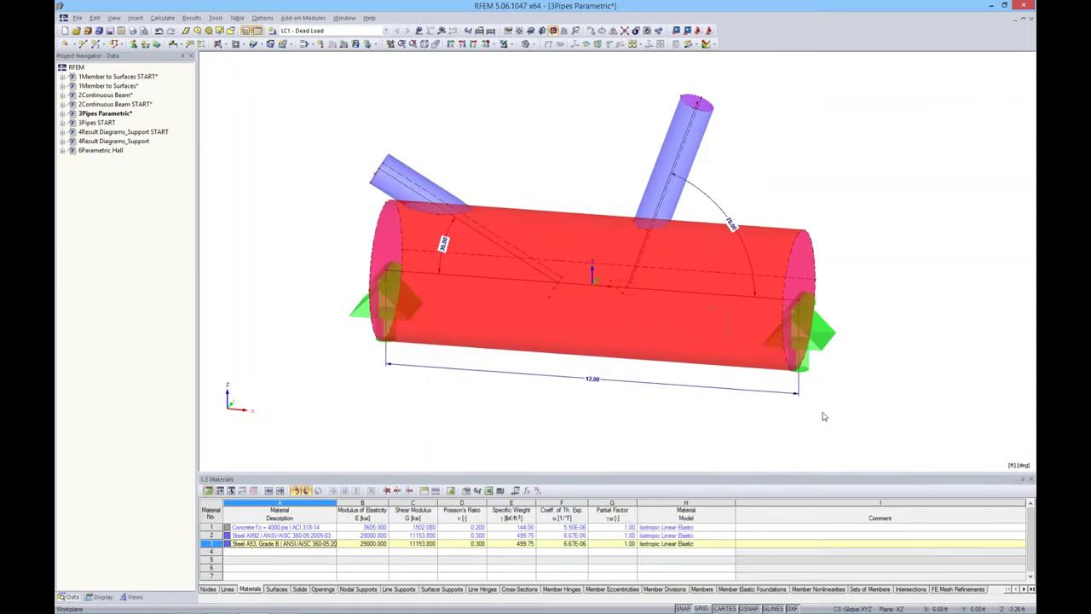
# - Increase the pipe radius of the 70-degree branch pipe's parent surface
pyautogui.scroll(2, 435, 198)
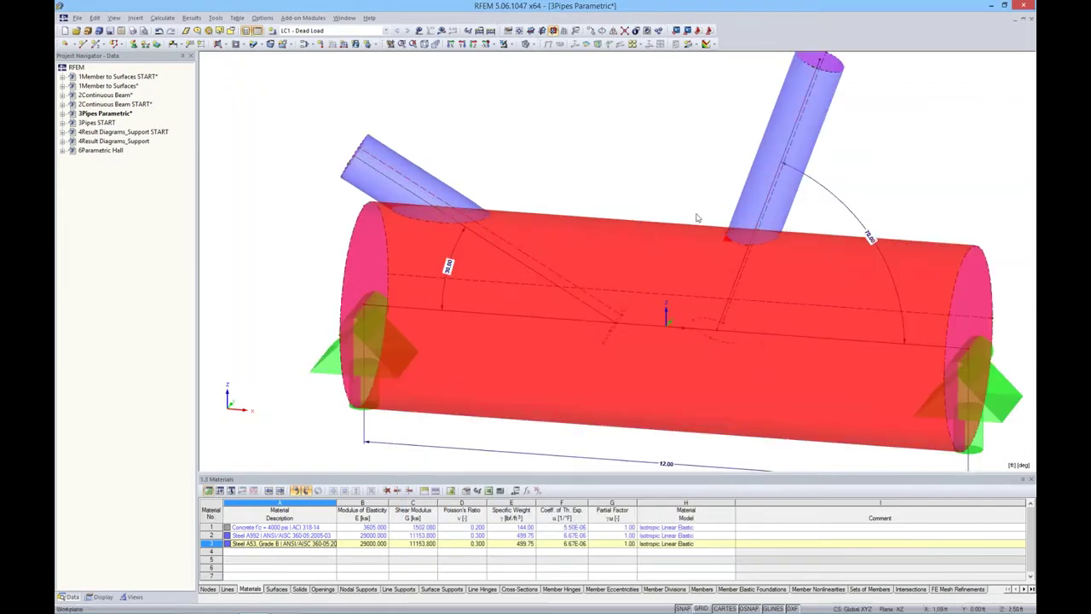
pyautogui.click(917, 163)
pyautogui.moveTo(740, 271)
pyautogui.keyDown('ctrl'); pyautogui.mouseDown(button='middle')
pyautogui.moveTo(703, 290)
pyautogui.moveTo(824, 247)
pyautogui.moveTo(720, 271)
pyautogui.mouseUp(button='middle'); pyautogui.keyUp('ctrl')
pyautogui.moveTo(783, 181); pyautogui.dragTo(721, 156, button='middle')
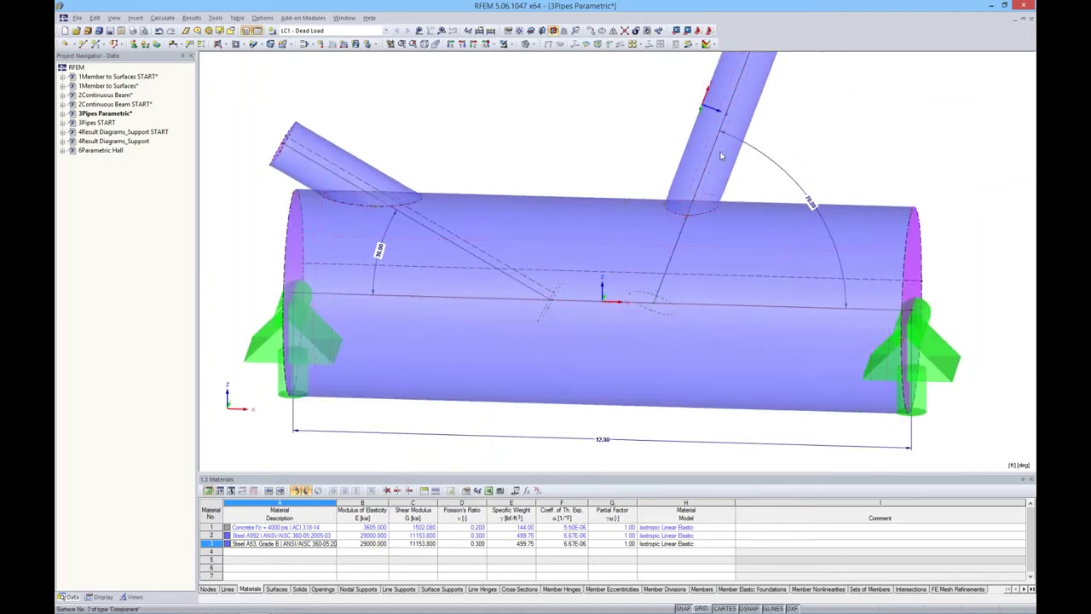
pyautogui.rightClick(721, 156)
pyautogui.click(755, 196)
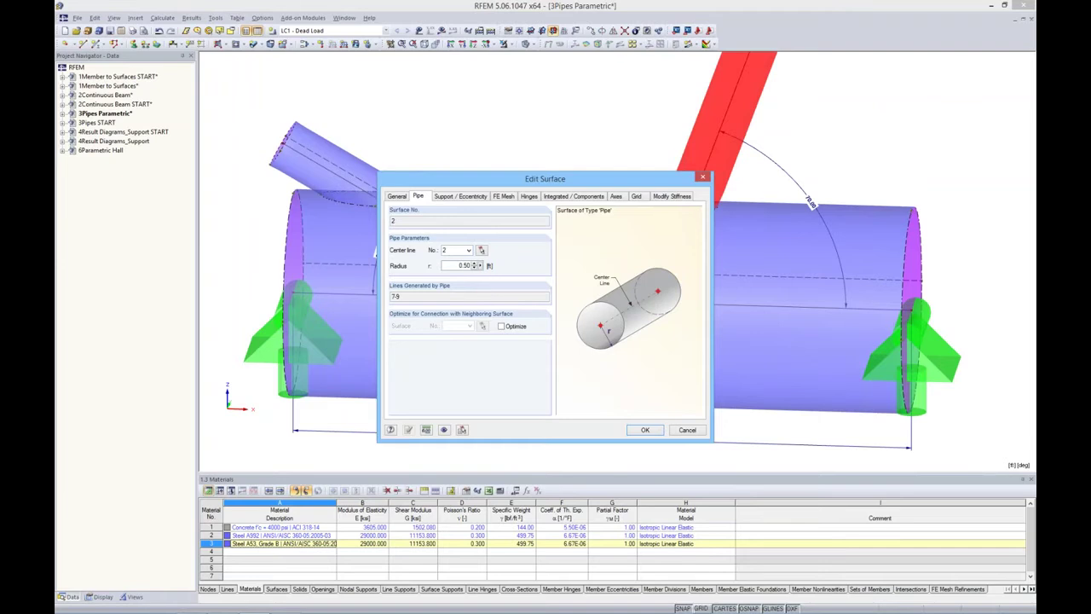
pyautogui.write('5')
pyautogui.click(645, 429)
pyautogui.scroll(-3, 767, 247)
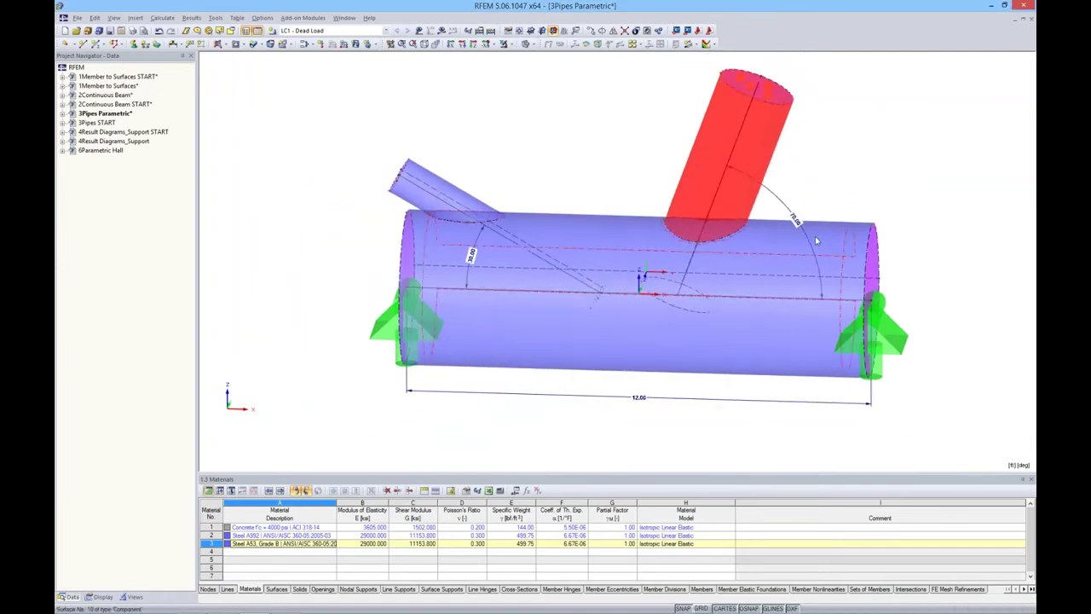
# - Switch to the 3Pipes START model containing the horizontal line and two inclined branch lines
pyautogui.moveTo(816, 241); pyautogui.dragTo(558, 366, button='middle')
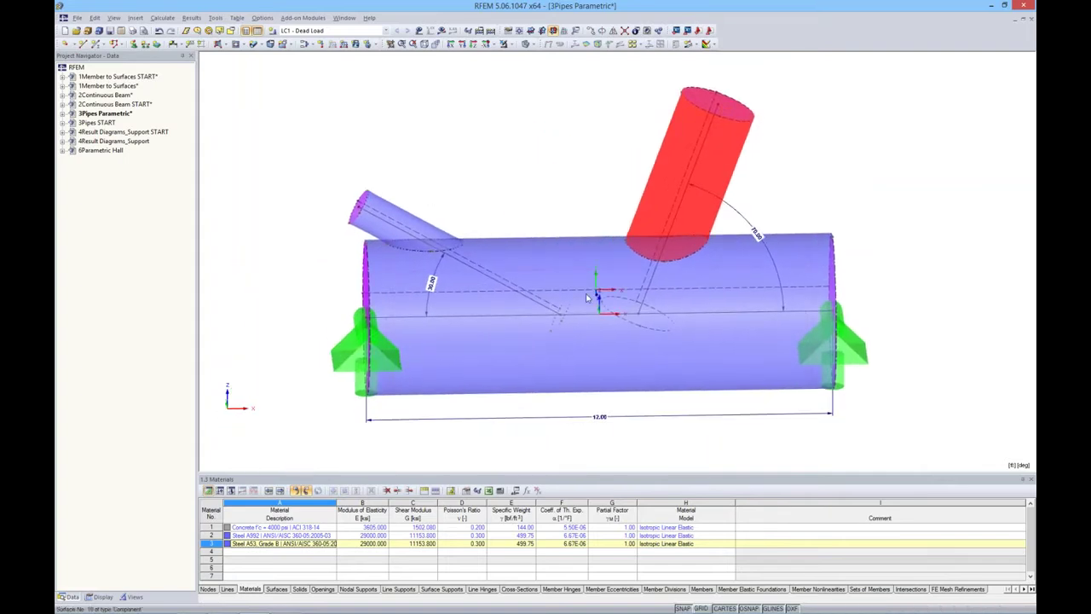
pyautogui.doubleClick(97, 124)
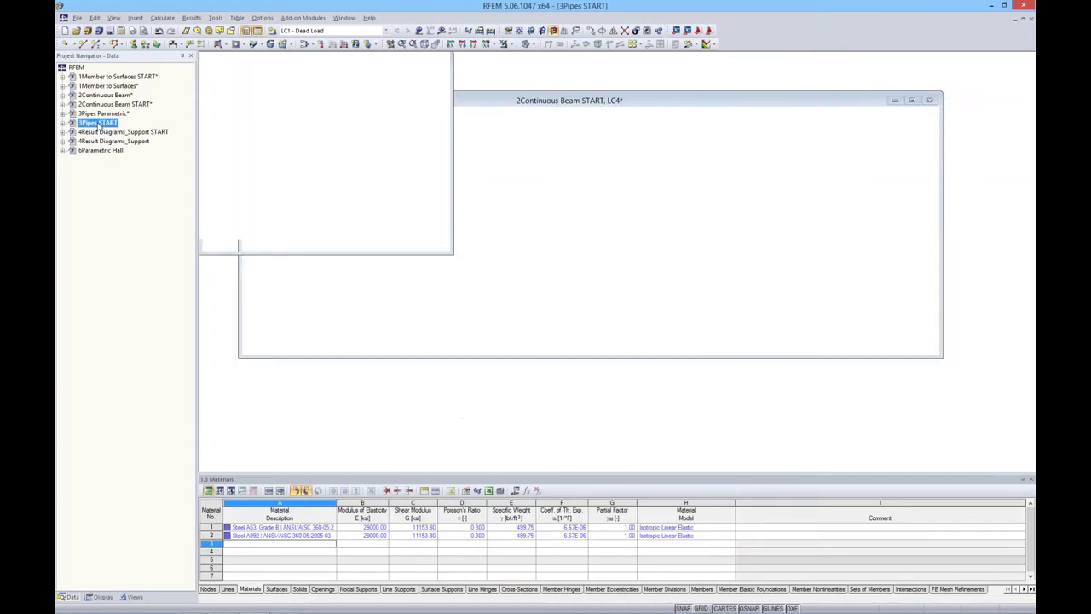
pyautogui.keyDown('ctrl'); pyautogui.moveTo(725, 285); pyautogui.dragTo(771, 271, button='middle'); pyautogui.keyUp('ctrl')
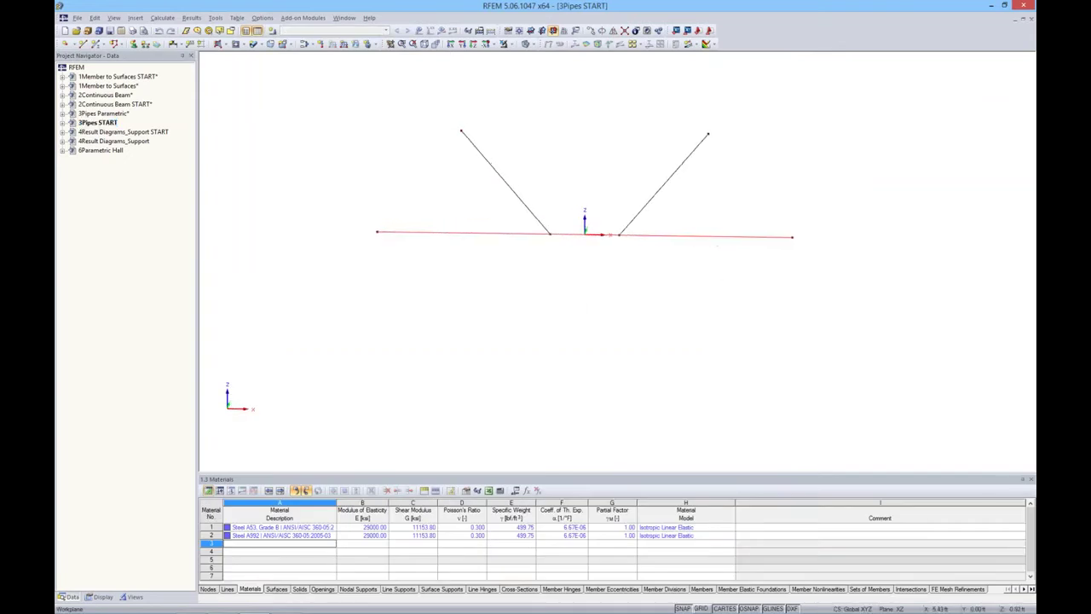
pyautogui.moveTo(557, 265); pyautogui.dragTo(553, 295, button='middle')
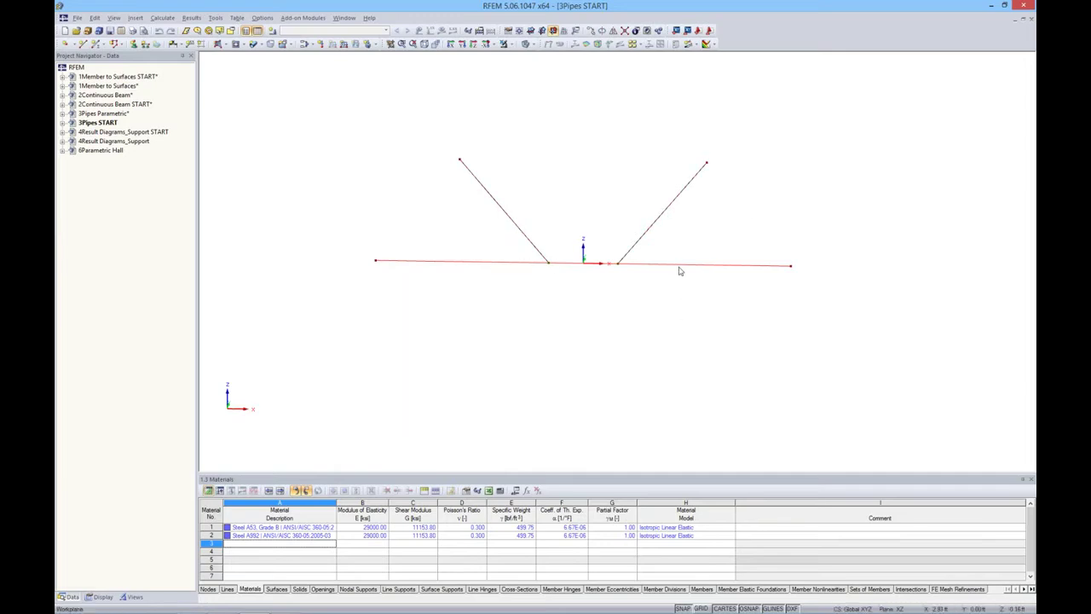
# - Start a new pipe surface and assign Steel A53, Grade B from the material library's USA favorites group
pyautogui.click(259, 44)
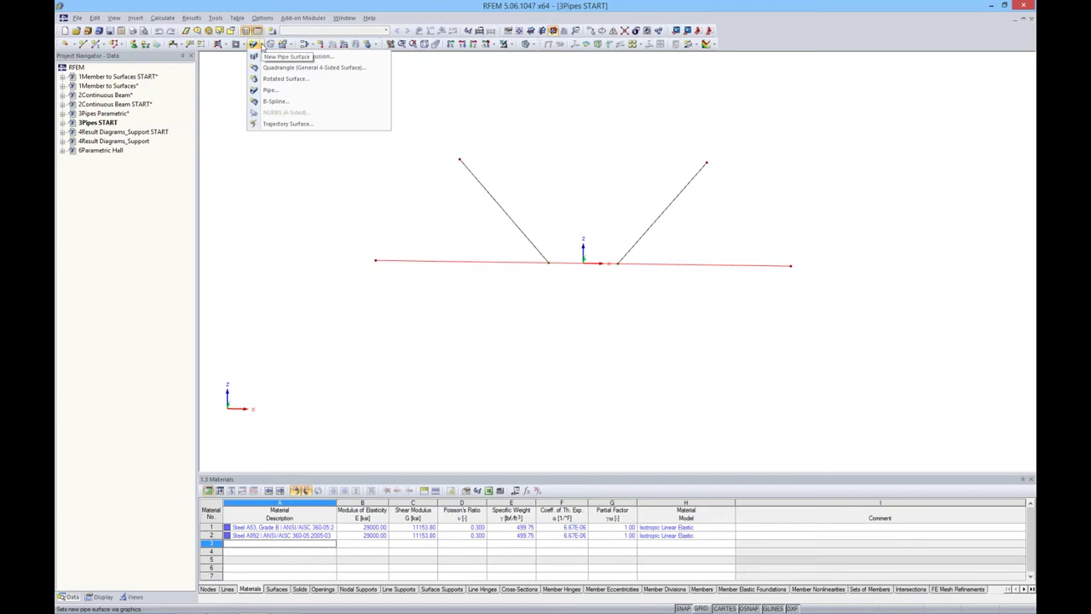
pyautogui.click(271, 92)
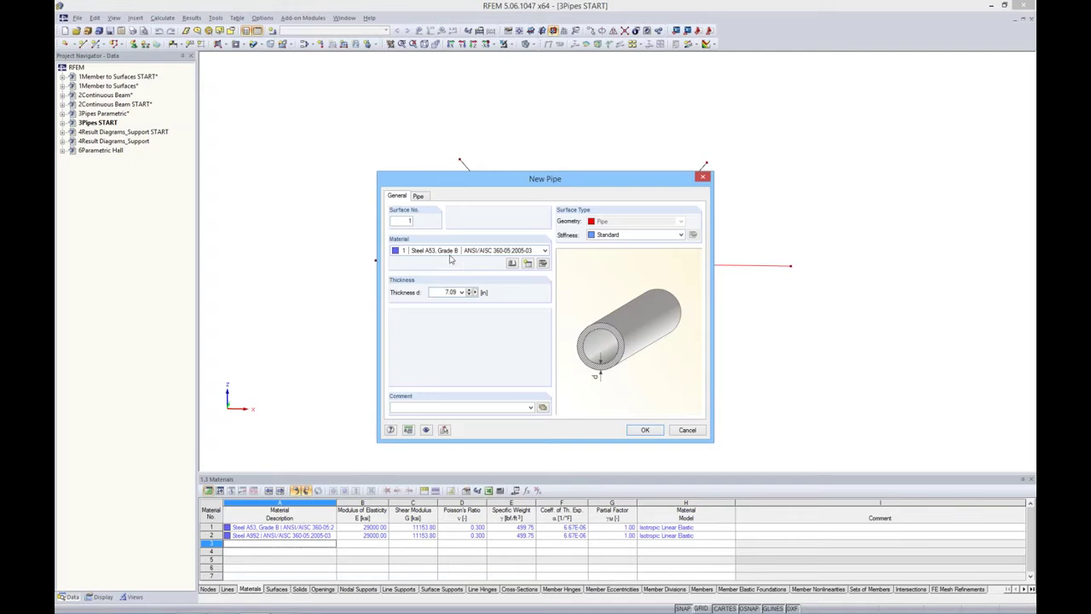
pyautogui.click(511, 265)
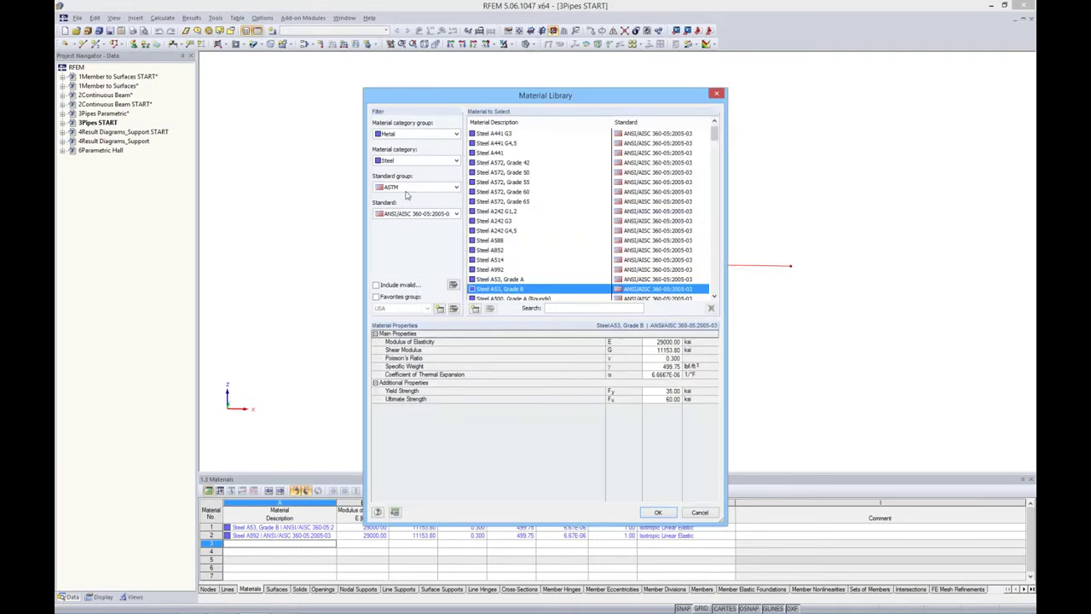
pyautogui.moveTo(715, 133); pyautogui.dragTo(713, 288)
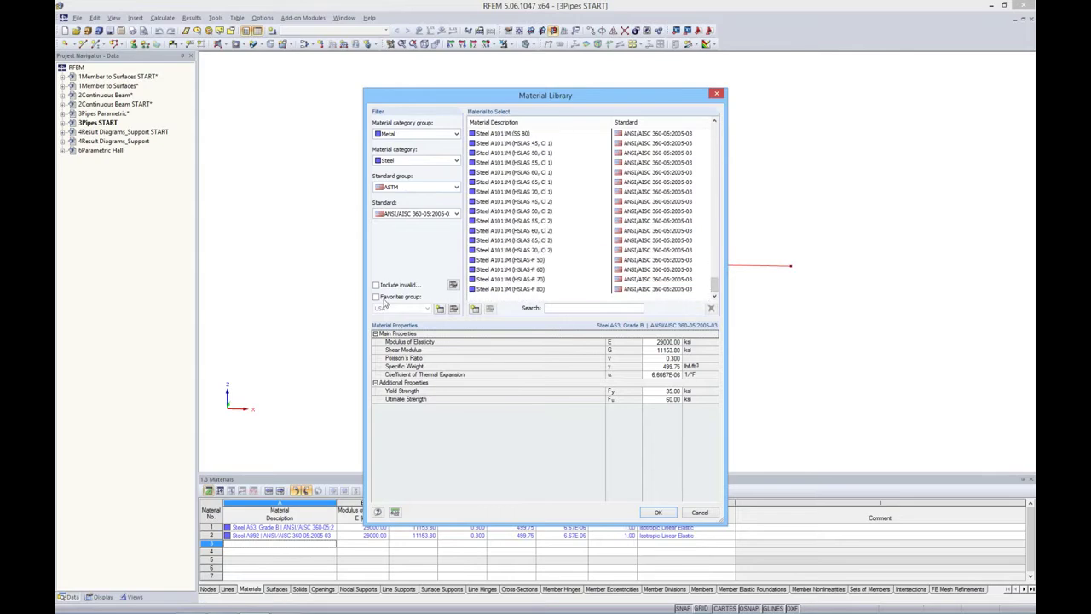
pyautogui.click(375, 297)
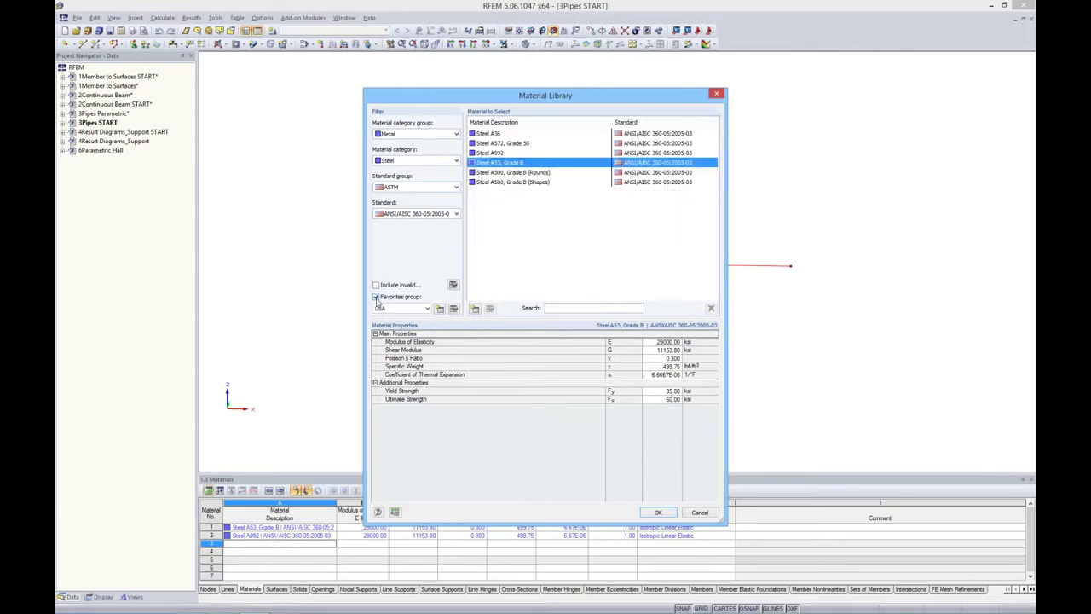
pyautogui.doubleClick(492, 164)
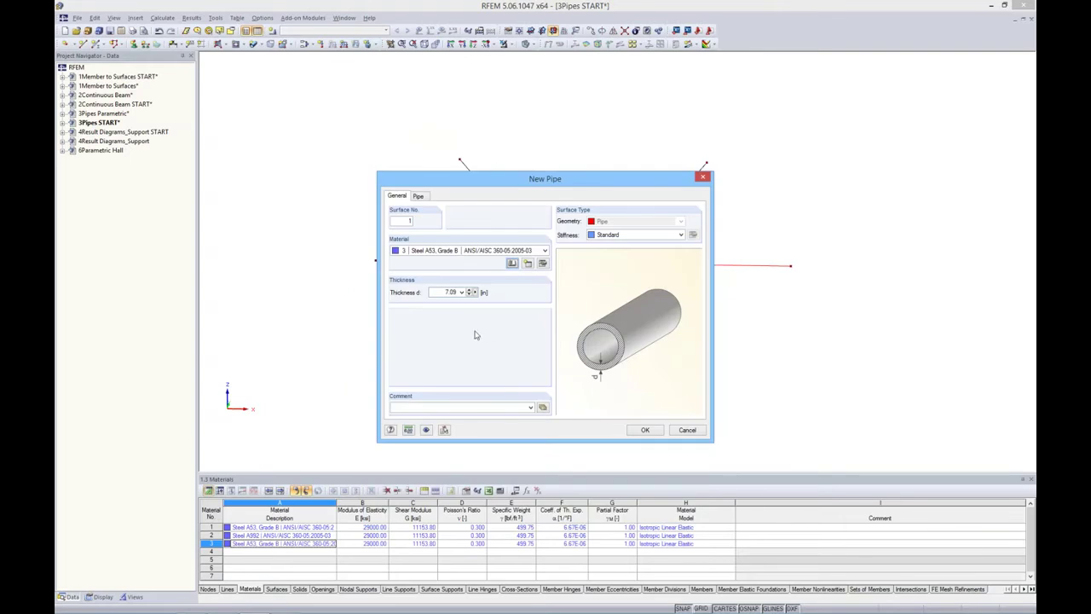
# - Set the pipe thickness to 0.6 in and create the main pipe around the horizontal center line
pyautogui.moveTo(441, 291); pyautogui.dragTo(486, 292)
pyautogui.write('6')
pyautogui.click(418, 196)
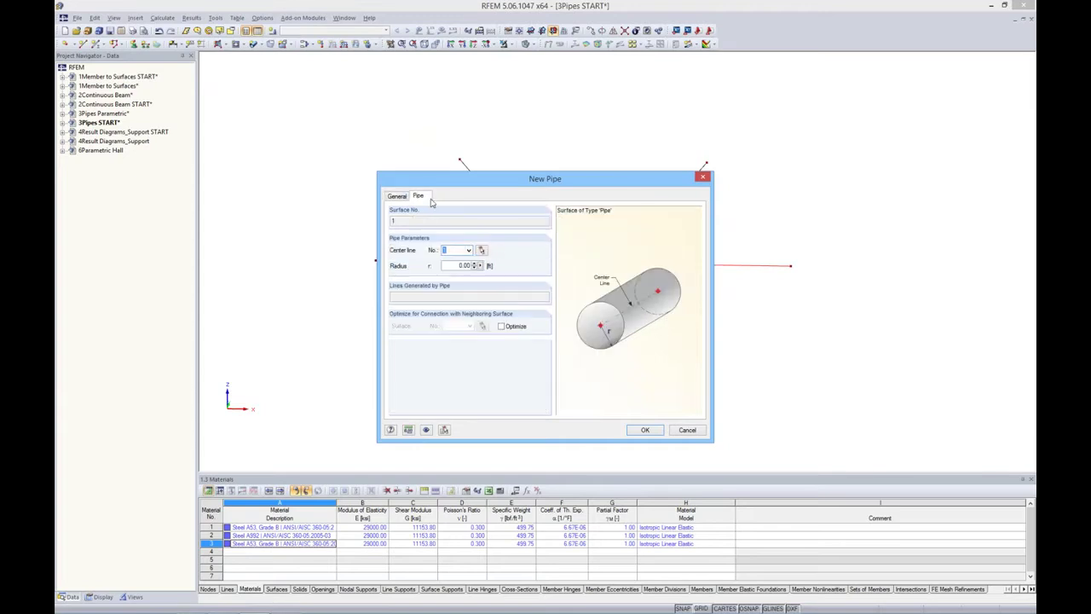
pyautogui.press('Tab')
pyautogui.click(646, 430)
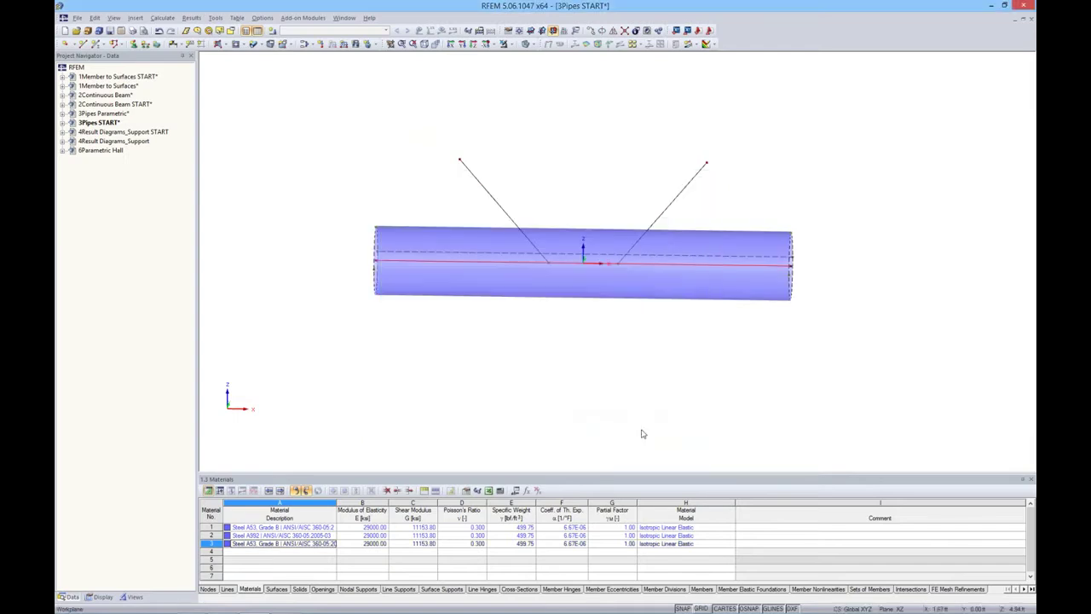
# - Define a new pipe surface for the branches with a thickness of 0.2 in and a radius of 0.5 ft
pyautogui.moveTo(676, 348); pyautogui.dragTo(644, 357, button='middle')
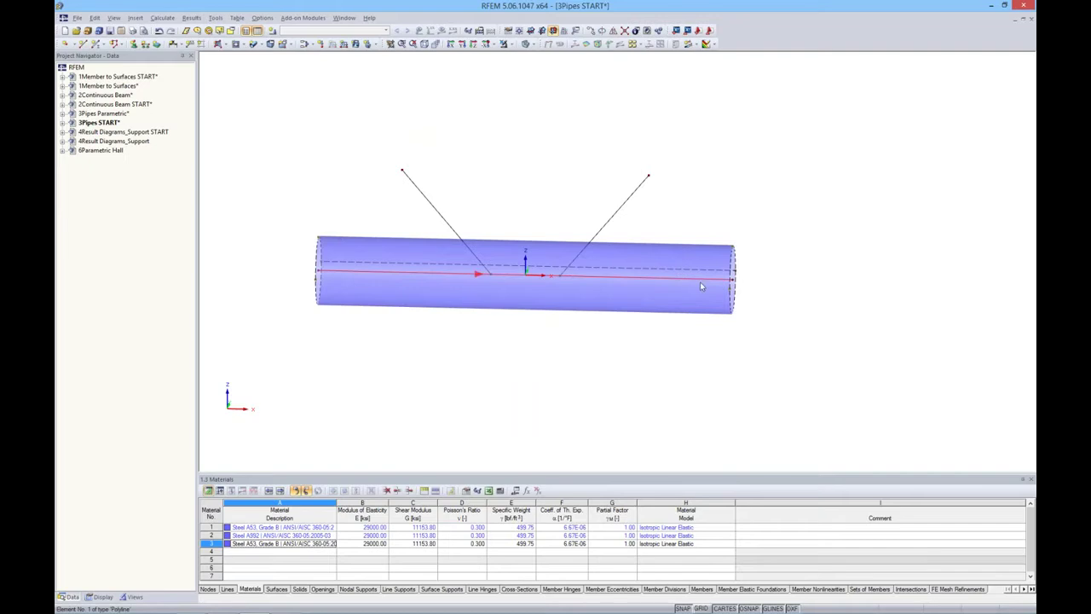
pyautogui.keyDown('ctrl'); pyautogui.moveTo(736, 294); pyautogui.dragTo(763, 258, button='middle'); pyautogui.keyUp('ctrl')
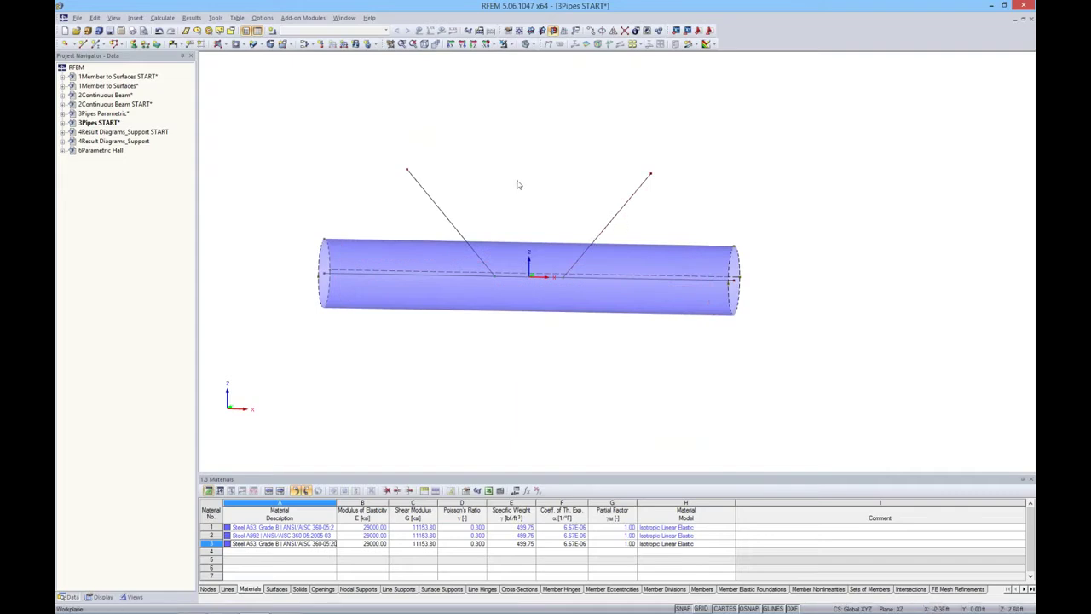
pyautogui.click(256, 44)
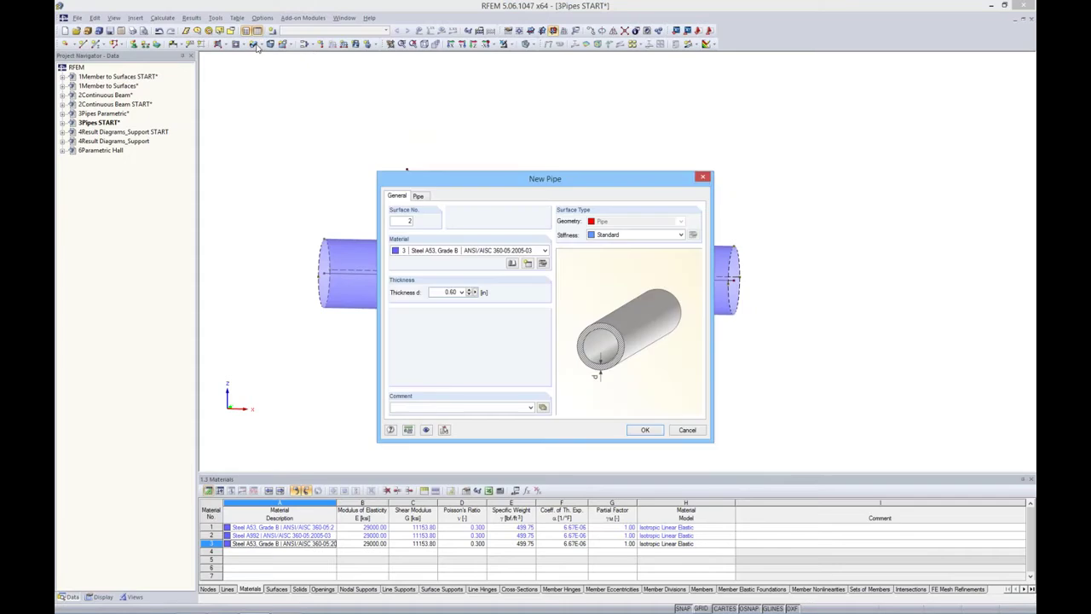
pyautogui.click(703, 177)
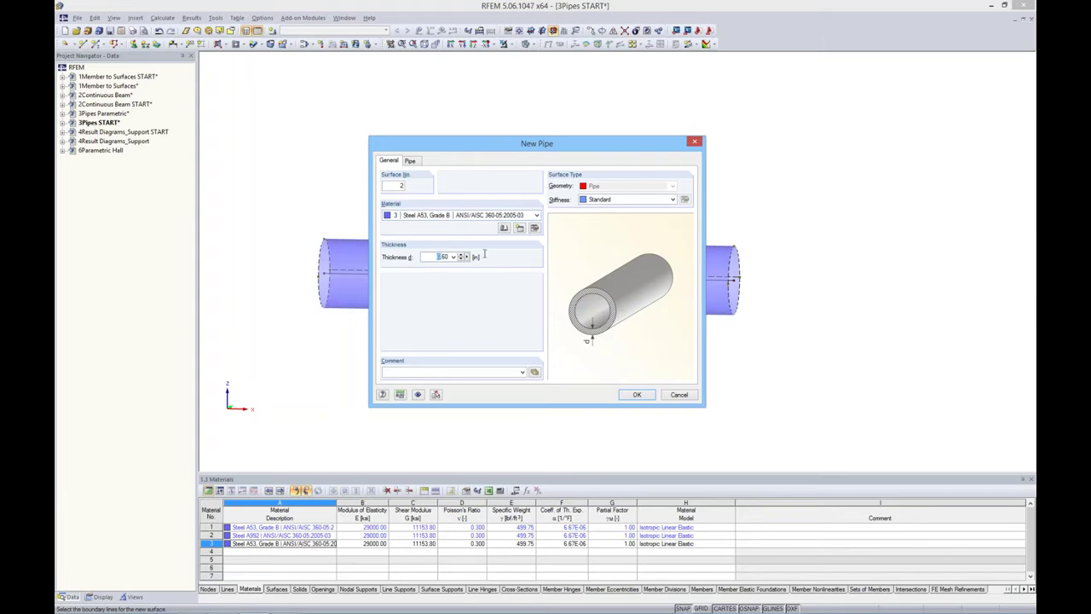
pyautogui.click(410, 161)
pyautogui.press('BackSpace')
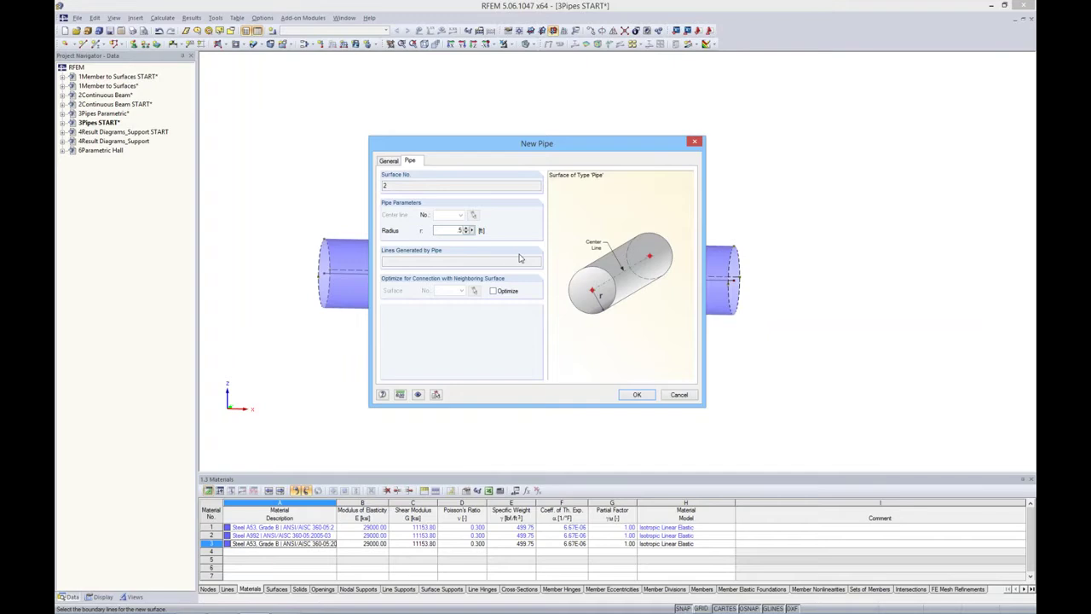
pyautogui.click(637, 396)
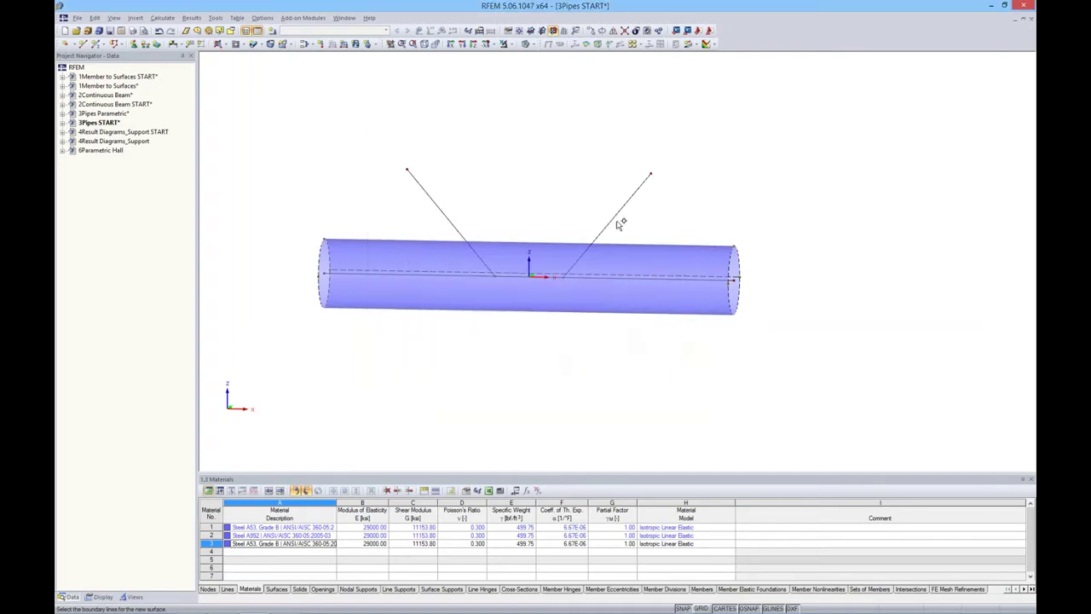
# - Place the branch pipes along both inclined lines and end the pipe command
pyautogui.click(614, 217)
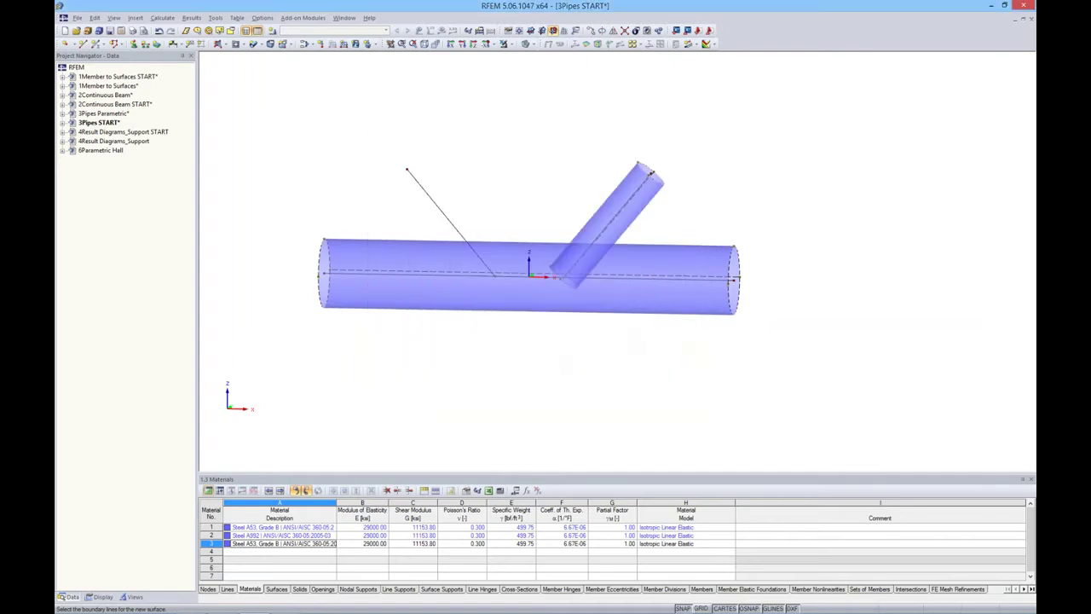
pyautogui.click(439, 209)
pyautogui.keyDown('ctrl'); pyautogui.moveTo(579, 170); pyautogui.dragTo(568, 190, button='middle'); pyautogui.keyUp('ctrl')
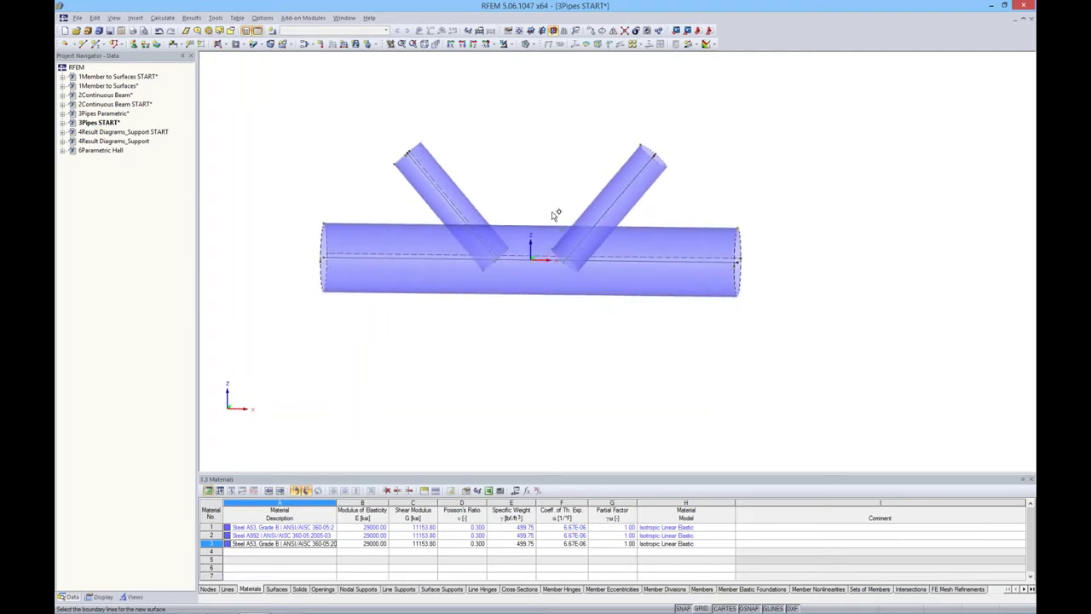
pyautogui.keyDown('ctrl'); pyautogui.moveTo(555, 215); pyautogui.dragTo(571, 214, button='middle'); pyautogui.keyUp('ctrl')
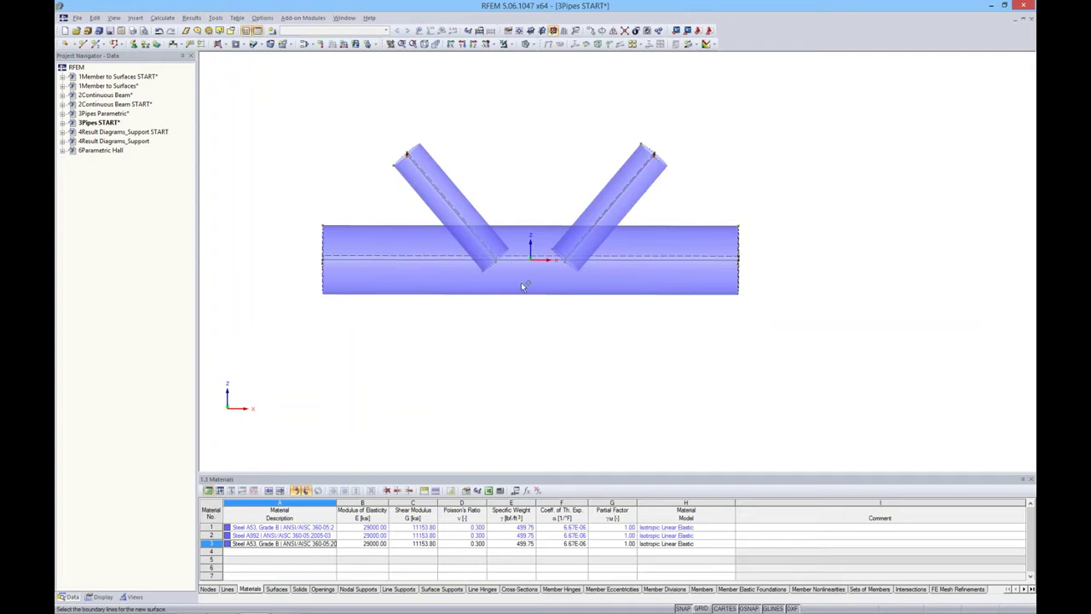
pyautogui.press('Escape')
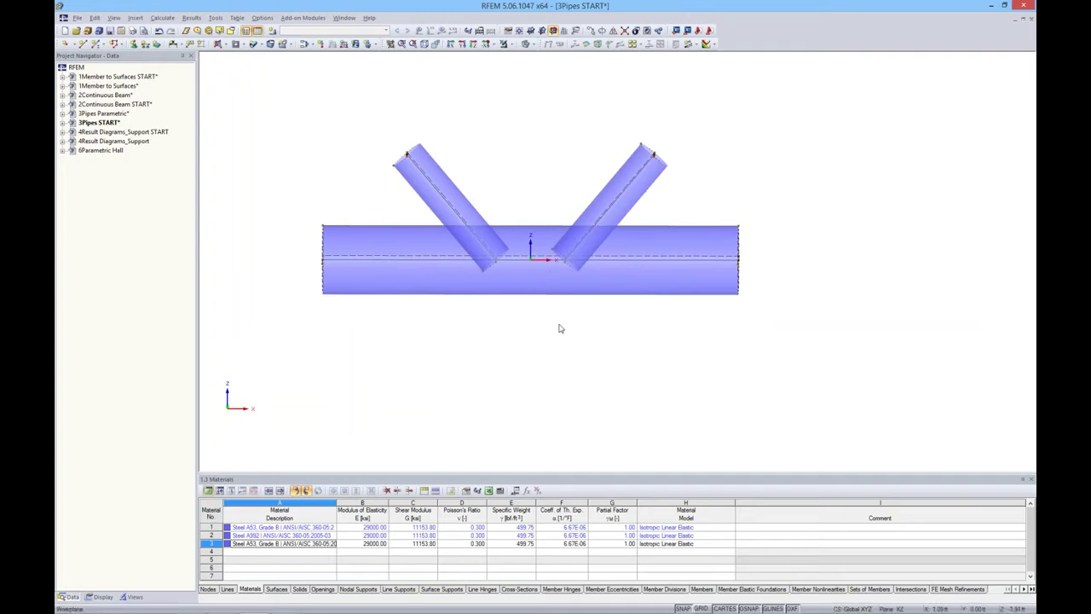
# - Select all three pipe surfaces and create their intersections
pyautogui.moveTo(249, 91); pyautogui.dragTo(796, 345)
pyautogui.rightClick(572, 244)
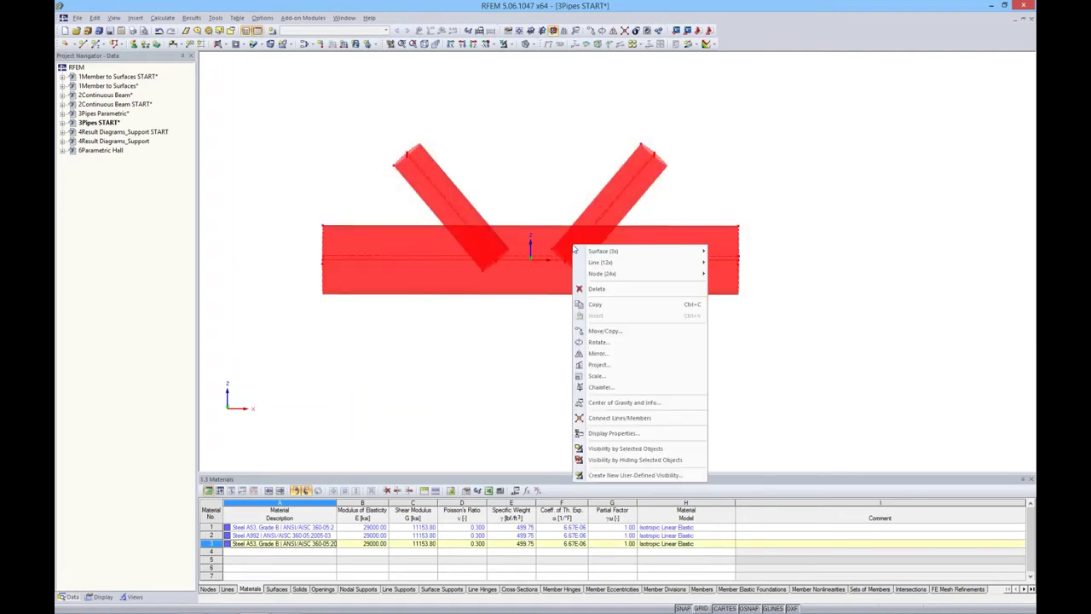
pyautogui.moveTo(589, 252)
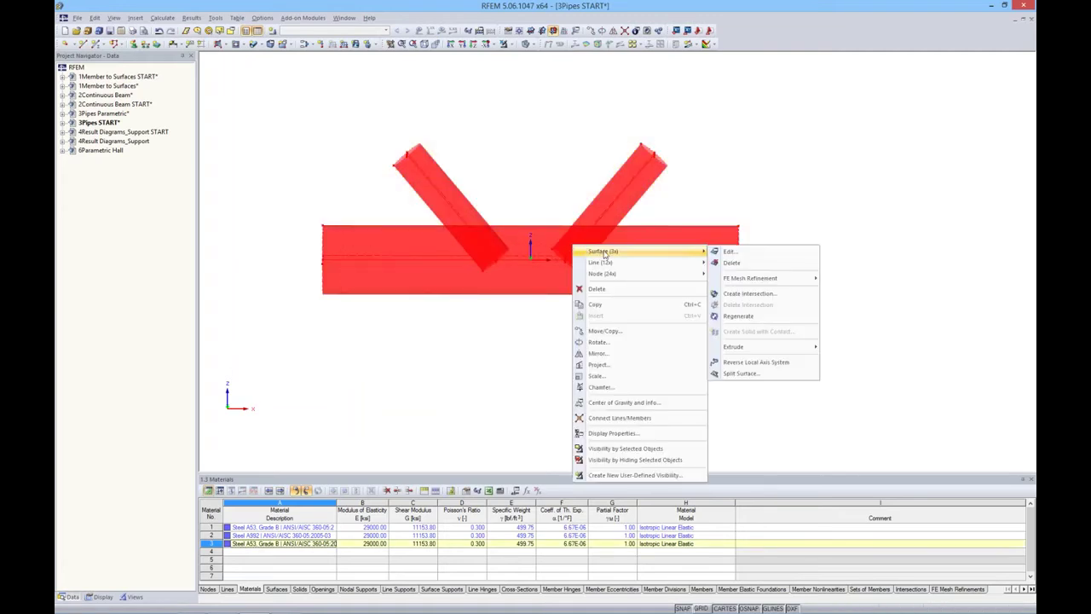
pyautogui.click(741, 293)
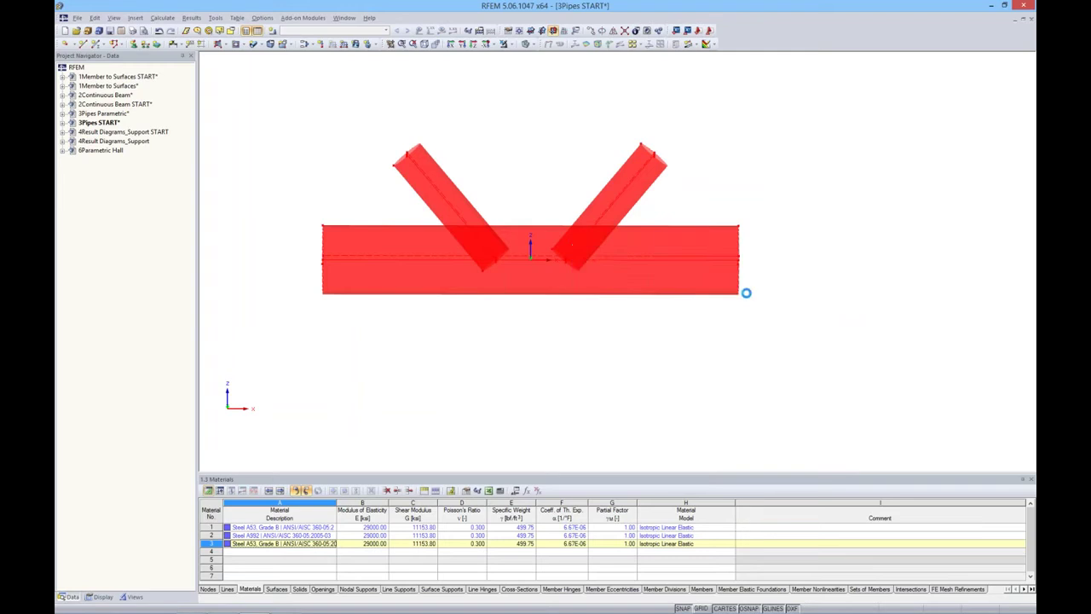
# - Examine the surfaces of the 3Pipes START model one by one to identify the parent pipes and their components
pyautogui.keyDown('ctrl'); pyautogui.moveTo(662, 331); pyautogui.dragTo(597, 358, button='middle'); pyautogui.keyUp('ctrl')
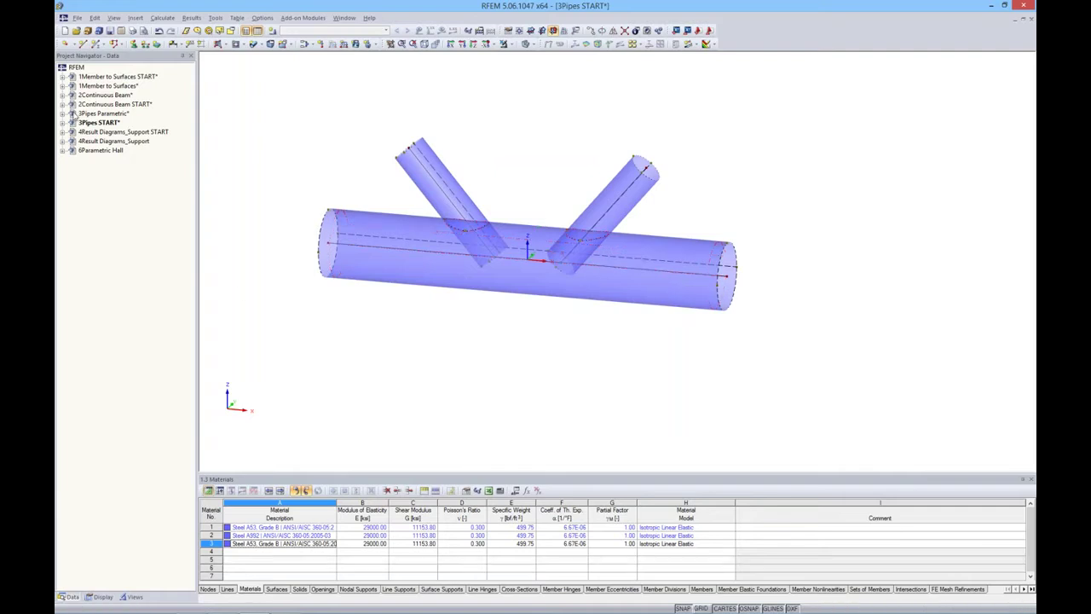
pyautogui.click(62, 122)
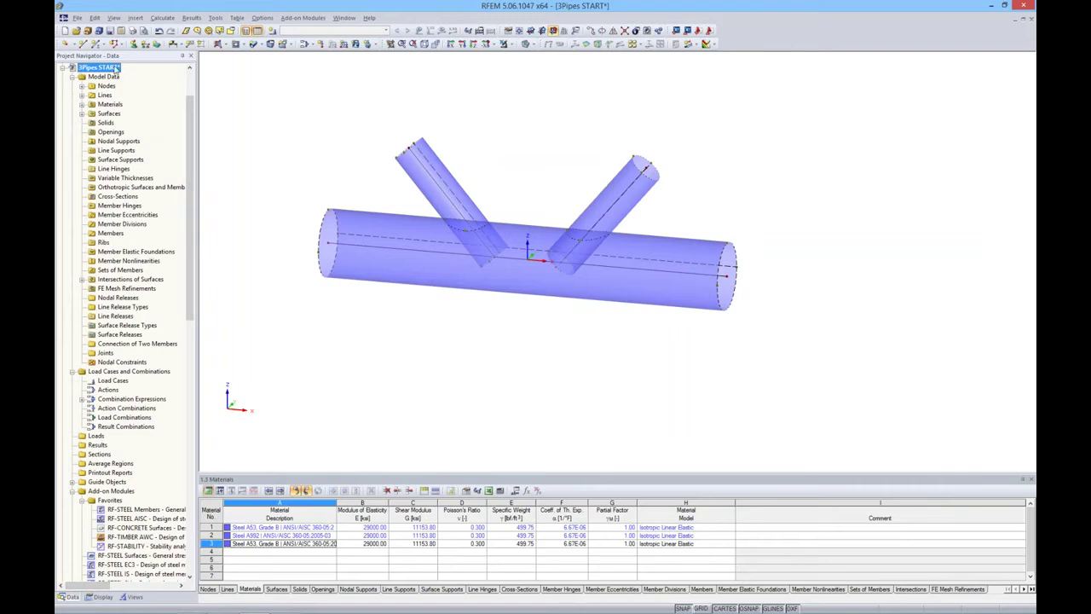
pyautogui.click(82, 113)
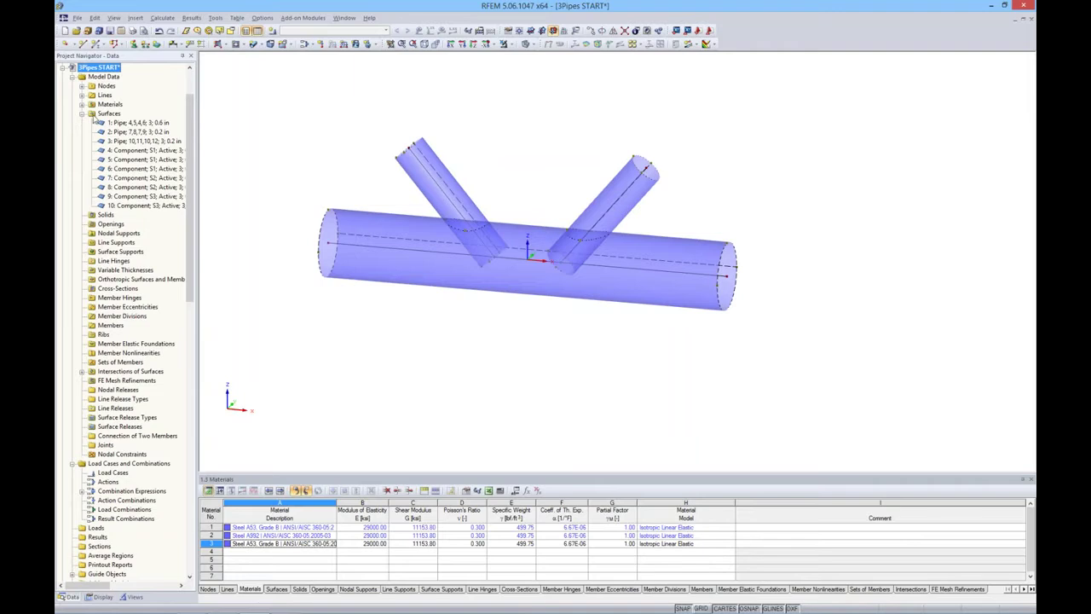
pyautogui.click(118, 124)
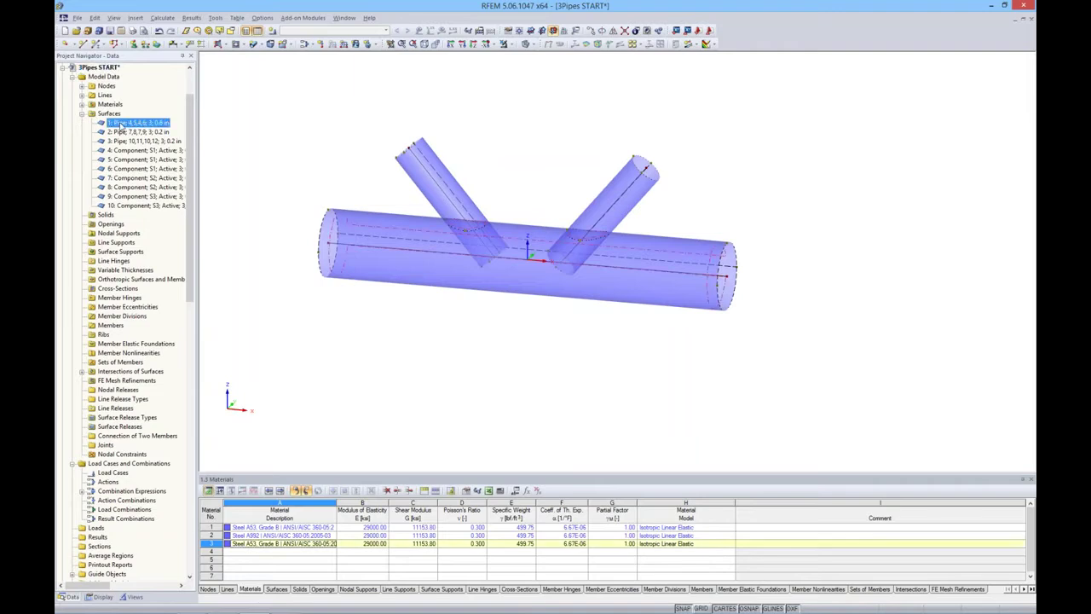
pyautogui.click(122, 133)
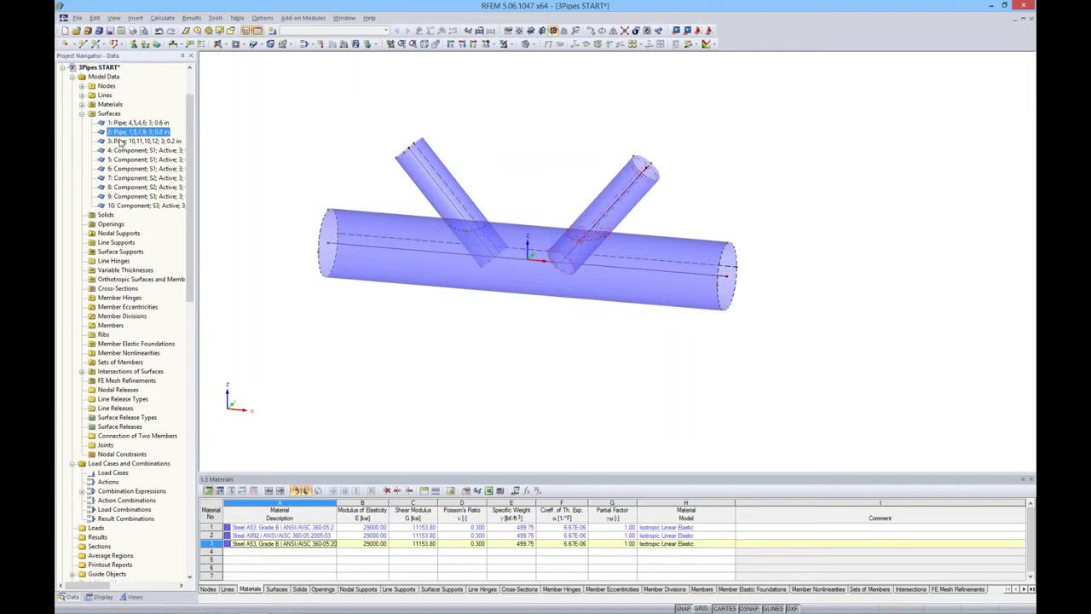
pyautogui.click(121, 142)
pyautogui.click(119, 150)
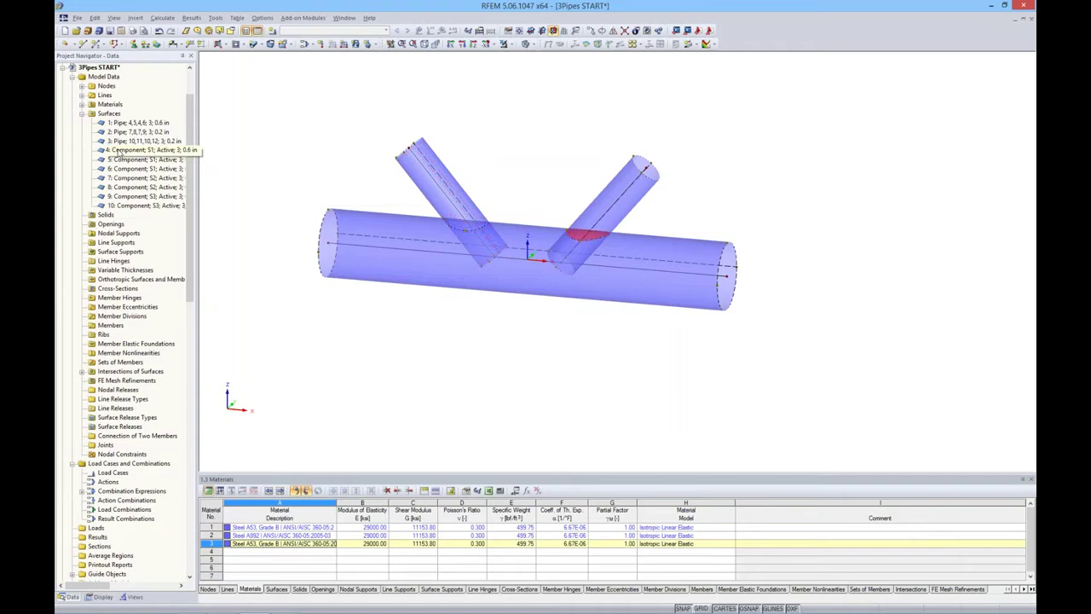
pyautogui.click(120, 160)
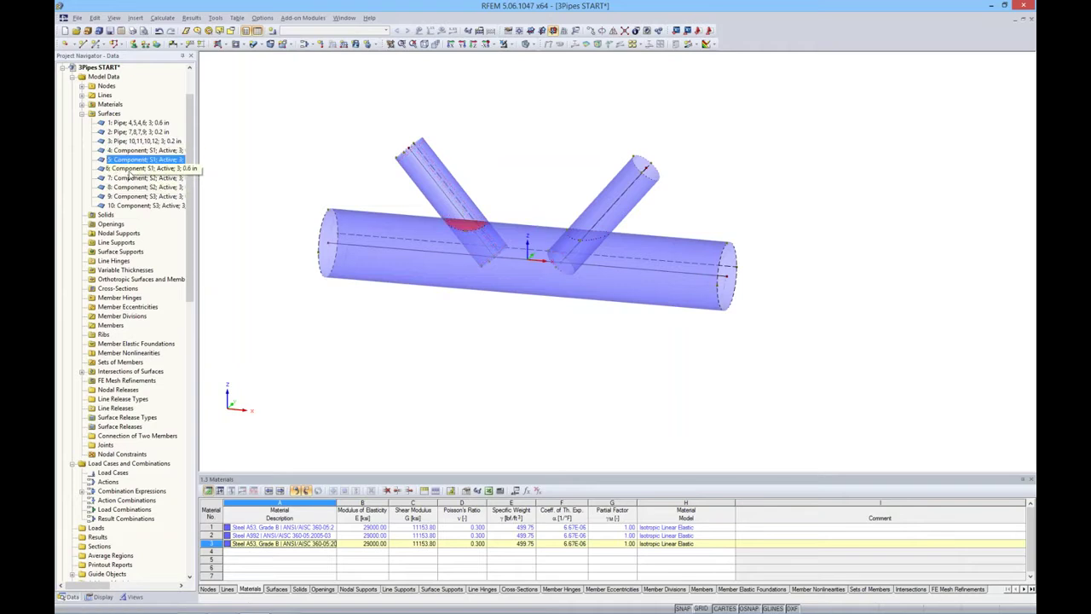
pyautogui.click(128, 175)
# - Deactivate component surface 7, the part of the branch pipe from parent surface 2 that lies inside the main pipe
pyautogui.click(127, 177)
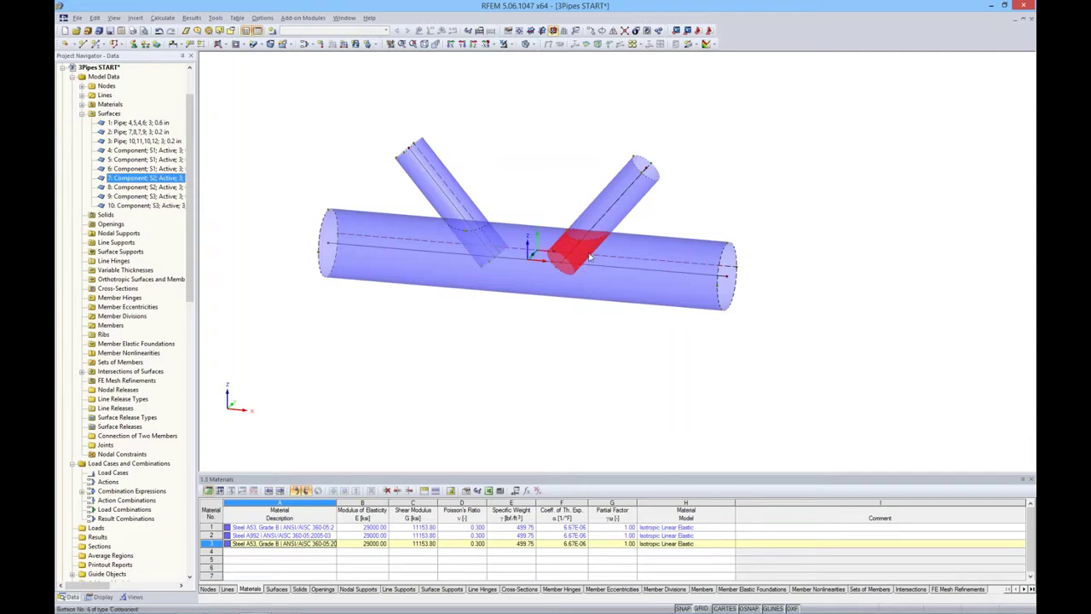
pyautogui.rightClick(144, 181)
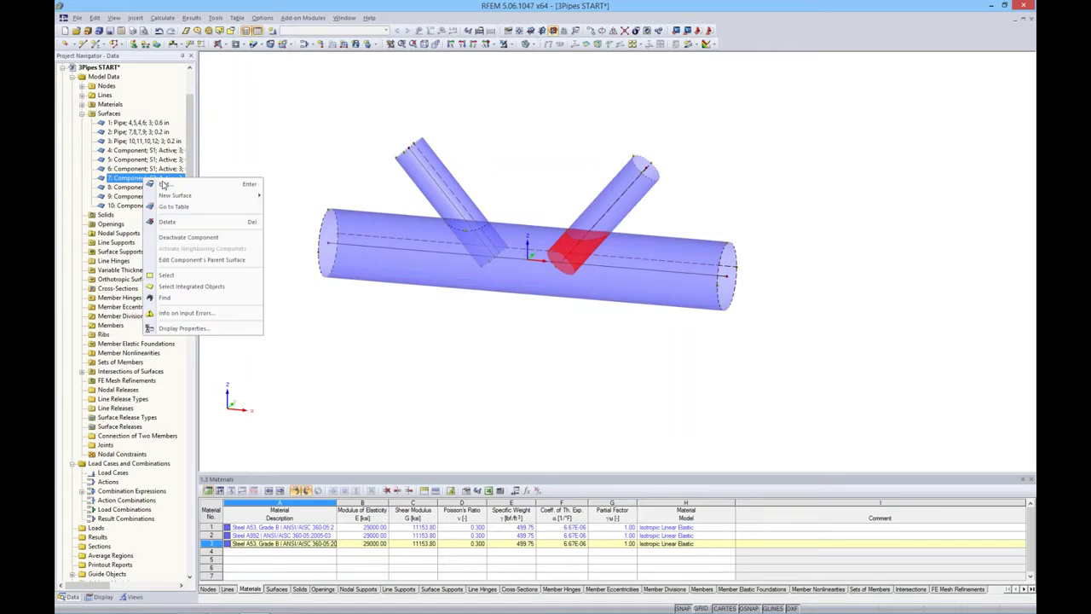
pyautogui.click(180, 237)
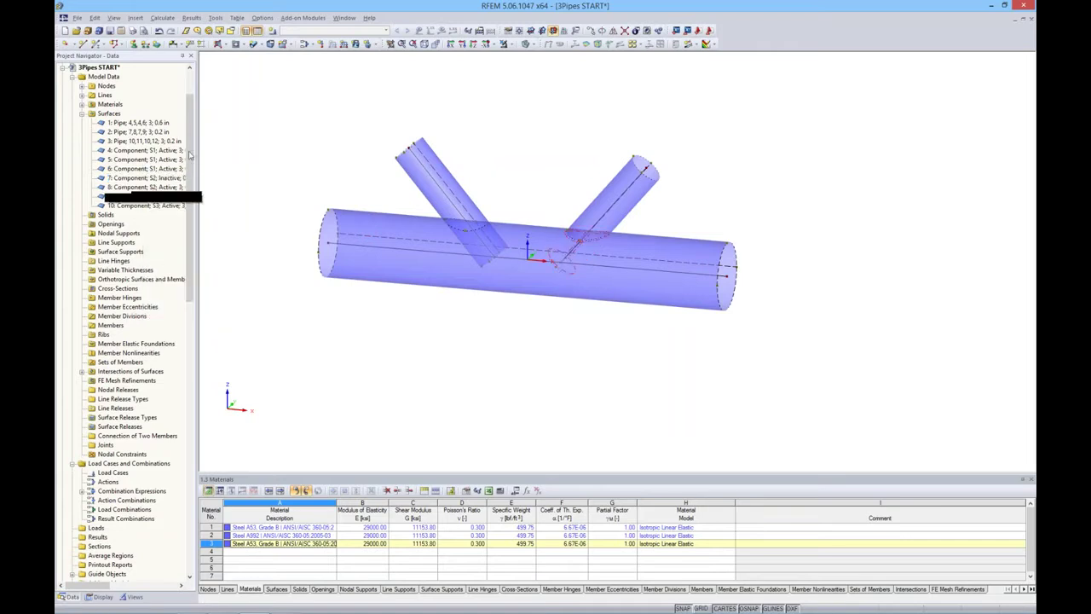
# - Deactivate component surface 9, the part of the branch pipe from parent surface 3 that lies inside the main pipe
pyautogui.moveTo(191, 155); pyautogui.dragTo(236, 129)
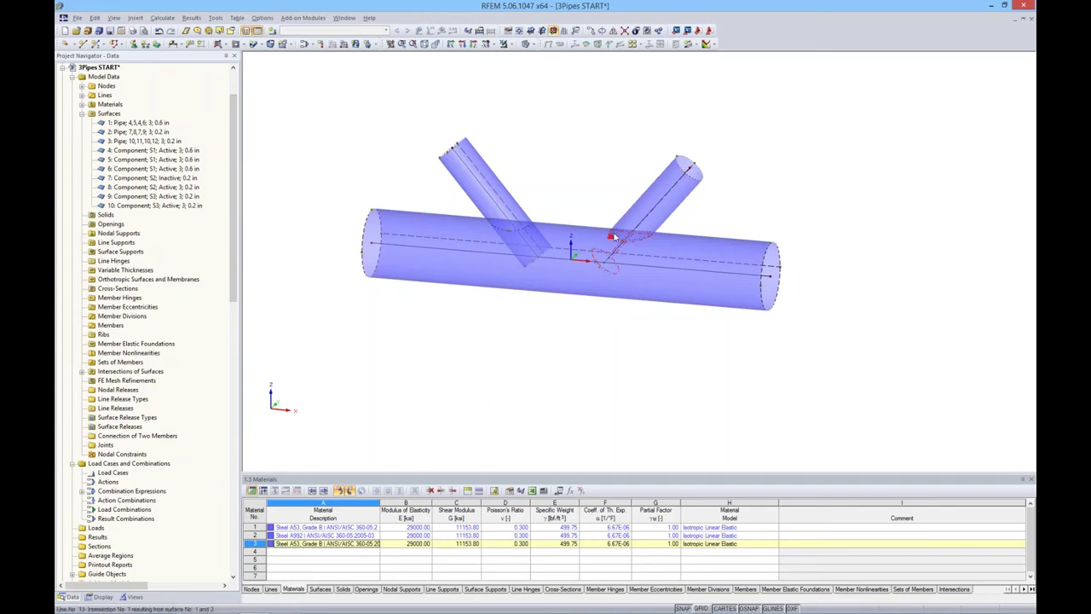
pyautogui.click(141, 197)
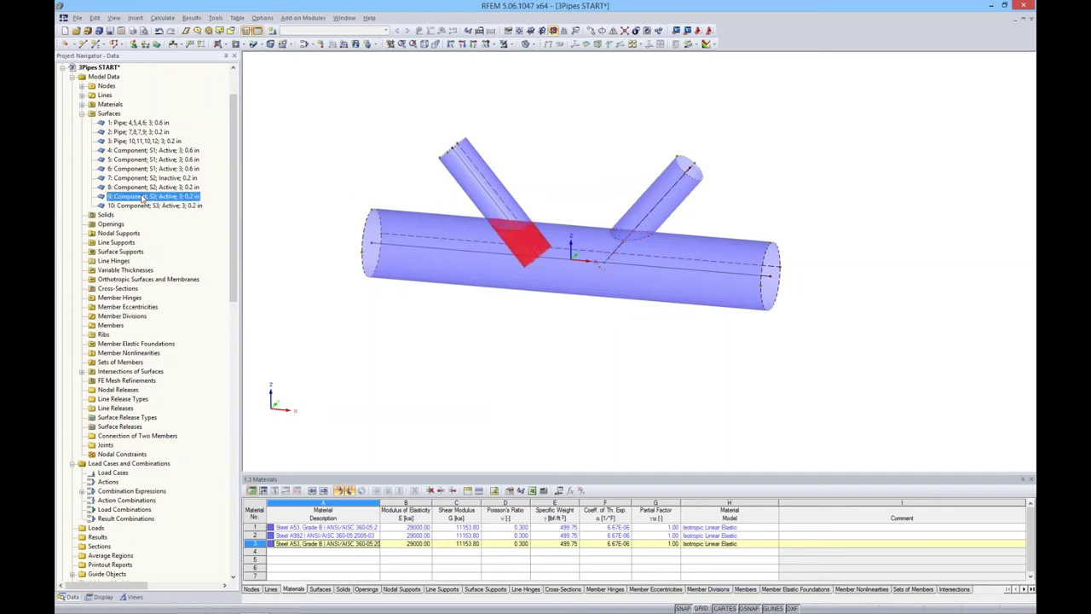
pyautogui.rightClick(141, 197)
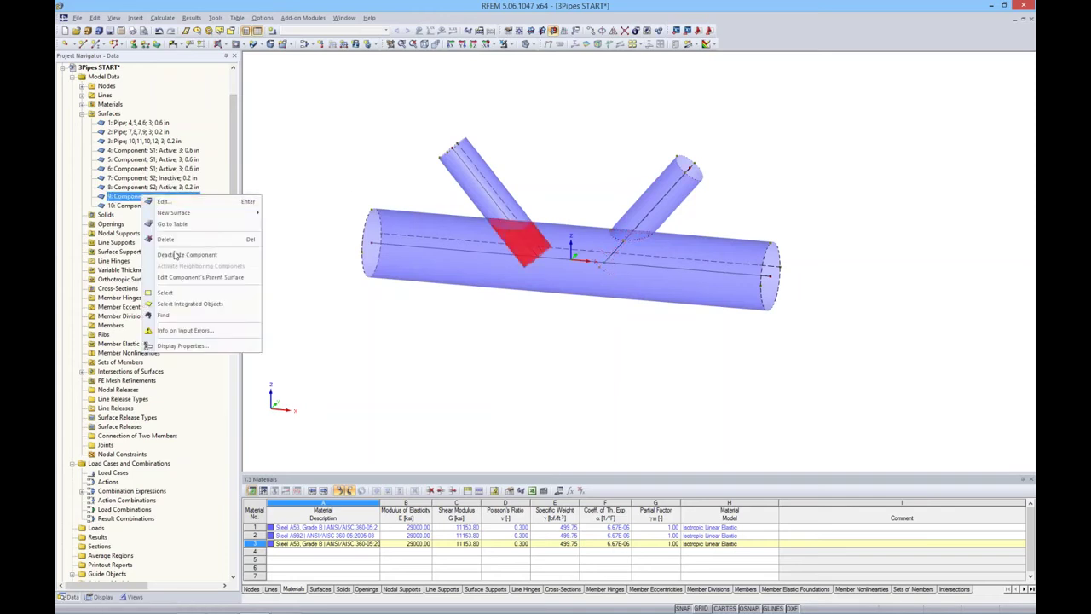
pyautogui.click(175, 258)
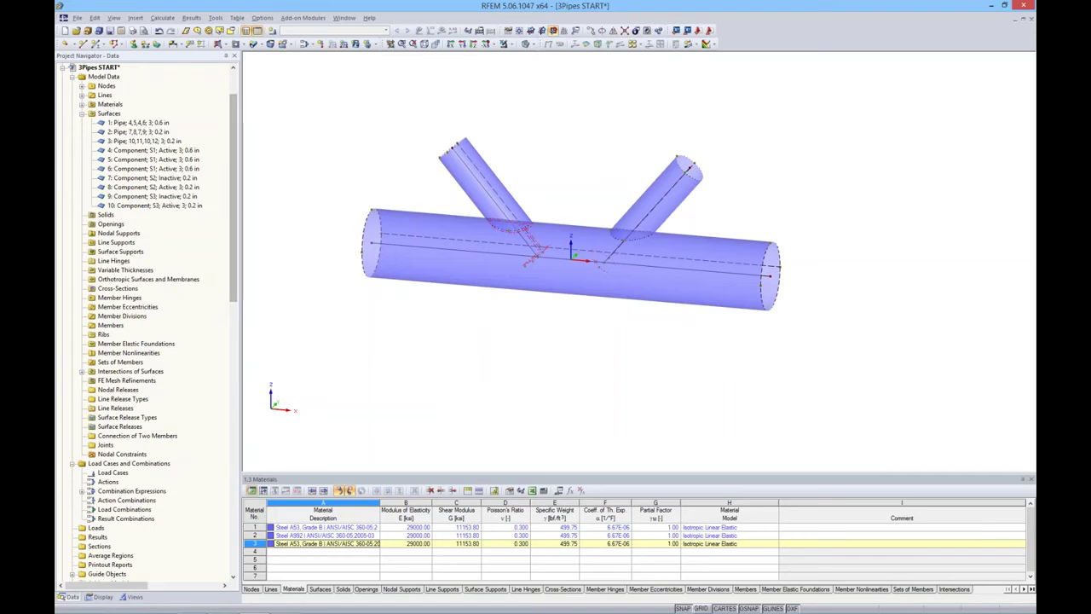
pyautogui.moveTo(242, 207); pyautogui.dragTo(207, 207)
# - Create rigid plane surfaces from the boundary lines at both main pipe ends and at the free ends of both branch pipes
pyautogui.moveTo(560, 307)
pyautogui.keyDown('ctrl'); pyautogui.mouseDown(button='middle')
pyautogui.moveTo(628, 299)
pyautogui.moveTo(565, 313)
pyautogui.mouseUp(button='middle'); pyautogui.keyUp('ctrl')
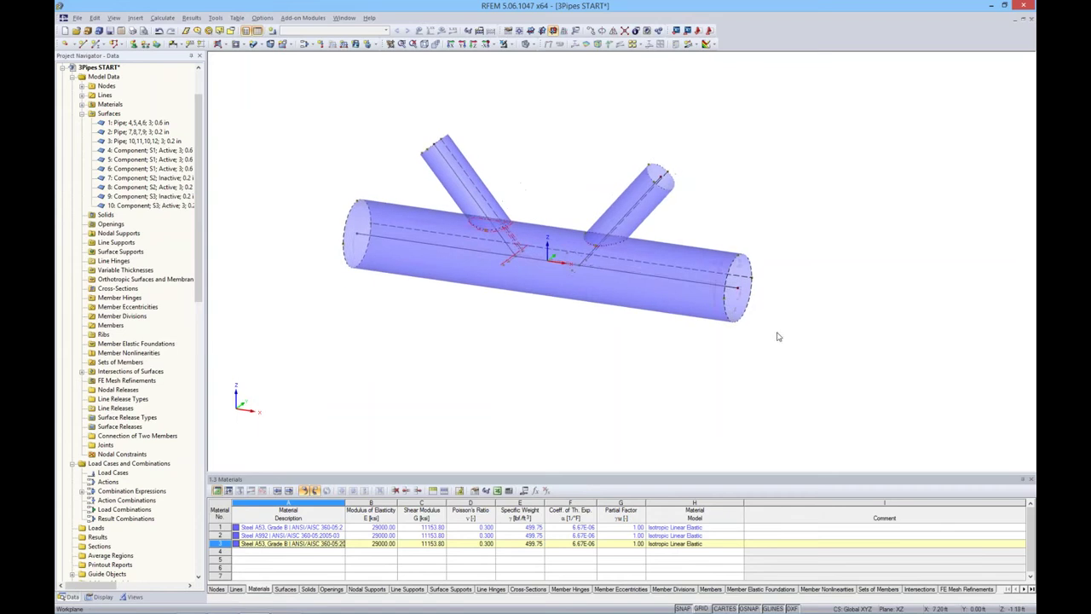
pyautogui.moveTo(790, 274); pyautogui.dragTo(752, 272, button='middle')
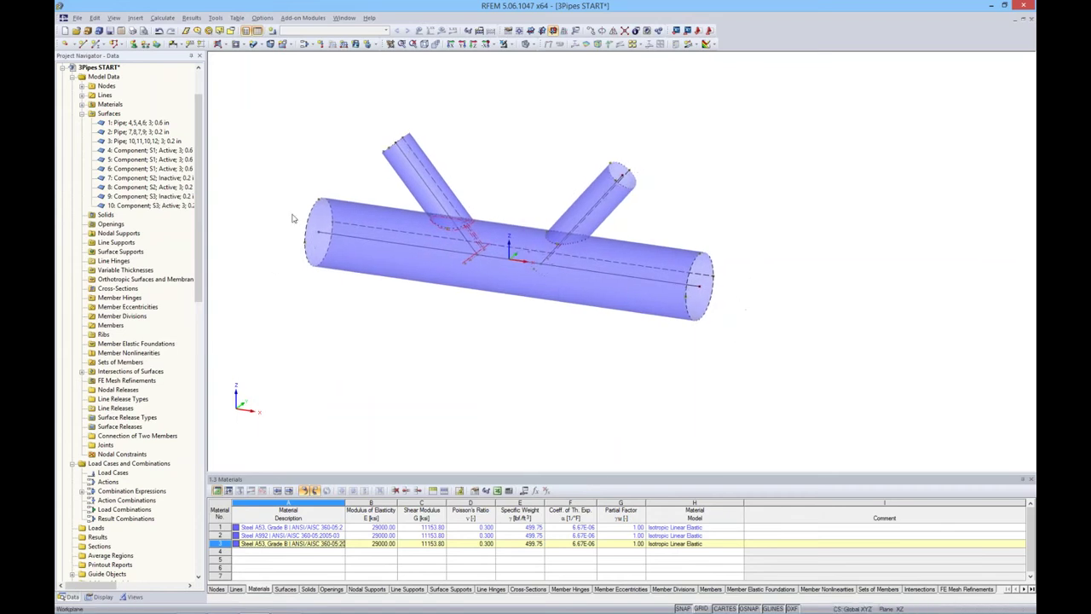
pyautogui.click(219, 43)
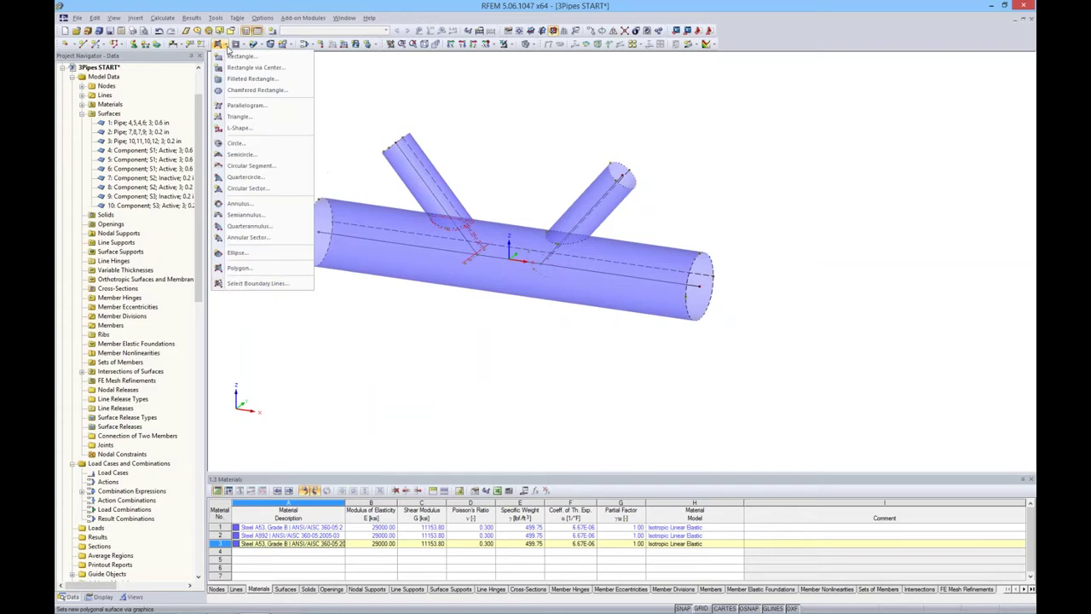
pyautogui.click(239, 284)
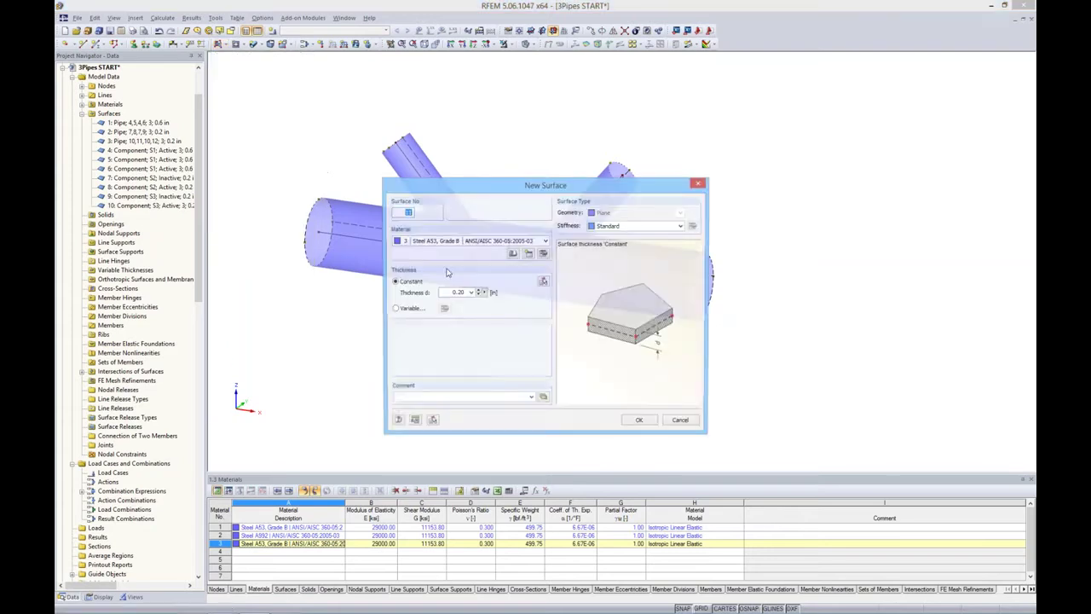
pyautogui.click(631, 227)
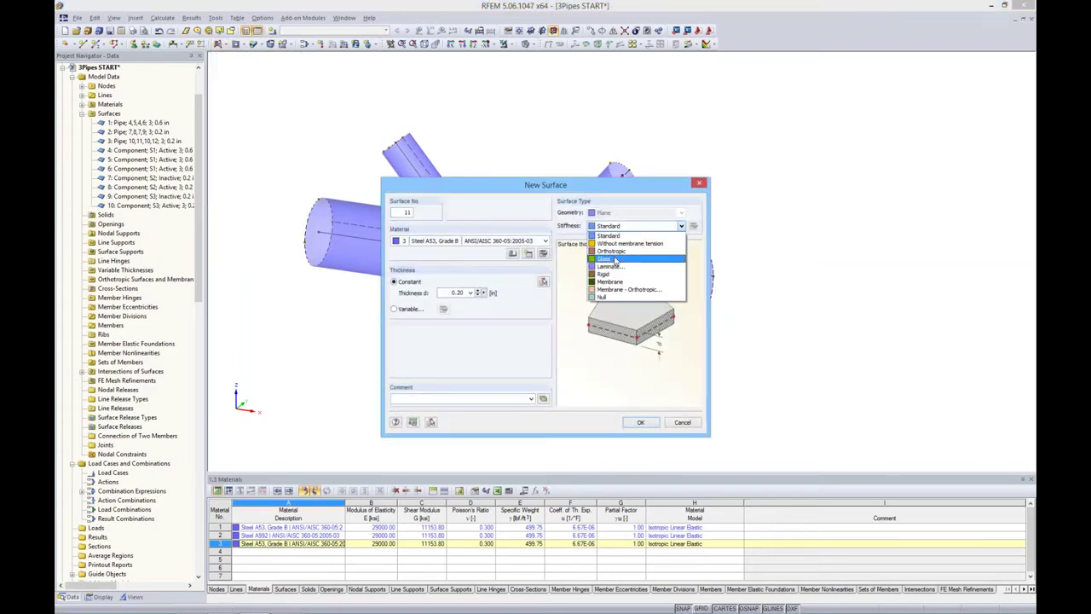
pyautogui.click(616, 275)
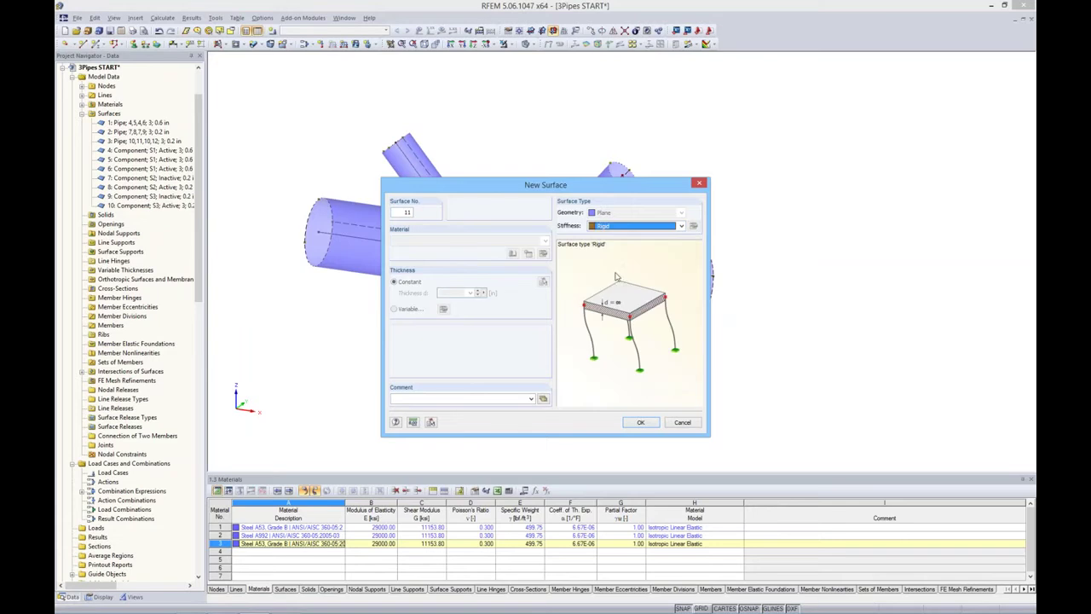
pyautogui.click(640, 422)
pyautogui.click(711, 266)
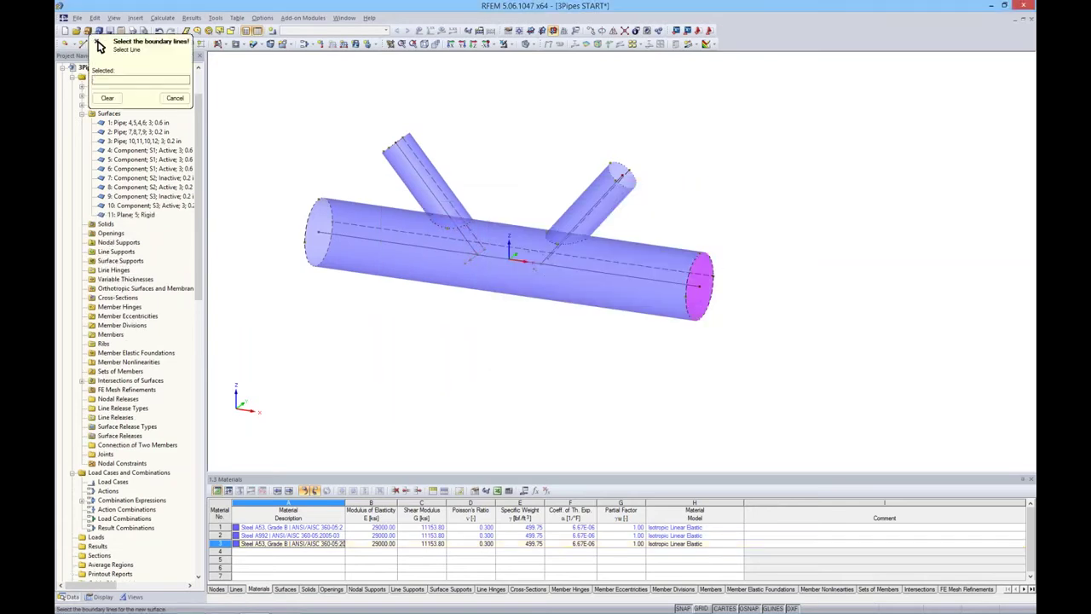
pyautogui.click(625, 186)
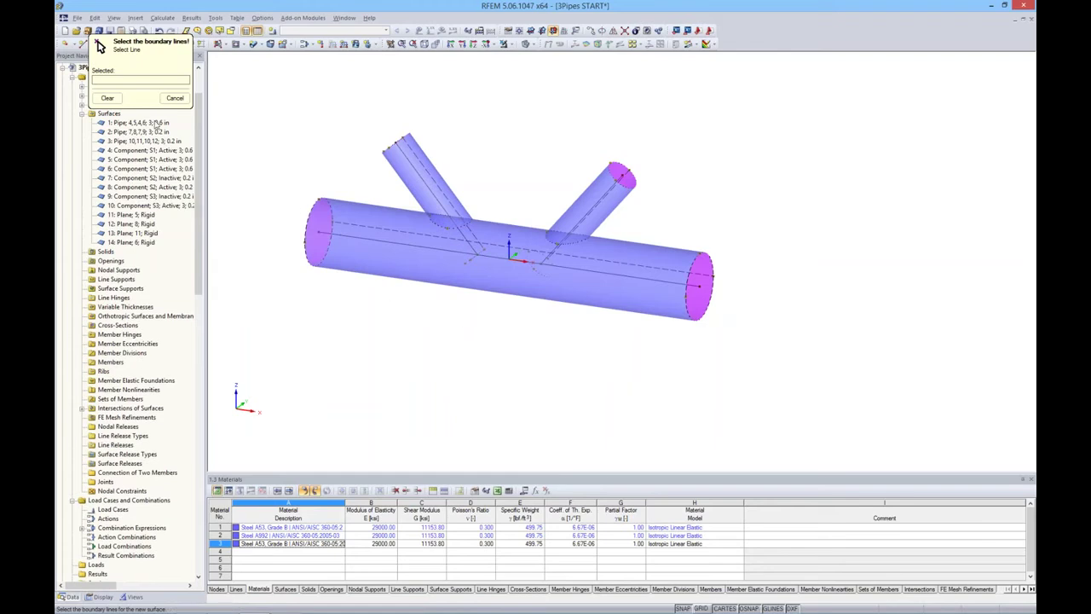
pyautogui.press('Escape')
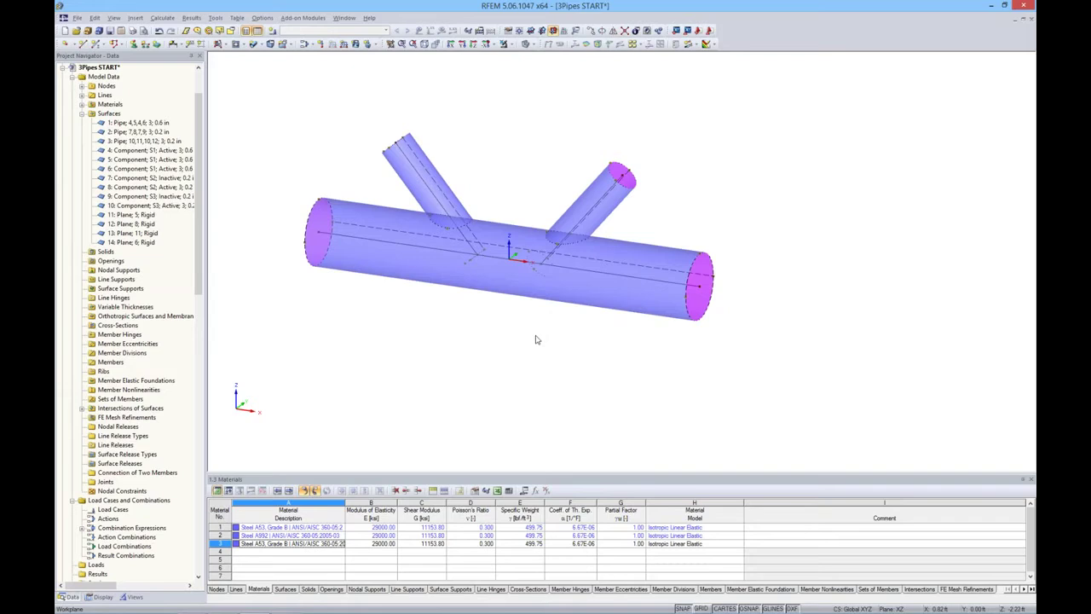
# - Define a new nodal support type fixed in uX, uY, uZ and rotation about X, with rotations about Y and Z free
pyautogui.keyDown('ctrl'); pyautogui.moveTo(559, 324); pyautogui.dragTo(602, 307, button='middle'); pyautogui.keyUp('ctrl')
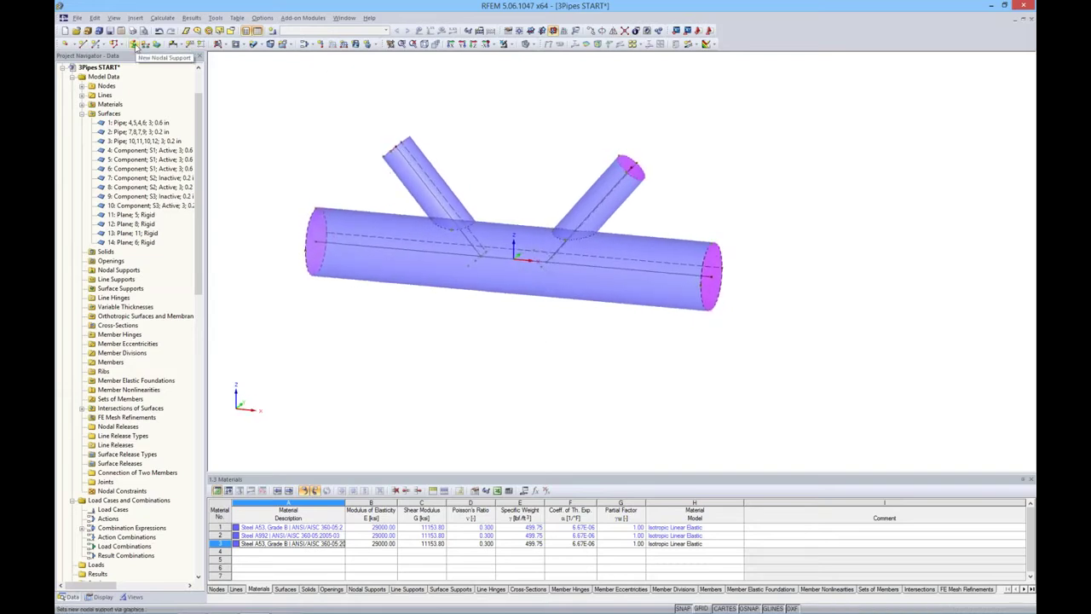
pyautogui.click(133, 44)
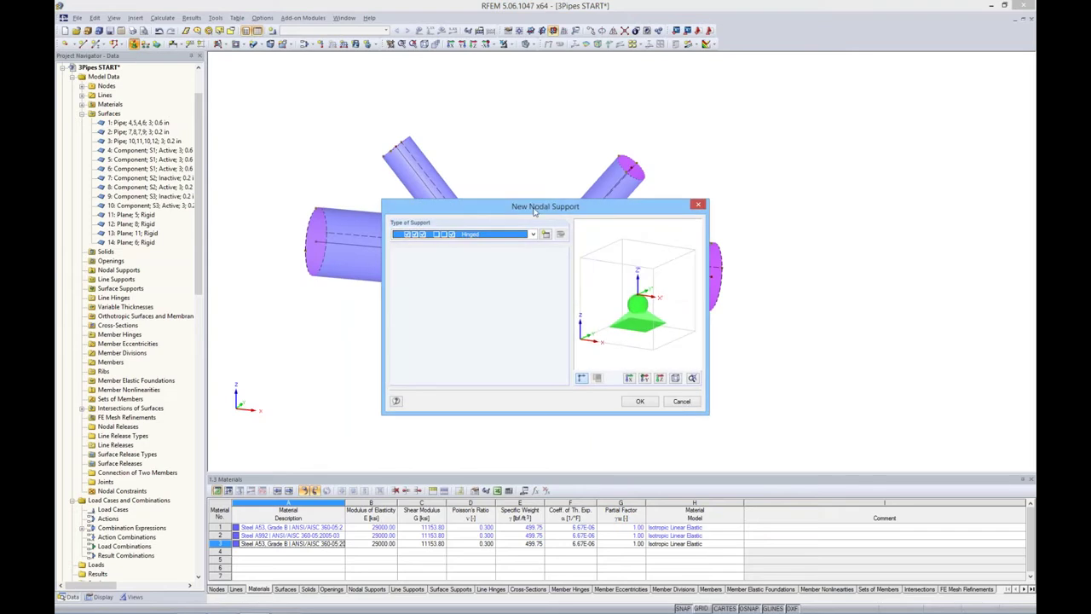
pyautogui.moveTo(535, 211); pyautogui.dragTo(531, 193)
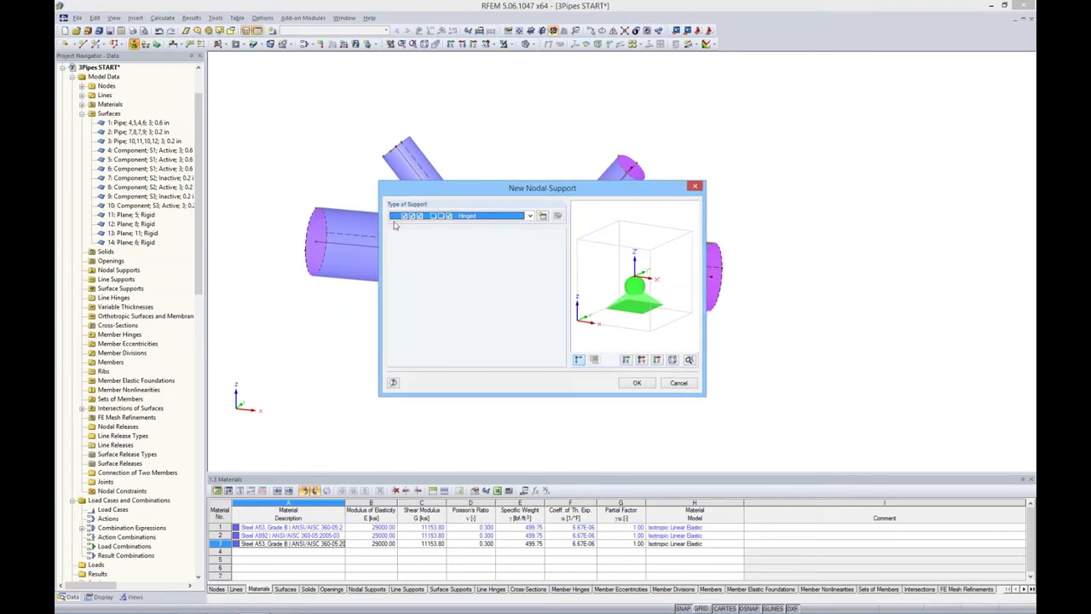
pyautogui.click(543, 216)
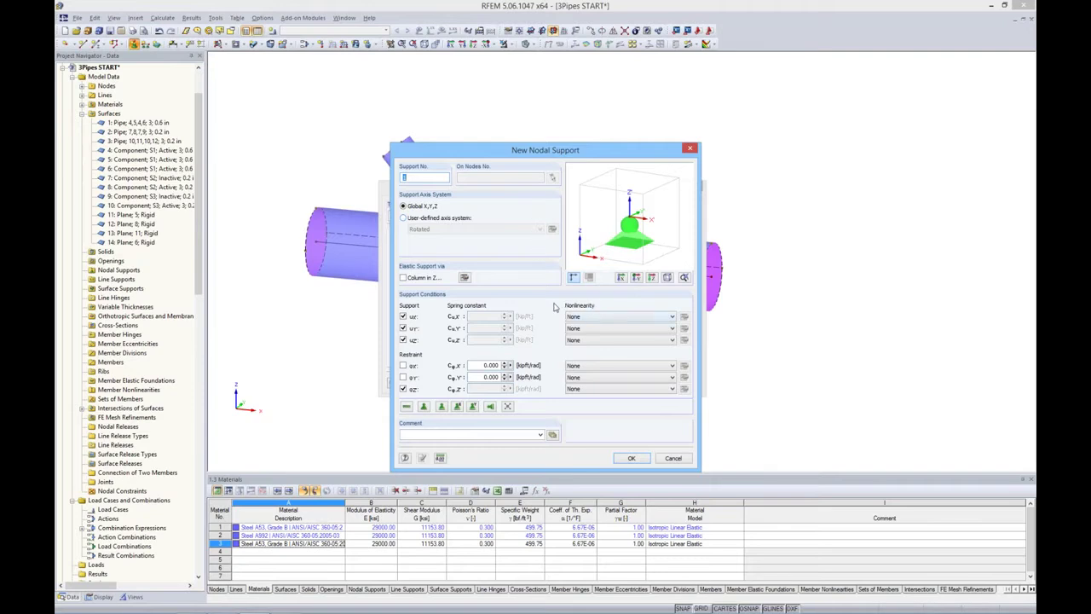
pyautogui.click(631, 317)
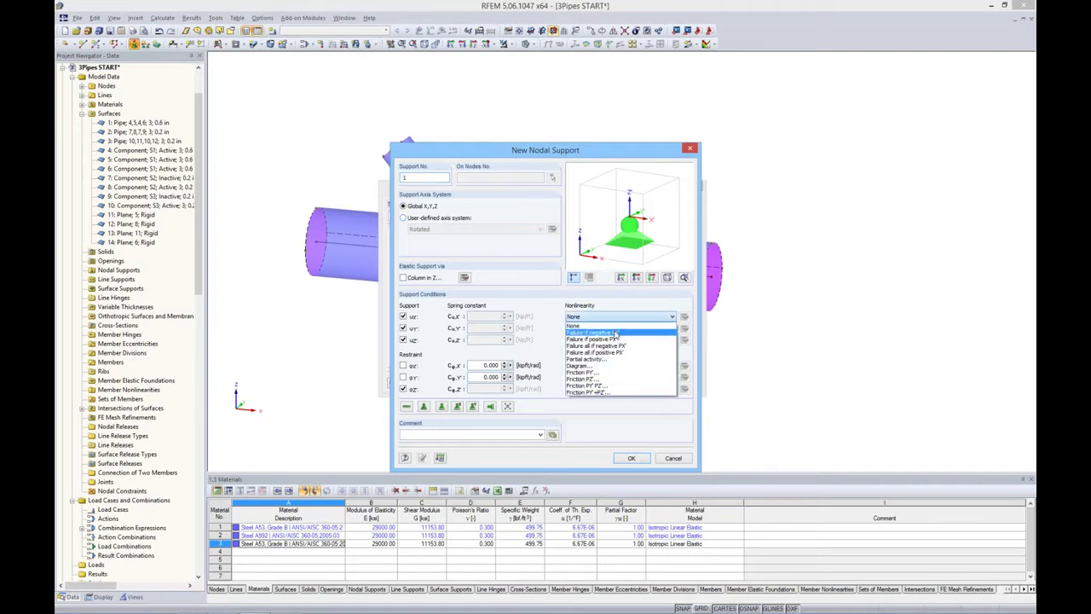
pyautogui.click(555, 355)
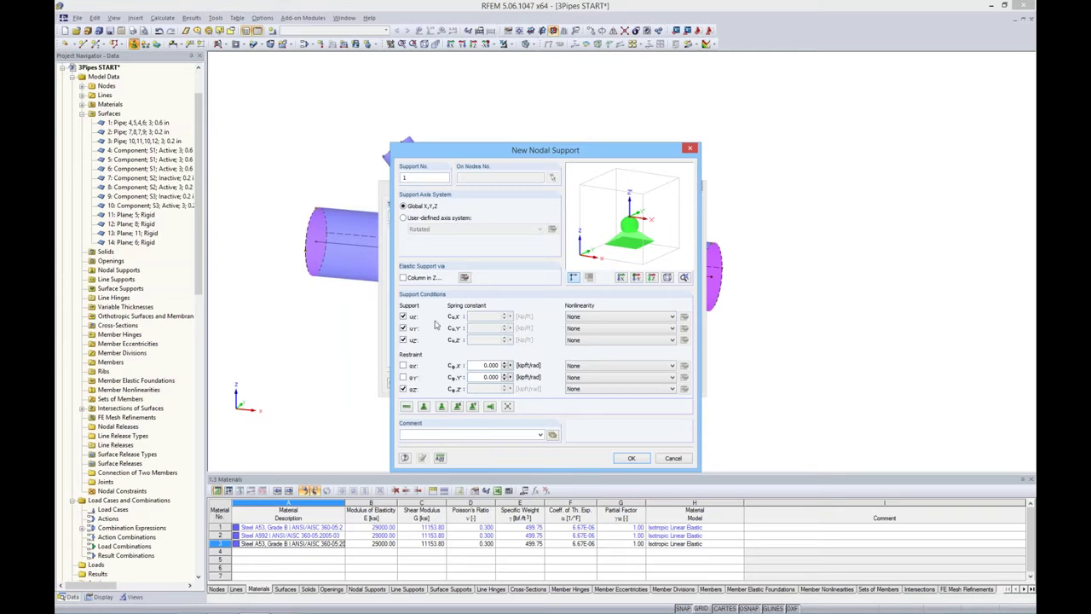
pyautogui.click(404, 366)
pyautogui.click(404, 388)
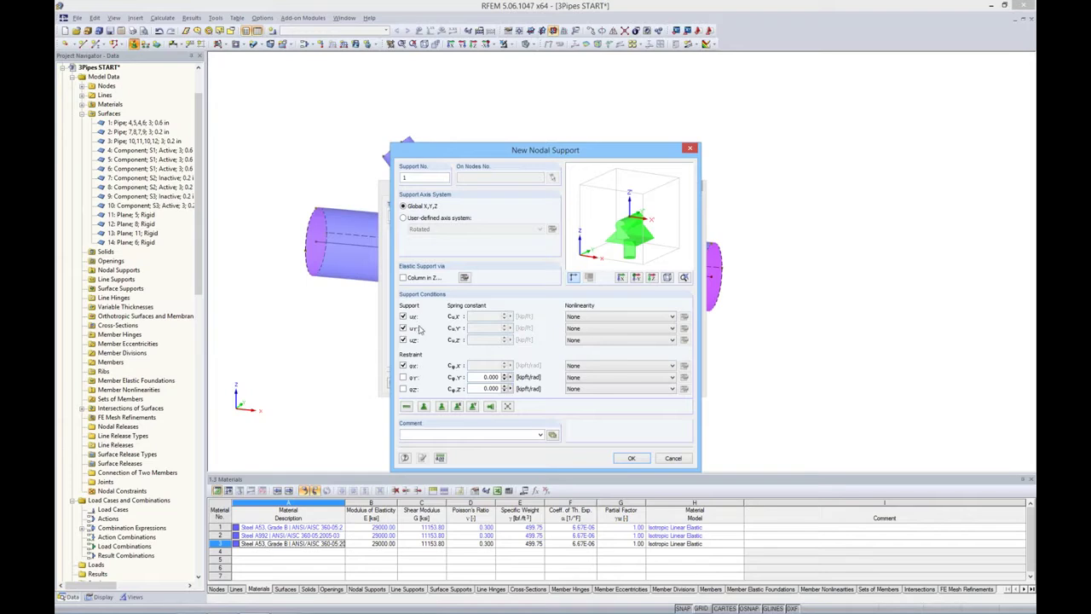
pyautogui.click(629, 460)
pyautogui.click(640, 383)
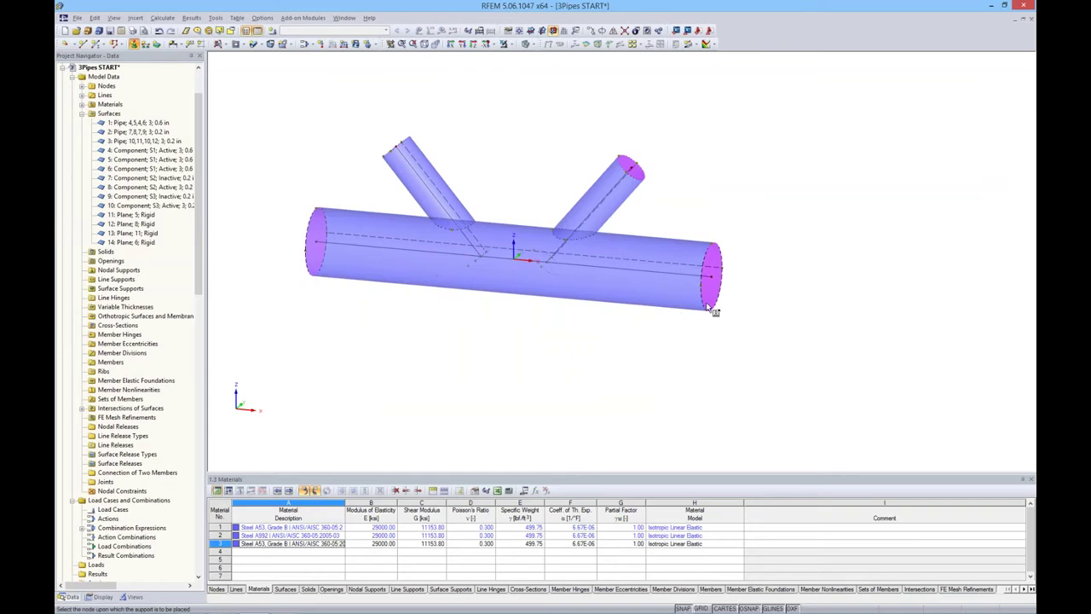
# - Place the nodal support at the centre nodes of both main pipe ends and end the support command
pyautogui.click(712, 290)
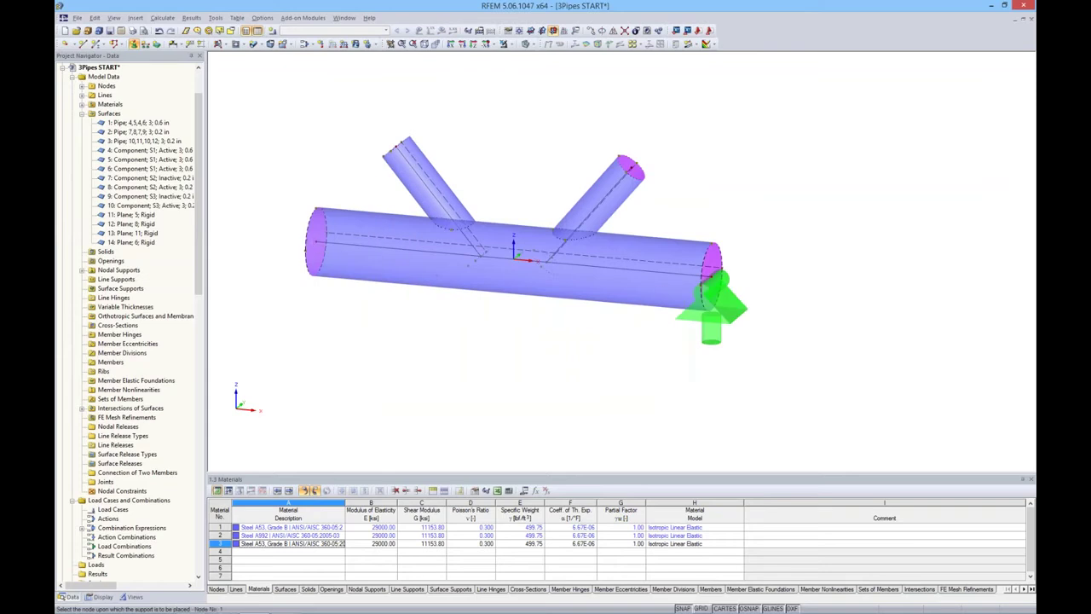
pyautogui.click(313, 241)
pyautogui.press('Escape')
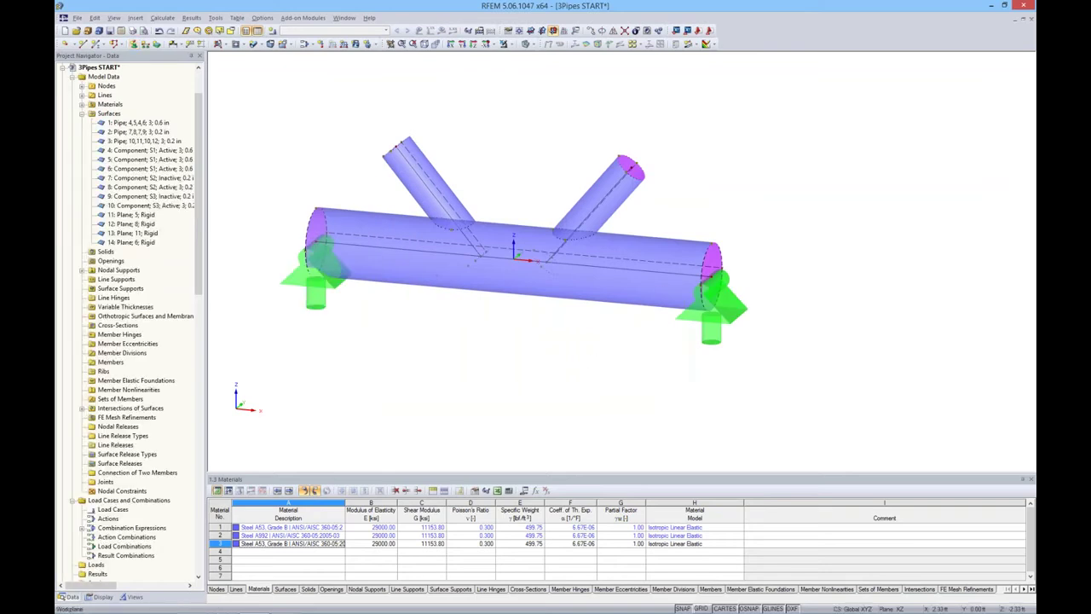
# - Create load case LC1 described as DL, with action category Dead and active self-weight of factor -1.000 in Z
pyautogui.keyDown('ctrl'); pyautogui.moveTo(616, 365); pyautogui.dragTo(689, 307, button='middle'); pyautogui.keyUp('ctrl')
pyautogui.moveTo(616, 361)
pyautogui.keyDown('ctrl'); pyautogui.mouseDown(button='middle')
pyautogui.moveTo(578, 340)
pyautogui.moveTo(614, 346)
pyautogui.mouseUp(button='middle'); pyautogui.keyUp('ctrl')
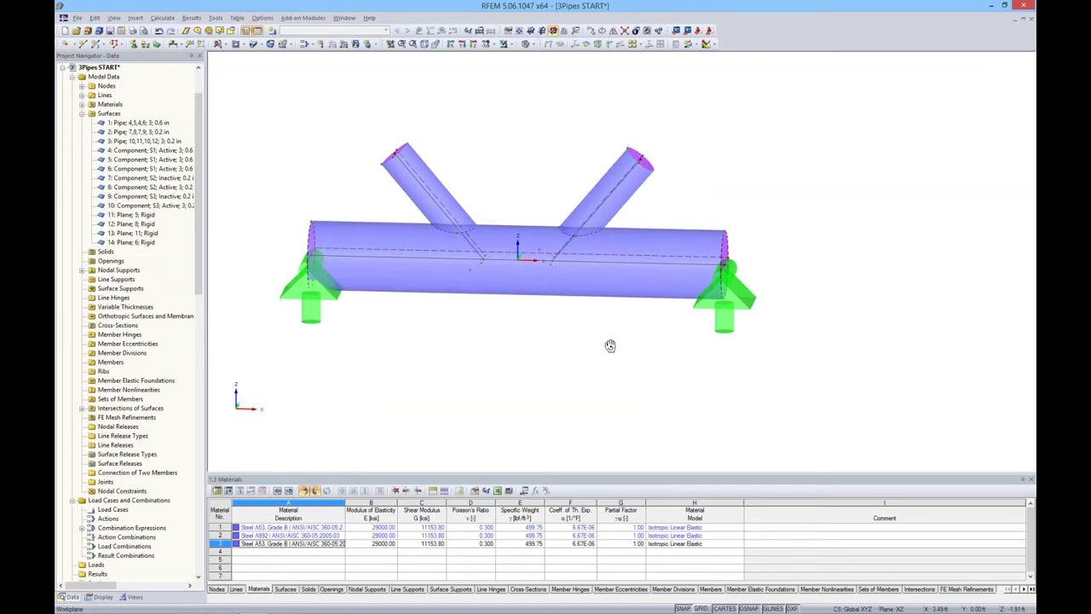
pyautogui.click(272, 31)
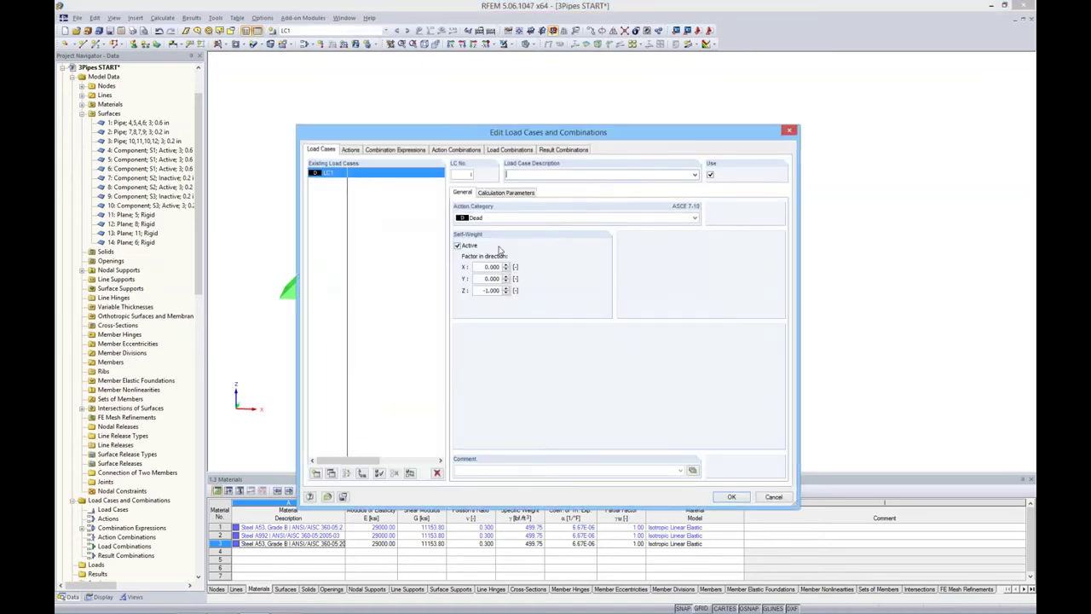
pyautogui.write('DL')
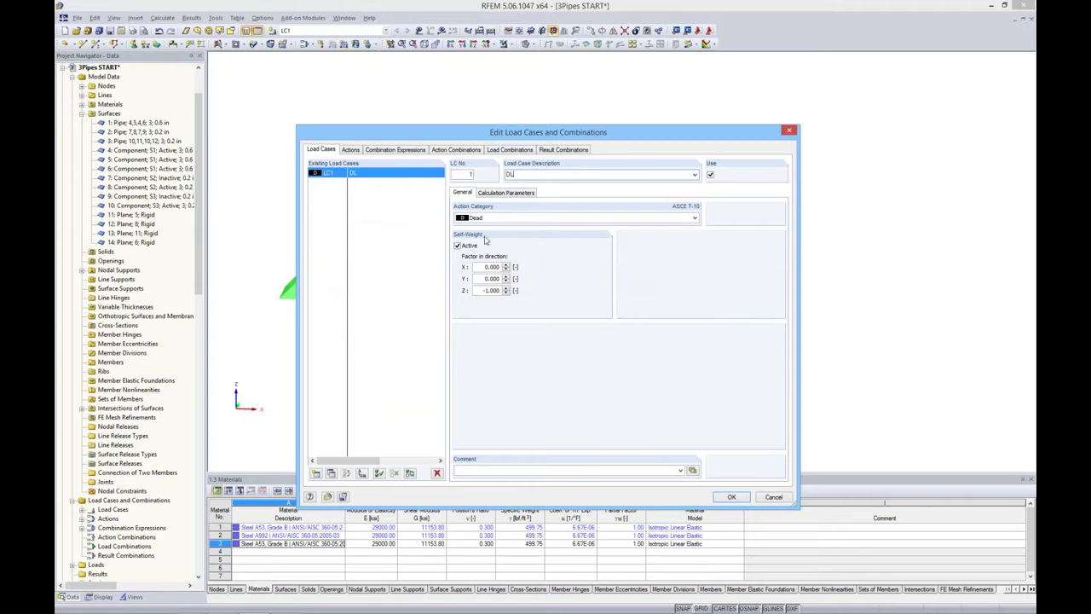
pyautogui.click(732, 497)
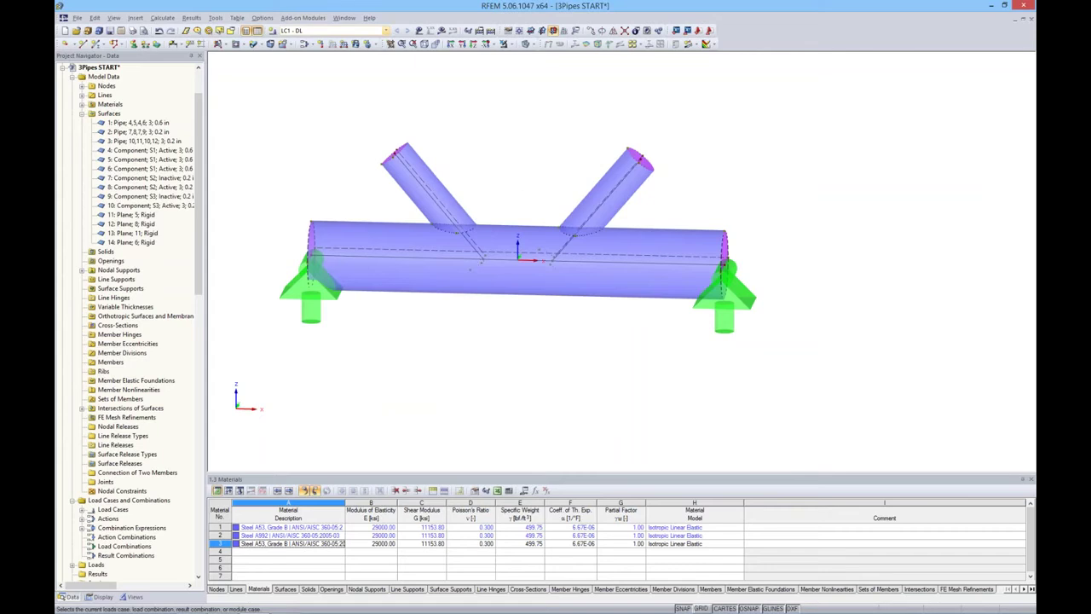
# - Calculate load case LC1 - DL to show its surface stresses, and hide the results again
pyautogui.click(440, 32)
pyautogui.click(528, 328)
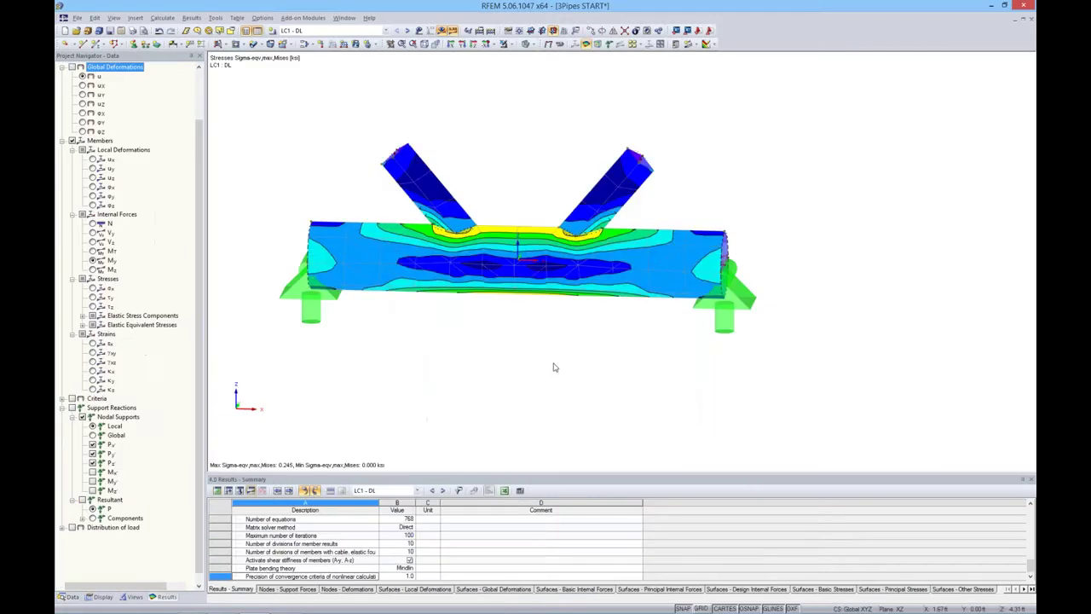
pyautogui.click(457, 28)
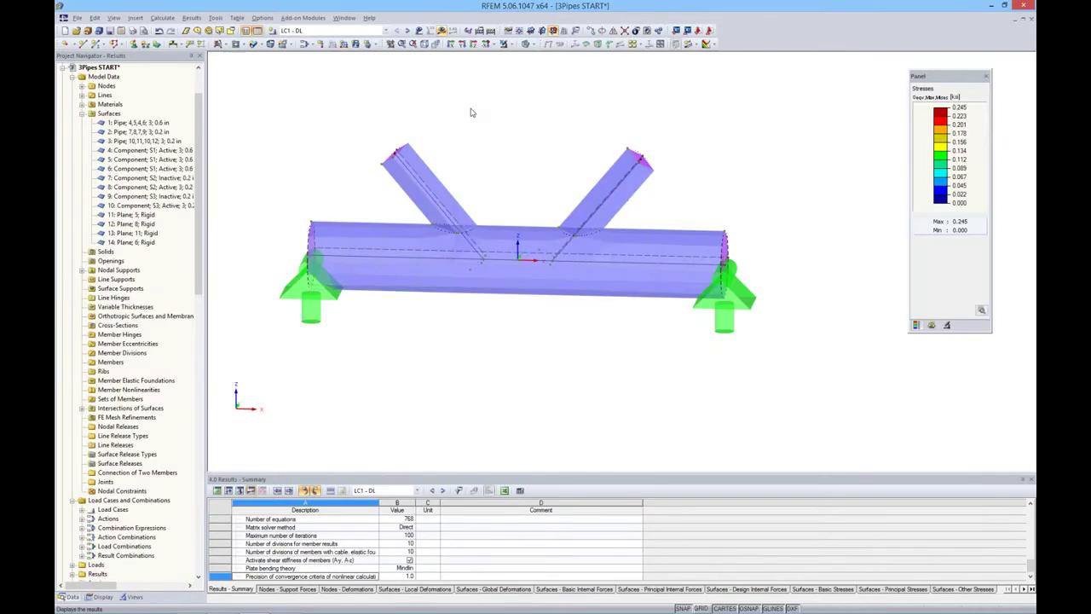
# - Switch the model to the wireframe display and inspect the mesh around the pipe intersections
pyautogui.click(525, 44)
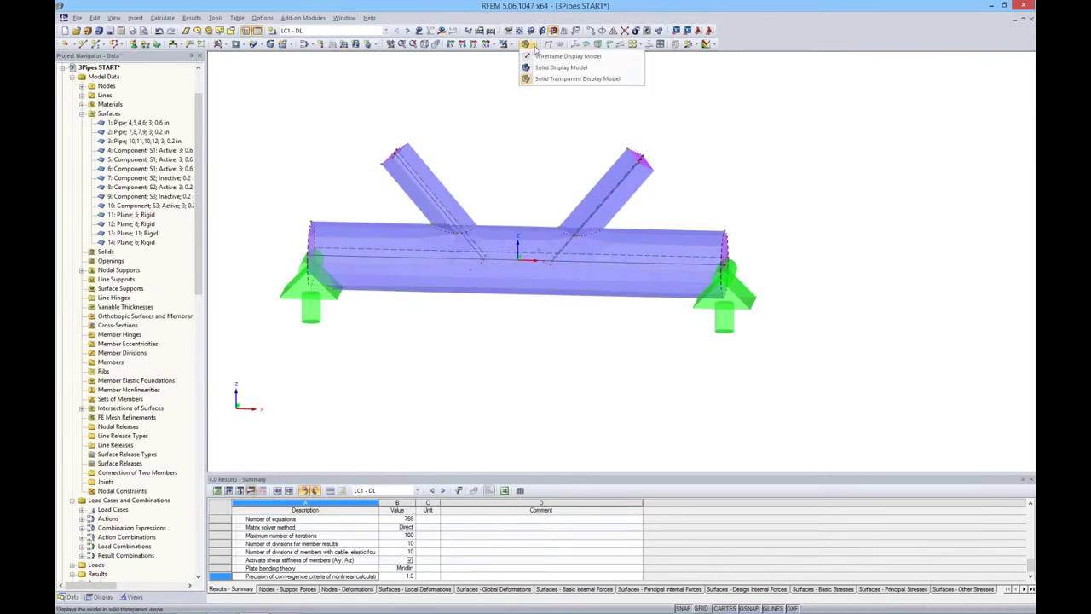
pyautogui.click(571, 58)
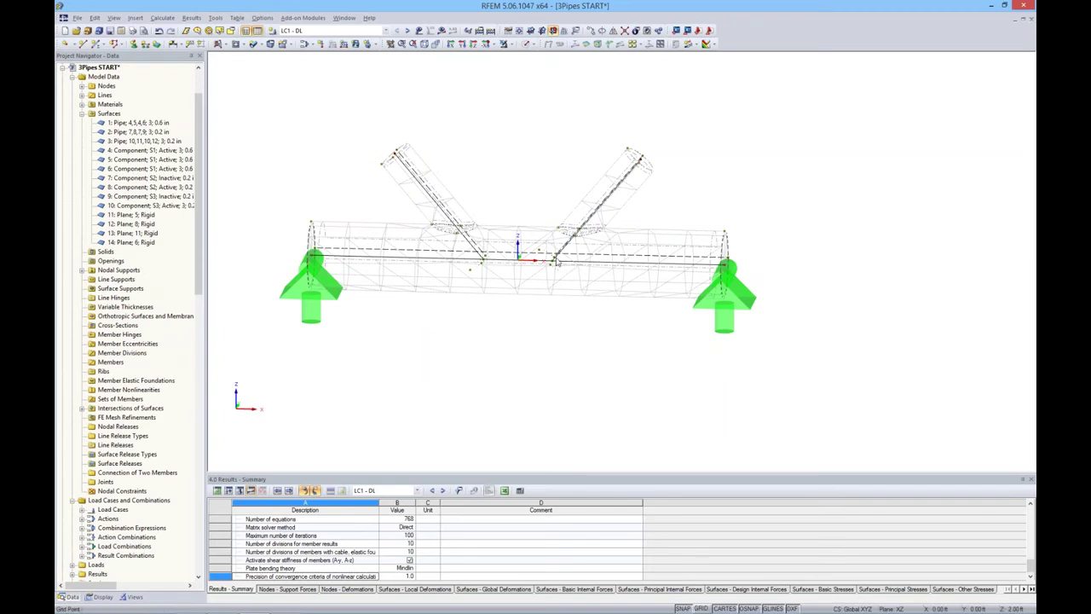
pyautogui.keyDown('ctrl'); pyautogui.moveTo(619, 357); pyautogui.dragTo(552, 353, button='middle'); pyautogui.keyUp('ctrl')
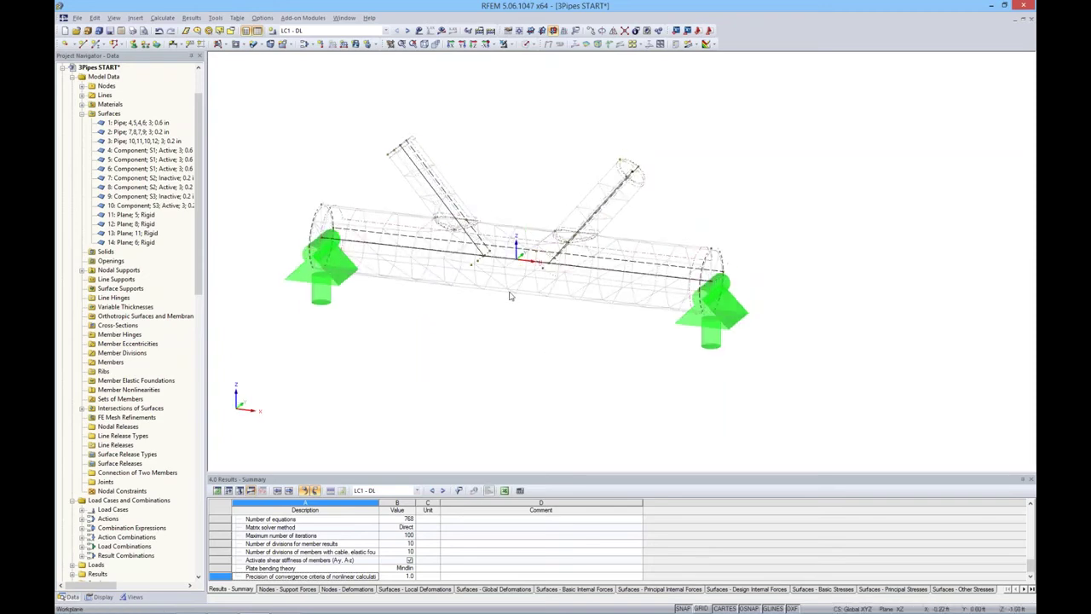
pyautogui.scroll(2, 480, 285)
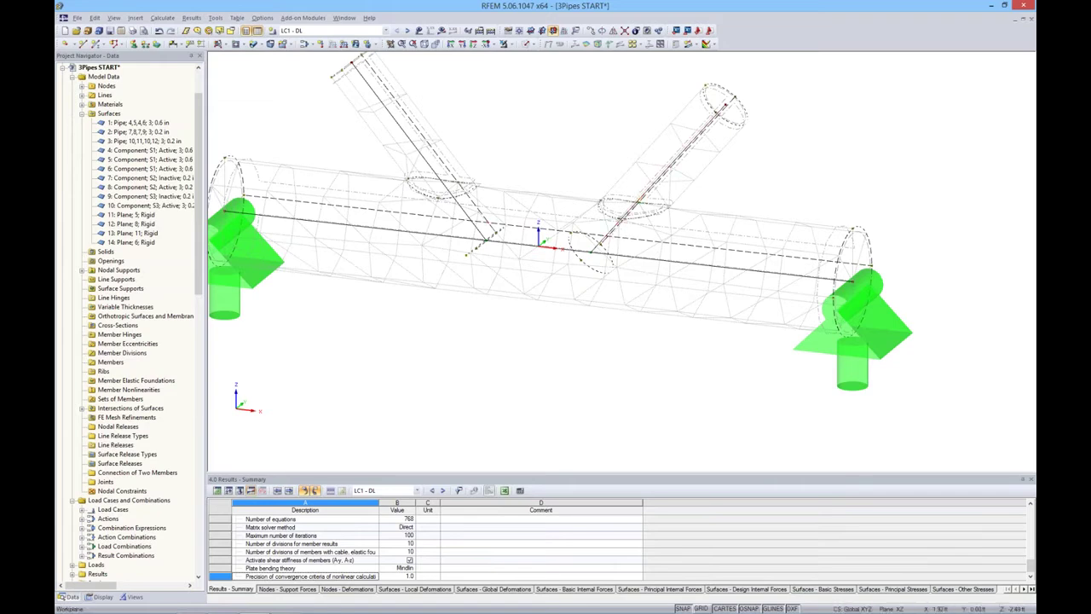
pyautogui.keyDown('ctrl'); pyautogui.moveTo(641, 393); pyautogui.dragTo(726, 360, button='middle'); pyautogui.keyUp('ctrl')
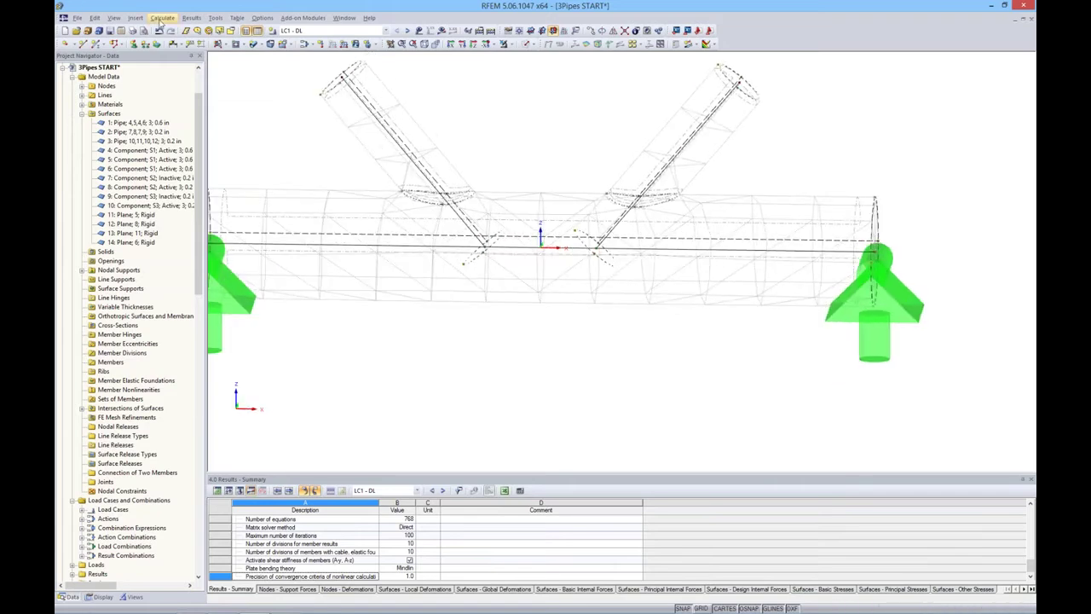
# - Set a smaller target length of finite elements in the FE mesh settings and regenerate the mesh
pyautogui.click(162, 18)
pyautogui.click(174, 132)
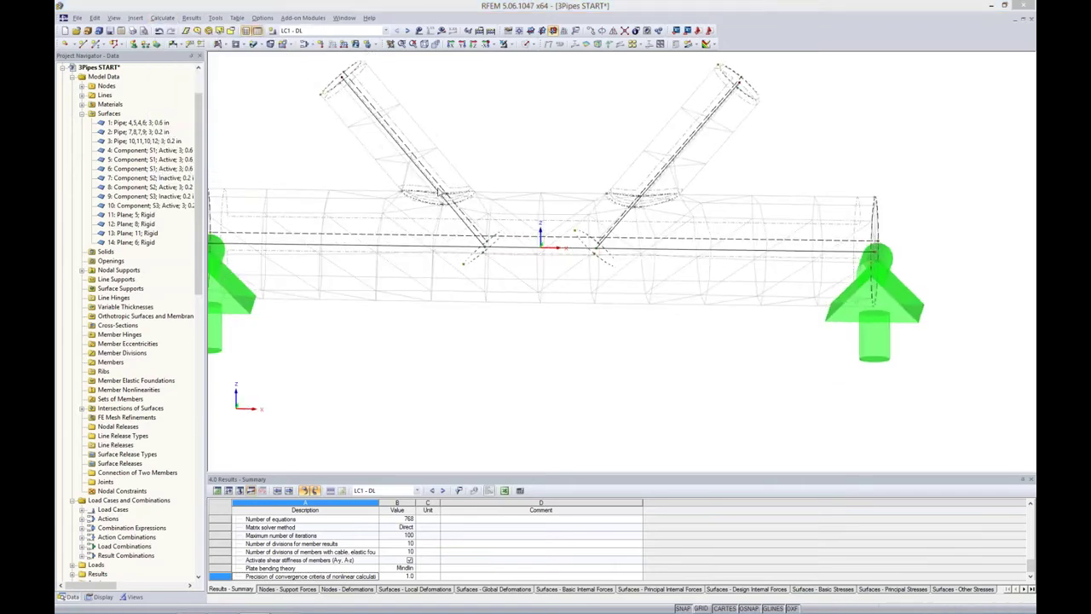
pyautogui.moveTo(463, 145); pyautogui.dragTo(491, 317)
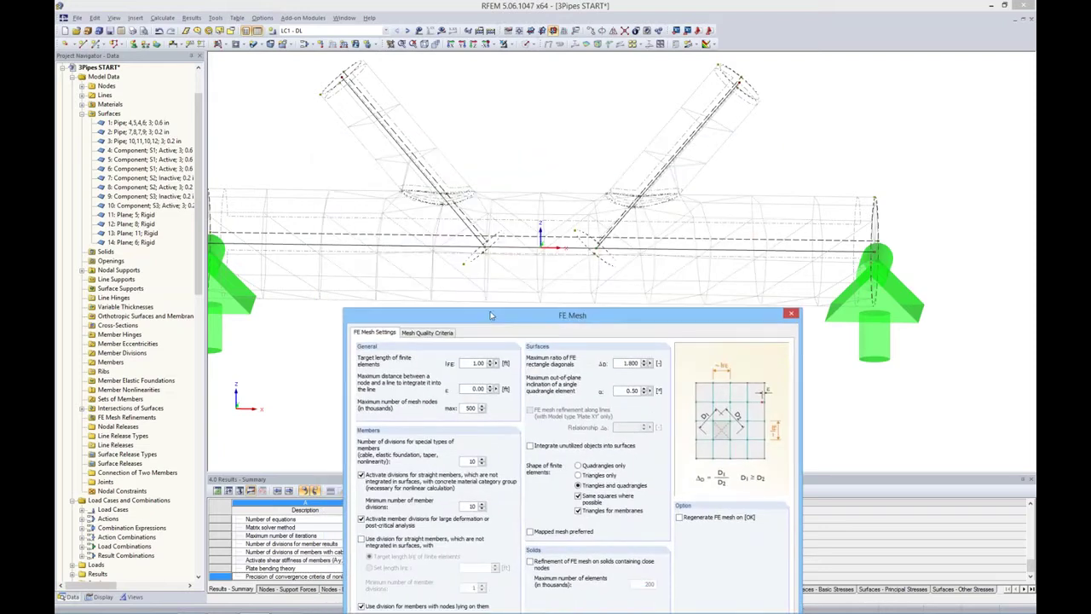
pyautogui.moveTo(491, 316); pyautogui.dragTo(487, 222)
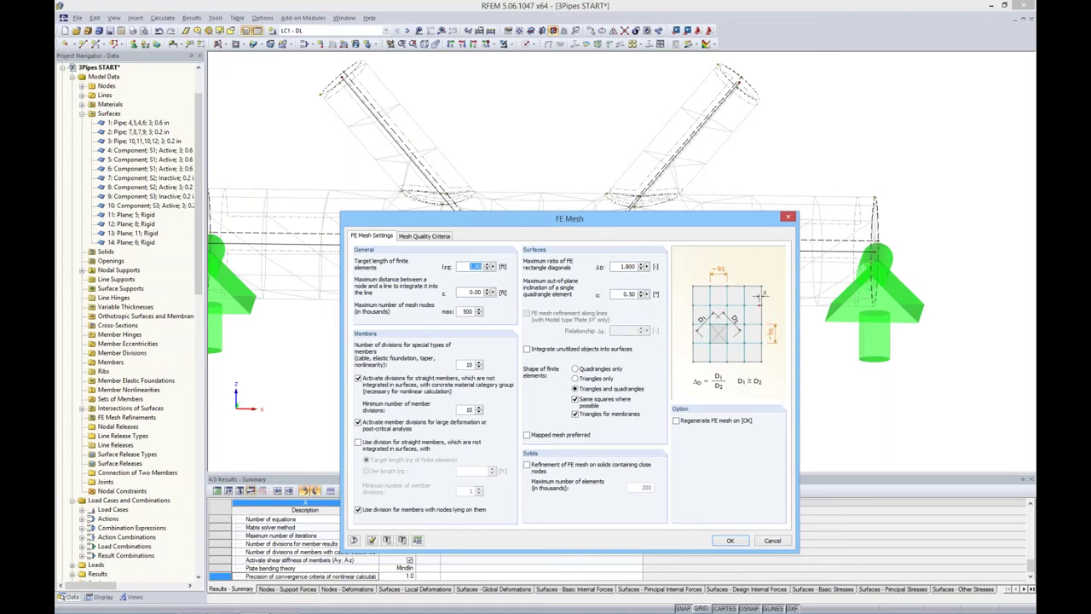
pyautogui.press('BackSpace')
pyautogui.click(677, 420)
pyautogui.click(729, 541)
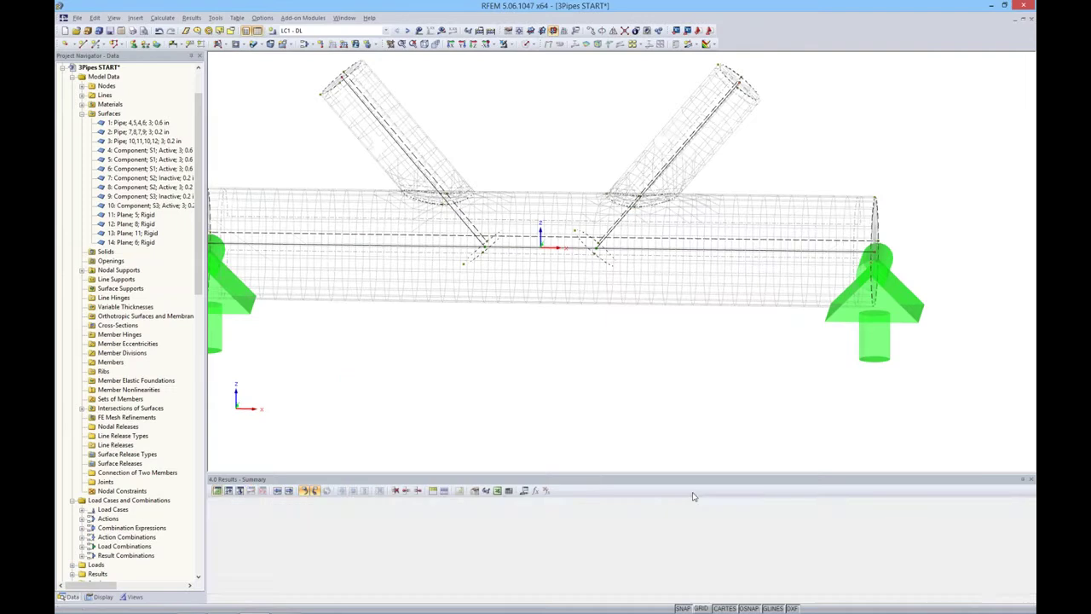
# - Return the pipes to the solid display, recalculate load case LC1 - DL and examine the stresses at the branch pipe intersection
pyautogui.keyDown('ctrl'); pyautogui.moveTo(660, 341); pyautogui.dragTo(637, 367, button='middle'); pyautogui.keyUp('ctrl')
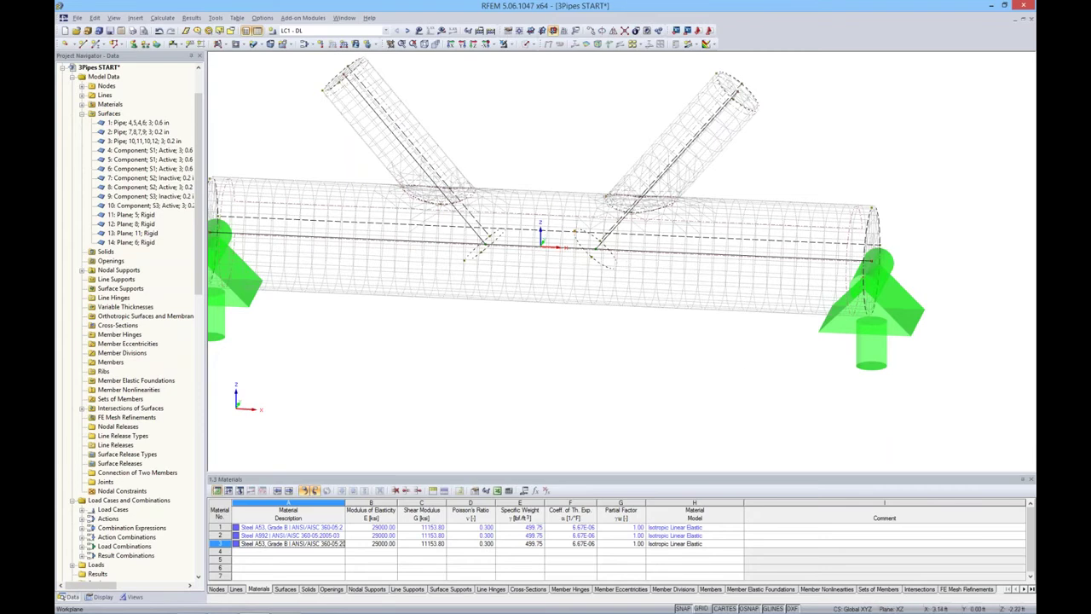
pyautogui.keyDown('ctrl'); pyautogui.moveTo(761, 354); pyautogui.dragTo(525, 208, button='middle'); pyautogui.keyUp('ctrl')
pyautogui.click(529, 44)
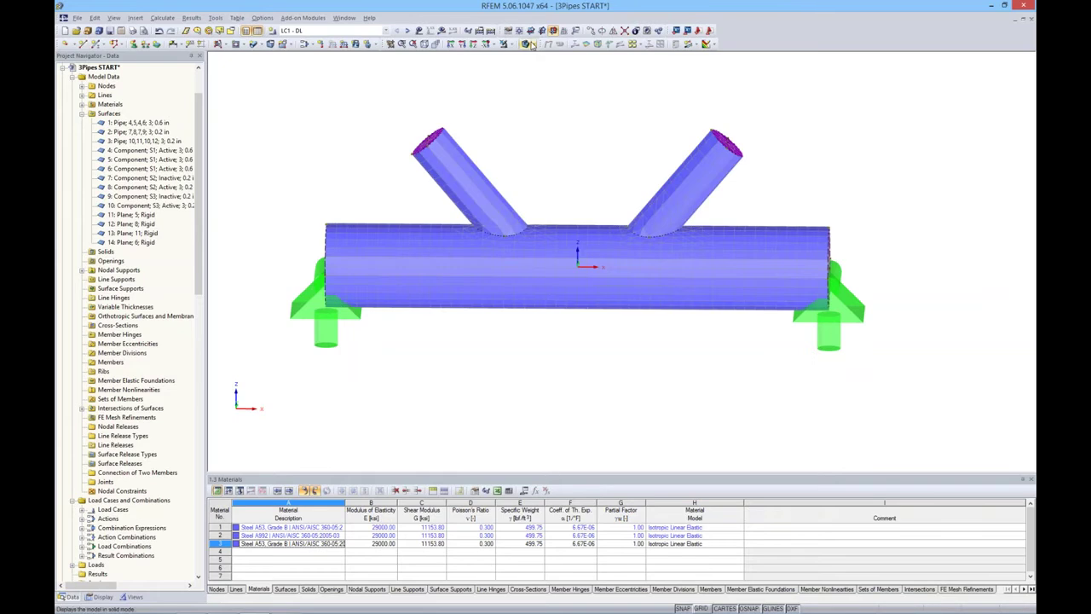
pyautogui.click(442, 31)
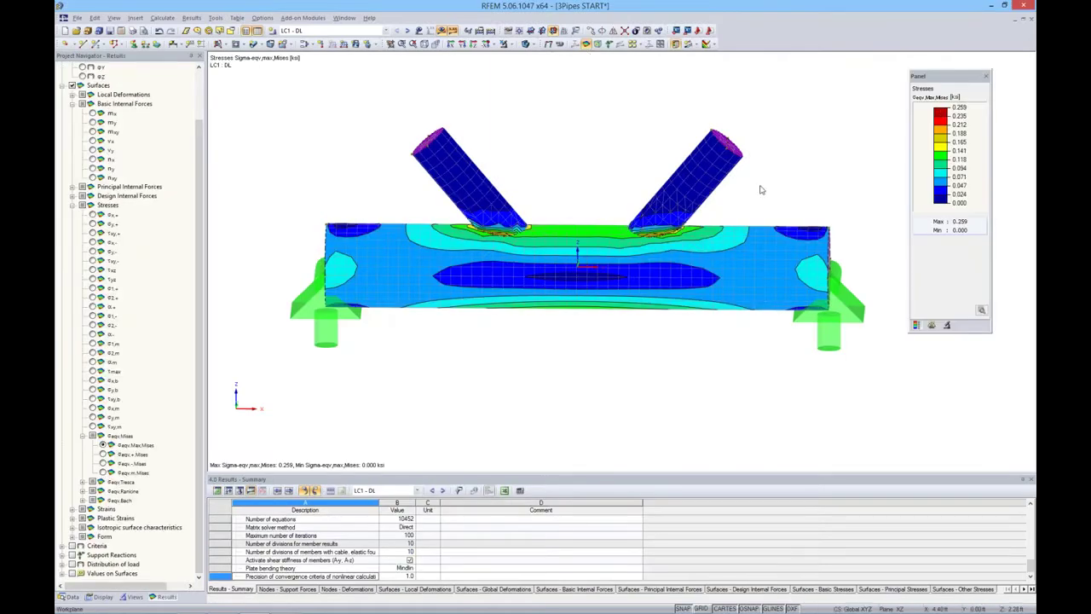
pyautogui.keyDown('ctrl'); pyautogui.moveTo(759, 187); pyautogui.dragTo(675, 252, button='middle'); pyautogui.keyUp('ctrl')
pyautogui.scroll(8, 675, 252)
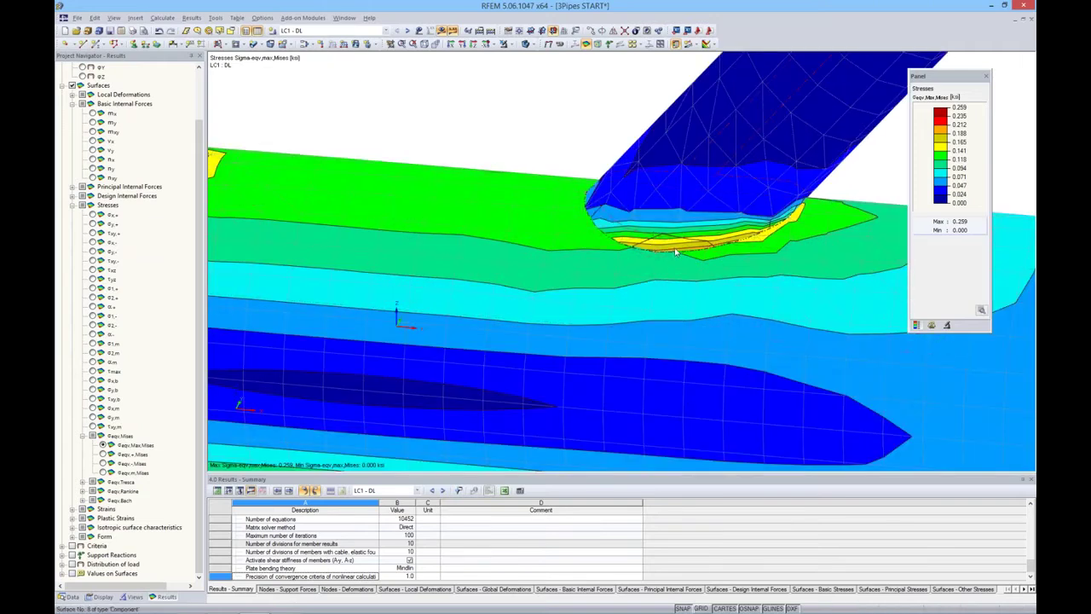
pyautogui.keyDown('ctrl'); pyautogui.moveTo(659, 244); pyautogui.dragTo(645, 204, button='middle'); pyautogui.keyUp('ctrl')
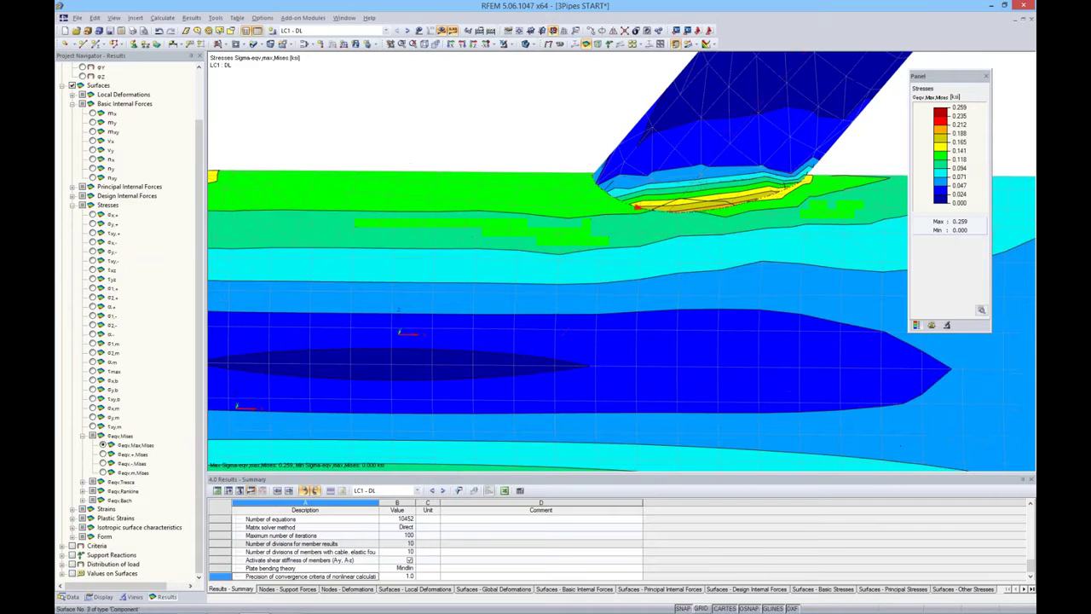
pyautogui.scroll(-5, 644, 203)
# - Show the global deformations of load case LC1 with the model in transparent solid display
pyautogui.click(549, 45)
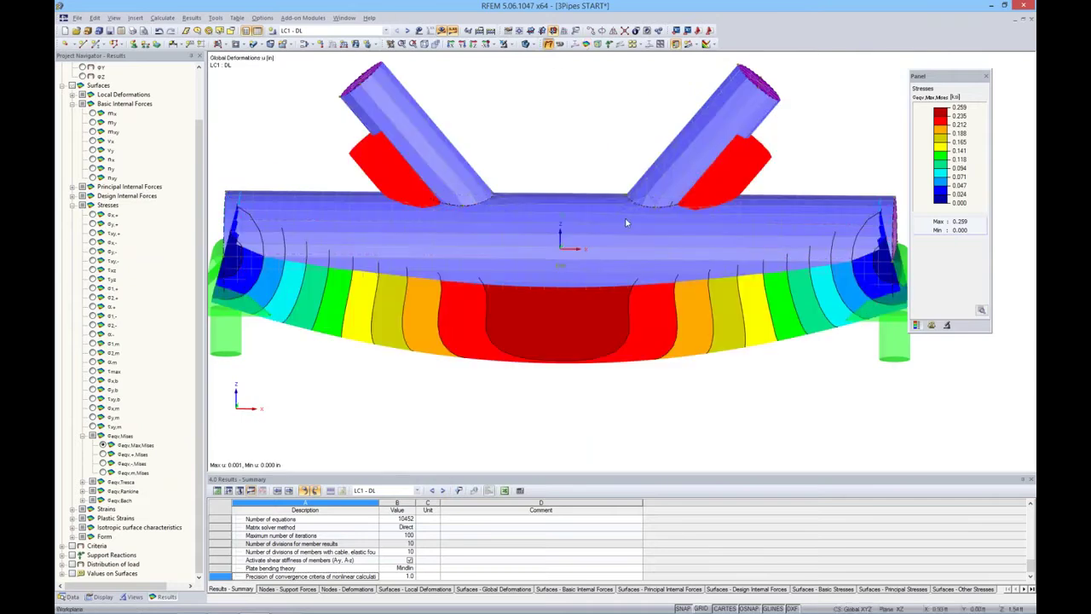
pyautogui.click(532, 45)
pyautogui.click(546, 81)
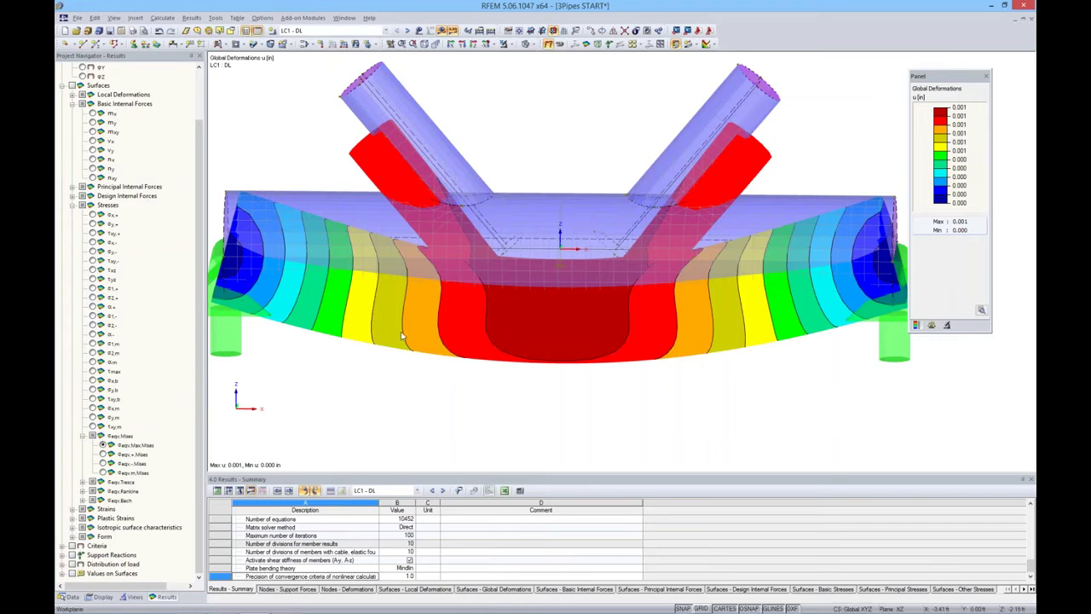
pyautogui.scroll(-3, 400, 332)
pyautogui.scroll(-1, 599, 351)
pyautogui.keyDown('ctrl'); pyautogui.moveTo(599, 351); pyautogui.dragTo(551, 378, button='middle'); pyautogui.keyUp('ctrl')
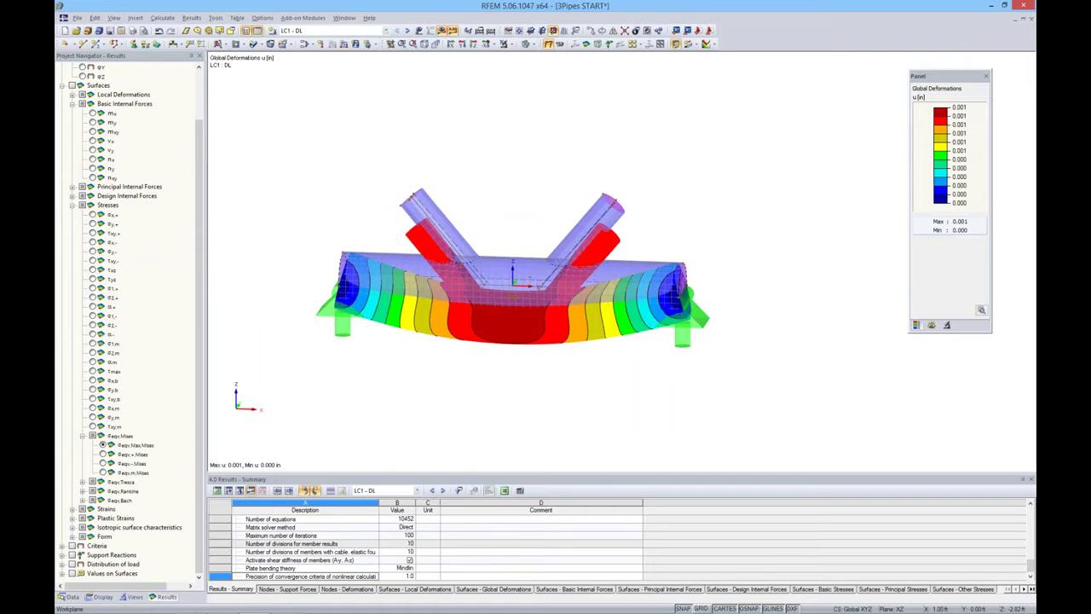
pyautogui.keyDown('ctrl'); pyautogui.moveTo(550, 378); pyautogui.dragTo(513, 379, button='middle'); pyautogui.keyUp('ctrl')
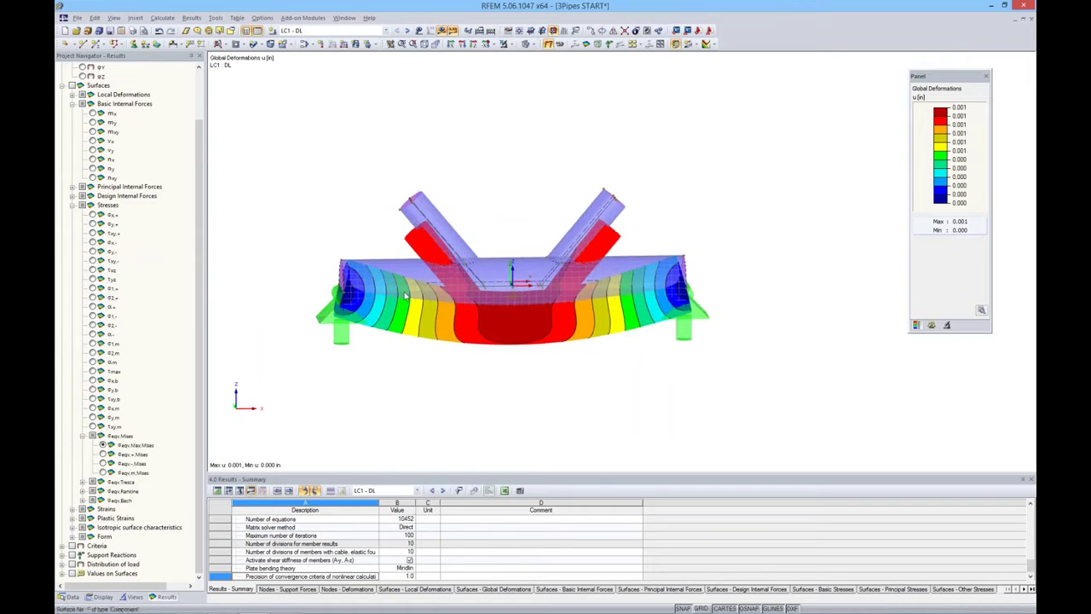
# - Switch to the 4Result Diagrams_Support START model and review the slab's surface properties
pyautogui.click(68, 596)
pyautogui.scroll(2, 203, 263)
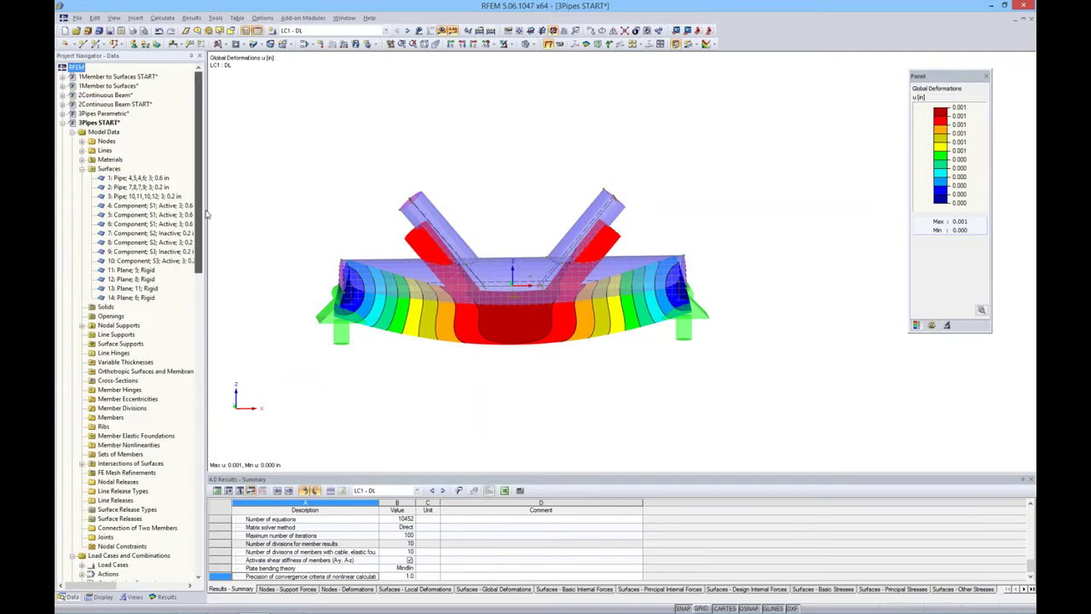
pyautogui.click(63, 124)
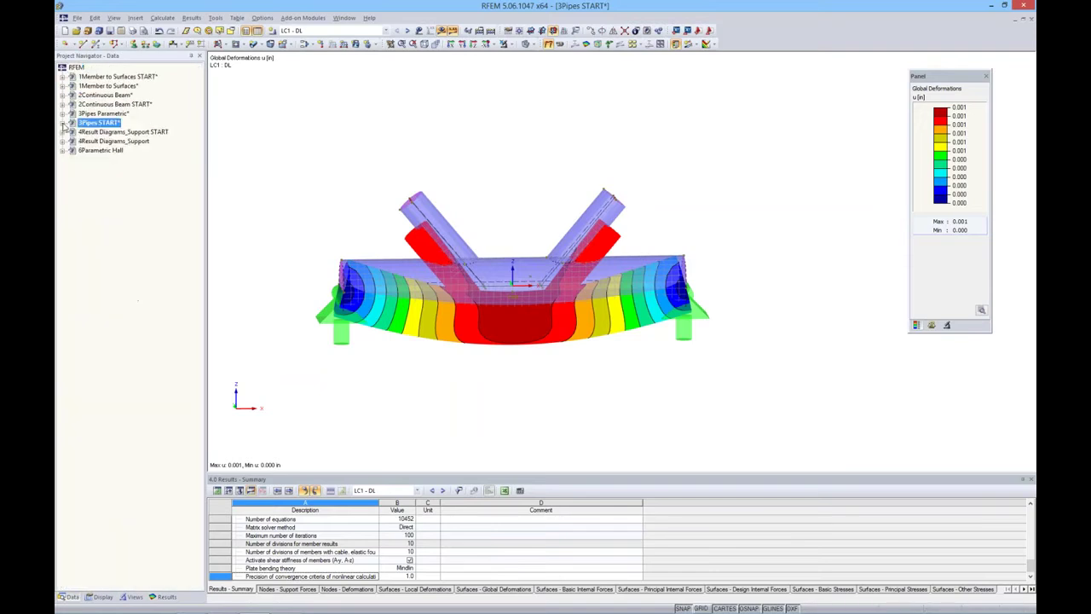
pyautogui.doubleClick(109, 132)
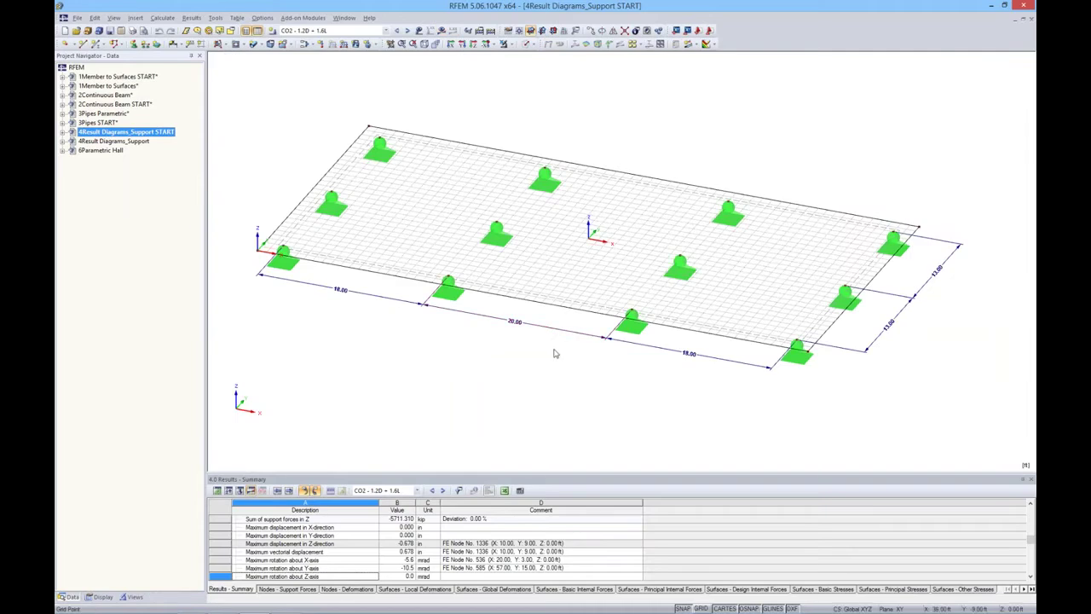
pyautogui.doubleClick(571, 304)
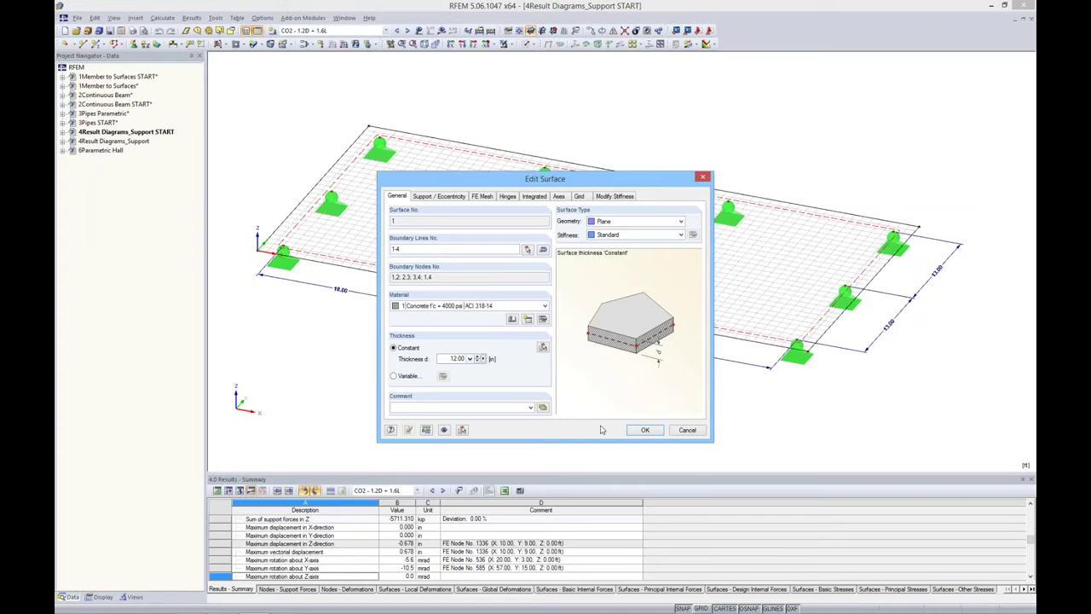
pyautogui.click(642, 429)
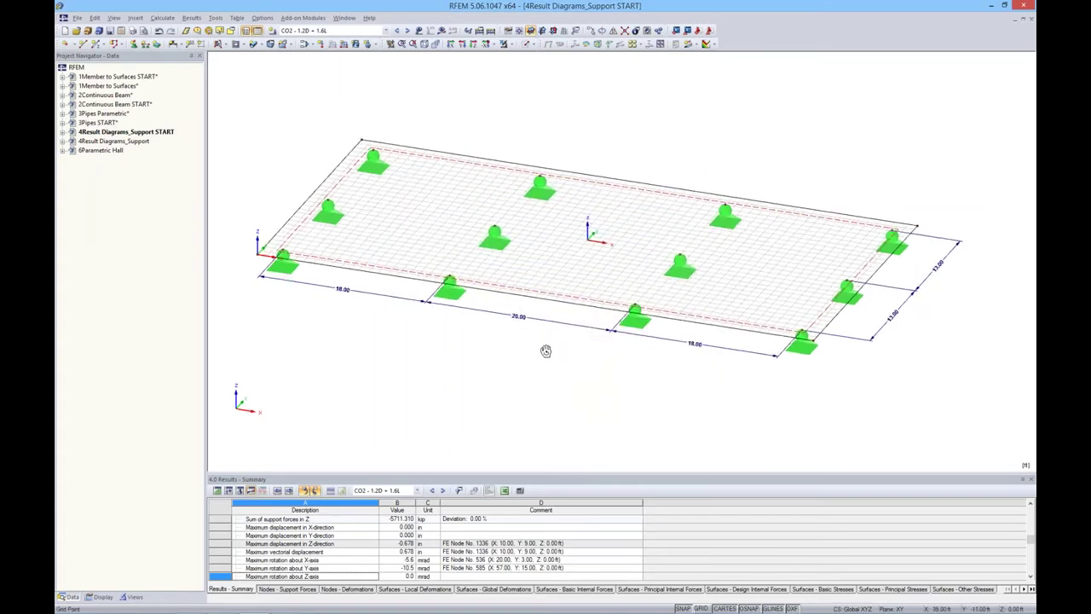
# - Review the slab loads of LC1 - Dead Load, LC2 - Live Load and CO1 - 1.4D, ending on result combination RC1
pyautogui.click(386, 31)
pyautogui.click(375, 39)
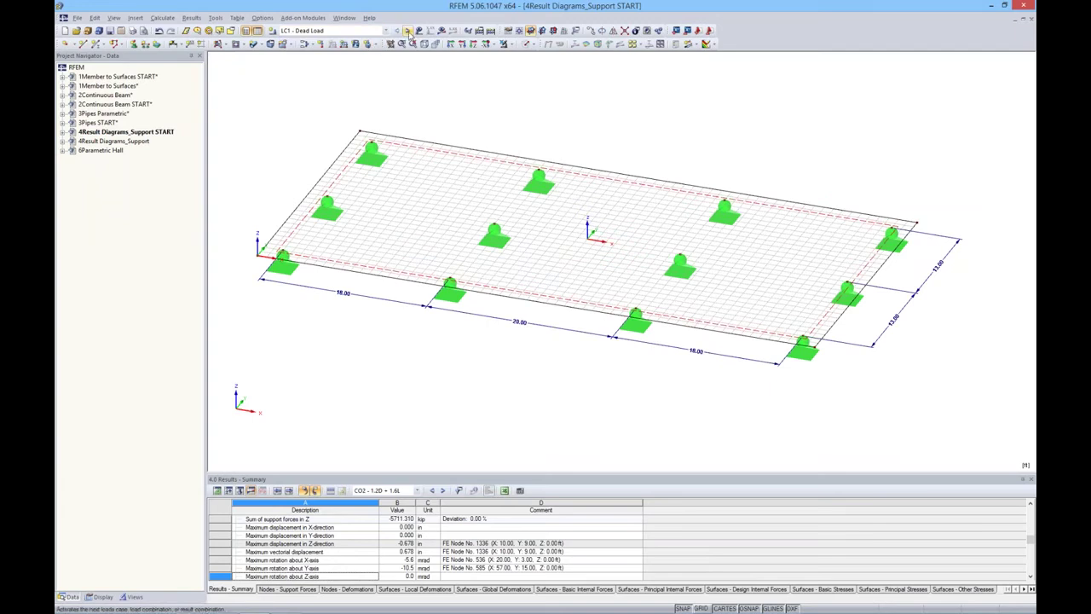
pyautogui.click(410, 31)
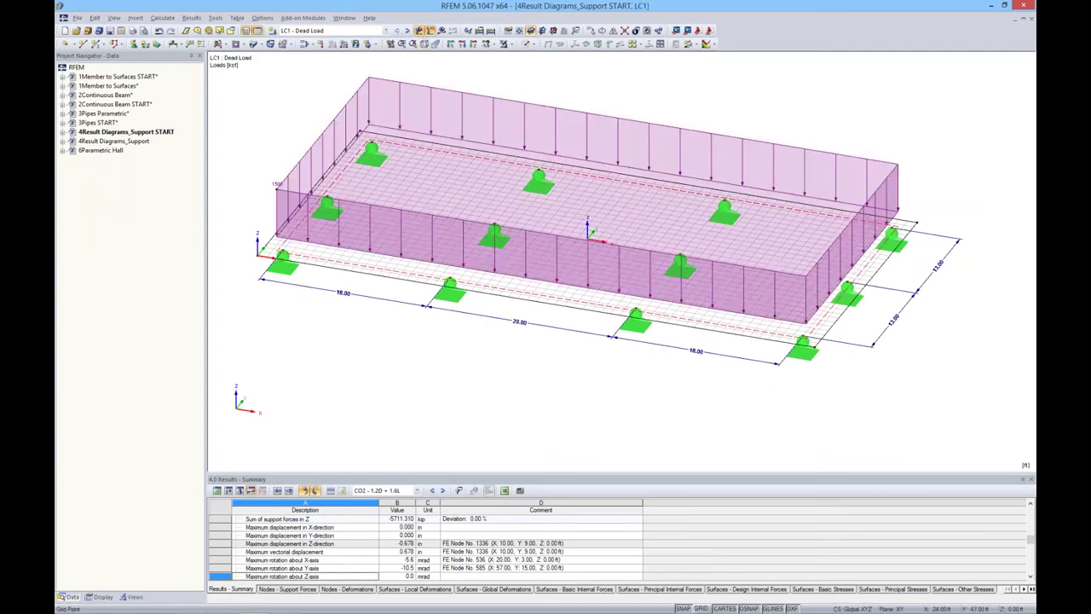
pyautogui.moveTo(638, 99); pyautogui.dragTo(631, 131, button='middle')
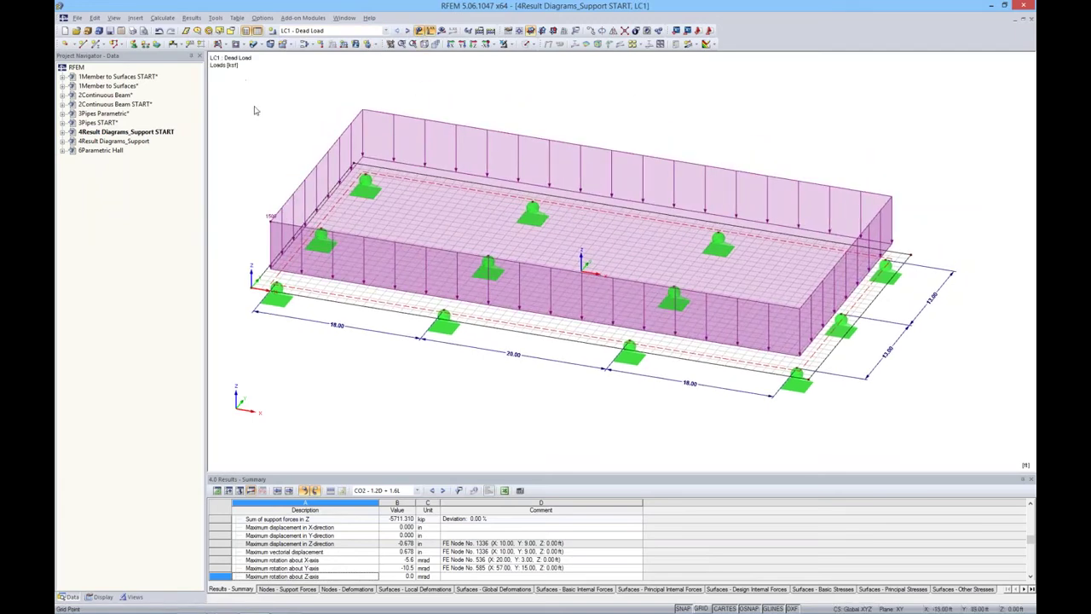
pyautogui.click(407, 30)
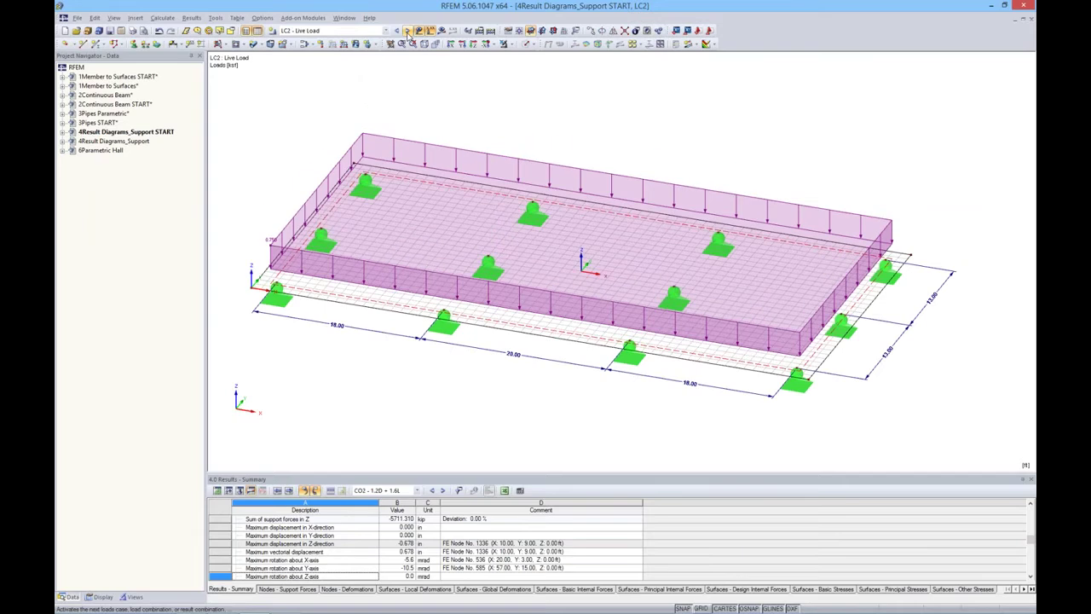
pyautogui.click(408, 30)
pyautogui.click(385, 31)
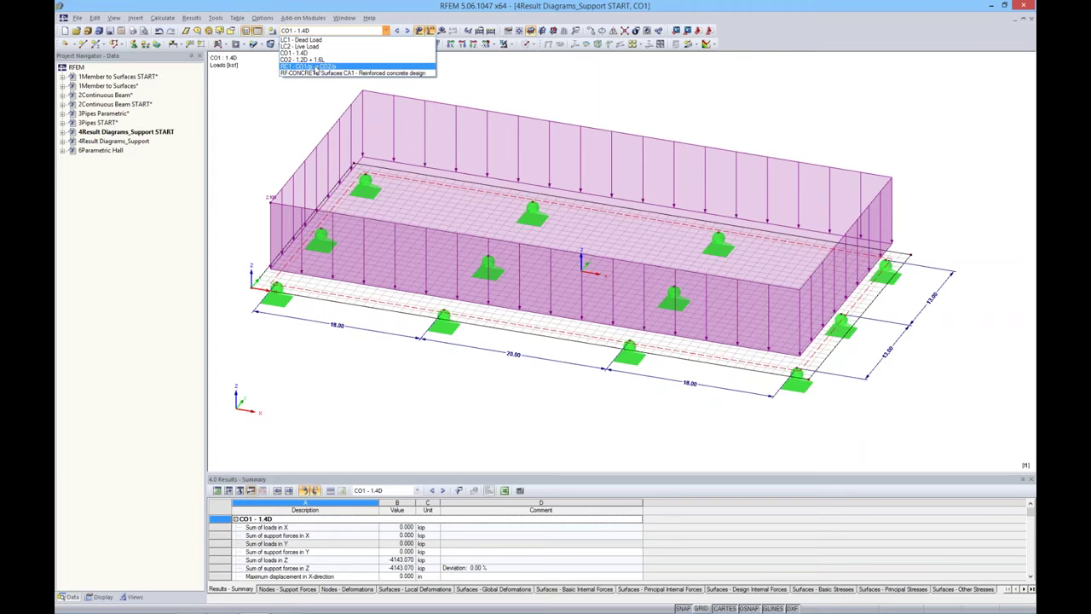
pyautogui.click(315, 68)
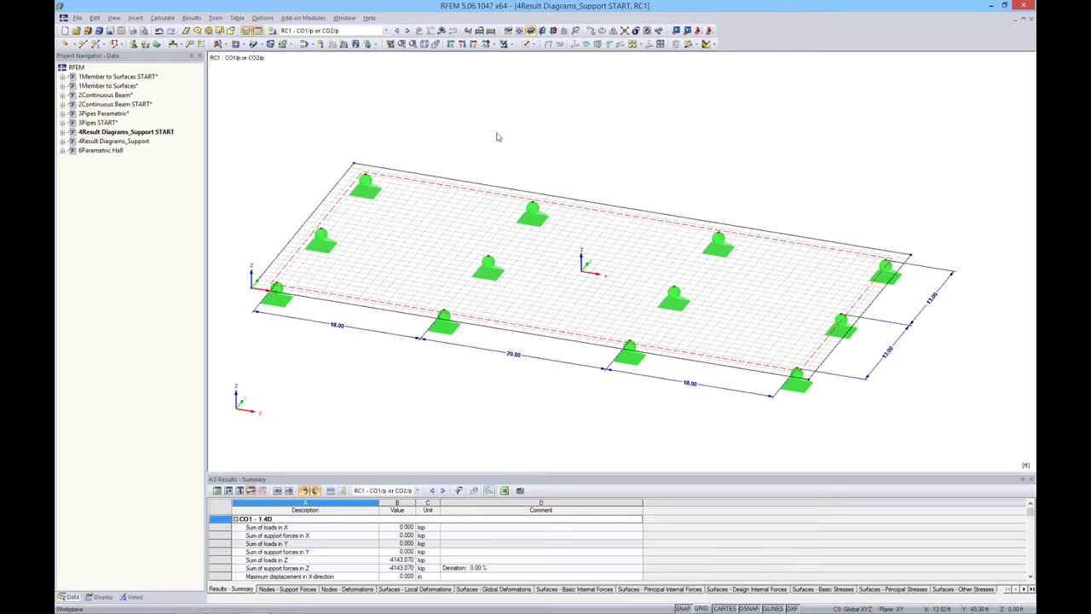
# - Show the RF-CONCRETE Surfaces CA1 required top reinforcement as isobands and examine it around the slab supports
pyautogui.click(387, 31)
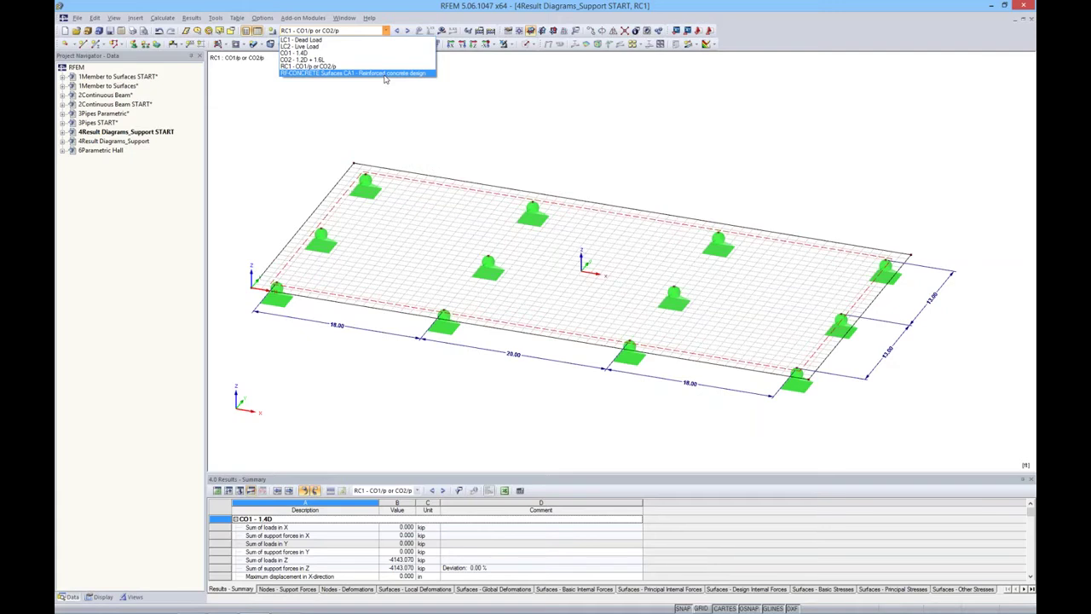
pyautogui.click(323, 74)
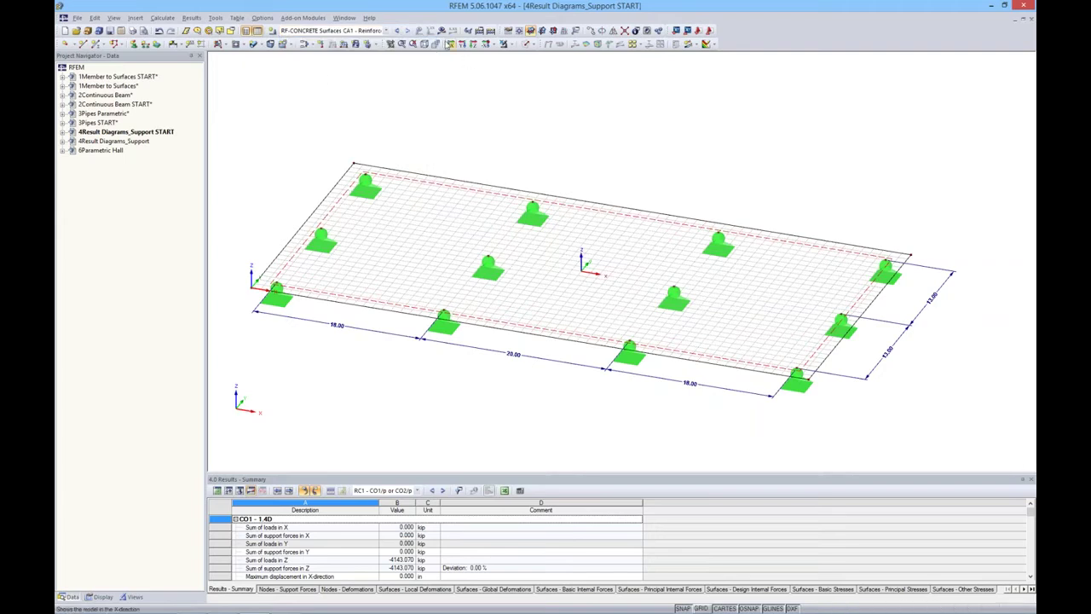
pyautogui.click(441, 30)
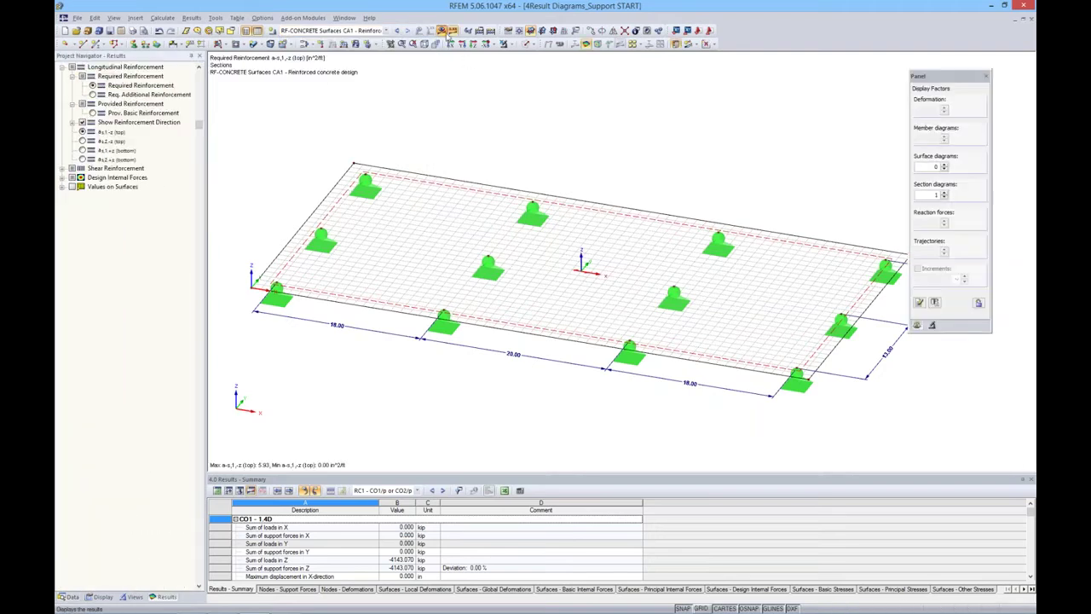
pyautogui.moveTo(512, 143); pyautogui.dragTo(493, 104, button='middle')
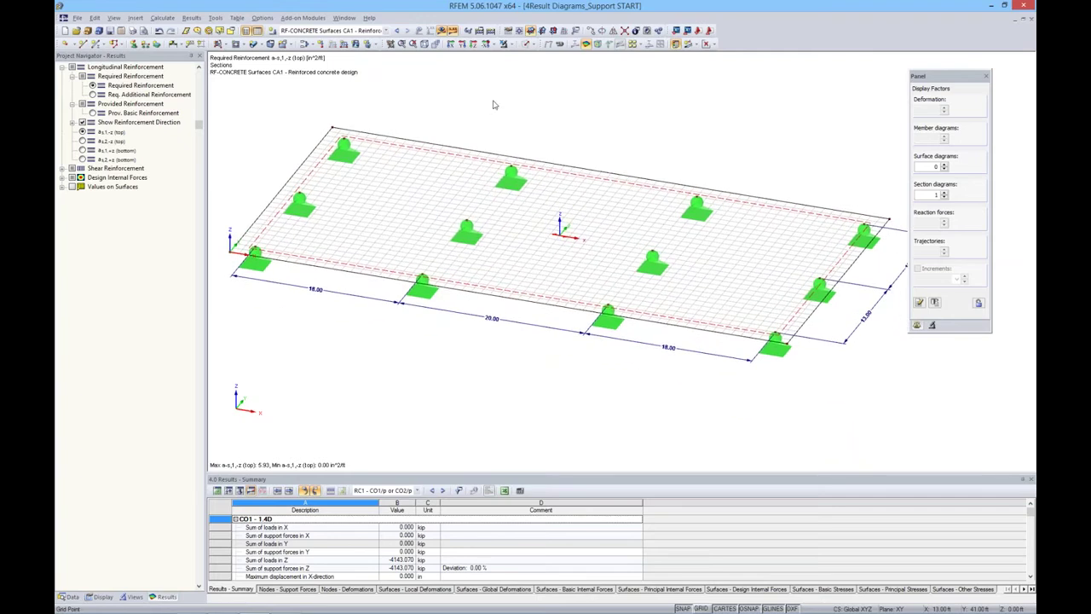
pyautogui.click(712, 45)
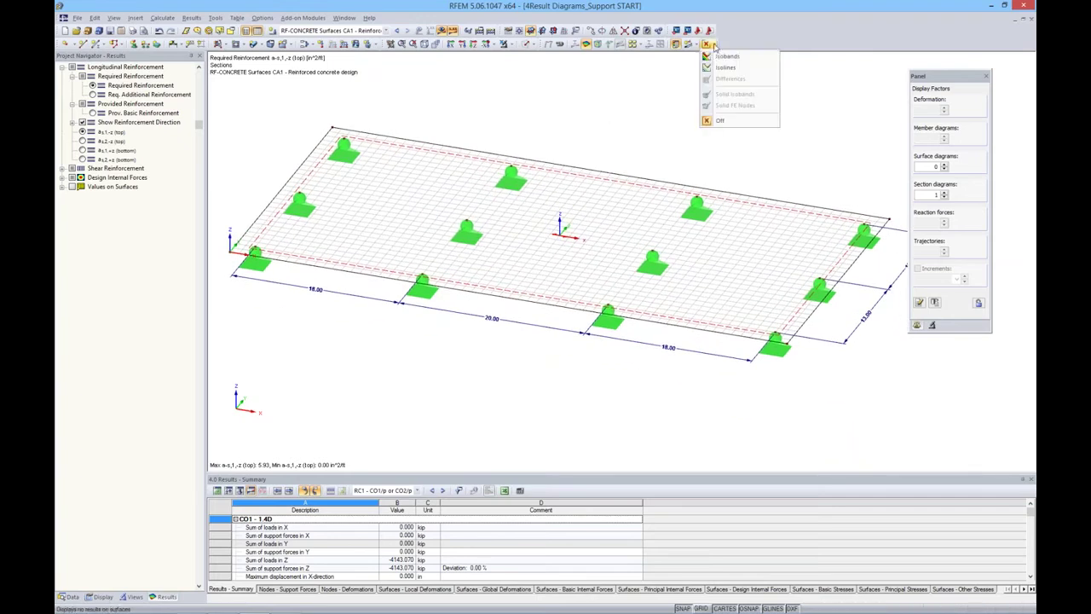
pyautogui.click(733, 55)
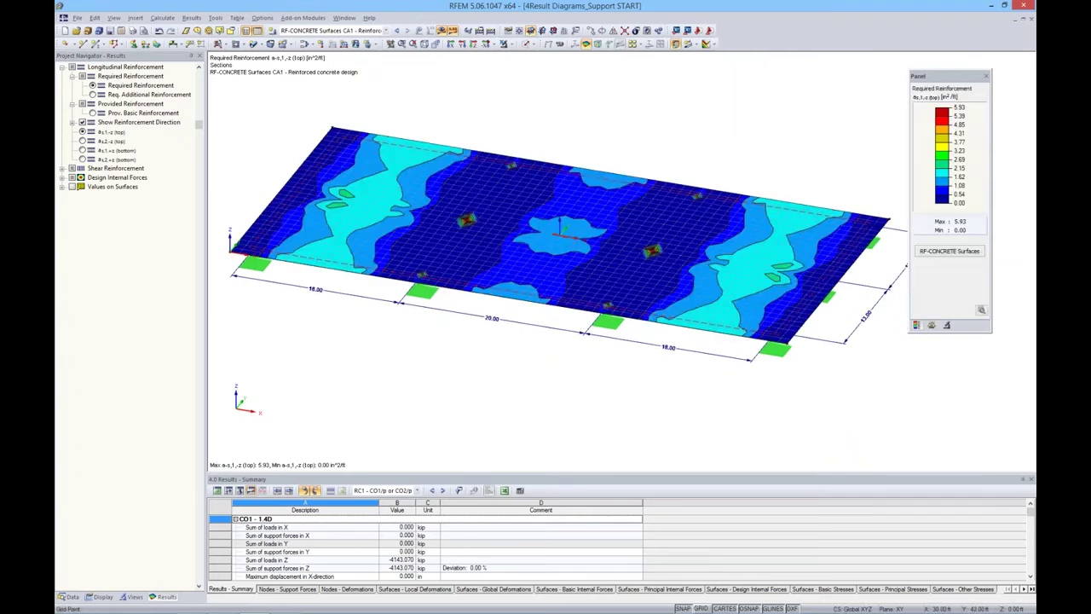
pyautogui.keyDown('ctrl'); pyautogui.moveTo(656, 115); pyautogui.dragTo(659, 118, button='middle'); pyautogui.keyUp('ctrl')
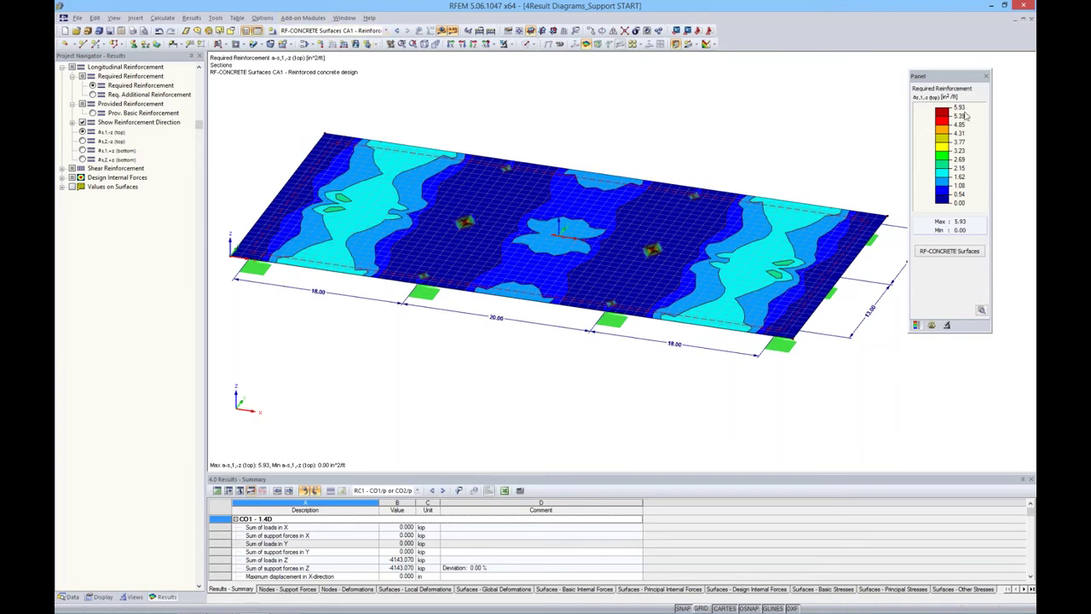
pyautogui.scroll(3, 637, 279)
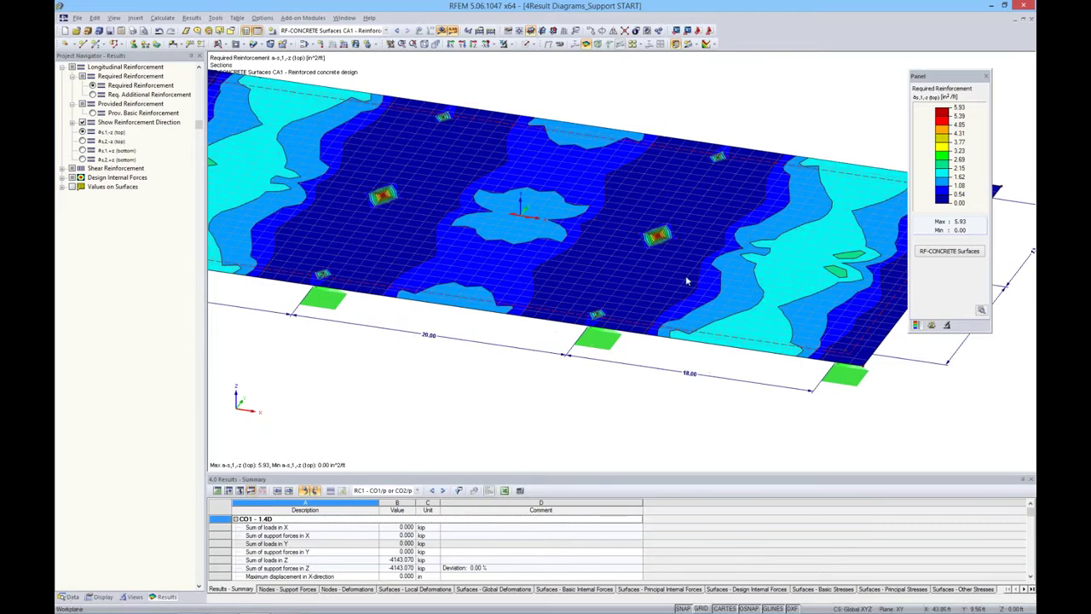
pyautogui.scroll(-1, 690, 282)
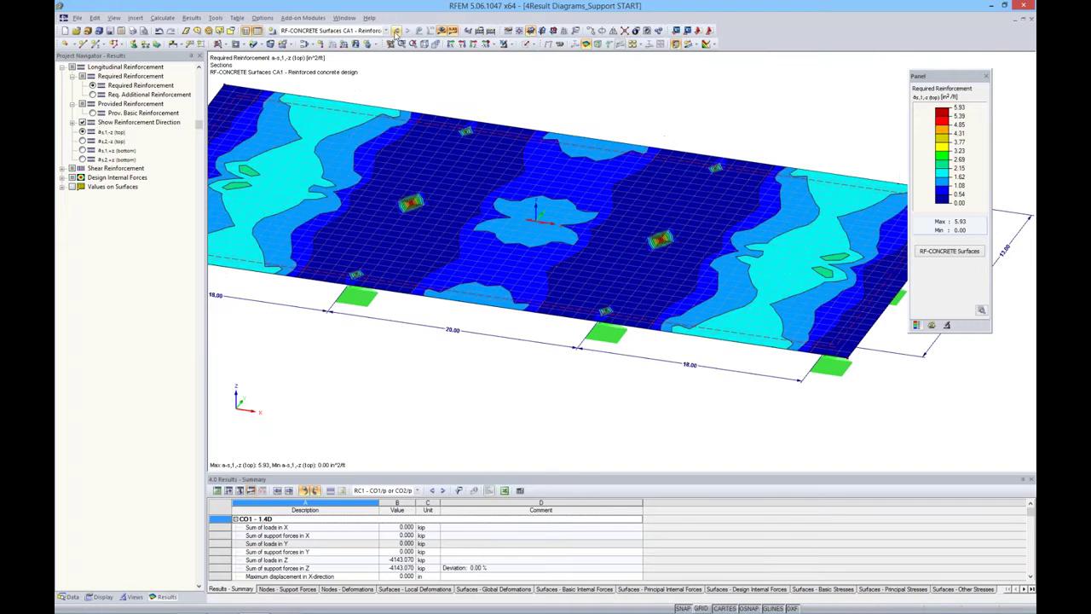
# - Switch to result combination RC1 to show the slab's basic internal forces m-x
pyautogui.click(397, 31)
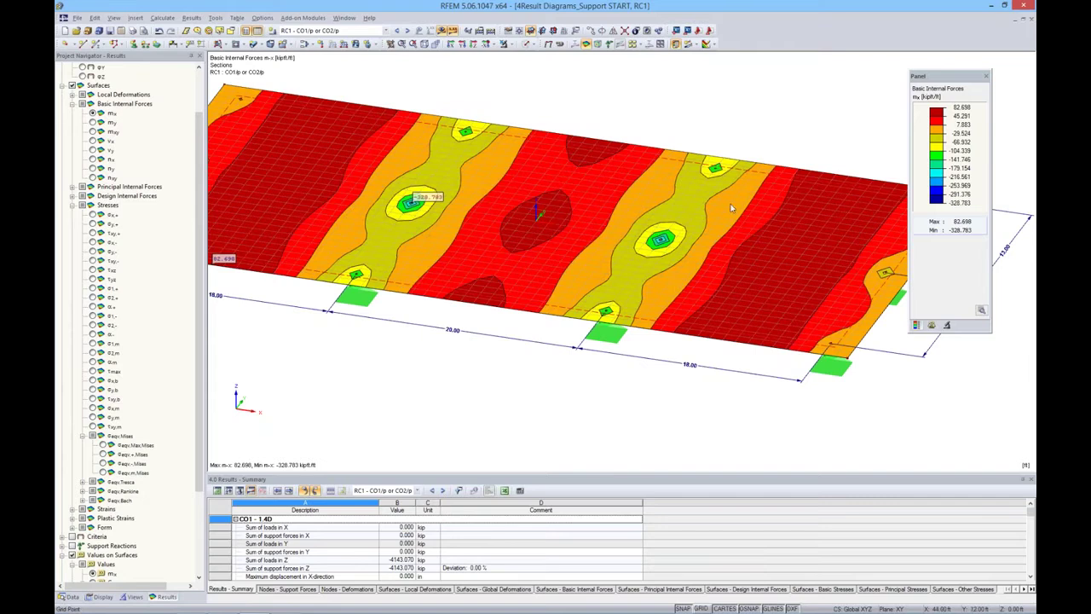
pyautogui.scroll(-2, 731, 183)
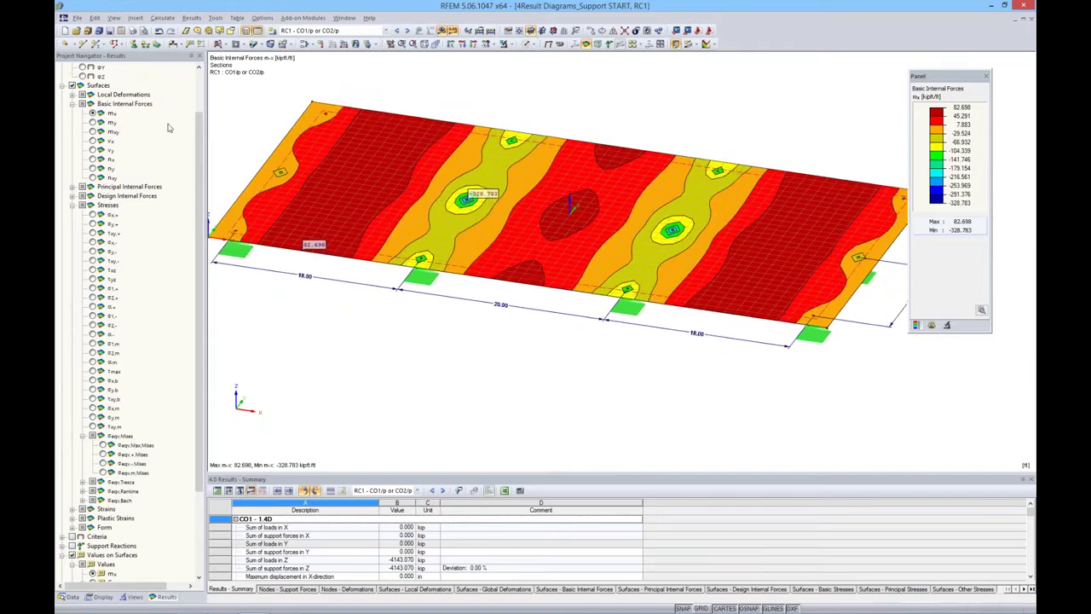
# - Show the slab's basic internal forces m-y for RC1, followed by the equivalent Mises stresses Sigma-eqv,max
pyautogui.click(92, 123)
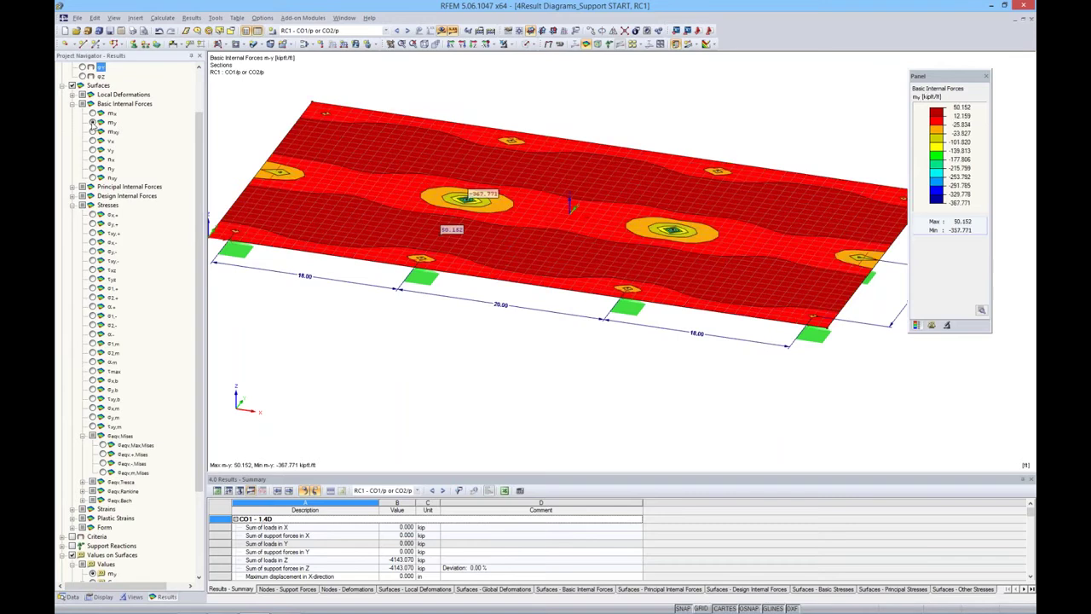
pyautogui.scroll(-3, 194, 193)
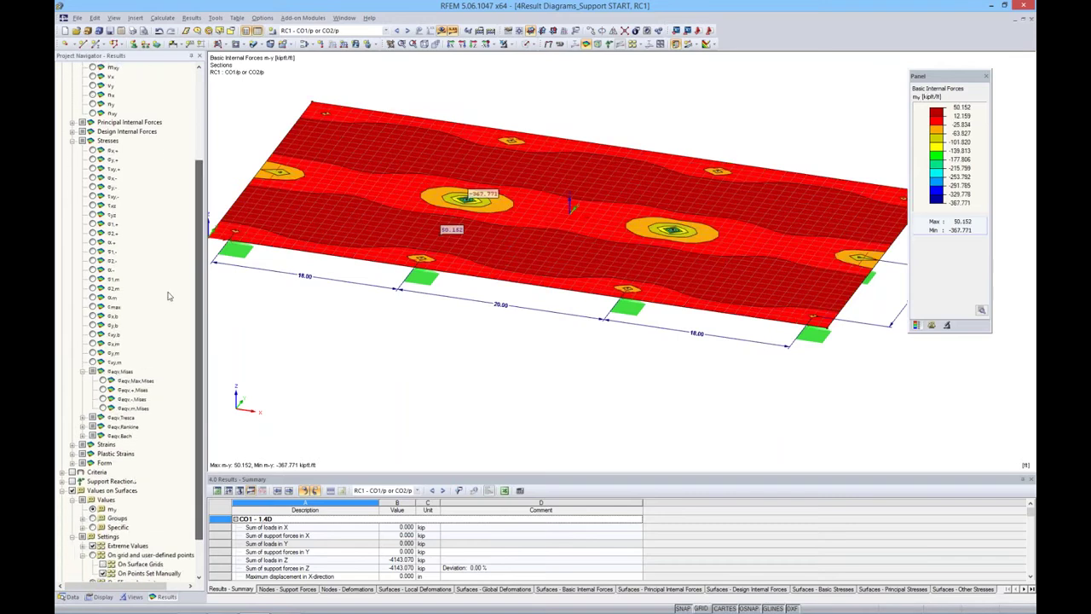
pyautogui.click(103, 381)
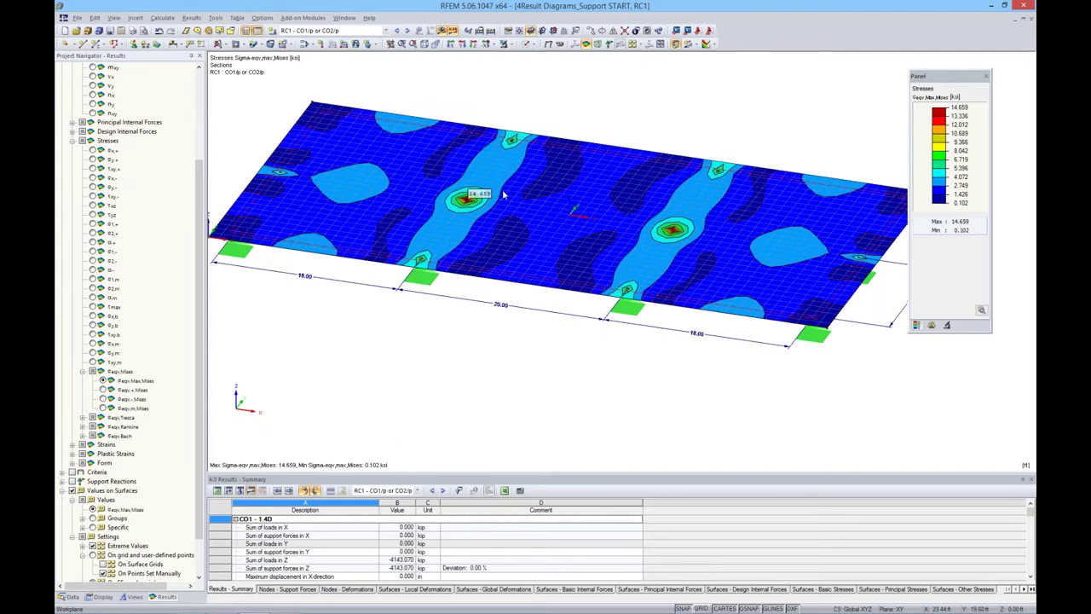
# - Show the work plane grid around the slab and review its origin and grid spacing settings, accepting them
pyautogui.scroll(-3, 467, 211)
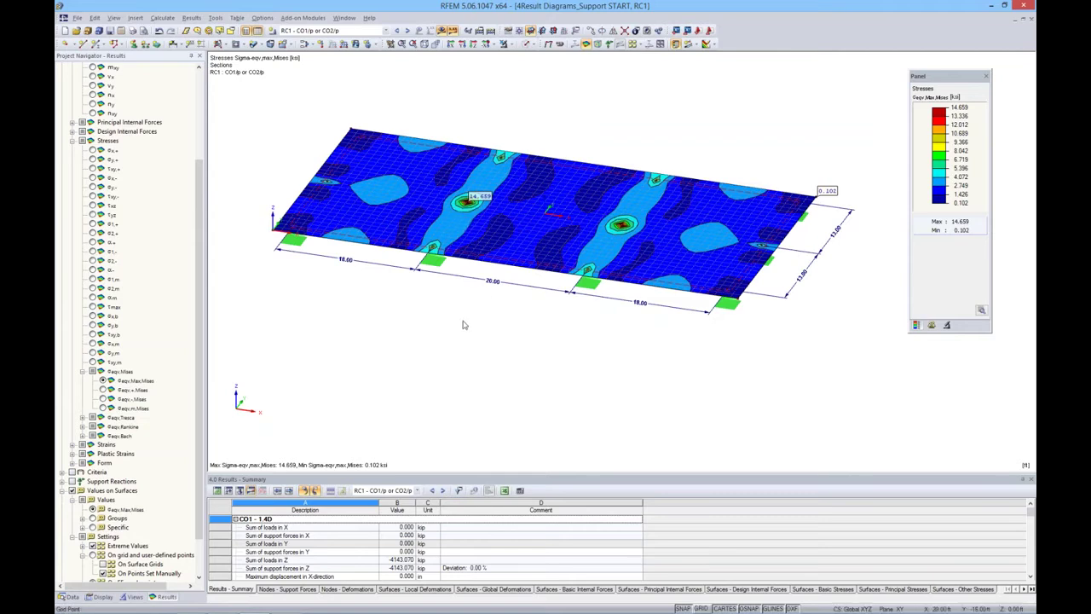
pyautogui.click(700, 607)
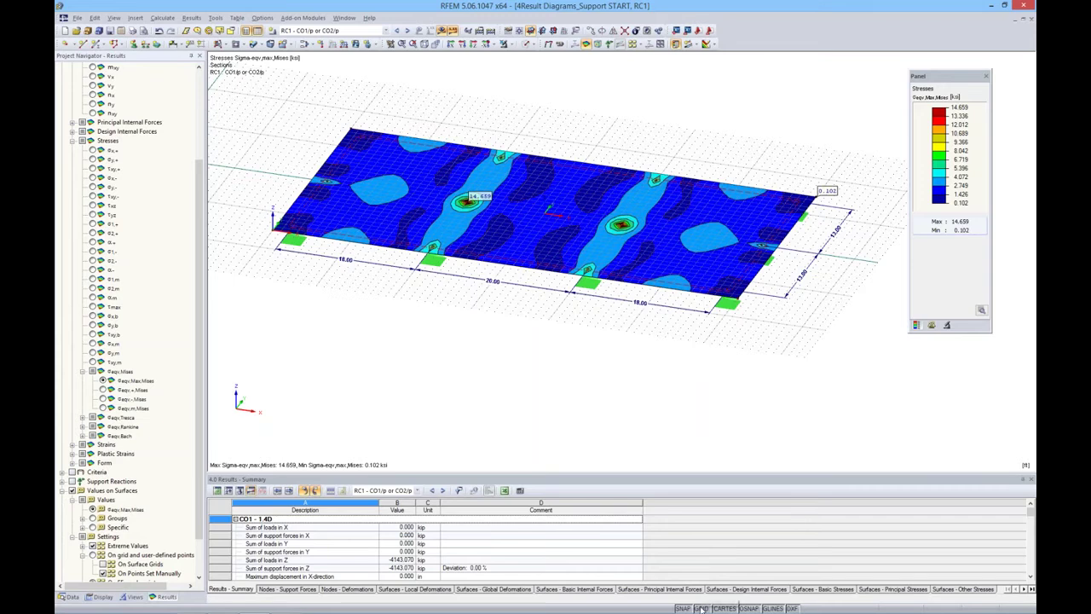
pyautogui.rightClick(699, 608)
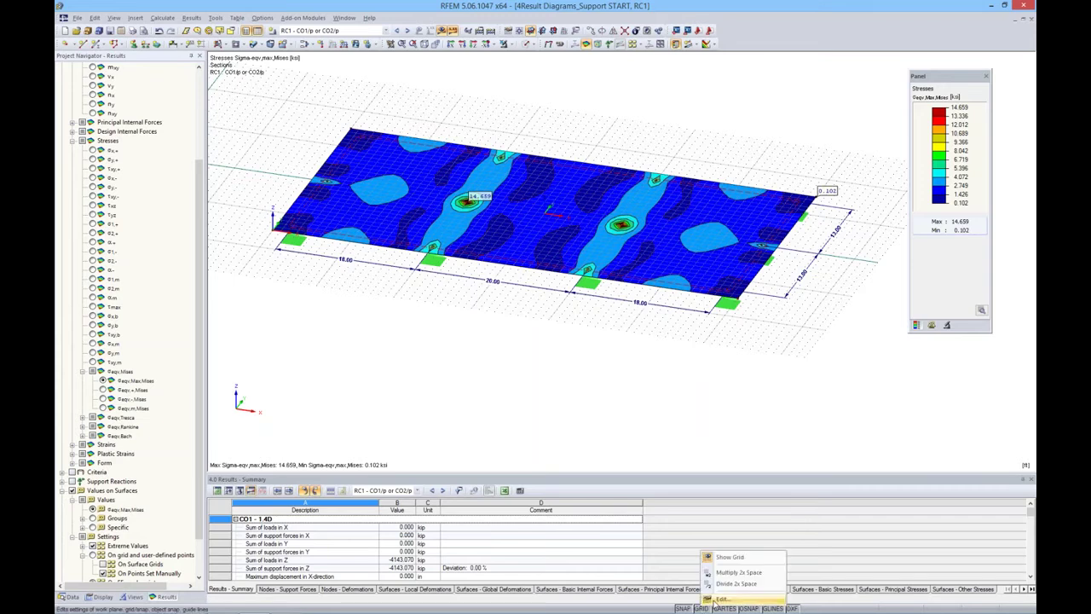
pyautogui.click(720, 584)
pyautogui.moveTo(594, 165); pyautogui.dragTo(569, 279)
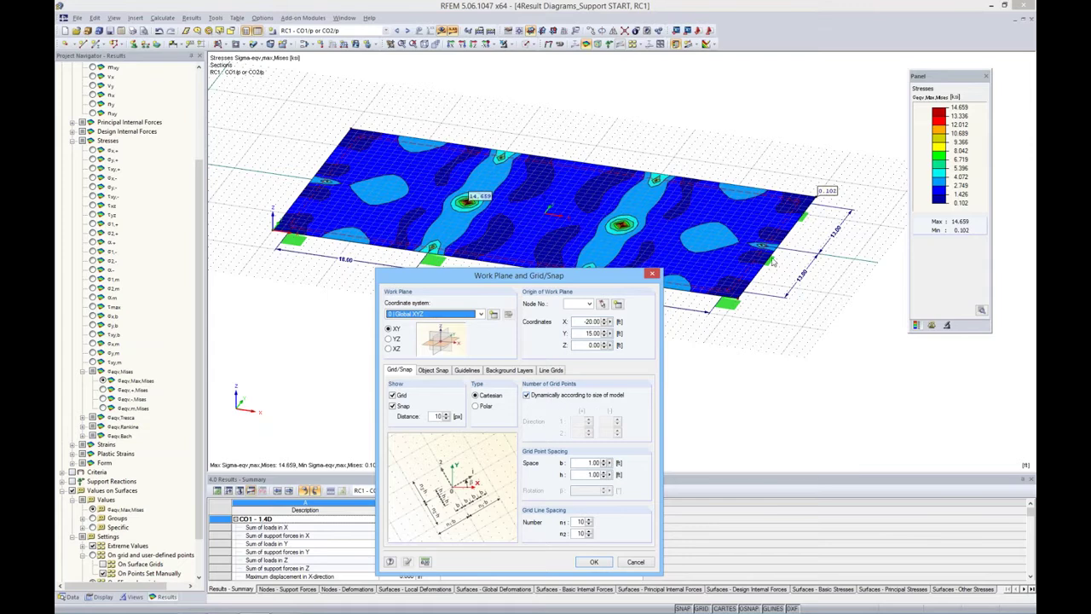
pyautogui.click(595, 562)
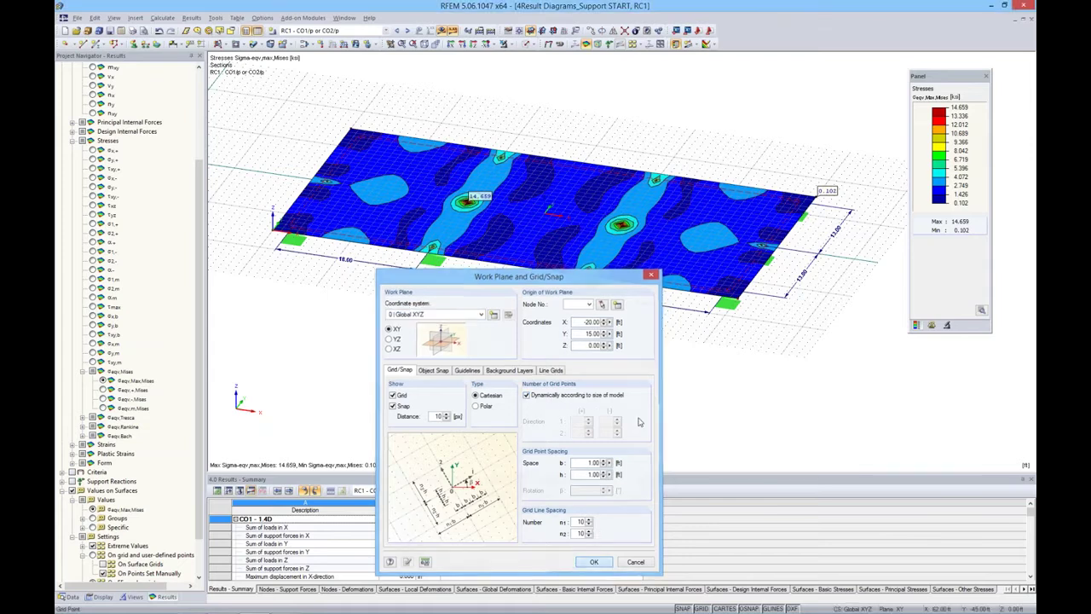
pyautogui.moveTo(578, 352); pyautogui.dragTo(594, 392, button='middle')
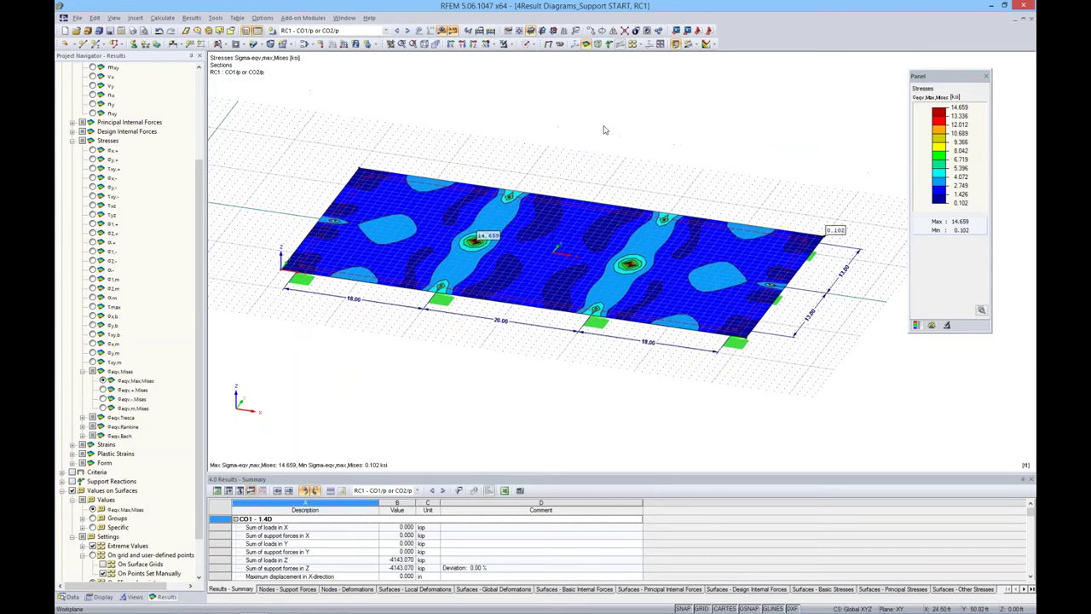
# - Cut a result section lengthwise through the slab's middle row of supports, from (-5, 15, 0) to (68, 15, 0) ft
pyautogui.click(689, 44)
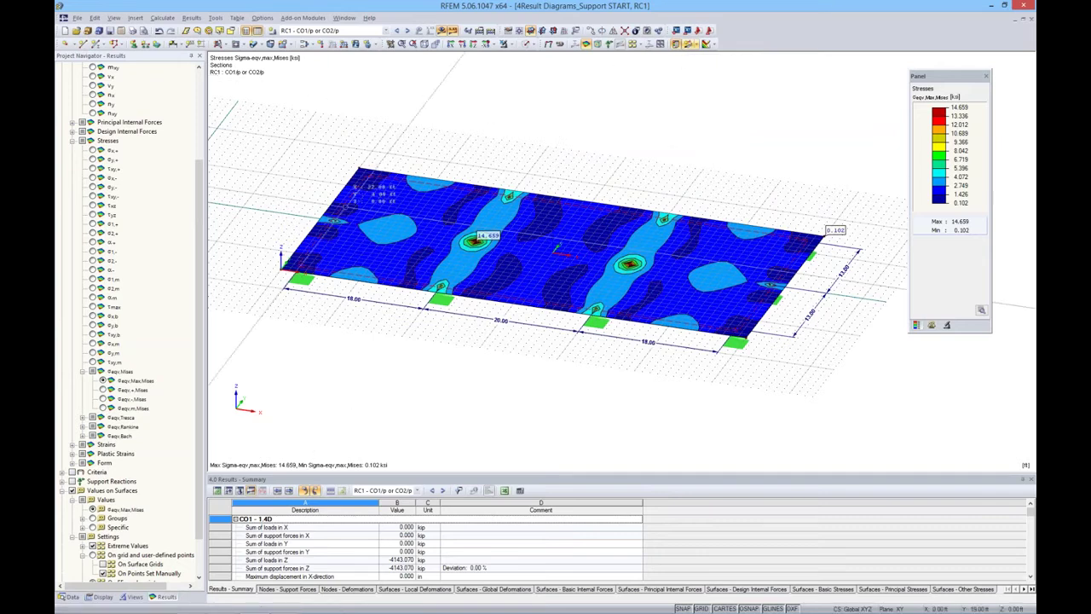
pyautogui.click(284, 214)
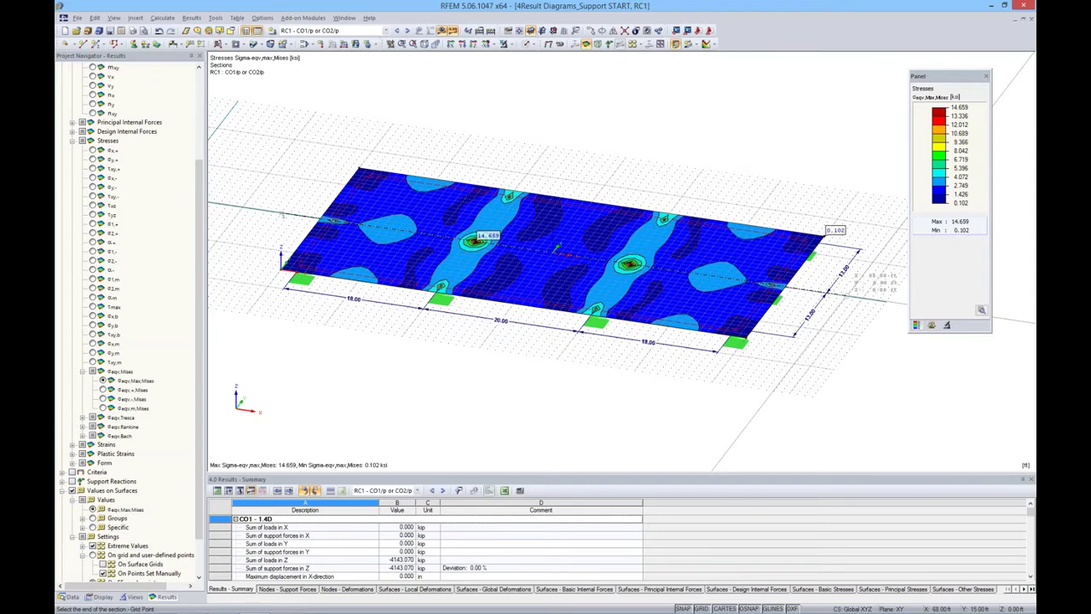
pyautogui.click(556, 247)
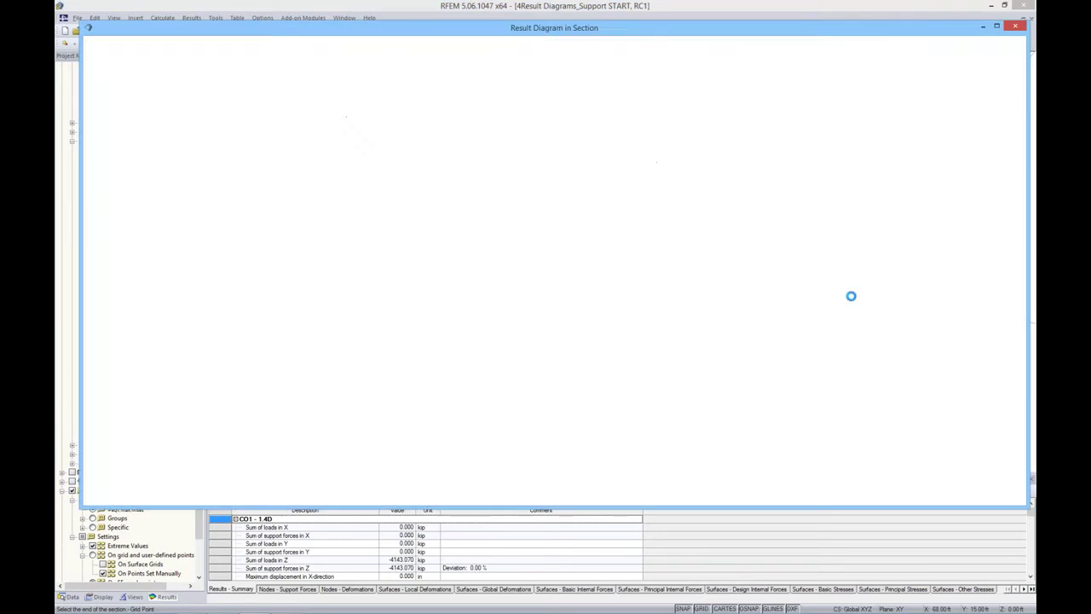
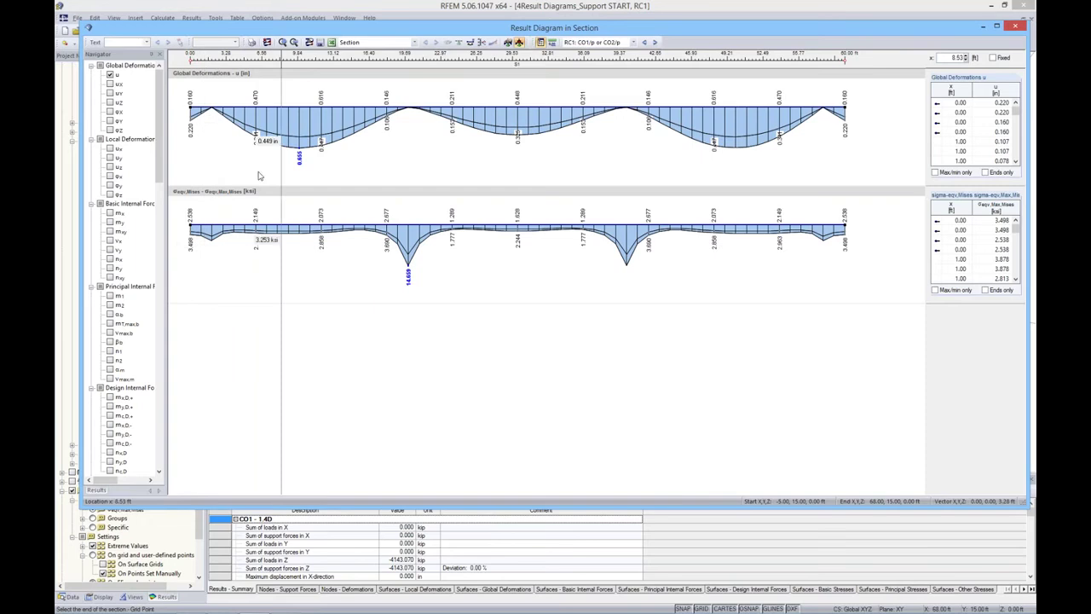
# - Add the m-y diagram to the section results and compare the diagrams for CO1, RC1 and RF-CONCRETE Surfaces, ending on RC1
pyautogui.click(110, 222)
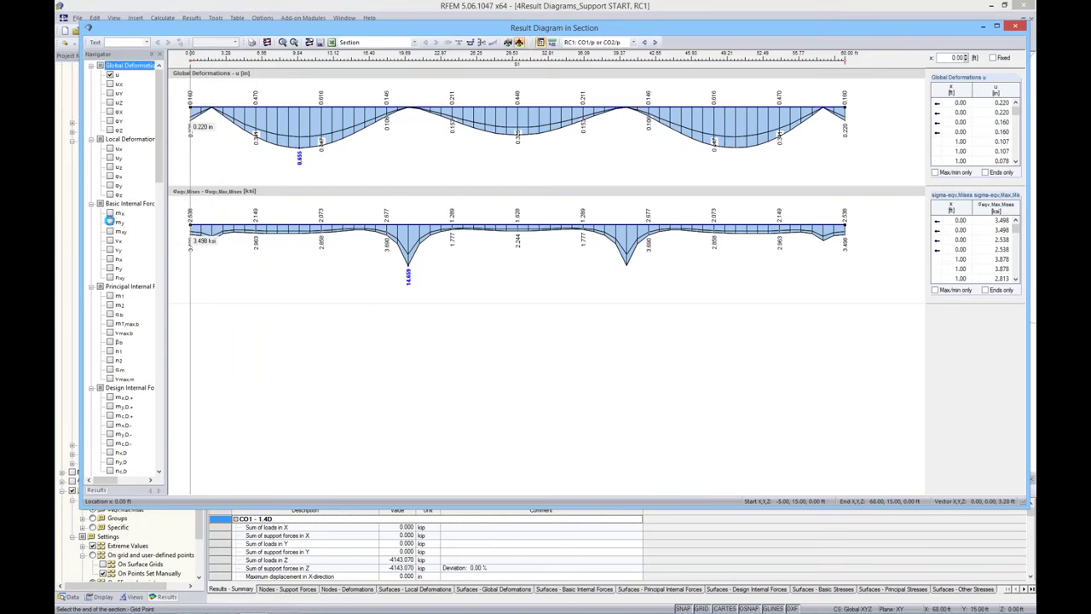
pyautogui.click(110, 222)
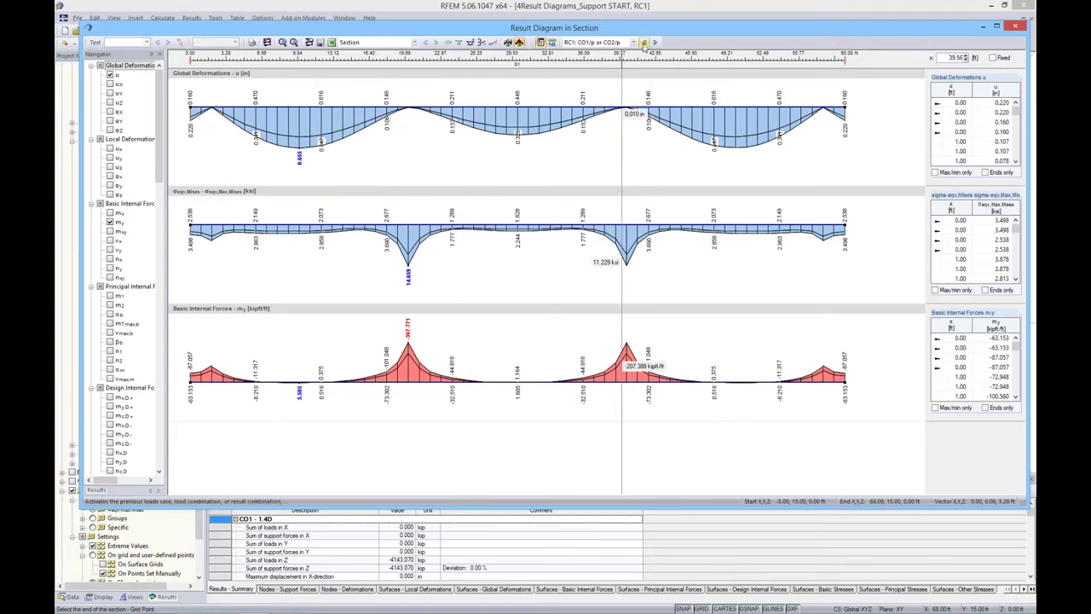
pyautogui.click(645, 42)
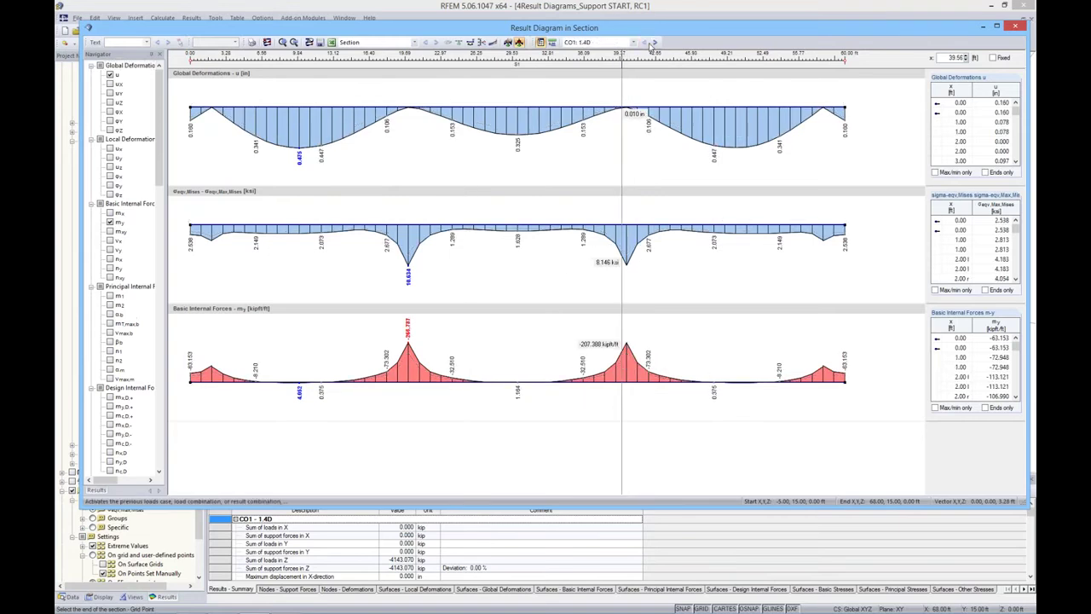
pyautogui.click(654, 42)
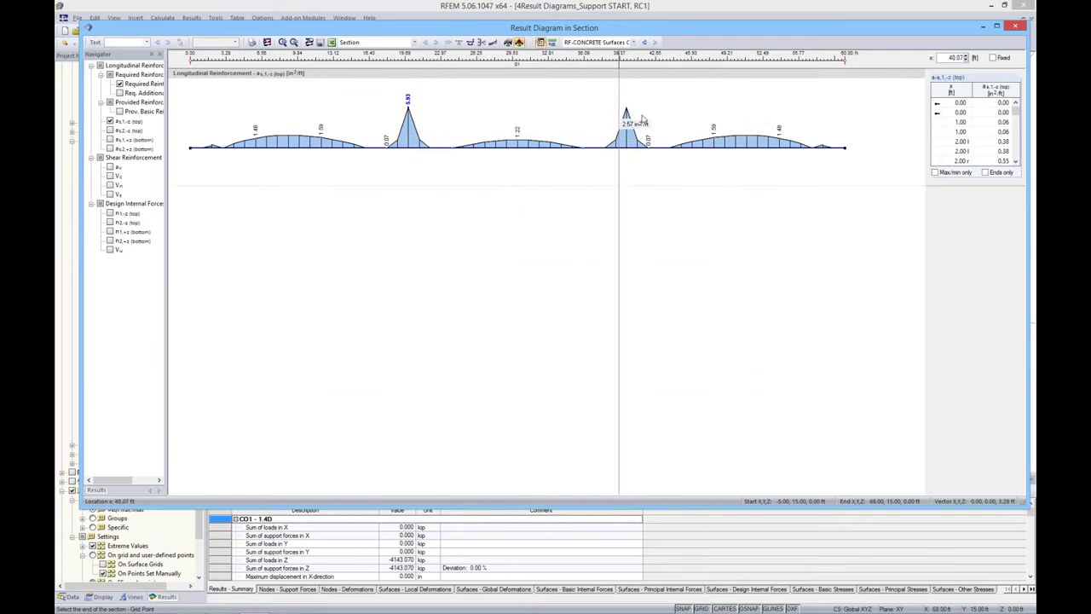
pyautogui.click(644, 44)
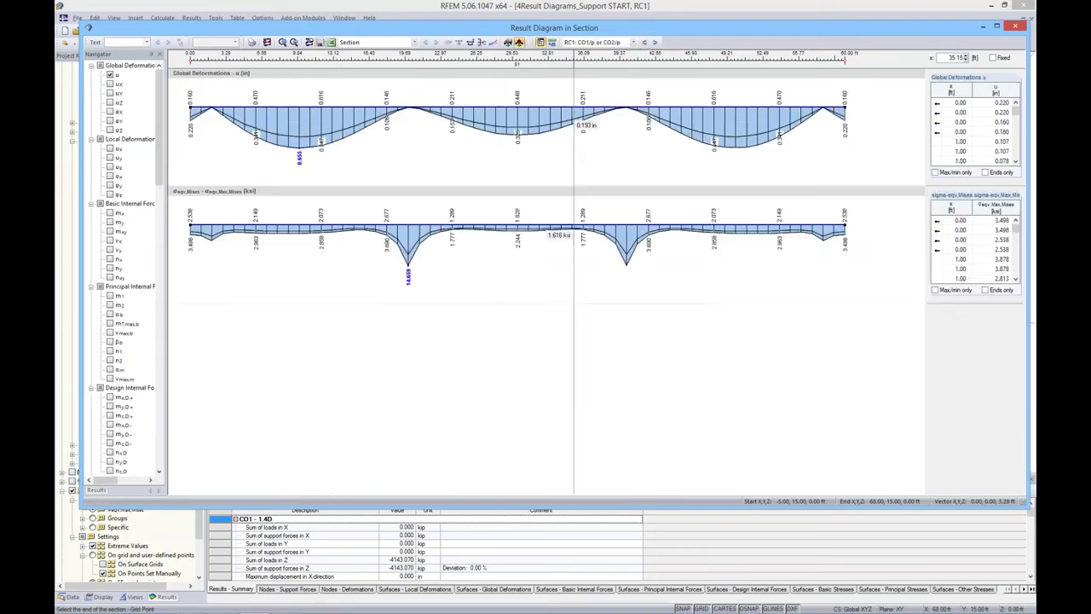
# - Save the section under the name Mid Section and close its result diagram
pyautogui.click(320, 42)
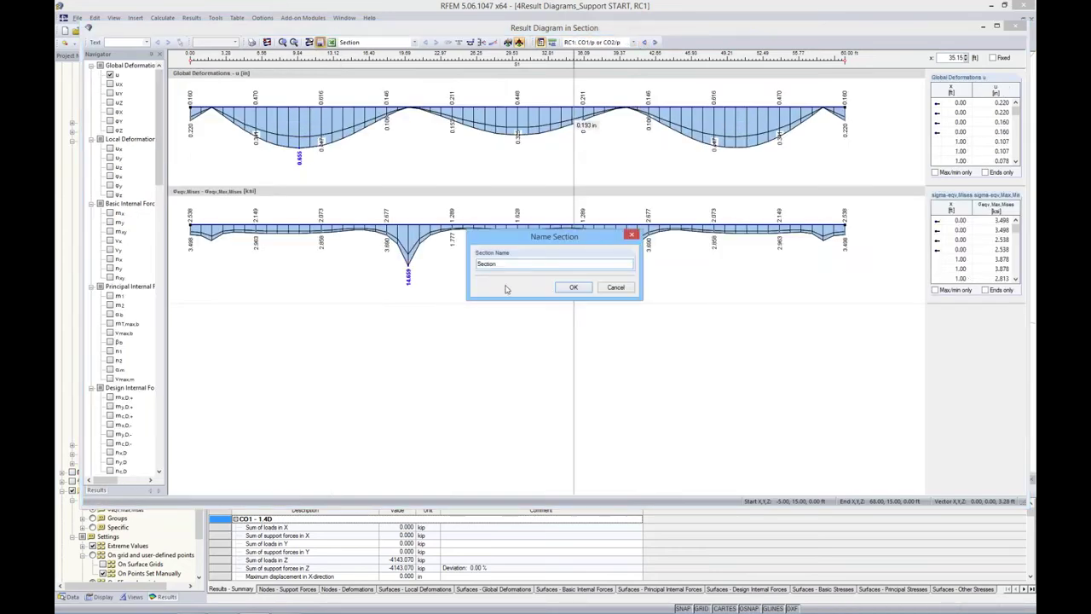
pyautogui.write('Mid')
pyautogui.press('Return')
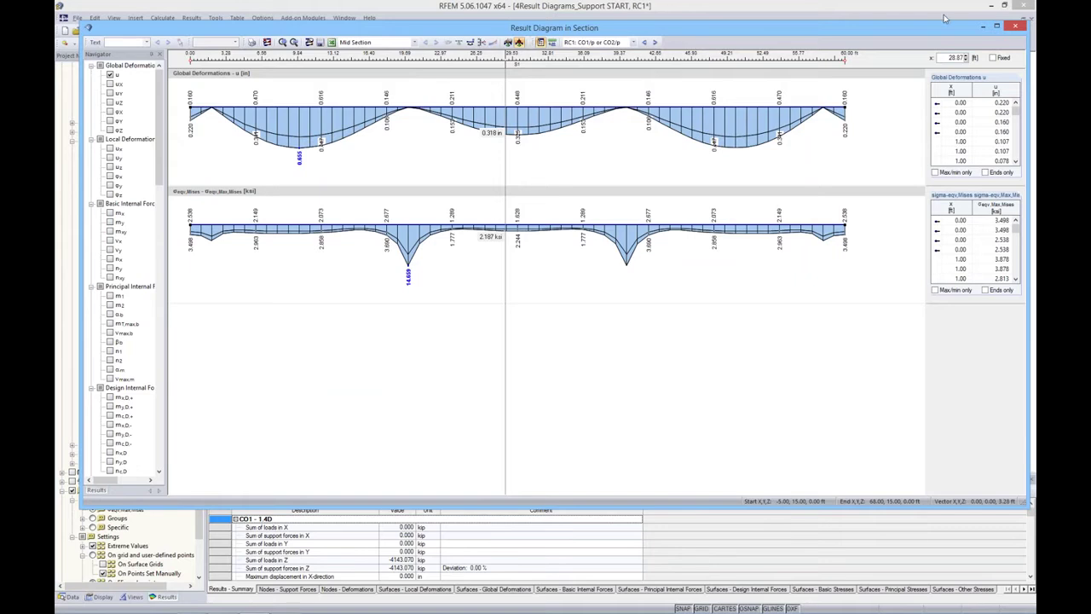
pyautogui.click(1015, 26)
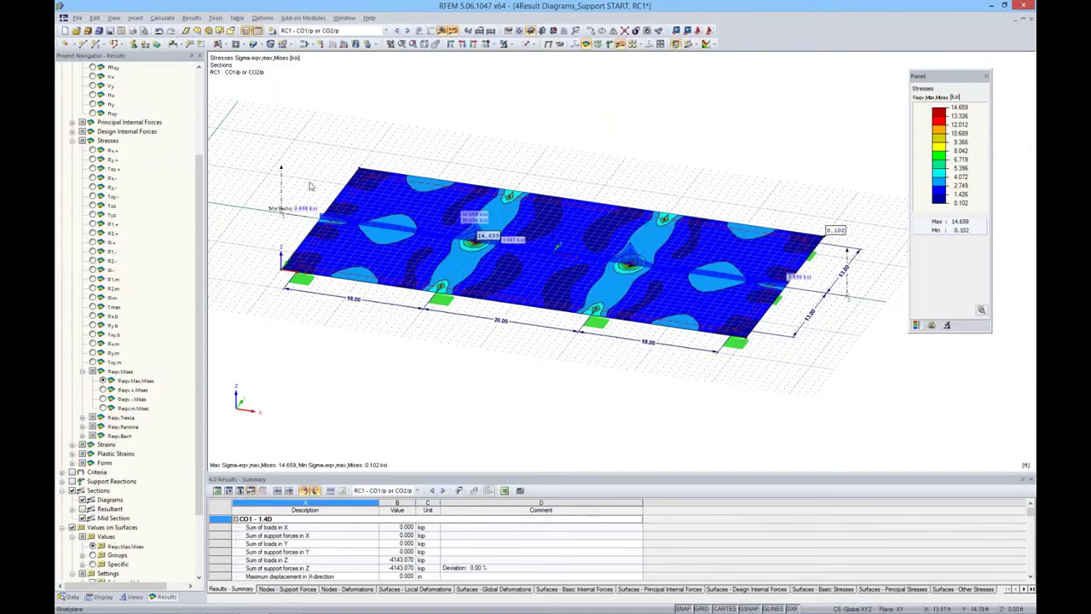
# - Turn off the surface isobands and show the Mid Section stress diagram for CO2 - 1.2D + 1.6L with the loads hidden
pyautogui.click(707, 44)
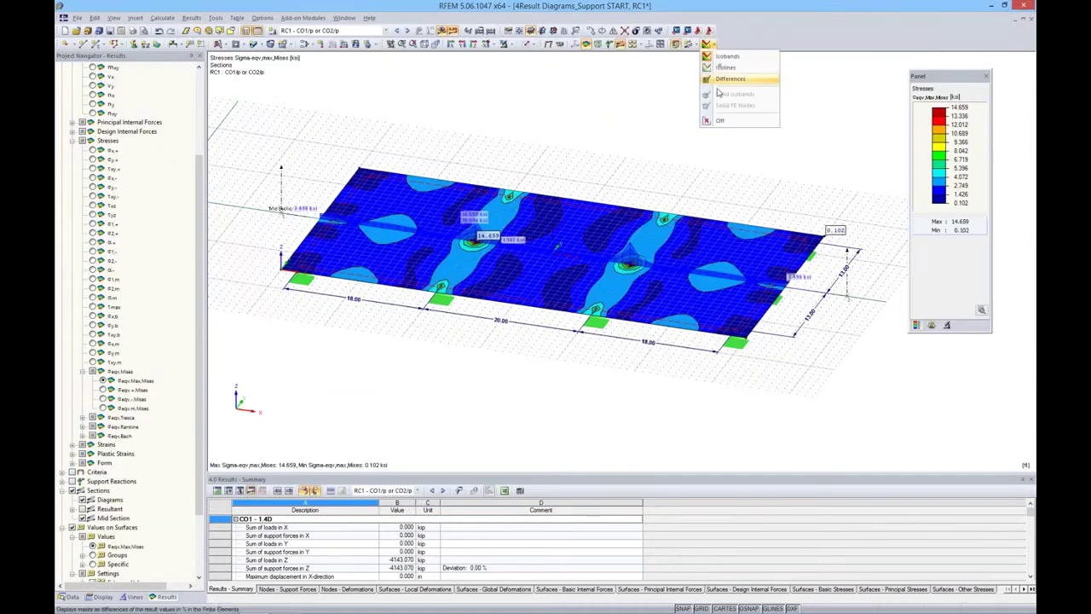
pyautogui.click(720, 120)
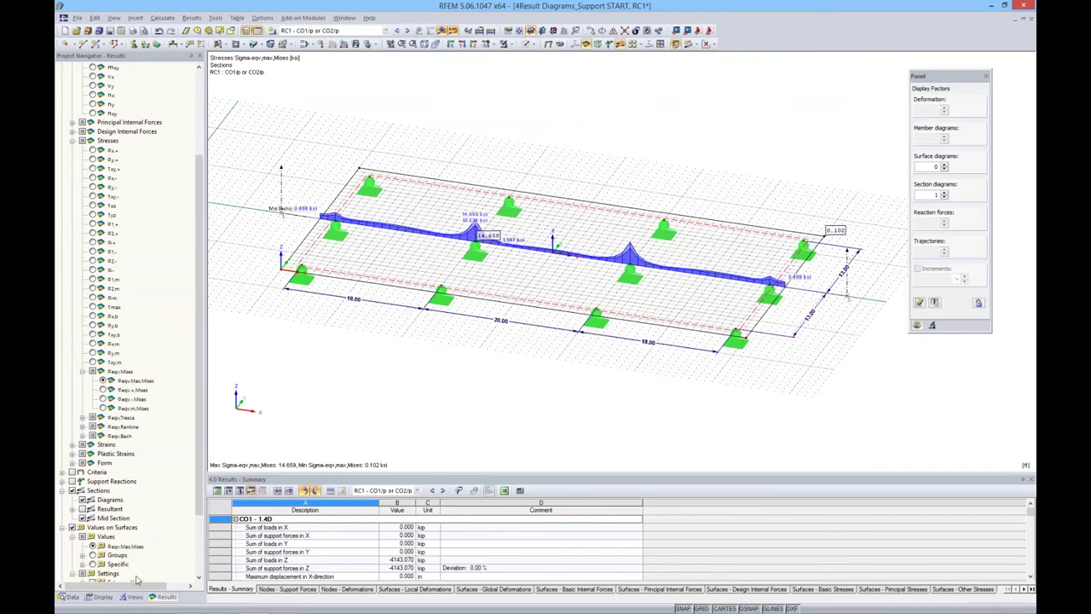
pyautogui.click(396, 30)
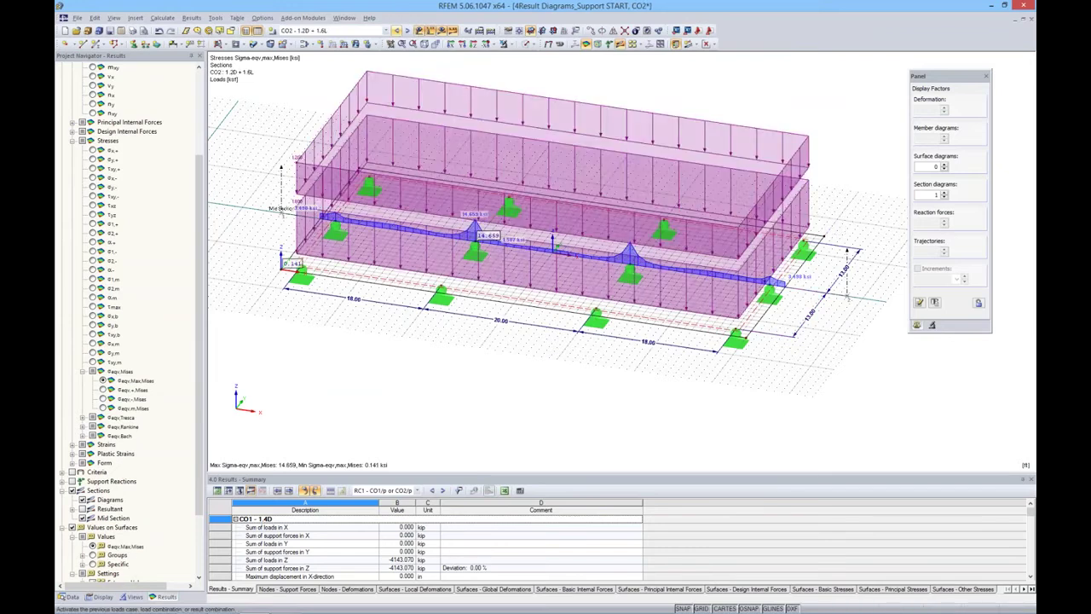
pyautogui.click(420, 31)
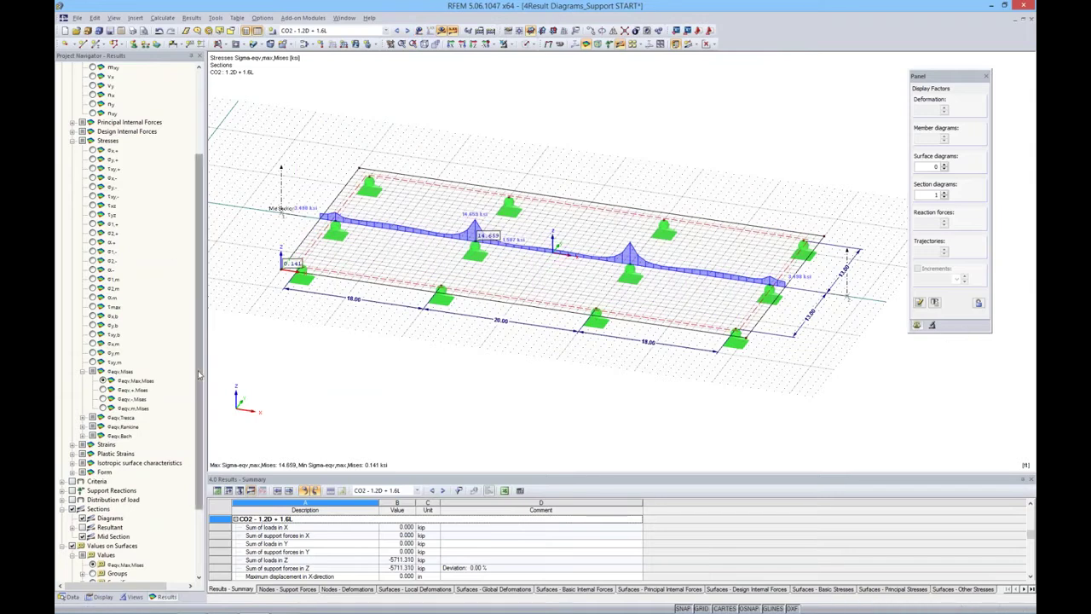
pyautogui.scroll(-3, 199, 375)
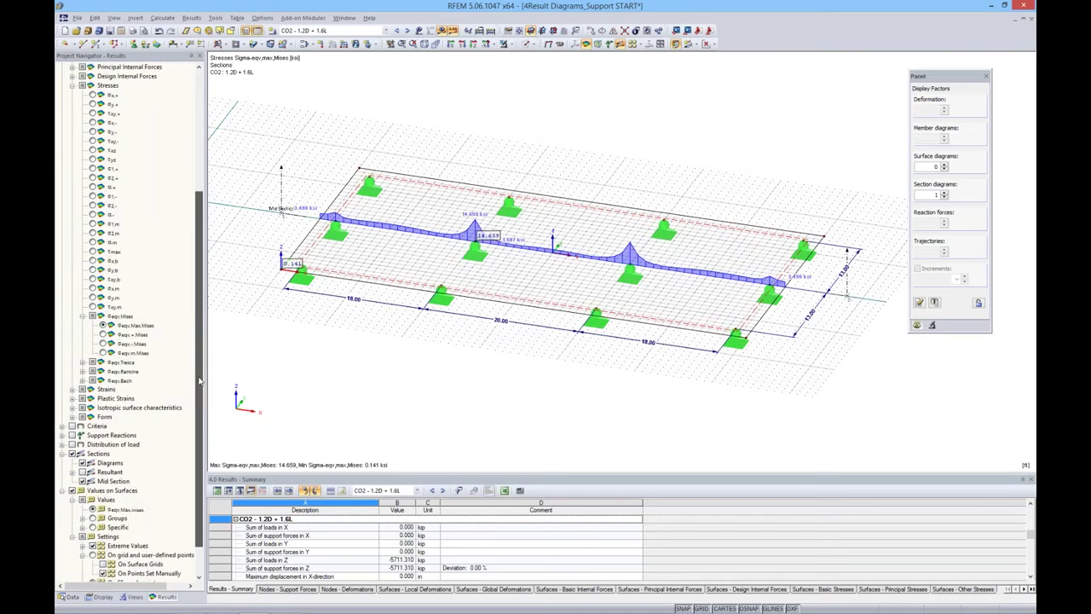
pyautogui.scroll(-1, 198, 380)
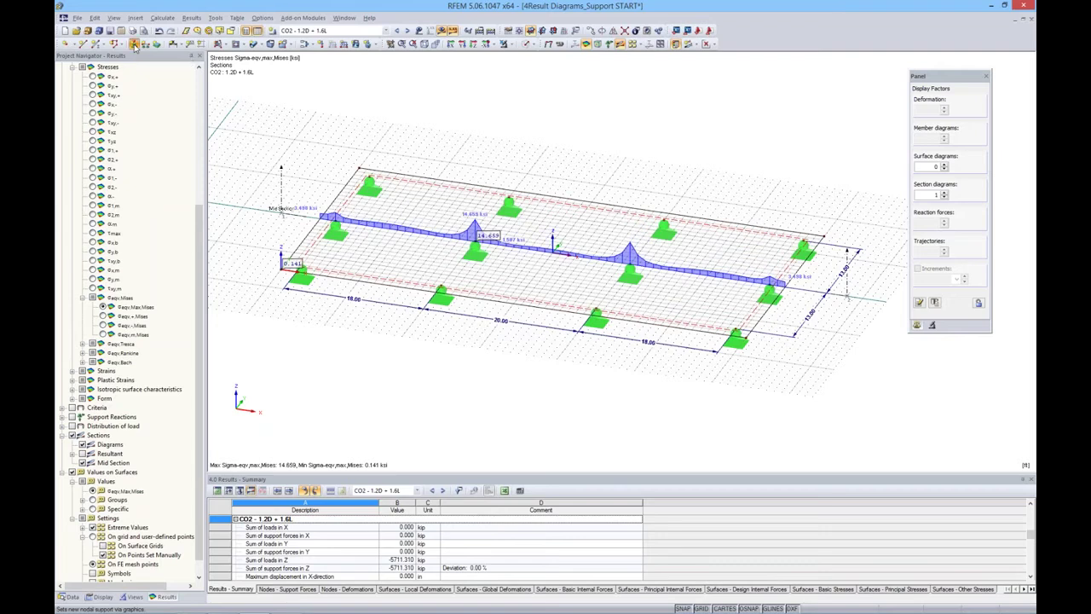
# - Start defining a new nodal support type with elastic support via a column in Z
pyautogui.click(134, 44)
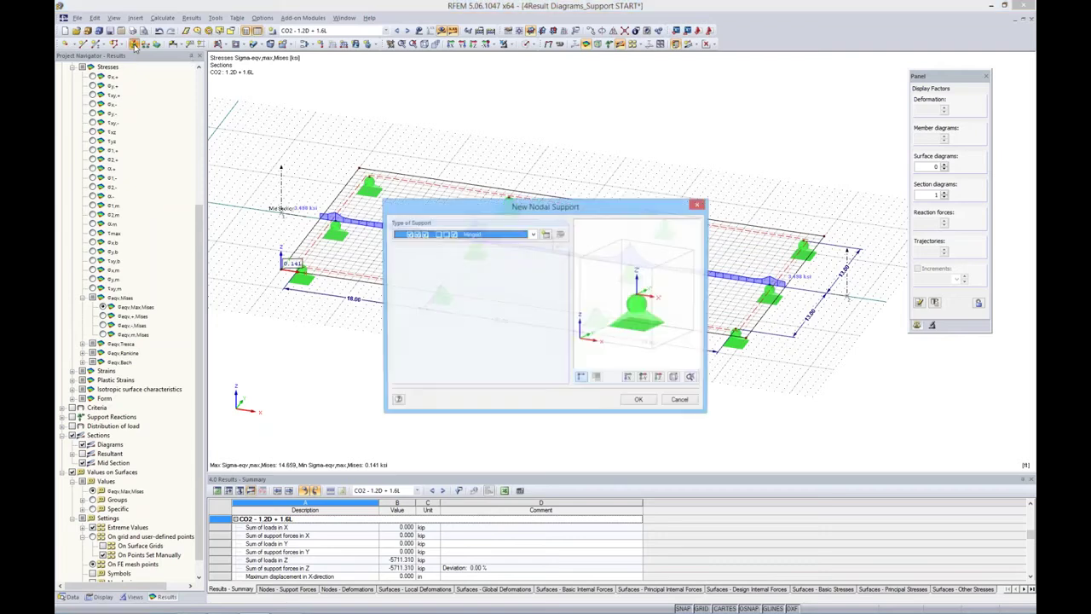
pyautogui.click(544, 235)
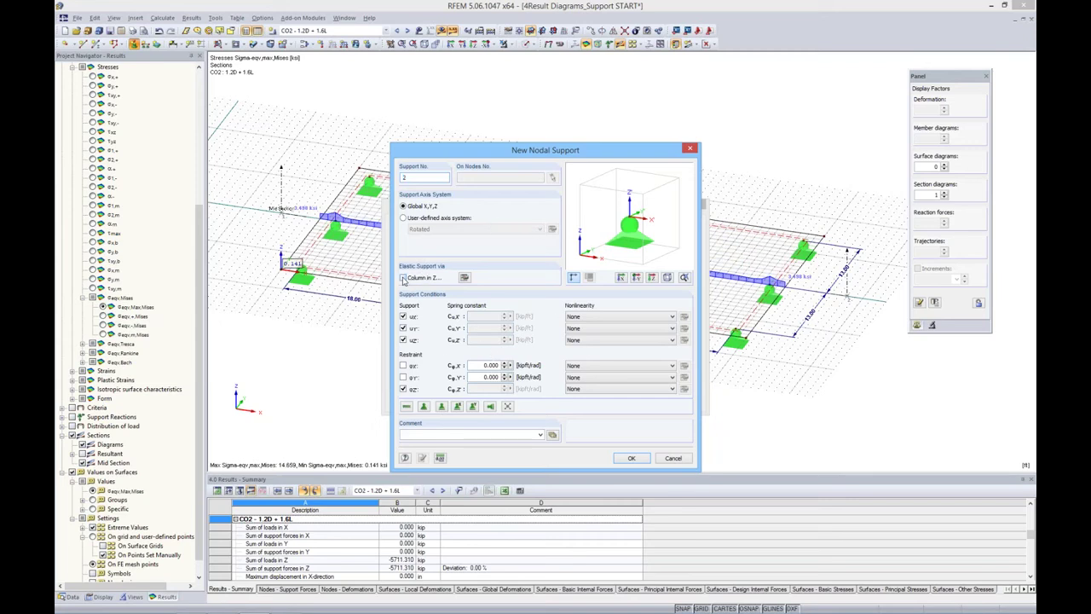
pyautogui.click(403, 278)
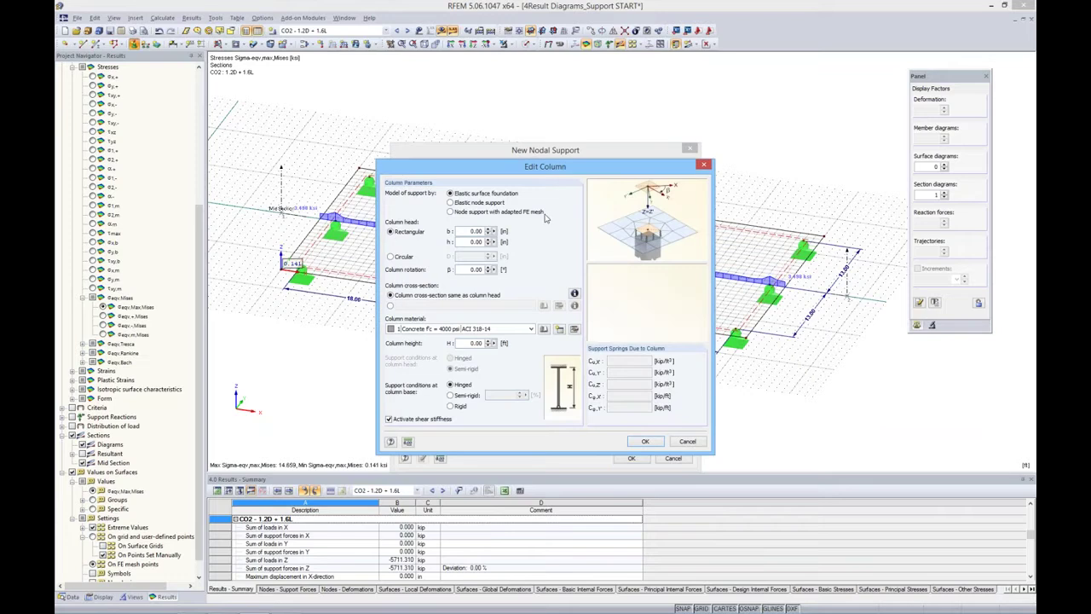
pyautogui.moveTo(554, 173); pyautogui.dragTo(550, 144)
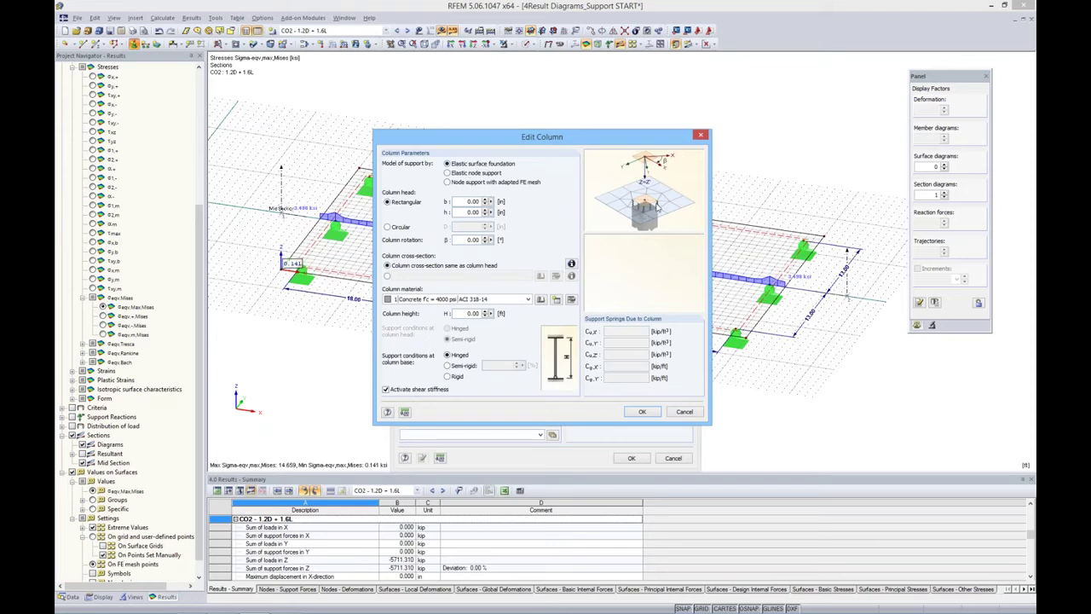
# - Compare the three column support models, keep the elastic surface foundation, and define a circular column head 24 in in diameter
pyautogui.click(447, 173)
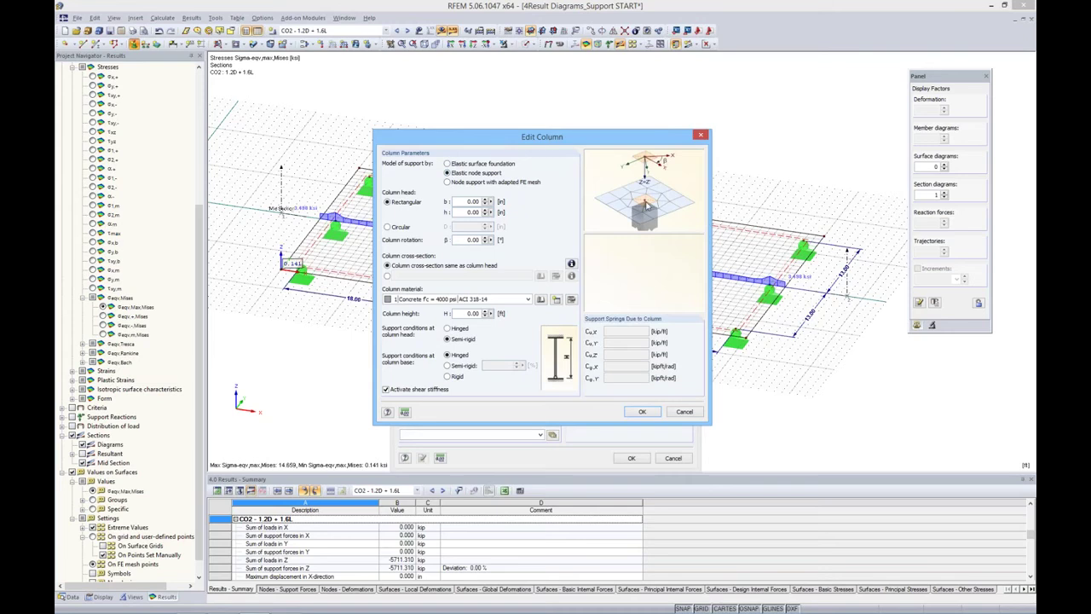
pyautogui.click(457, 182)
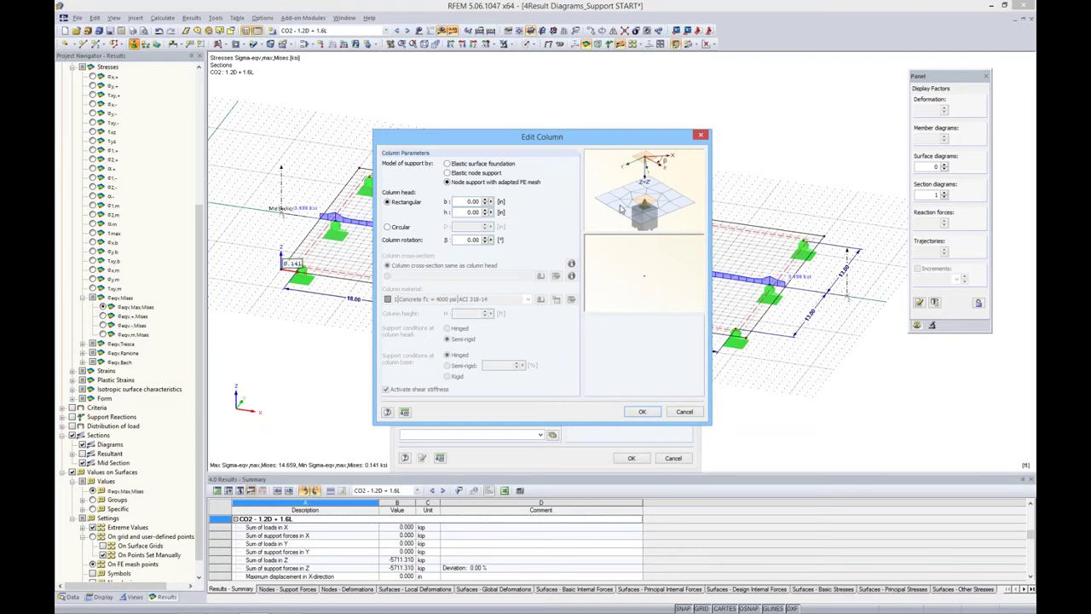
pyautogui.click(447, 163)
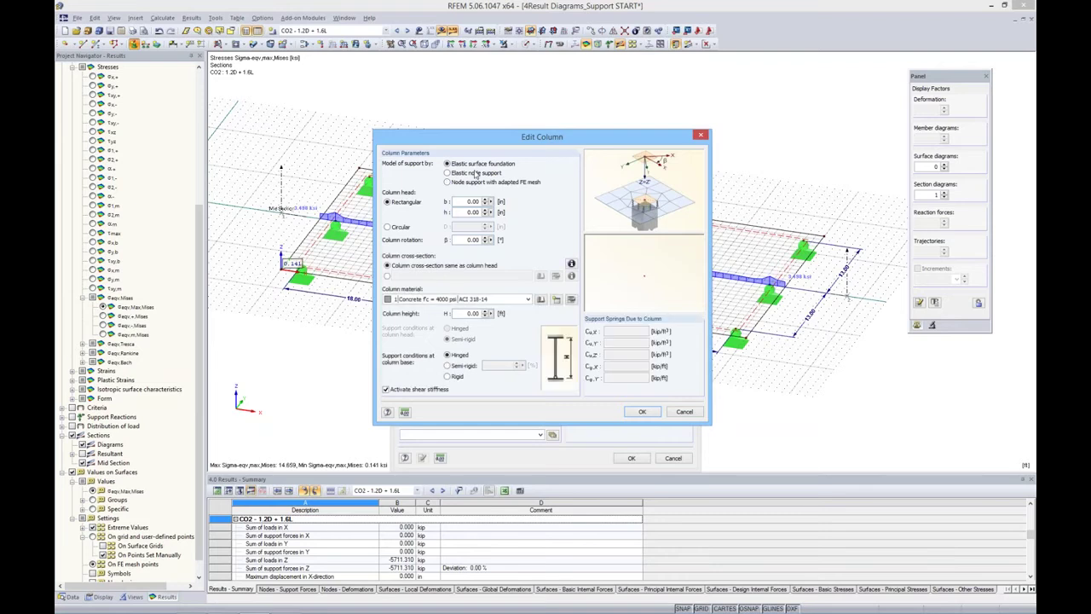
pyautogui.click(388, 227)
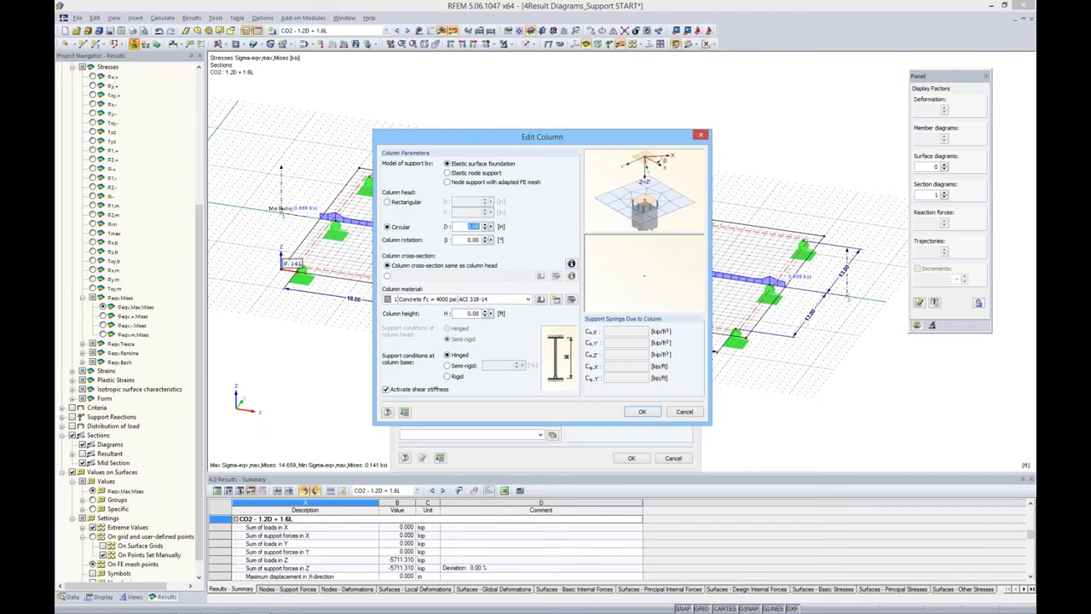
pyautogui.write('24')
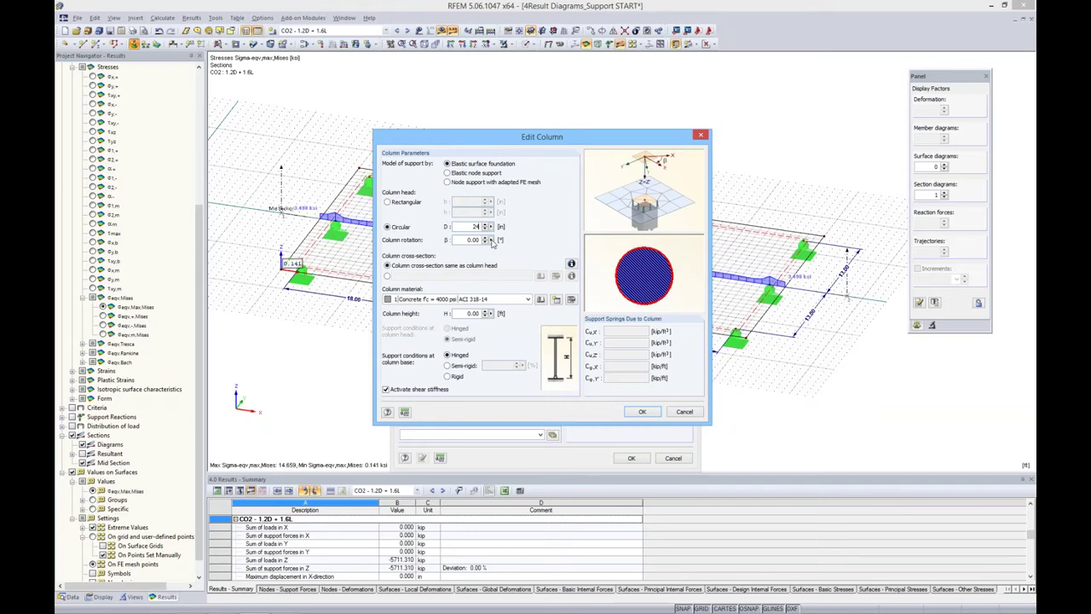
# - Set the column height to 7 ft with rigid support conditions at the base and accept the column parameters
pyautogui.click(465, 313)
pyautogui.doubleClick(466, 313)
pyautogui.write('7')
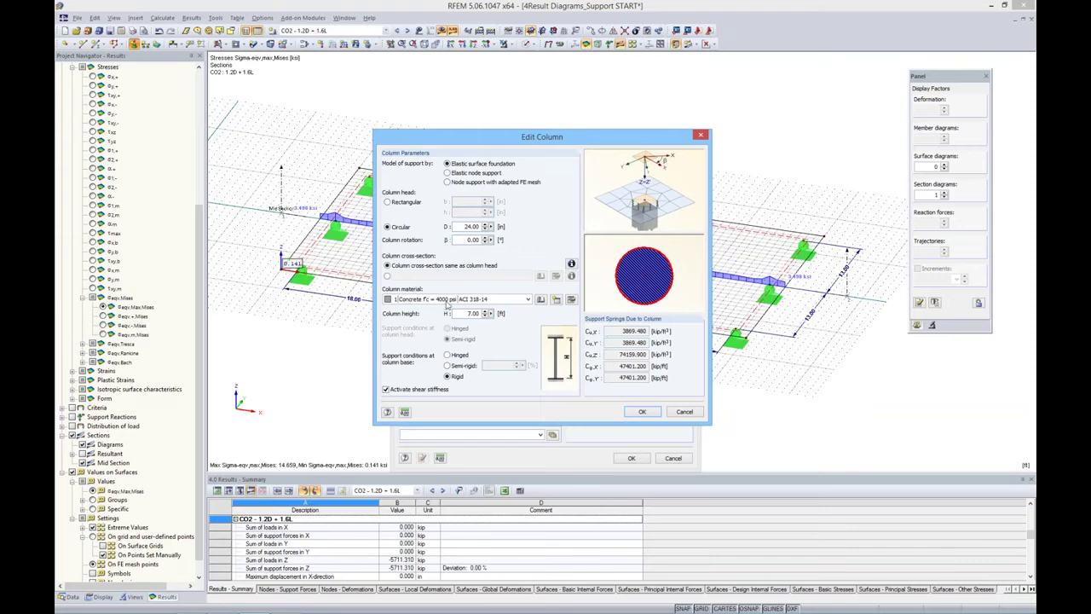
pyautogui.doubleClick(473, 313)
pyautogui.write('9')
pyautogui.press('BackSpace')
pyautogui.write('7')
pyautogui.click(643, 412)
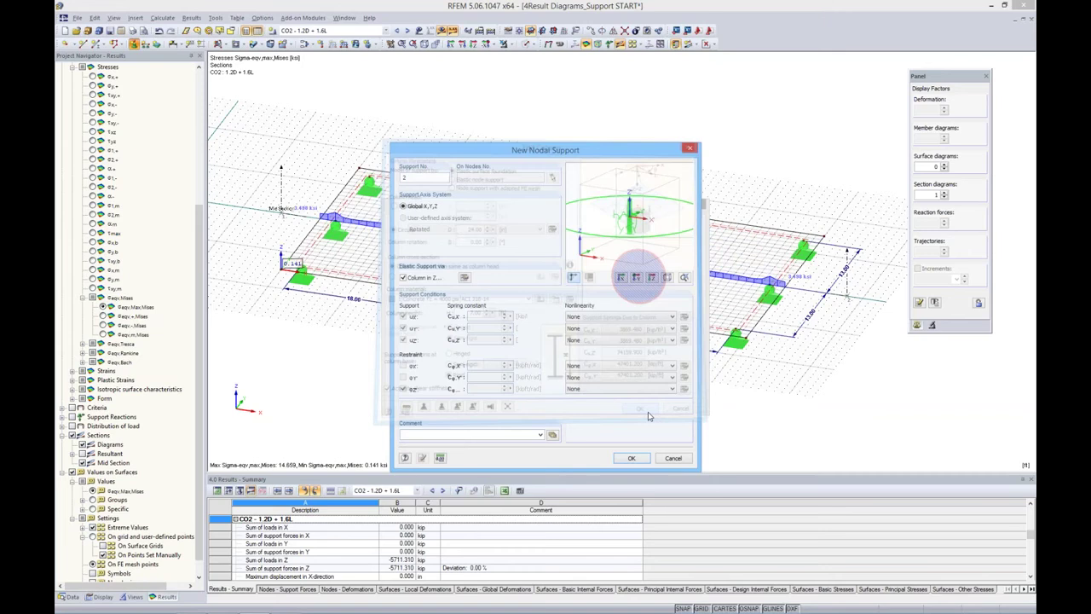
# - Accept the new nodal support with deletion of the existing results, and place it on the interior mid-section node nearer the origin
pyautogui.click(631, 457)
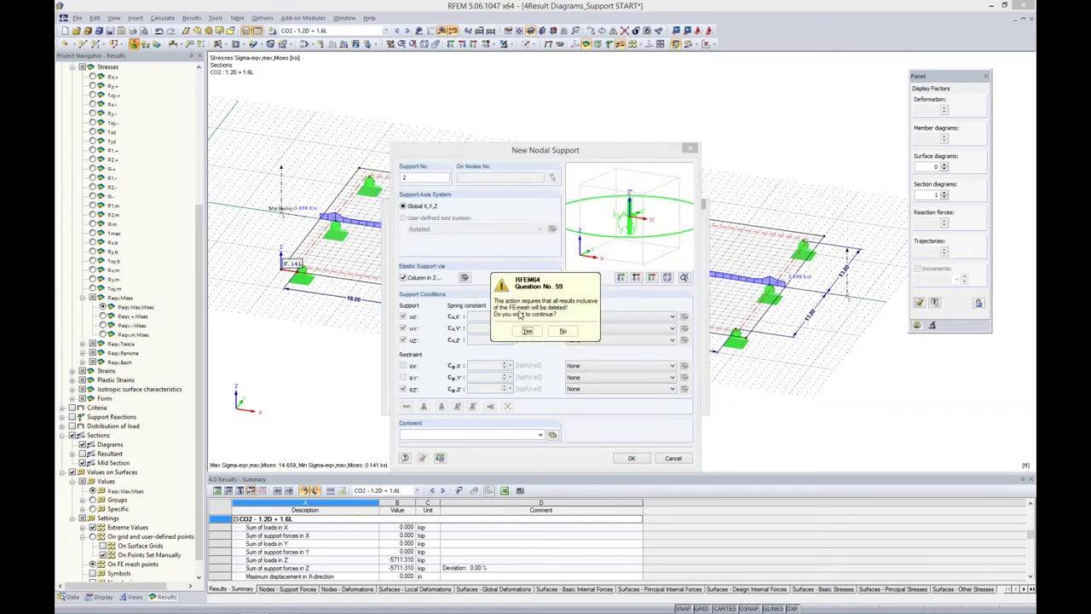
pyautogui.click(528, 331)
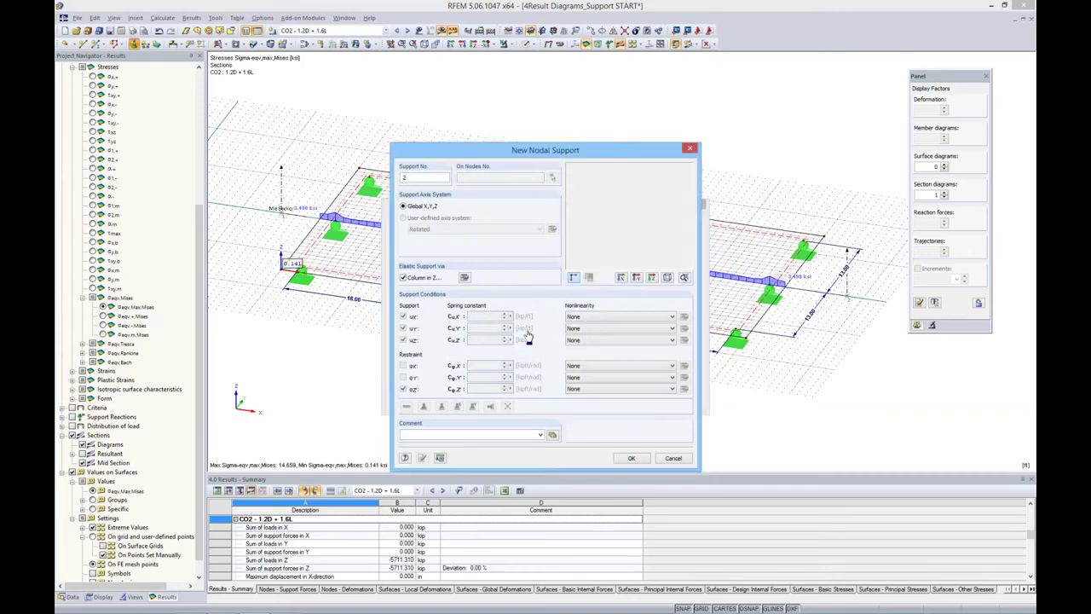
pyautogui.click(640, 402)
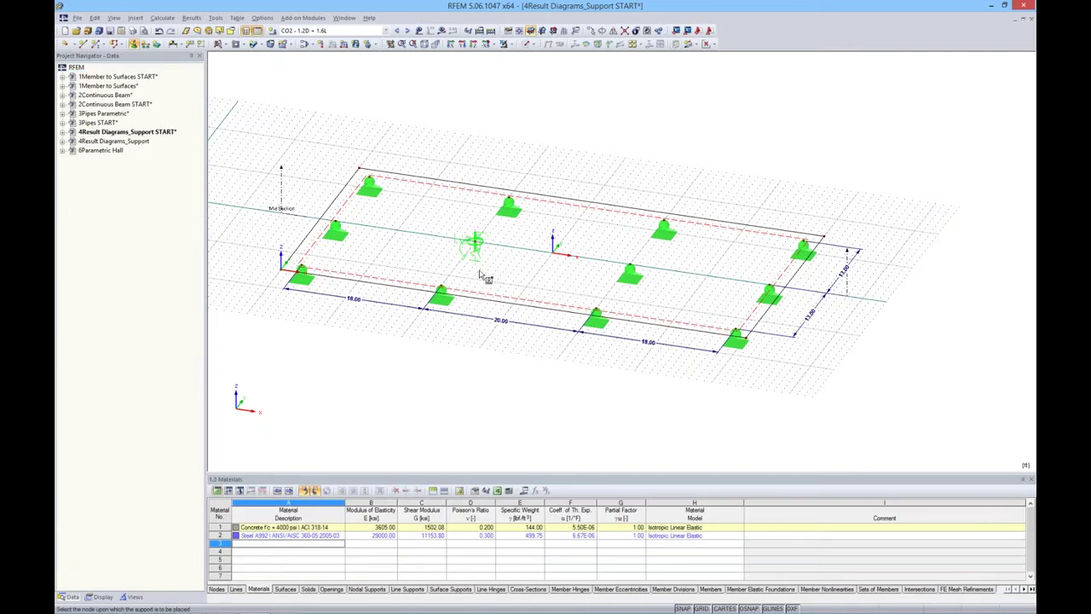
pyautogui.scroll(2, 489, 245)
pyautogui.scroll(1, 489, 247)
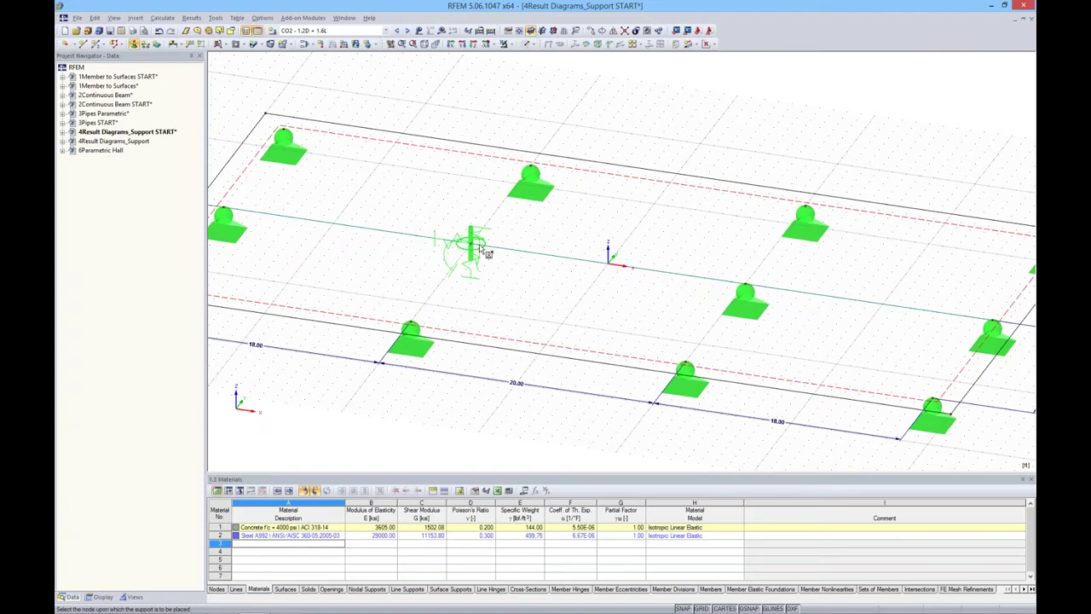
pyautogui.scroll(-3, 477, 245)
# - Calculate and show the RF-CONCRETE Surfaces CA1 results, and turn off the work plane grid
pyautogui.click(385, 31)
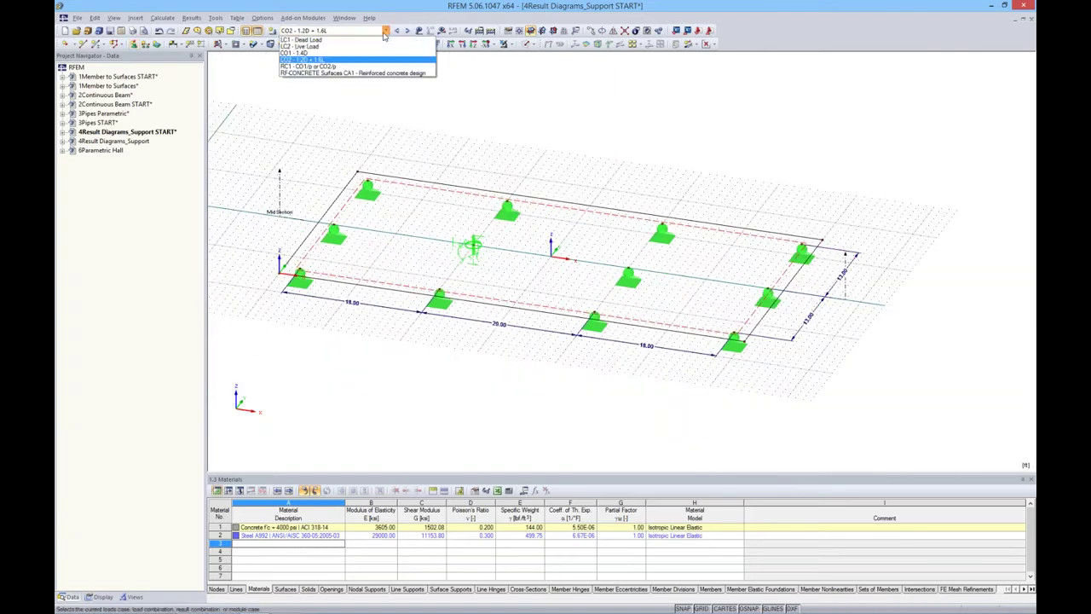
pyautogui.click(359, 74)
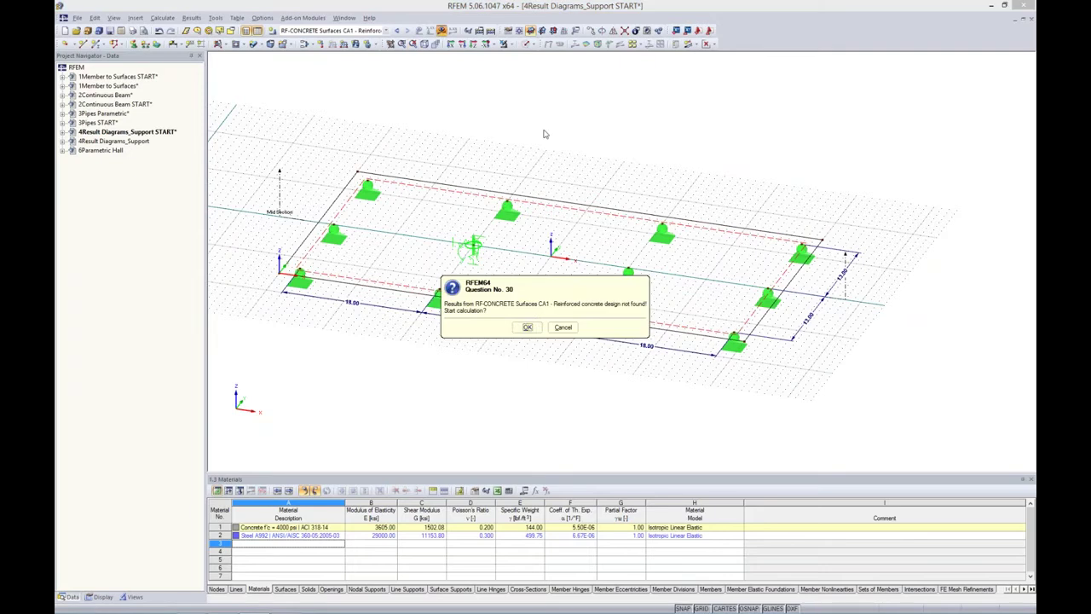
pyautogui.click(530, 329)
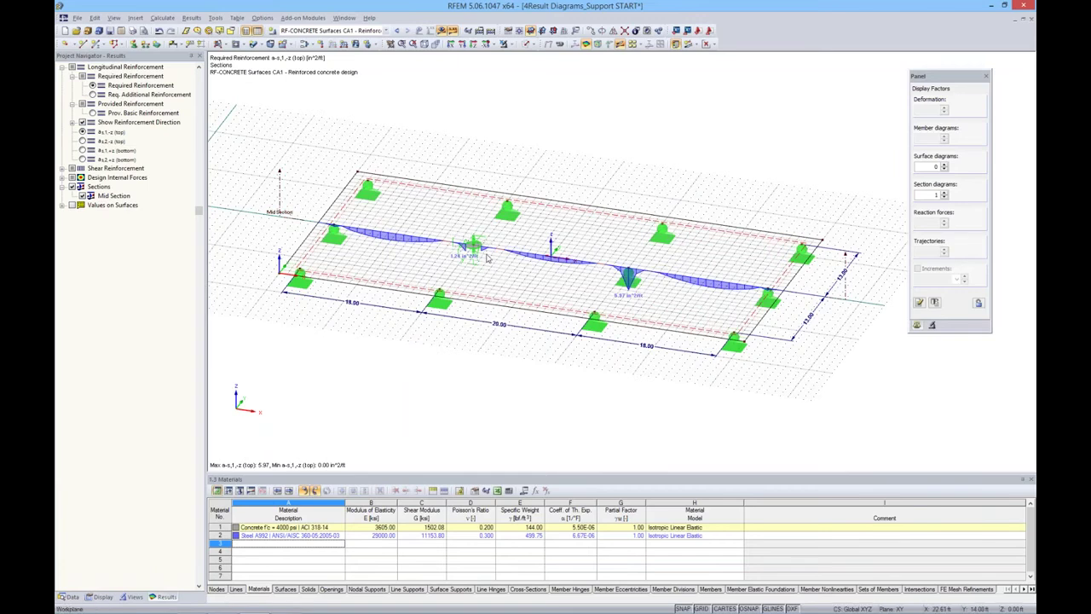
pyautogui.moveTo(712, 611)
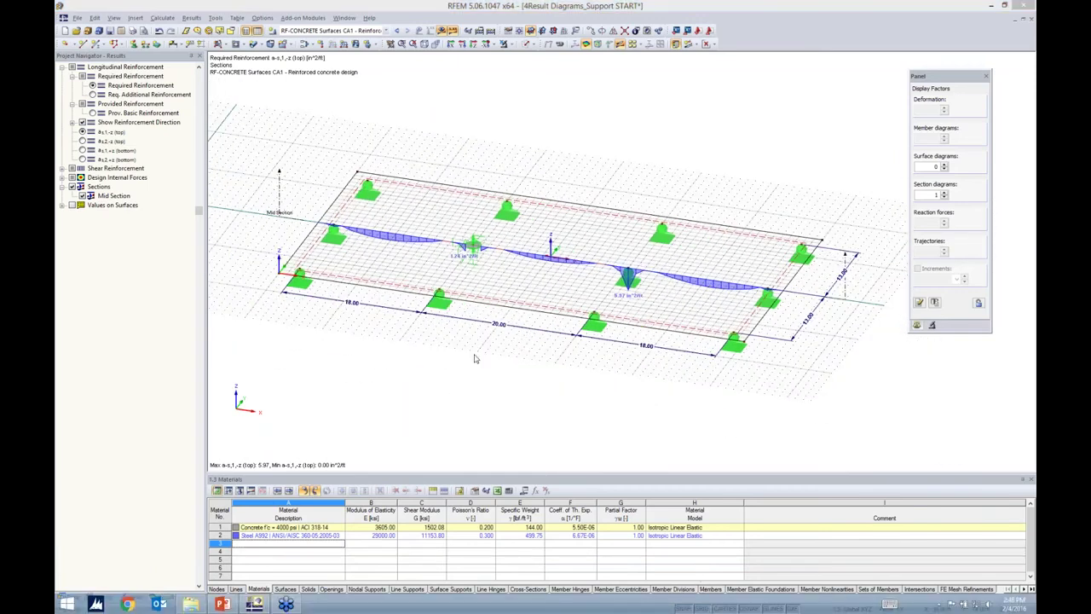
pyautogui.click(701, 608)
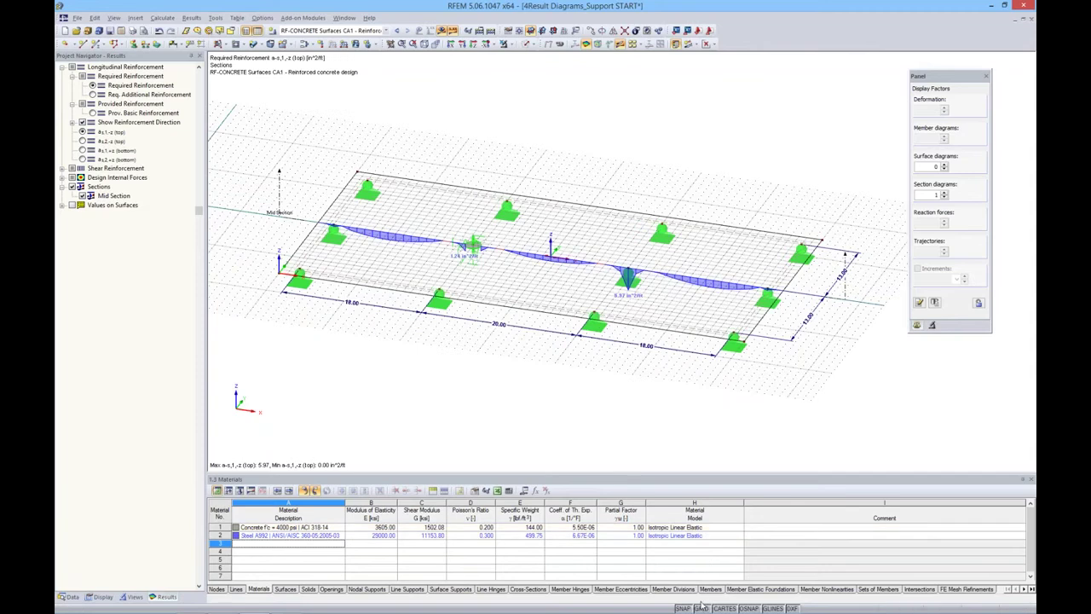
# - Compare the Mid Section result diagrams for RF-CONCRETE Surfaces and RC1, including m-y, at the two interior supports, and close them
pyautogui.rightClick(277, 198)
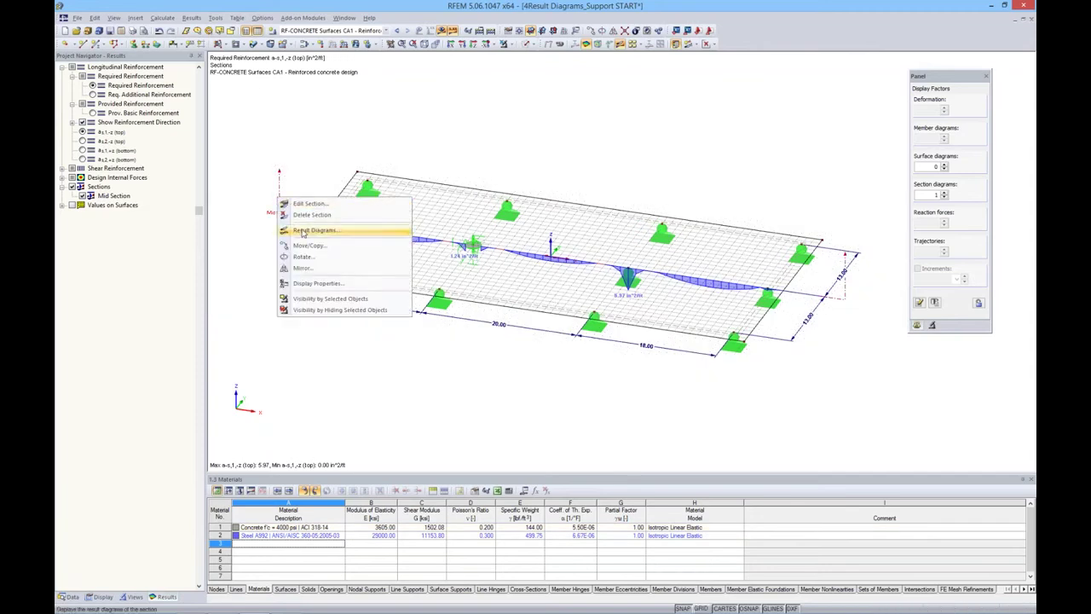
pyautogui.click(304, 231)
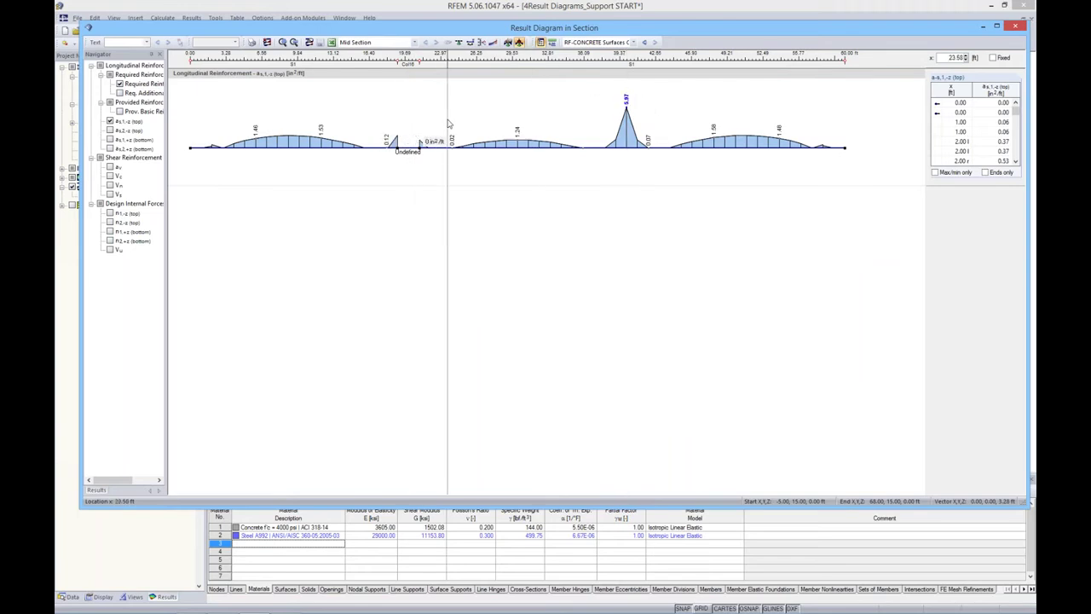
pyautogui.click(644, 42)
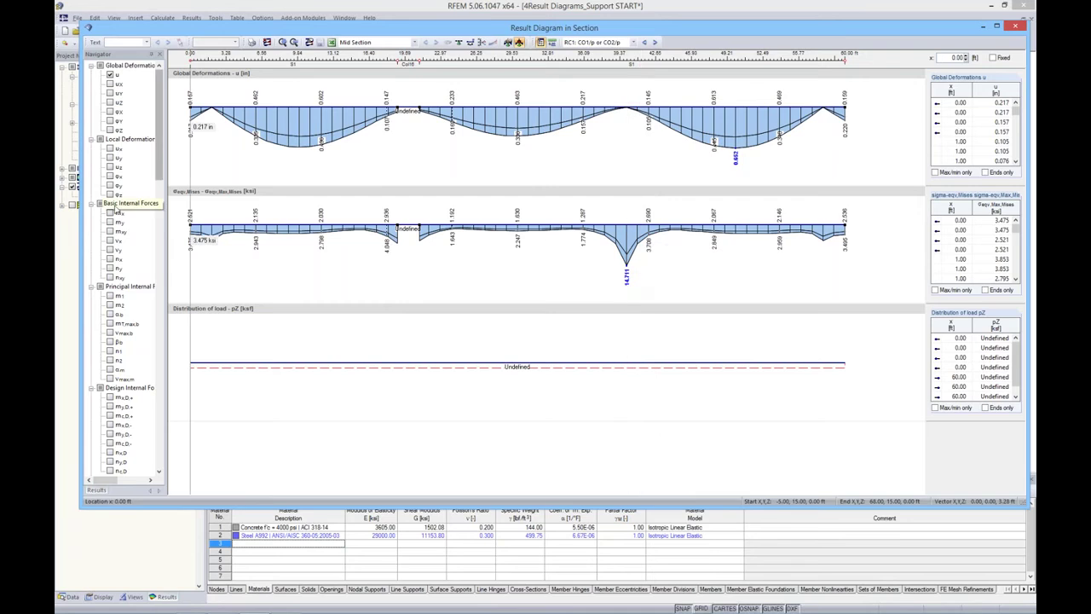
pyautogui.click(110, 223)
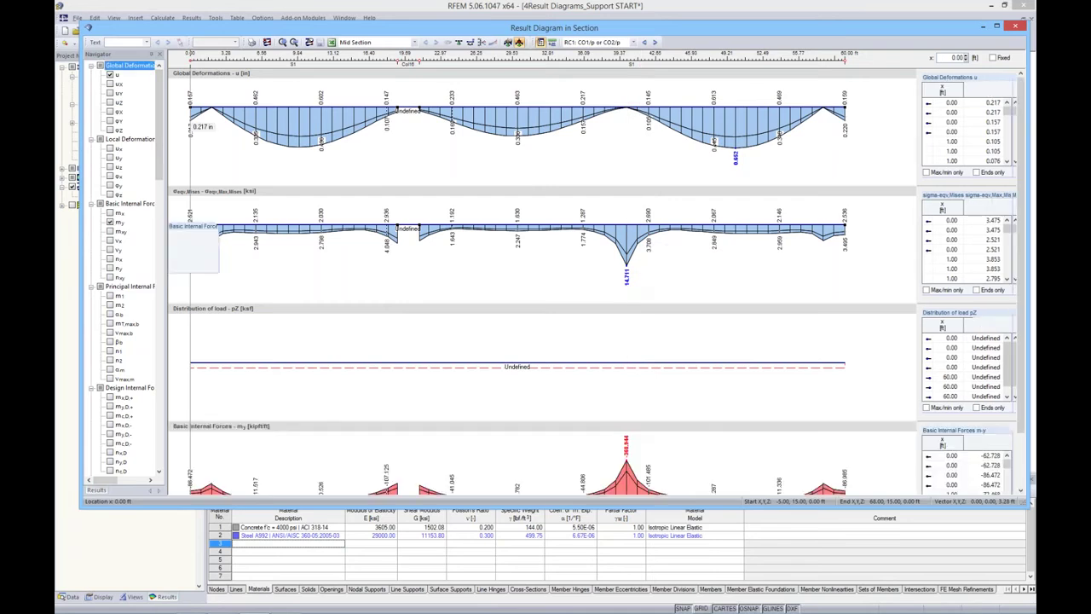
pyautogui.scroll(-2, 333, 319)
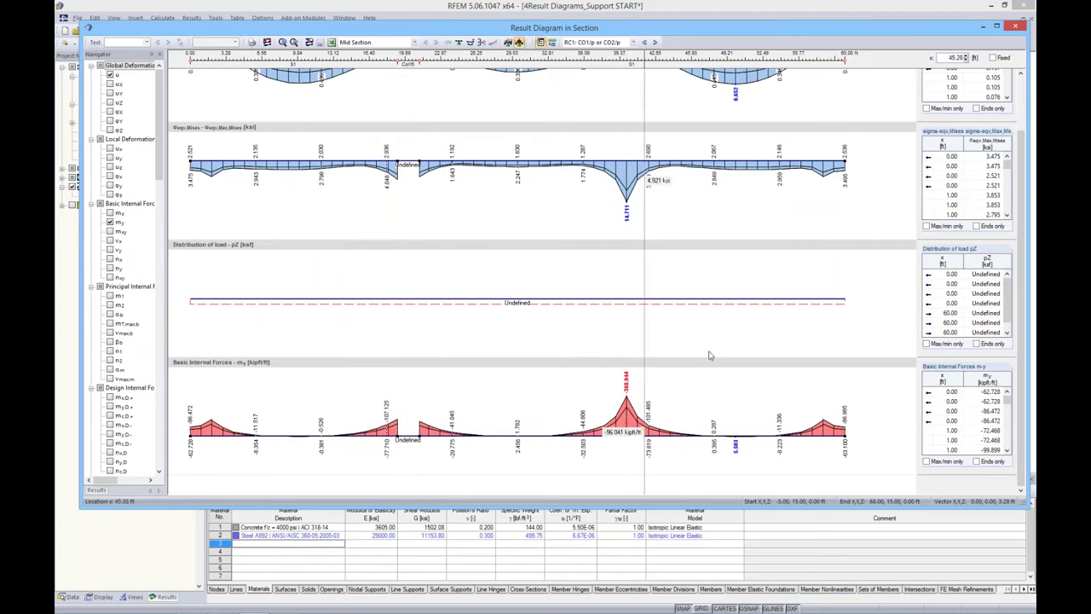
pyautogui.scroll(2, 712, 352)
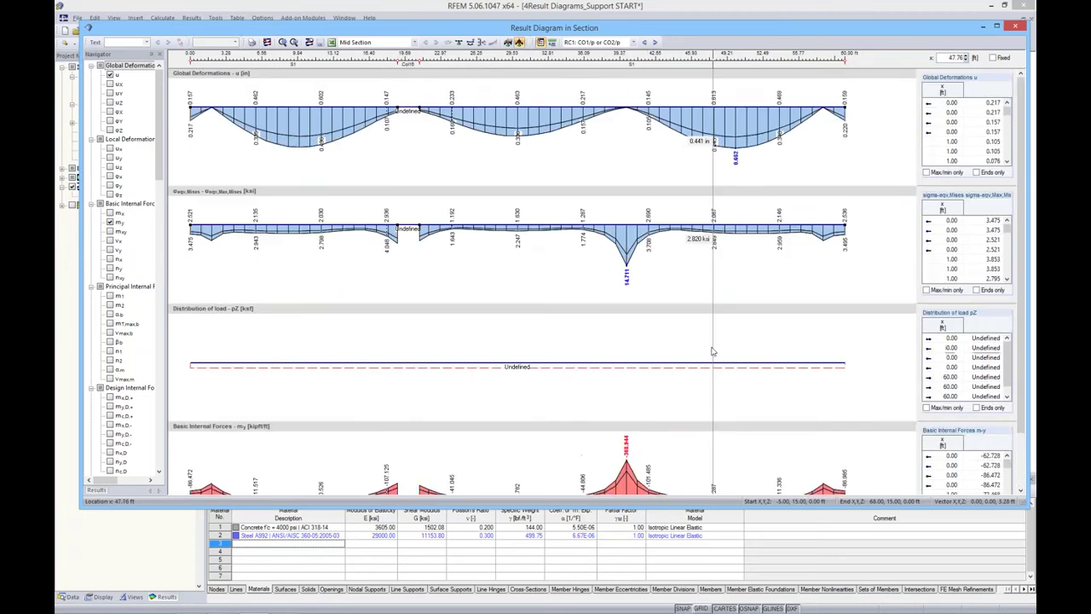
pyautogui.click(1016, 28)
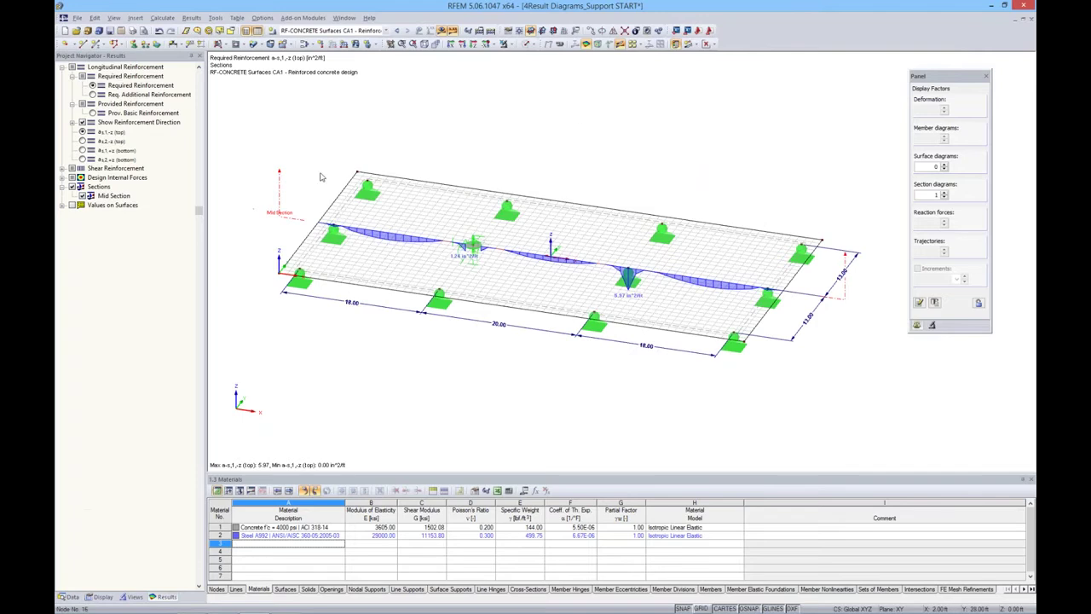
# - Start defining a new average region in the 4Result Diagrams_Support START model
pyautogui.click(71, 596)
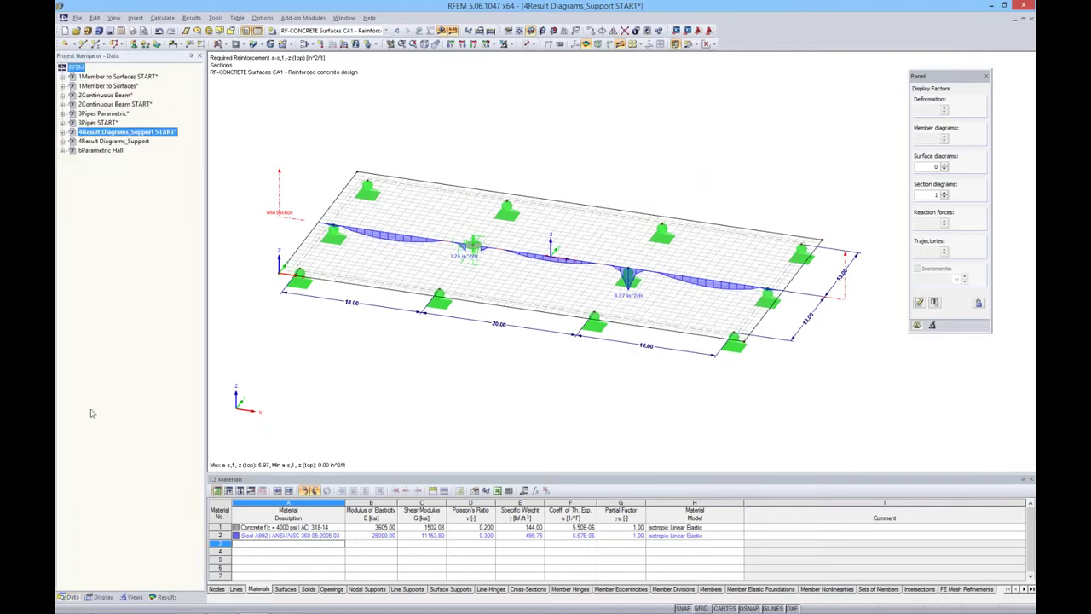
pyautogui.click(62, 133)
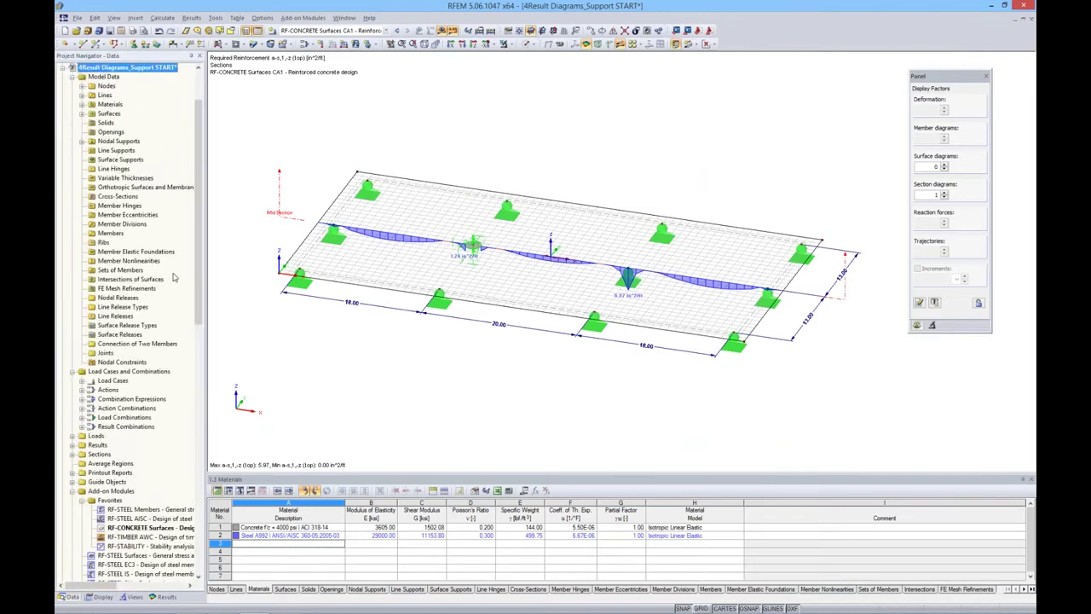
pyautogui.moveTo(198, 286); pyautogui.dragTo(196, 316)
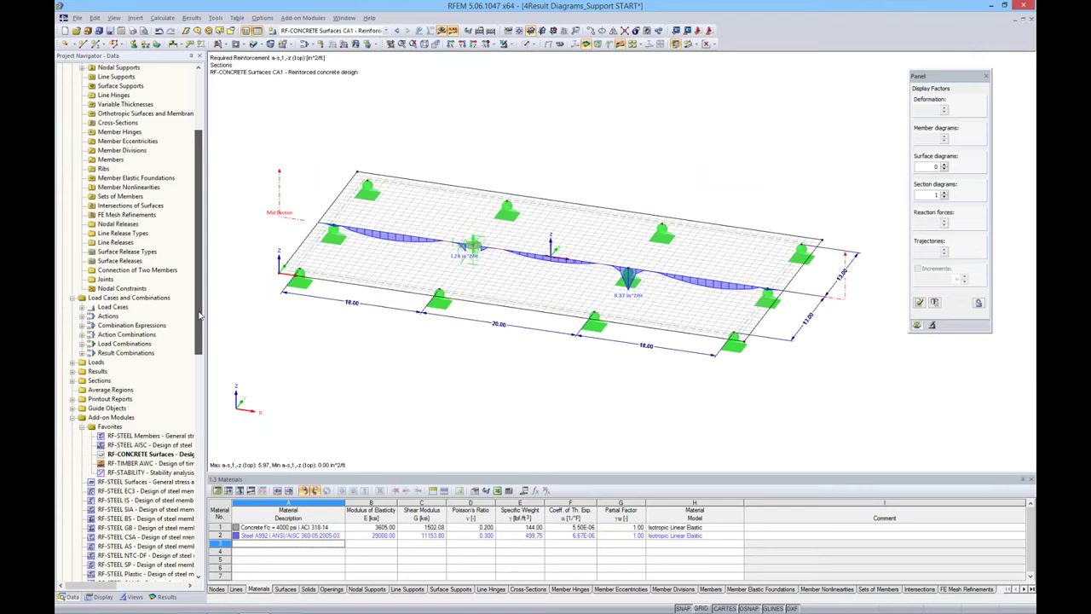
pyautogui.click(110, 390)
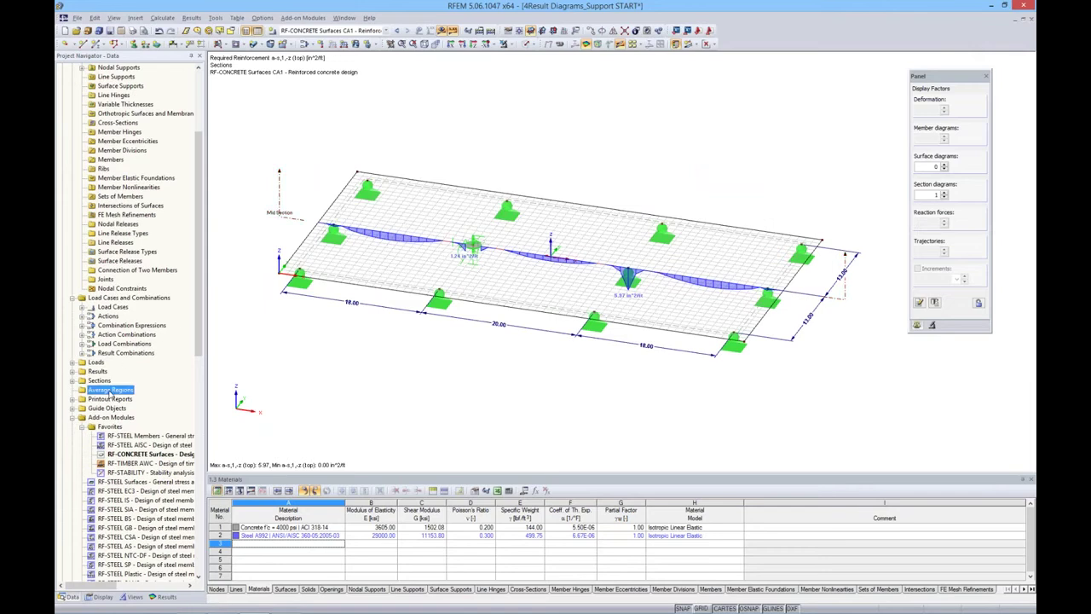
pyautogui.rightClick(110, 392)
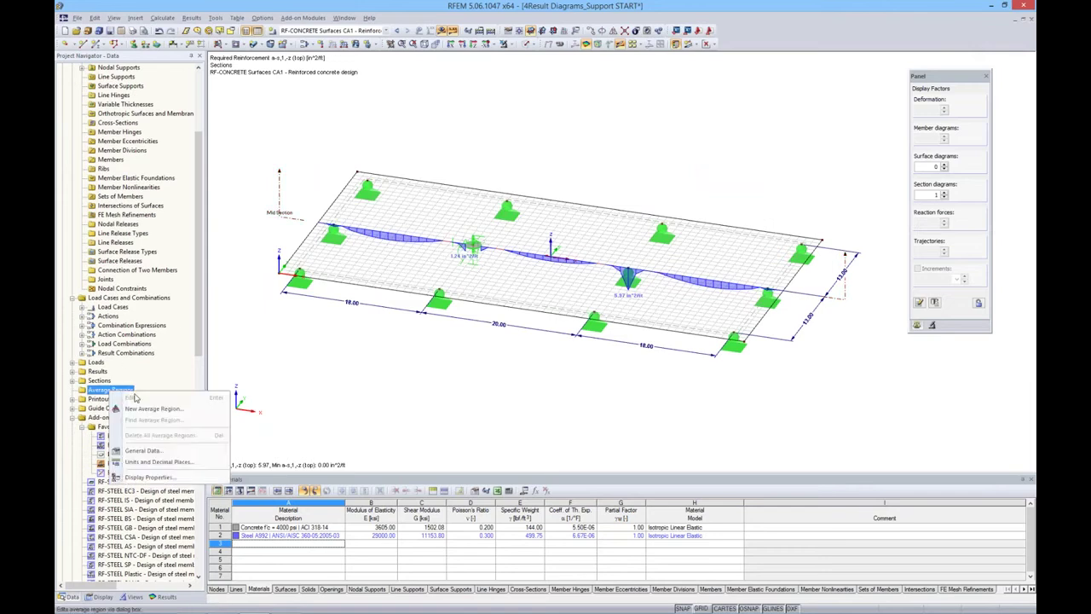
pyautogui.click(151, 409)
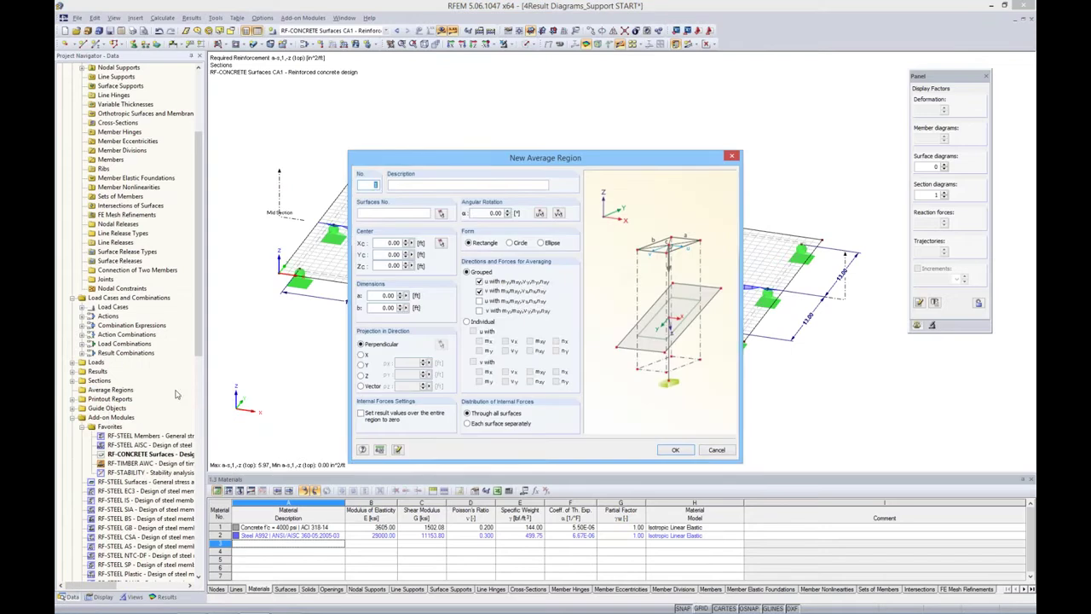
pyautogui.moveTo(508, 165); pyautogui.dragTo(524, 142)
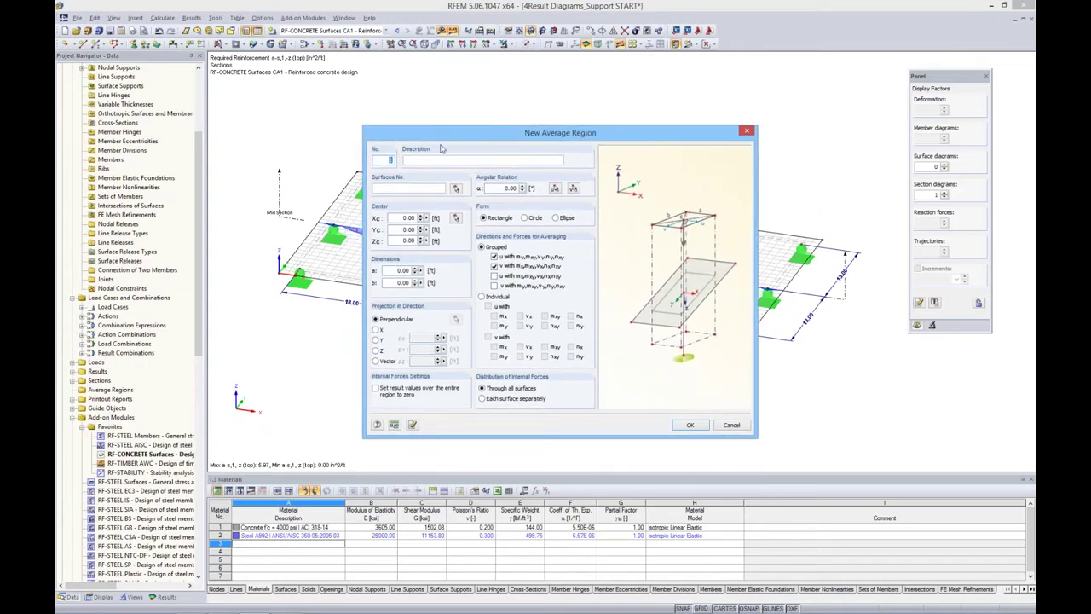
# - Assign the average region to surface 1 and centre it on the interior mid-section support node at X 40 ft, Y 15 ft
pyautogui.click(456, 190)
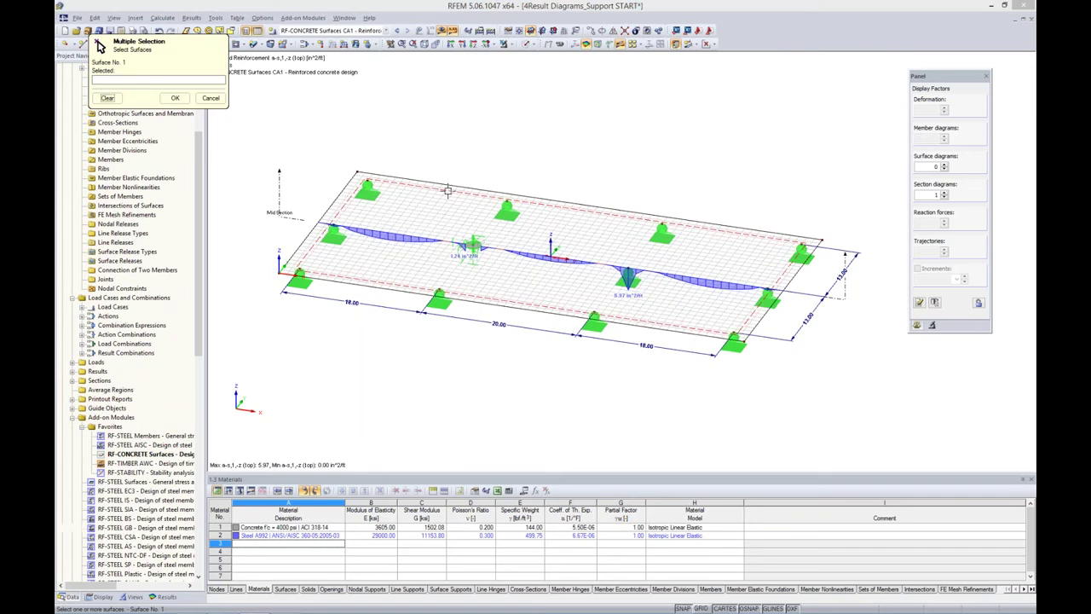
pyautogui.click(172, 99)
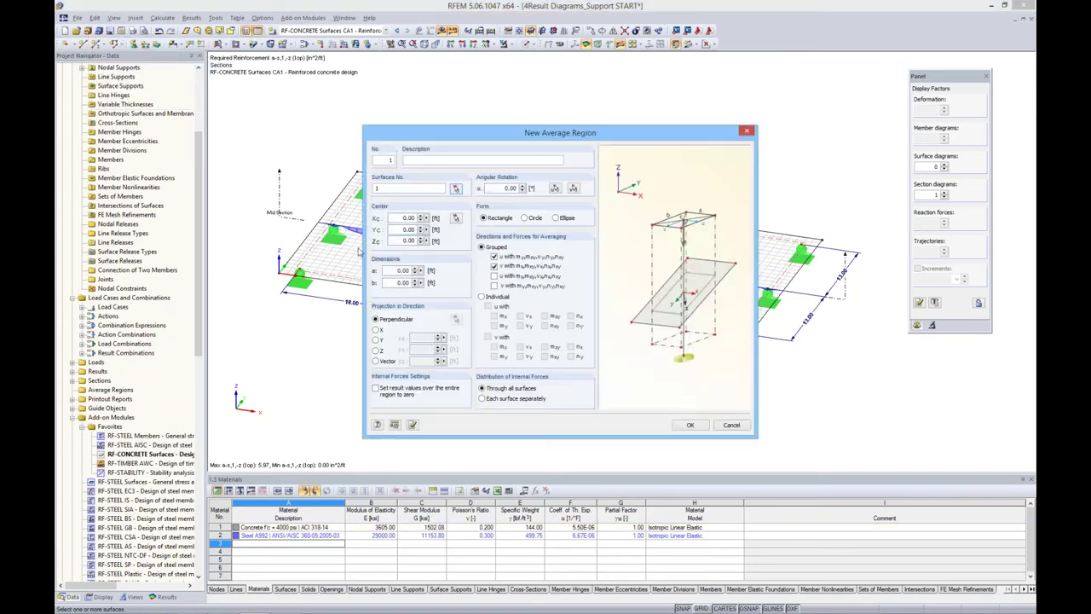
pyautogui.click(456, 219)
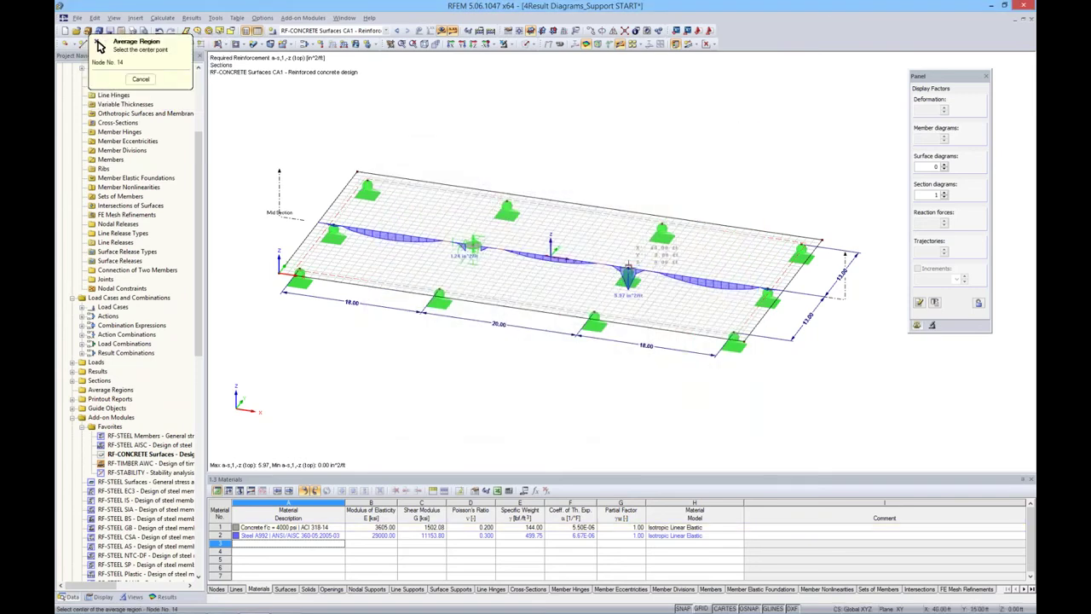
pyautogui.click(627, 271)
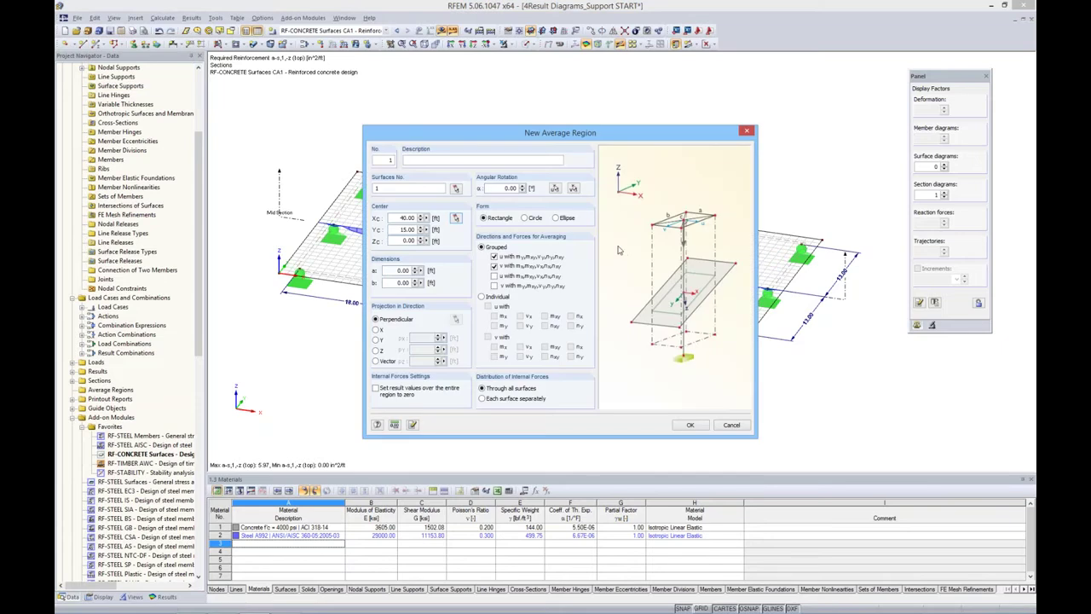
# - Make the average region circular with a diameter of 3 ft and create it
pyautogui.click(526, 218)
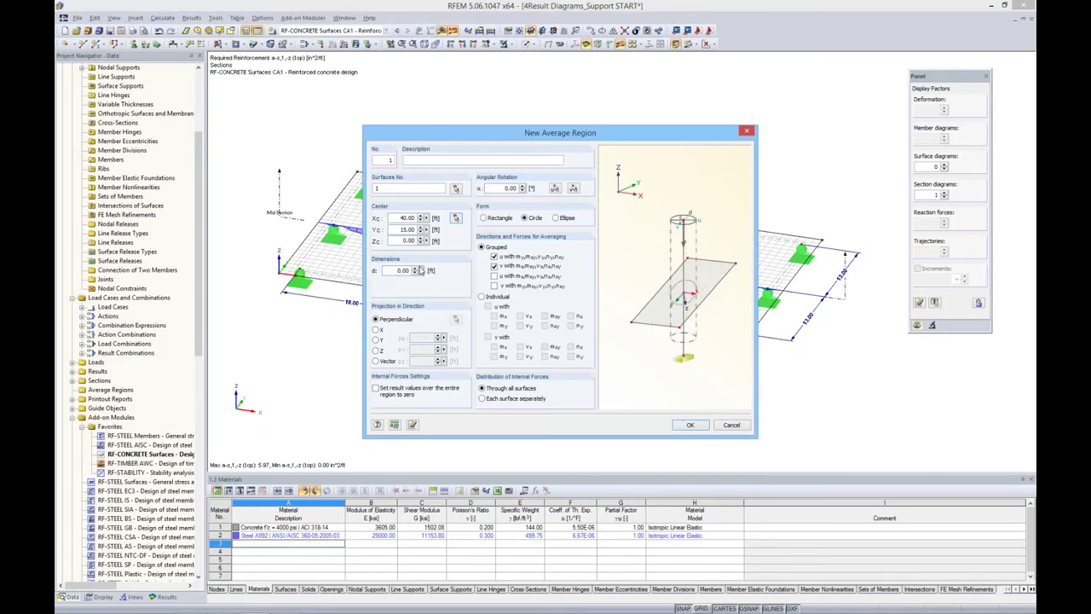
pyautogui.moveTo(396, 270); pyautogui.dragTo(473, 272)
pyautogui.write('3')
pyautogui.click(689, 424)
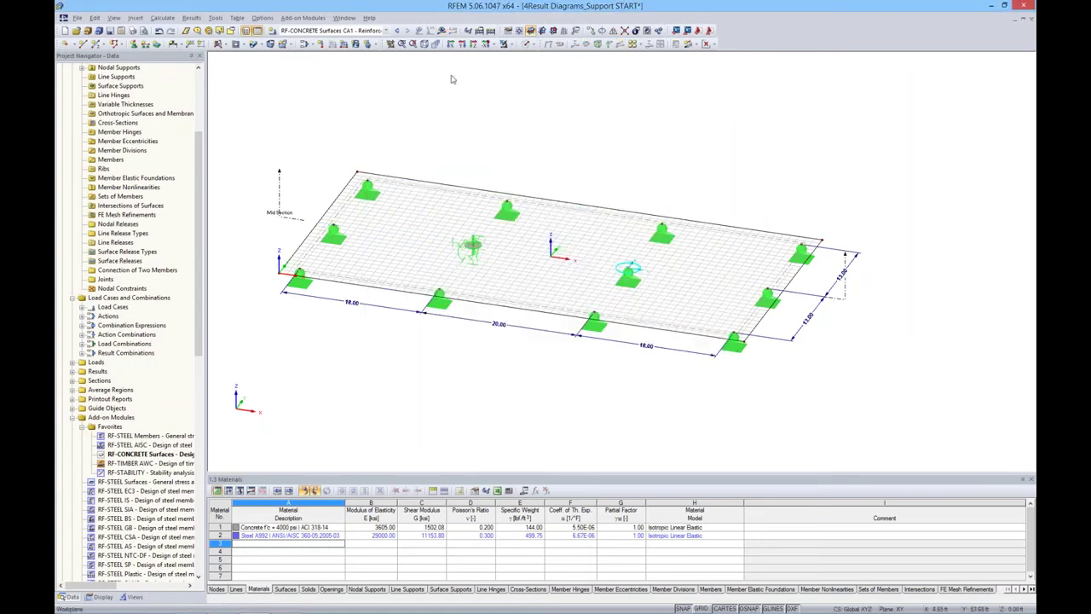
# - Recalculate and show the RF-CONCRETE Surfaces CA1 results with the average region applied
pyautogui.click(441, 30)
pyautogui.click(527, 327)
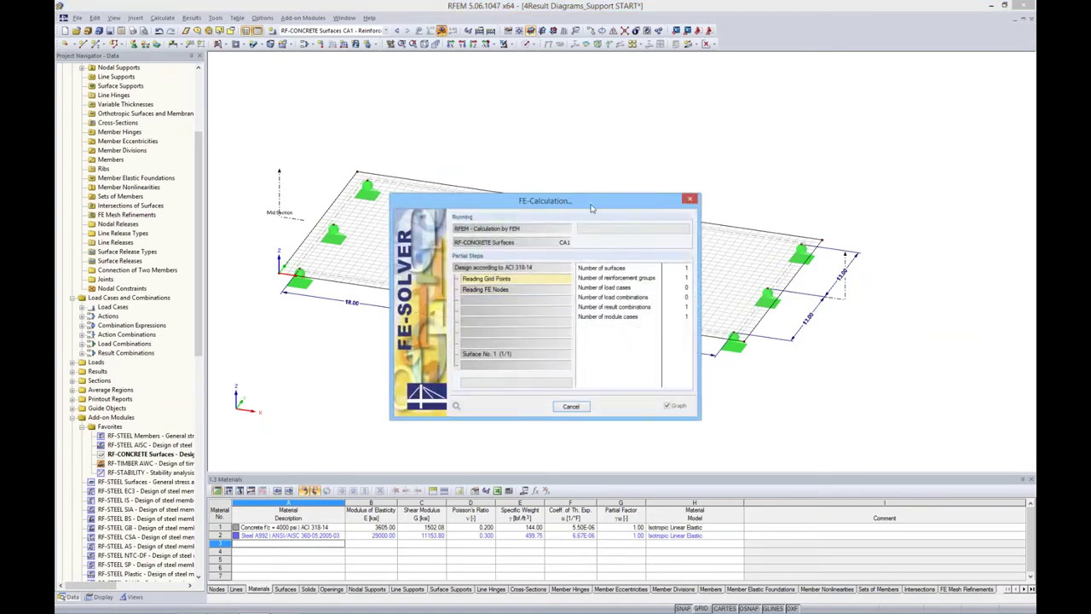
pyautogui.moveTo(593, 208); pyautogui.dragTo(609, 332)
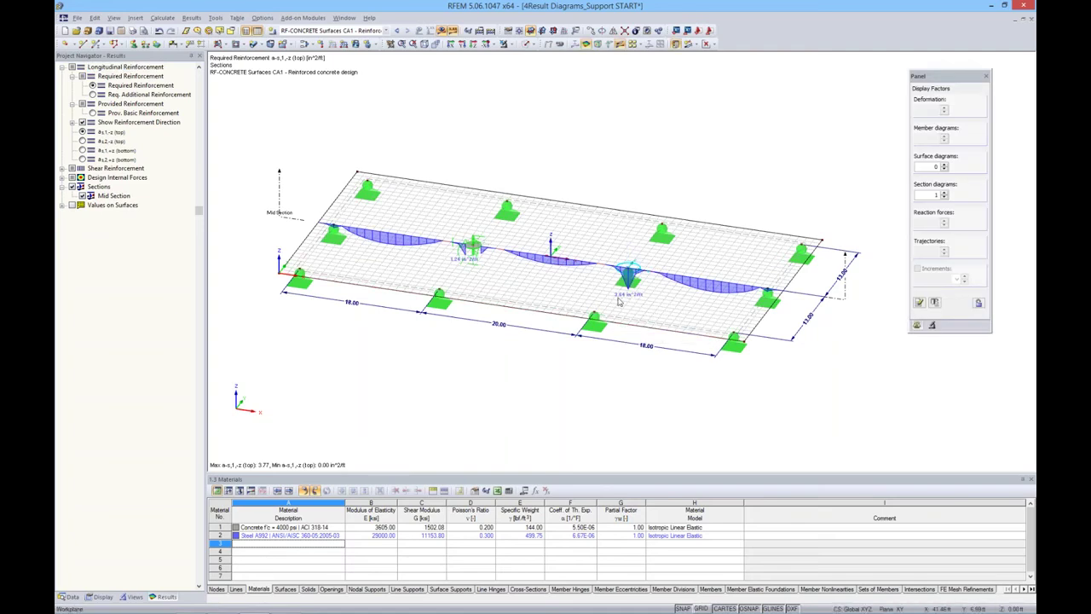
# - Examine the Mid Section result diagrams for RF-CONCRETE Surfaces, CO2 and RC1, including m-x, at the interior supports, and close them
pyautogui.rightClick(280, 202)
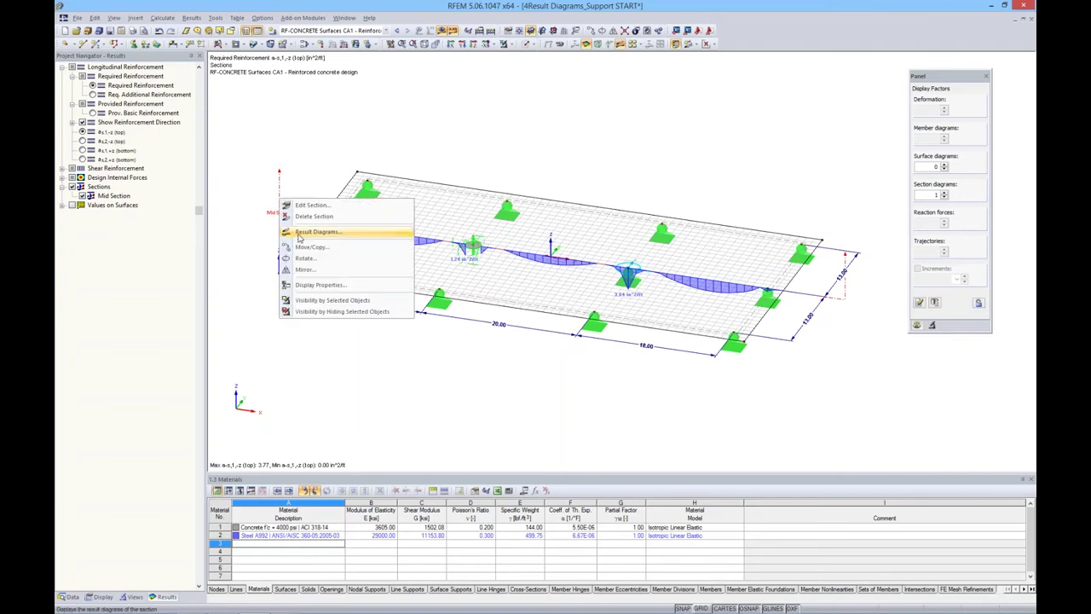
pyautogui.click(298, 235)
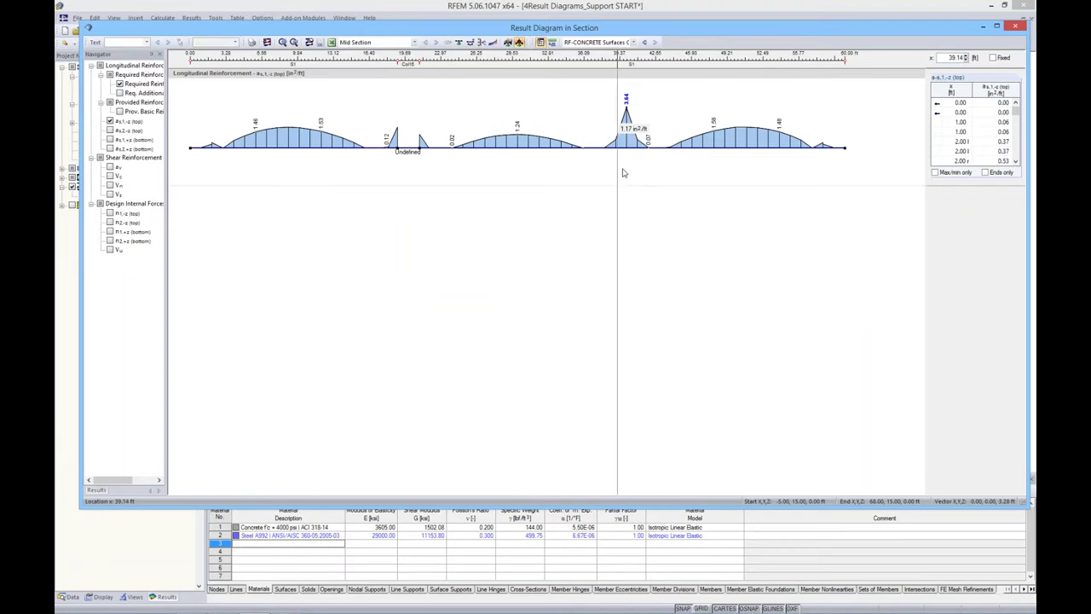
pyautogui.click(645, 43)
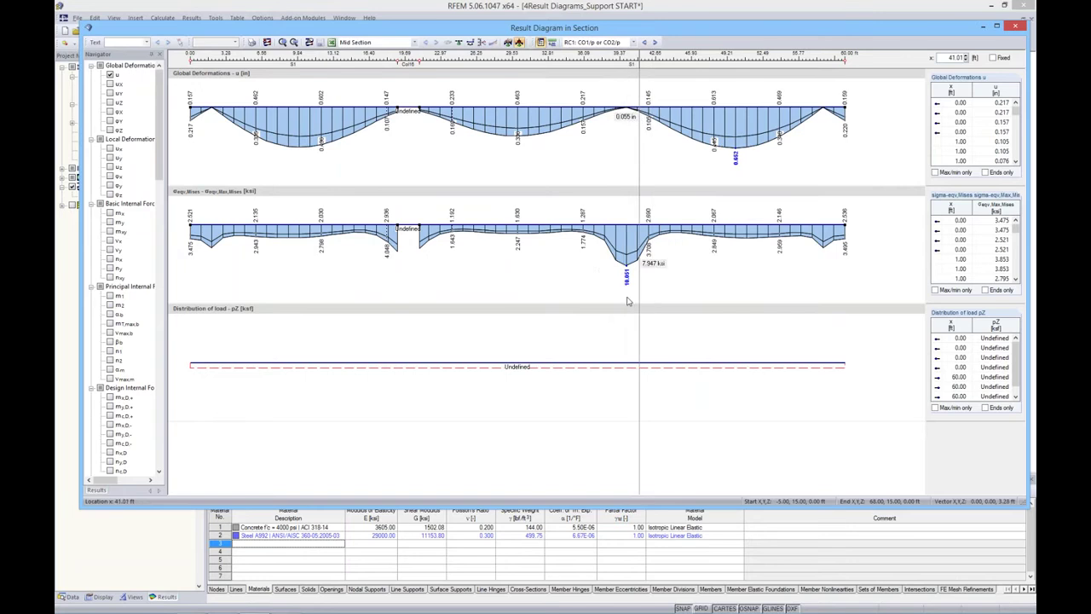
pyautogui.click(644, 42)
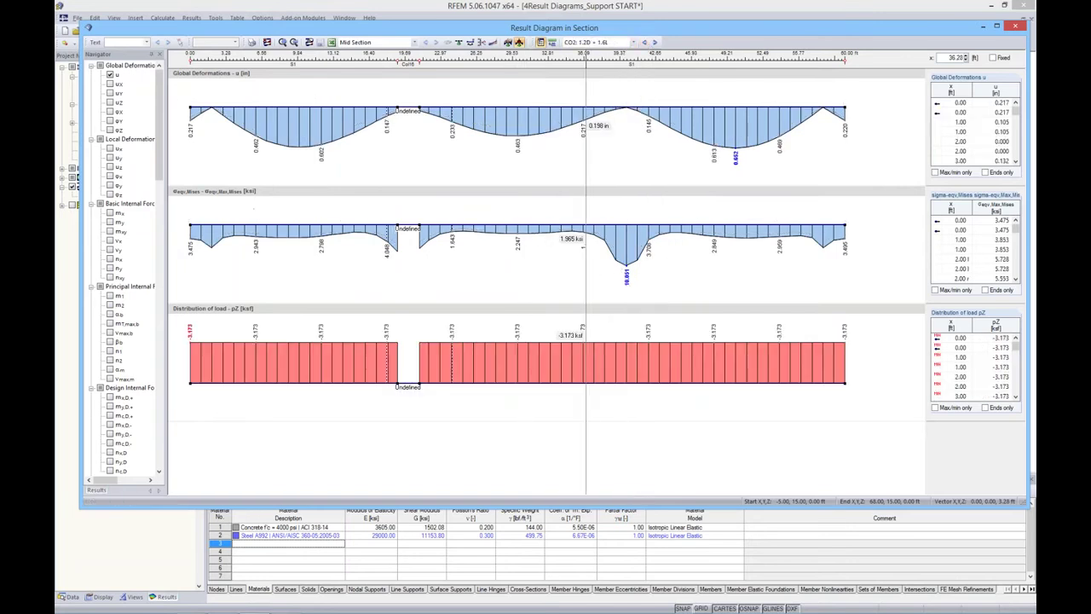
pyautogui.click(654, 42)
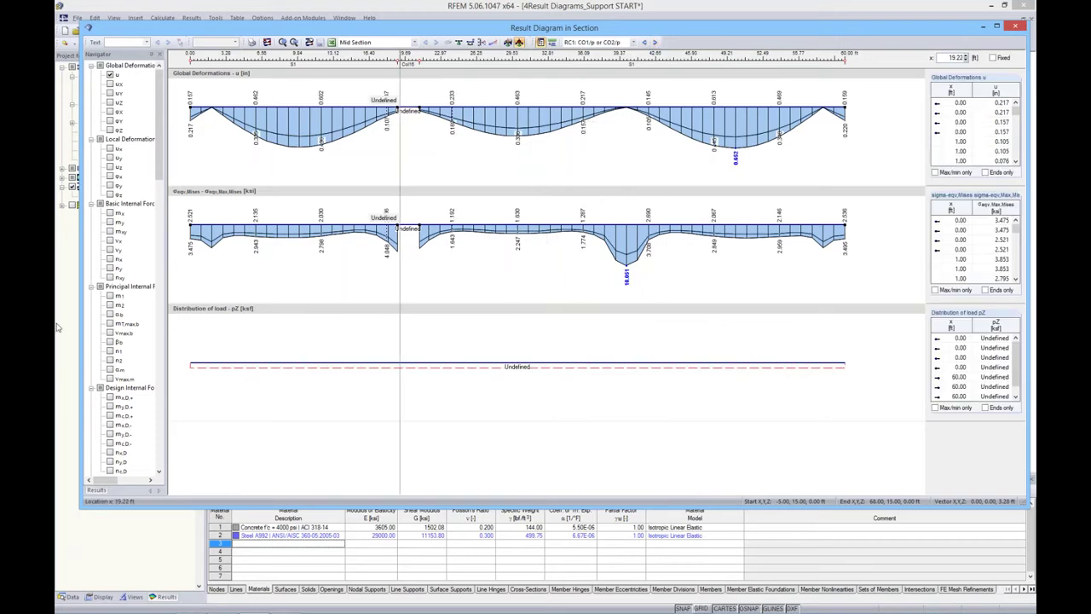
pyautogui.click(110, 213)
pyautogui.scroll(-2, 586, 385)
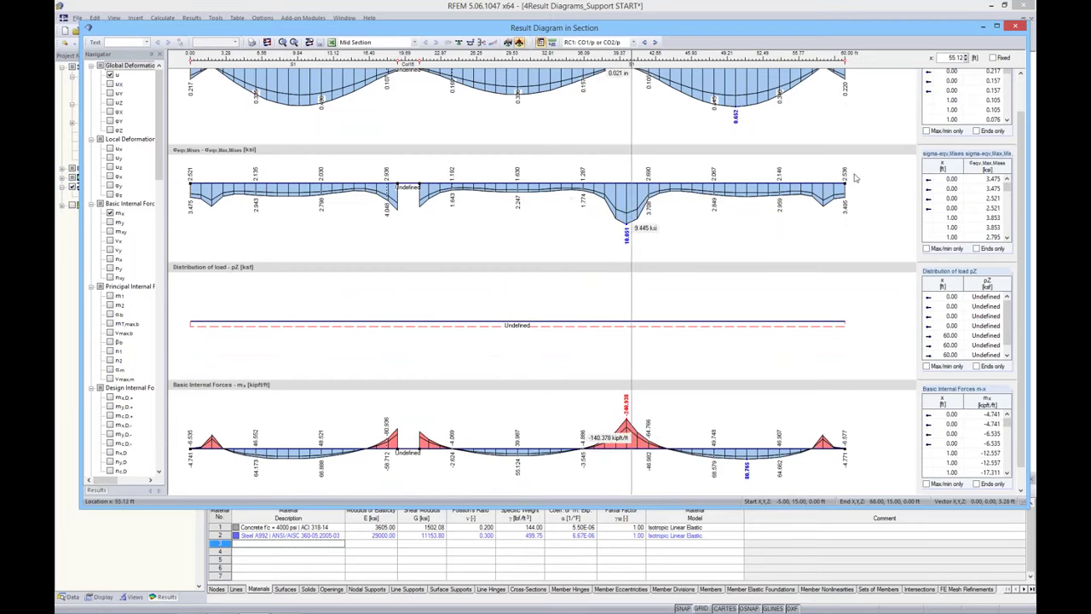
pyautogui.click(1015, 26)
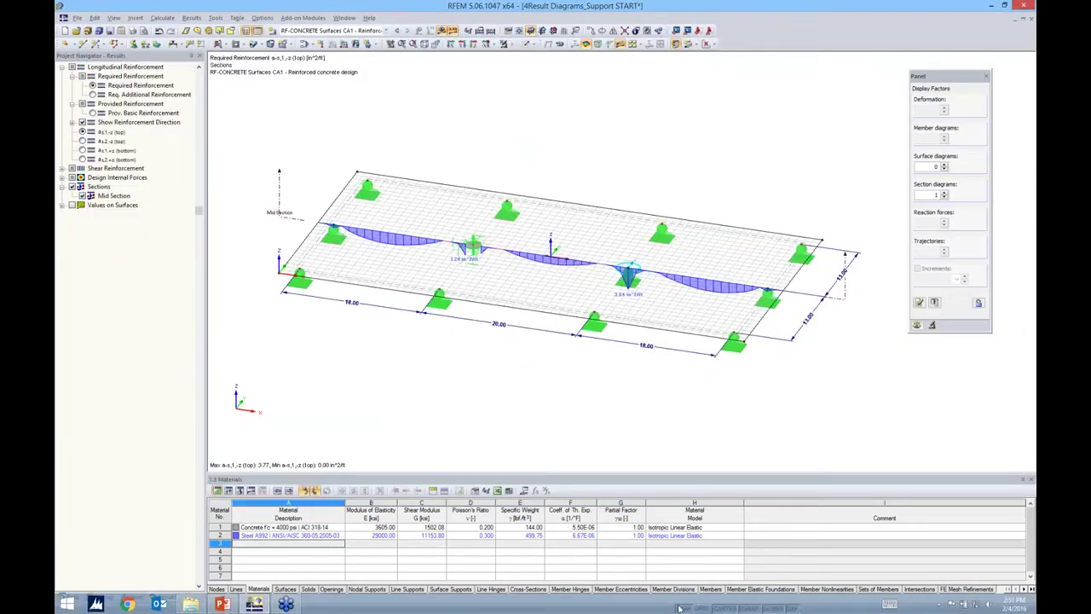
# - Turn on the work plane grid and copy the Mid Section to both outer support rows, accepting deletion of the existing results
pyautogui.click(703, 608)
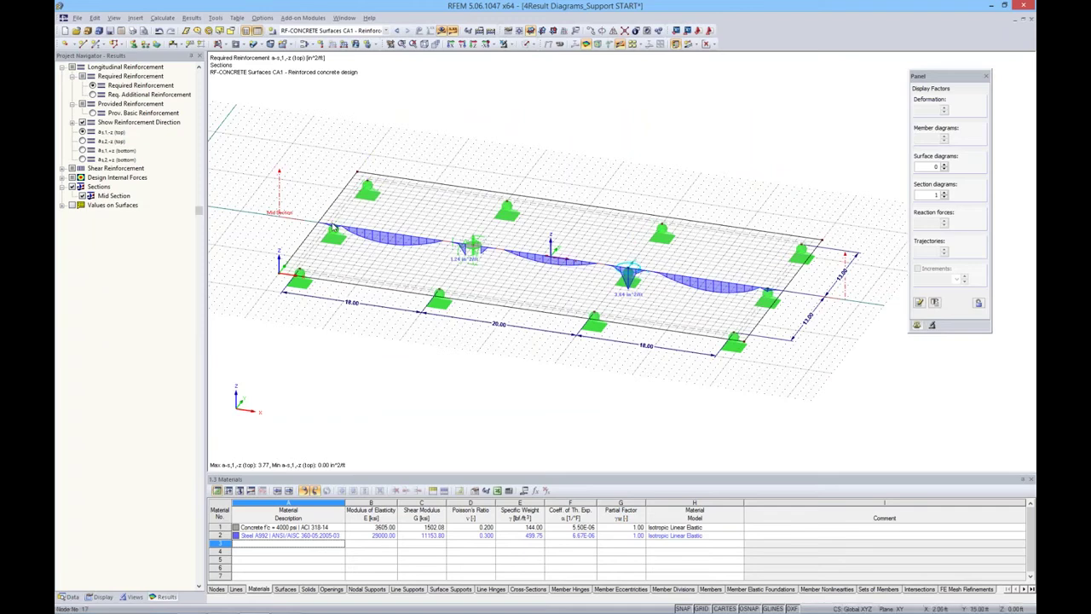
pyautogui.doubleClick(368, 186)
pyautogui.click(530, 342)
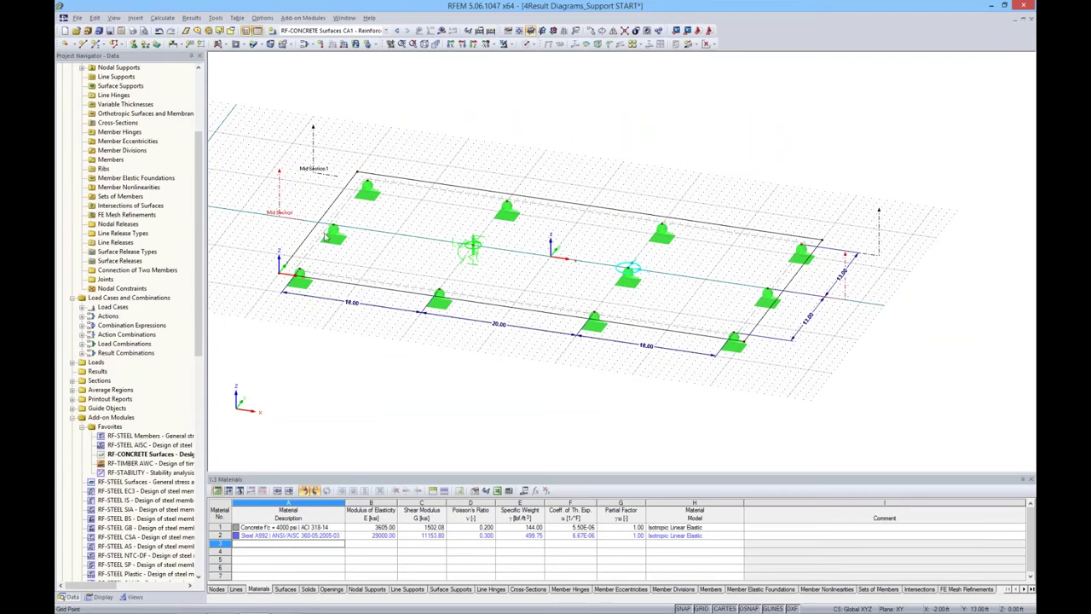
pyautogui.click(300, 278)
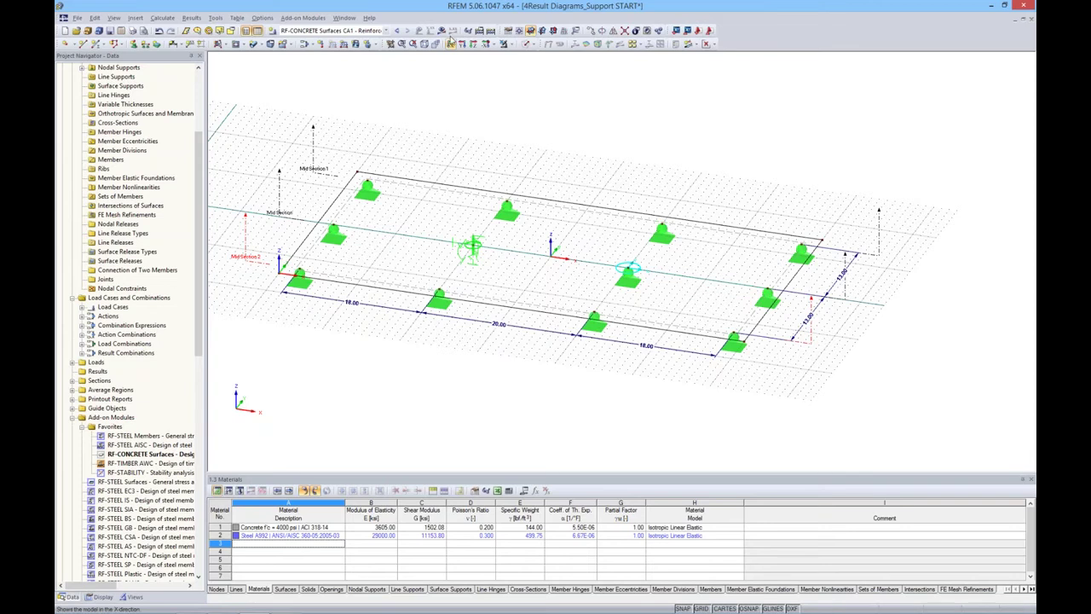
# - Switch to load combination CO1 - 1.4D, calculate and show its results, and hide the section diagrams
pyautogui.click(422, 32)
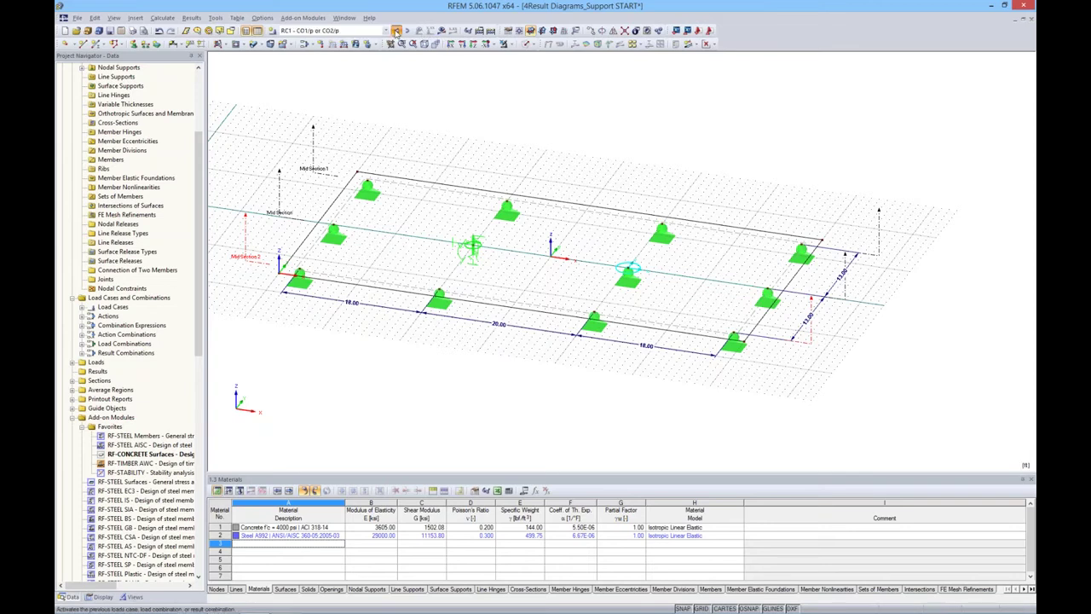
pyautogui.click(441, 32)
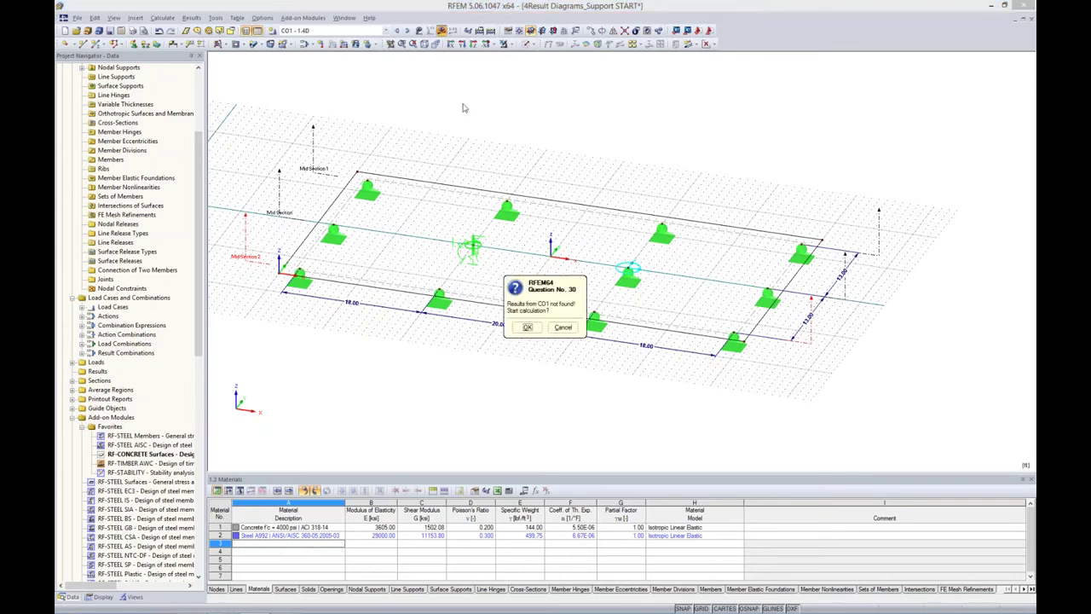
pyautogui.click(532, 329)
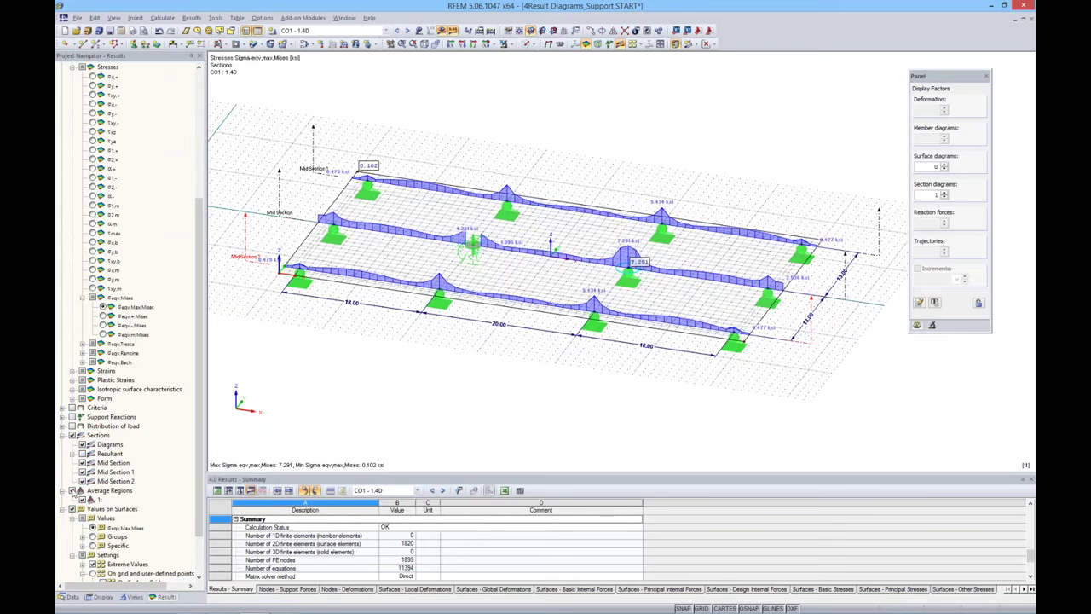
pyautogui.click(82, 444)
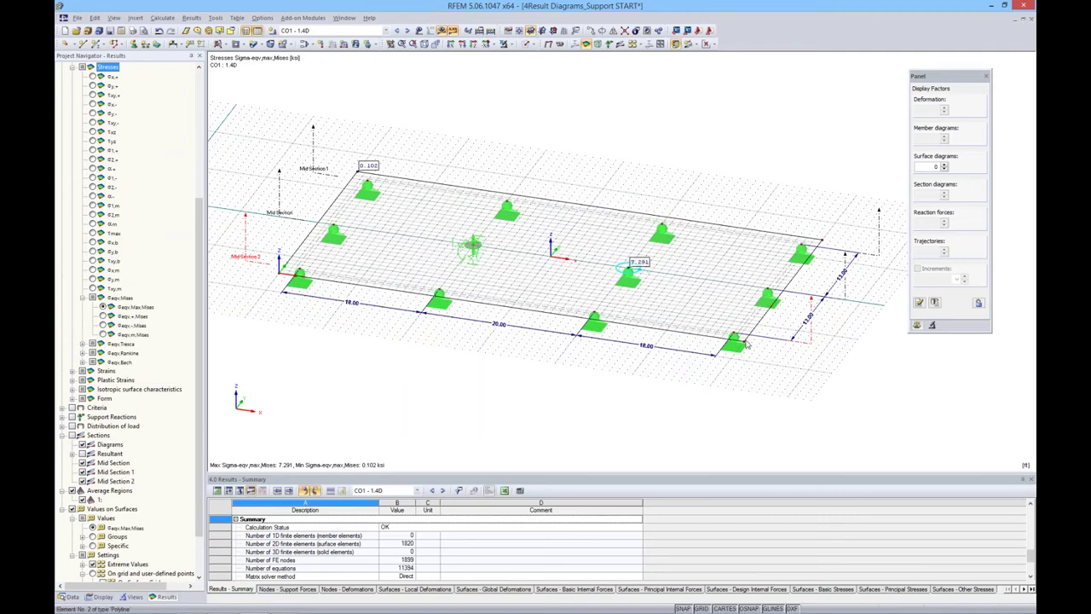
# - Move the slab corner node near the 18 ft end span outward, accepting deletion of the results, and return it to its original position
pyautogui.click(746, 345)
pyautogui.moveTo(745, 344); pyautogui.dragTo(791, 394)
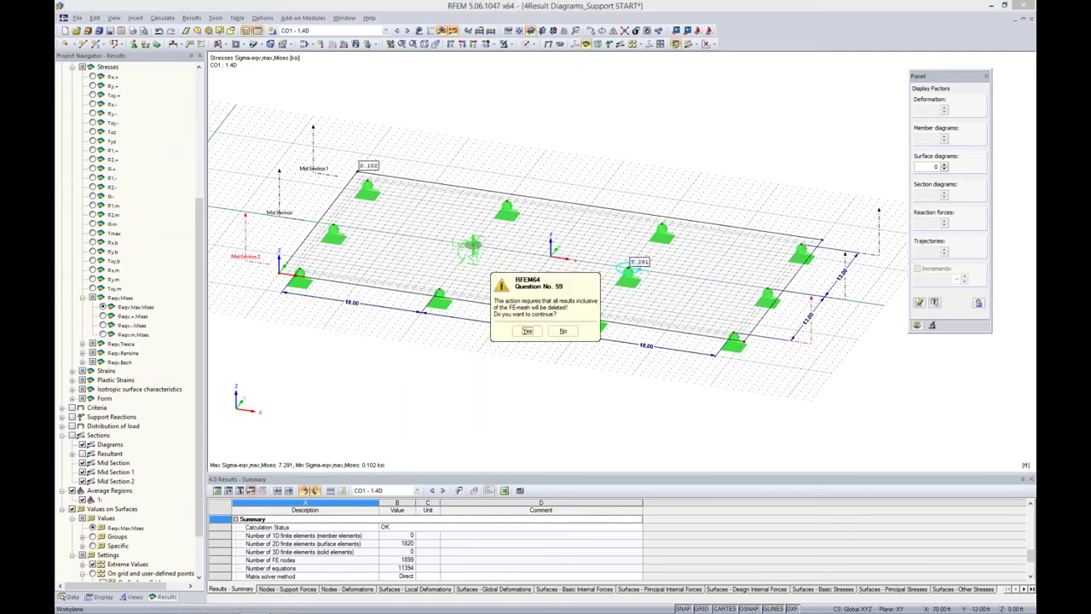
pyautogui.click(526, 331)
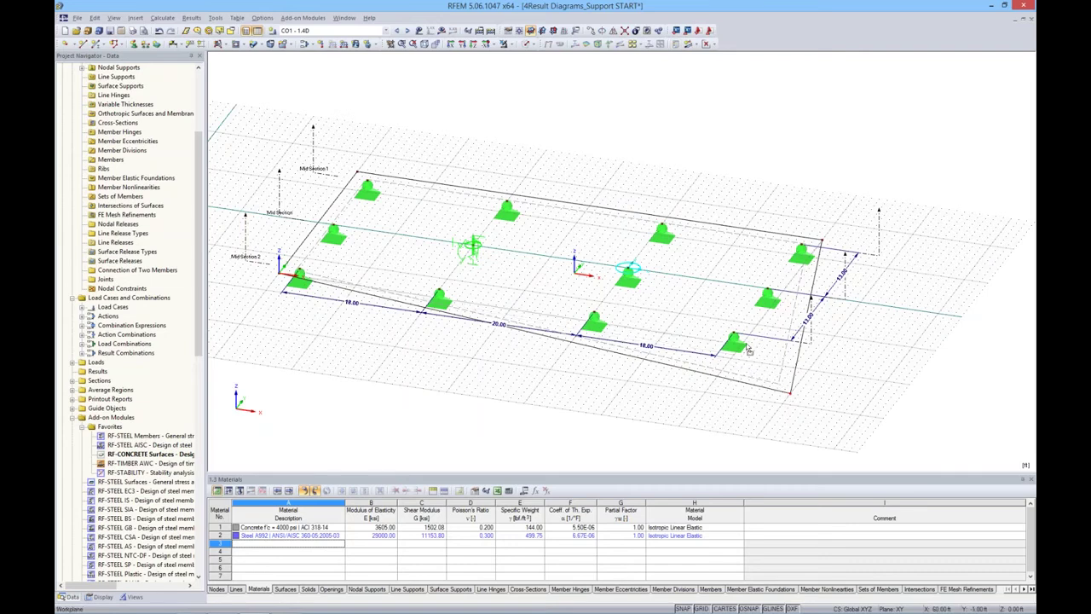
pyautogui.moveTo(736, 334); pyautogui.dragTo(744, 342)
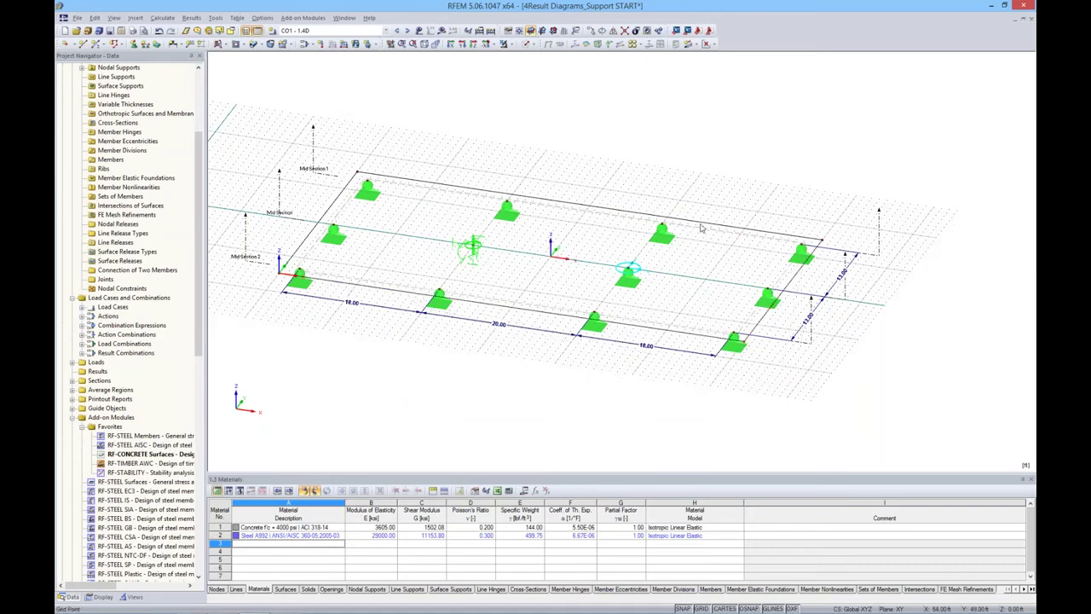
# - Copy the nodal support on the far slab edge to a free grid point outside the slab
pyautogui.click(663, 233)
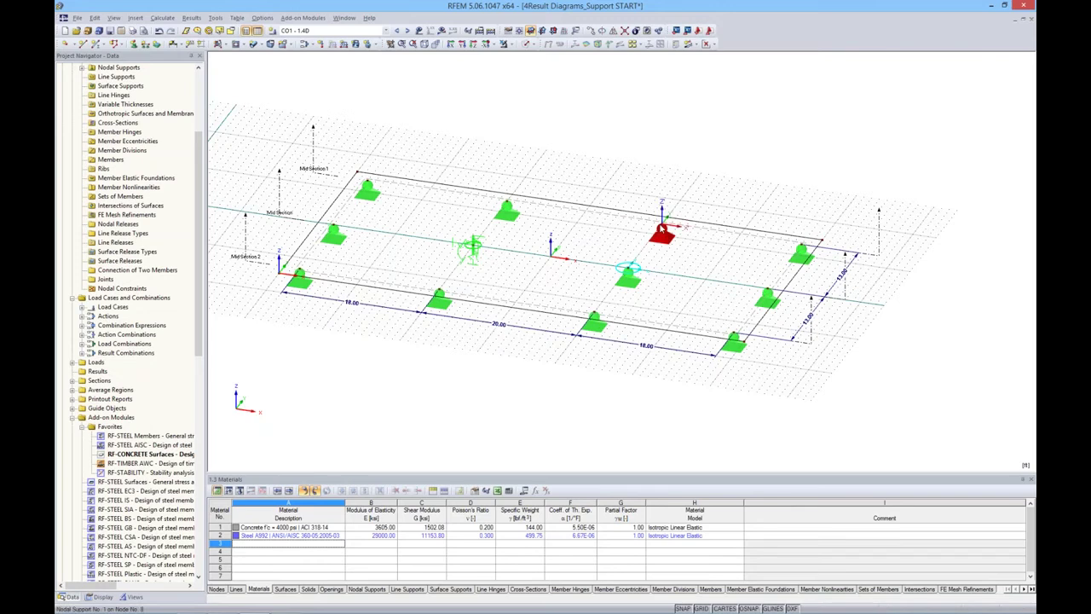
pyautogui.keyDown('ctrl'); pyautogui.moveTo(661, 226); pyautogui.dragTo(700, 181); pyautogui.keyUp('ctrl')
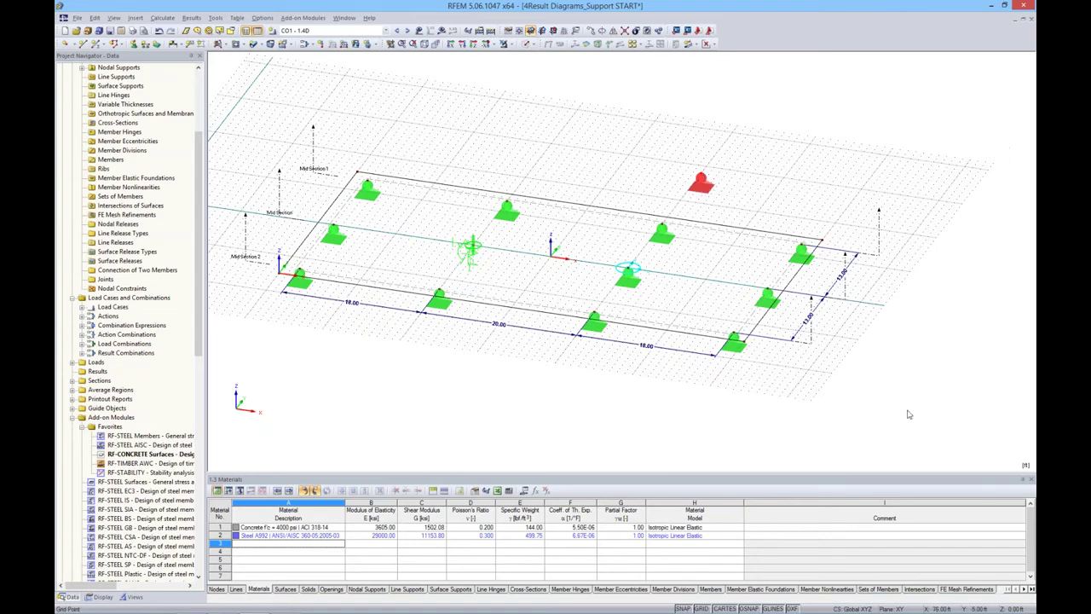
# - Copy the slab with its sections, average region and nearby supports along the X direction, undo the copy and clear the selection
pyautogui.moveTo(921, 420); pyautogui.dragTo(572, 153)
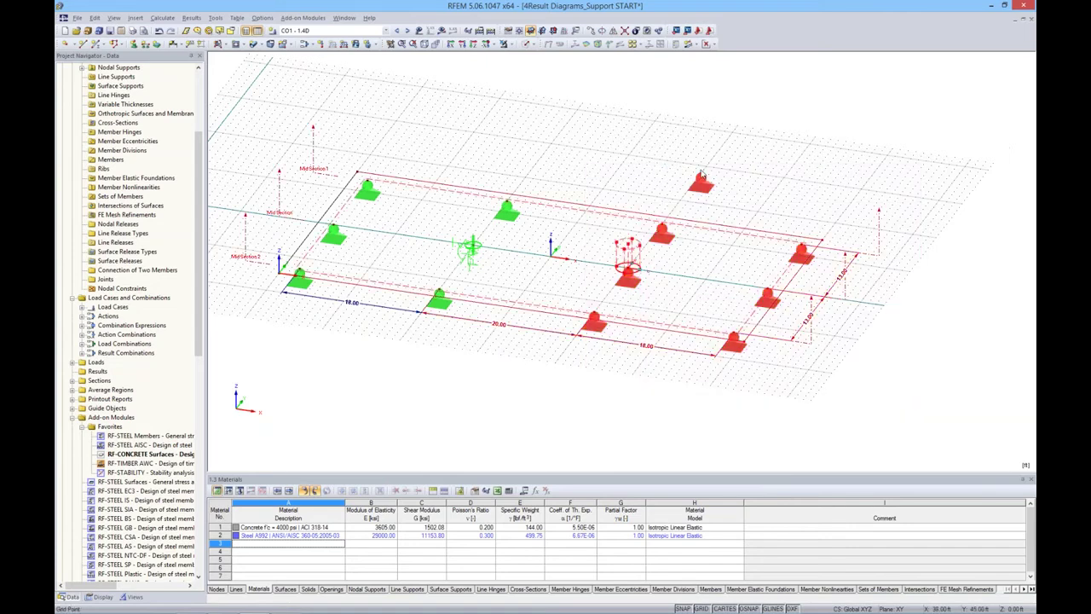
pyautogui.moveTo(701, 176); pyautogui.dragTo(965, 173)
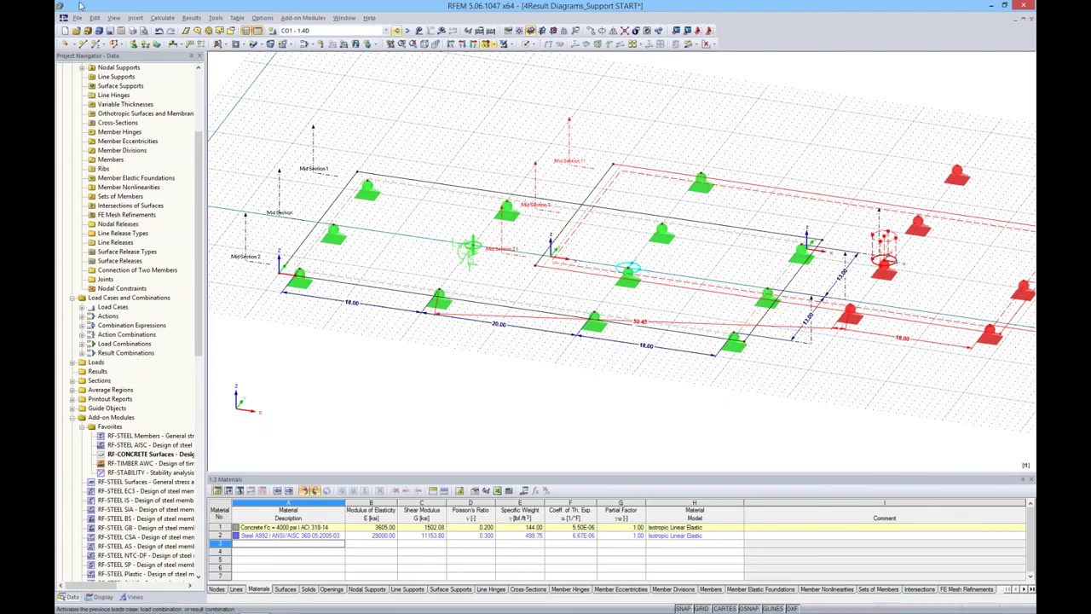
pyautogui.click(158, 31)
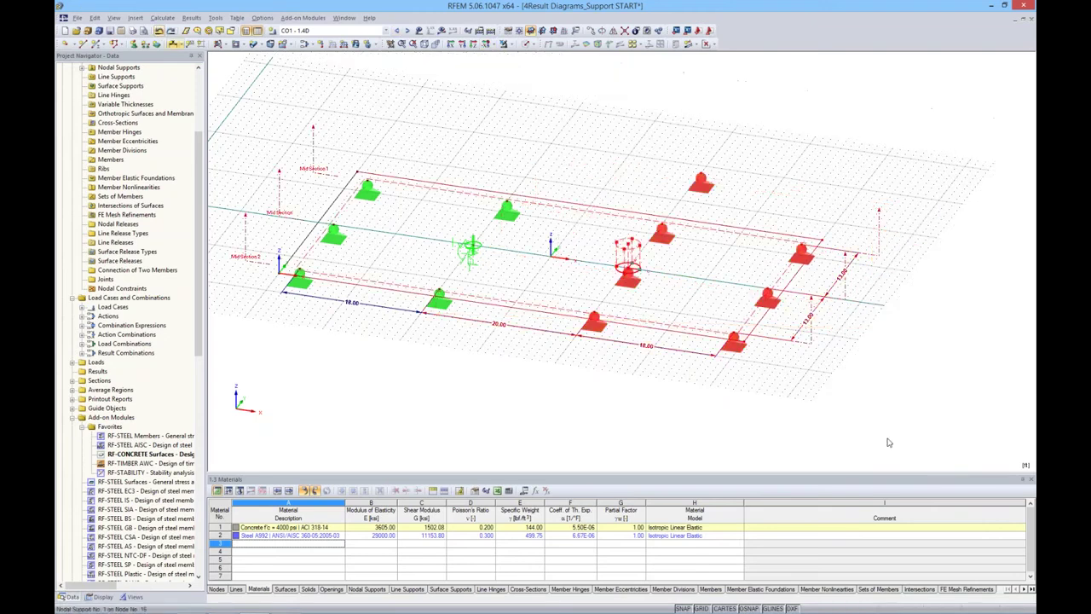
pyautogui.click(825, 410)
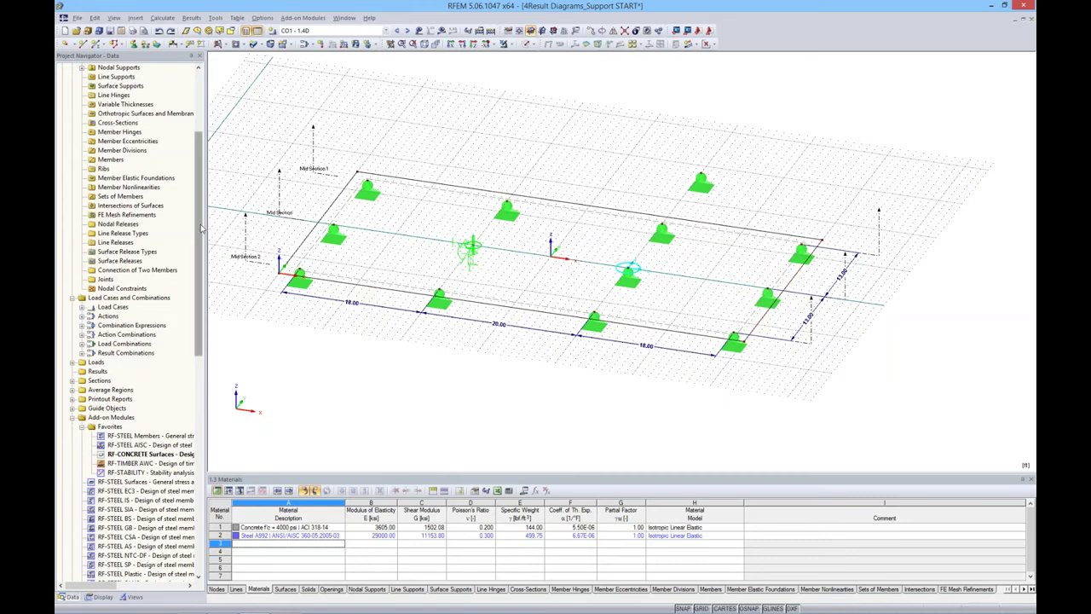
# - Collapse the 4Result Diagrams_Support START model tree and switch to the 6Parametric Hall model
pyautogui.scroll(6, 191, 231)
pyautogui.click(62, 132)
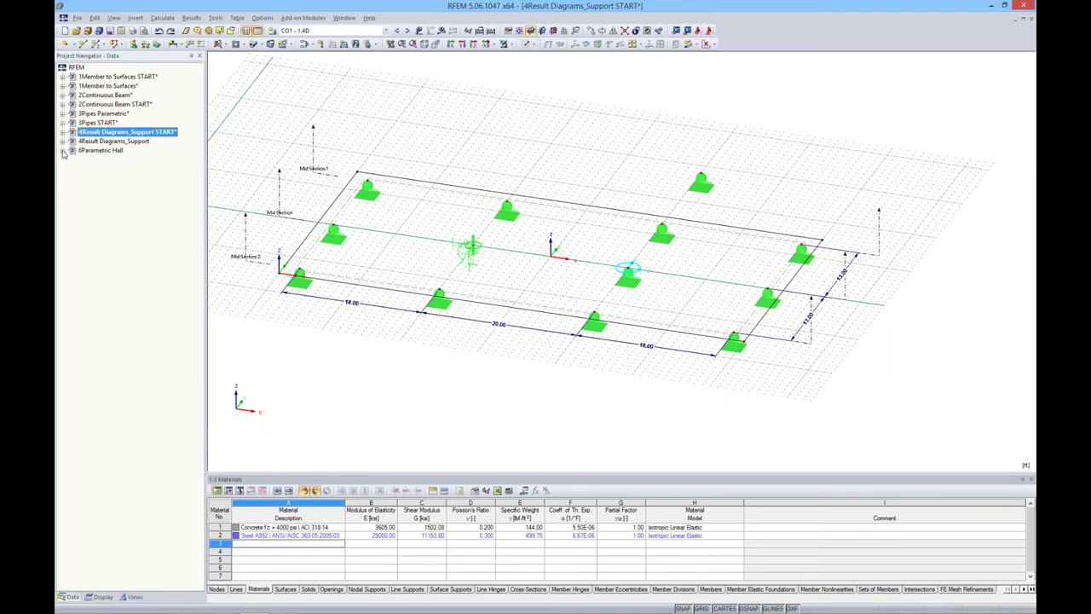
pyautogui.doubleClick(94, 151)
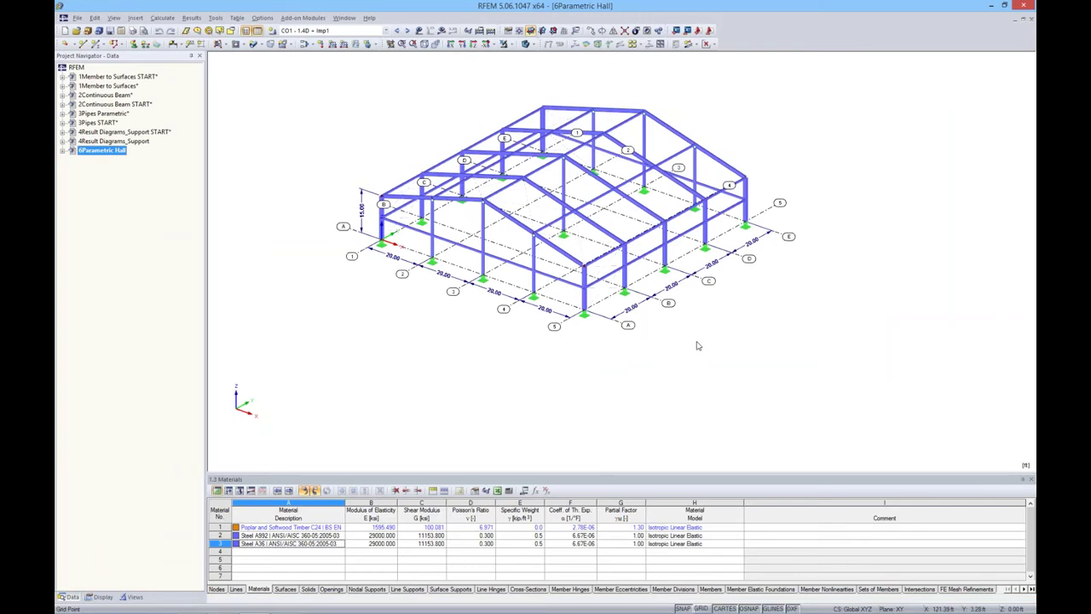
# - Review the 3D Hall member generator's geometry, partitioning and bracing, and cross-section settings, and close it without generating anything
pyautogui.keyDown('ctrl'); pyautogui.moveTo(697, 343); pyautogui.dragTo(671, 334, button='middle'); pyautogui.keyUp('ctrl')
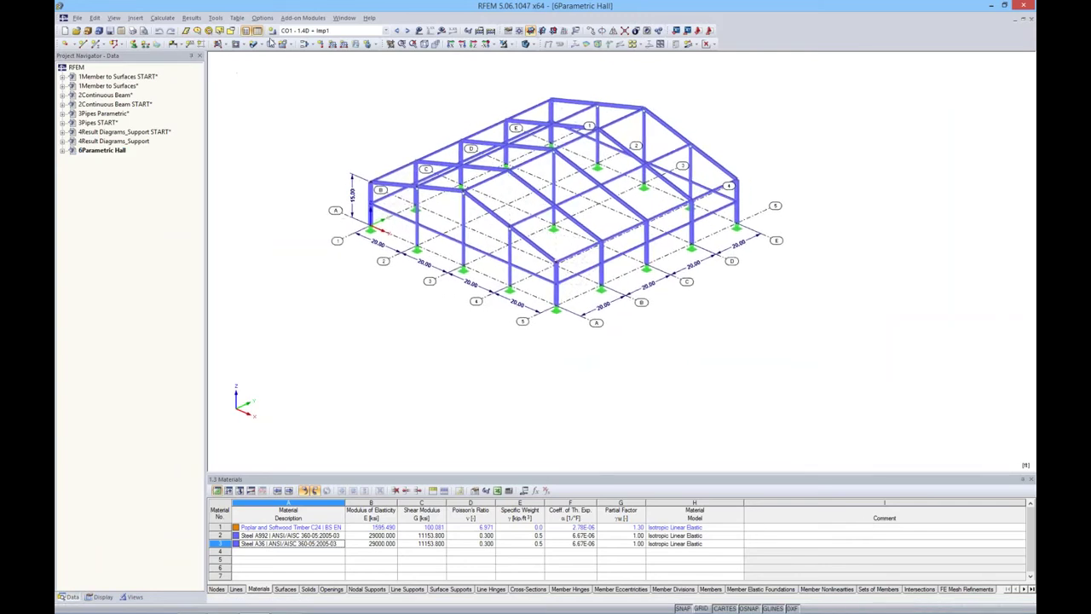
pyautogui.click(216, 17)
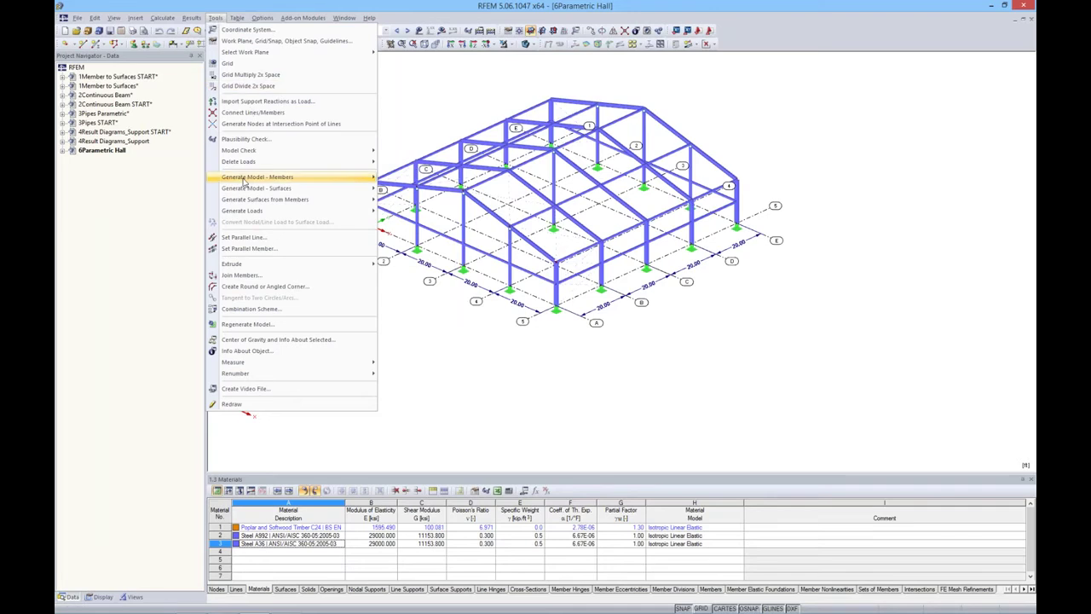
pyautogui.moveTo(243, 181)
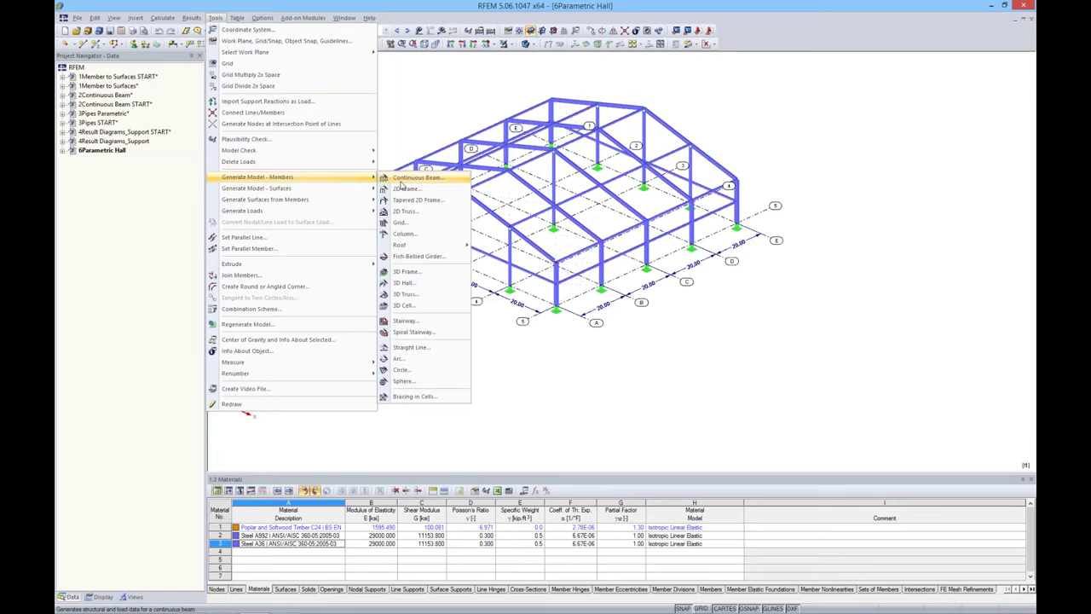
pyautogui.click(405, 283)
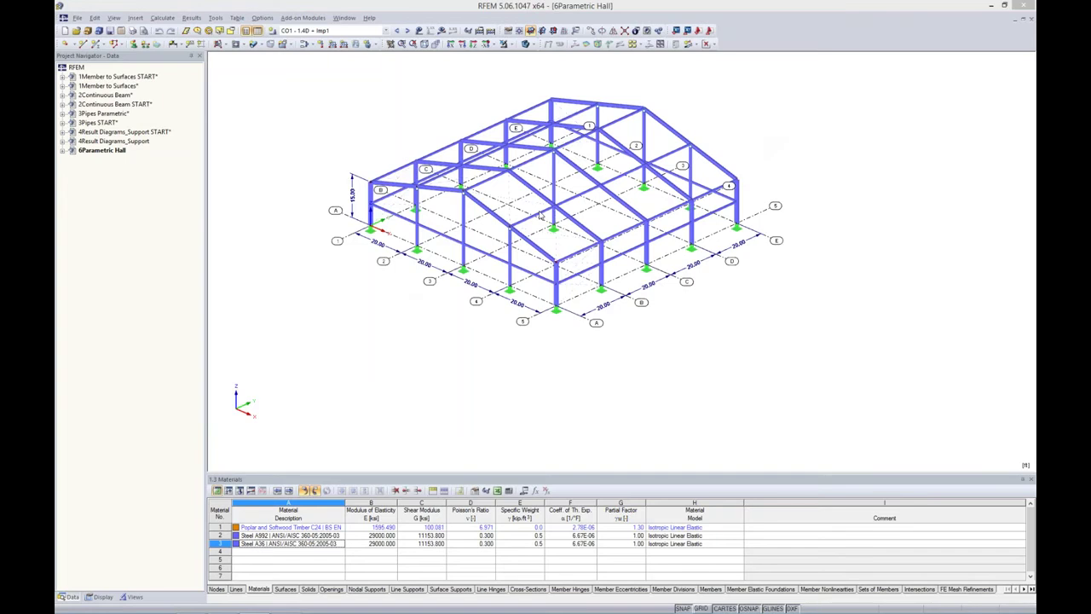
pyautogui.moveTo(578, 146); pyautogui.dragTo(587, 127)
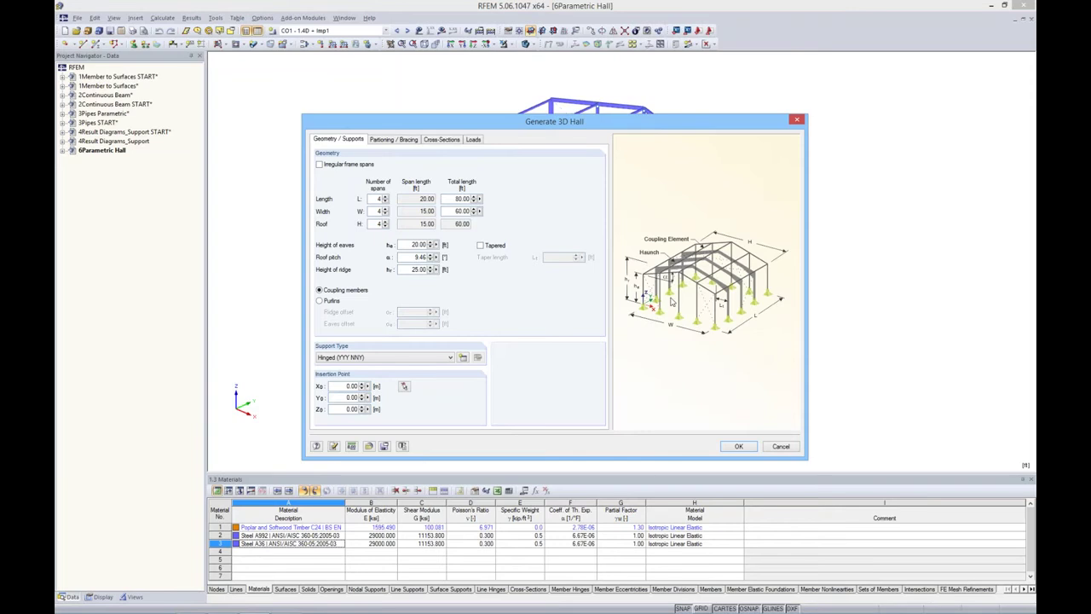
pyautogui.click(399, 140)
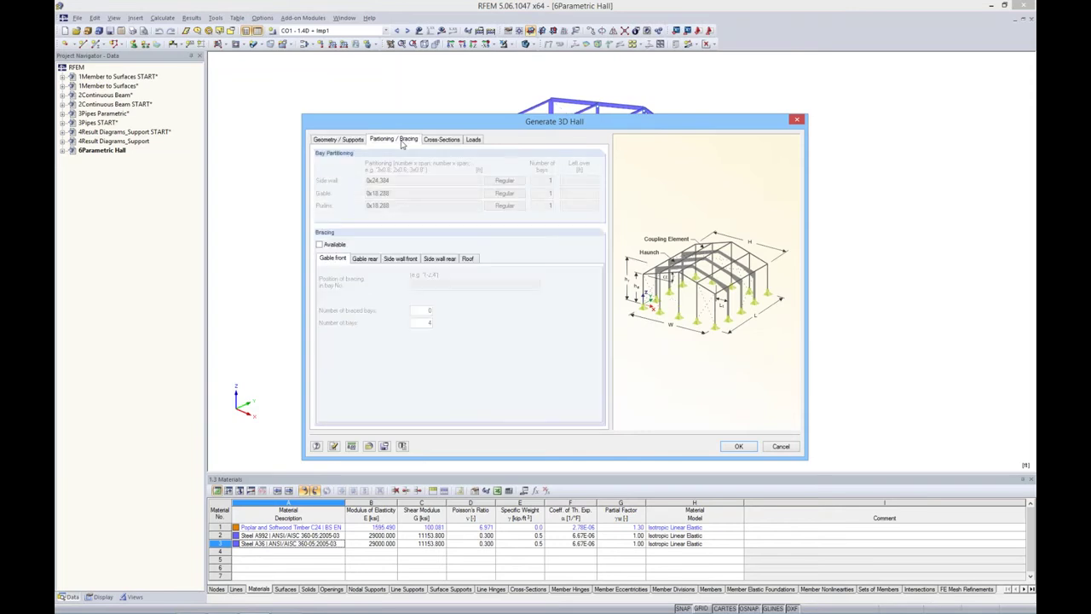
pyautogui.click(437, 141)
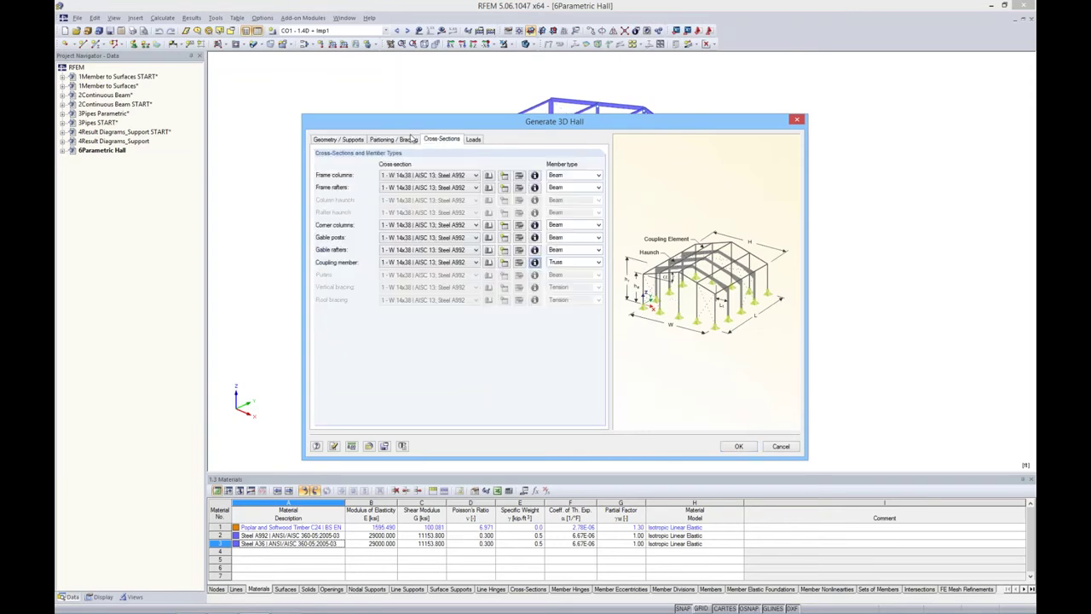
pyautogui.click(781, 447)
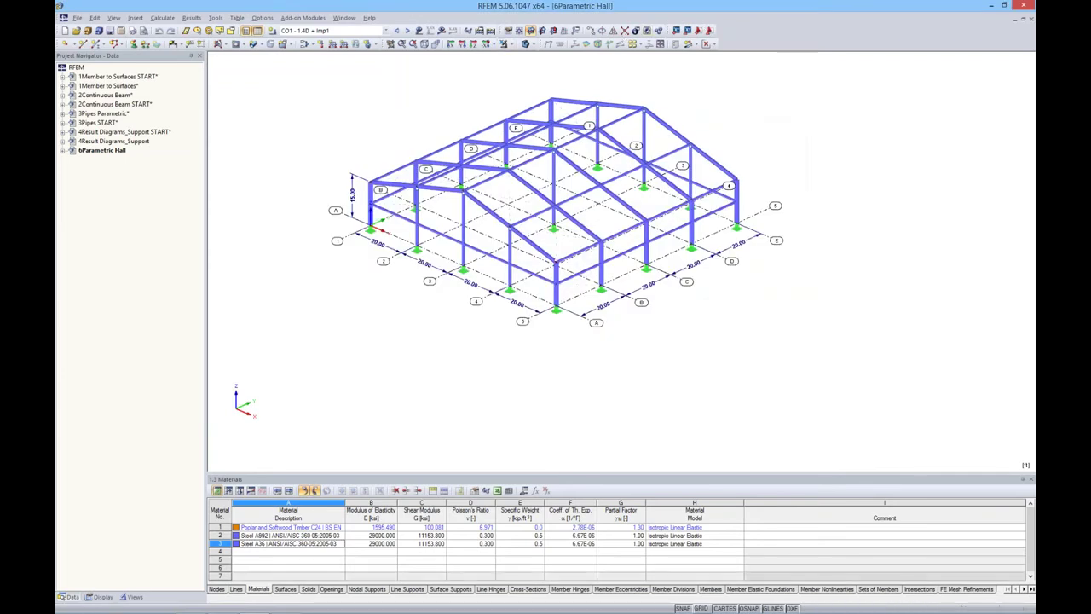
# - Set the Length and Width parameters of the hall to 15 ft and apply them, accepting deletion of the results
pyautogui.click(525, 492)
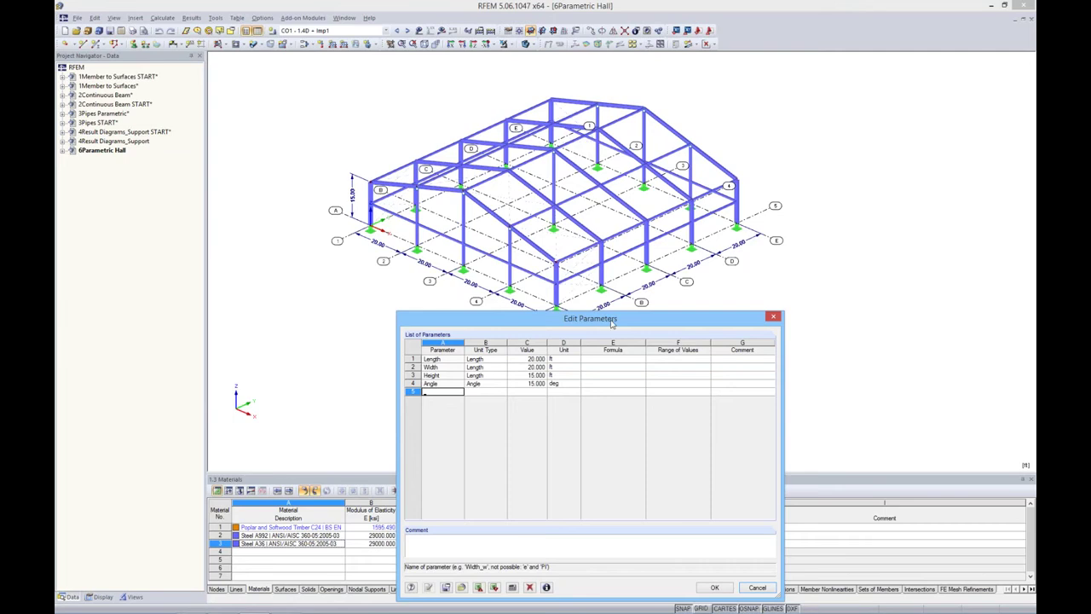
pyautogui.moveTo(611, 324); pyautogui.dragTo(589, 355)
pyautogui.click(509, 388)
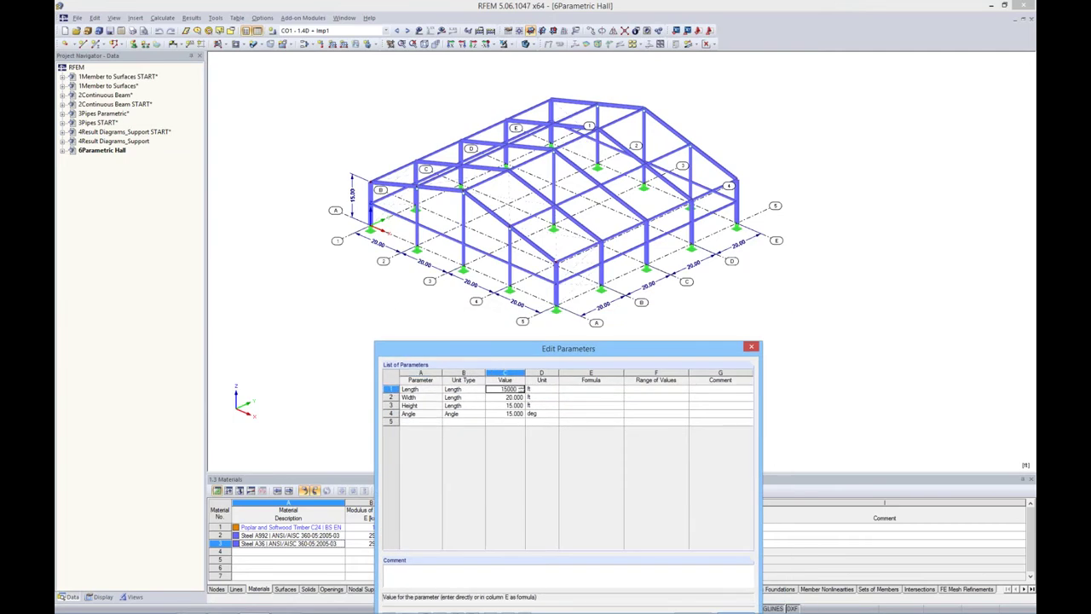
pyautogui.press('Tab')
pyautogui.press('Down')
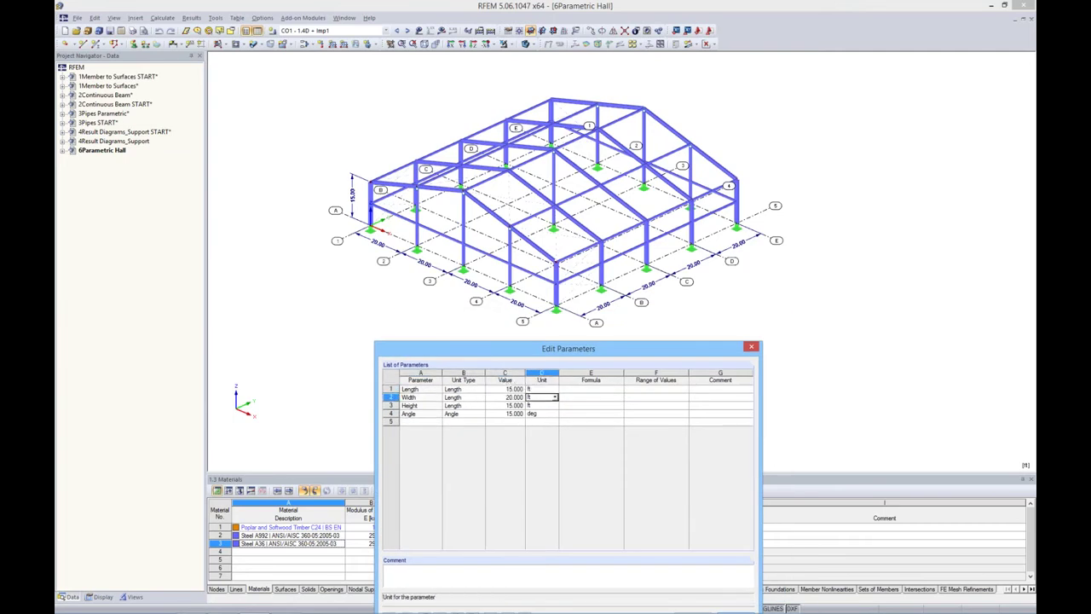
pyautogui.press('Left')
pyautogui.write('15')
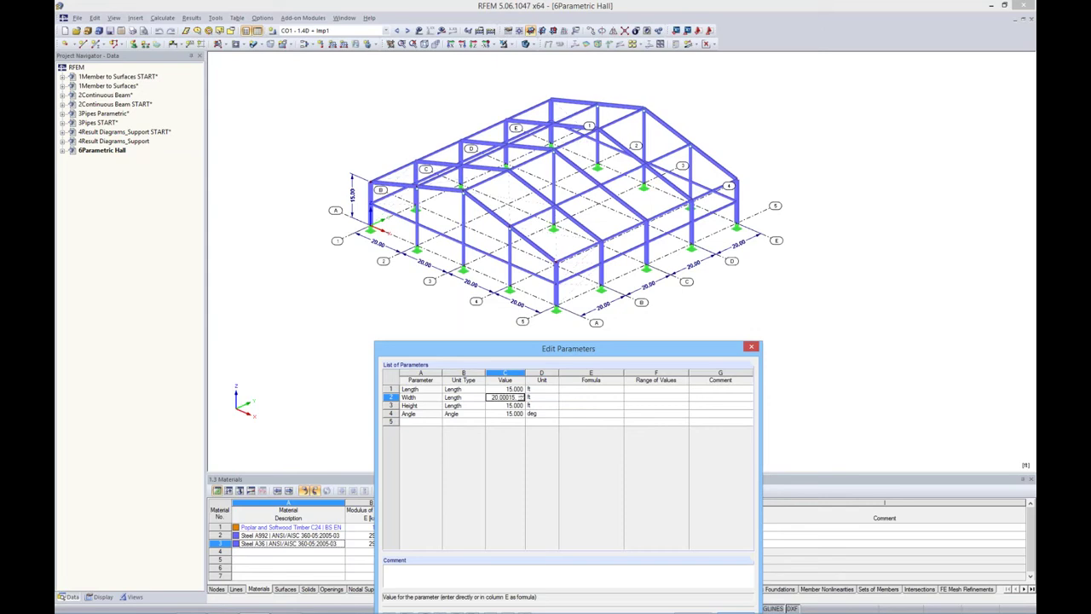
pyautogui.press('BackSpace')
pyautogui.press('BackSpace')
pyautogui.press('BackSpace')
pyautogui.press('BackSpace')
pyautogui.press('BackSpace')
pyautogui.press('BackSpace')
pyautogui.press('BackSpace')
pyautogui.press('BackSpace')
pyautogui.click(610, 404)
pyautogui.moveTo(610, 348); pyautogui.dragTo(606, 307)
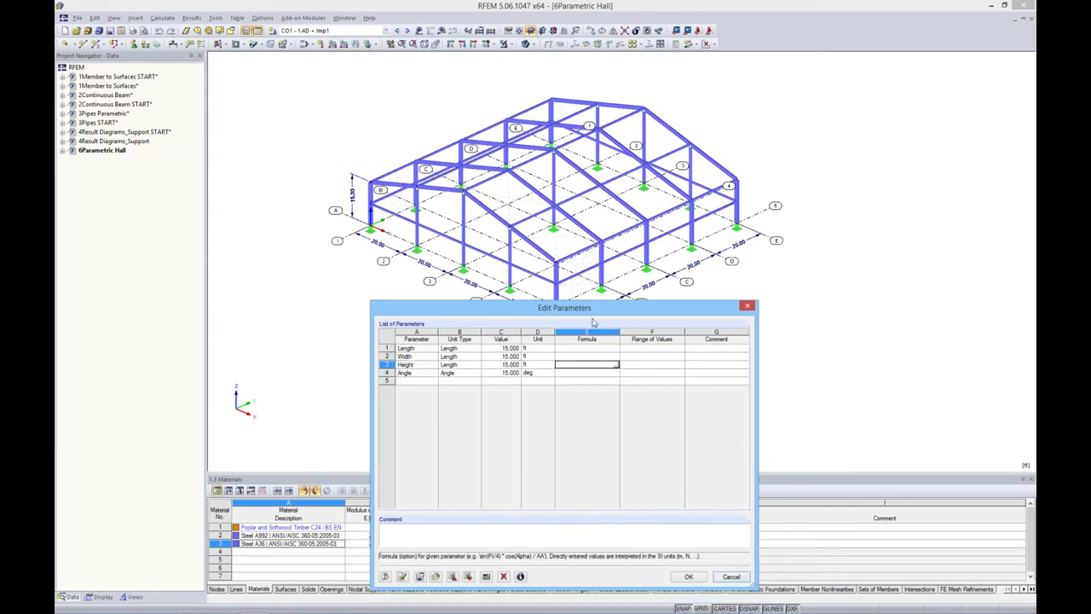
pyautogui.click(402, 576)
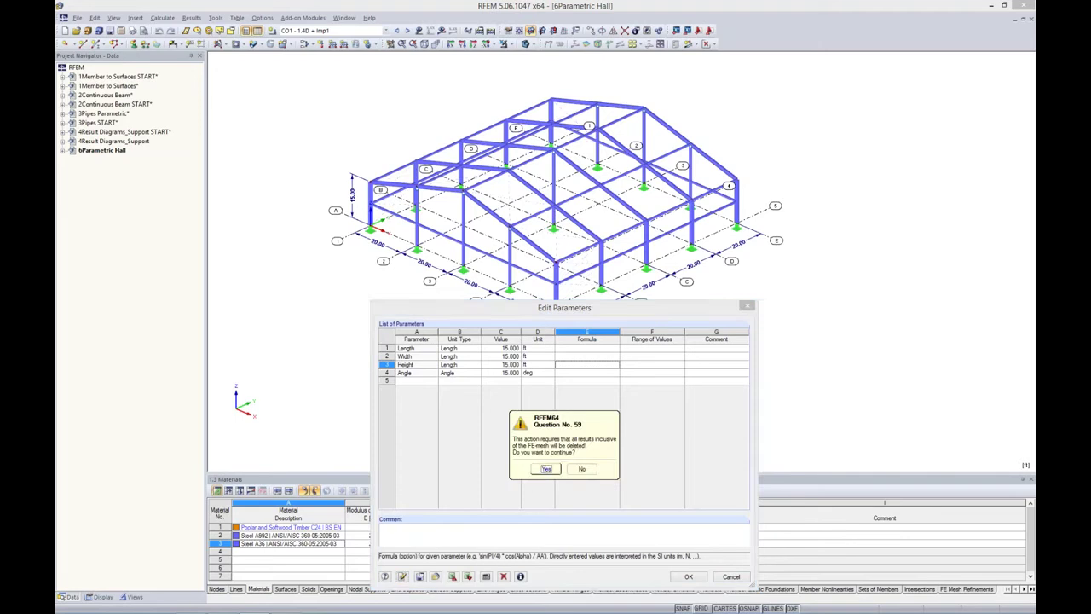
pyautogui.click(545, 474)
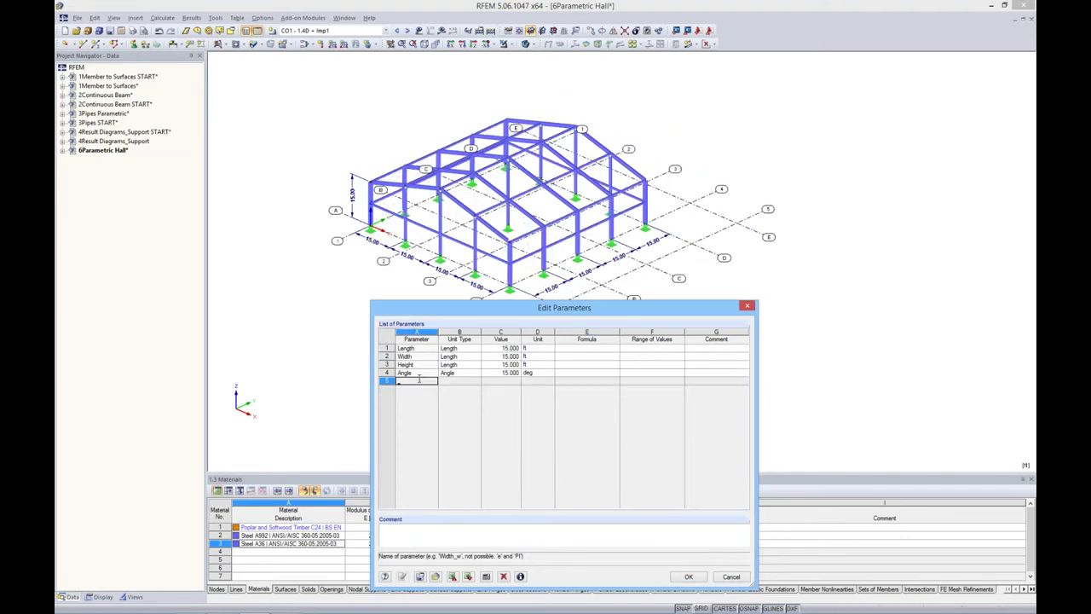
# - Set the hall's Angle parameter to 25 deg, apply it to the model and close the parameter list
pyautogui.click(507, 373)
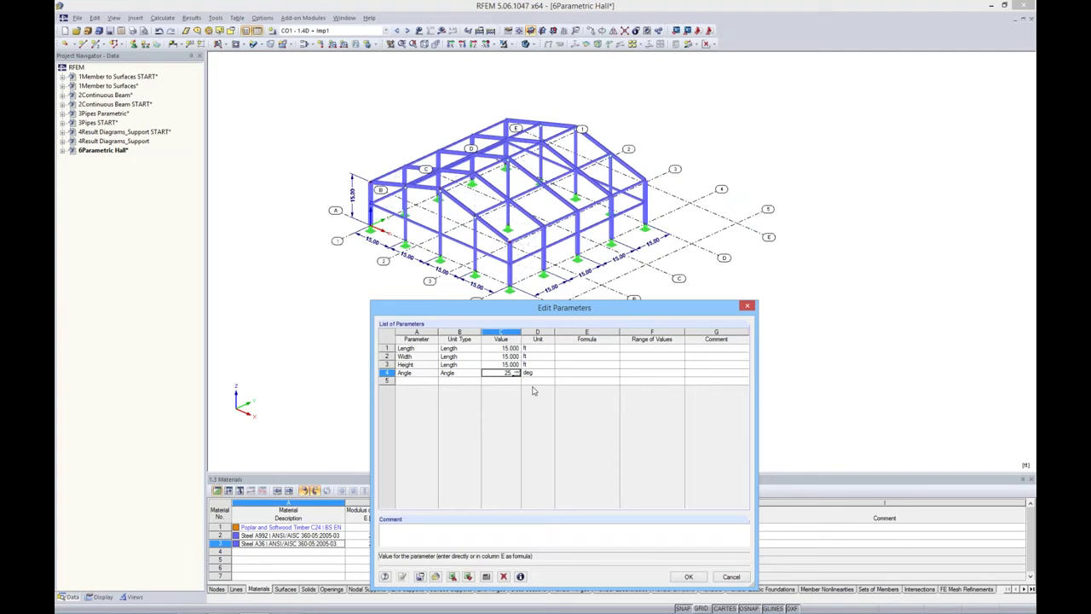
pyautogui.press('Return')
pyautogui.click(404, 577)
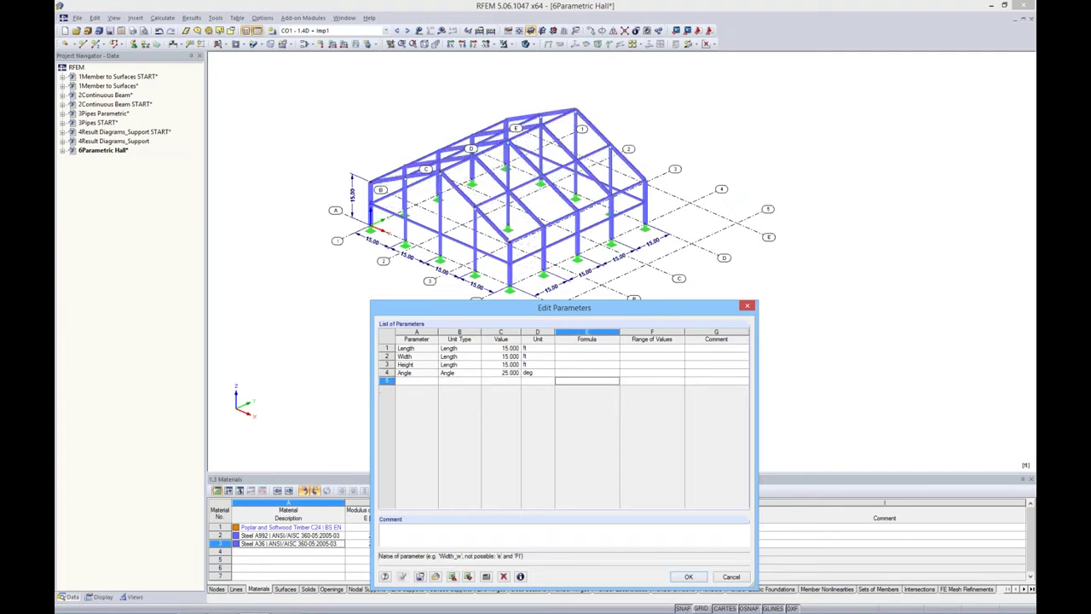
pyautogui.keyDown('ctrl'); pyautogui.moveTo(665, 140); pyautogui.dragTo(746, 290, button='middle'); pyautogui.keyUp('ctrl')
pyautogui.click(748, 305)
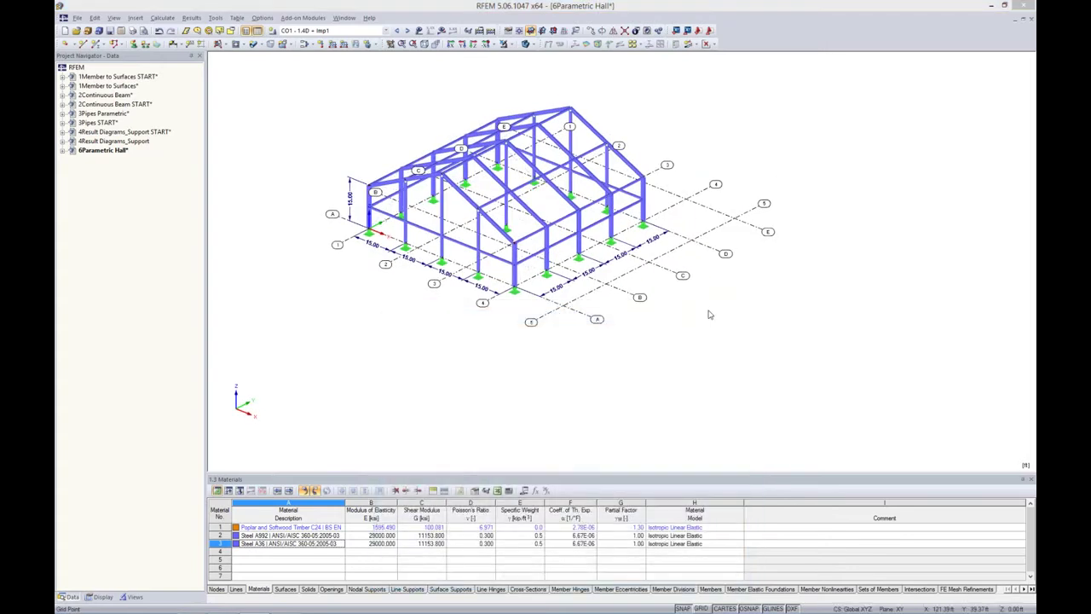
pyautogui.moveTo(677, 270); pyautogui.dragTo(720, 288, button='middle')
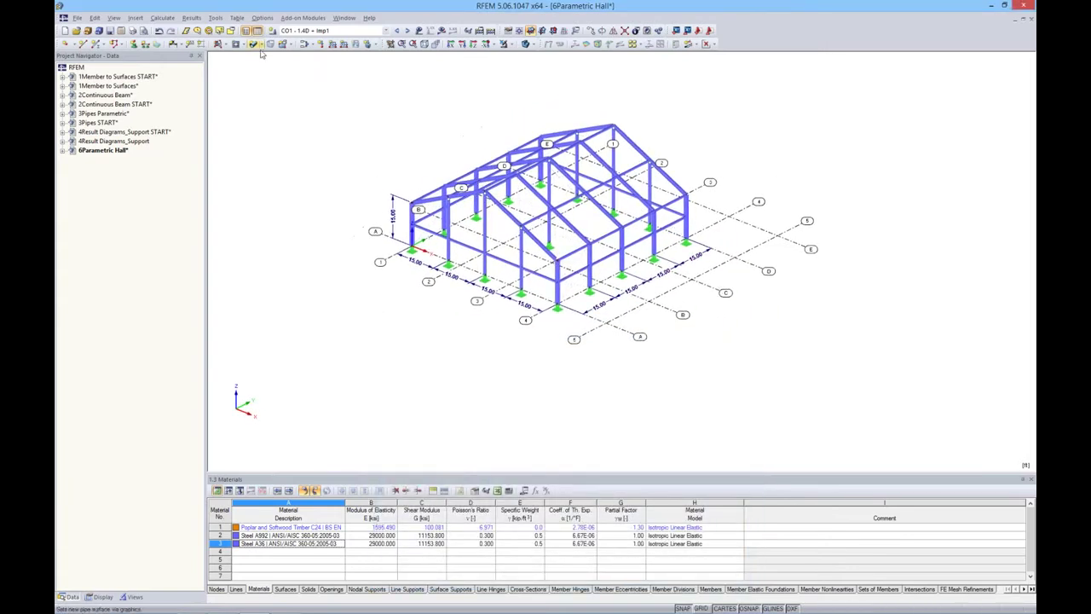
# - Undo the angle change and the length and width changes of the parametric hall
pyautogui.click(159, 32)
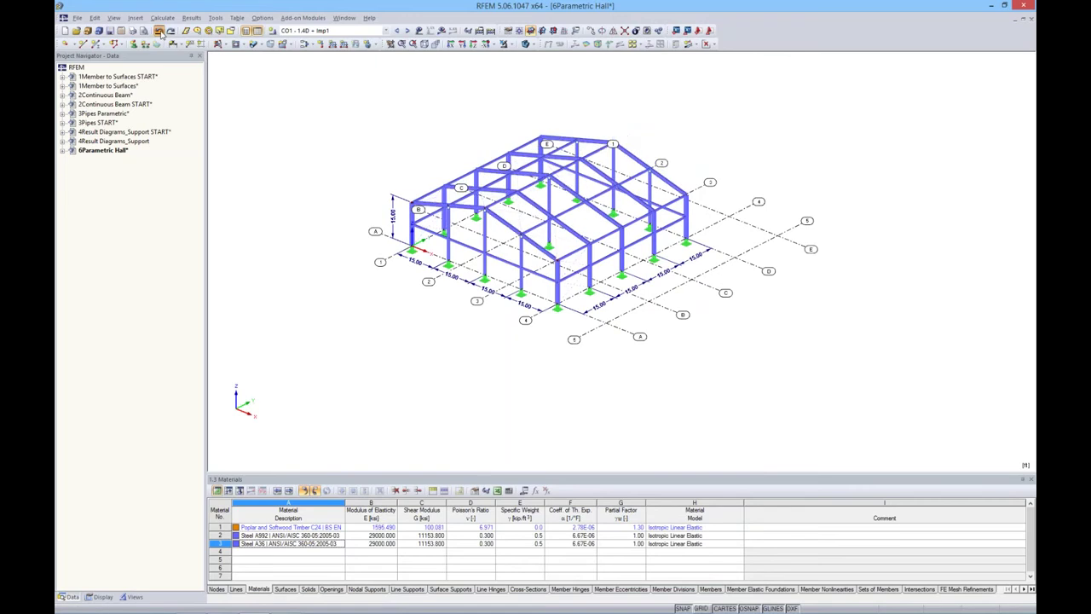
pyautogui.click(159, 32)
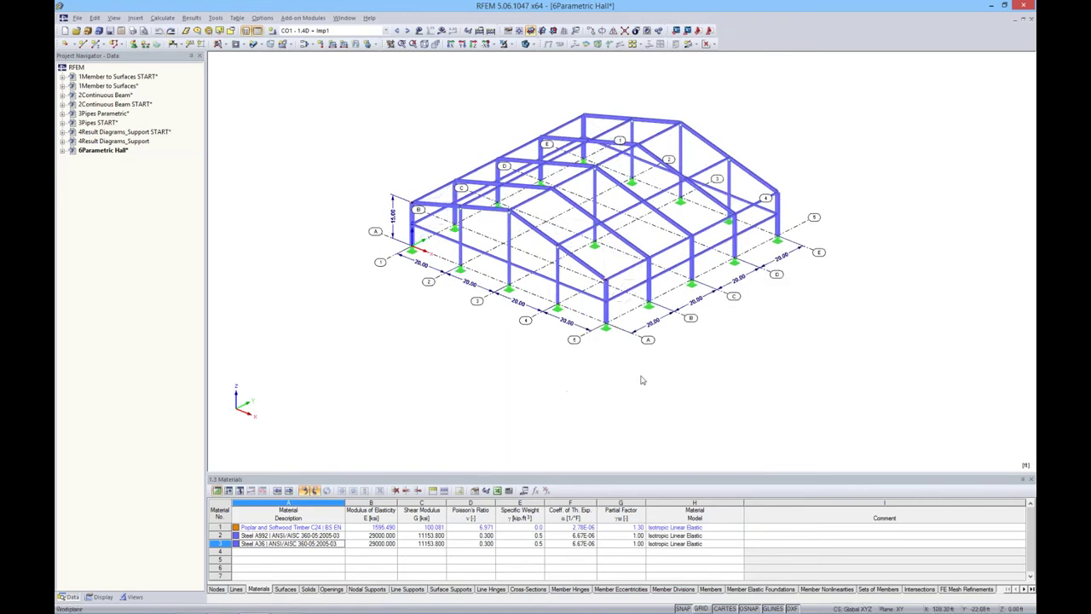
pyautogui.moveTo(677, 353); pyautogui.dragTo(642, 373, button='middle')
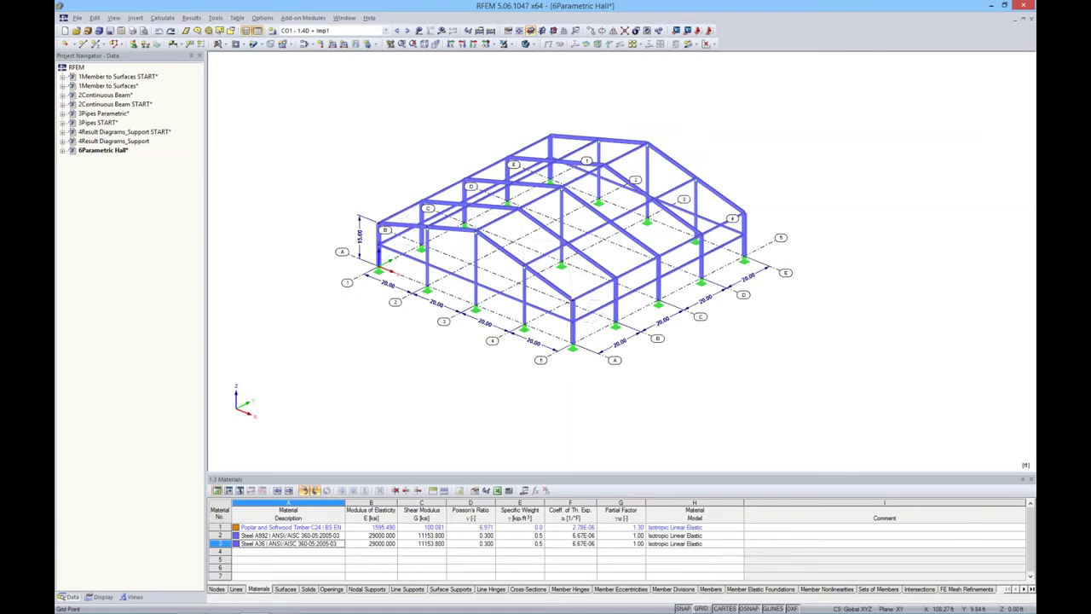
# - Show the loads of LC1 - Dead Load and LC2 - Snow Load 1 on the hall
pyautogui.click(385, 31)
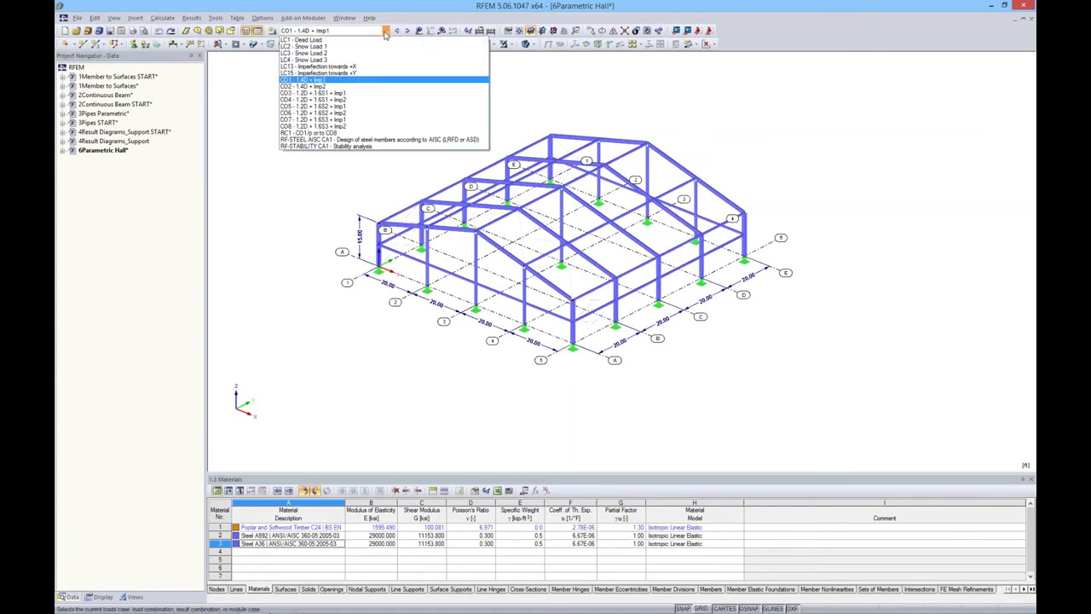
pyautogui.click(377, 40)
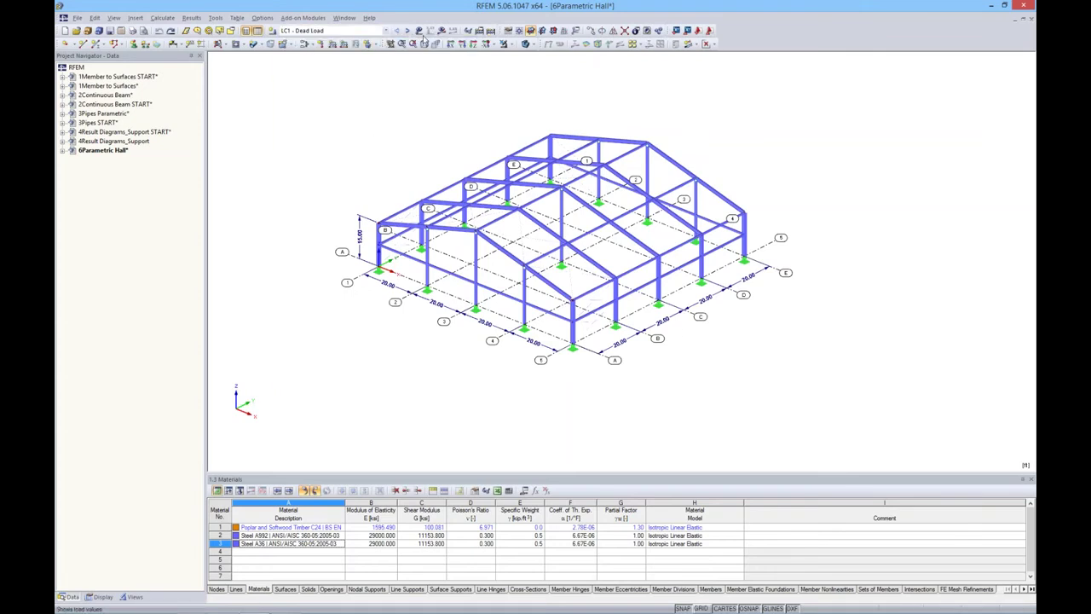
pyautogui.click(419, 30)
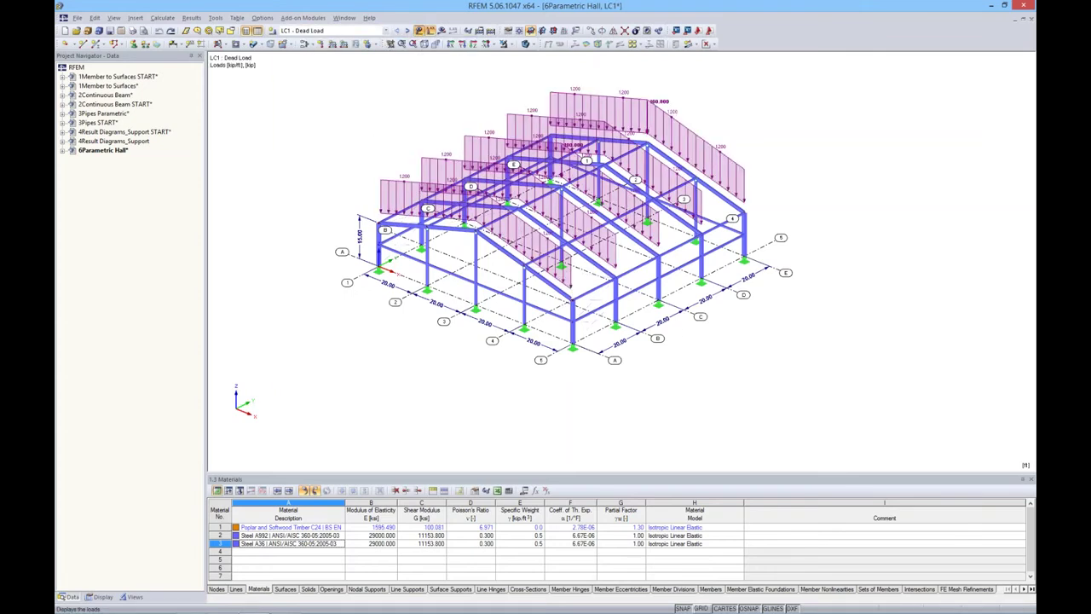
pyautogui.click(407, 31)
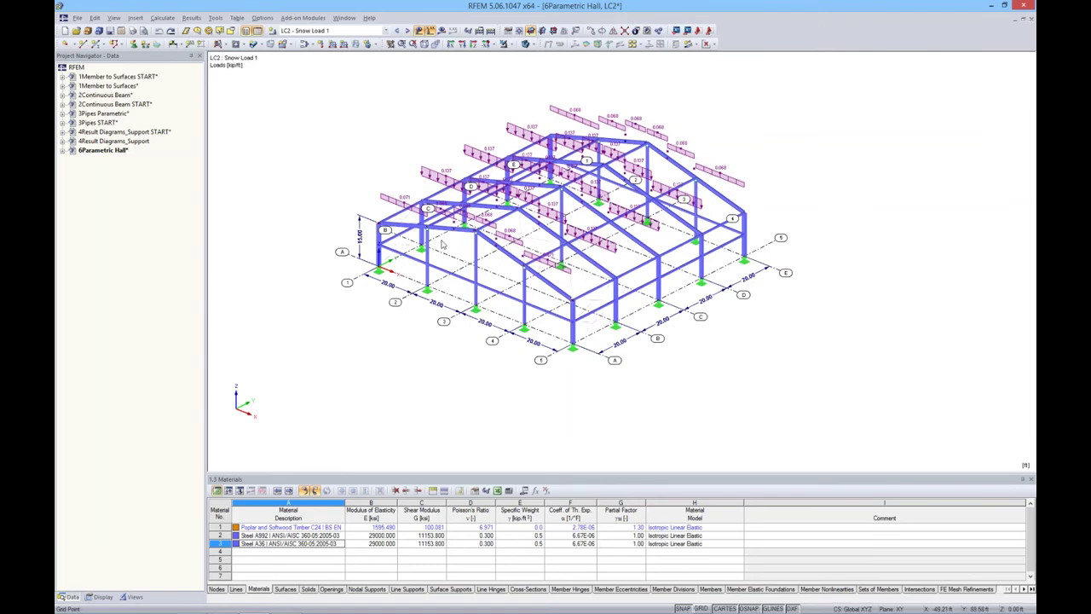
# - Generate duopitch roof snow loads according to ASCE/SEI 7-10 for load cases LC2, LC3 and LC4
pyautogui.click(220, 21)
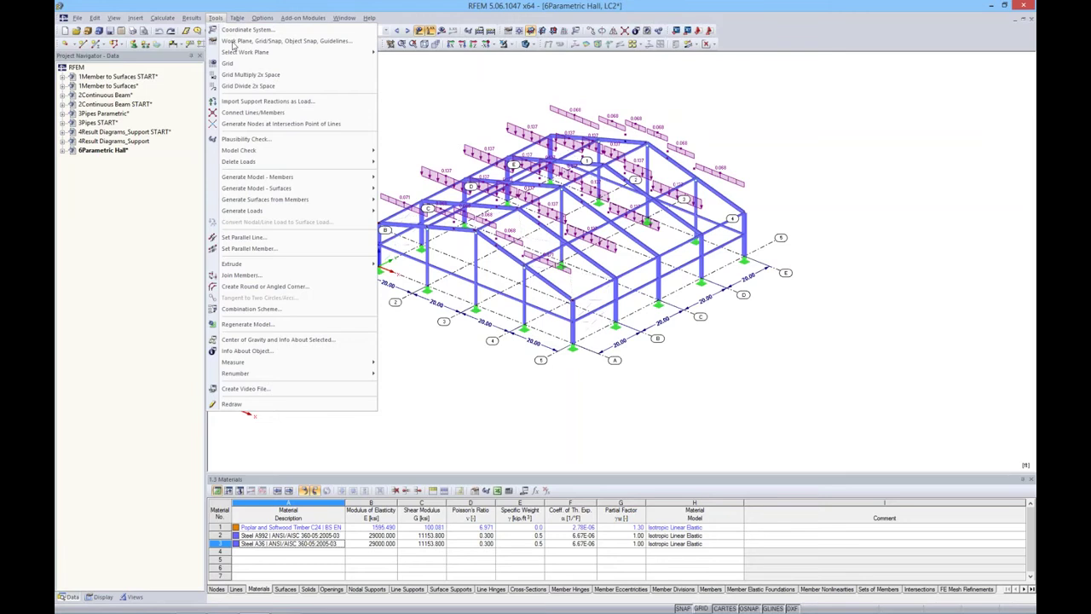
pyautogui.moveTo(253, 213)
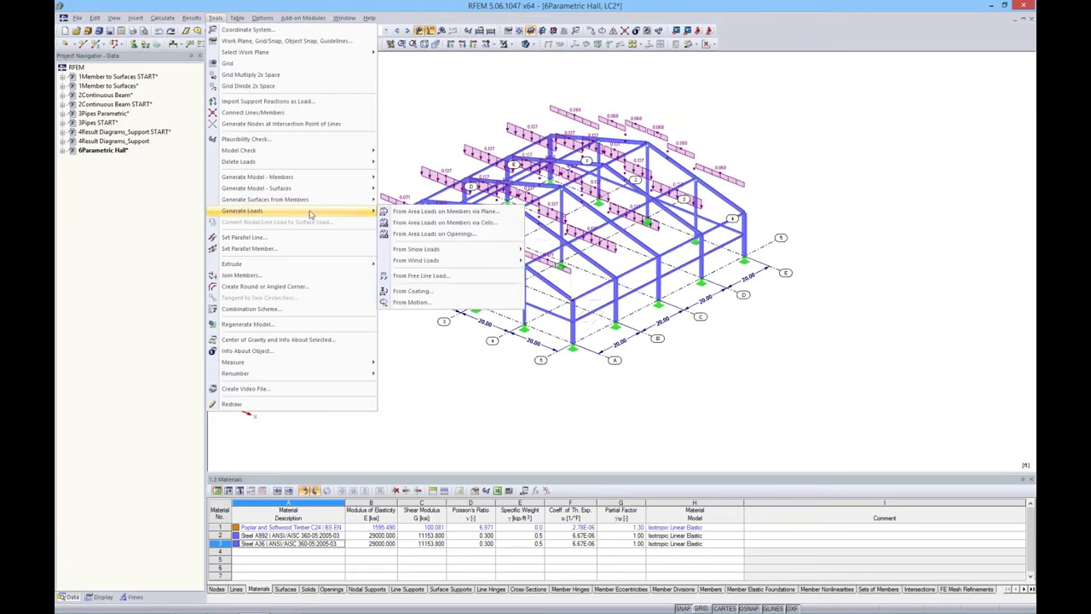
pyautogui.moveTo(430, 249)
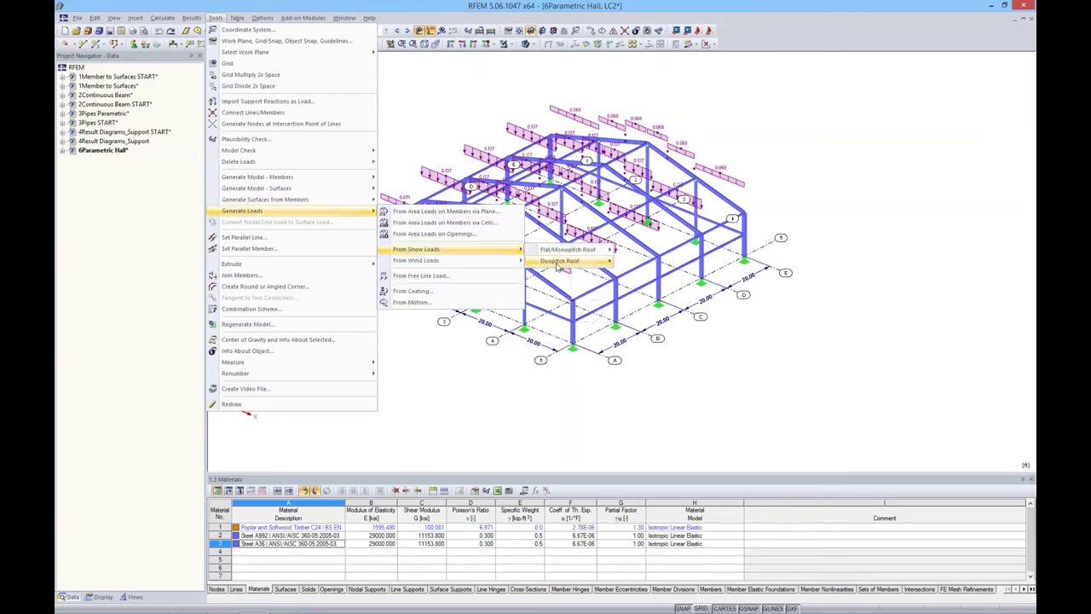
pyautogui.moveTo(557, 266)
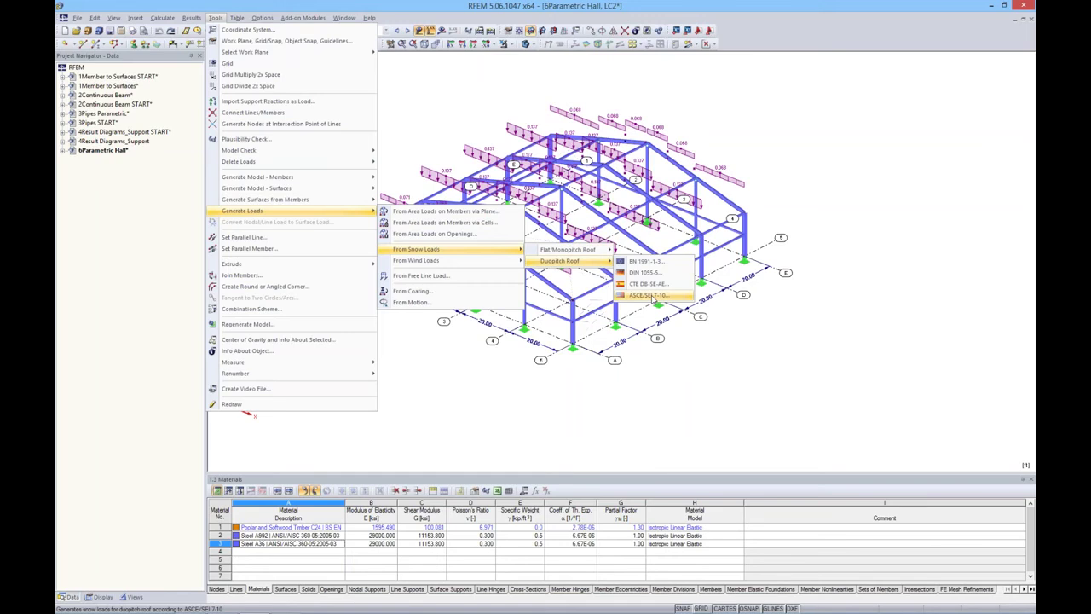
pyautogui.click(653, 295)
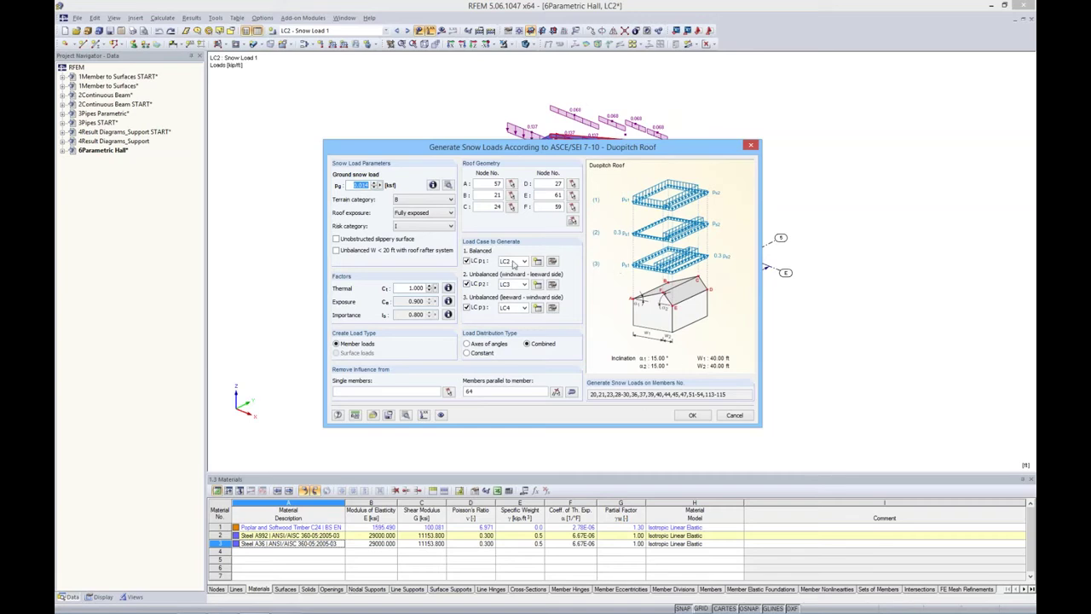
pyautogui.click(695, 415)
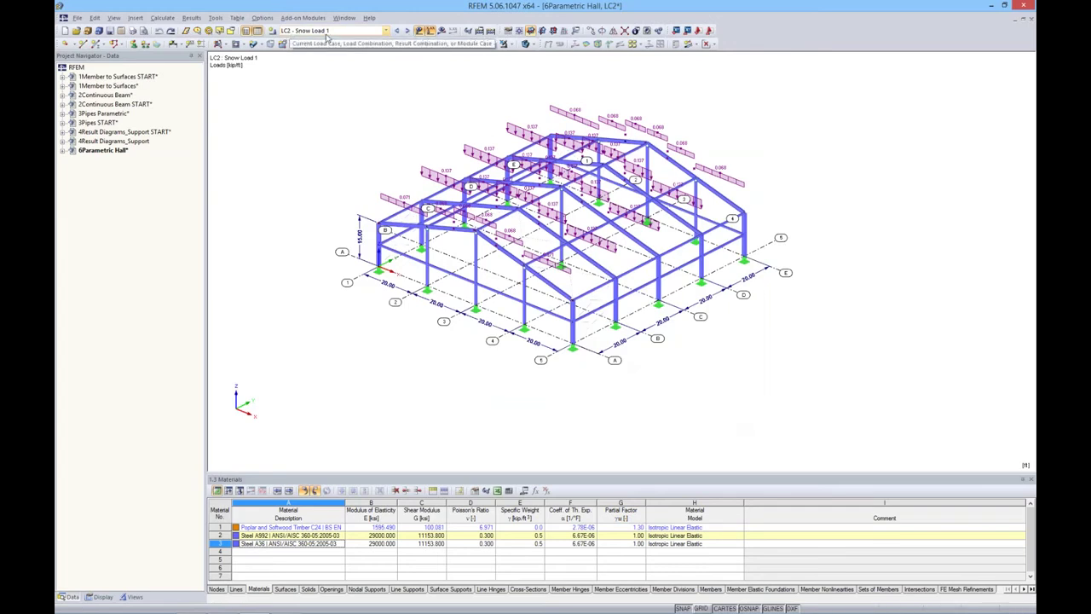
# - Browse the loads of LC3 - Snow Load 2, LC4 - Snow Load 3 and LC13 - Imperfection towards +X
pyautogui.click(406, 31)
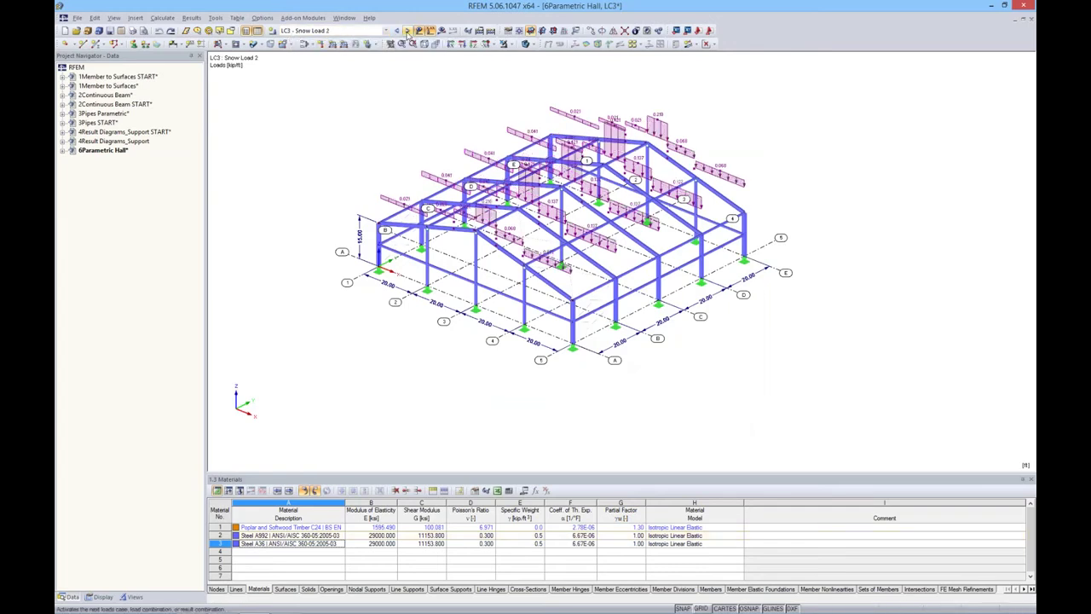
pyautogui.click(407, 32)
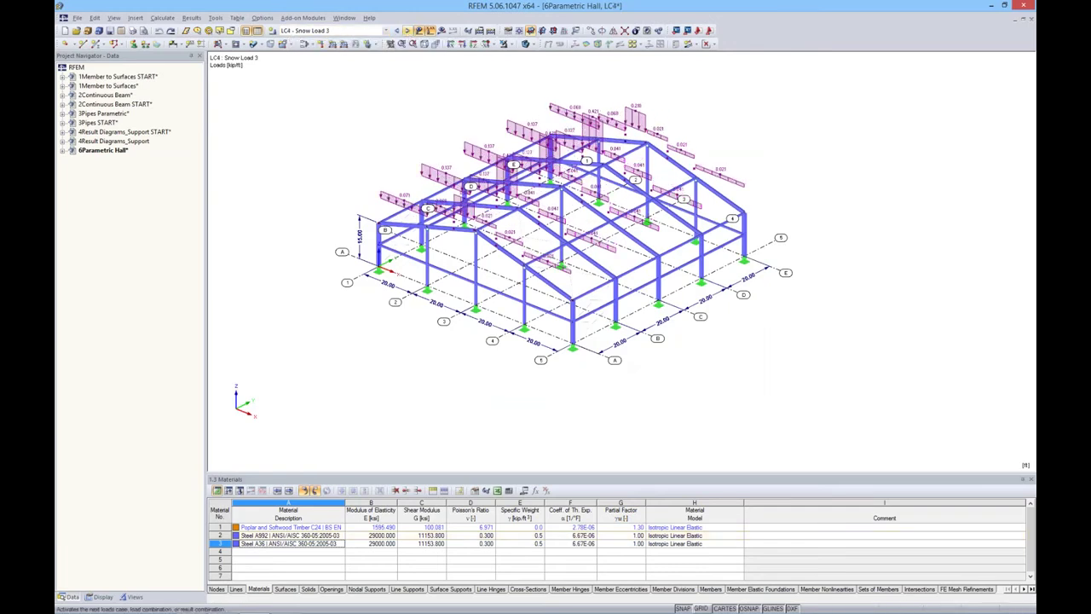
pyautogui.click(406, 31)
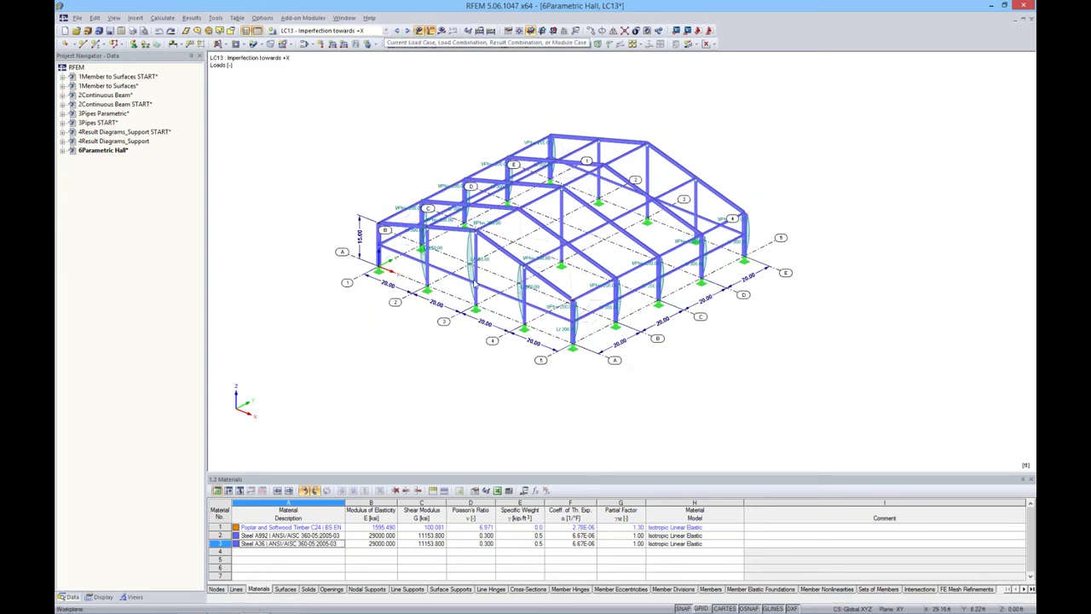
# - Inspect the inclination and precamber parameters of a gable column's imperfection in LC13 - Imperfection towards +X
pyautogui.doubleClick(493, 288)
pyautogui.moveTo(526, 198); pyautogui.dragTo(506, 256)
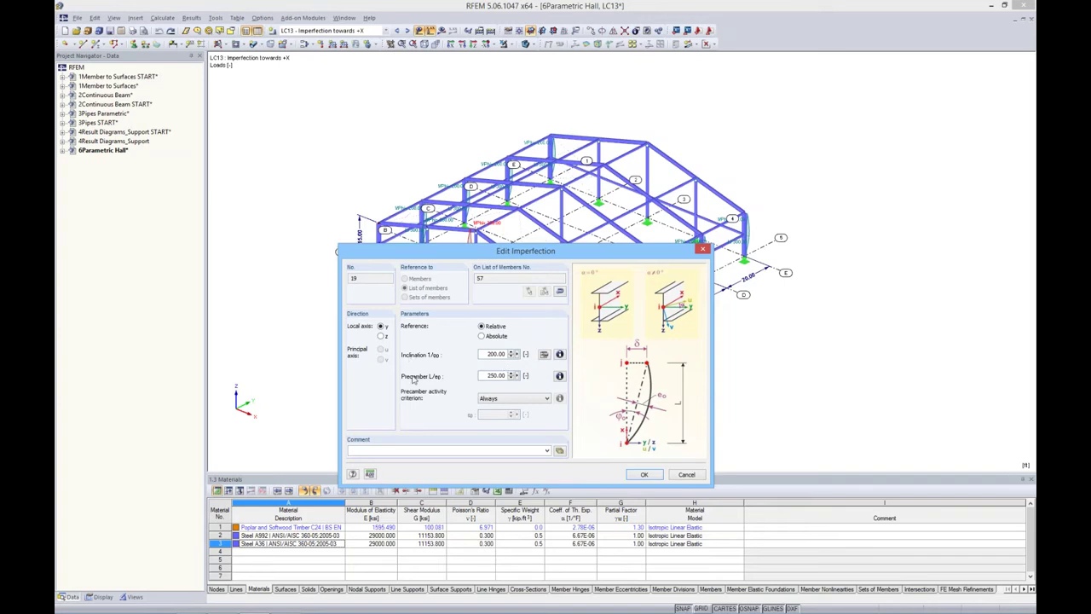
pyautogui.click(651, 473)
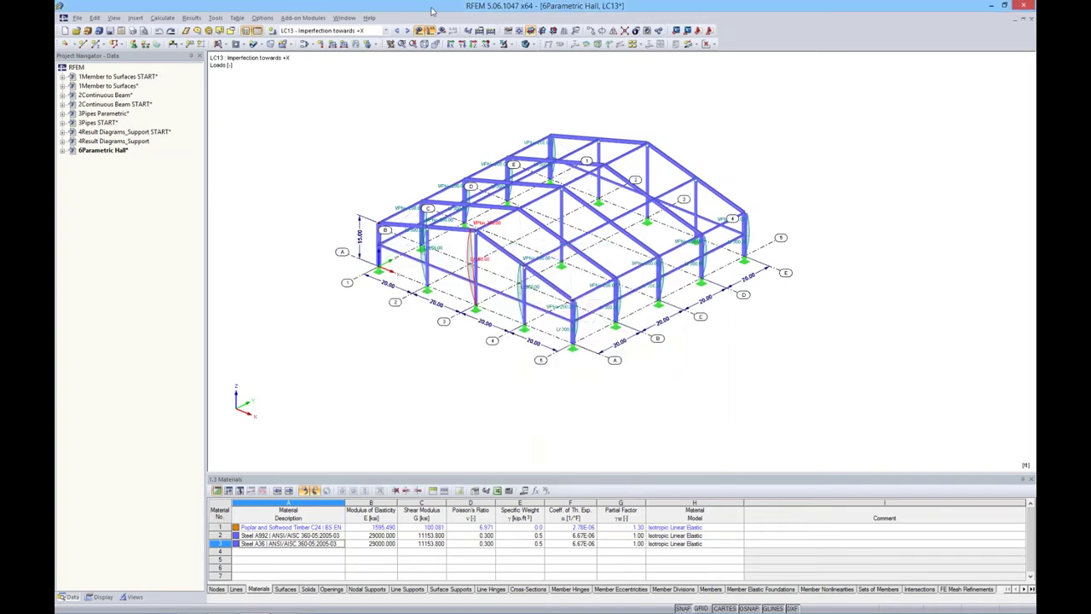
# - Browse the loads of the load combinations from CO1 - 1.4D + Imp1 through CO4 - 1.2D + 1.6S1 + Imp2
pyautogui.click(385, 31)
pyautogui.click(349, 80)
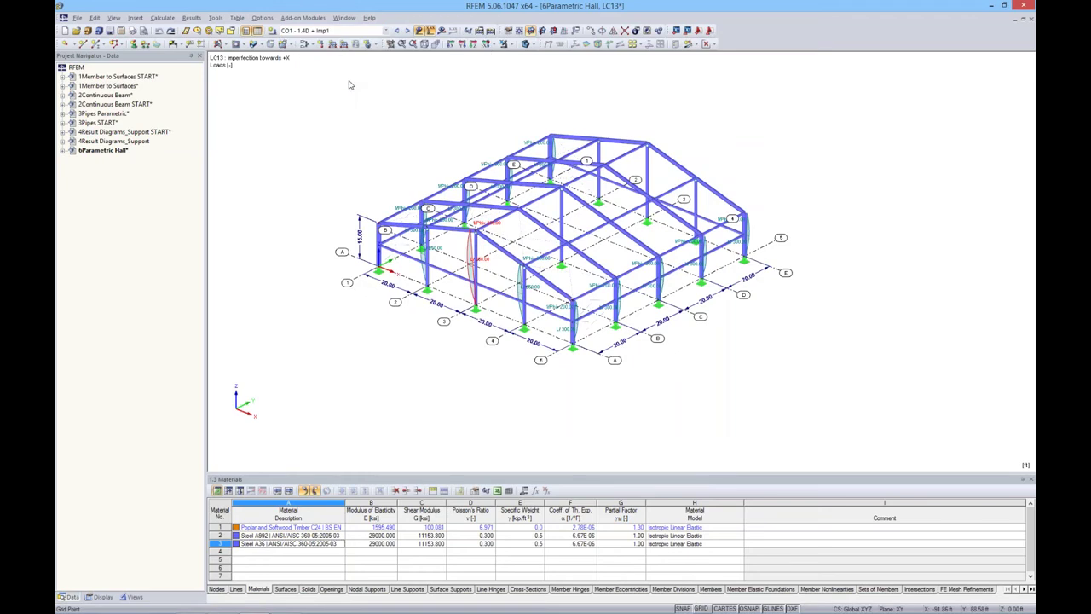
pyautogui.click(407, 30)
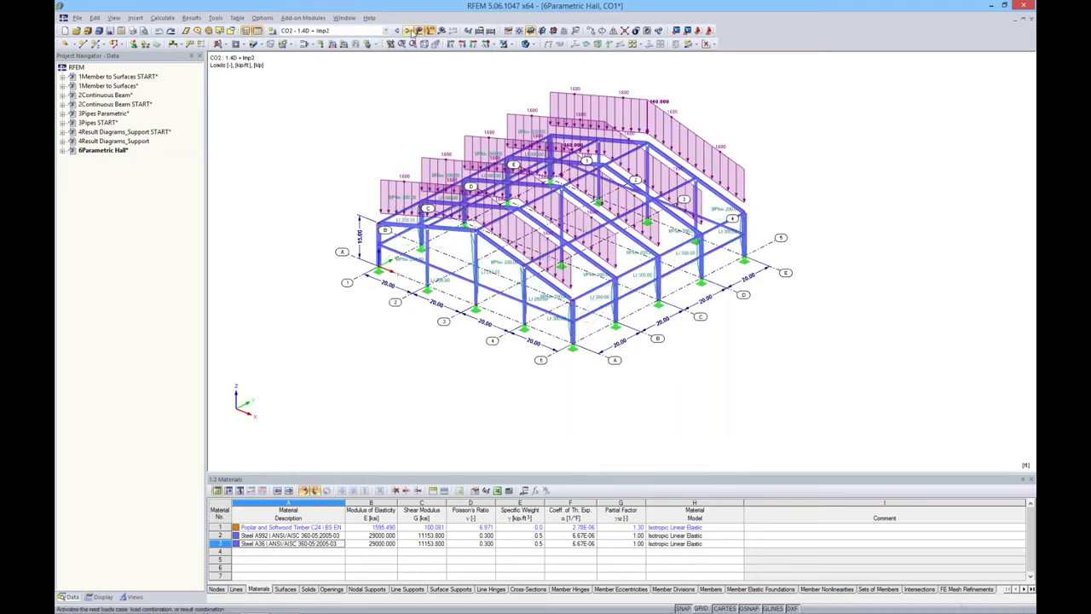
pyautogui.click(406, 30)
pyautogui.click(407, 30)
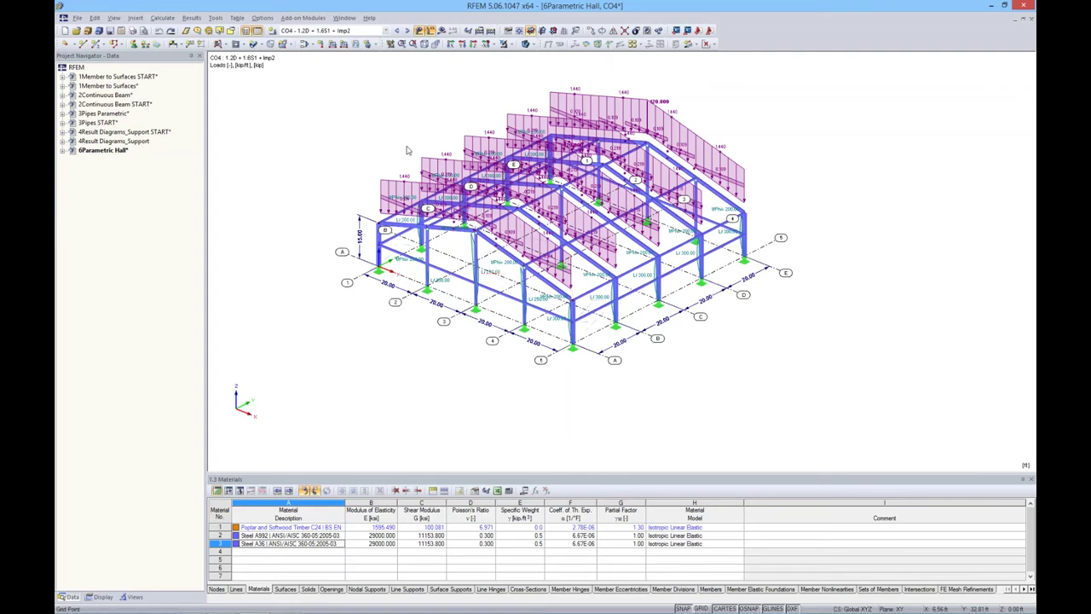
# - Try to calculate the results of load combination CO1 - 1.4D + Imp1 with the load display turned off
pyautogui.click(385, 30)
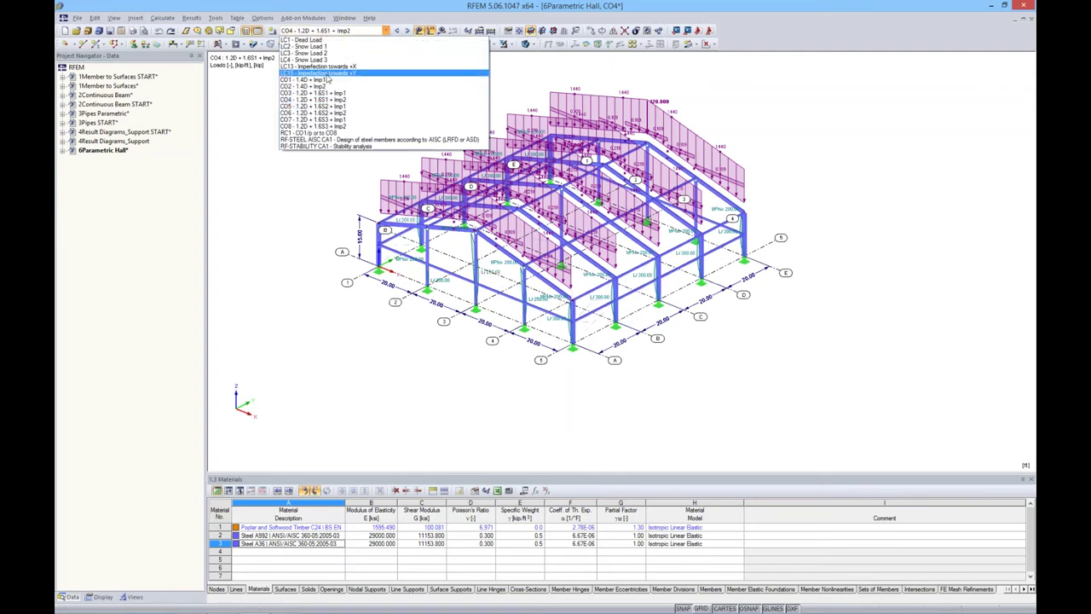
pyautogui.click(325, 82)
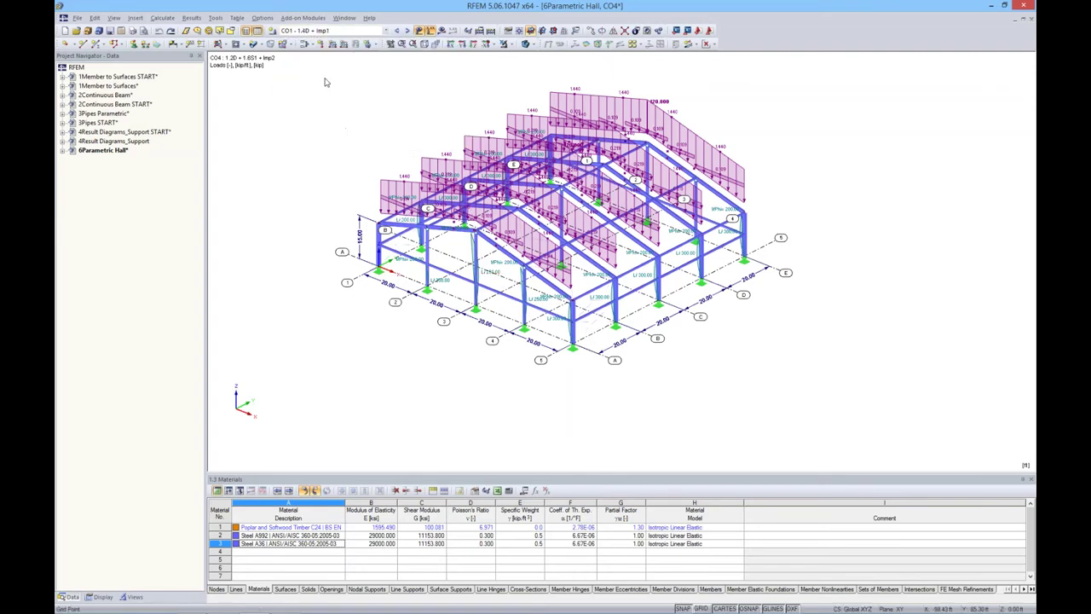
pyautogui.click(419, 30)
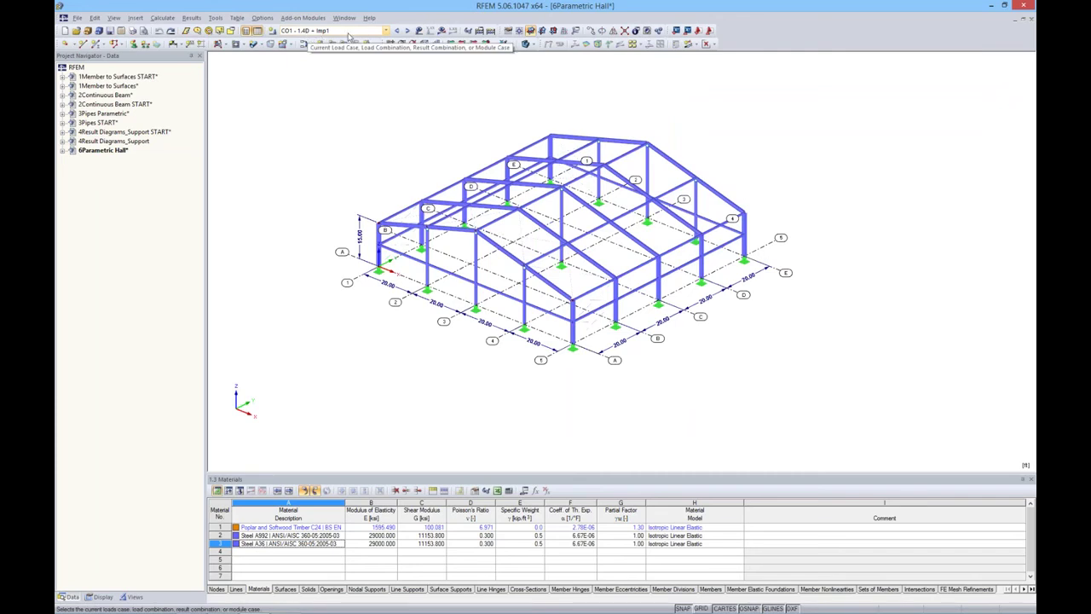
pyautogui.click(441, 31)
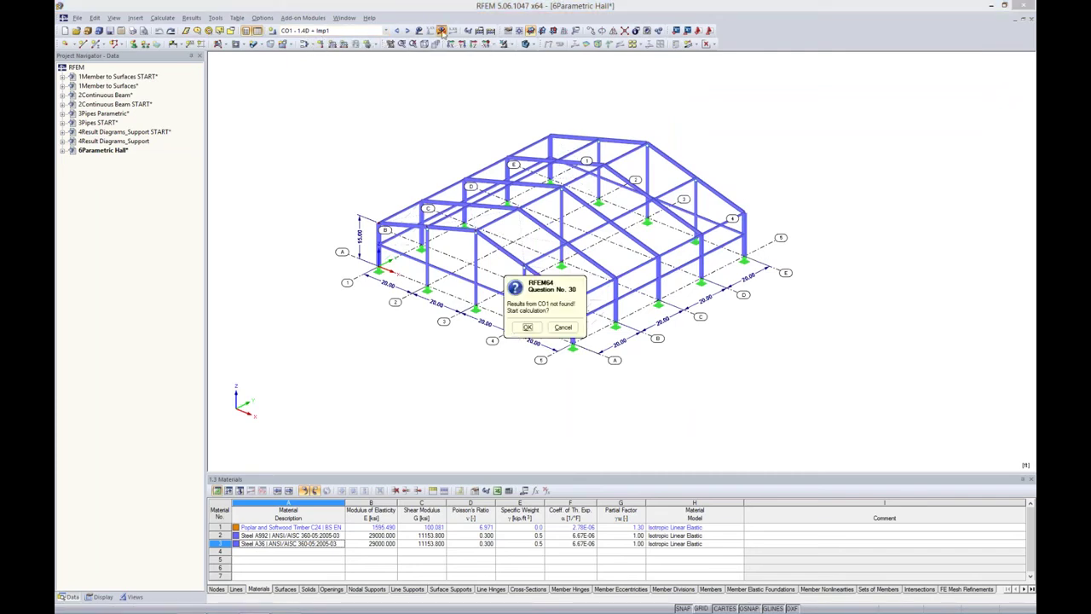
pyautogui.click(526, 328)
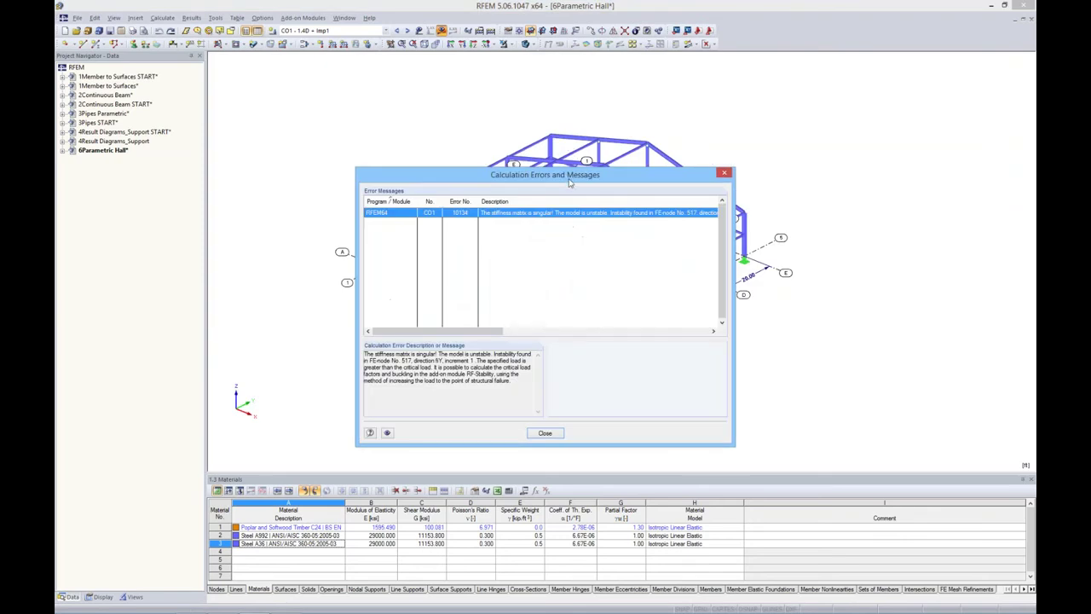
# - Read the CO1 calculation error description alongside the marked location on the hall, and close the message list
pyautogui.moveTo(569, 182); pyautogui.dragTo(567, 275)
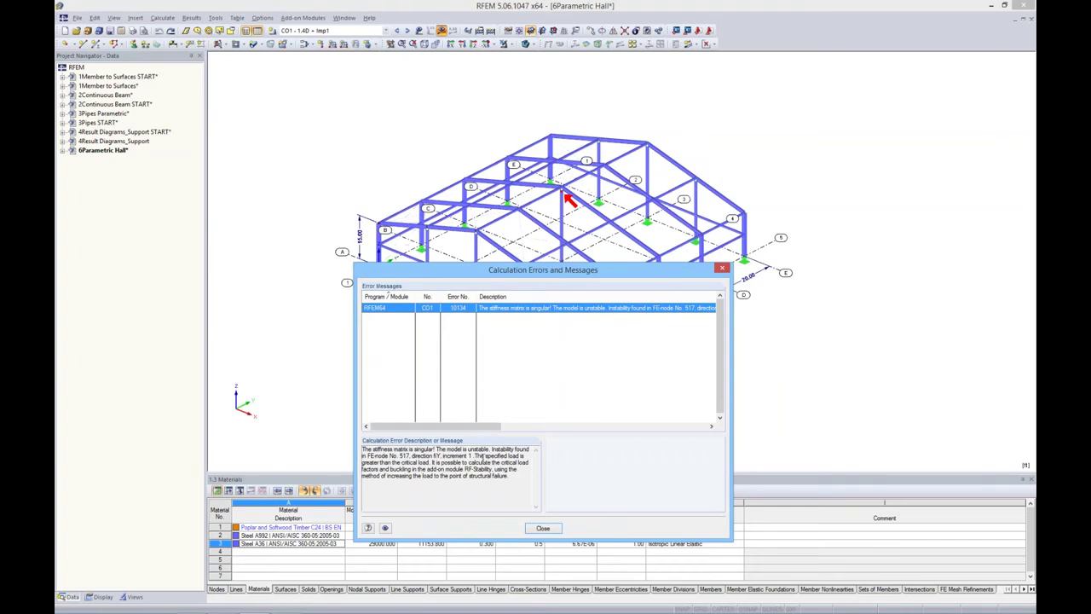
pyautogui.moveTo(474, 455); pyautogui.dragTo(528, 455)
pyautogui.moveTo(365, 462); pyautogui.dragTo(412, 465)
pyautogui.click(433, 488)
pyautogui.moveTo(578, 270); pyautogui.dragTo(570, 241)
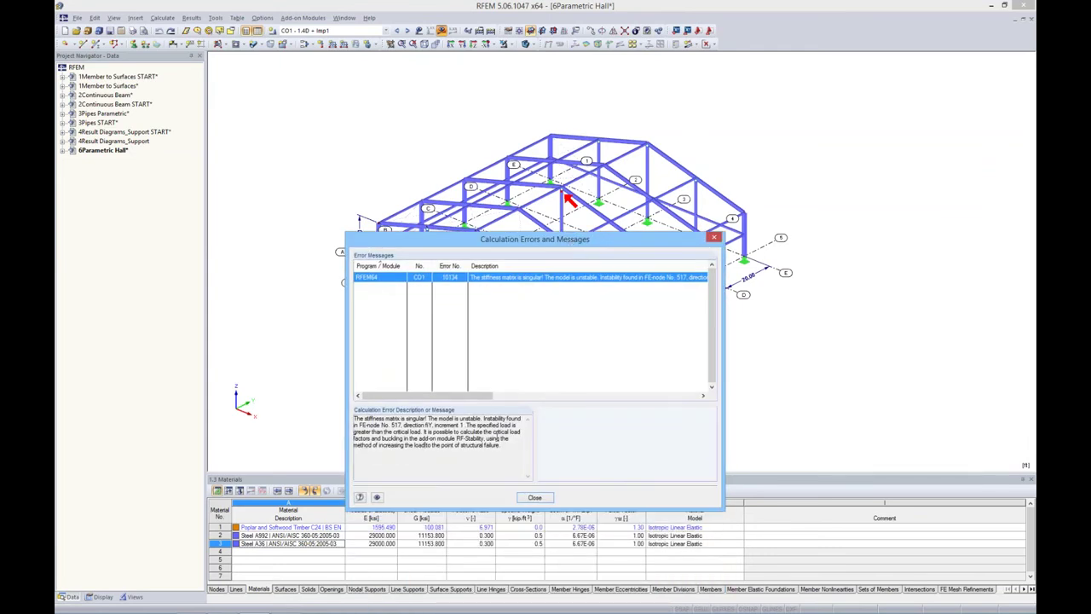
pyautogui.click(535, 498)
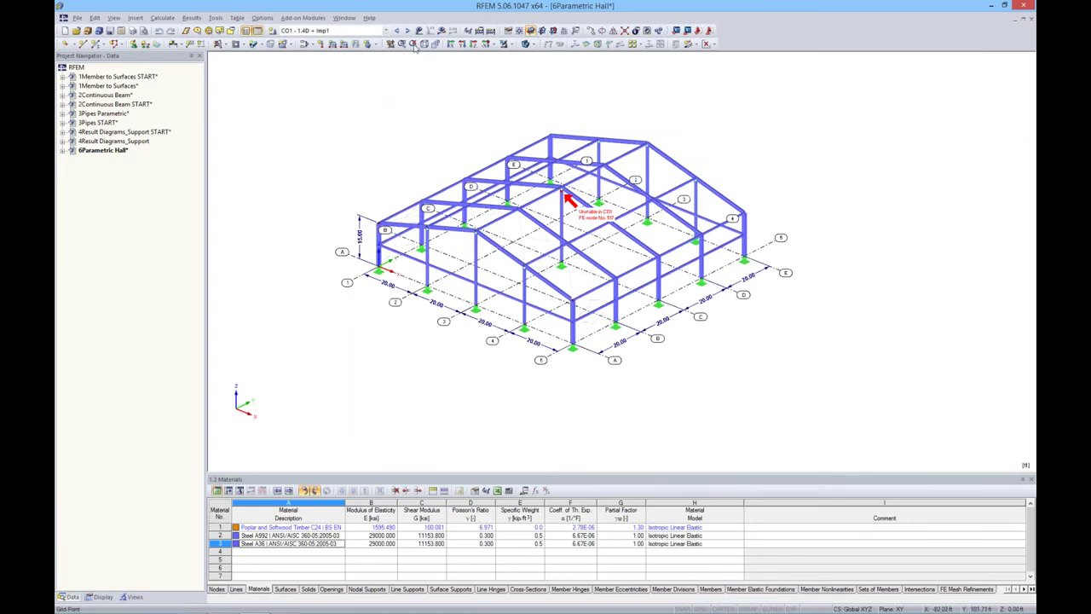
# - Calculate LC1 - Dead Load and show its member internal forces on the hall
pyautogui.click(385, 32)
pyautogui.click(370, 42)
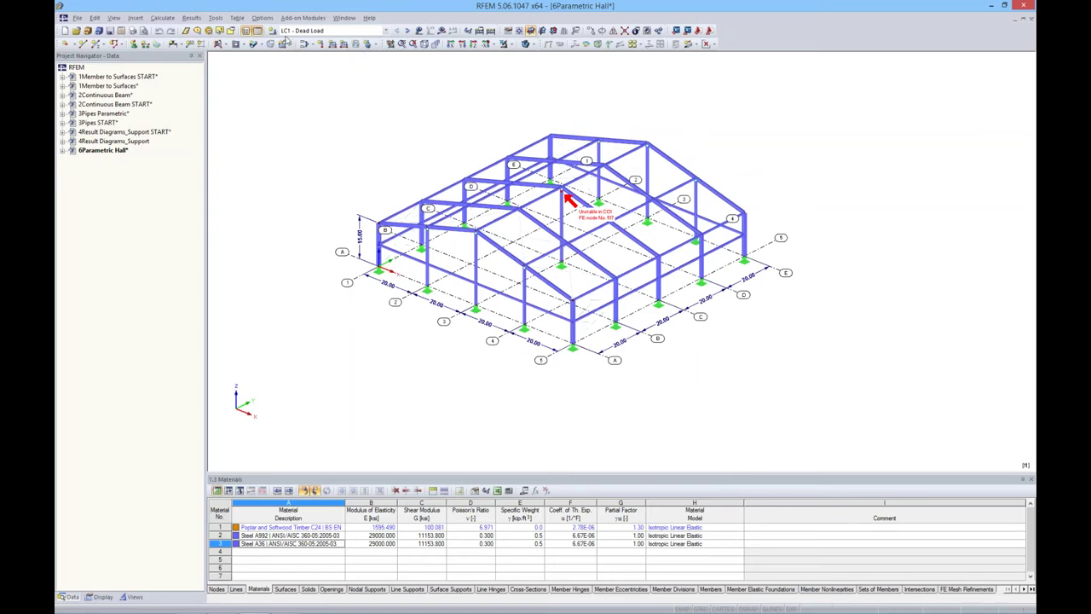
pyautogui.click(441, 31)
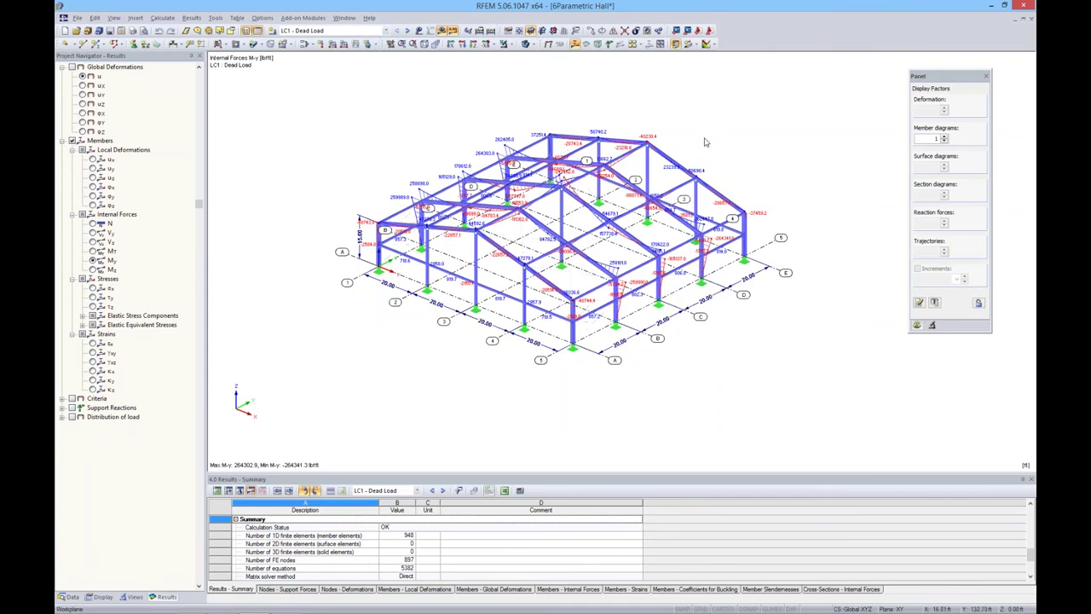
pyautogui.moveTo(705, 134); pyautogui.dragTo(692, 139, button='middle')
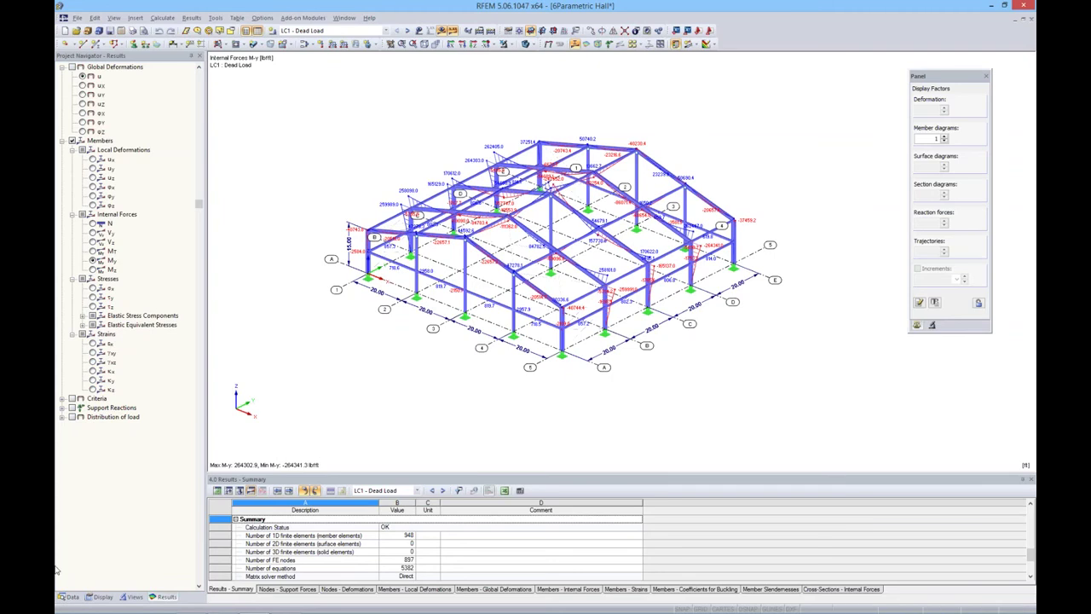
# - Open the RF-STABILITY add-on module for the 6Parametric Hall model
pyautogui.click(68, 597)
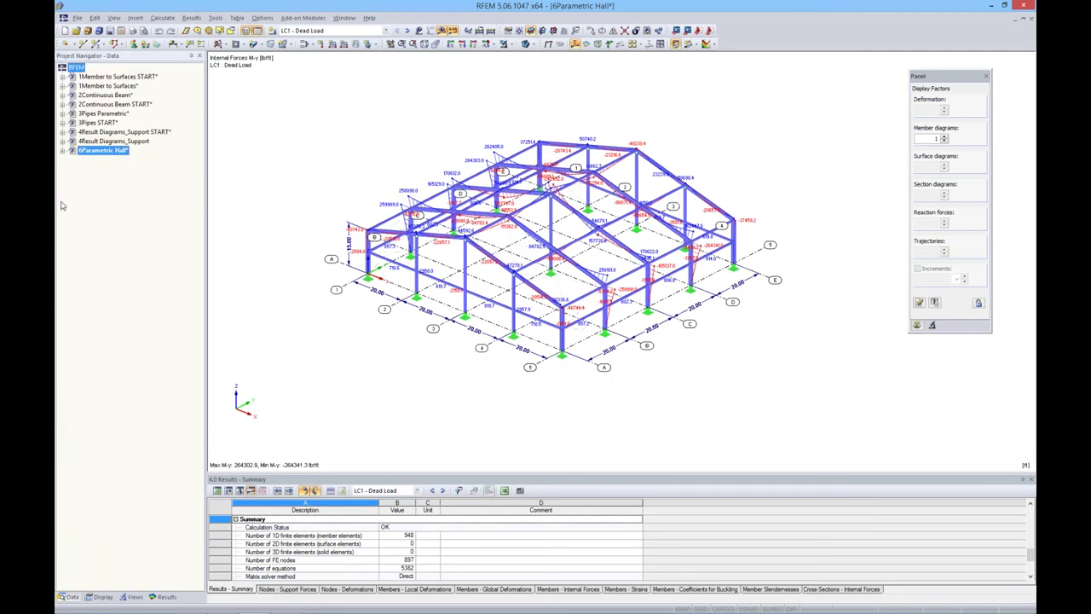
pyautogui.click(63, 151)
pyautogui.moveTo(198, 223); pyautogui.dragTo(187, 467)
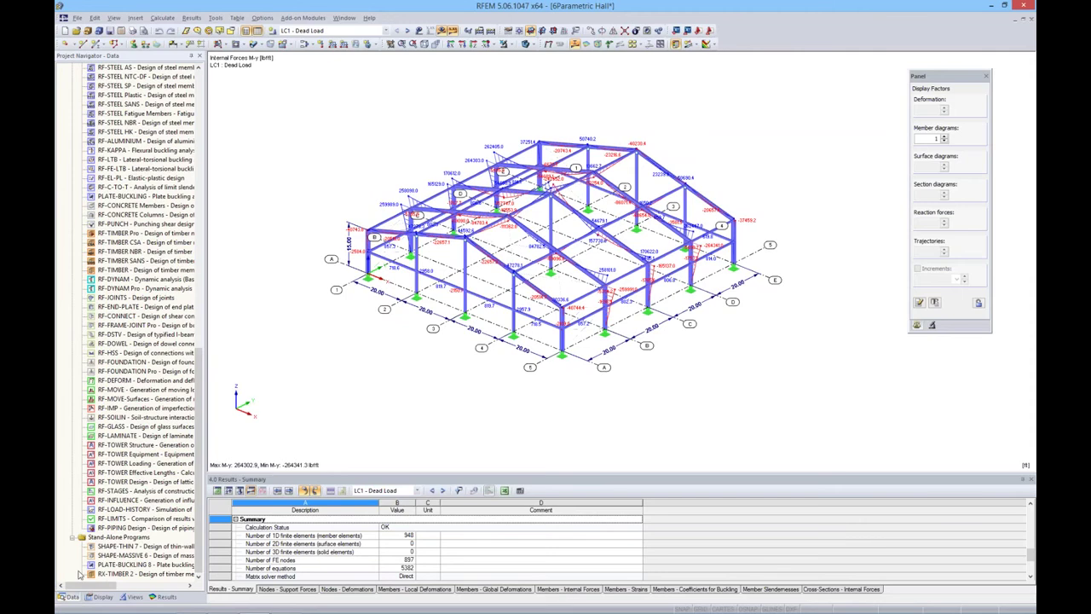
pyautogui.scroll(7, 193, 453)
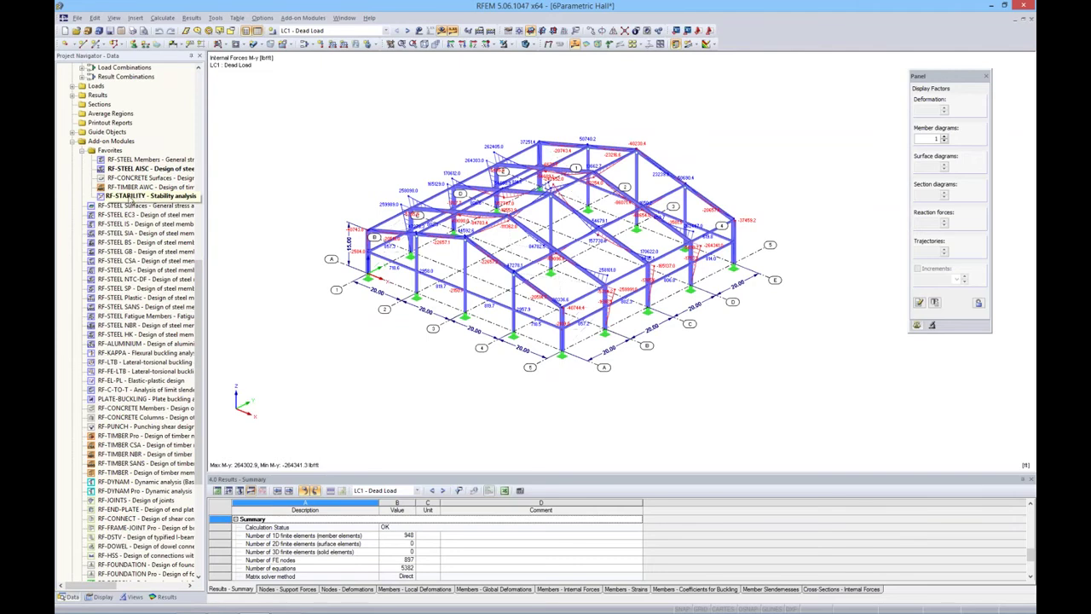
pyautogui.doubleClick(128, 198)
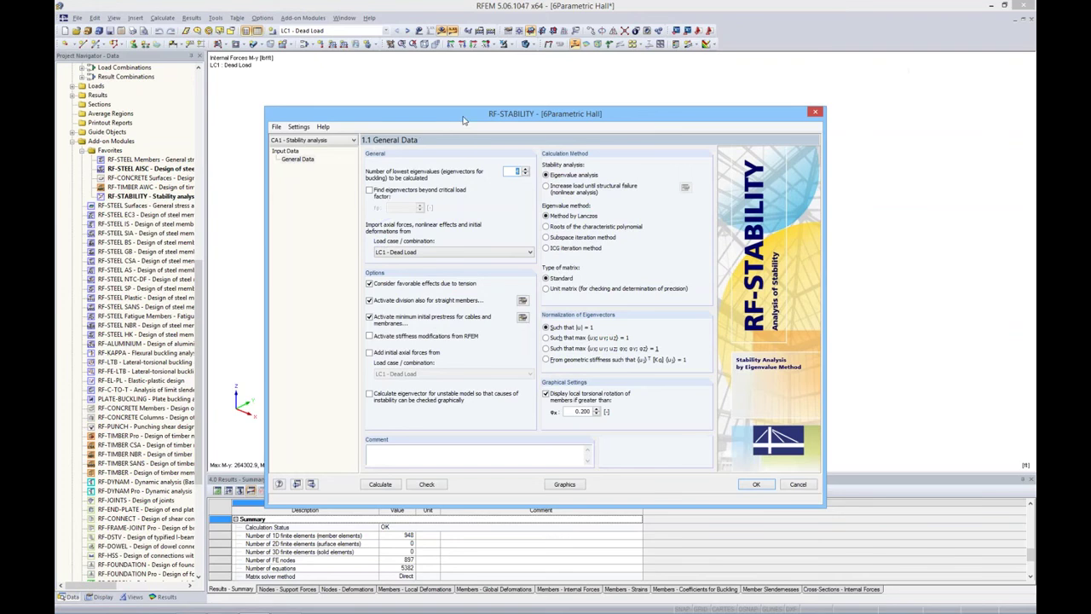
# - Run the eigenvalue stability analysis with axial forces from LC1 - Dead Load and review the critical load factors
pyautogui.moveTo(463, 120); pyautogui.dragTo(464, 173)
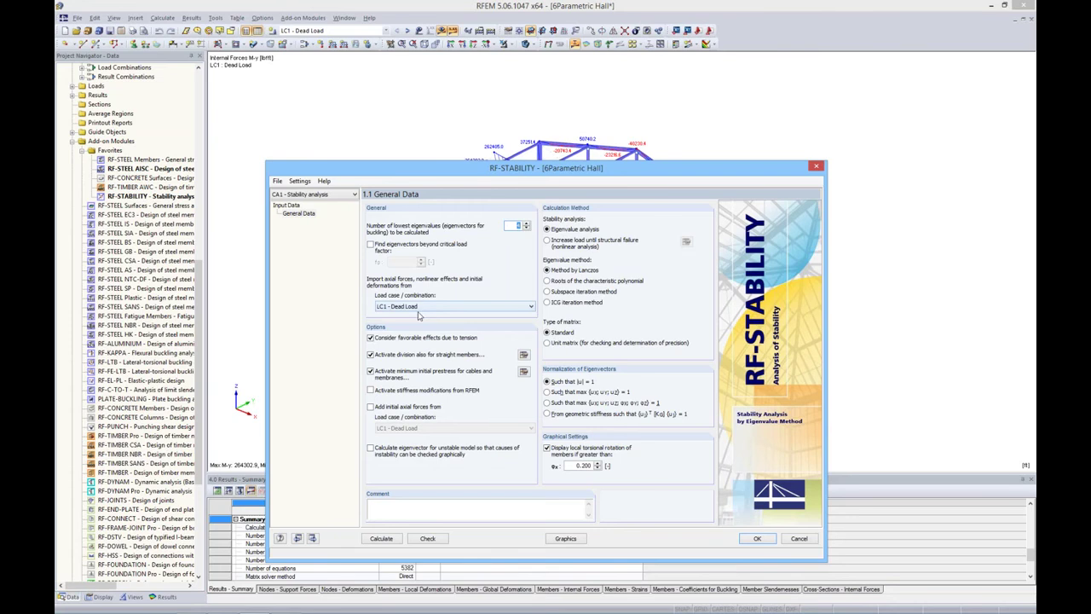
pyautogui.click(380, 539)
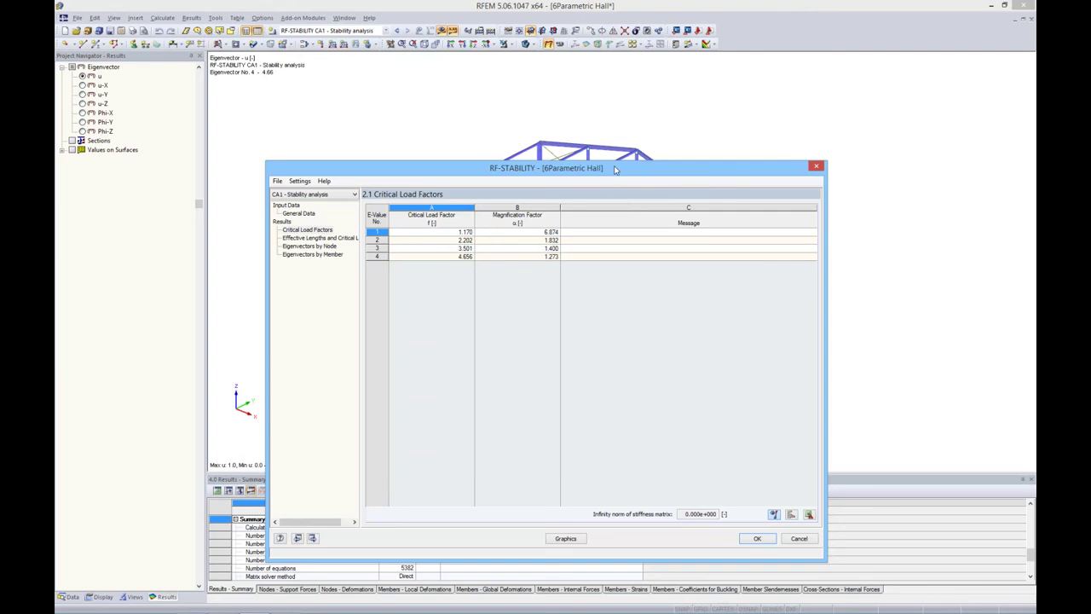
pyautogui.moveTo(613, 167); pyautogui.dragTo(614, 163)
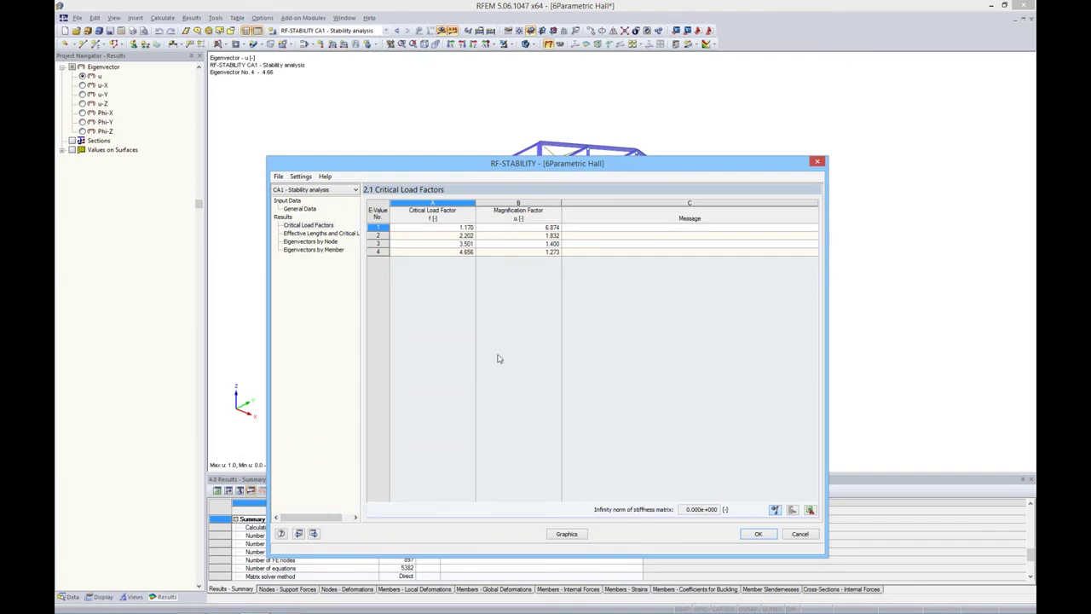
# - Show the stability results graphically on the hall and animate eigenvector No. 1
pyautogui.click(567, 535)
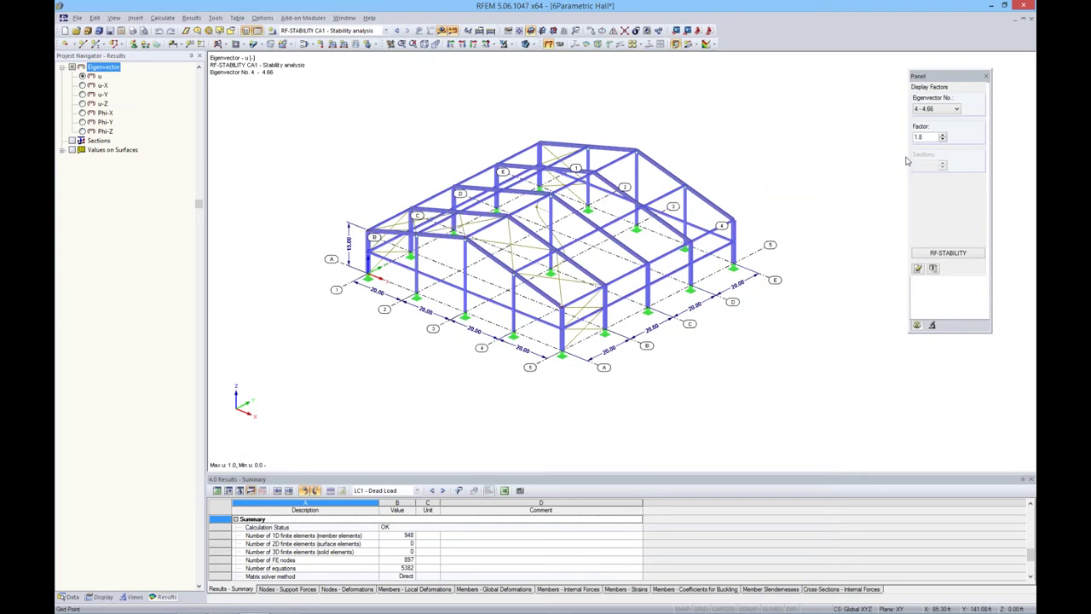
pyautogui.click(956, 109)
pyautogui.click(933, 119)
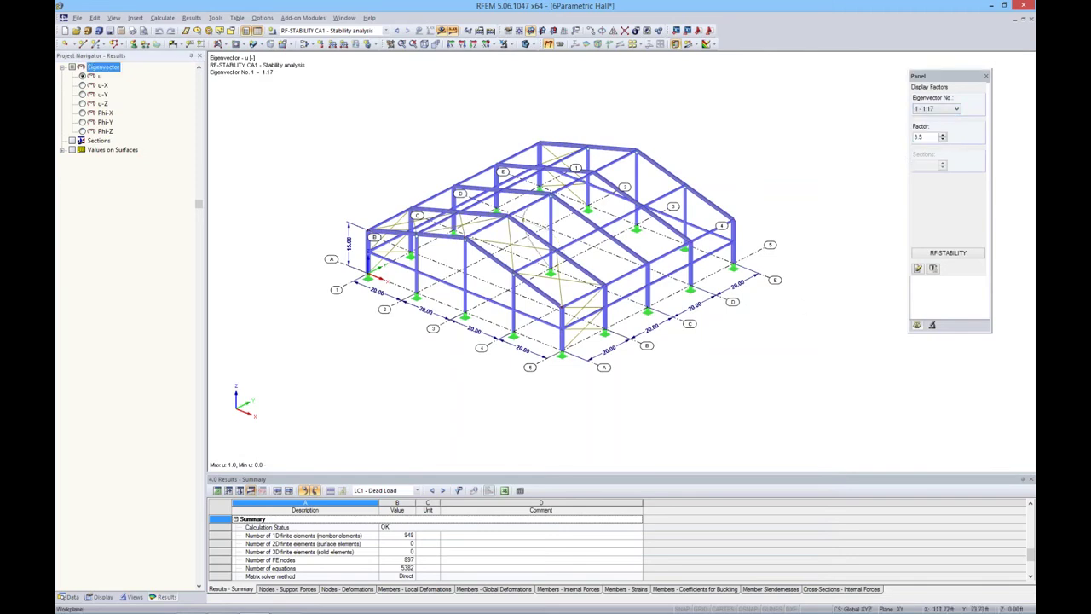
pyautogui.click(559, 43)
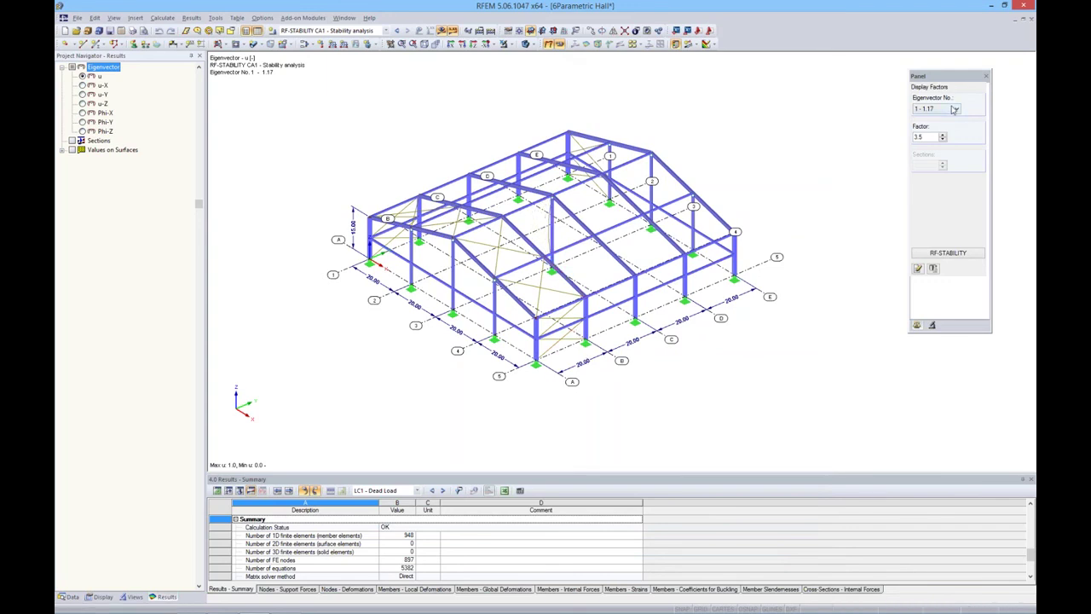
# - View the buckling shapes of eigenvectors No. 2, 3 and 4 in turn, animating them on the hall
pyautogui.click(955, 108)
pyautogui.click(934, 126)
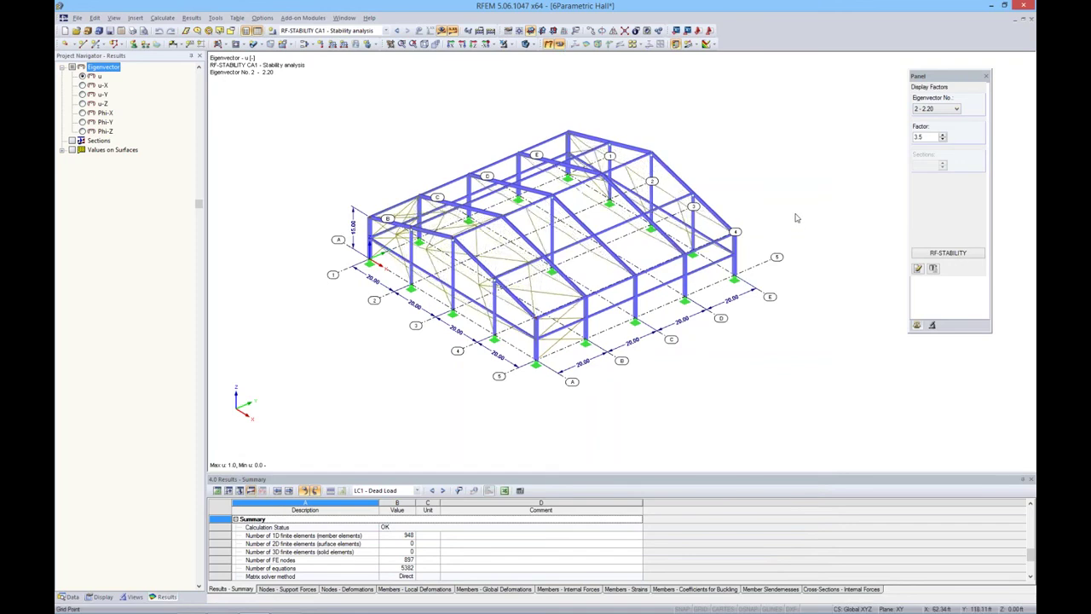
pyautogui.click(941, 109)
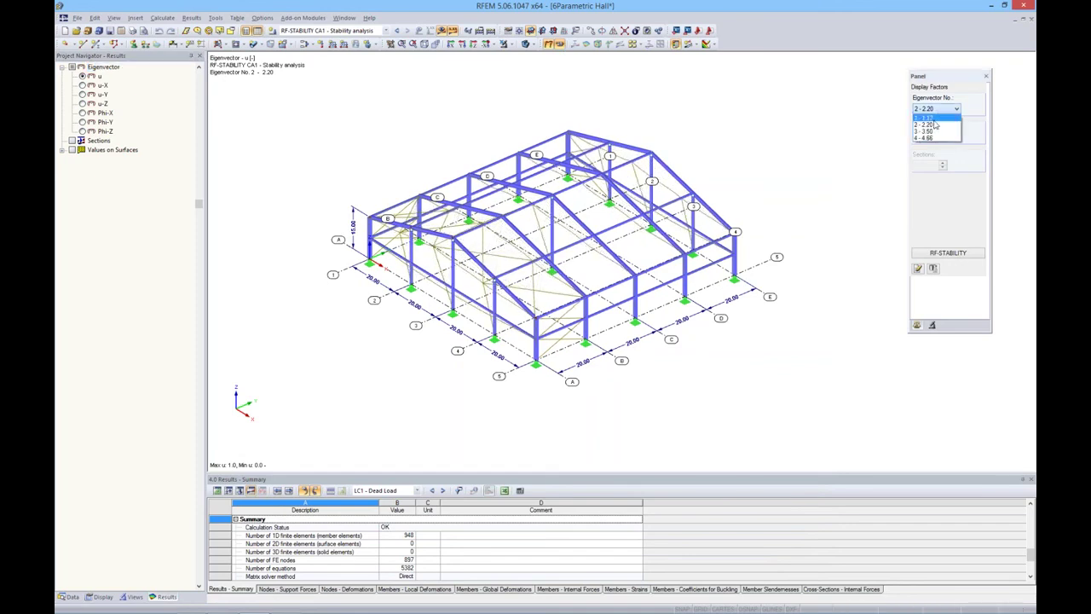
pyautogui.click(926, 127)
pyautogui.click(550, 45)
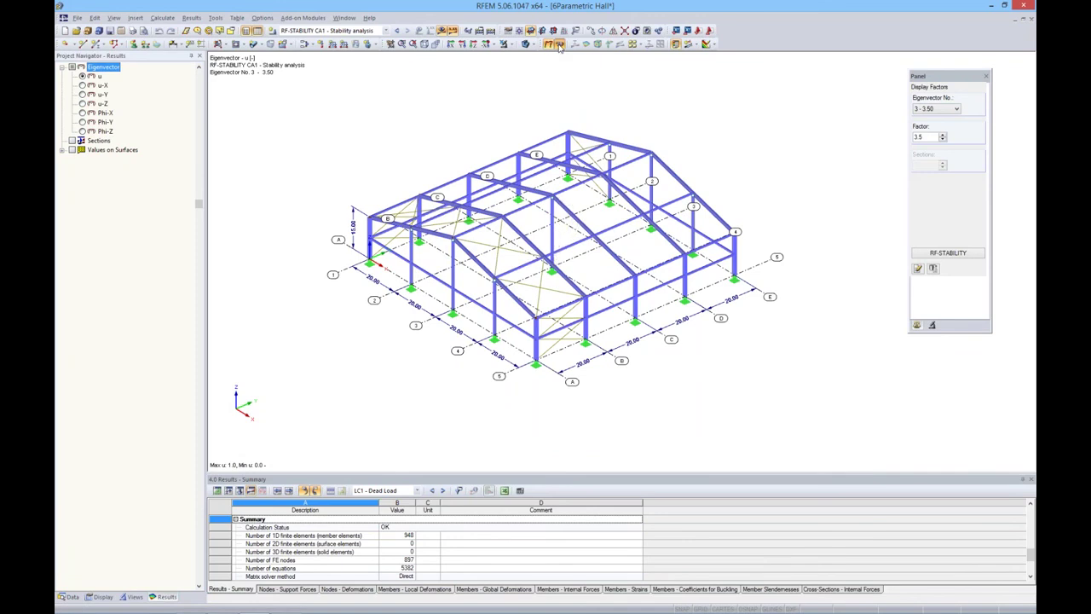
pyautogui.click(952, 110)
pyautogui.click(932, 137)
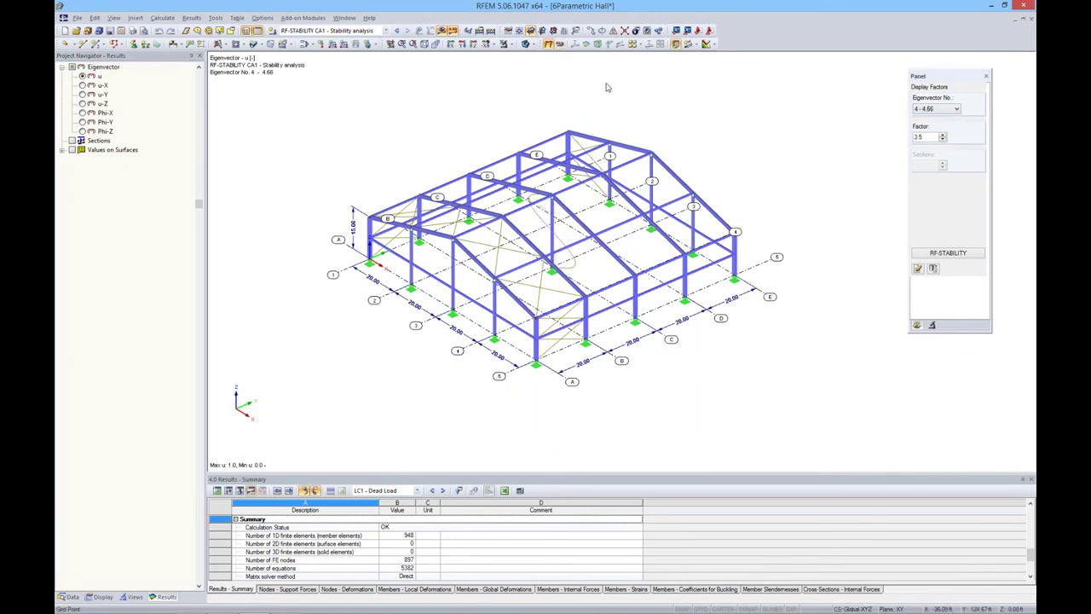
pyautogui.click(561, 45)
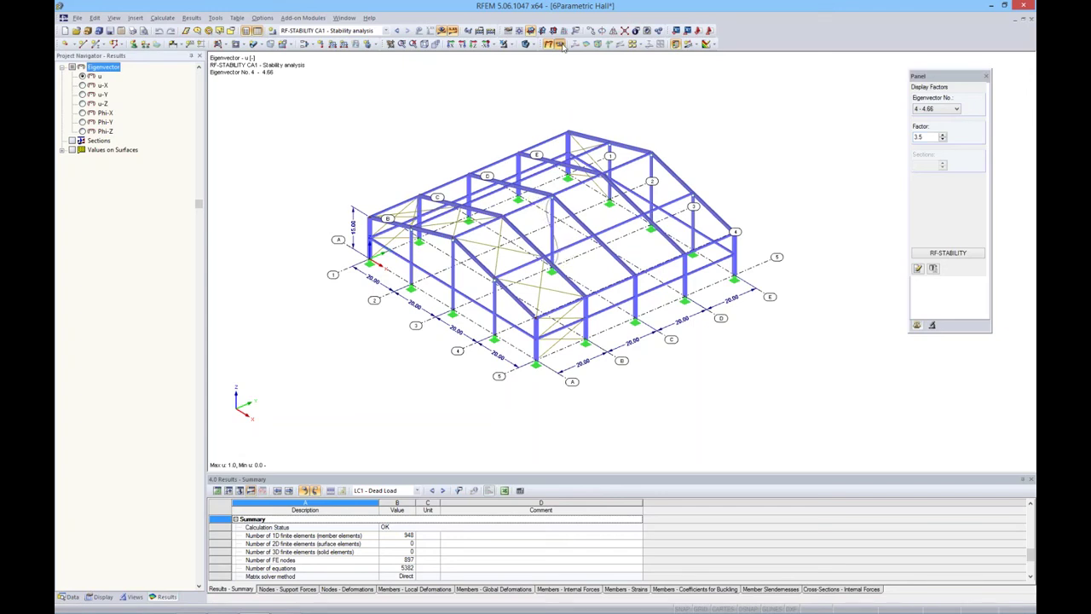
# - Select all hall columns on grid lines 2, 3 and 4, including their lower segments, and open them together for member editing
pyautogui.moveTo(675, 375); pyautogui.dragTo(757, 276, button='middle')
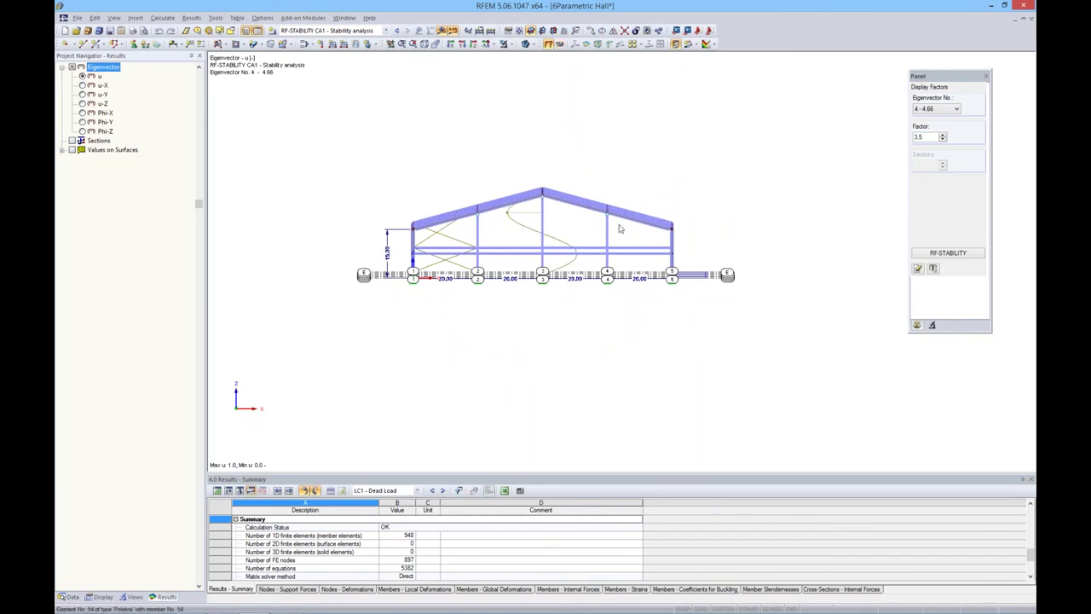
pyautogui.moveTo(615, 239); pyautogui.dragTo(471, 232)
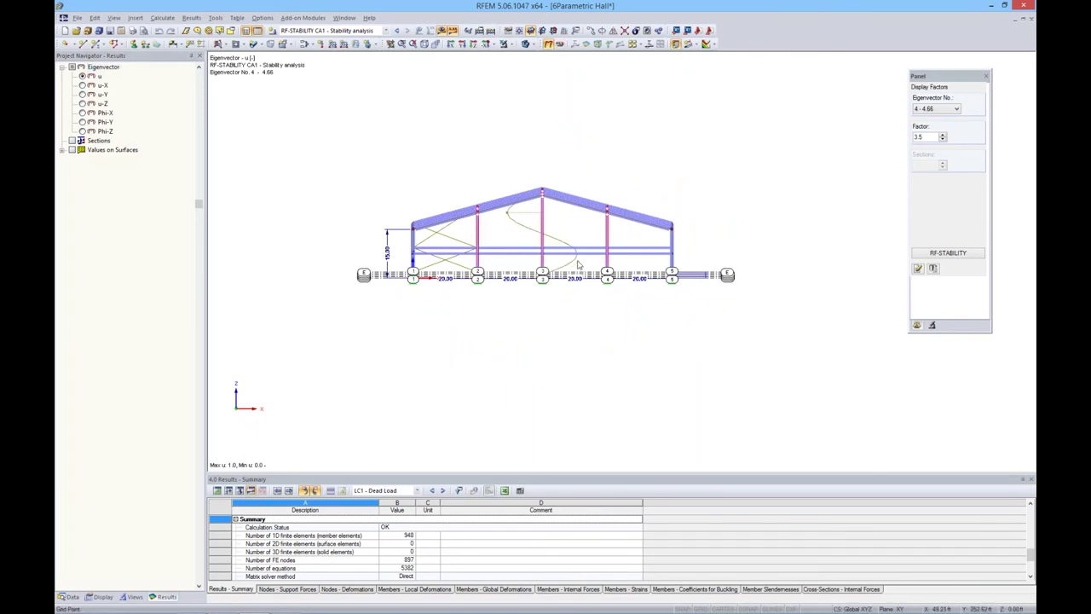
pyautogui.moveTo(627, 260); pyautogui.dragTo(469, 264)
pyautogui.keyDown('ctrl'); pyautogui.moveTo(553, 318); pyautogui.dragTo(526, 319, button='middle'); pyautogui.keyUp('ctrl')
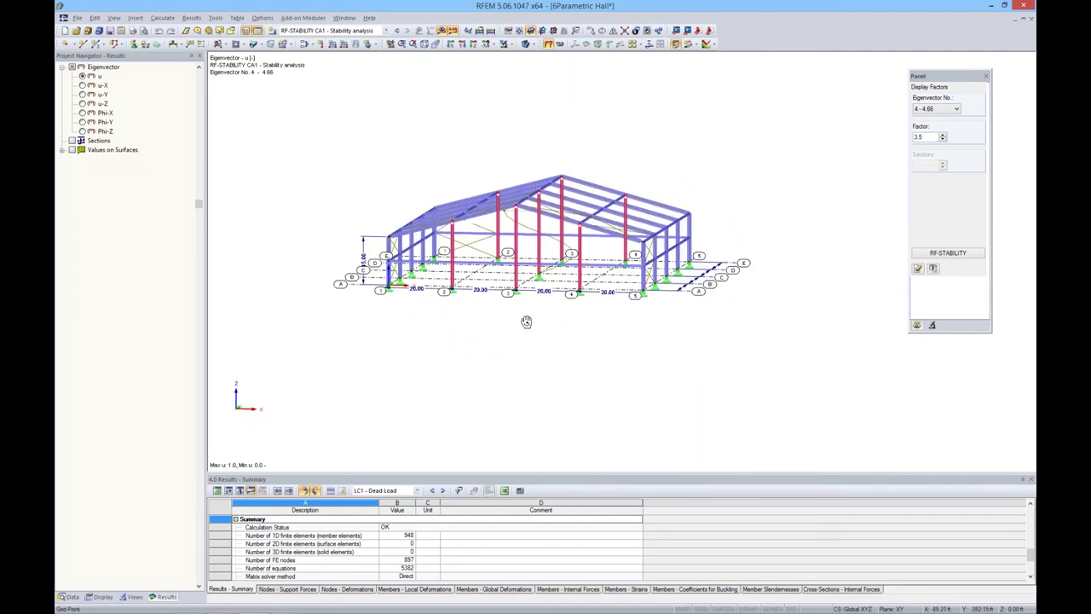
pyautogui.rightClick(514, 227)
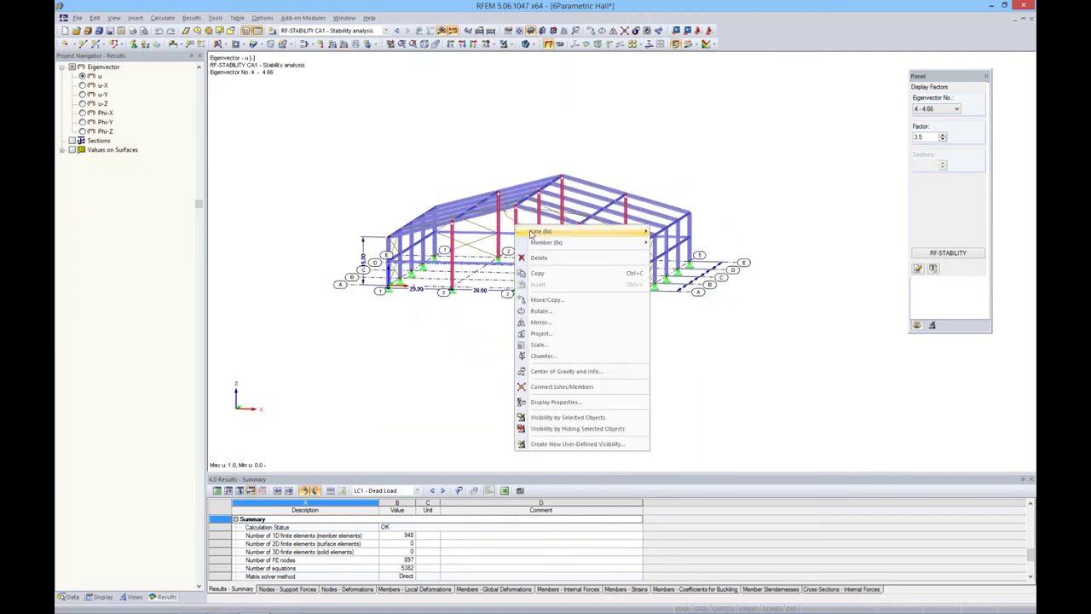
pyautogui.moveTo(534, 244)
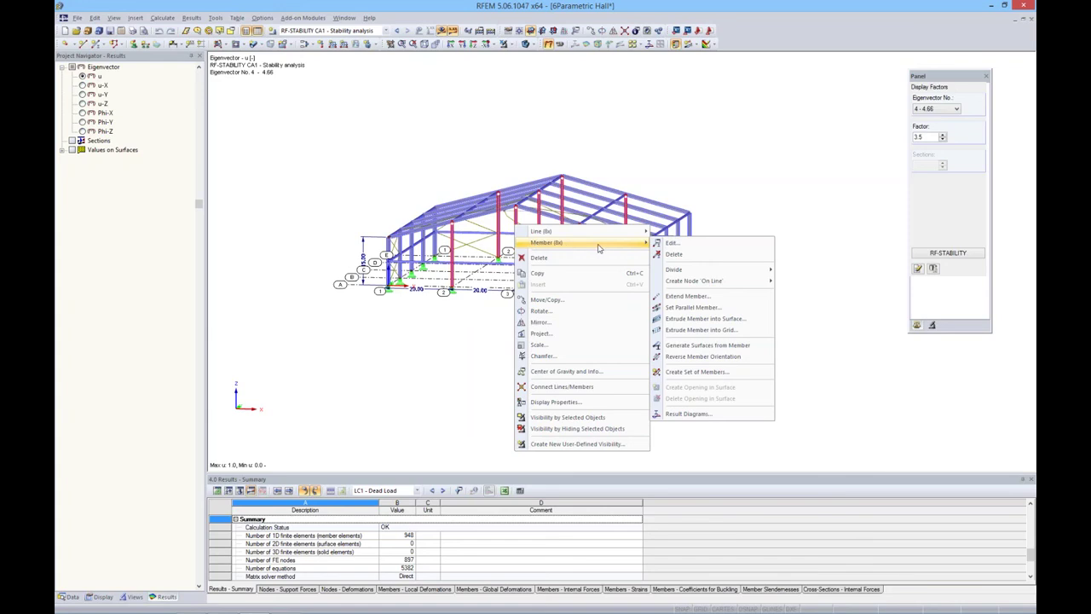
pyautogui.click(670, 243)
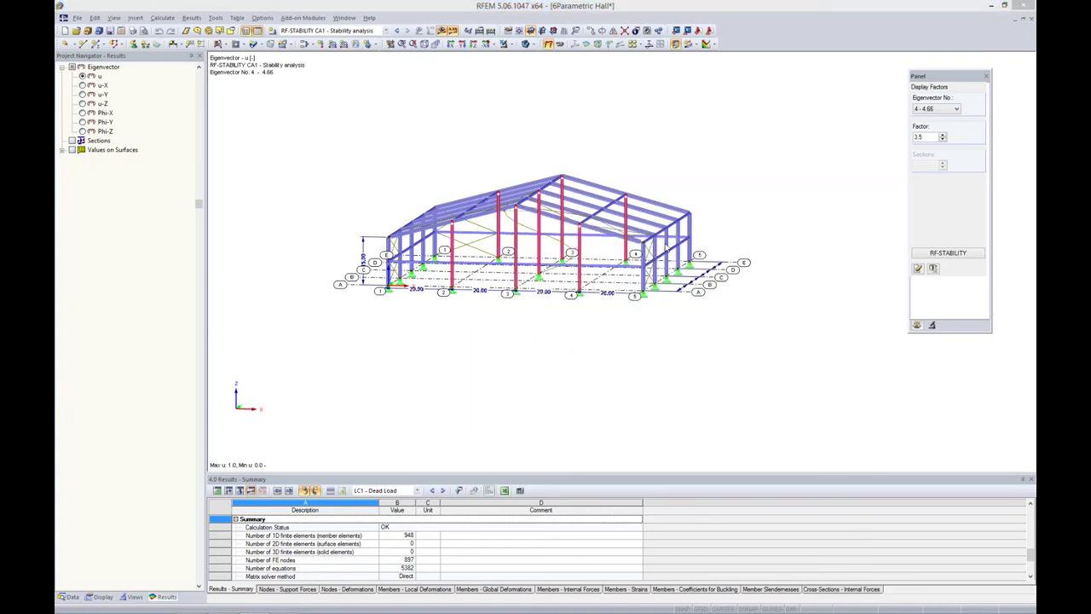
pyautogui.moveTo(603, 180); pyautogui.dragTo(596, 294)
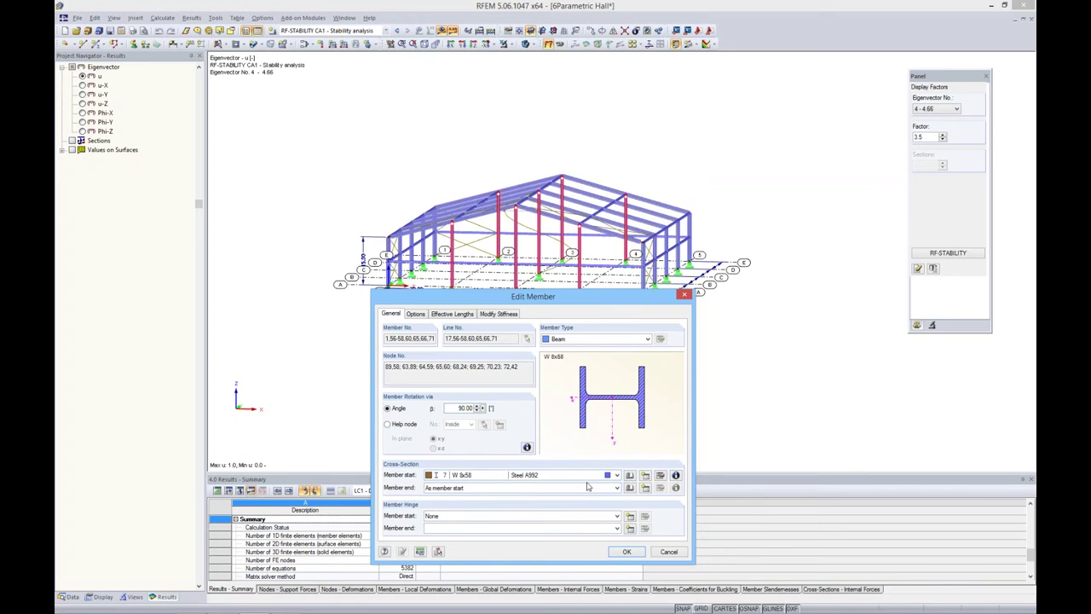
# - Change the selected columns' cross-section to W 10x68 from the AISC 14 library, accepting deletion of the existing results
pyautogui.click(661, 477)
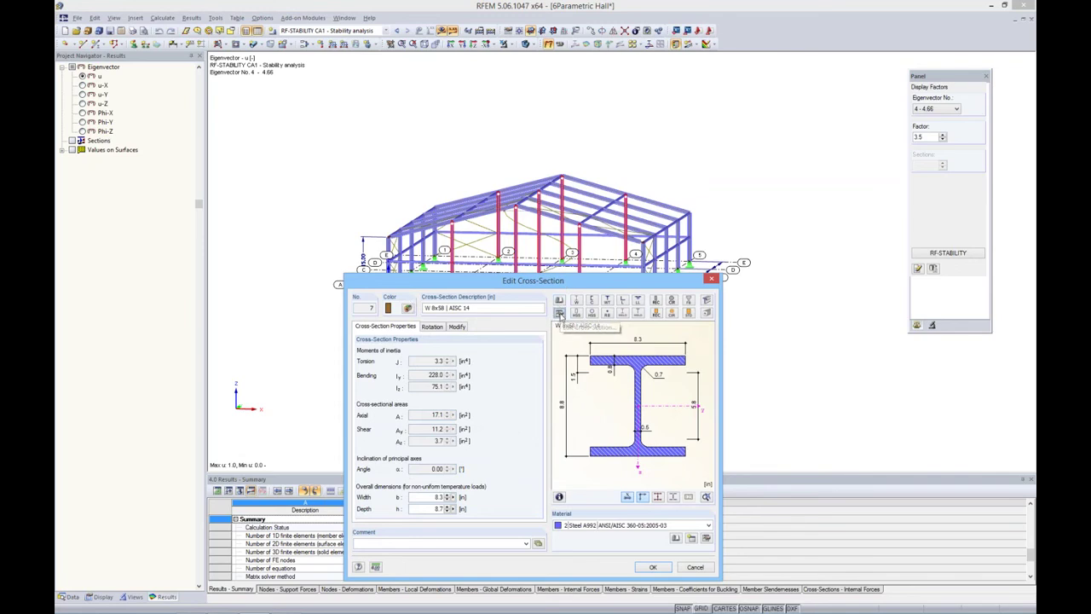
pyautogui.click(560, 315)
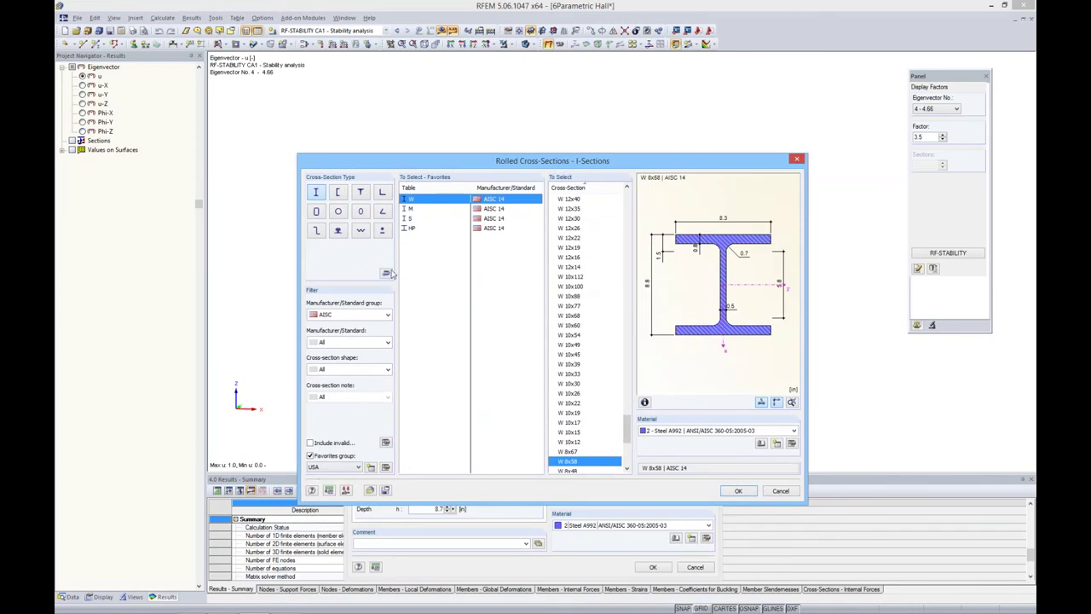
pyautogui.click(576, 316)
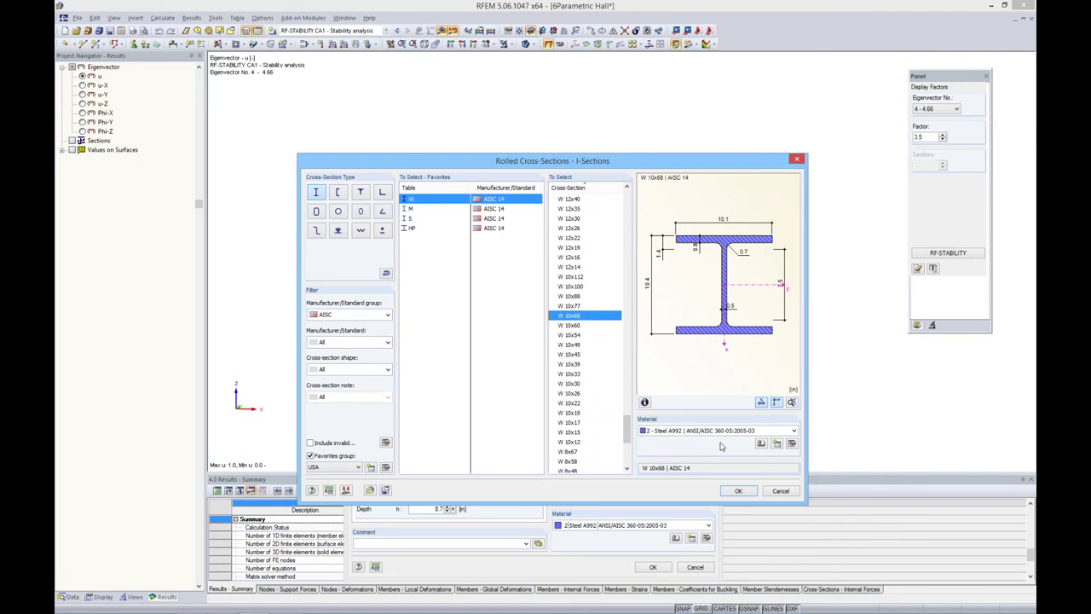
pyautogui.click(738, 491)
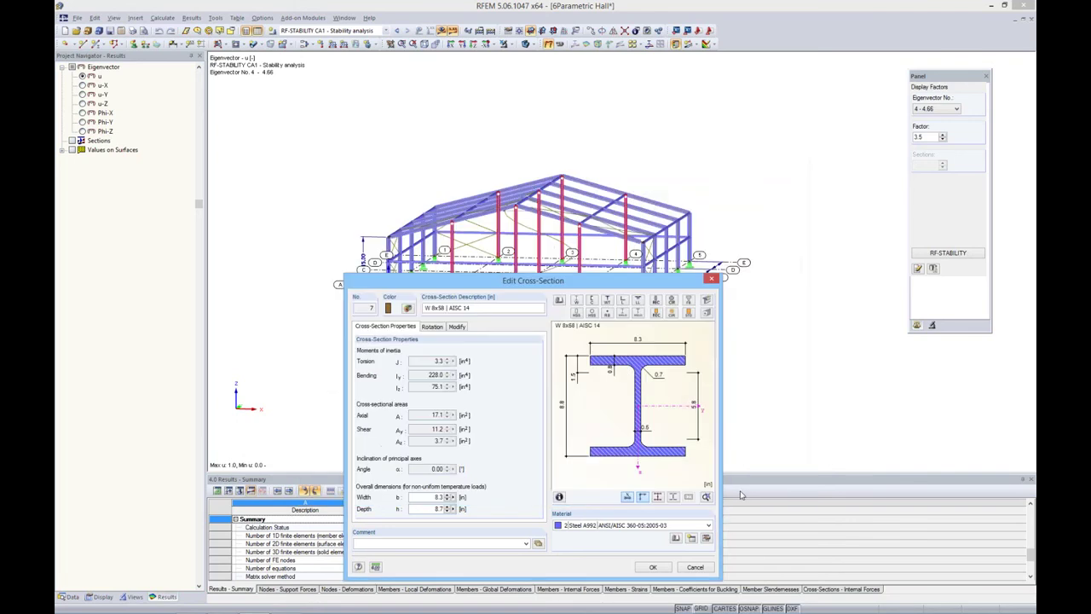
pyautogui.click(655, 567)
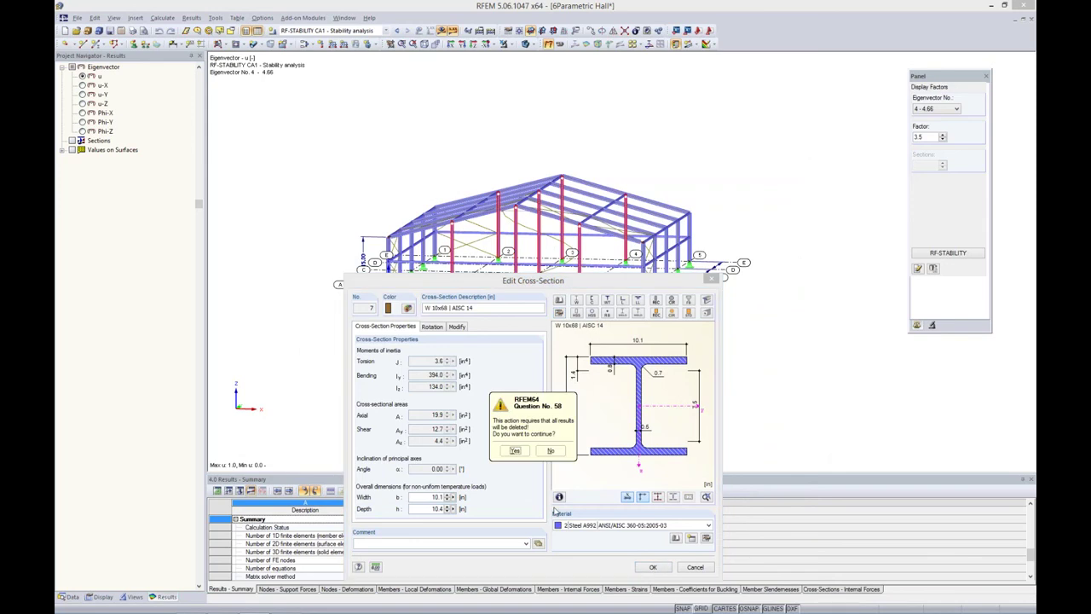
pyautogui.click(516, 451)
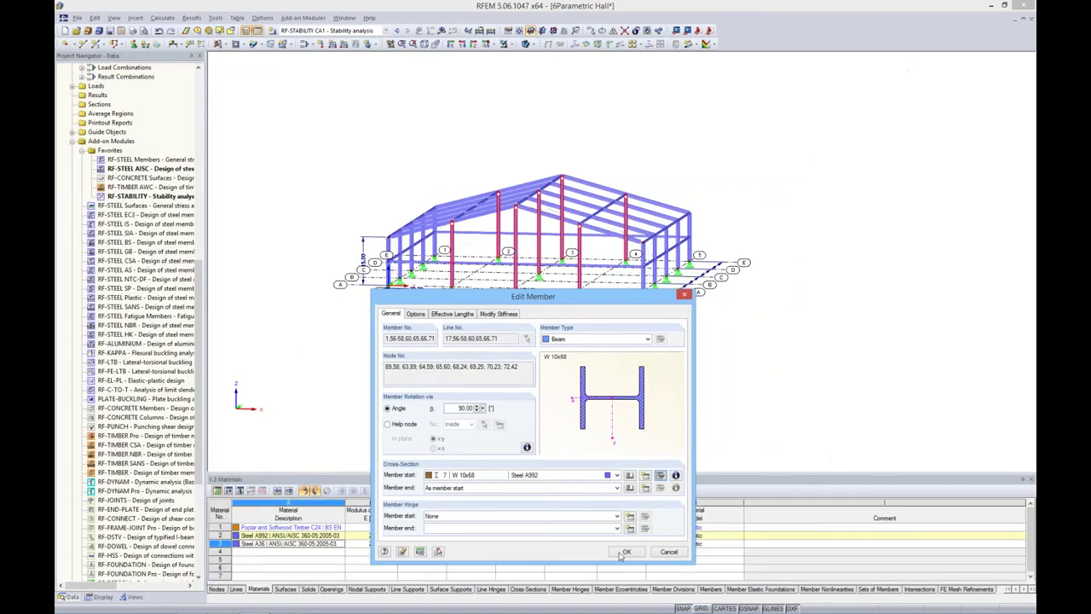
pyautogui.click(626, 552)
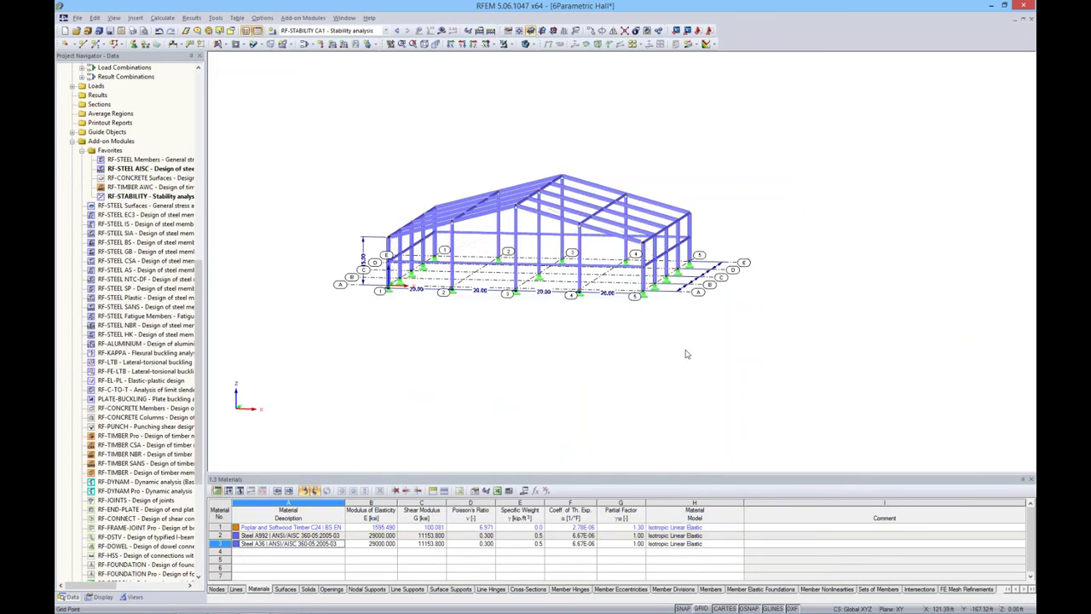
# - Calculate load combination CO1 - 1.4D + Imp1 and view the resulting My internal force diagrams on the hall
pyautogui.keyDown('ctrl'); pyautogui.moveTo(685, 350); pyautogui.dragTo(603, 383, button='middle'); pyautogui.keyUp('ctrl')
pyautogui.click(386, 30)
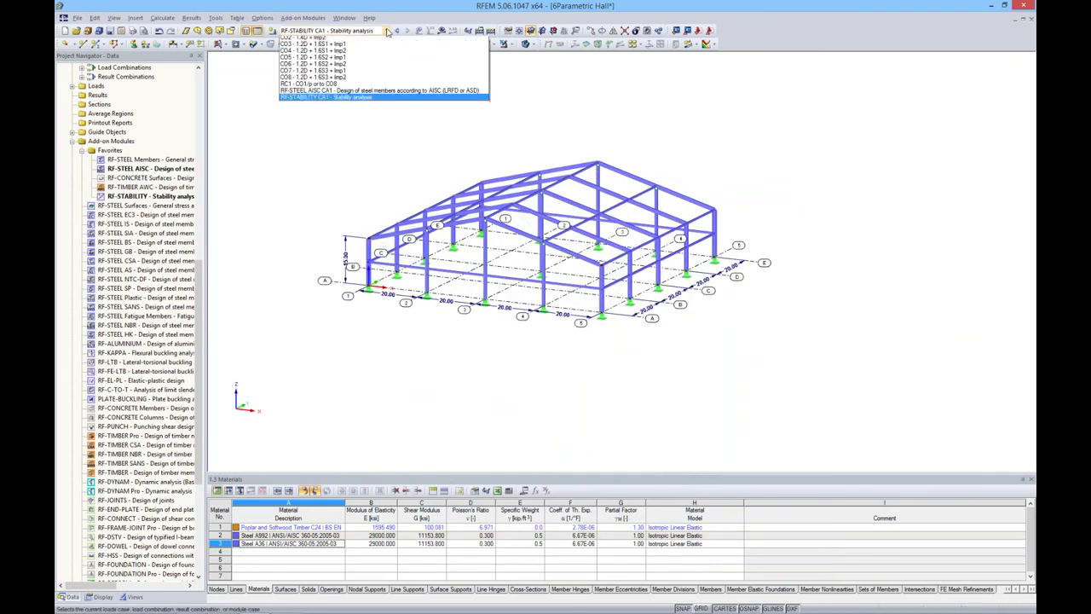
pyautogui.click(327, 80)
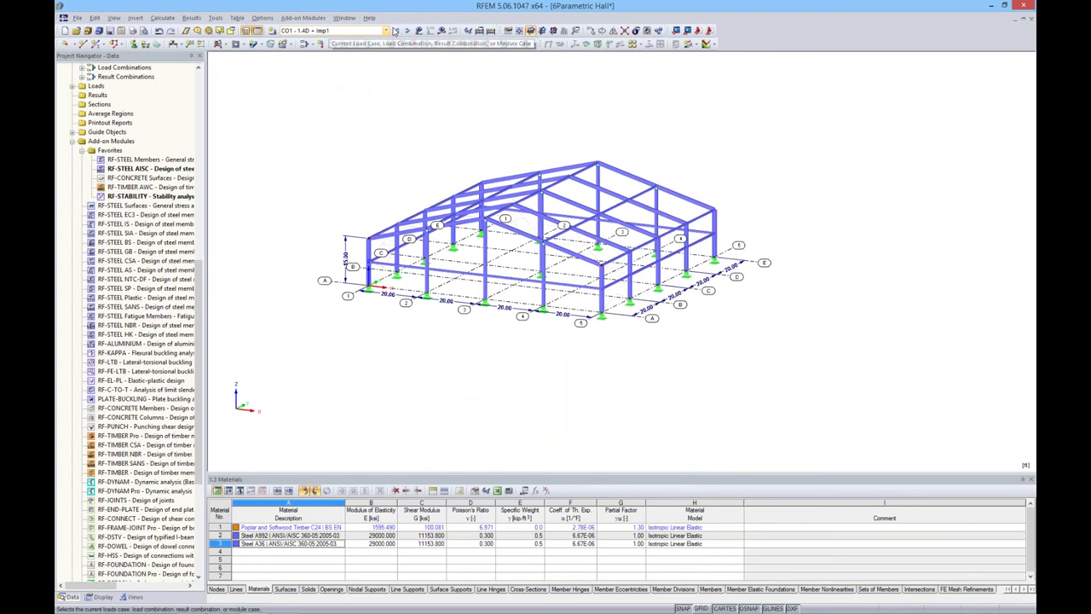
pyautogui.click(441, 30)
pyautogui.click(528, 328)
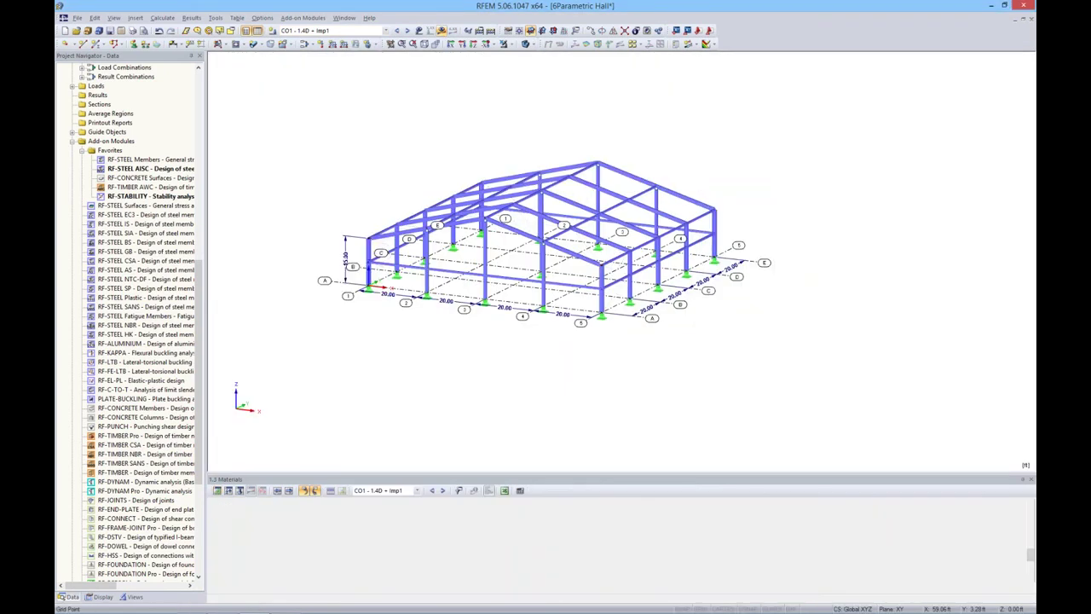
pyautogui.moveTo(687, 311)
pyautogui.keyDown('ctrl'); pyautogui.mouseDown(button='middle')
pyautogui.moveTo(651, 316)
pyautogui.moveTo(679, 352)
pyautogui.mouseUp(button='middle'); pyautogui.keyUp('ctrl')
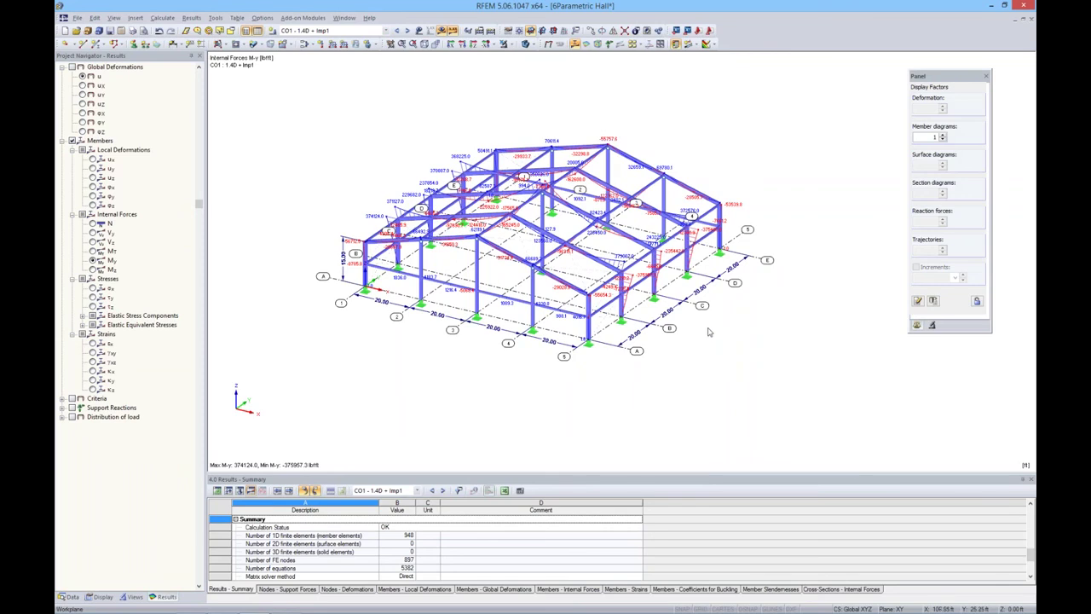
pyautogui.keyDown('ctrl'); pyautogui.moveTo(694, 325); pyautogui.dragTo(691, 324, button='middle'); pyautogui.keyUp('ctrl')
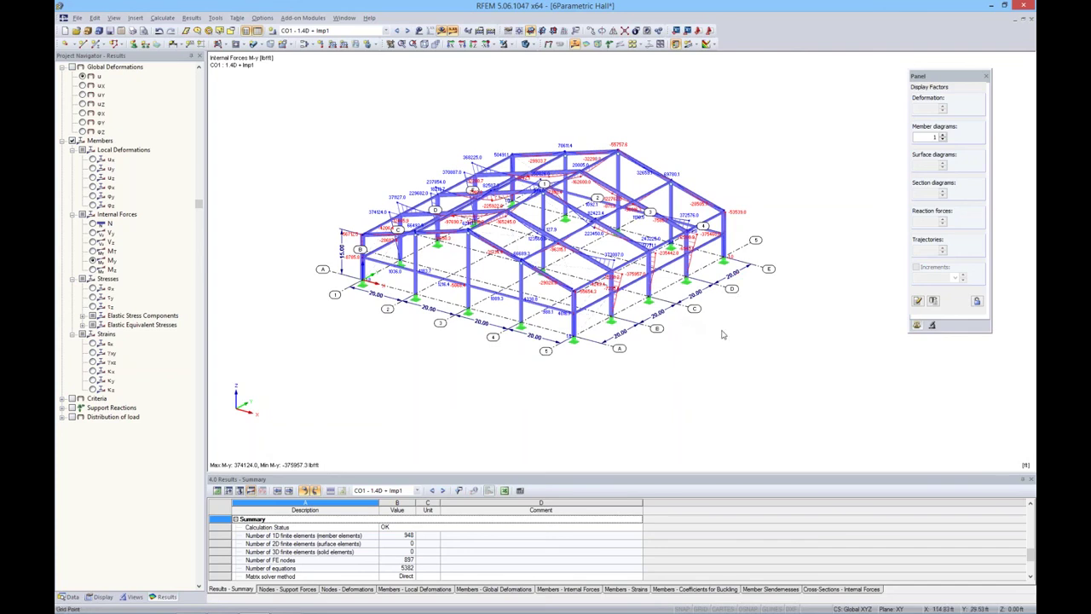
pyautogui.keyDown('ctrl'); pyautogui.moveTo(723, 334); pyautogui.dragTo(715, 335, button='middle'); pyautogui.keyUp('ctrl')
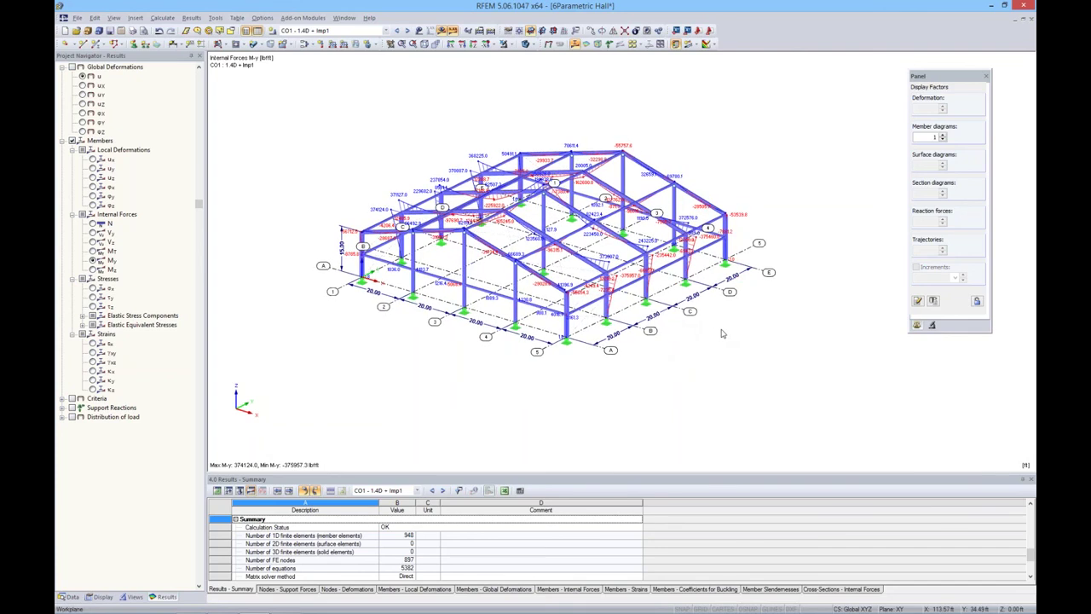
pyautogui.keyDown('ctrl'); pyautogui.moveTo(712, 308); pyautogui.dragTo(697, 311, button='middle'); pyautogui.keyUp('ctrl')
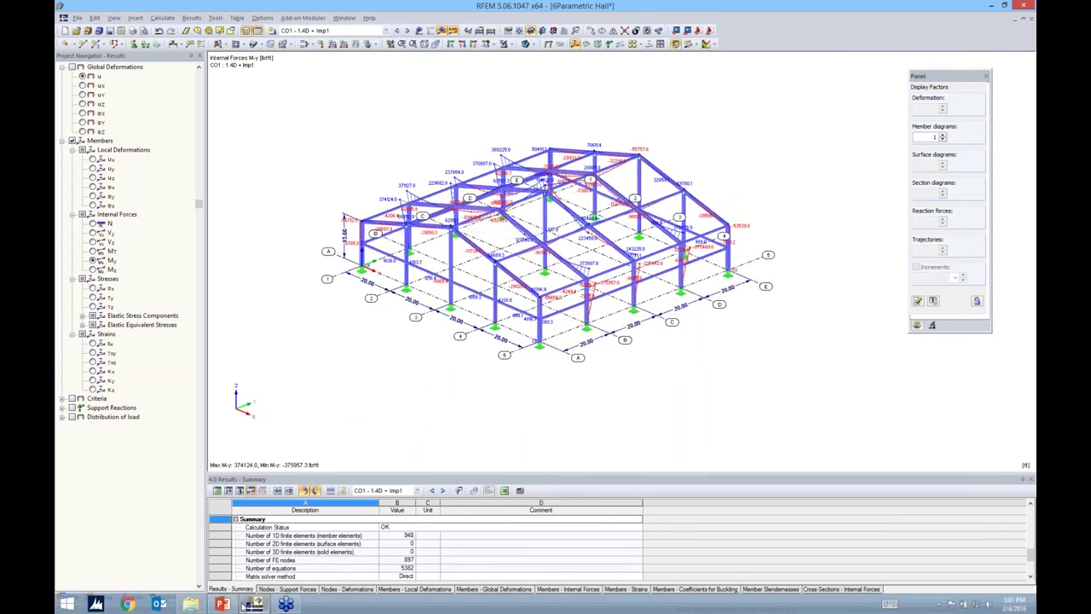
# - Switch to the PowerPoint presentation and start the slide show from the Special Features - Examples slide
pyautogui.click(223, 605)
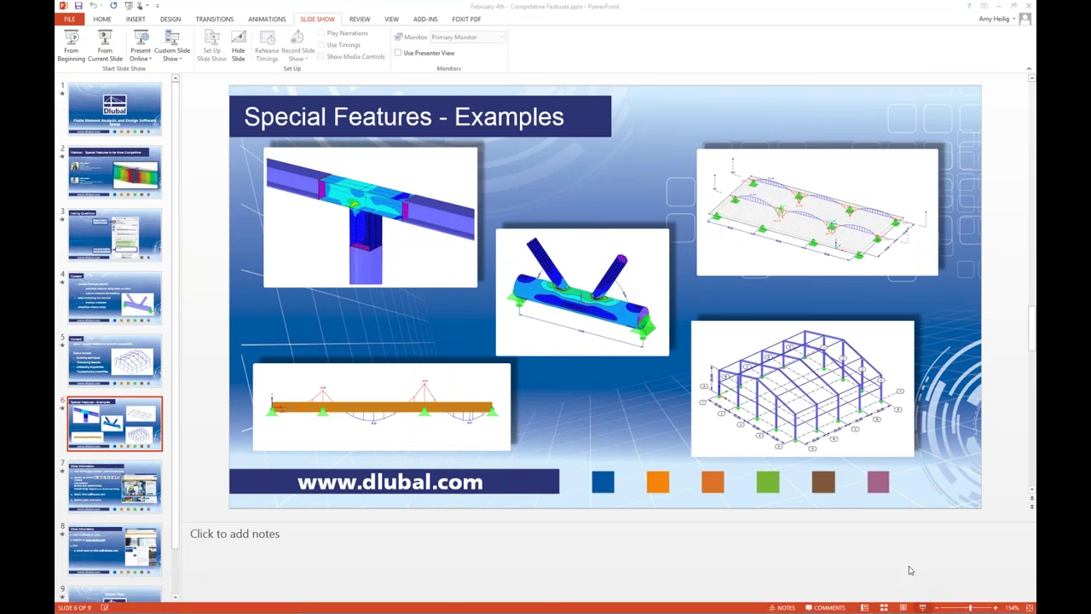
pyautogui.hotkey('shift', 'F5')
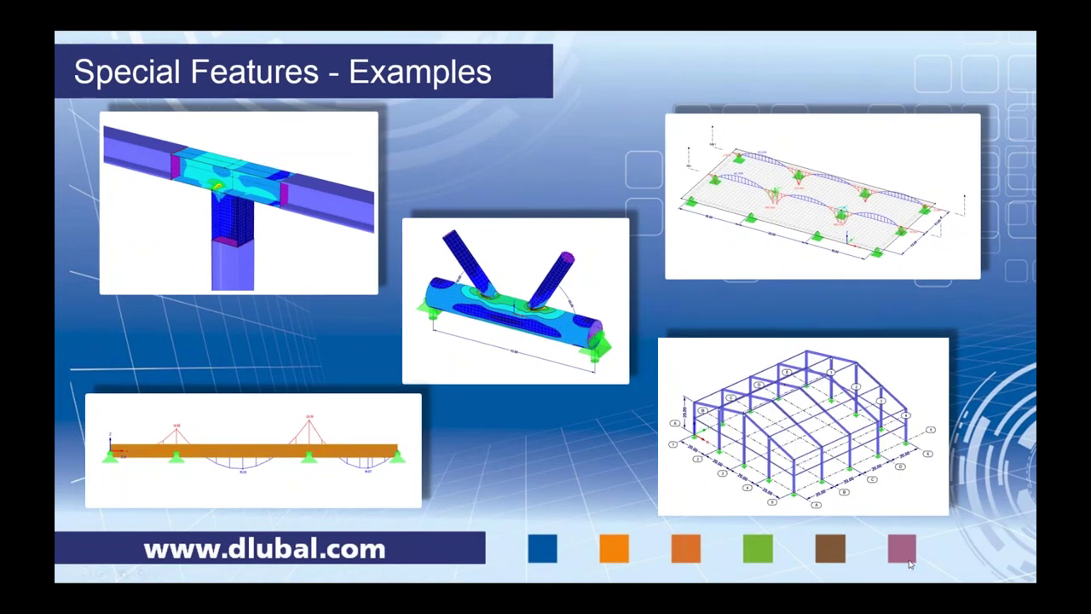